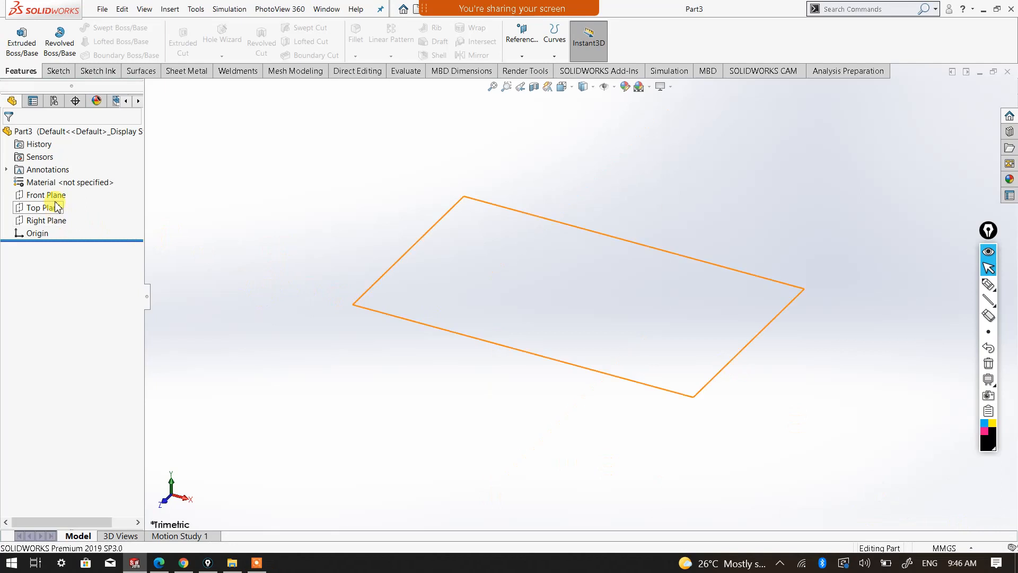
Start a sketch on the Front Plane and draw a circle about 203 mm in diameter centred on the origin.
{"action": "left_click", "coordinate": [56, 197]}
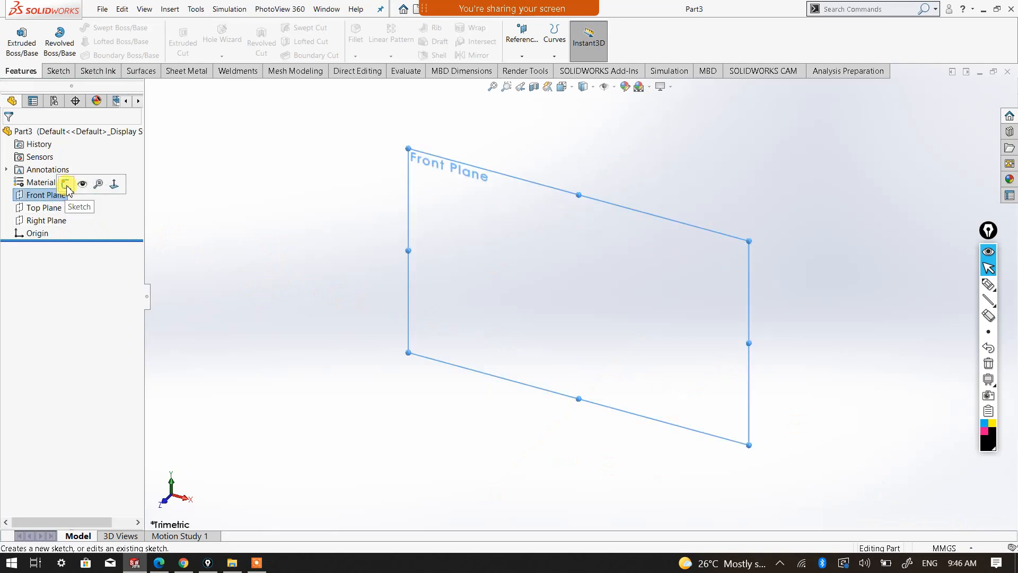
{"action": "left_click", "coordinate": [66, 184]}
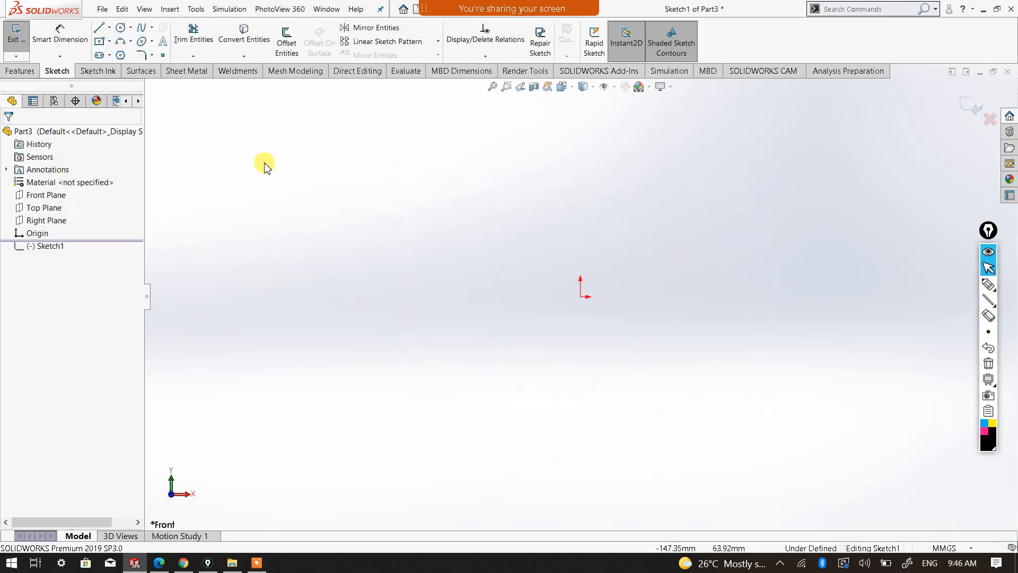
{"action": "left_click", "coordinate": [121, 29]}
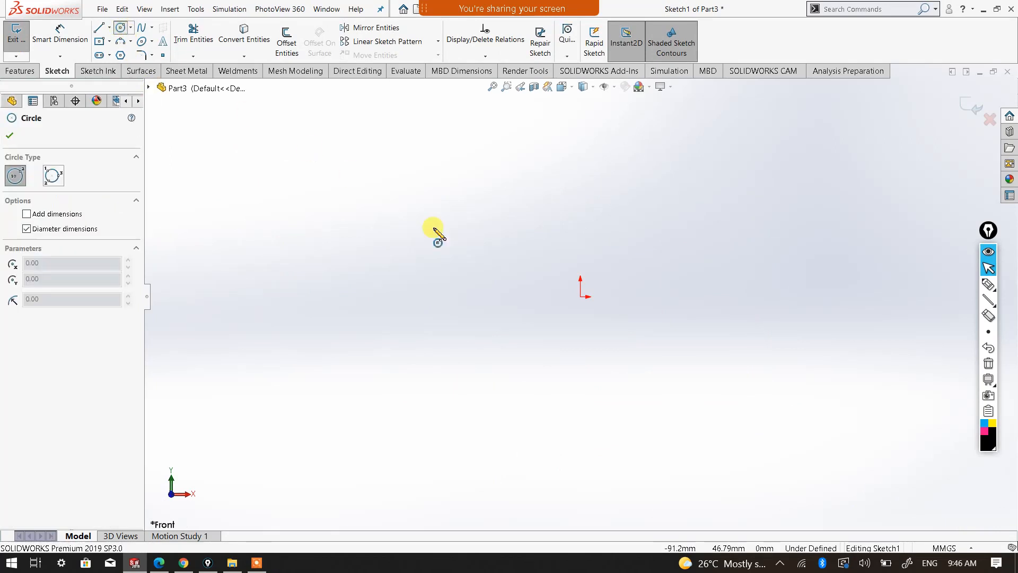
{"action": "left_click", "coordinate": [581, 297]}
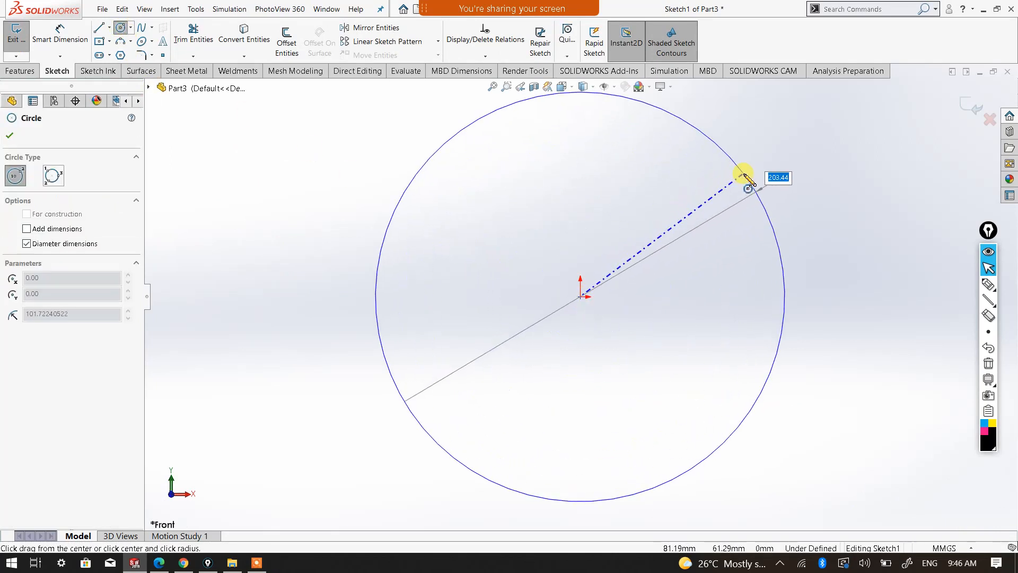
{"action": "left_click", "coordinate": [744, 174]}
{"action": "right_click", "coordinate": [743, 175]}
{"action": "left_click", "coordinate": [778, 182]}
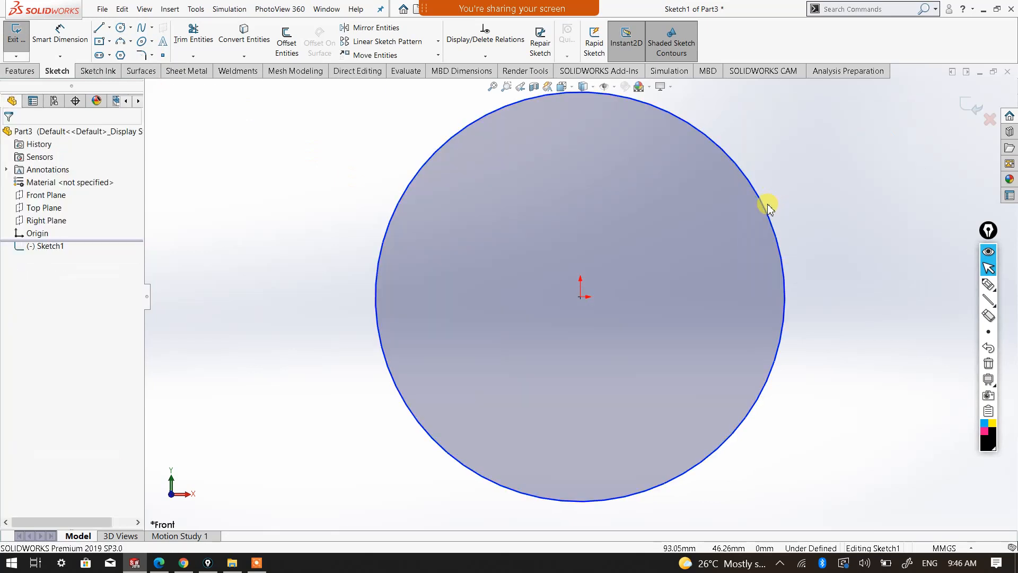
Dimension the circle's diameter at 300 mm.
{"action": "scroll", "coordinate": [763, 210], "scroll_direction": "up", "scroll_amount": 3}
{"action": "right_click", "coordinate": [725, 227]}
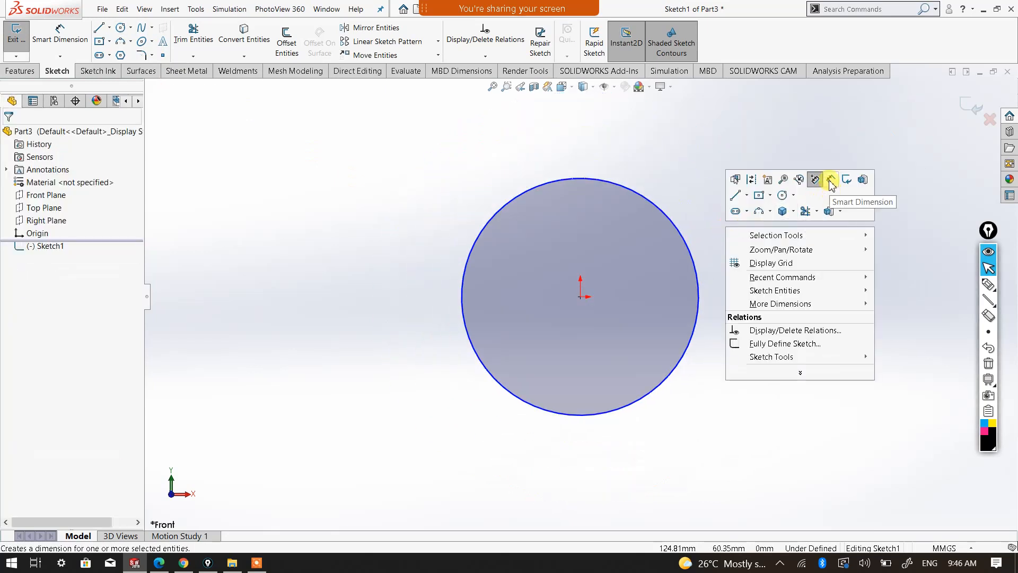
{"action": "left_click", "coordinate": [826, 178]}
{"action": "left_click", "coordinate": [711, 301]}
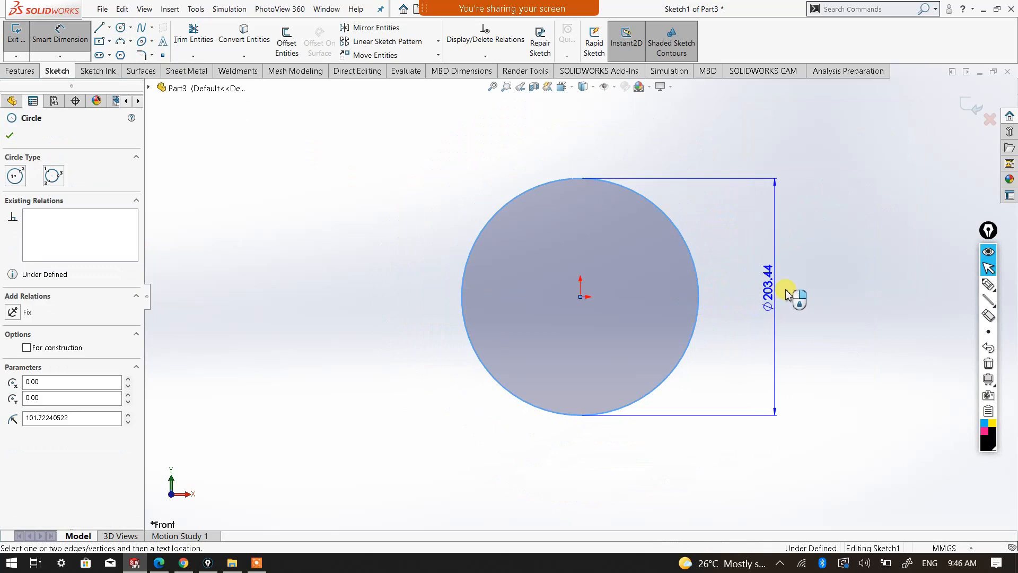
{"action": "left_click", "coordinate": [809, 295]}
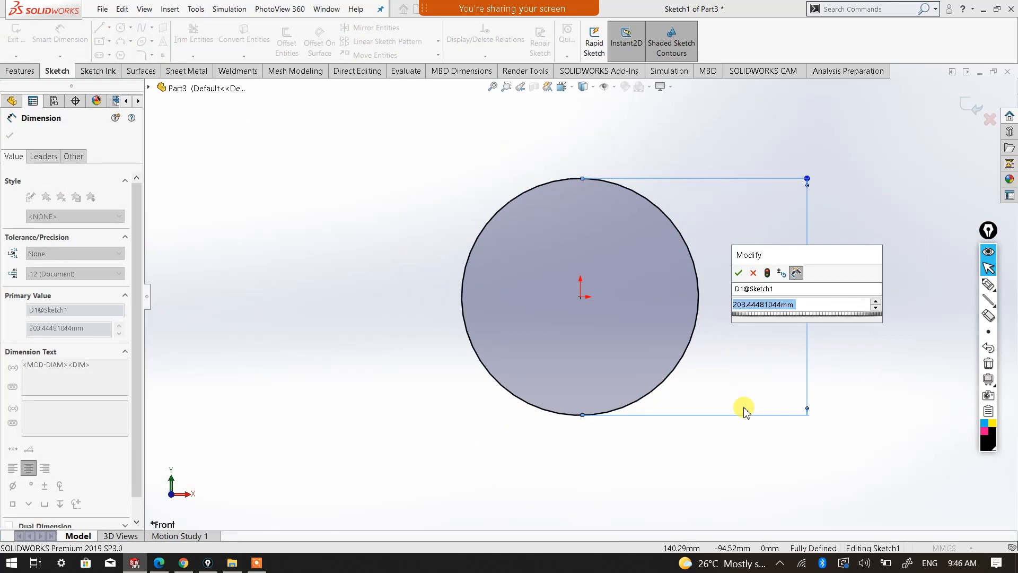
{"action": "type", "text": "300"}
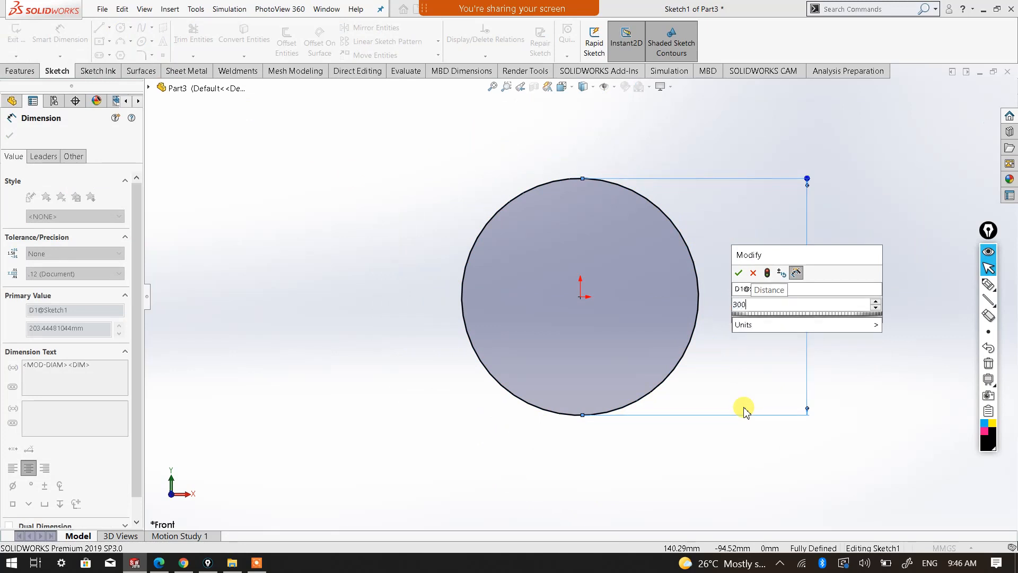
{"action": "key", "text": "Return"}
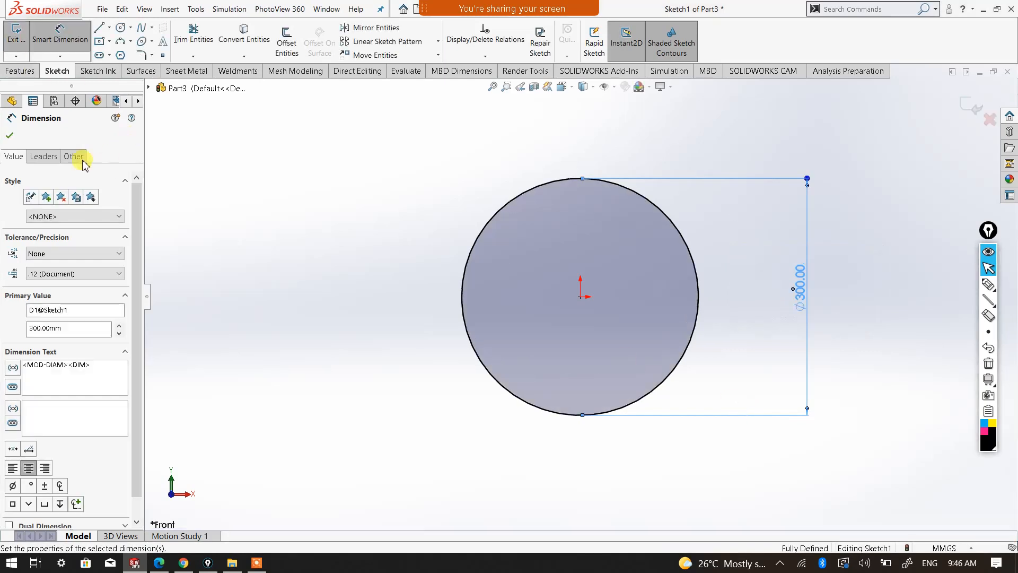
{"action": "left_click", "coordinate": [13, 135]}
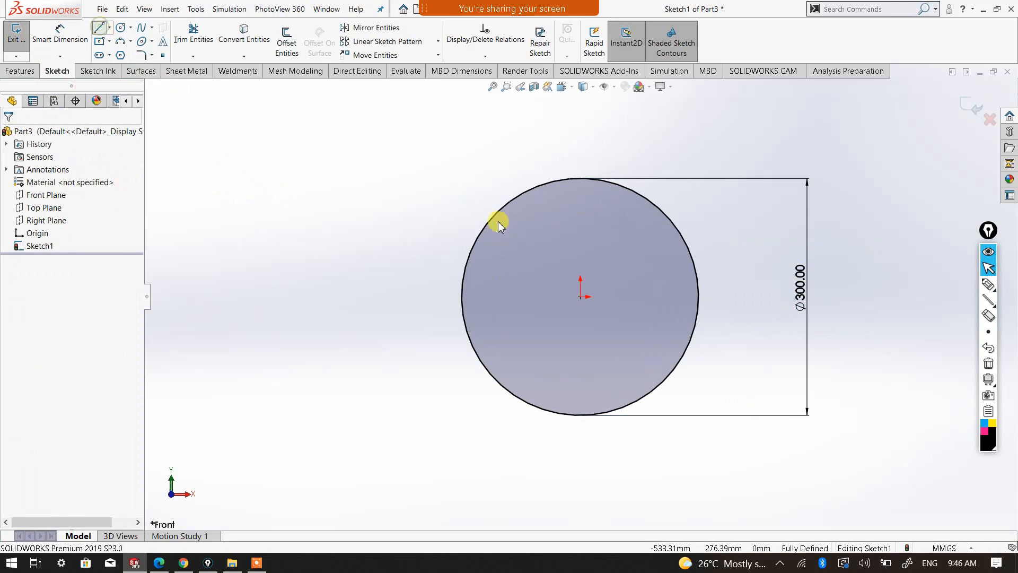
Draw a vertical line from the circle's top point to its centre and a horizontal line on to its right edge.
{"action": "mouse_move", "coordinate": [580, 181]}
{"action": "left_mouse_down"}
{"action": "mouse_move", "coordinate": [564, 259]}
{"action": "mouse_move", "coordinate": [580, 293]}
{"action": "left_mouse_up"}
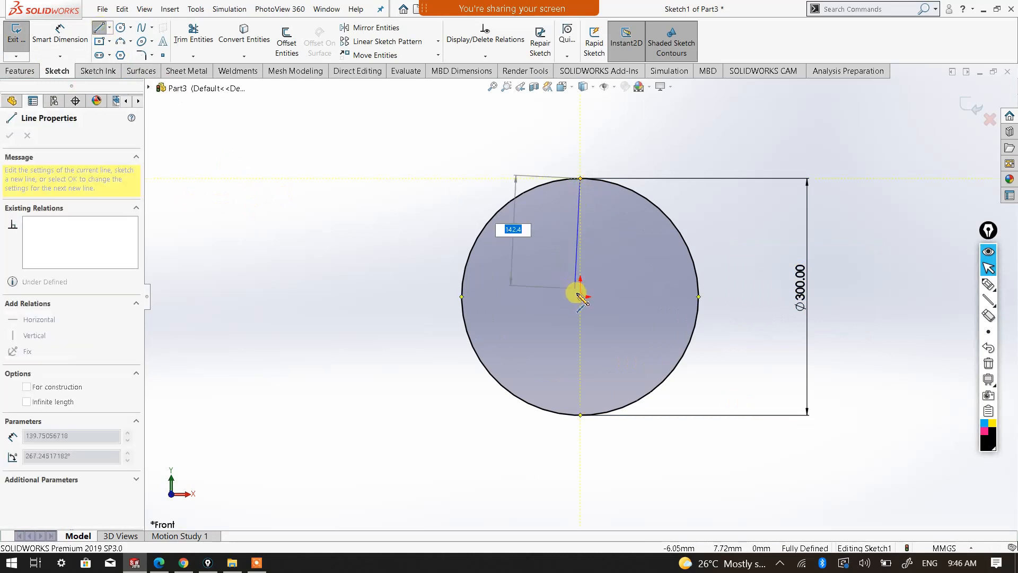
{"action": "left_click", "coordinate": [699, 293]}
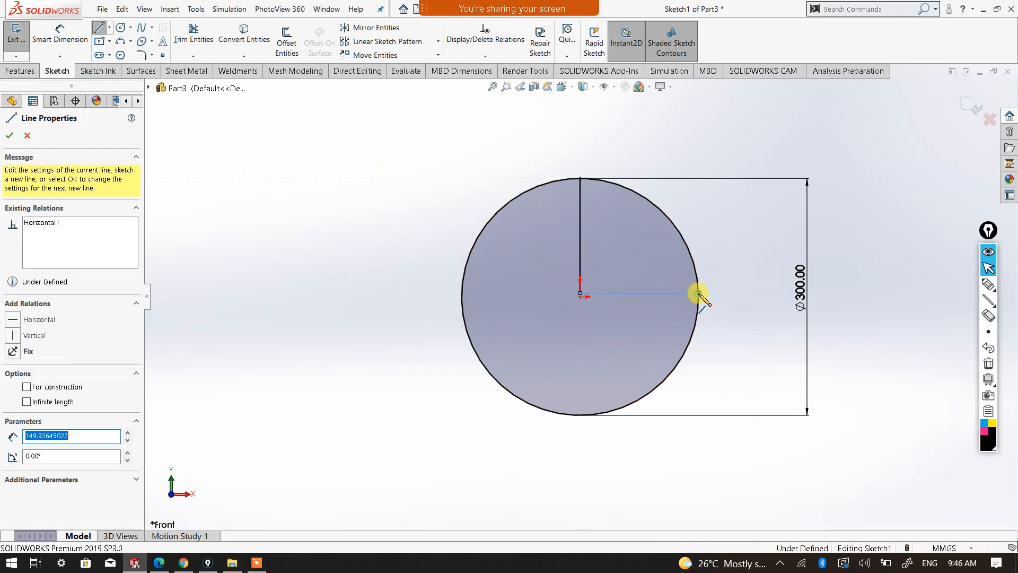
{"action": "right_click", "coordinate": [699, 294]}
{"action": "left_click", "coordinate": [718, 298]}
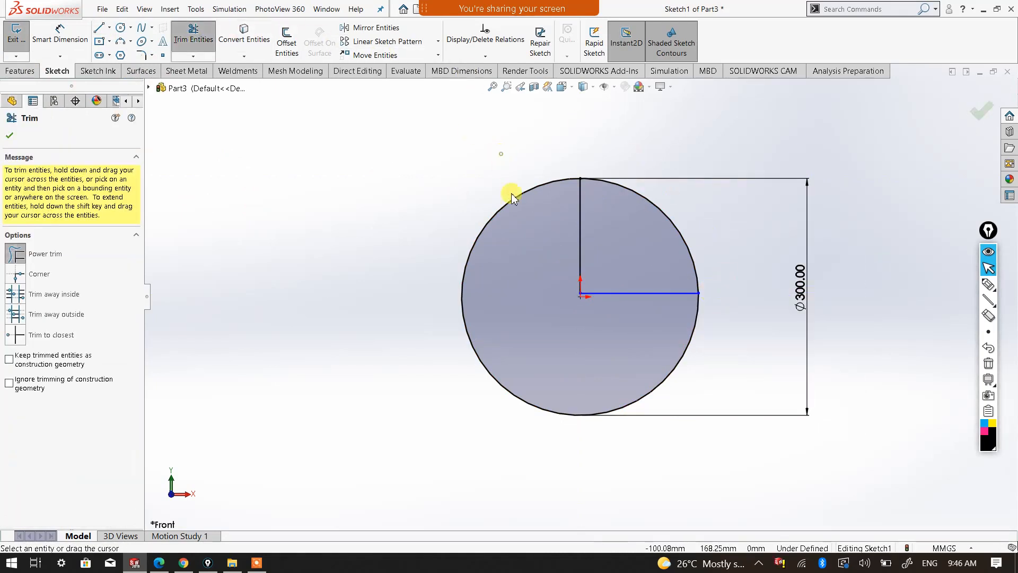
Trim the sketch down to the circle's upper-right quarter arc, removing both lines, and exit the sketch.
{"action": "left_click_drag", "start_coordinate": [504, 171], "coordinate": [408, 238]}
{"action": "left_click", "coordinate": [11, 136]}
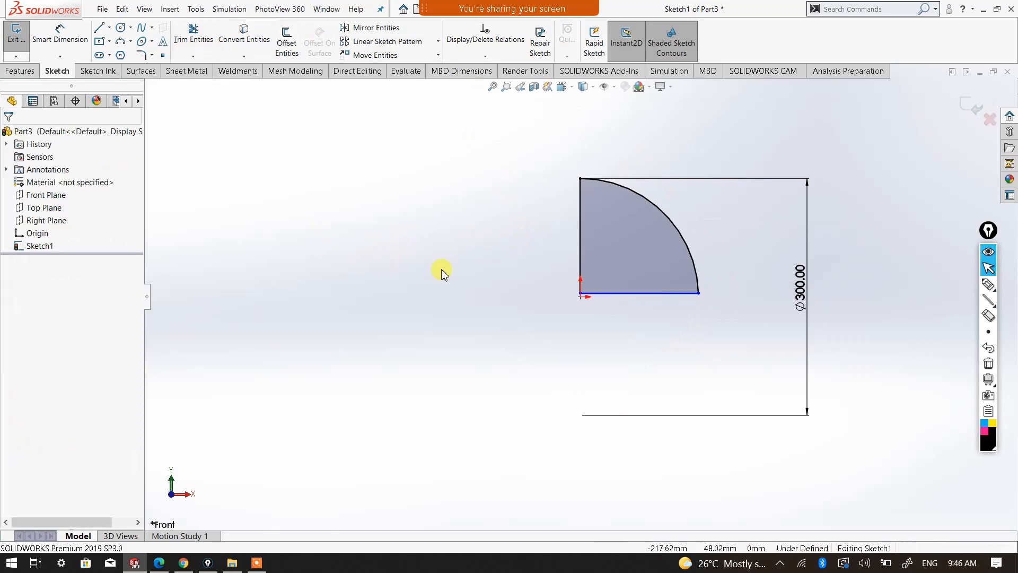
{"action": "left_click", "coordinate": [193, 34]}
{"action": "mouse_move", "coordinate": [648, 312]}
{"action": "left_mouse_down"}
{"action": "mouse_move", "coordinate": [614, 265]}
{"action": "mouse_move", "coordinate": [532, 254]}
{"action": "left_mouse_up"}
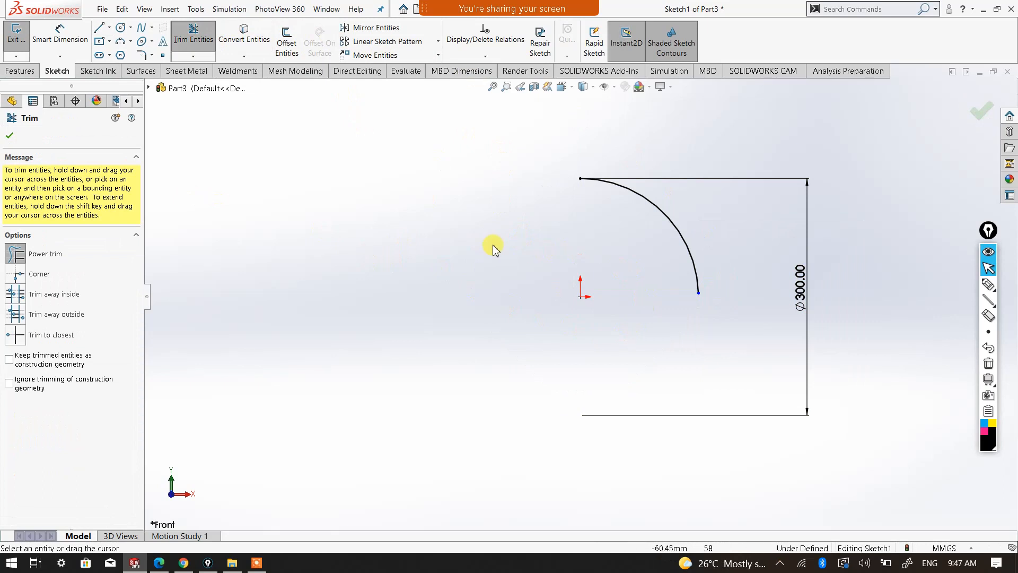
{"action": "left_click", "coordinate": [10, 137]}
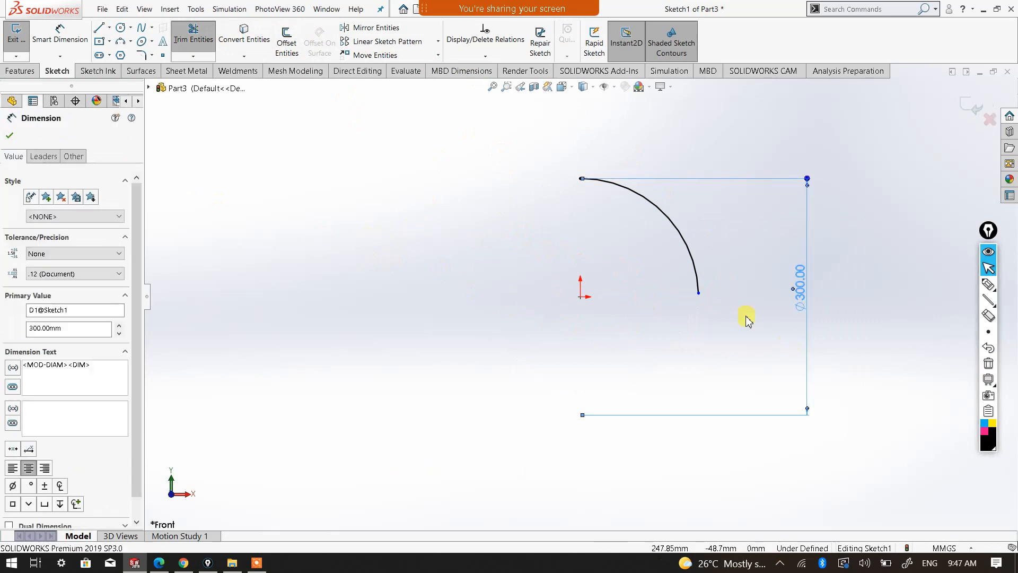
{"action": "middle_click_drag", "start_coordinate": [638, 297], "coordinate": [672, 333]}
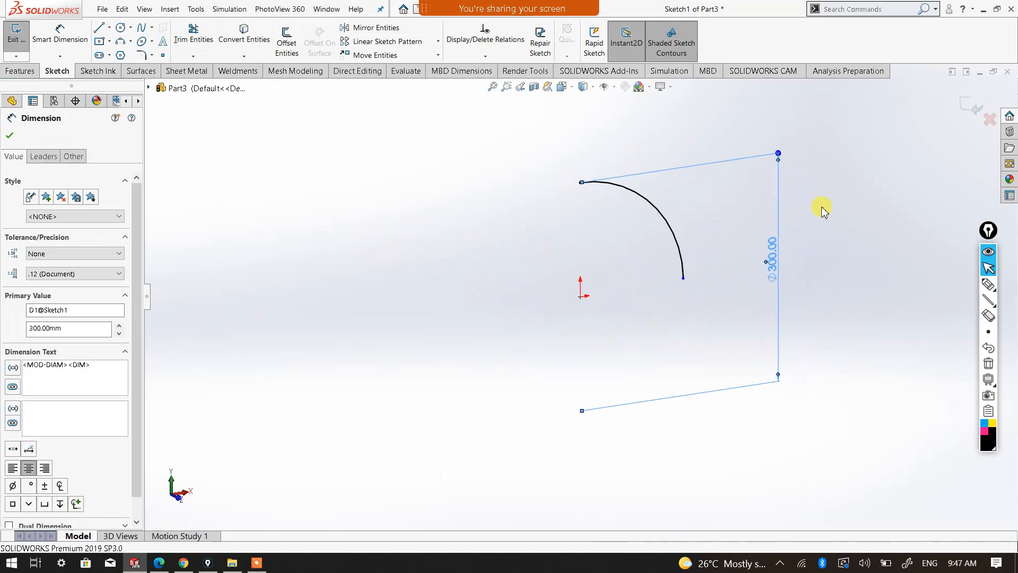
{"action": "left_click", "coordinate": [973, 116]}
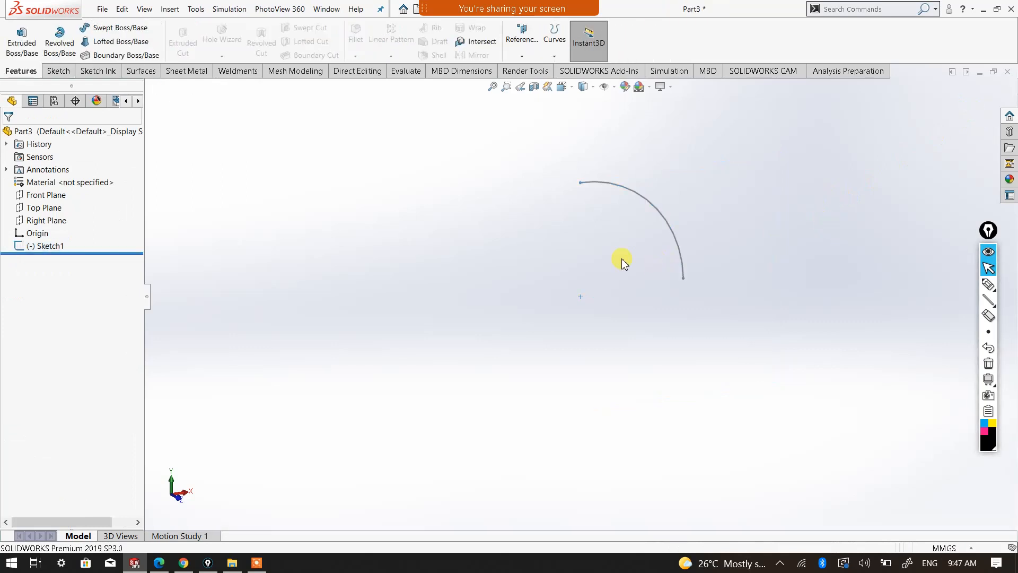
Start a sketch on the Right Plane and draw a circle about 39 mm in diameter centred on the arc's upper endpoint.
{"action": "left_click", "coordinate": [55, 224]}
{"action": "middle_click_drag", "start_coordinate": [489, 291], "coordinate": [547, 285]}
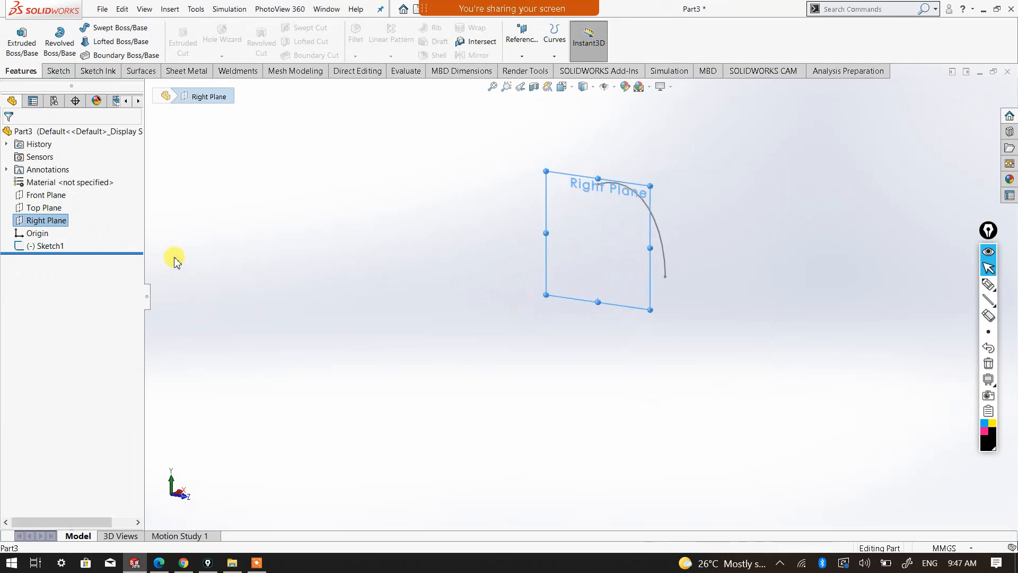
{"action": "left_click", "coordinate": [57, 75]}
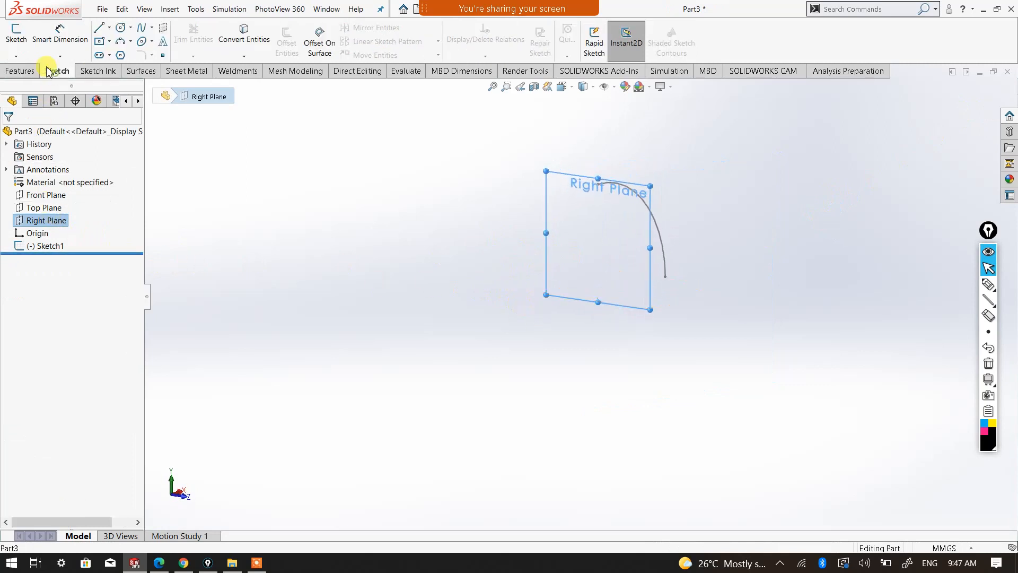
{"action": "left_click", "coordinate": [16, 35]}
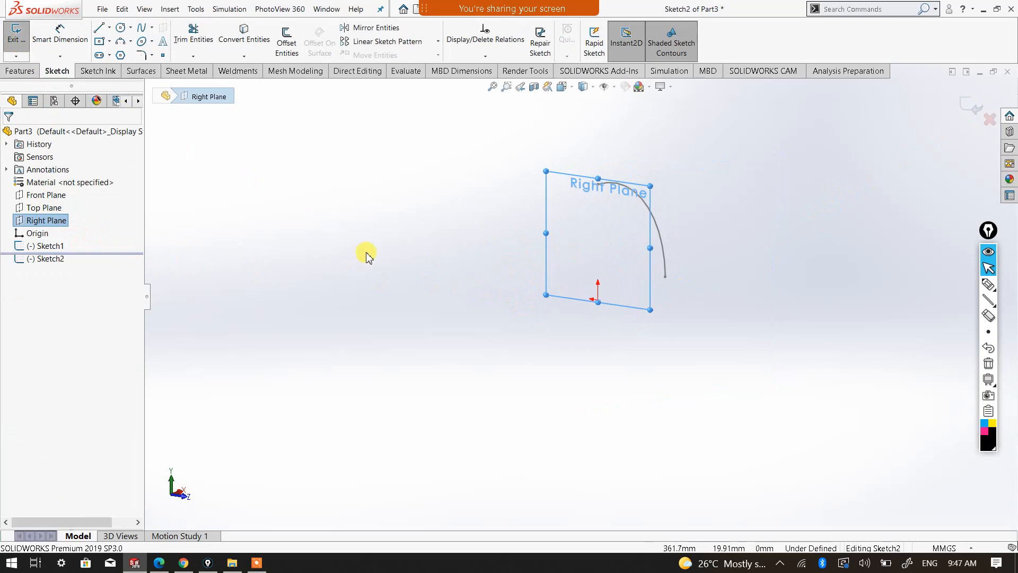
{"action": "left_click", "coordinate": [562, 87]}
{"action": "left_click", "coordinate": [622, 148]}
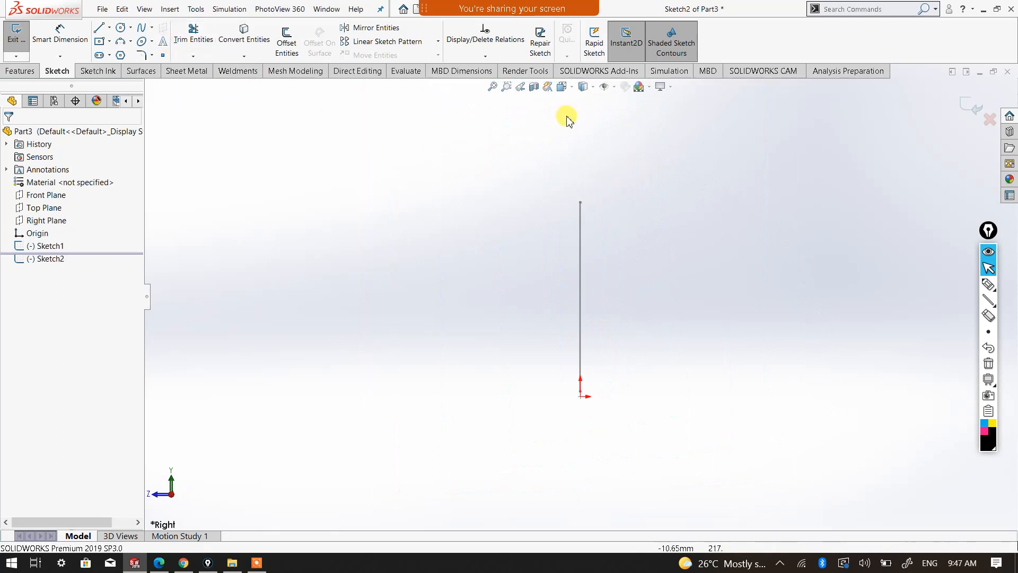
{"action": "left_click", "coordinate": [563, 87]}
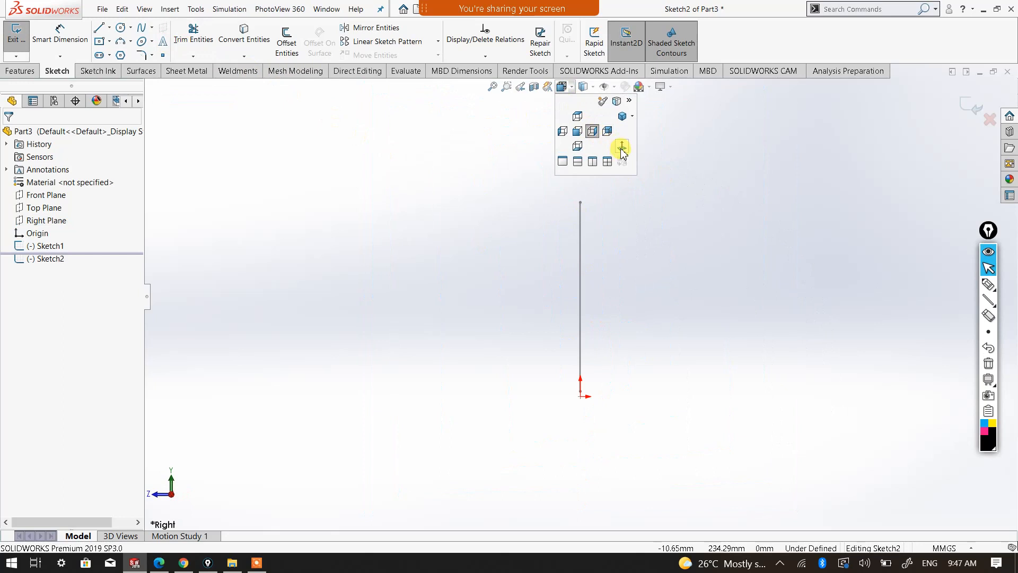
{"action": "left_click", "coordinate": [622, 150]}
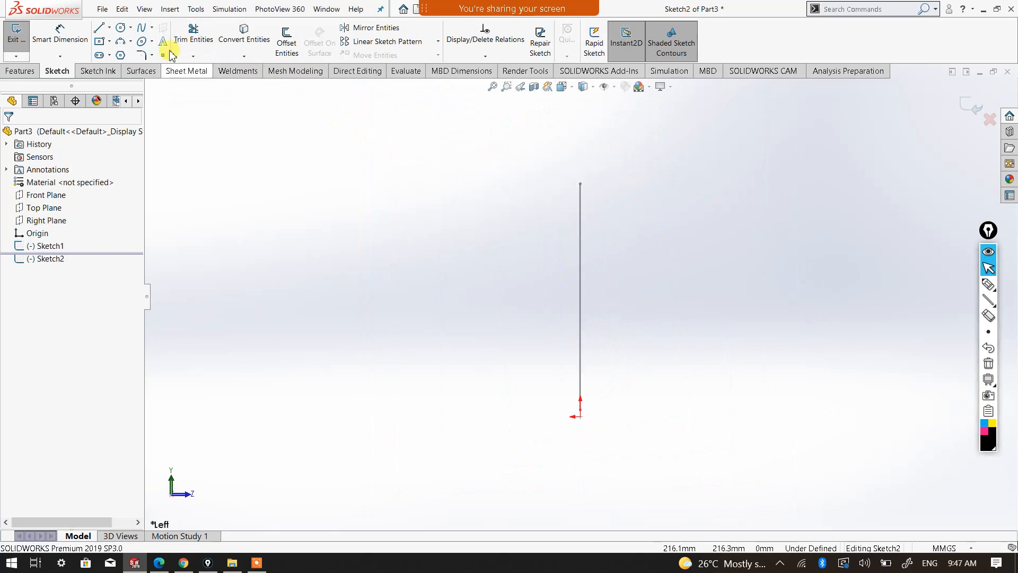
{"action": "left_click", "coordinate": [122, 27]}
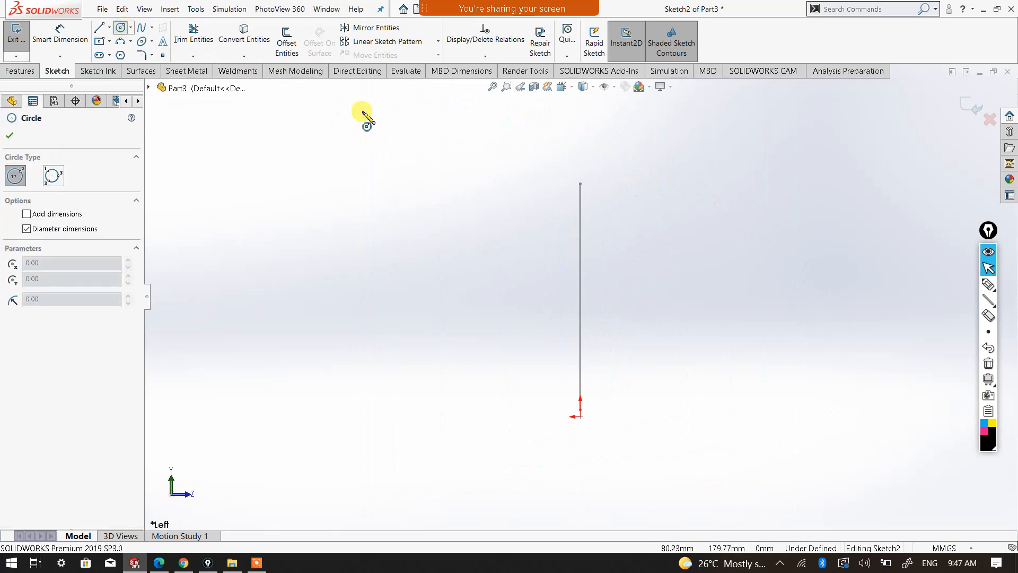
{"action": "left_click", "coordinate": [581, 184]}
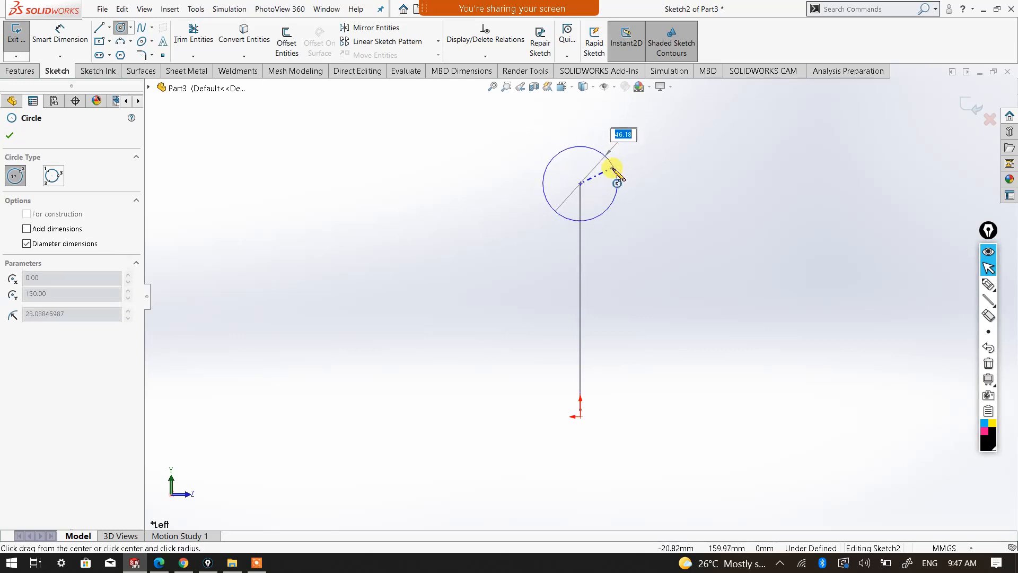
{"action": "left_click", "coordinate": [609, 173]}
Dimension the small circle's diameter at 40 mm.
{"action": "right_click", "coordinate": [608, 173]}
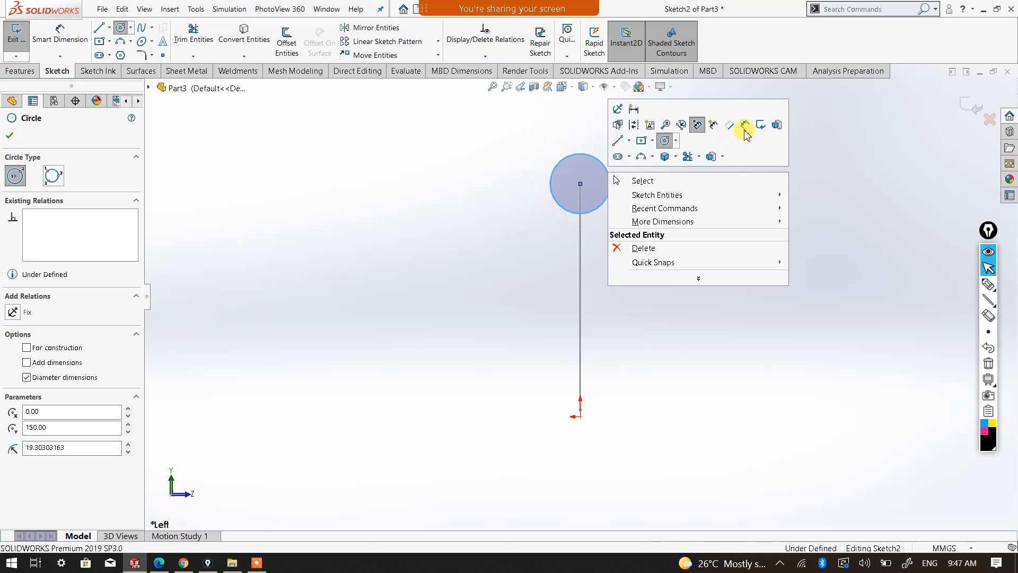
{"action": "left_click", "coordinate": [742, 128]}
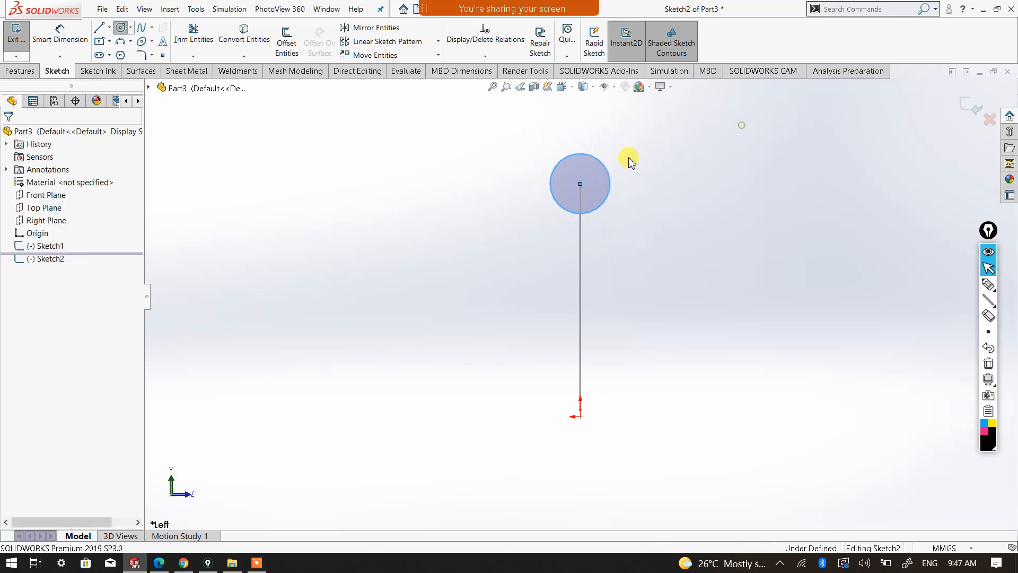
{"action": "left_click", "coordinate": [643, 192]}
{"action": "left_click", "coordinate": [678, 200]}
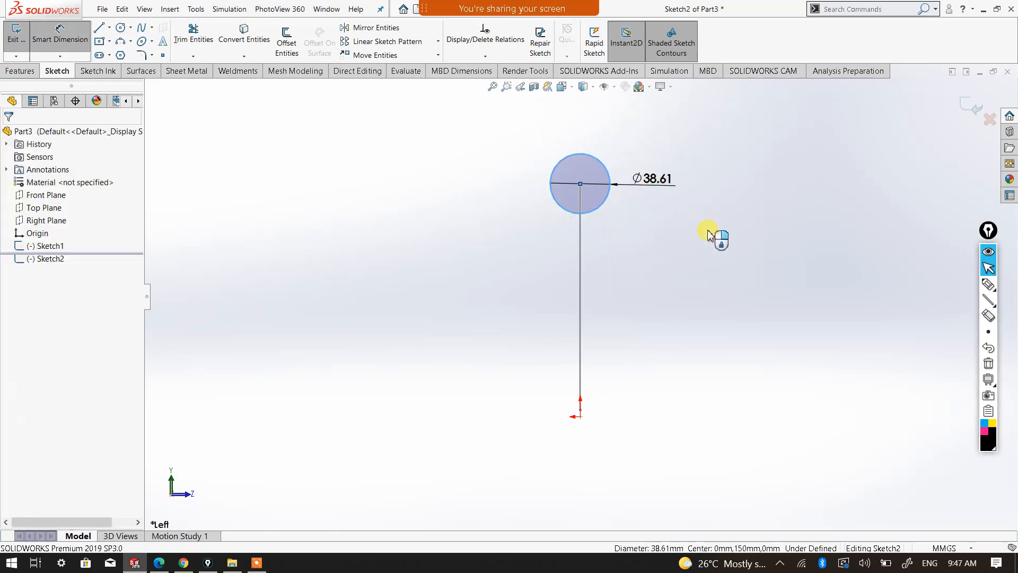
{"action": "type", "text": "4"}
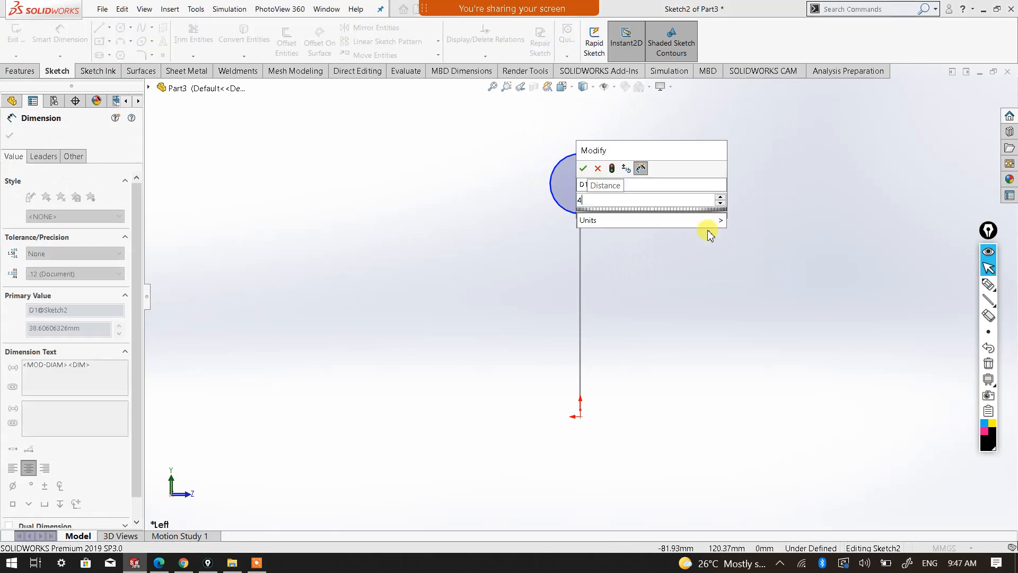
{"action": "type", "text": "0"}
{"action": "key", "text": "Return"}
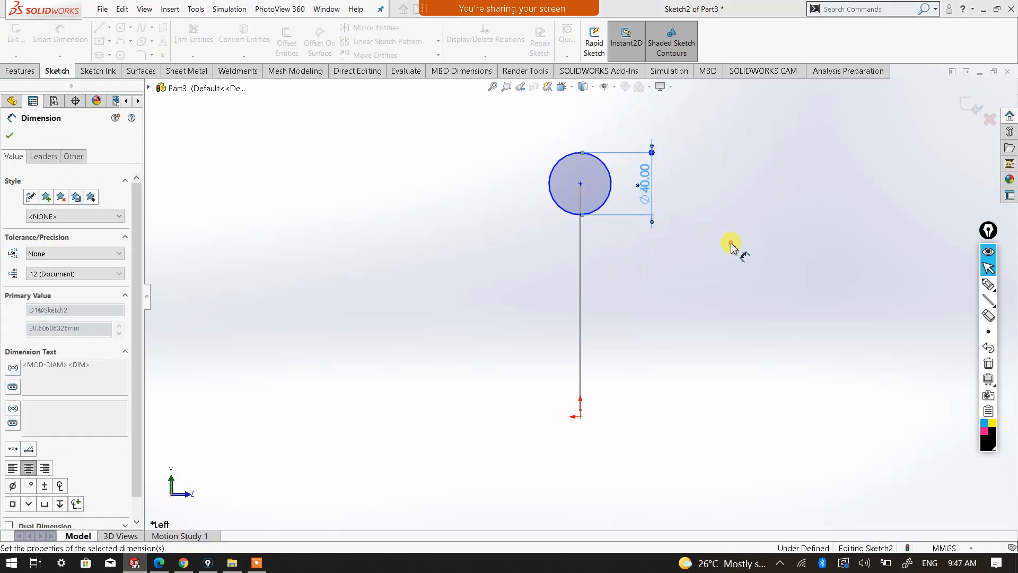
{"action": "right_click", "coordinate": [745, 267]}
{"action": "left_click", "coordinate": [625, 243]}
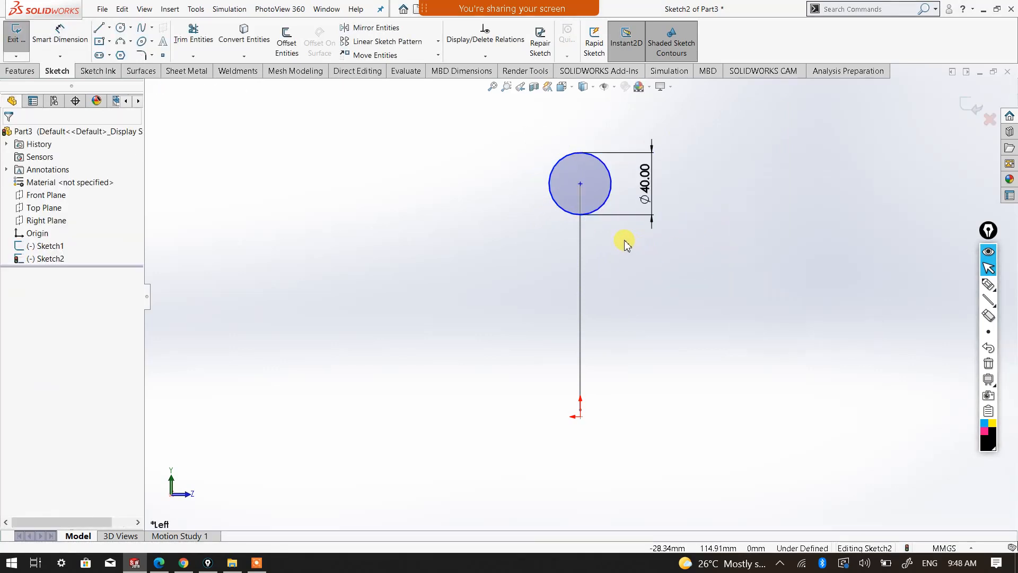
Make the 40 mm circle's centre coincident with the arc's upper endpoint and exit the sketch.
{"action": "middle_click_drag", "start_coordinate": [626, 253], "coordinate": [652, 272]}
{"action": "scroll", "coordinate": [626, 217], "scroll_direction": "down", "scroll_amount": 3}
{"action": "scroll", "coordinate": [625, 217], "scroll_direction": "down", "scroll_amount": 3}
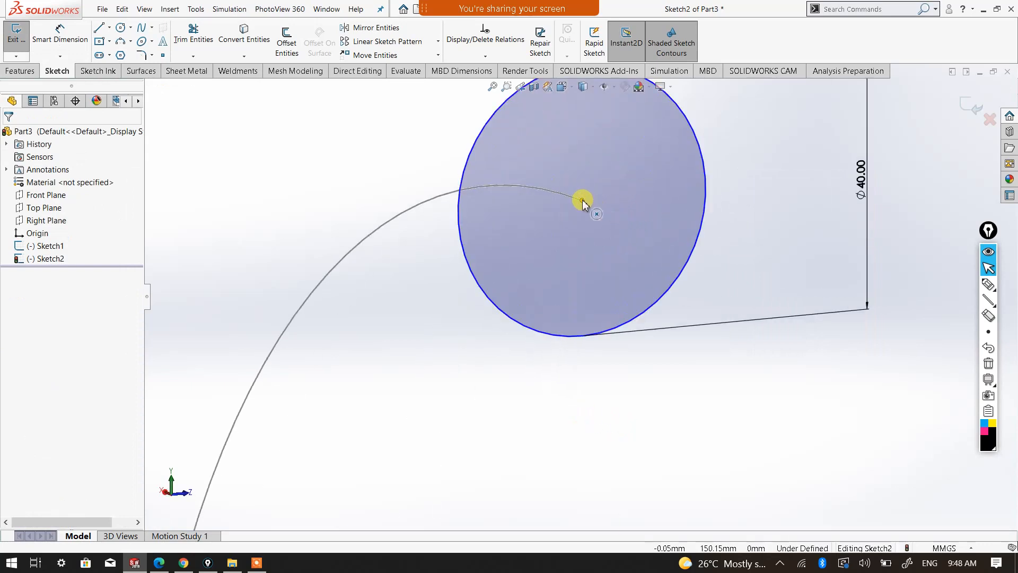
{"action": "left_click", "coordinate": [582, 199]}
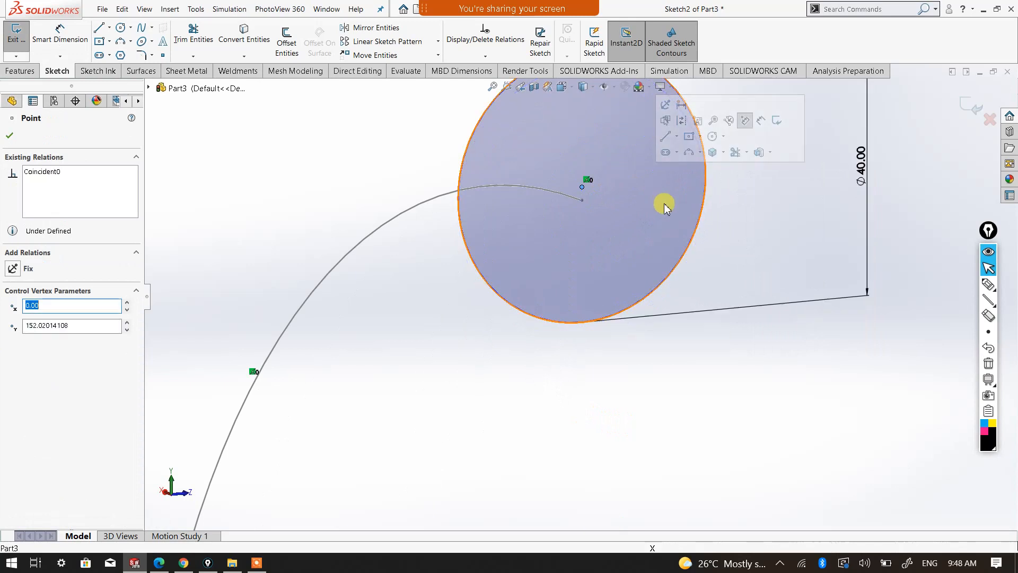
{"action": "left_click", "coordinate": [773, 244]}
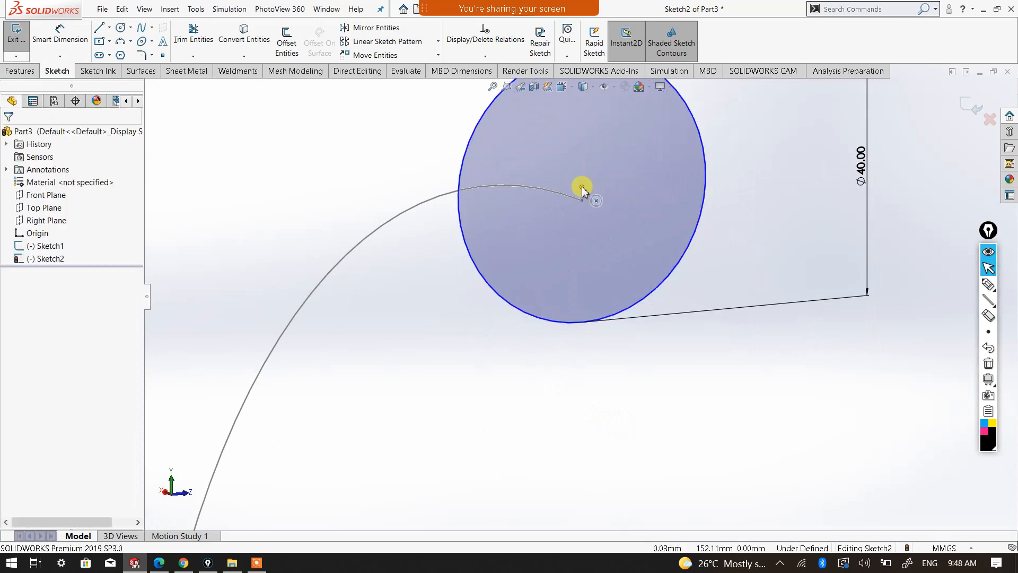
{"action": "left_click", "coordinate": [583, 187]}
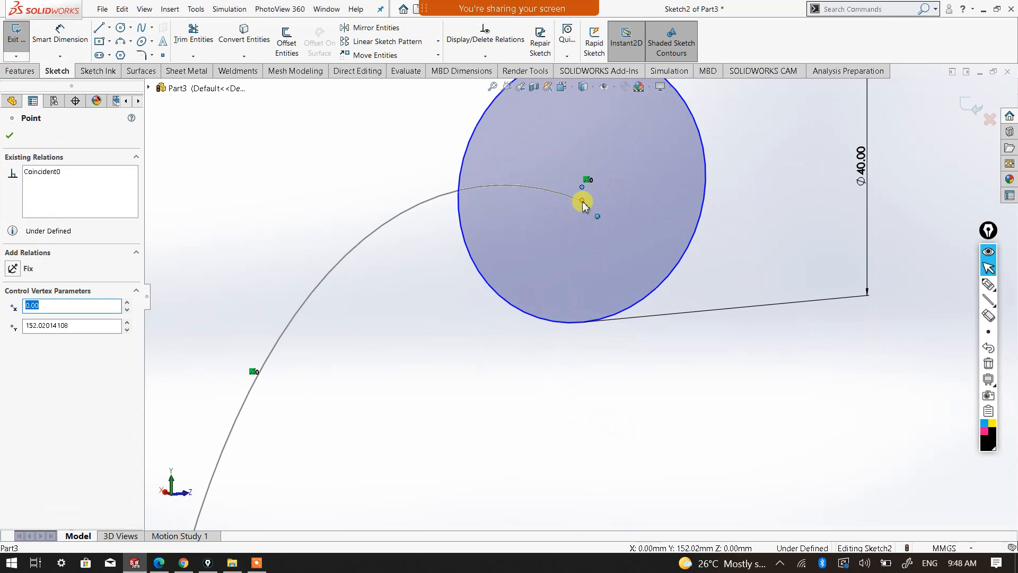
{"action": "left_click", "coordinate": [582, 201], "text": "ctrl"}
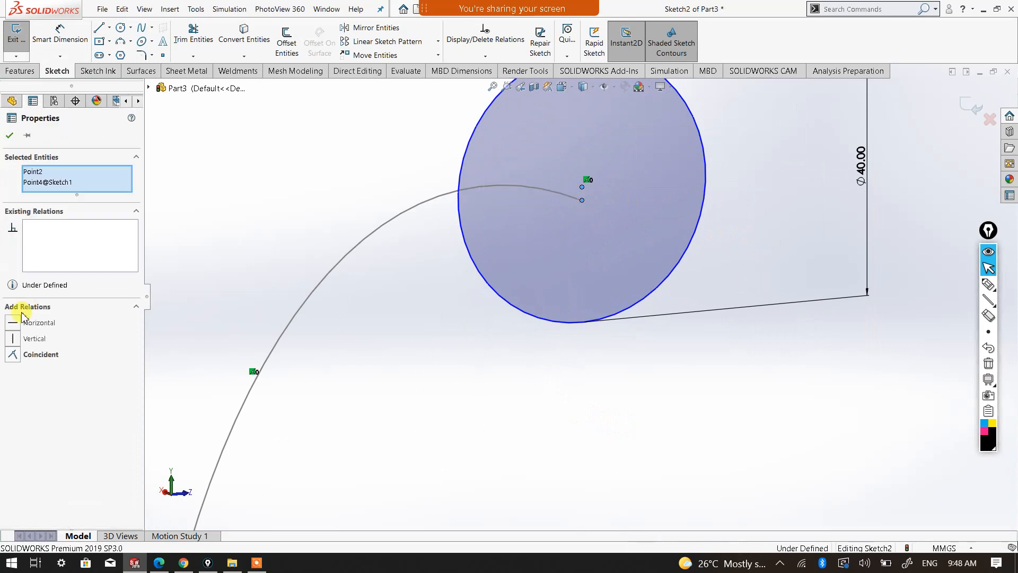
{"action": "left_click", "coordinate": [13, 356]}
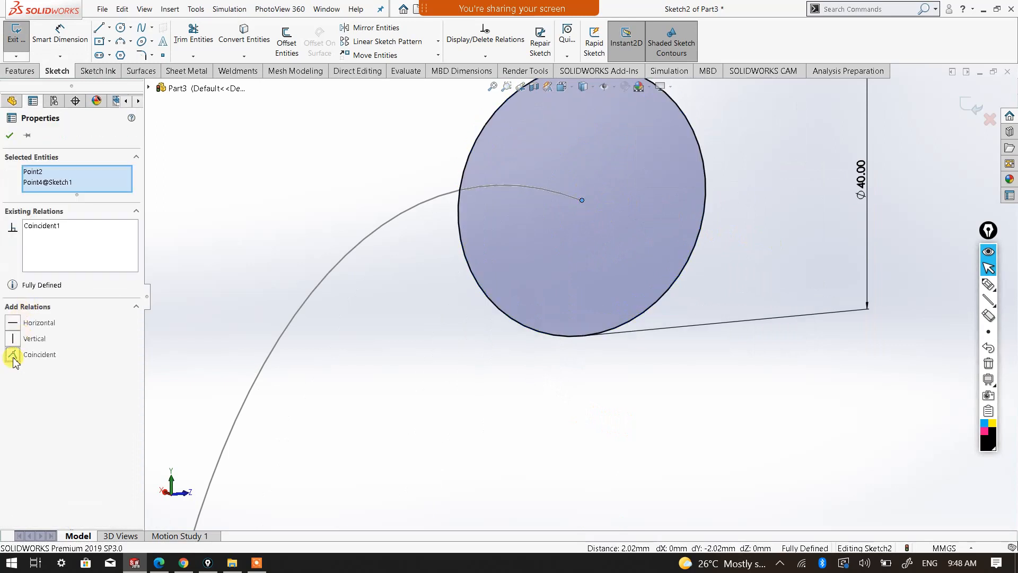
{"action": "left_click", "coordinate": [11, 136]}
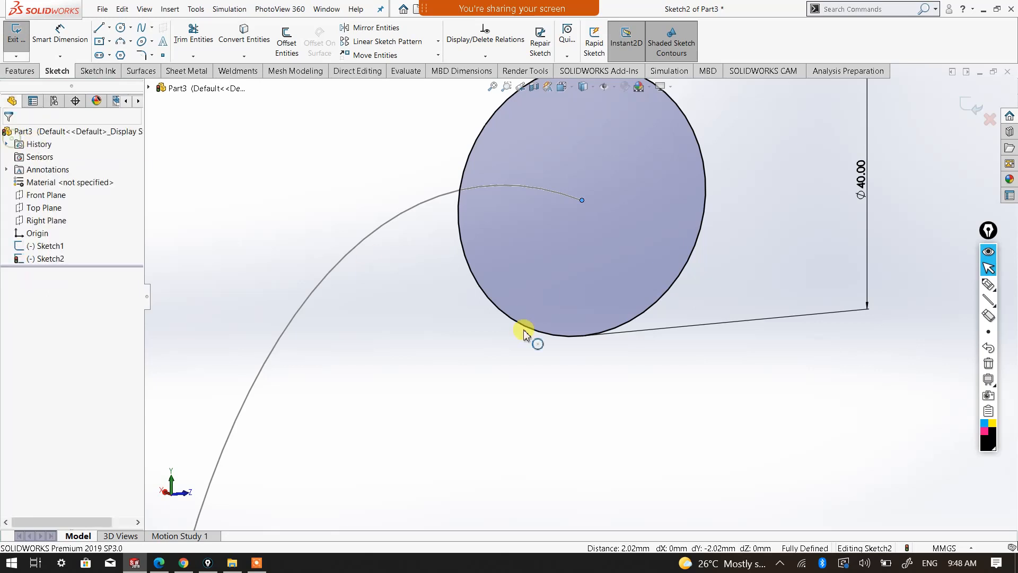
{"action": "scroll", "coordinate": [601, 385], "scroll_direction": "up", "scroll_amount": 2}
{"action": "scroll", "coordinate": [600, 385], "scroll_direction": "up", "scroll_amount": 3}
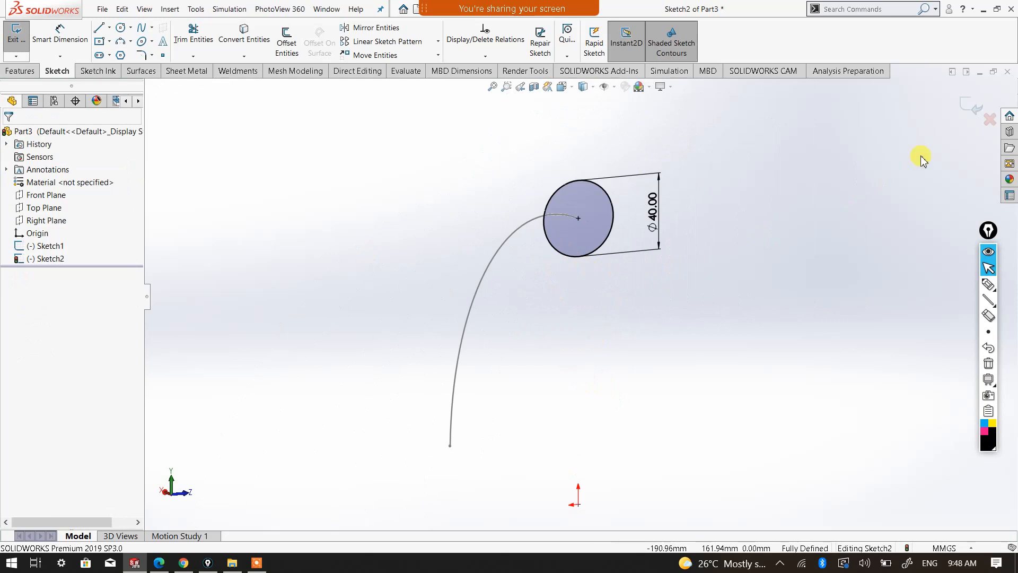
{"action": "left_click", "coordinate": [965, 114]}
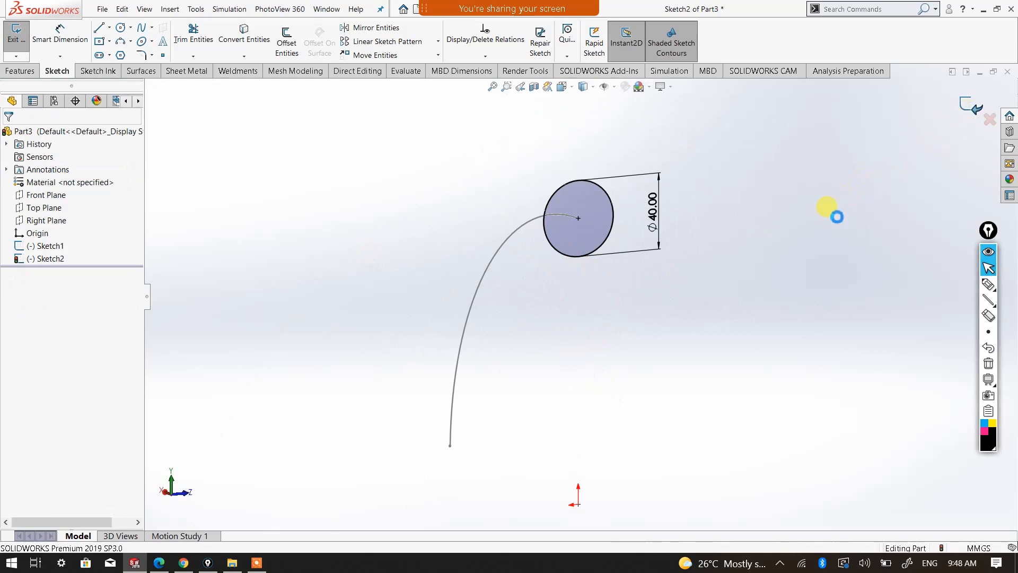
Create a Swept Boss/Base using the 40 mm circle sketch as profile and the quarter-arc sketch as path.
{"action": "middle_click_drag", "start_coordinate": [631, 295], "coordinate": [482, 323]}
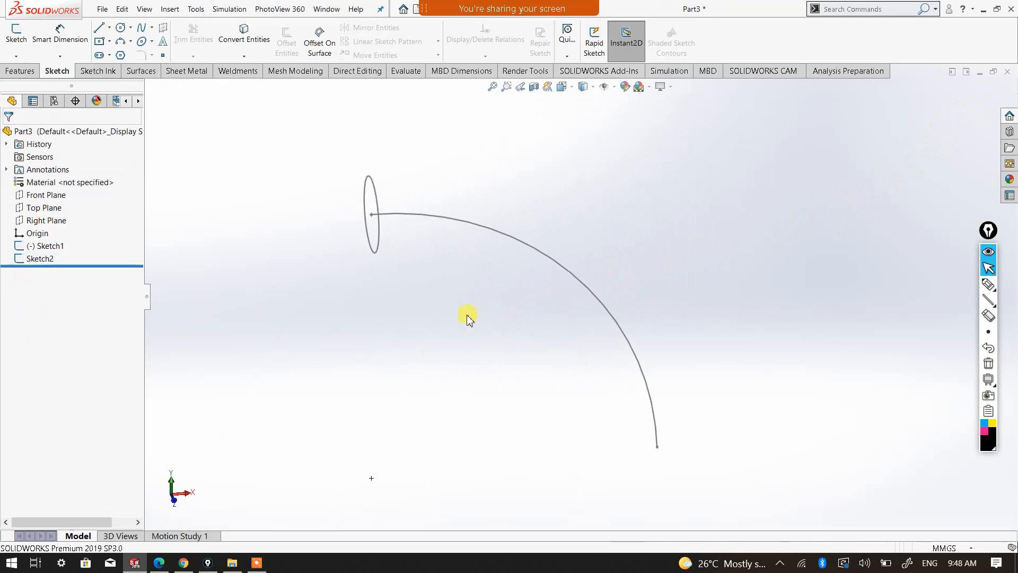
{"action": "left_click", "coordinate": [20, 71]}
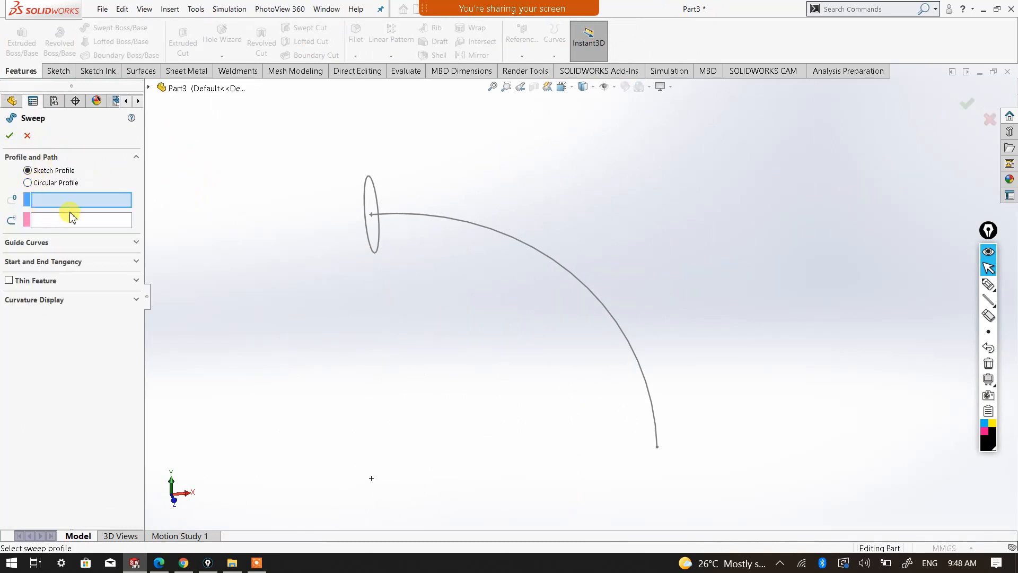
{"action": "left_click", "coordinate": [373, 255]}
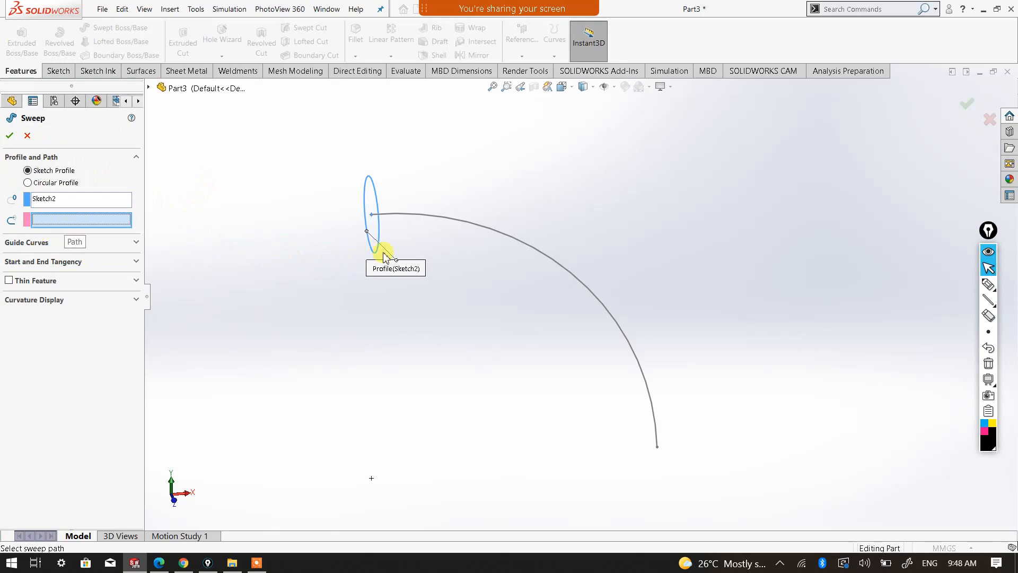
{"action": "left_click", "coordinate": [475, 223]}
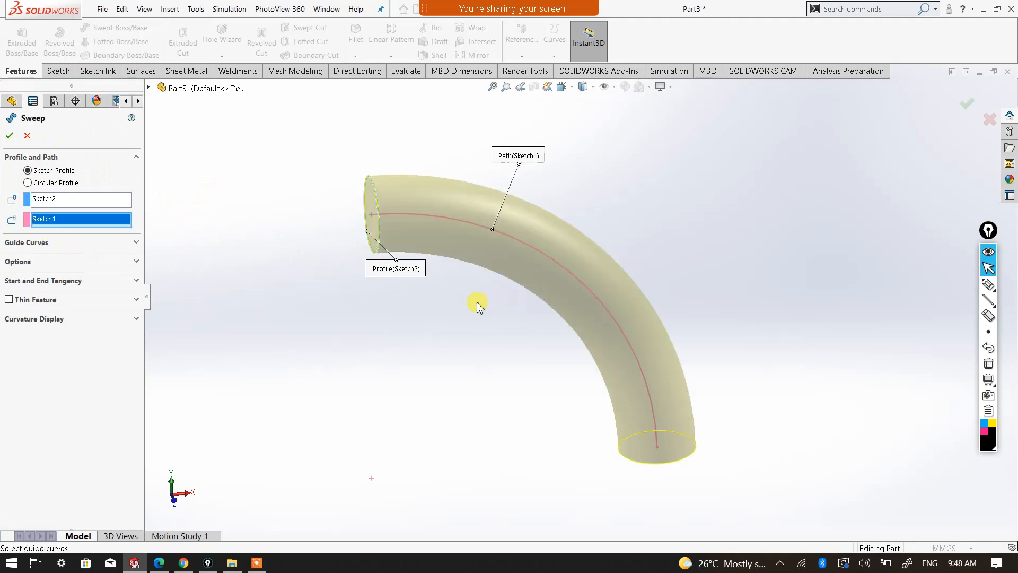
{"action": "left_click", "coordinate": [10, 136]}
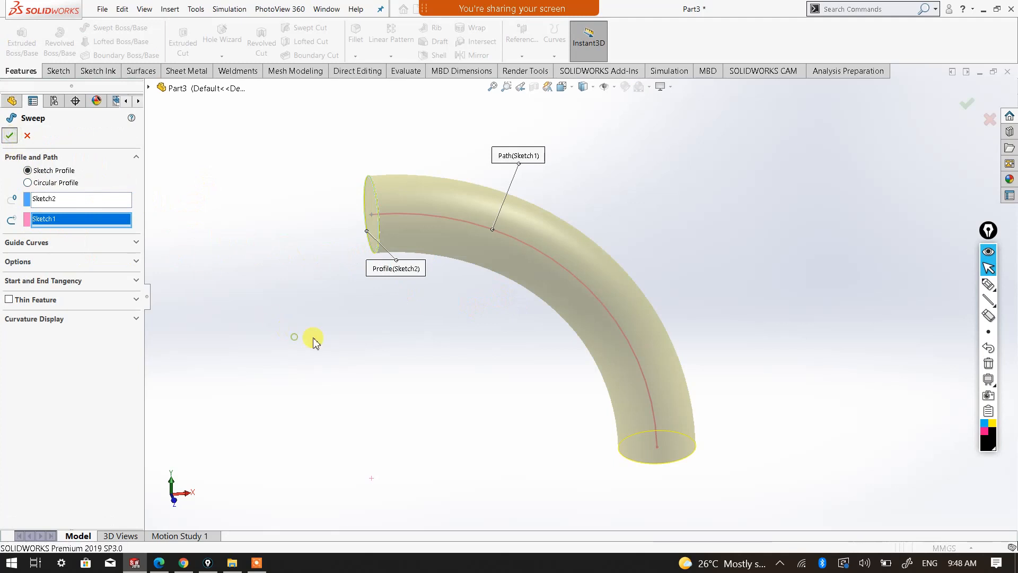
Shell the swept body with a 5 mm wall thickness, removing both circular end faces and with the preview shown.
{"action": "middle_click_drag", "start_coordinate": [399, 339], "coordinate": [408, 328]}
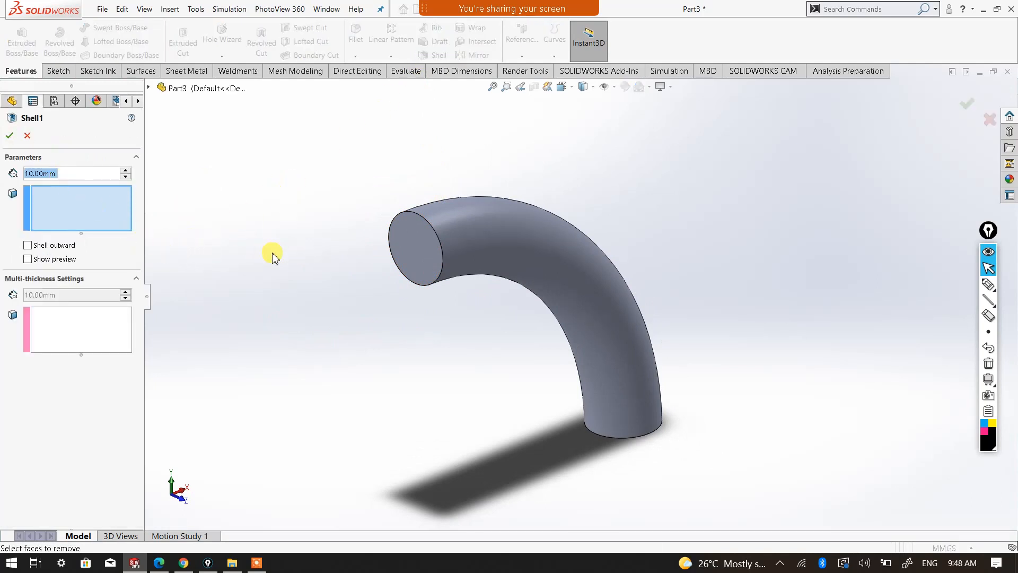
{"action": "type", "text": "5"}
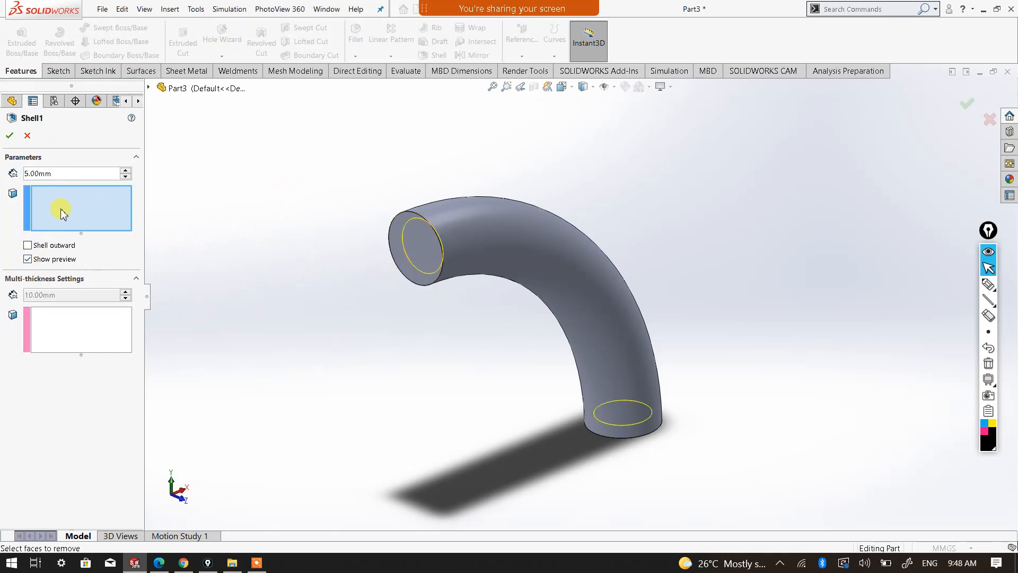
{"action": "left_click", "coordinate": [400, 264]}
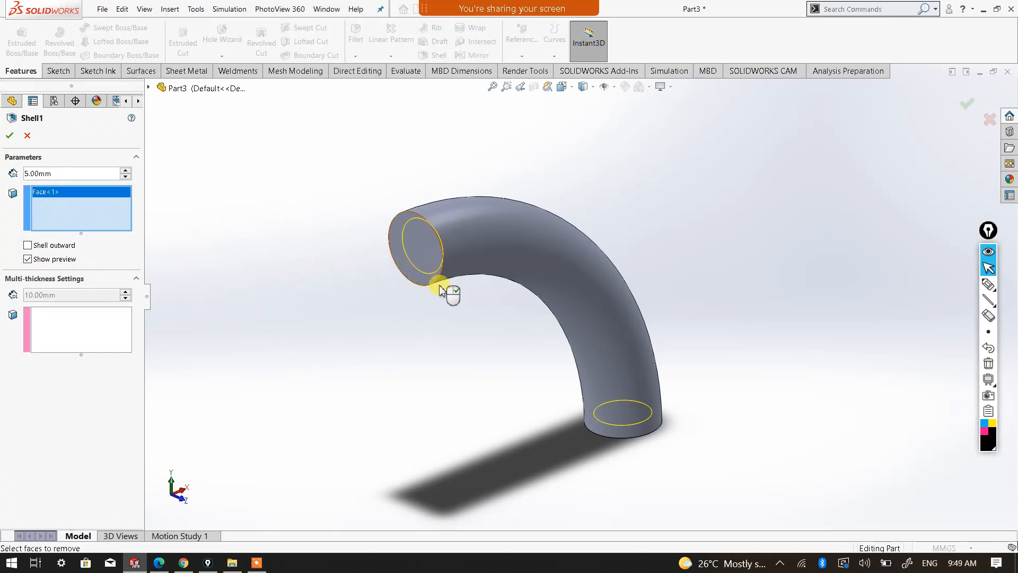
{"action": "middle_click_drag", "start_coordinate": [613, 368], "coordinate": [634, 332]}
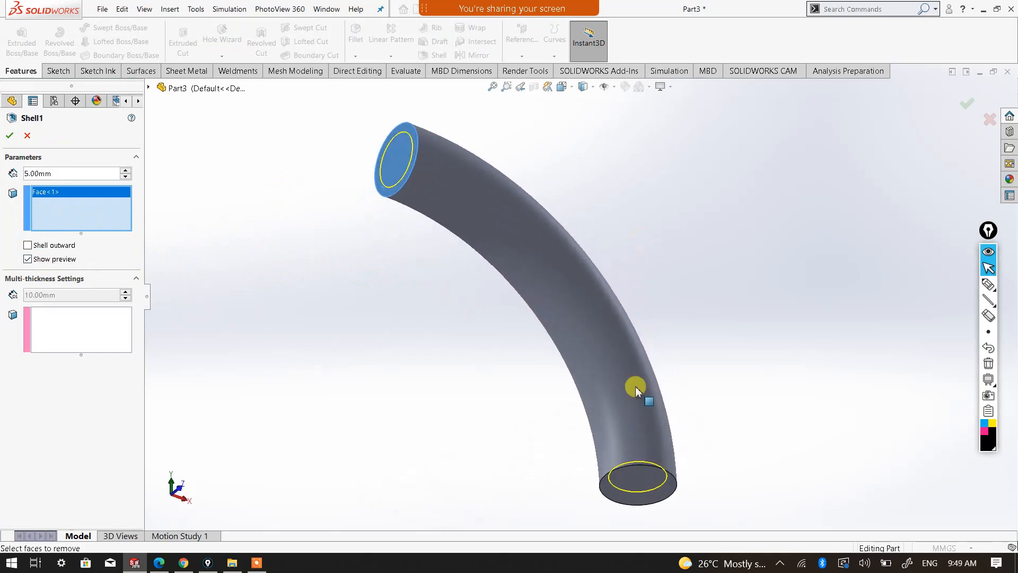
{"action": "left_click", "coordinate": [641, 480]}
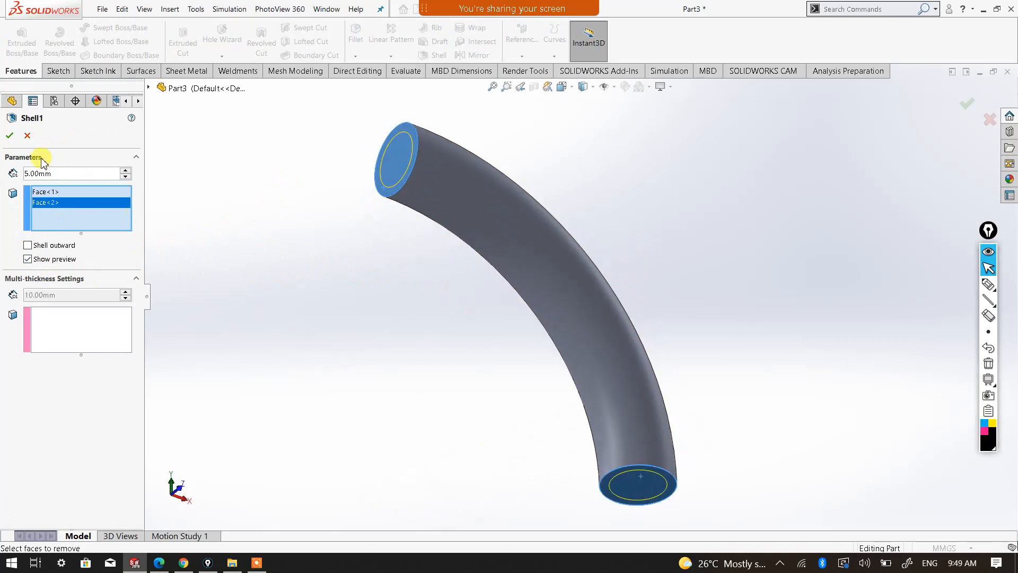
{"action": "left_click", "coordinate": [9, 137]}
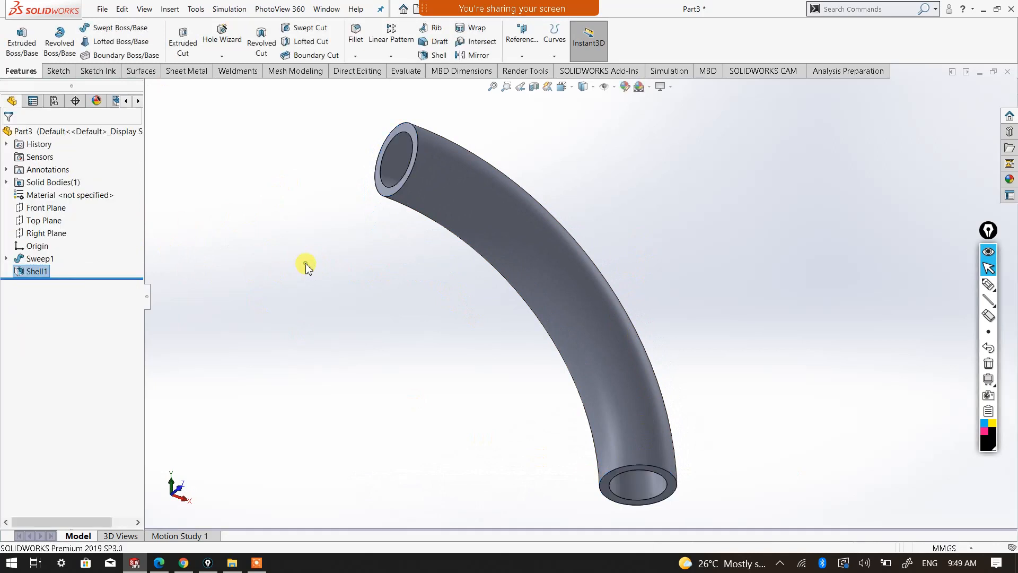
Start a sketch on the ring-shaped end face at the upper end of the curved pipe.
{"action": "scroll", "coordinate": [420, 287], "scroll_direction": "up", "scroll_amount": 2}
{"action": "middle_click_drag", "start_coordinate": [512, 244], "coordinate": [557, 346]}
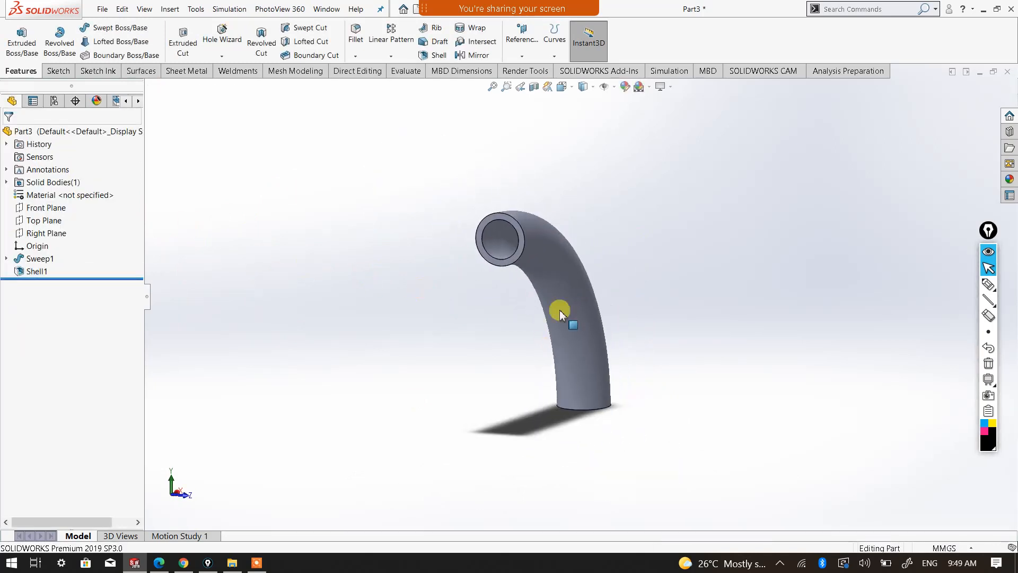
{"action": "scroll", "coordinate": [556, 241], "scroll_direction": "down", "scroll_amount": 2}
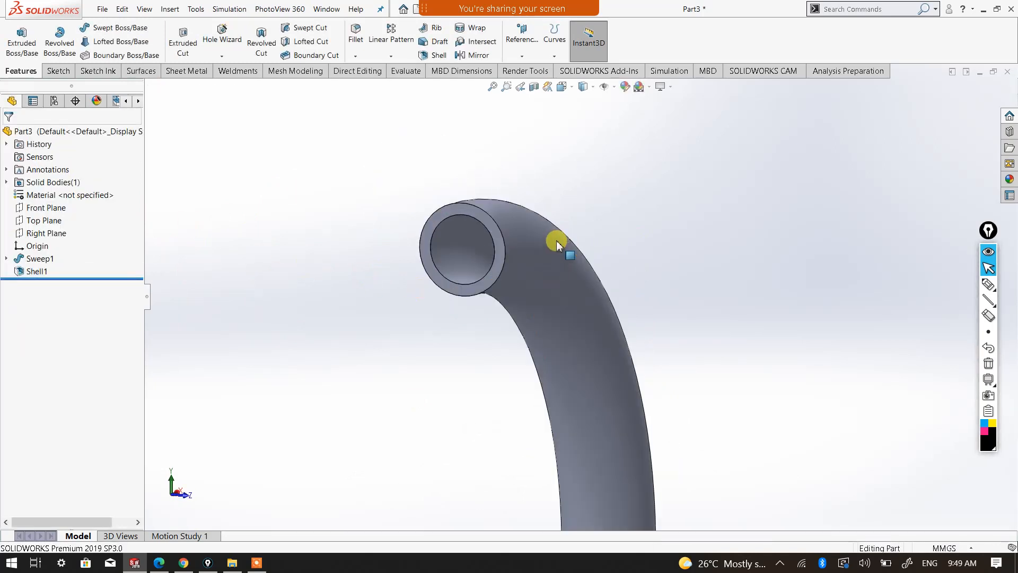
{"action": "left_click", "coordinate": [478, 218]}
{"action": "left_click", "coordinate": [59, 72]}
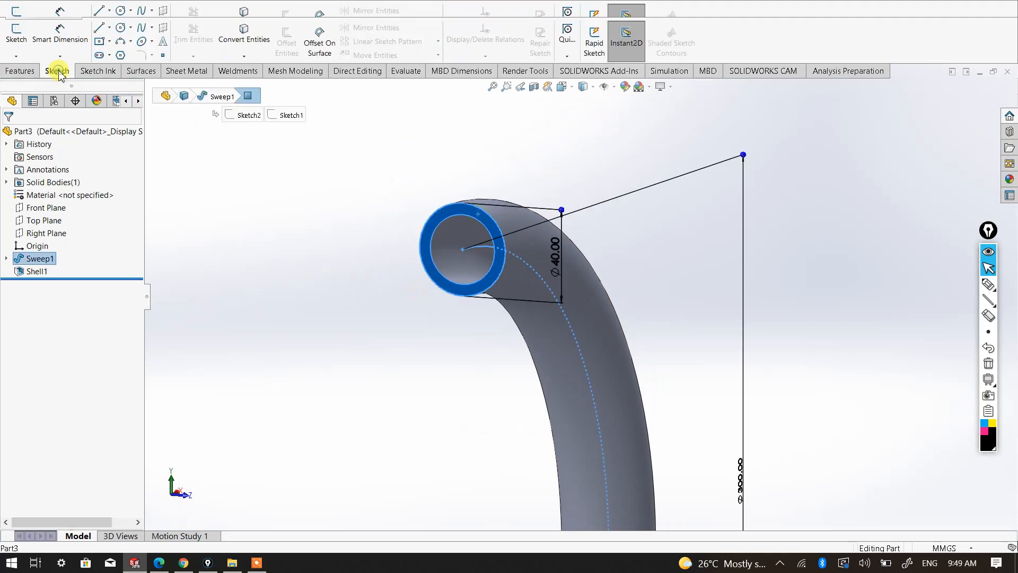
{"action": "left_click", "coordinate": [17, 38]}
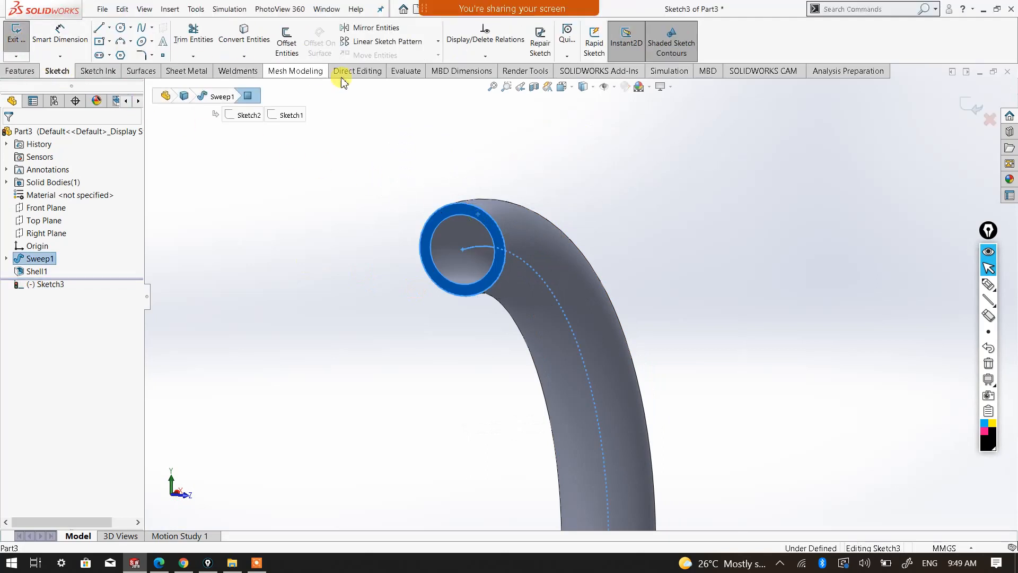
{"action": "left_click", "coordinate": [571, 89]}
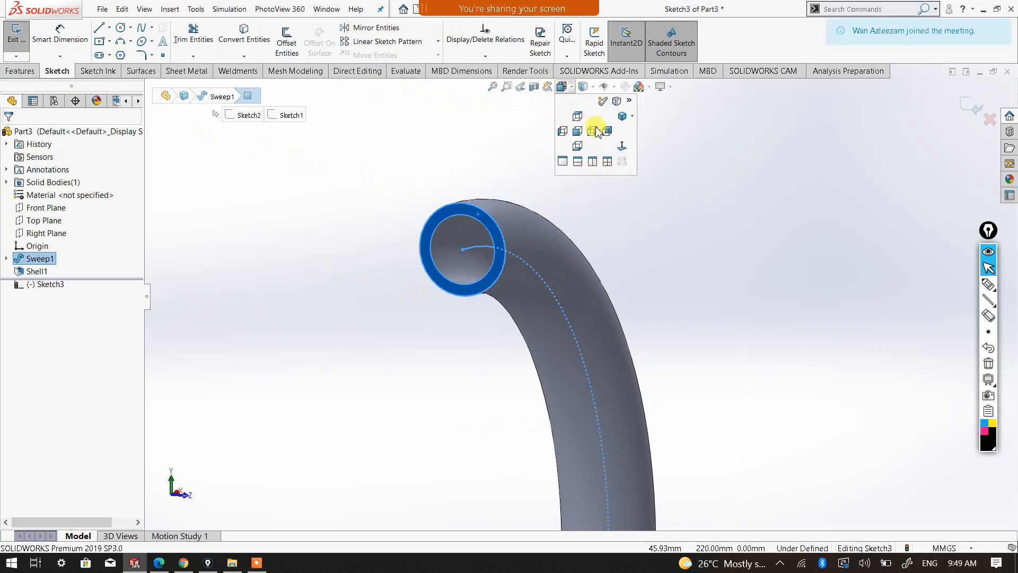
{"action": "left_click", "coordinate": [622, 148]}
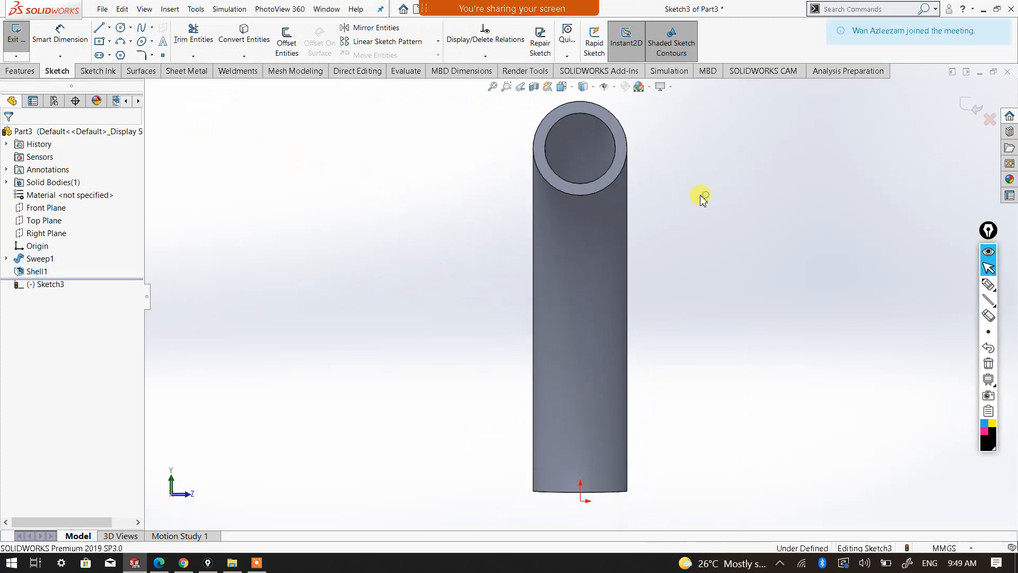
Draw a center rectangle about 70 mm wide and 64 mm high, centred on the pipe's upper opening.
{"action": "left_click", "coordinate": [101, 42]}
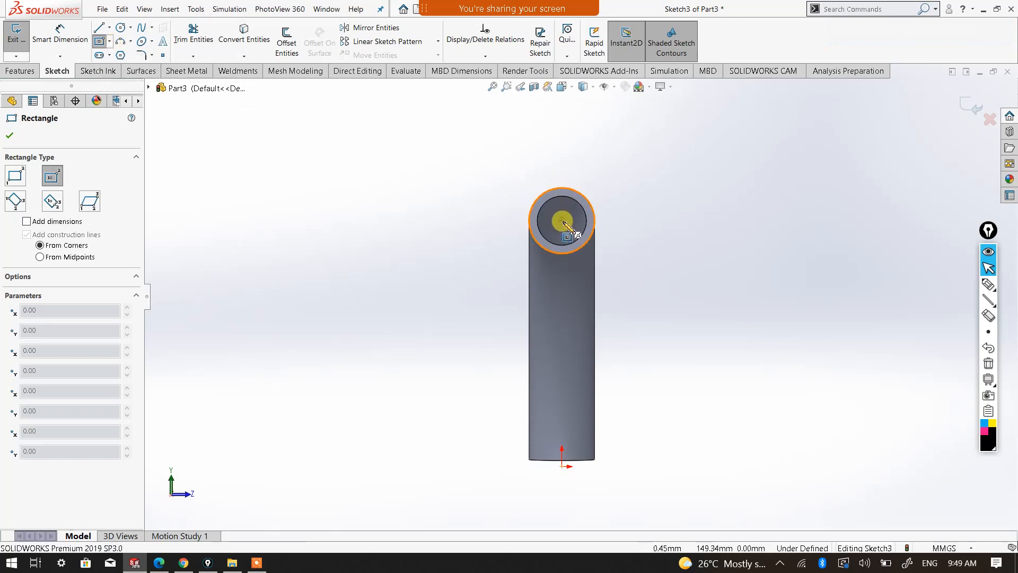
{"action": "scroll", "coordinate": [564, 221], "scroll_direction": "down", "scroll_amount": 3}
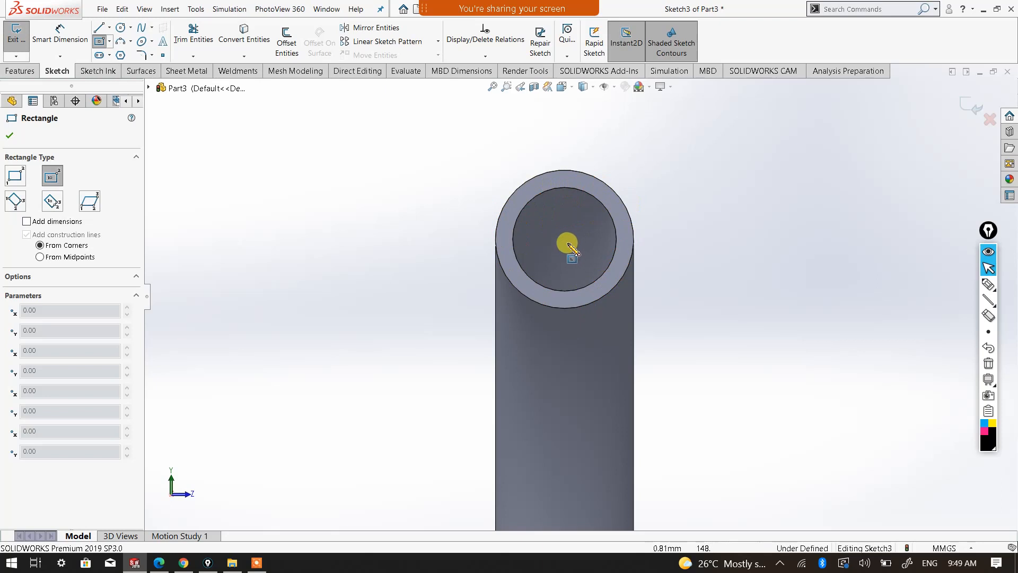
{"action": "left_click", "coordinate": [565, 240]}
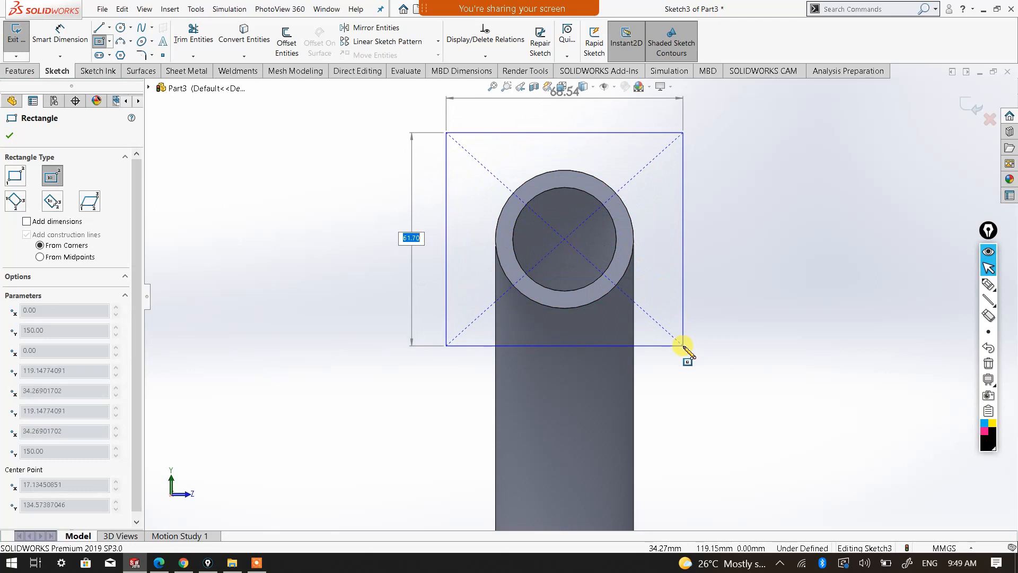
{"action": "left_click", "coordinate": [687, 349]}
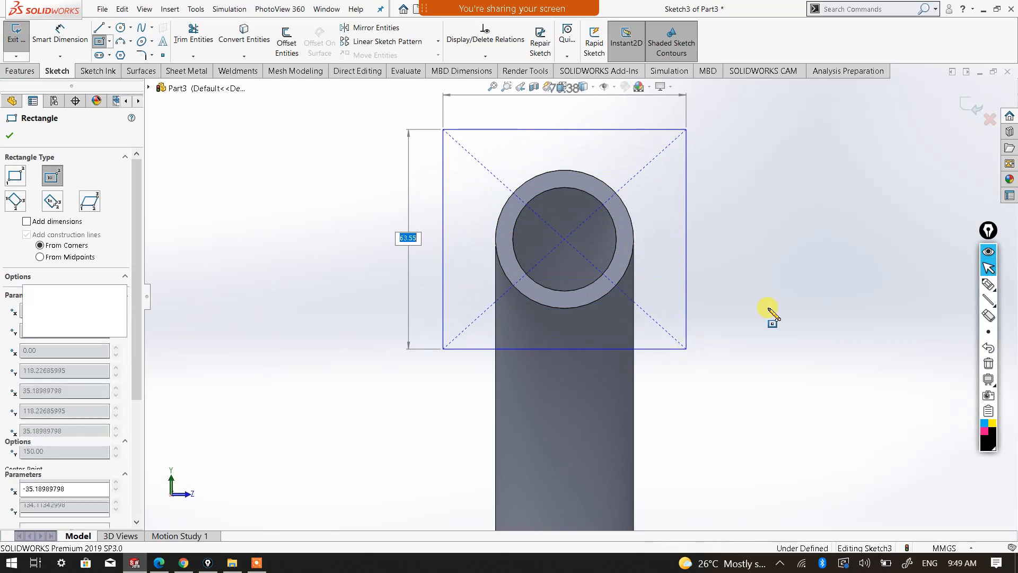
{"action": "right_click", "coordinate": [764, 283]}
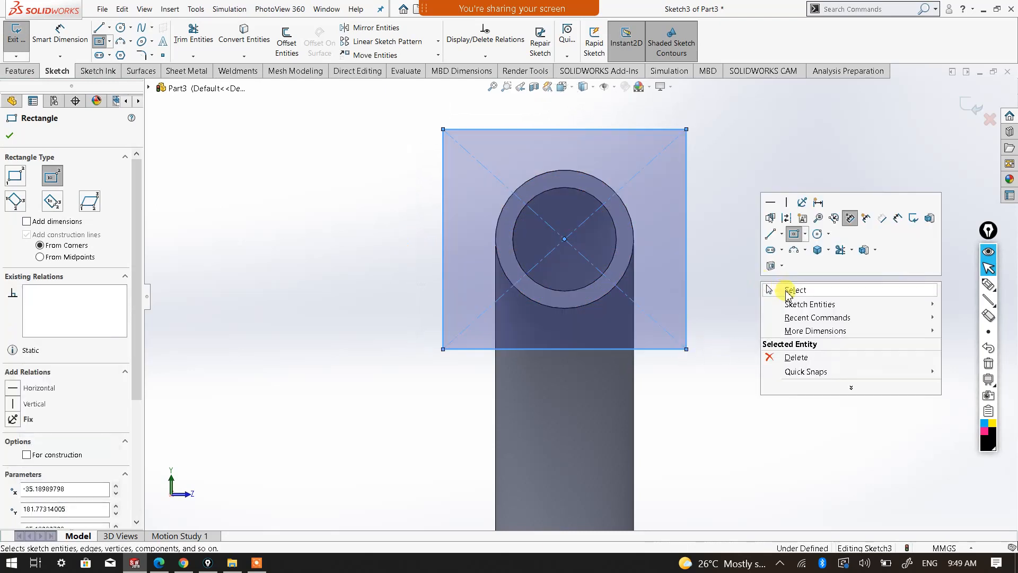
{"action": "left_click", "coordinate": [784, 289]}
Dimension the rectangle's top edge at 70 mm.
{"action": "mouse_move", "coordinate": [677, 257]}
{"action": "middle_mouse_down"}
{"action": "mouse_move", "coordinate": [596, 264]}
{"action": "mouse_move", "coordinate": [550, 282]}
{"action": "mouse_move", "coordinate": [611, 291]}
{"action": "mouse_move", "coordinate": [636, 273]}
{"action": "middle_mouse_up"}
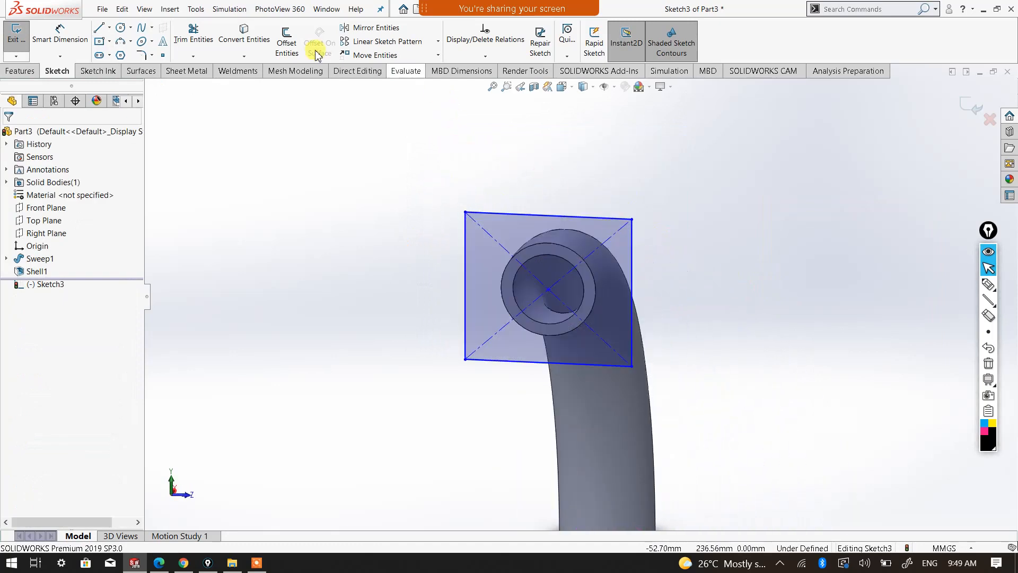
{"action": "left_click", "coordinate": [60, 33]}
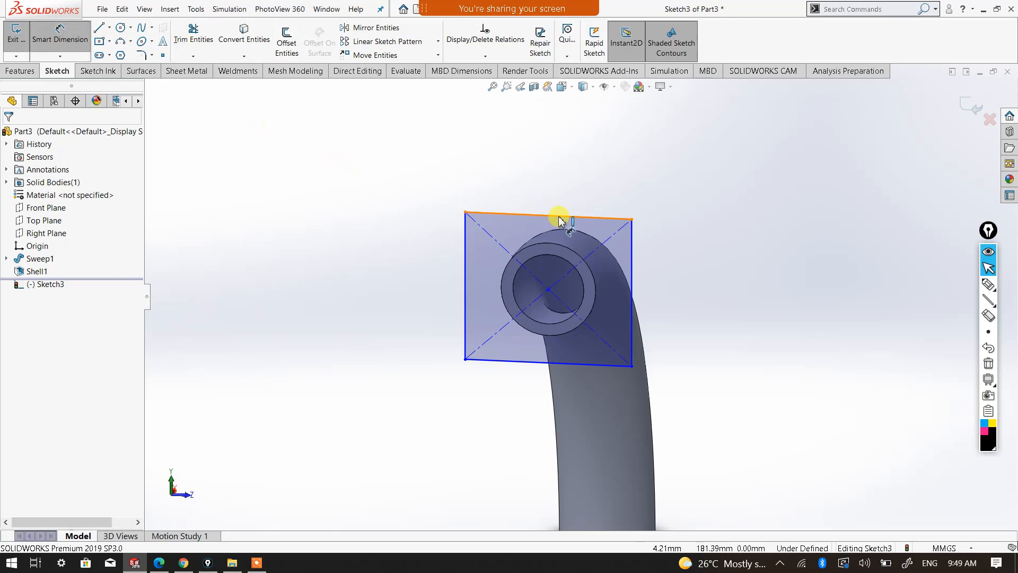
{"action": "left_click", "coordinate": [551, 188]}
{"action": "left_click", "coordinate": [552, 177]}
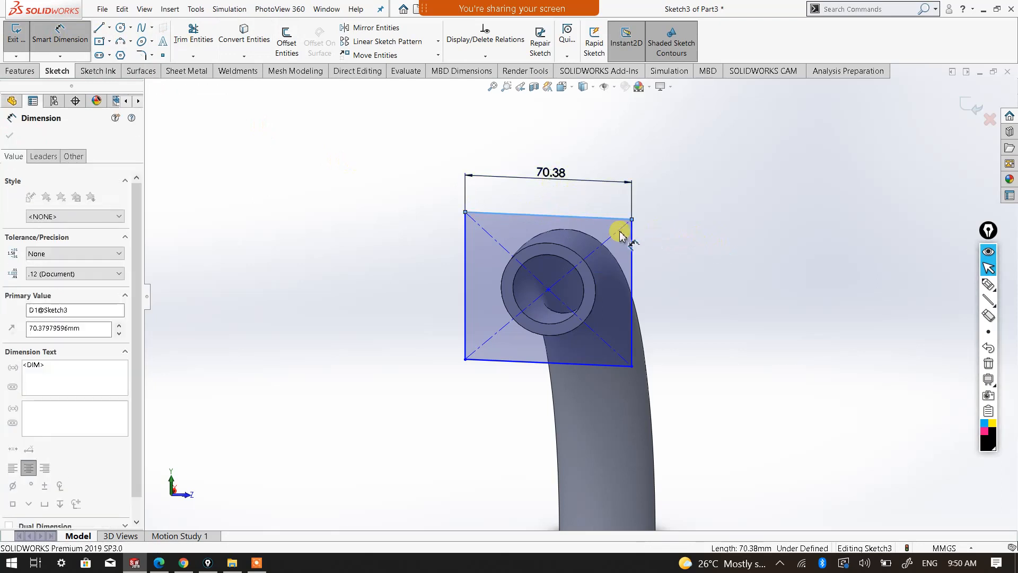
{"action": "double_click", "coordinate": [548, 175]}
{"action": "type", "text": "70"}
{"action": "left_click", "coordinate": [482, 162]}
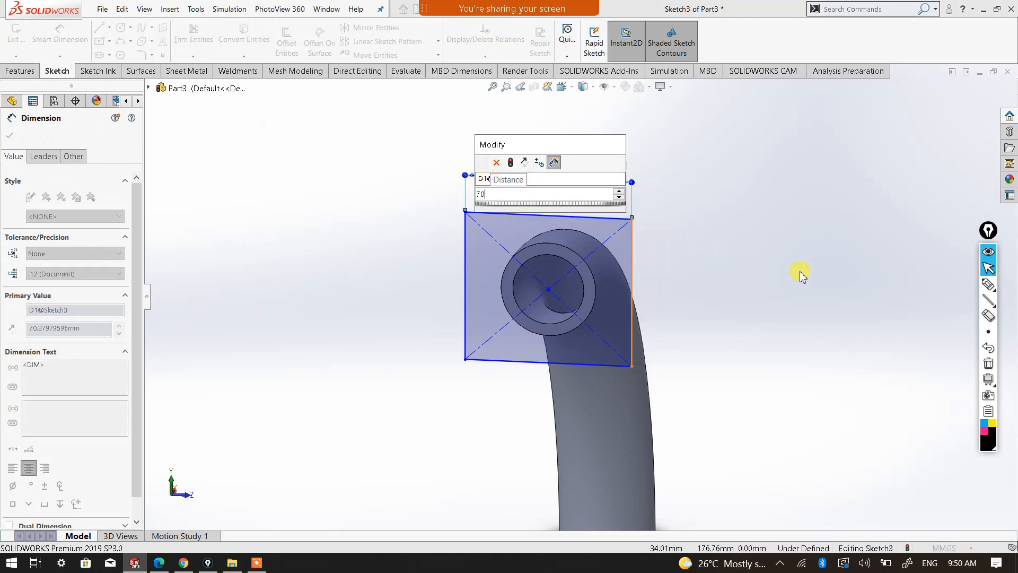
Dimension the rectangle's vertical side edge at 70 mm and leave the dimension tool.
{"action": "left_click", "coordinate": [742, 319]}
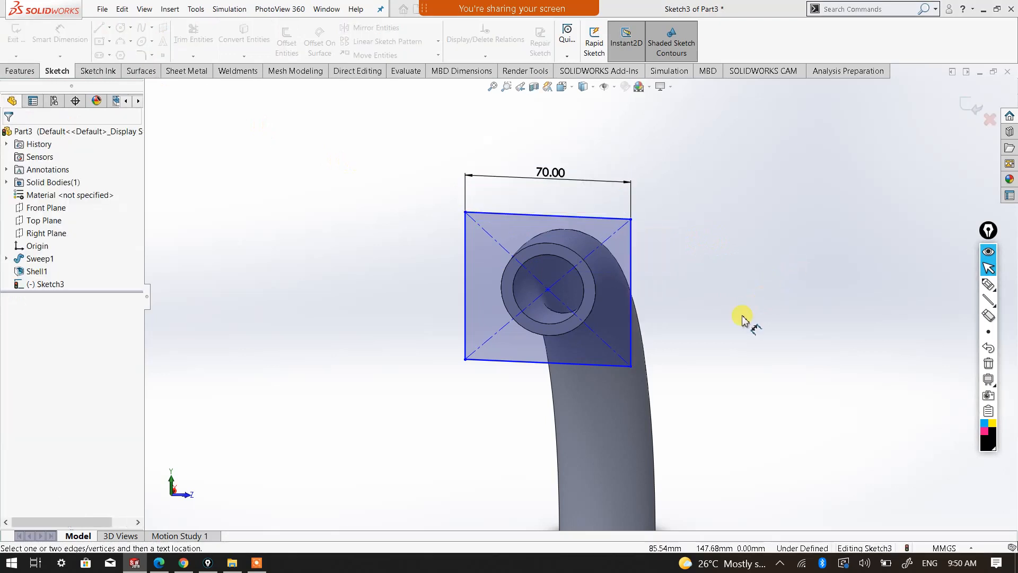
{"action": "left_click", "coordinate": [632, 263]}
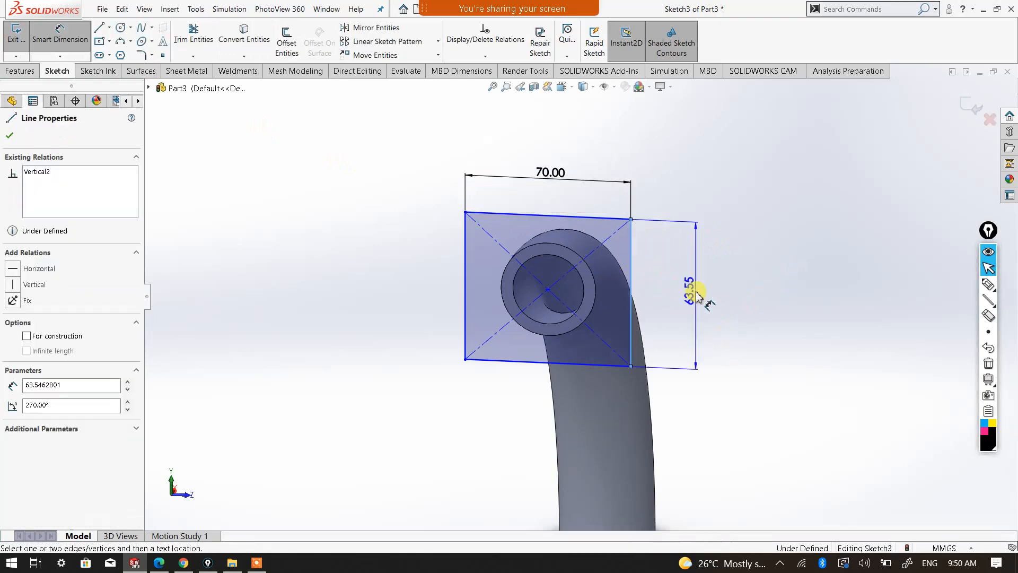
{"action": "left_click", "coordinate": [693, 291]}
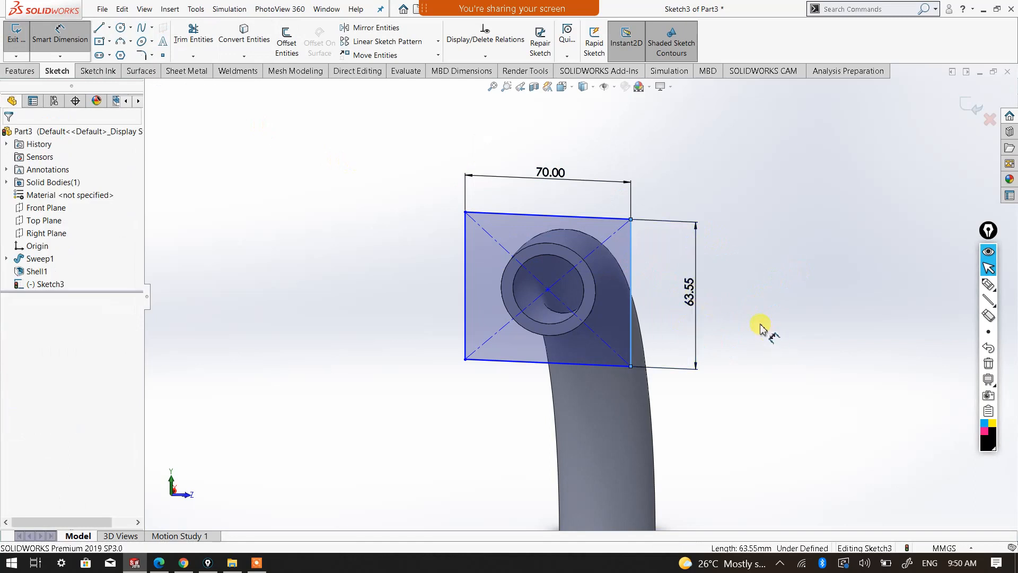
{"action": "type", "text": "70"}
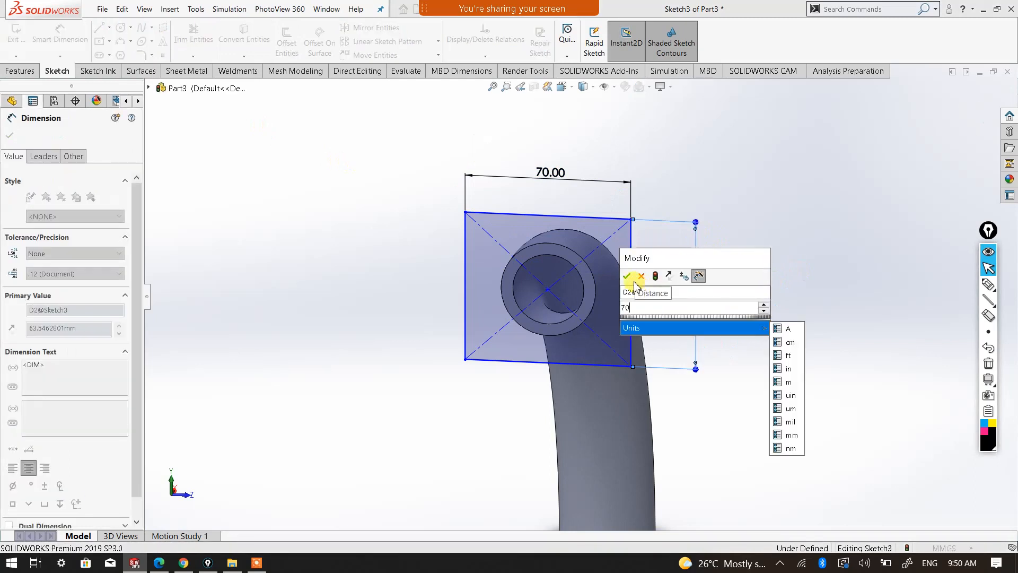
{"action": "left_click", "coordinate": [626, 275]}
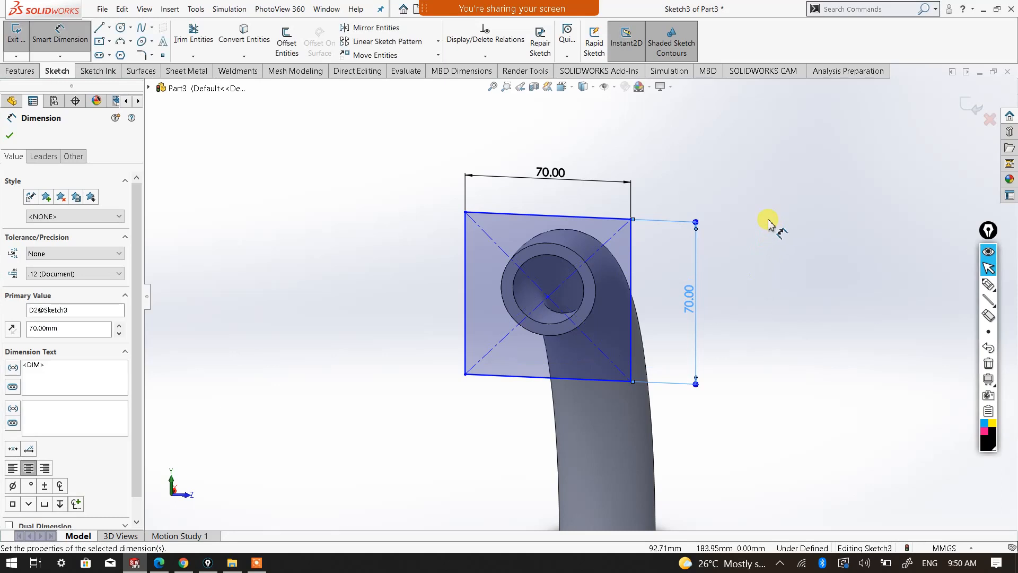
{"action": "right_click", "coordinate": [771, 227]}
{"action": "left_click", "coordinate": [796, 258]}
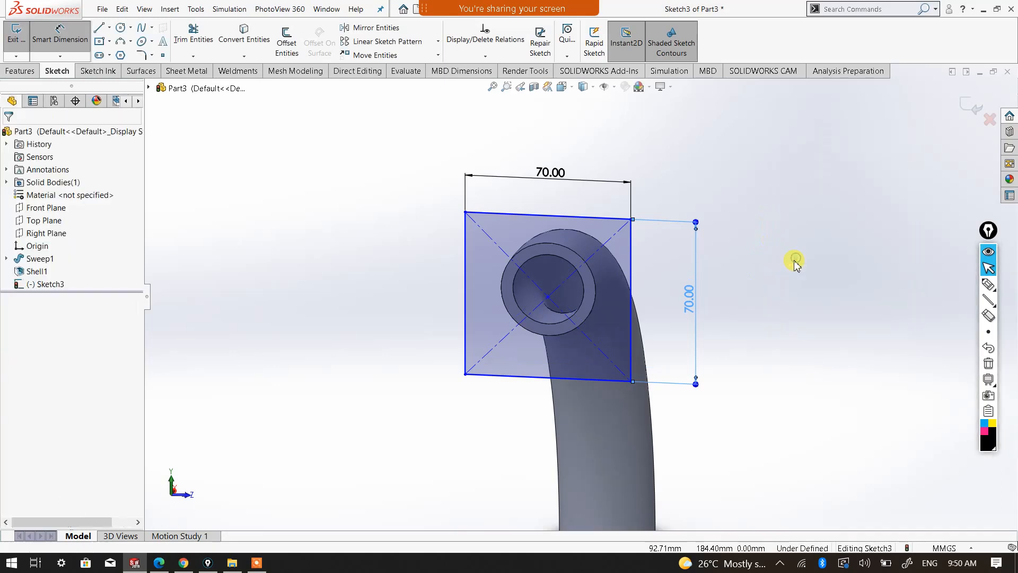
Make the rectangle's centre point concentric with the pipe's inner circular edge, viewing the sketch face straight on.
{"action": "key", "text": "ctrl+8"}
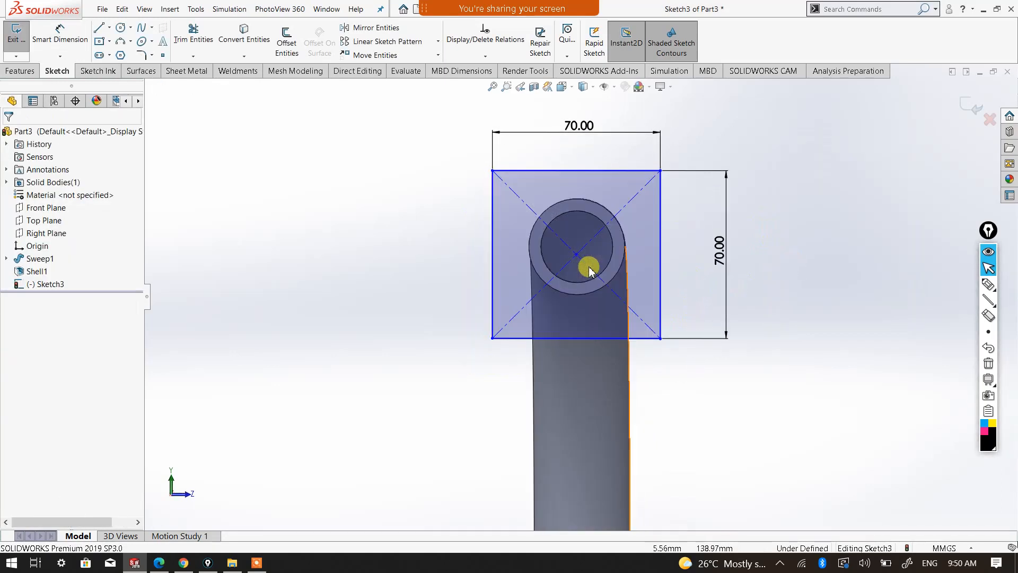
{"action": "left_click", "coordinate": [562, 86]}
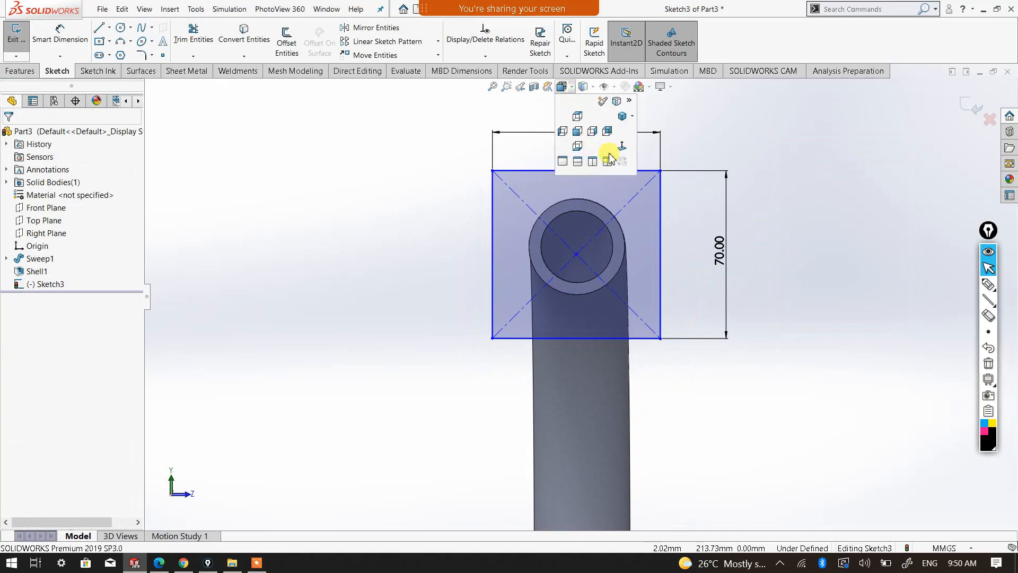
{"action": "left_click", "coordinate": [621, 150]}
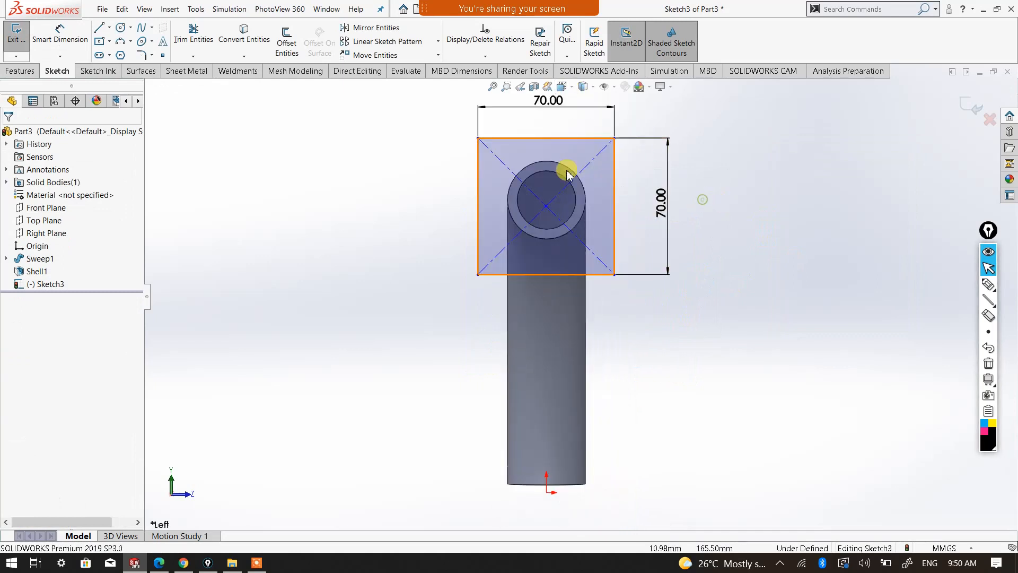
{"action": "scroll", "coordinate": [575, 167], "scroll_direction": "down", "scroll_amount": 3}
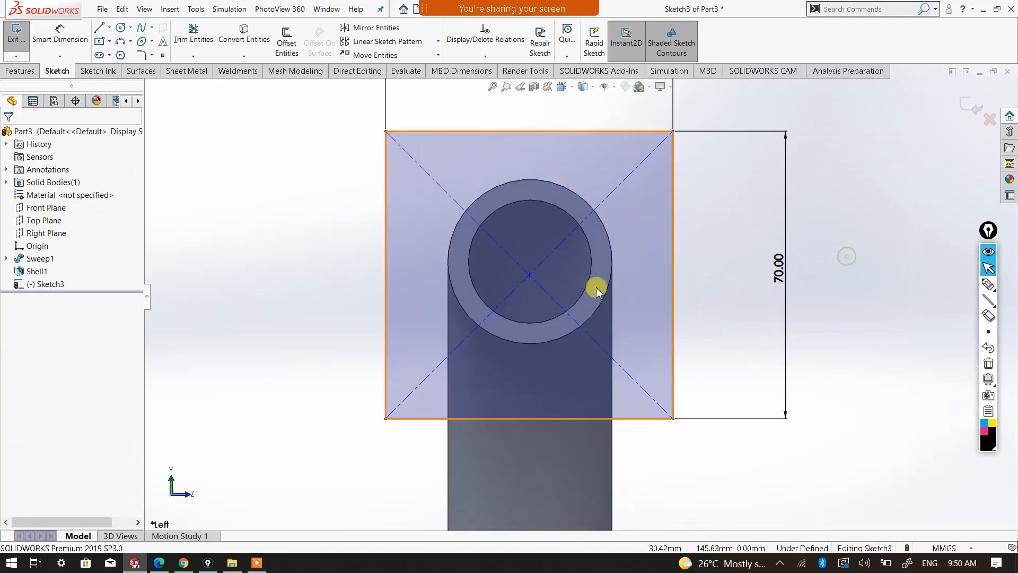
{"action": "left_click", "coordinate": [530, 277]}
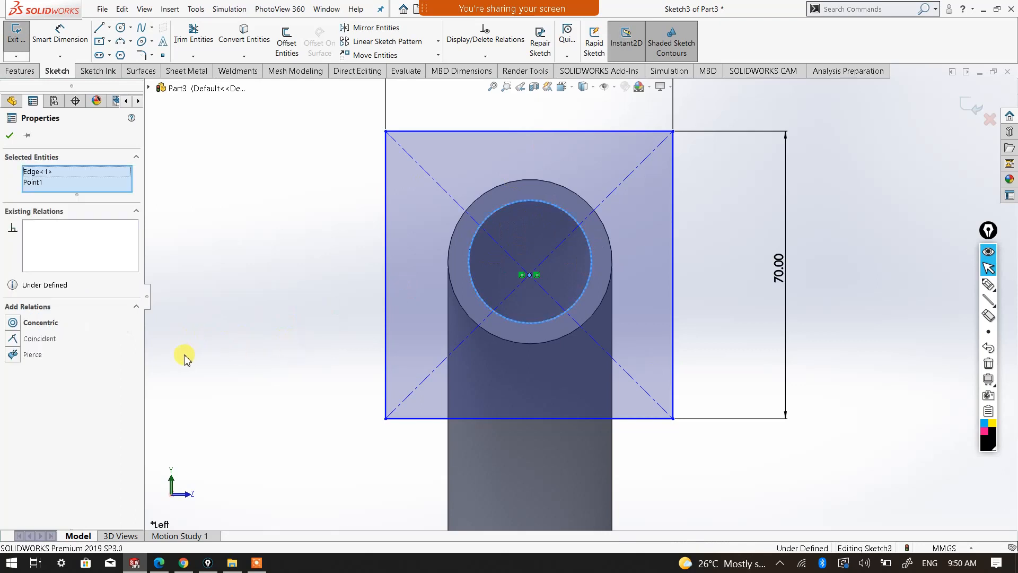
{"action": "left_click", "coordinate": [13, 324]}
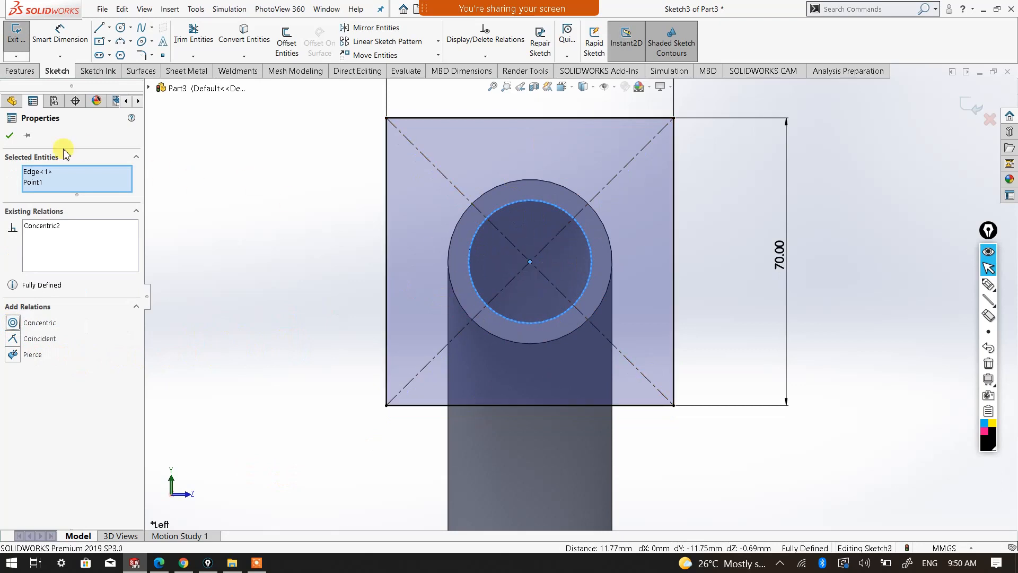
{"action": "left_click", "coordinate": [11, 138]}
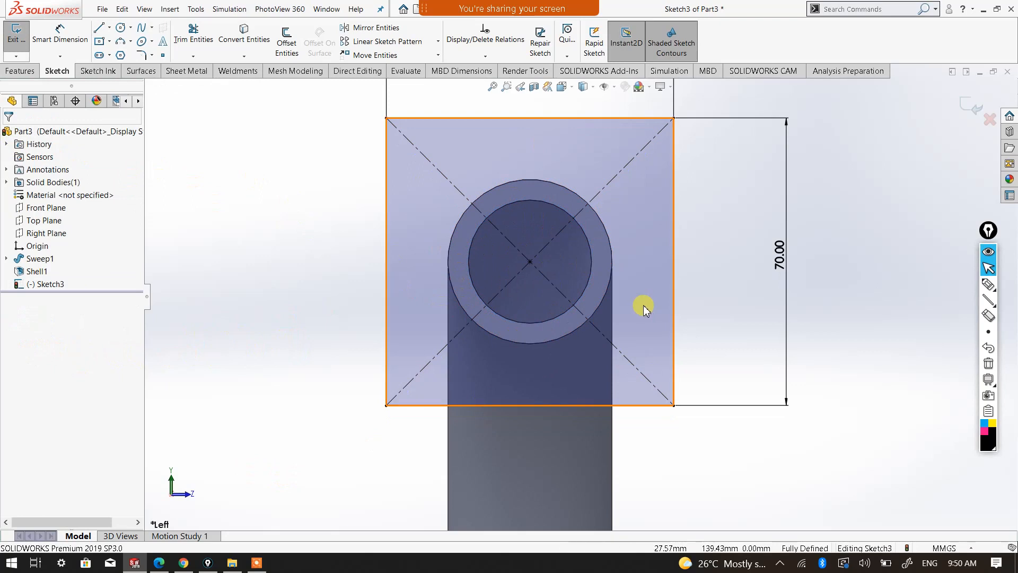
Extrude the 70 mm square as a blind boss 5 mm deep, merged with the pipe.
{"action": "scroll", "coordinate": [663, 297], "scroll_direction": "up", "scroll_amount": 3}
{"action": "mouse_move", "coordinate": [681, 291]}
{"action": "middle_mouse_down"}
{"action": "mouse_move", "coordinate": [645, 306]}
{"action": "mouse_move", "coordinate": [587, 375]}
{"action": "middle_mouse_up"}
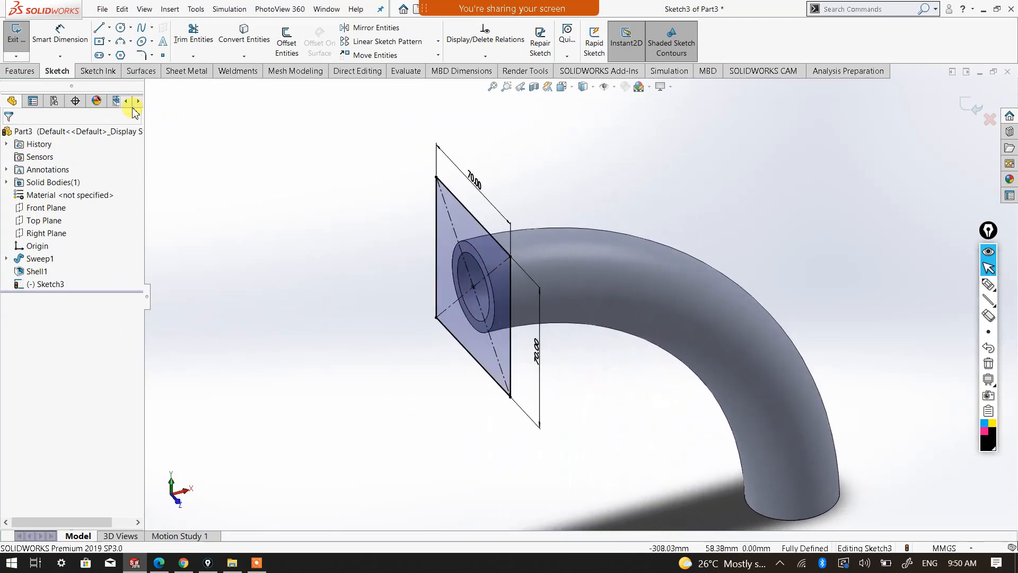
{"action": "left_click", "coordinate": [25, 72]}
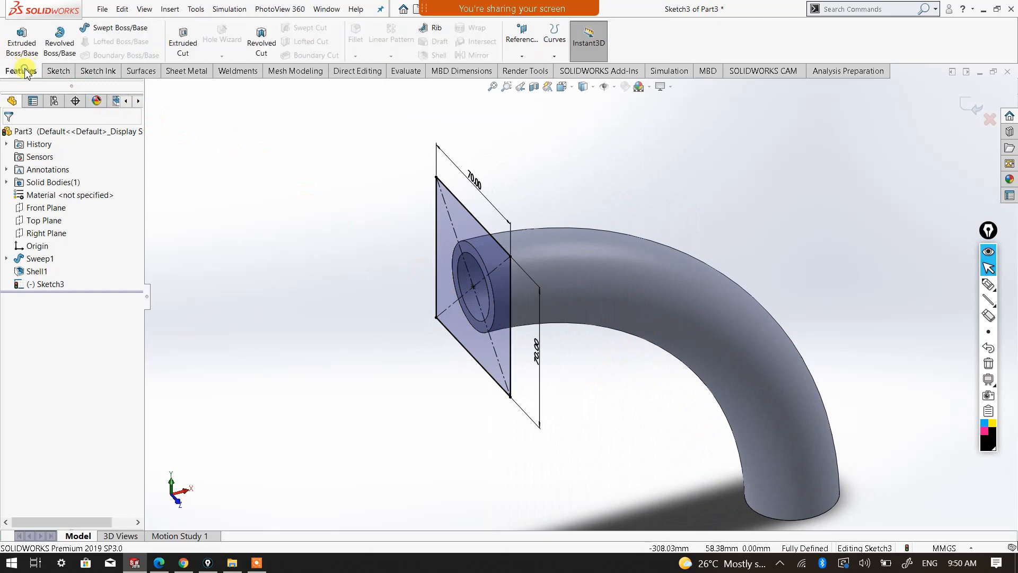
{"action": "mouse_move", "coordinate": [467, 274]}
{"action": "middle_mouse_down"}
{"action": "mouse_move", "coordinate": [588, 298]}
{"action": "mouse_move", "coordinate": [557, 281]}
{"action": "mouse_move", "coordinate": [633, 291]}
{"action": "middle_mouse_up"}
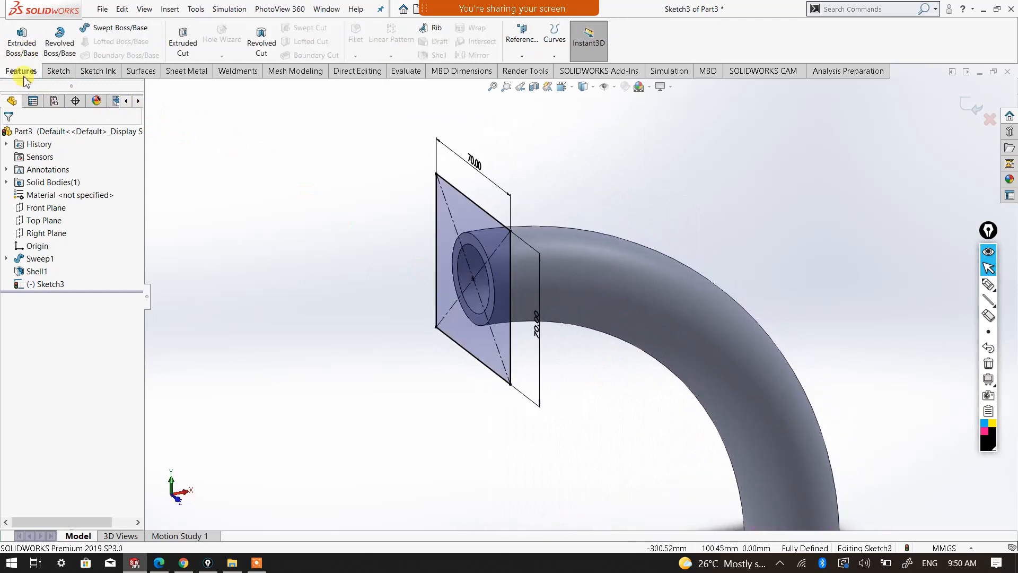
{"action": "left_click", "coordinate": [31, 49]}
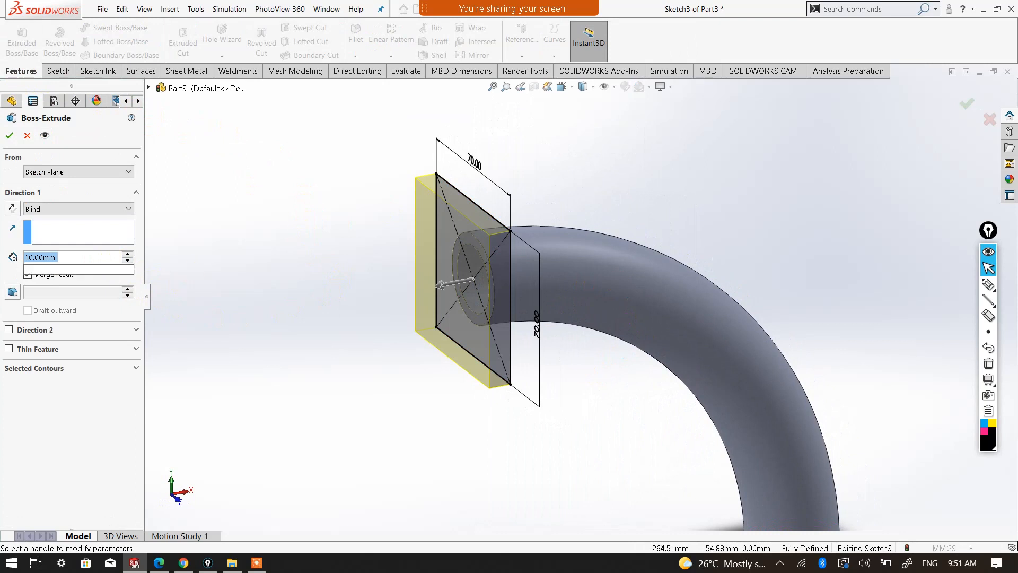
{"action": "type", "text": "5"}
{"action": "key", "text": "Return"}
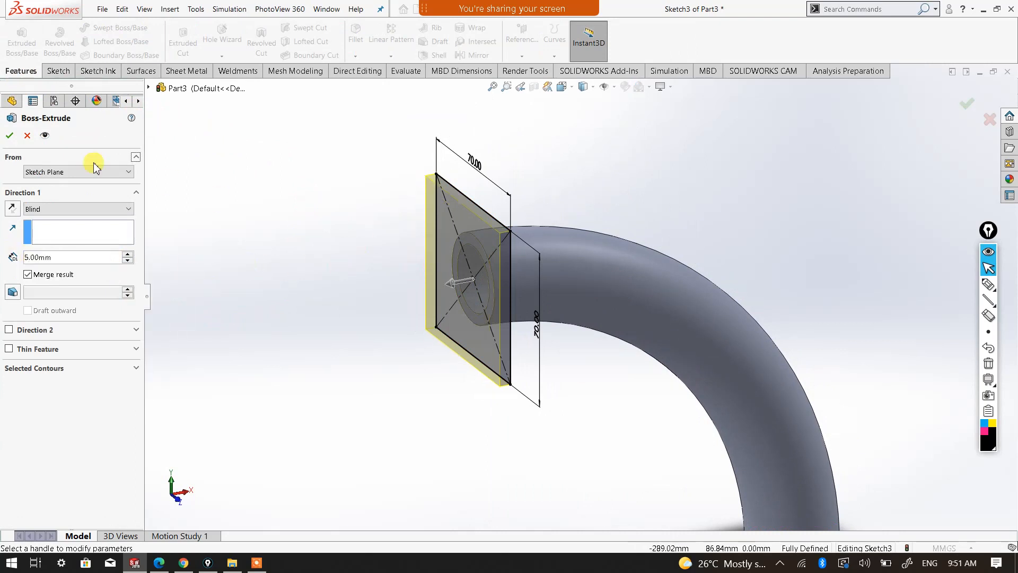
{"action": "left_click", "coordinate": [8, 137]}
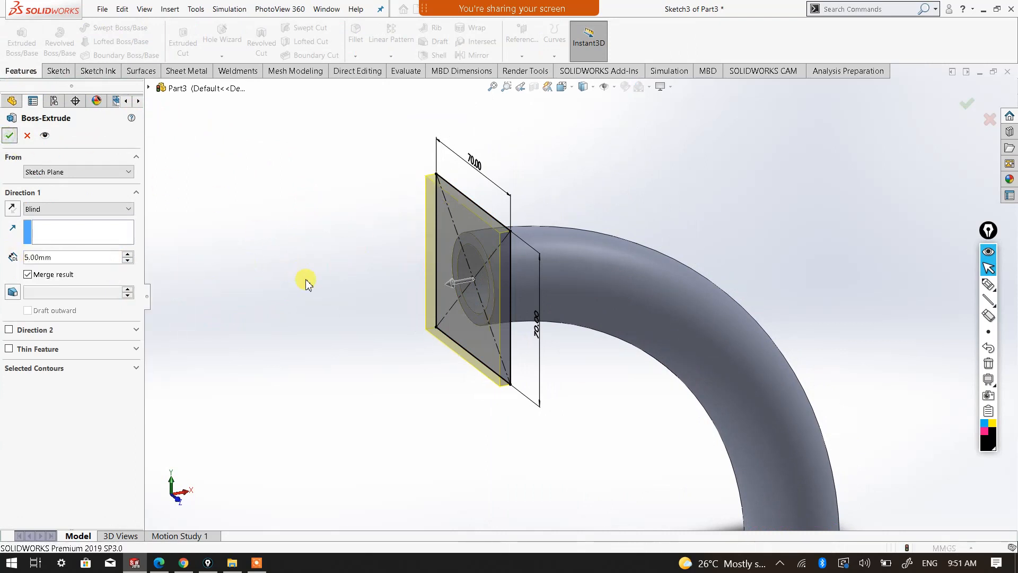
Start a sketch on the outer face of the square flange plate.
{"action": "mouse_move", "coordinate": [582, 391]}
{"action": "middle_mouse_down"}
{"action": "mouse_move", "coordinate": [627, 367]}
{"action": "mouse_move", "coordinate": [600, 371]}
{"action": "middle_mouse_up"}
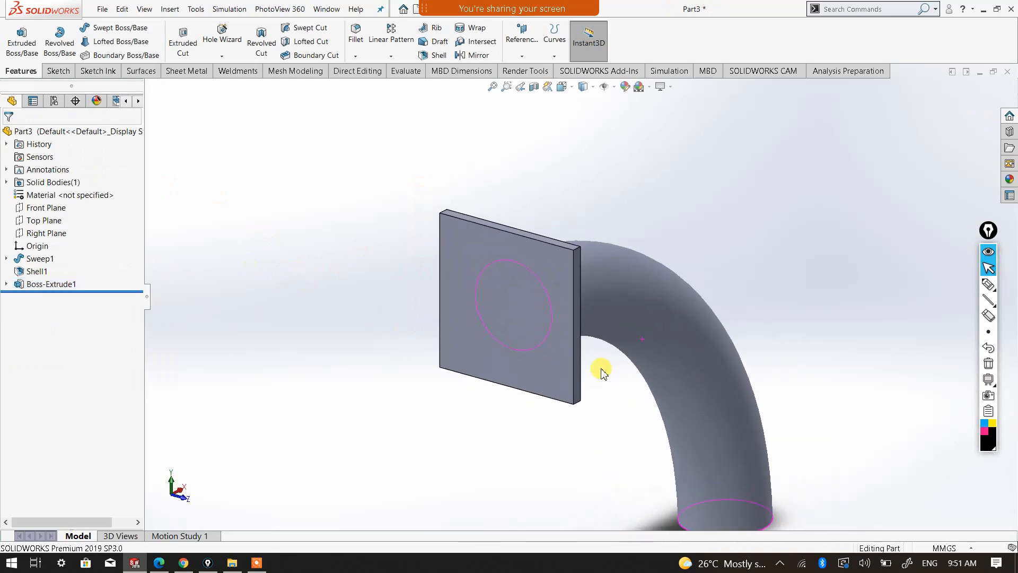
{"action": "left_click", "coordinate": [541, 280]}
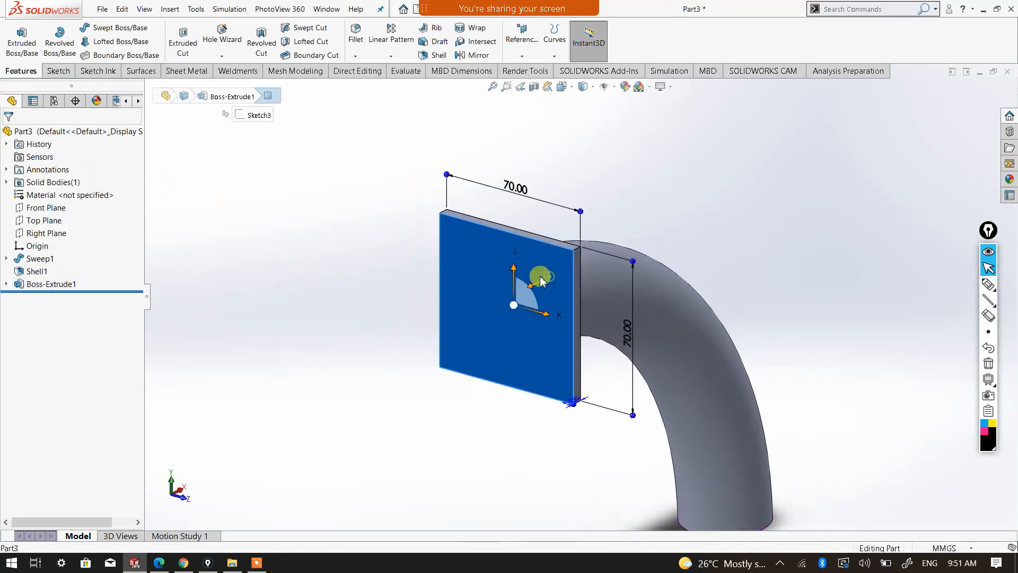
{"action": "left_click", "coordinate": [60, 76]}
{"action": "left_click", "coordinate": [17, 36]}
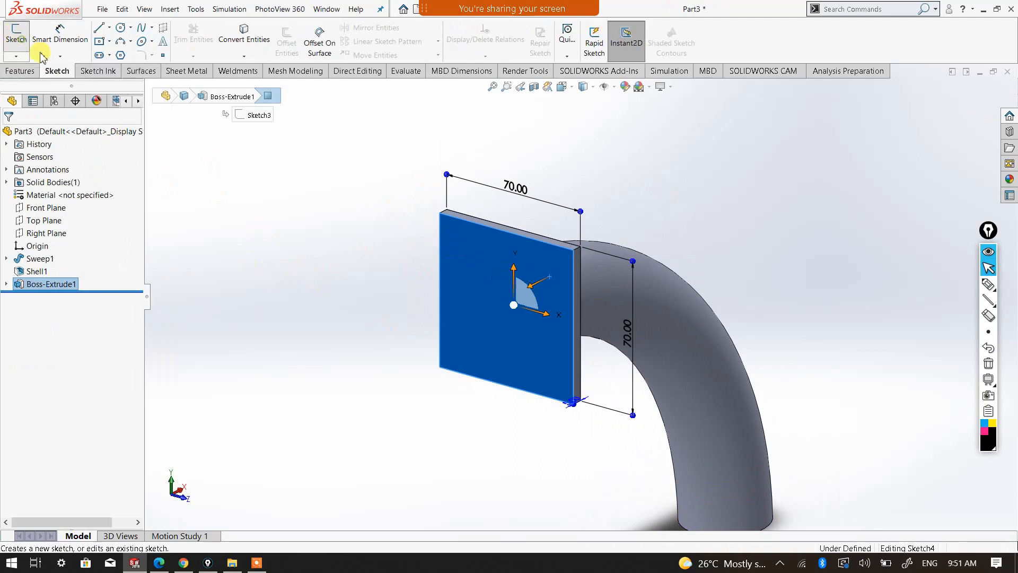
{"action": "left_click", "coordinate": [361, 245]}
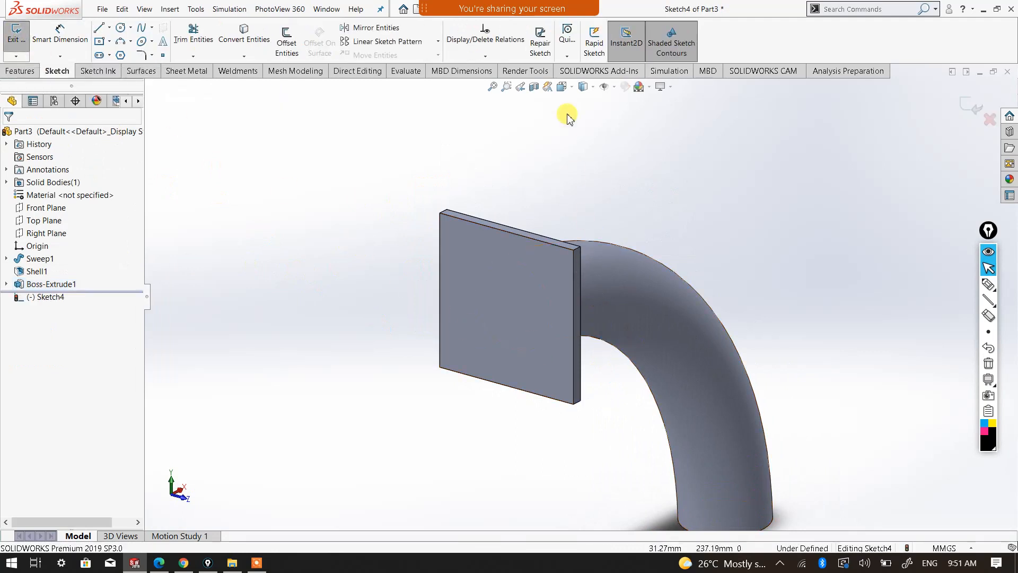
Convert the pipe's inner circular edge into the flange sketch, using wireframe display to reach it, and restore the shaded display with edges.
{"action": "left_click", "coordinate": [584, 89]}
{"action": "left_click", "coordinate": [585, 162]}
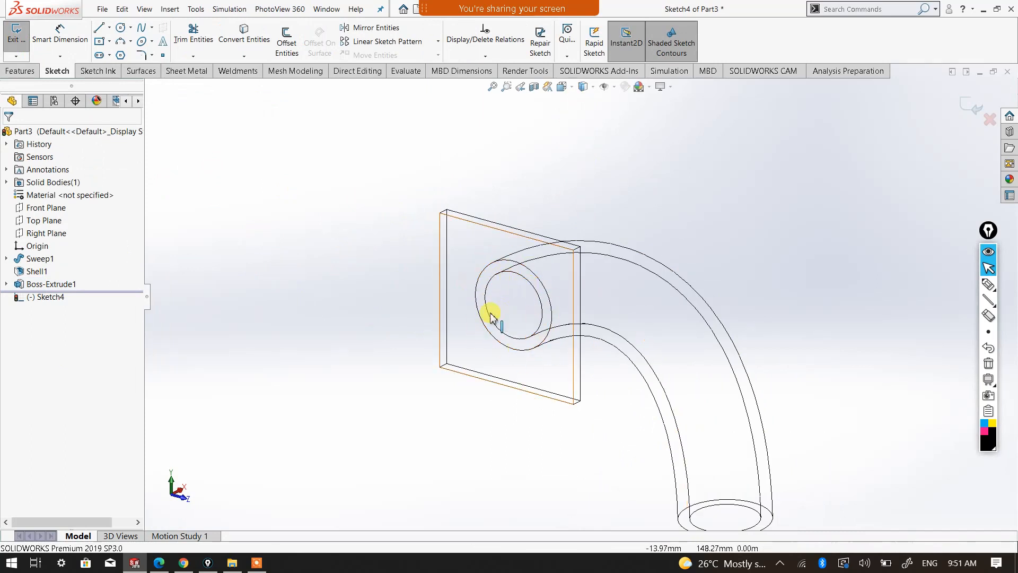
{"action": "left_click", "coordinate": [239, 47]}
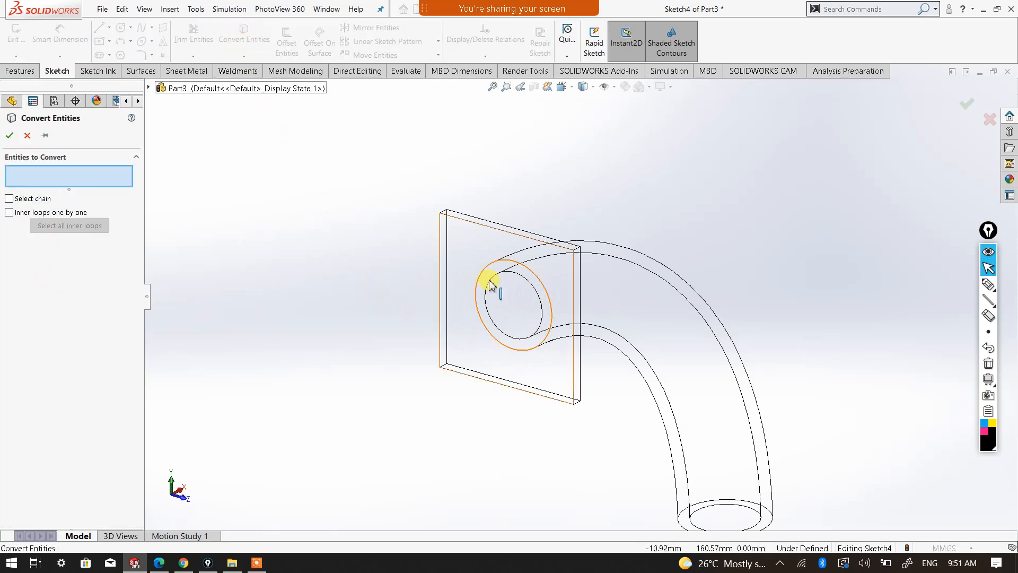
{"action": "left_click", "coordinate": [518, 281]}
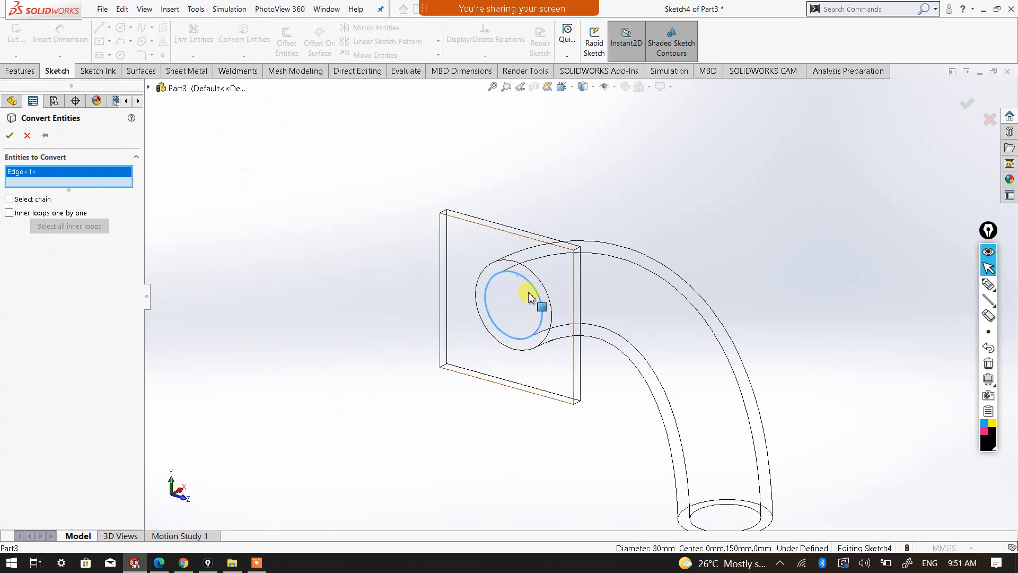
{"action": "left_click", "coordinate": [16, 136]}
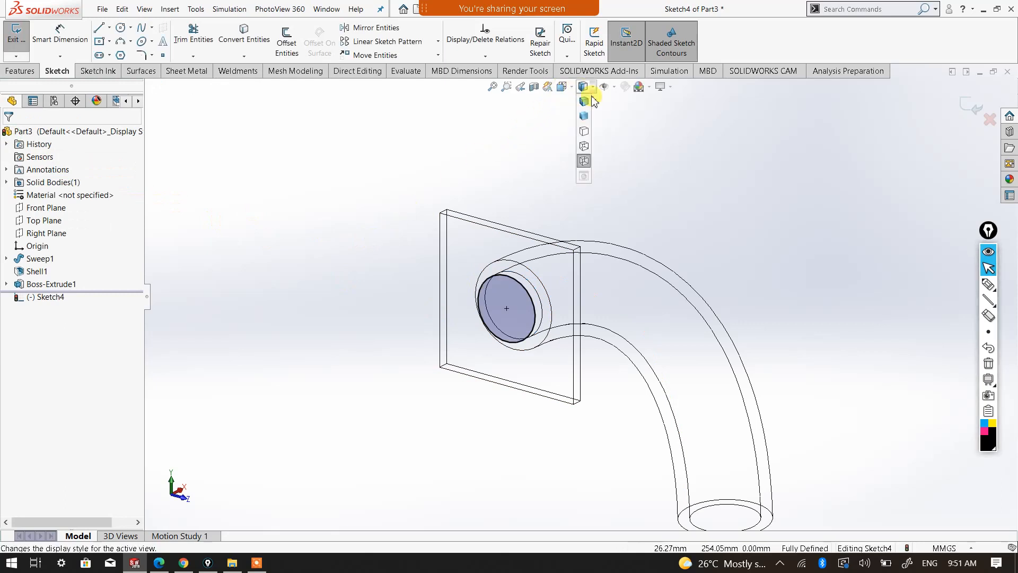
{"action": "left_click", "coordinate": [585, 102]}
Cut the converted circle through the flange with an extruded cut Up To Surface, ending at the plate's pipe-side face.
{"action": "middle_click_drag", "start_coordinate": [640, 256], "coordinate": [586, 268]}
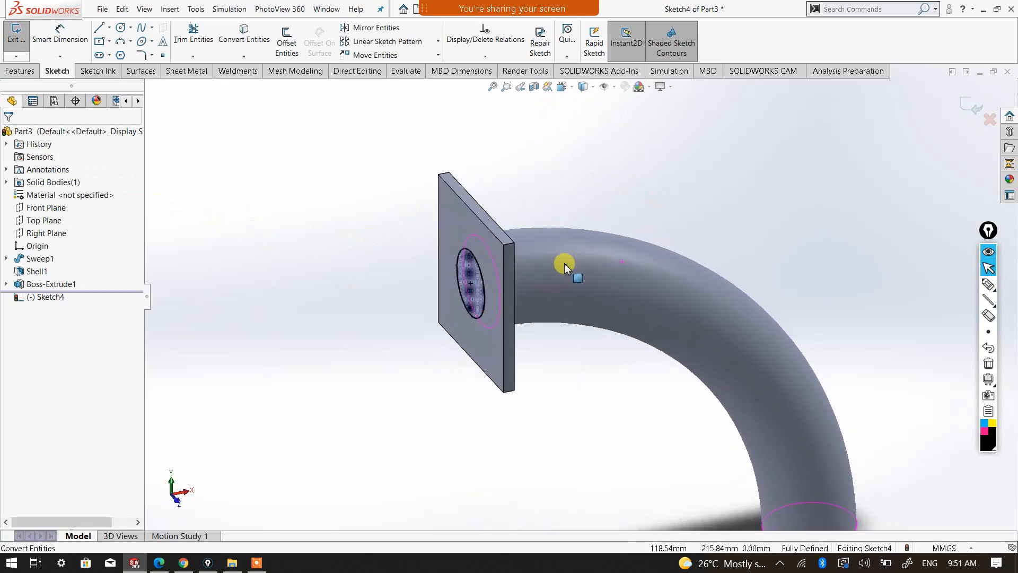
{"action": "left_click", "coordinate": [21, 71]}
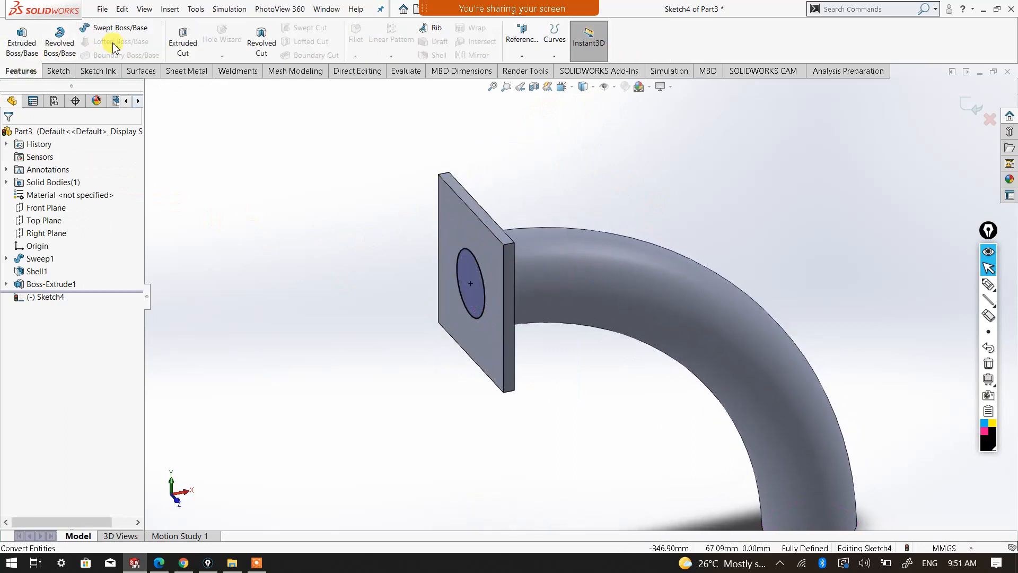
{"action": "left_click", "coordinate": [182, 46]}
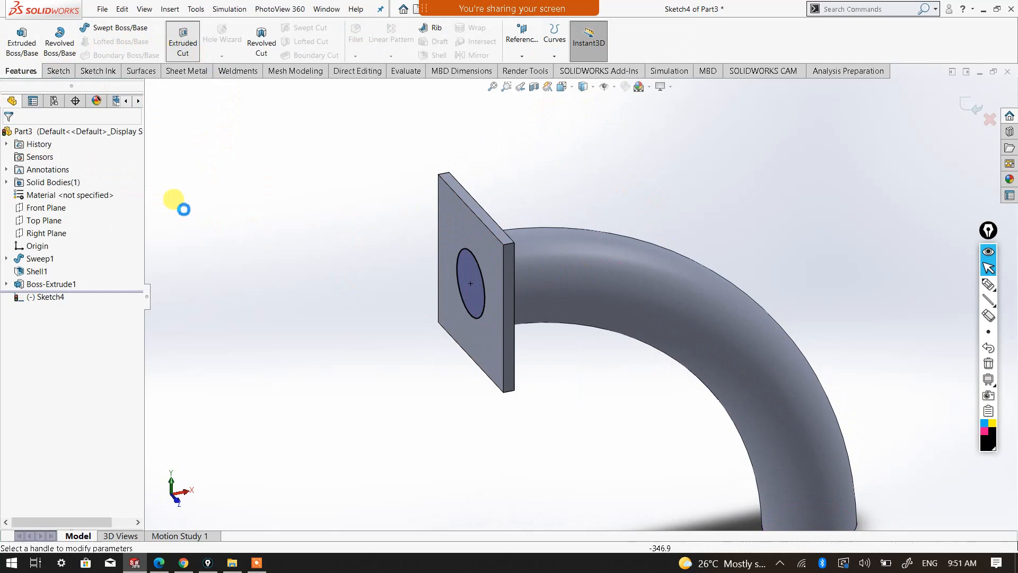
{"action": "left_click", "coordinate": [96, 209]}
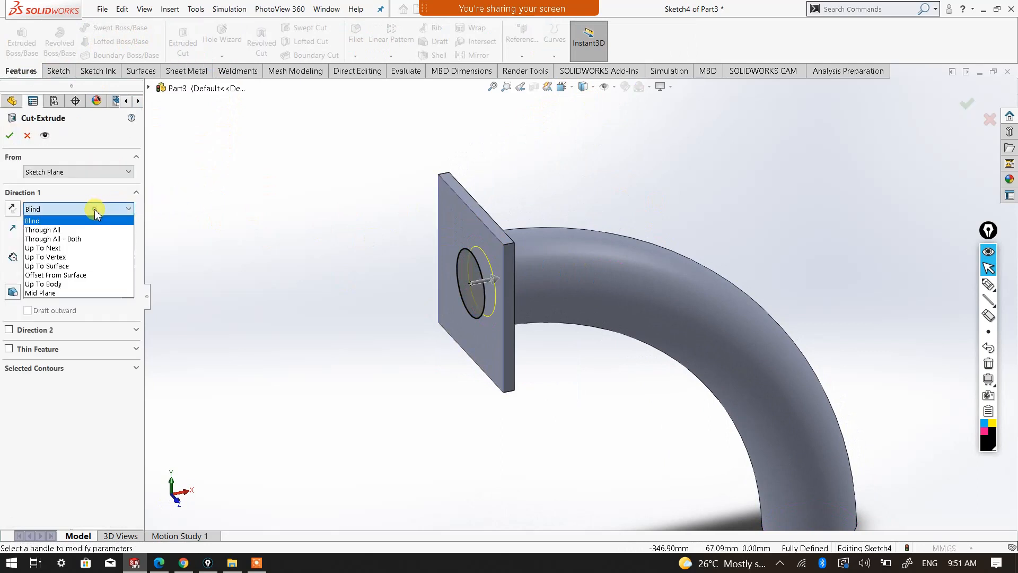
{"action": "left_click", "coordinate": [85, 266]}
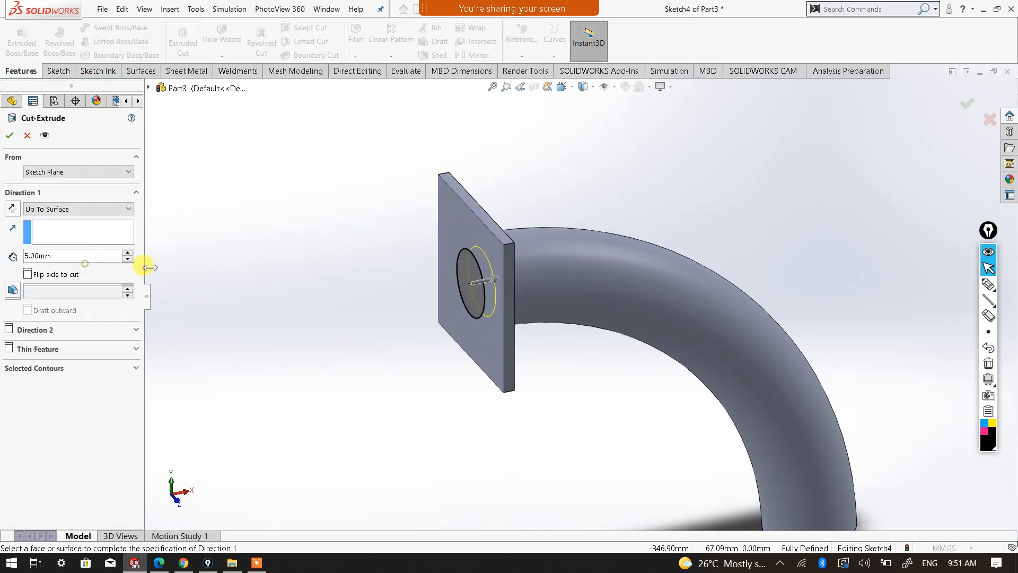
{"action": "middle_click_drag", "start_coordinate": [406, 349], "coordinate": [368, 336]}
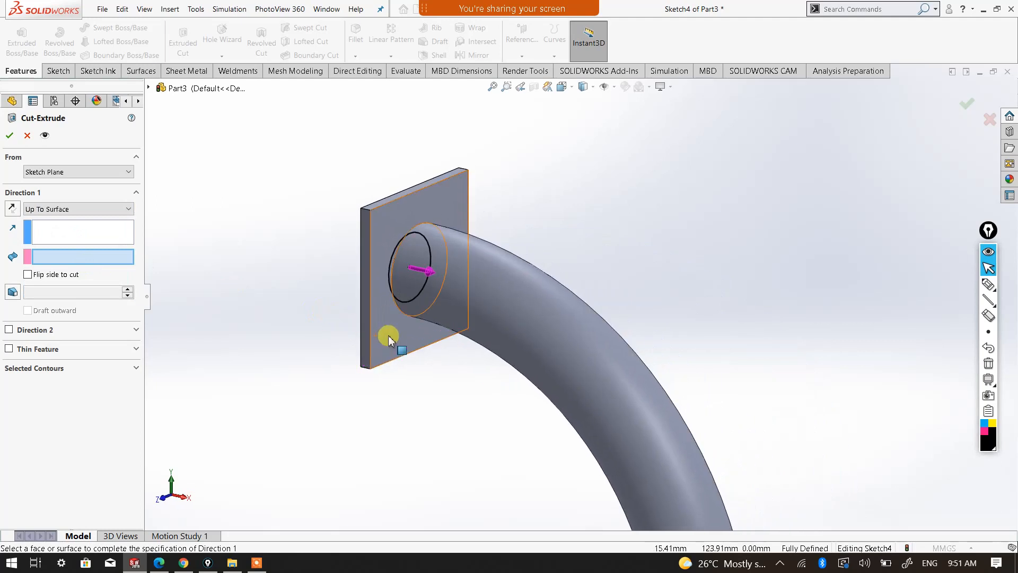
{"action": "left_click", "coordinate": [386, 339]}
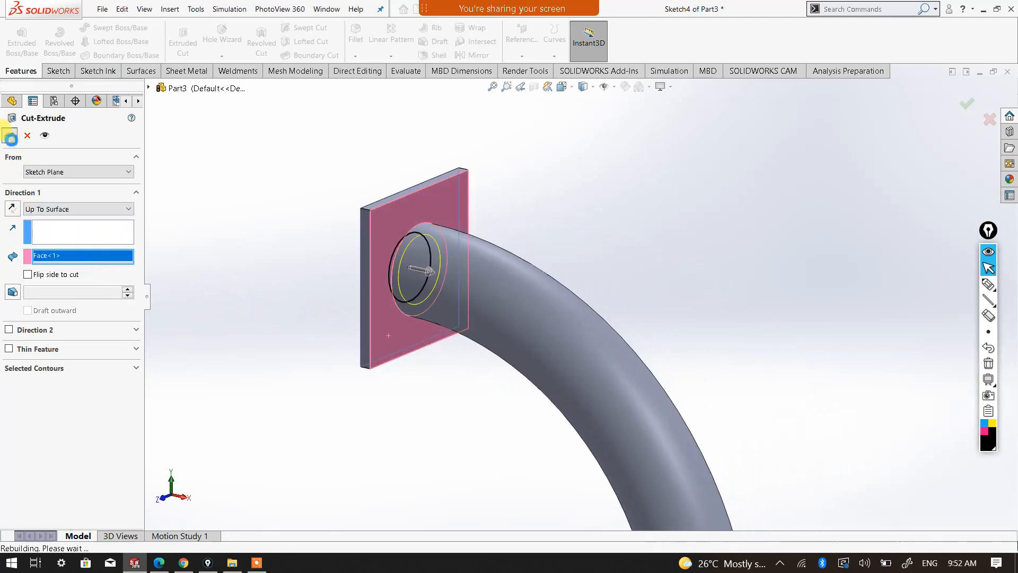
{"action": "key", "text": "Return"}
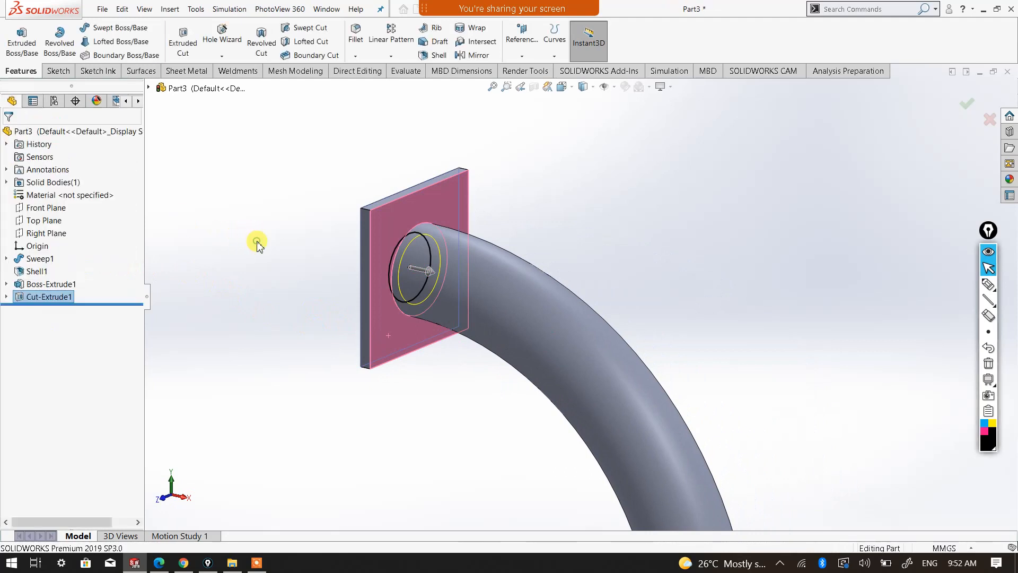
Fillet the four corner edges of the square flange plate with a 10 mm radius.
{"action": "middle_click_drag", "start_coordinate": [353, 300], "coordinate": [503, 269]}
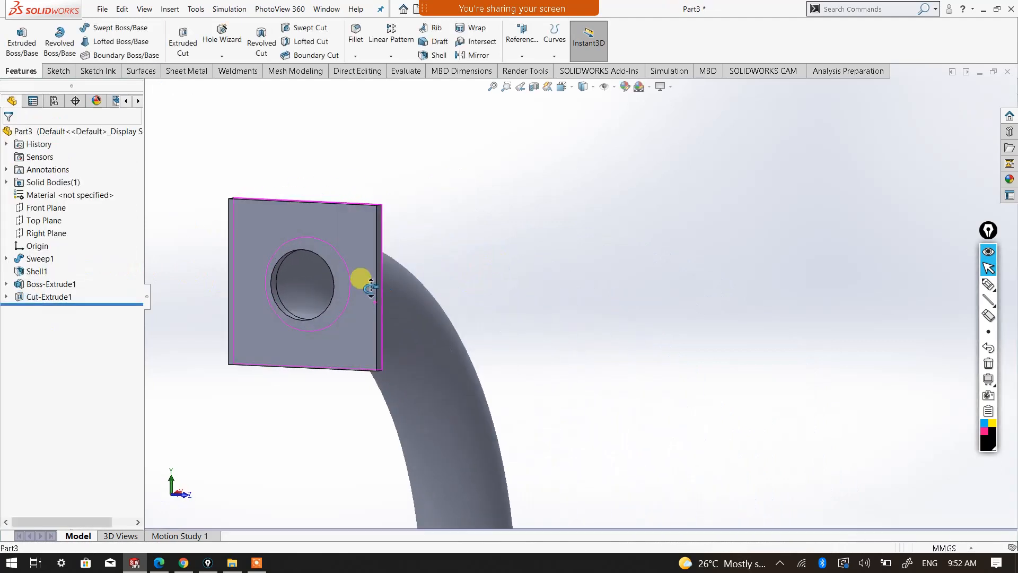
{"action": "scroll", "coordinate": [312, 306], "scroll_direction": "up", "scroll_amount": 3}
{"action": "middle_click_drag", "start_coordinate": [400, 318], "coordinate": [504, 303]}
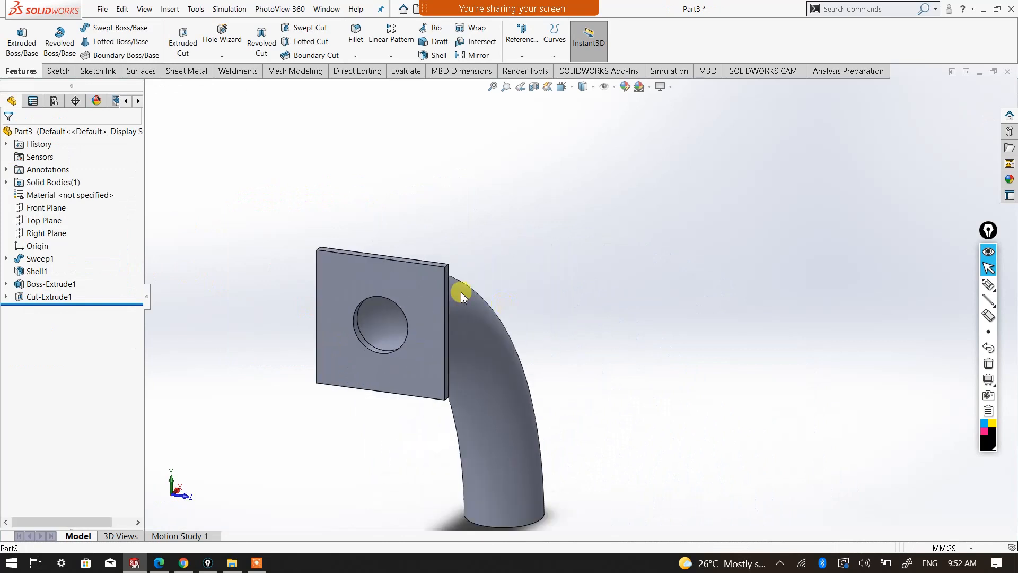
{"action": "scroll", "coordinate": [381, 273], "scroll_direction": "down", "scroll_amount": 3}
{"action": "left_click", "coordinate": [355, 46]}
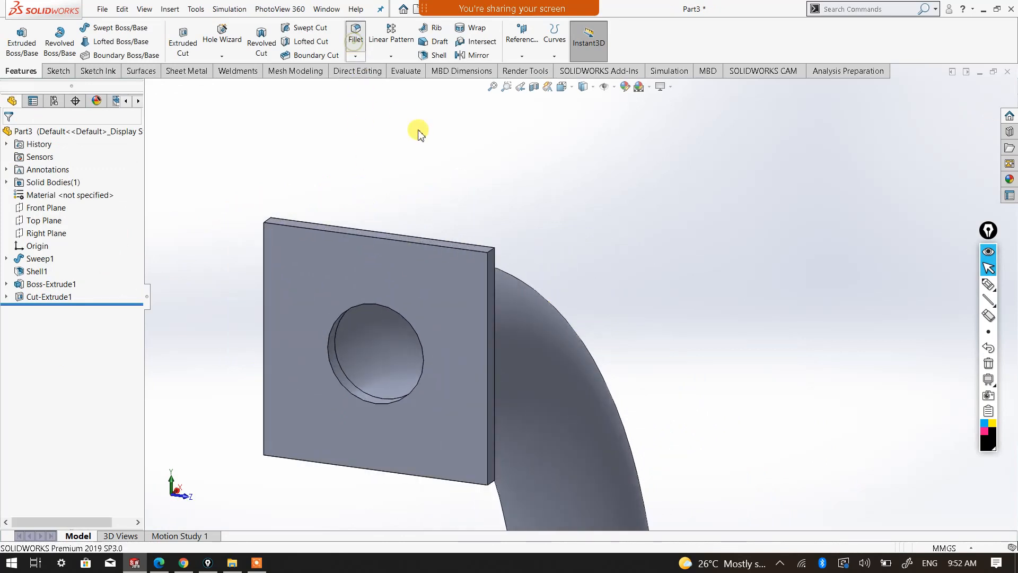
{"action": "left_click", "coordinate": [491, 253]}
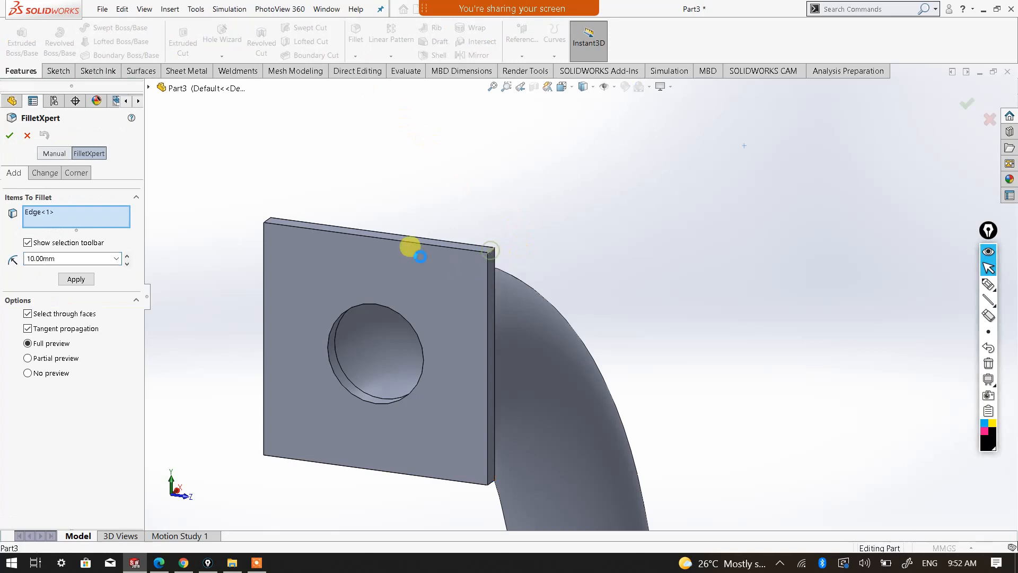
{"action": "left_click", "coordinate": [269, 223]}
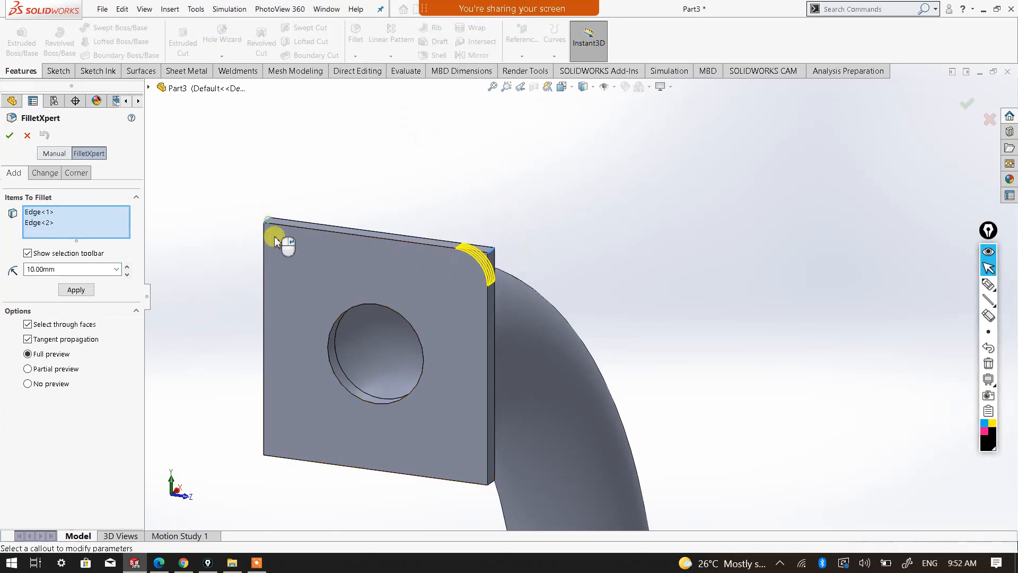
{"action": "left_click", "coordinate": [270, 454]}
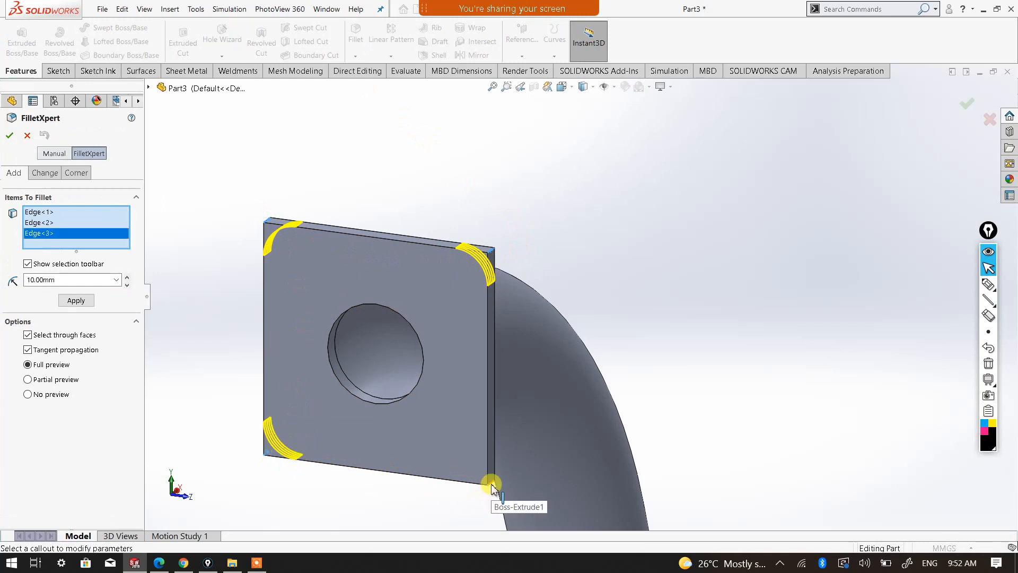
{"action": "left_click", "coordinate": [492, 487]}
{"action": "left_click", "coordinate": [9, 135]}
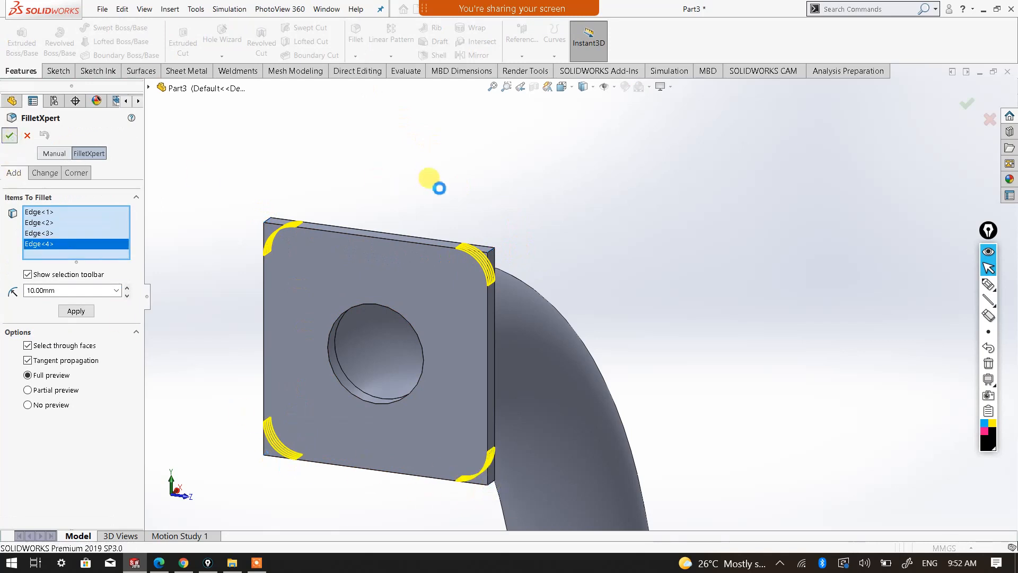
Start a sketch on the outer face of the rounded flange and view it straight on.
{"action": "scroll", "coordinate": [540, 273], "scroll_direction": "up", "scroll_amount": 5}
{"action": "middle_click_drag", "start_coordinate": [596, 291], "coordinate": [604, 271]}
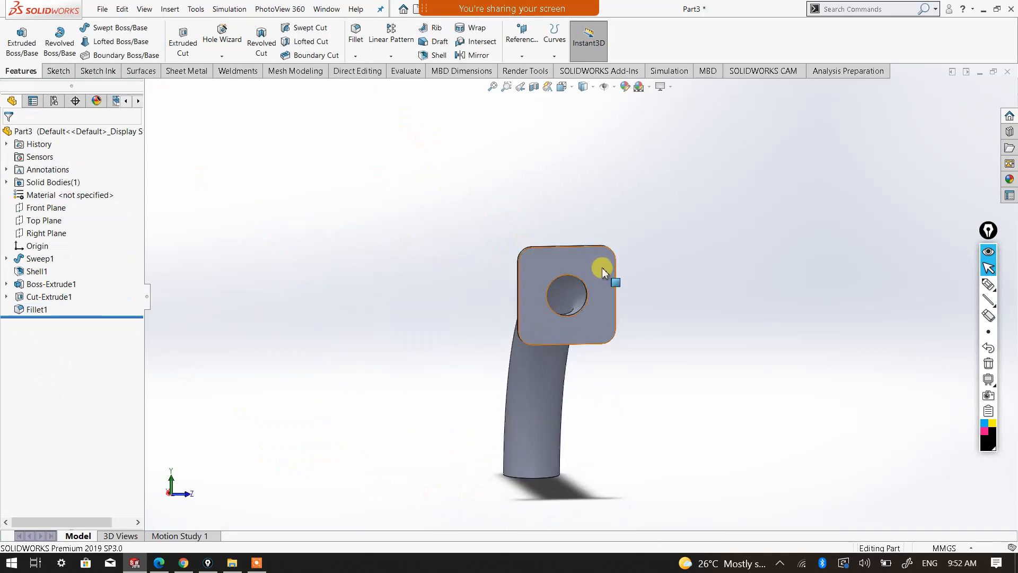
{"action": "left_click", "coordinate": [602, 266]}
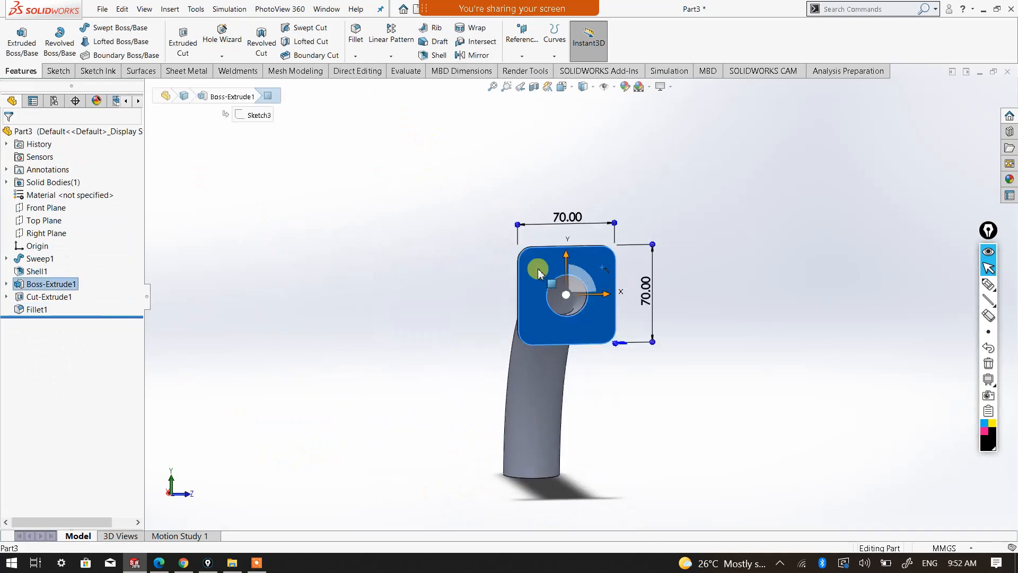
{"action": "left_click", "coordinate": [59, 71]}
{"action": "left_click", "coordinate": [15, 38]}
{"action": "left_click", "coordinate": [562, 87]}
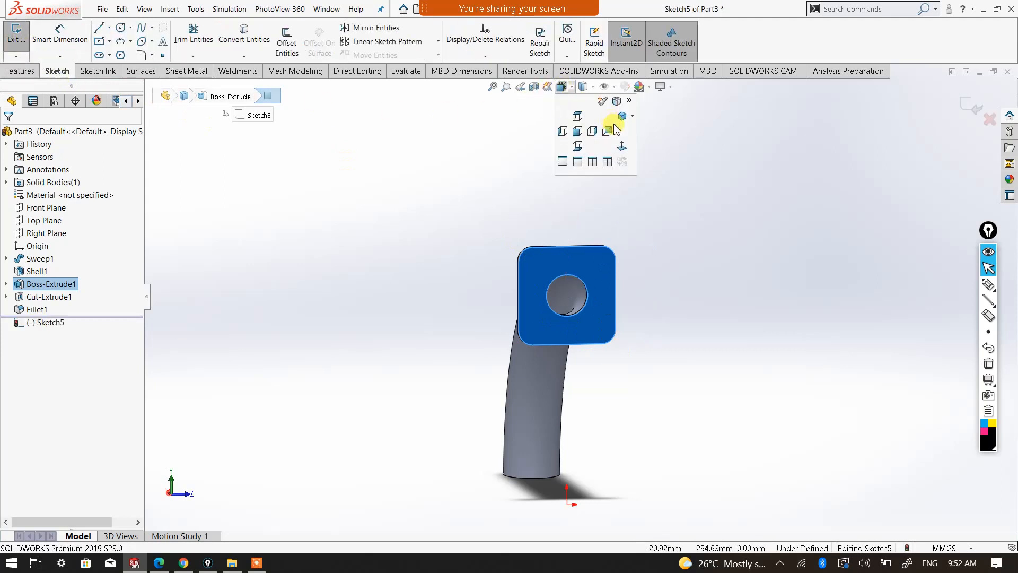
{"action": "left_click", "coordinate": [623, 153]}
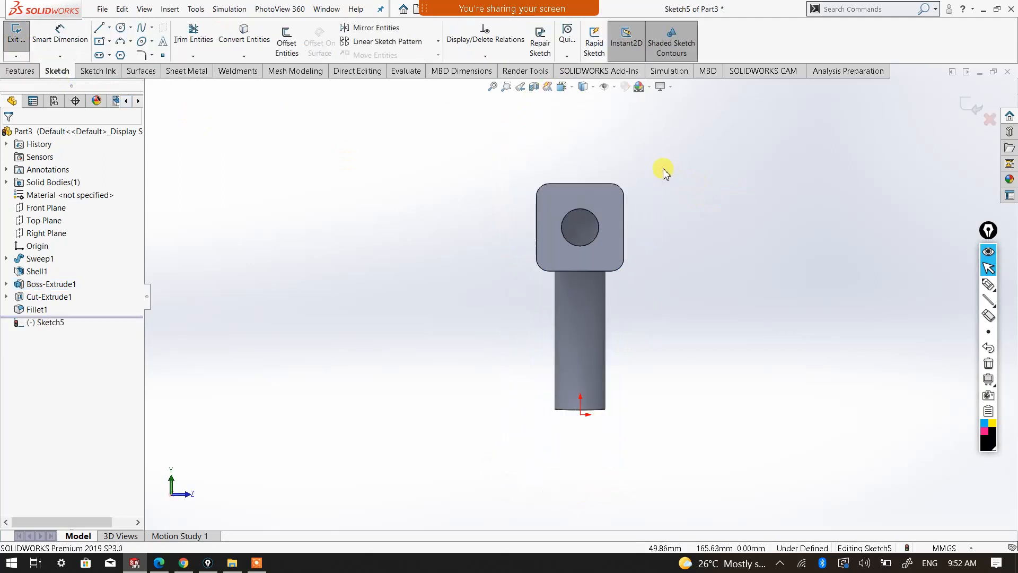
Sketch a circle about 9 mm in diameter near the flange's upper-left corner, inside the plate outline.
{"action": "scroll", "coordinate": [591, 233], "scroll_direction": "down", "scroll_amount": 3}
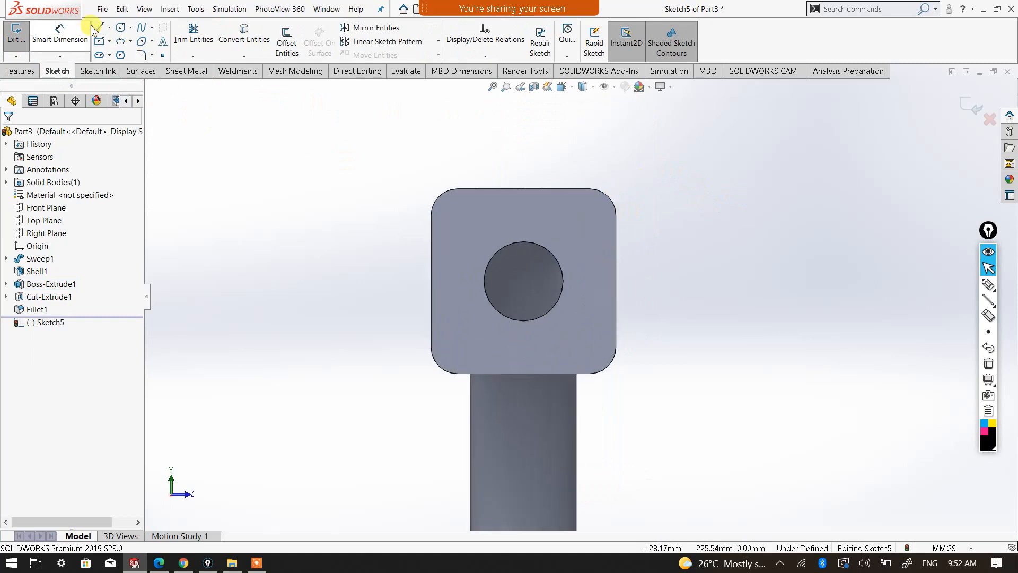
{"action": "left_click", "coordinate": [458, 219]}
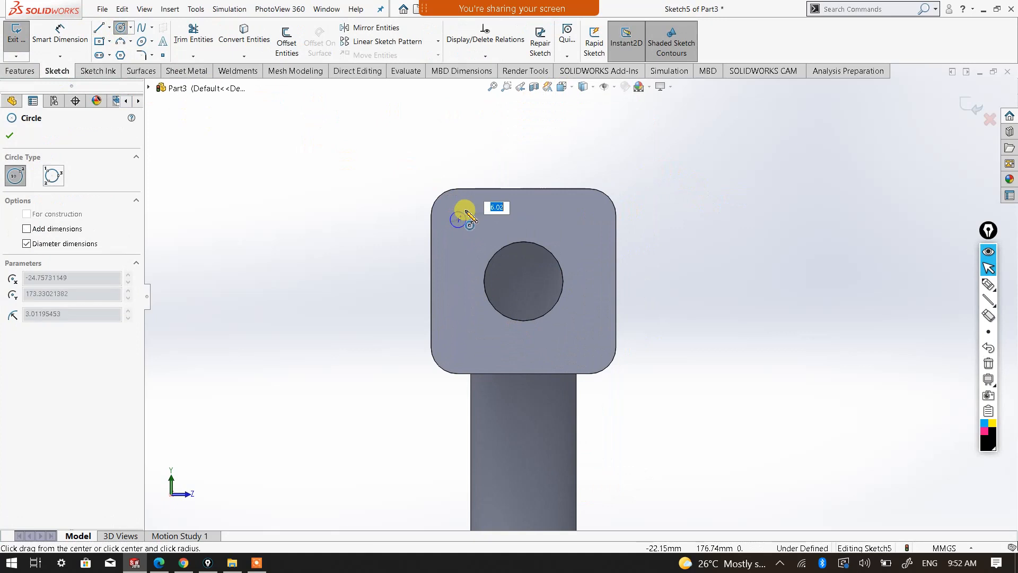
{"action": "left_click", "coordinate": [466, 211]}
Dimension the corner circle's diameter and set it to 8 mm.
{"action": "right_click", "coordinate": [465, 211]}
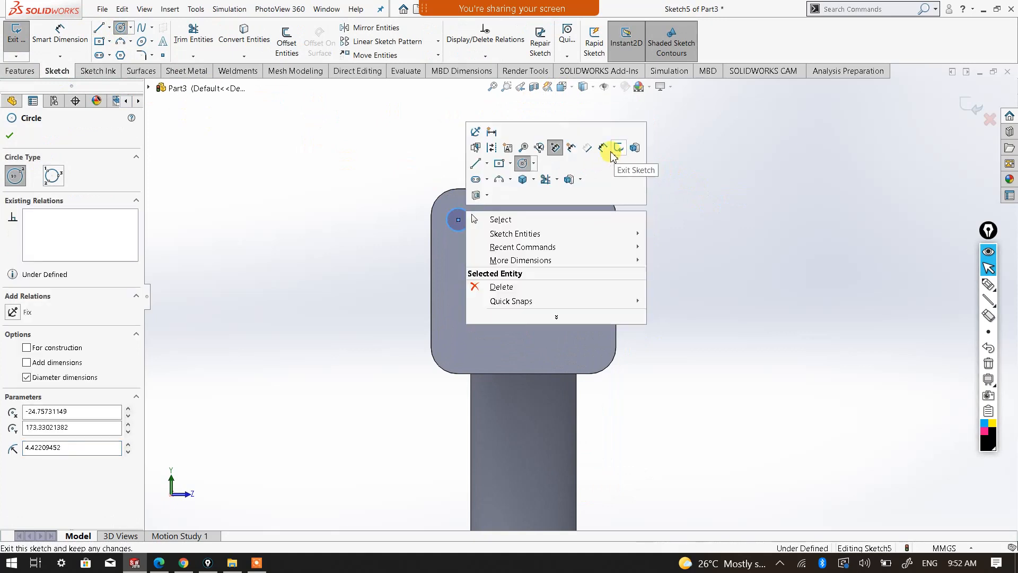
{"action": "left_click", "coordinate": [602, 148]}
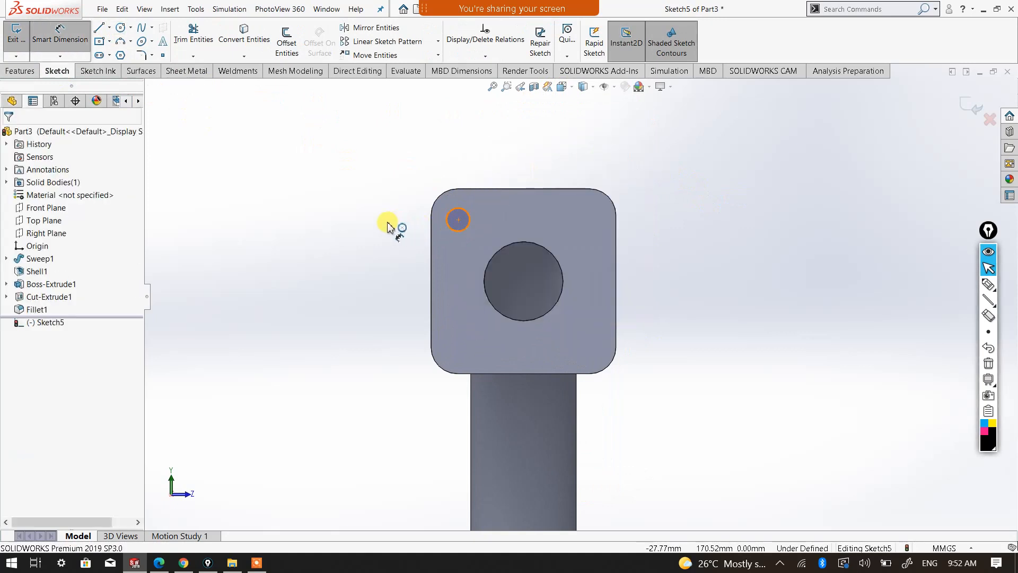
{"action": "left_click", "coordinate": [447, 219]}
{"action": "left_click", "coordinate": [387, 215]}
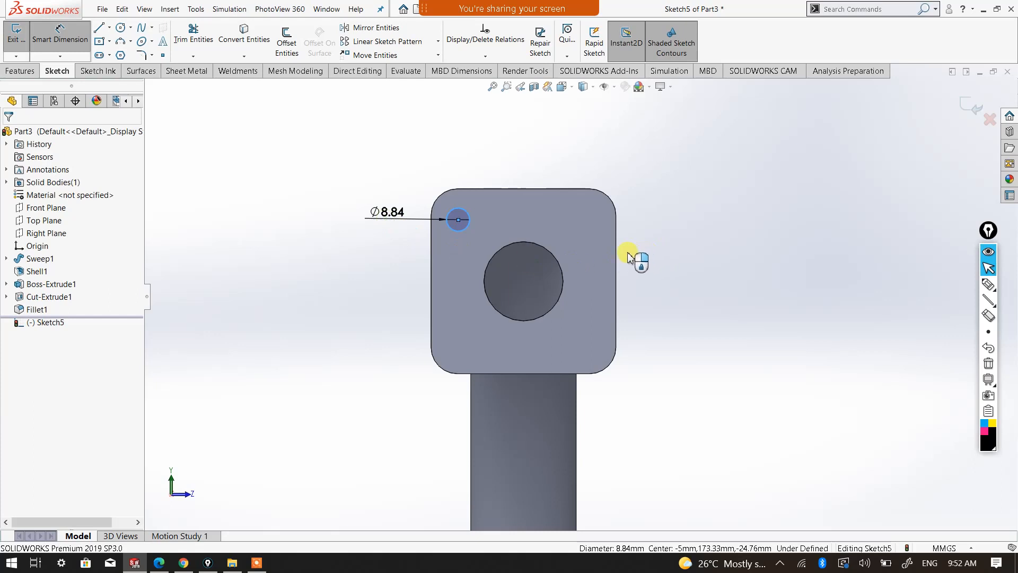
{"action": "double_click", "coordinate": [421, 218]}
{"action": "type", "text": "8"}
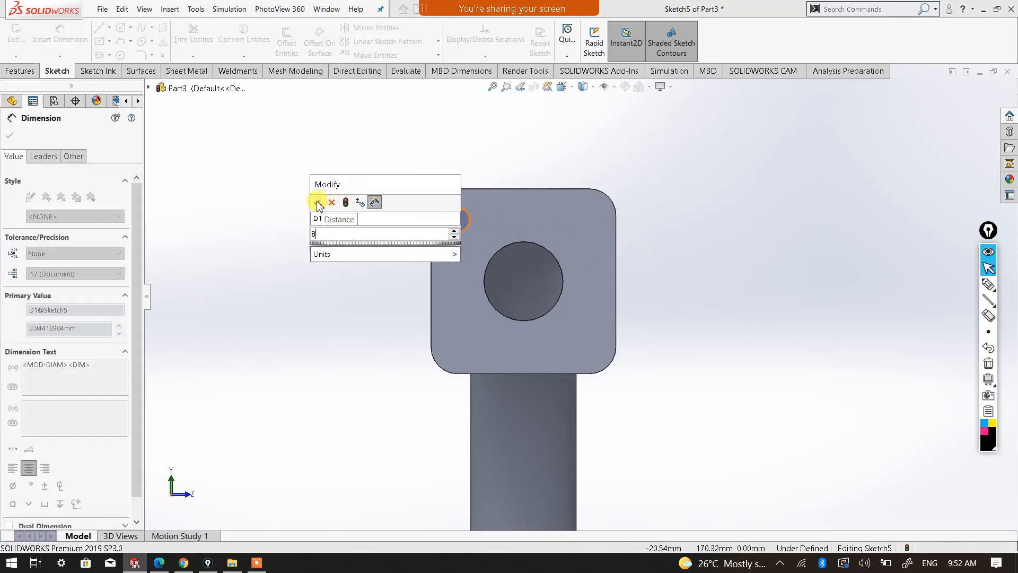
{"action": "left_click", "coordinate": [318, 203]}
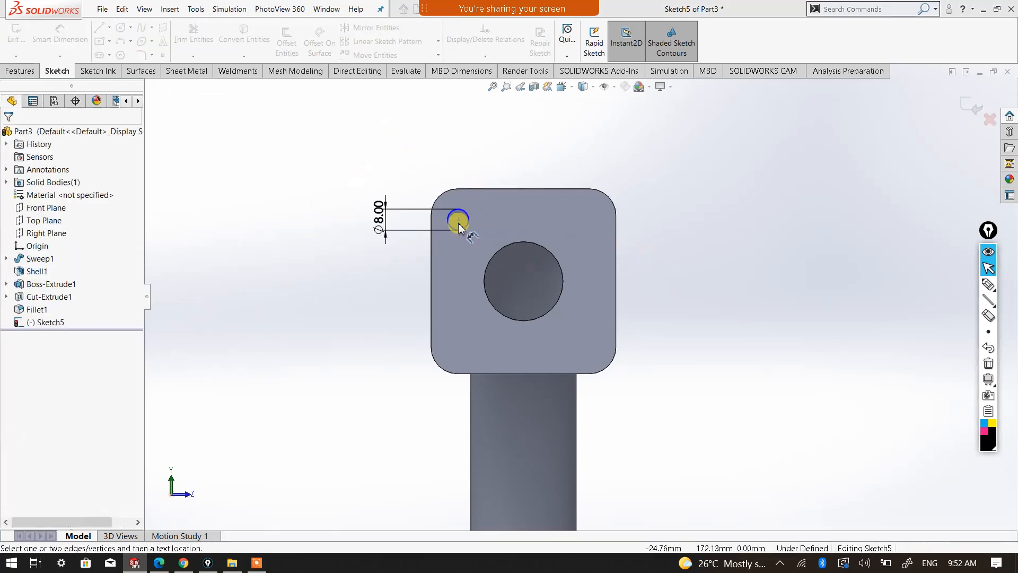
Dimension the circle's centre 10 mm from the flange's left edge and 10 mm from its top edge.
{"action": "left_click", "coordinate": [458, 220]}
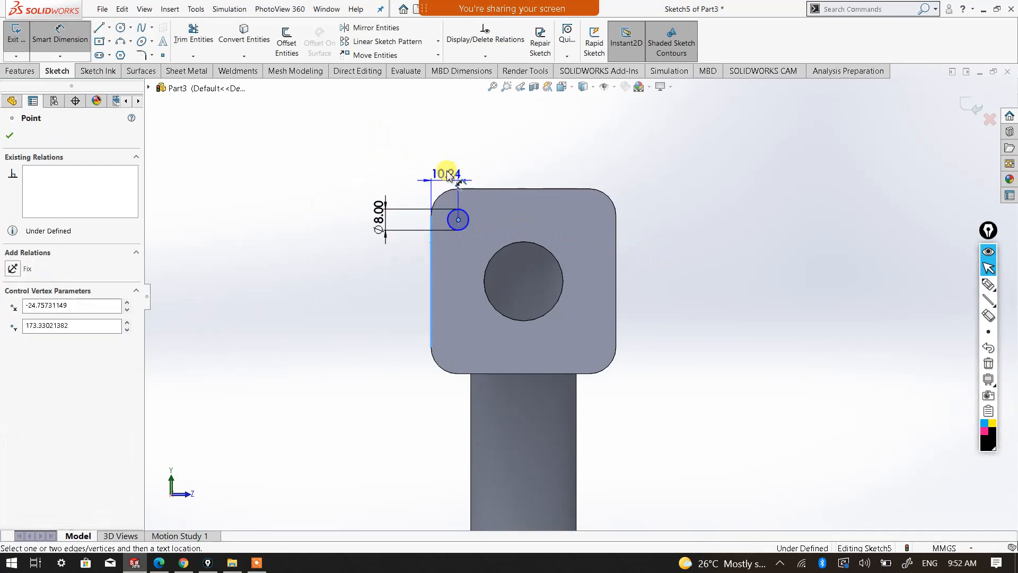
{"action": "left_click", "coordinate": [446, 151]}
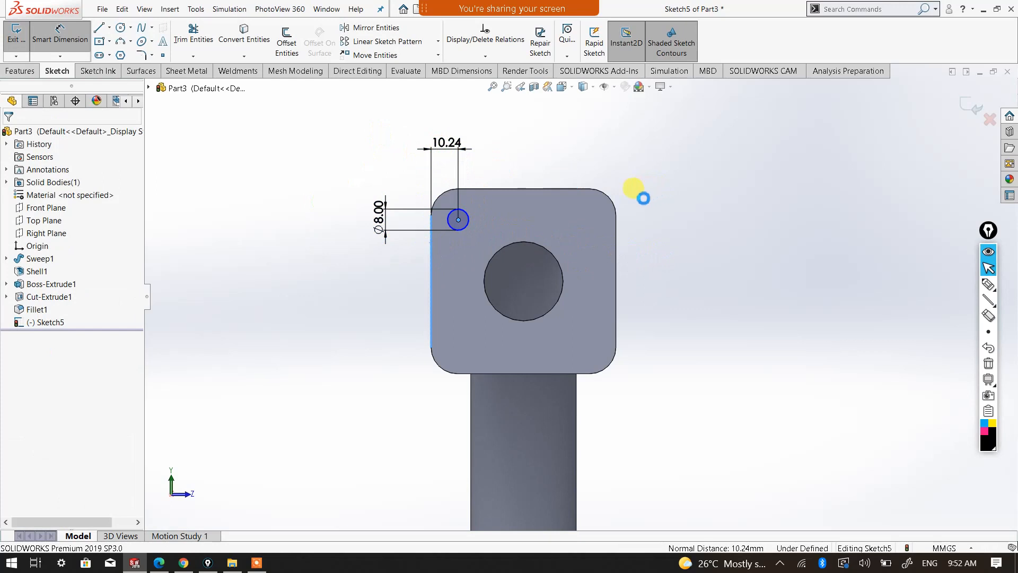
{"action": "type", "text": "10"}
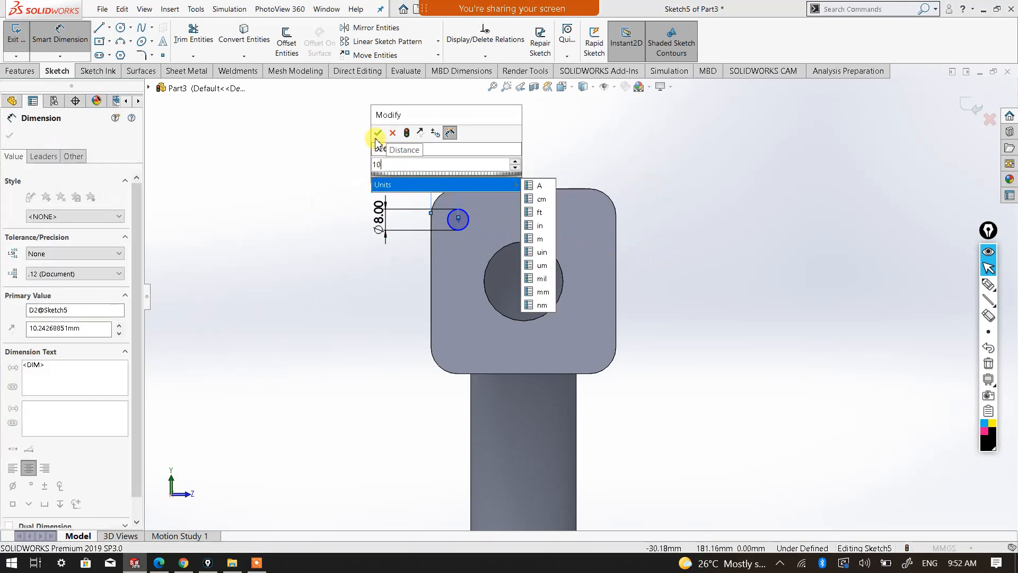
{"action": "left_click", "coordinate": [378, 133]}
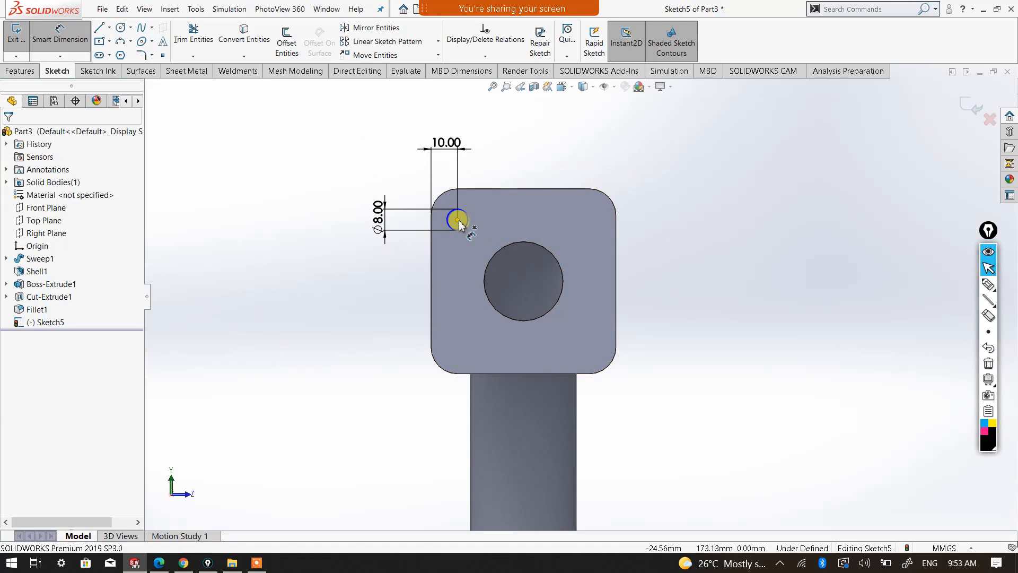
{"action": "left_click", "coordinate": [488, 189]}
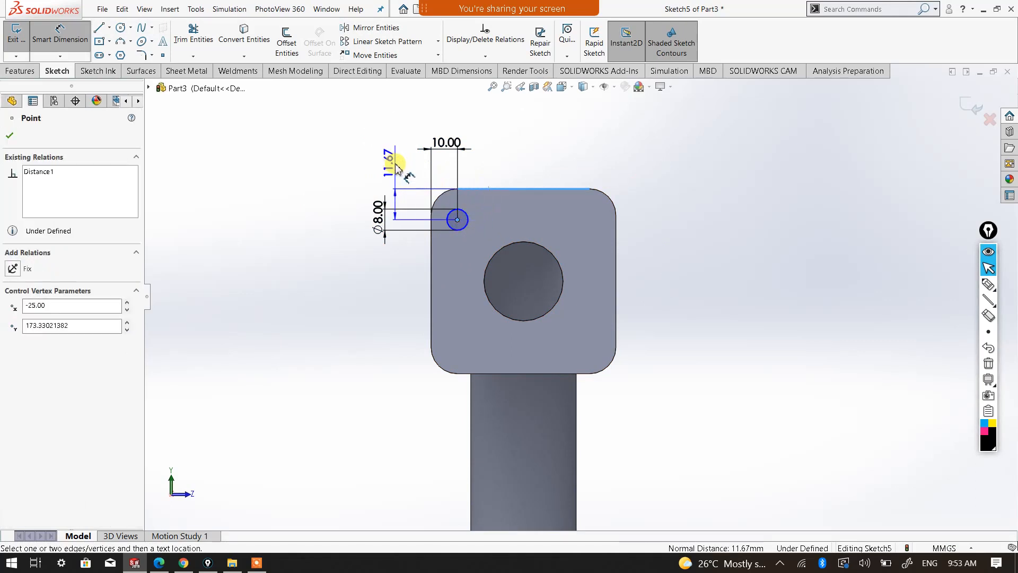
{"action": "left_click", "coordinate": [397, 167]}
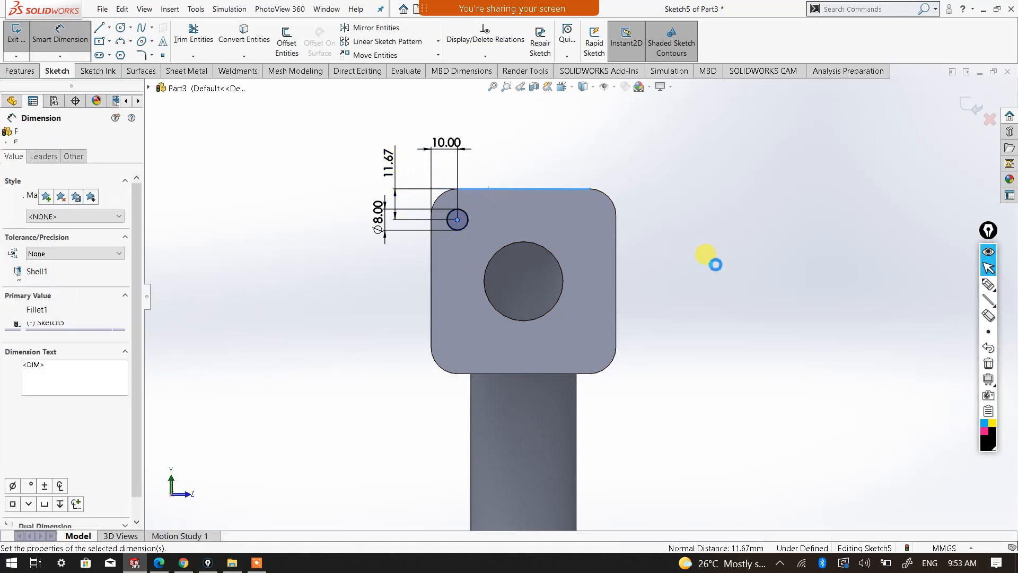
{"action": "type", "text": "10"}
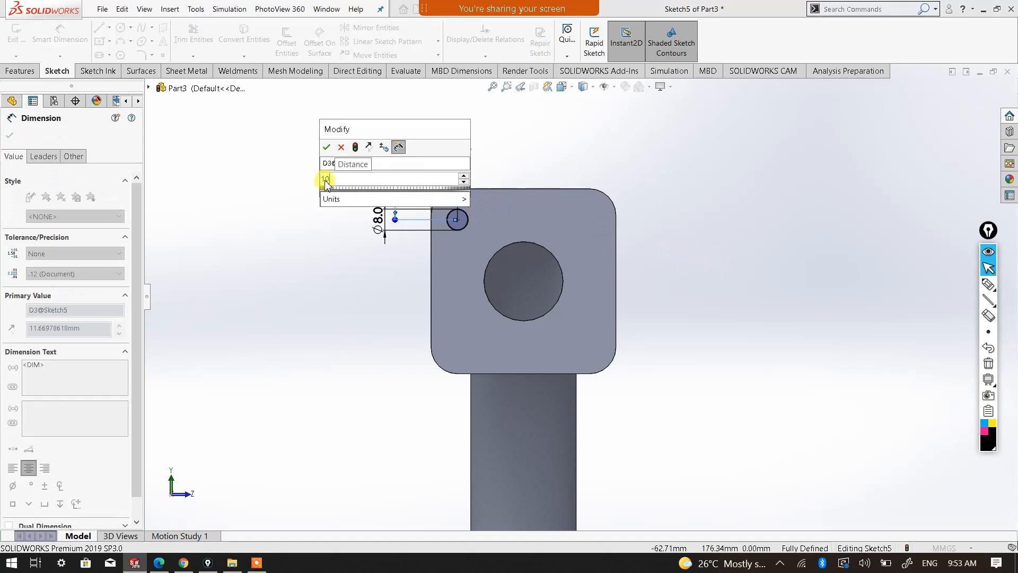
{"action": "left_click", "coordinate": [326, 147]}
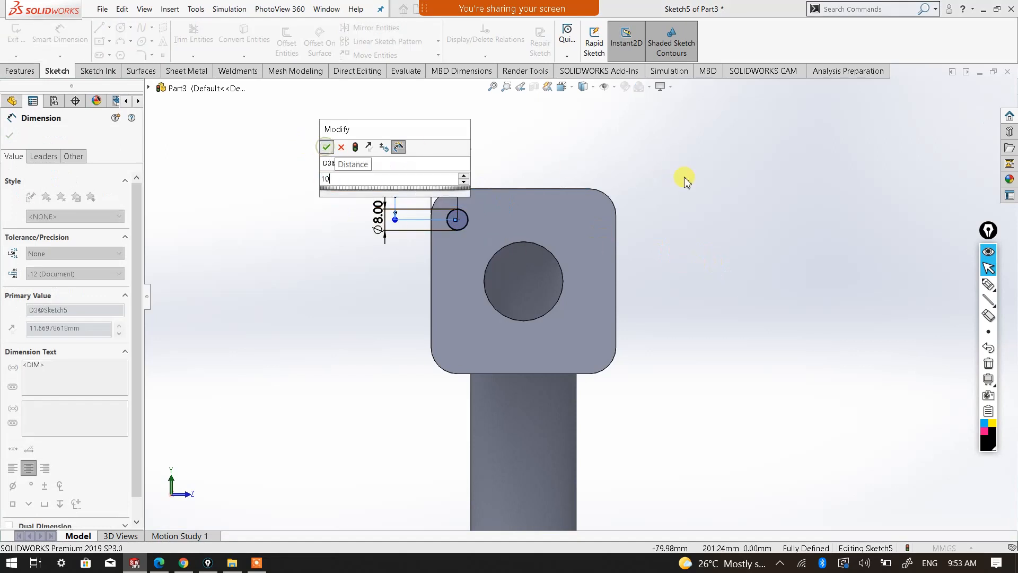
Draw a vertical line about 22 mm long upward from the midpoint of the flange's top edge and make it construction geometry.
{"action": "right_click", "coordinate": [561, 143]}
{"action": "left_click", "coordinate": [575, 174]}
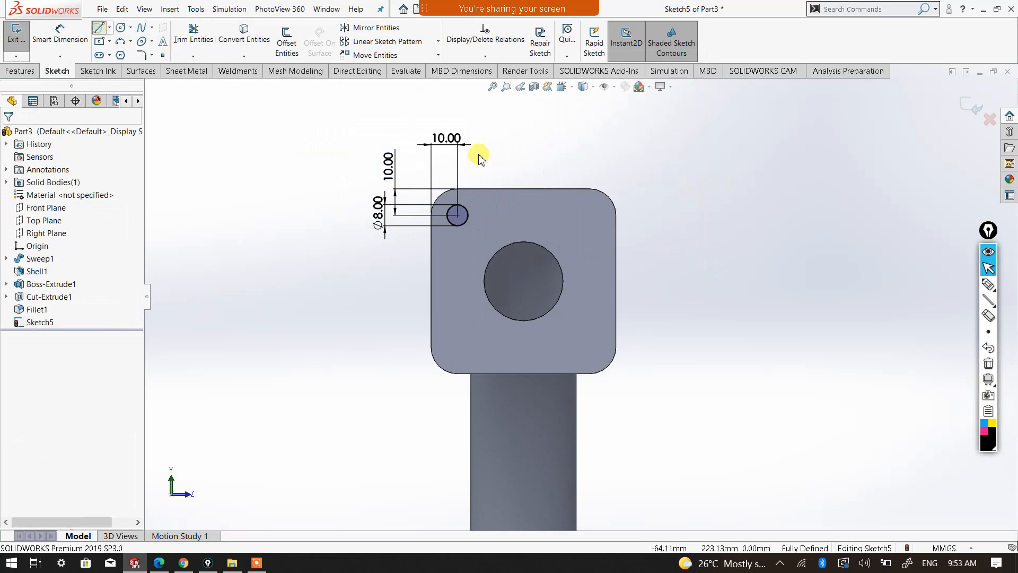
{"action": "key", "text": "l"}
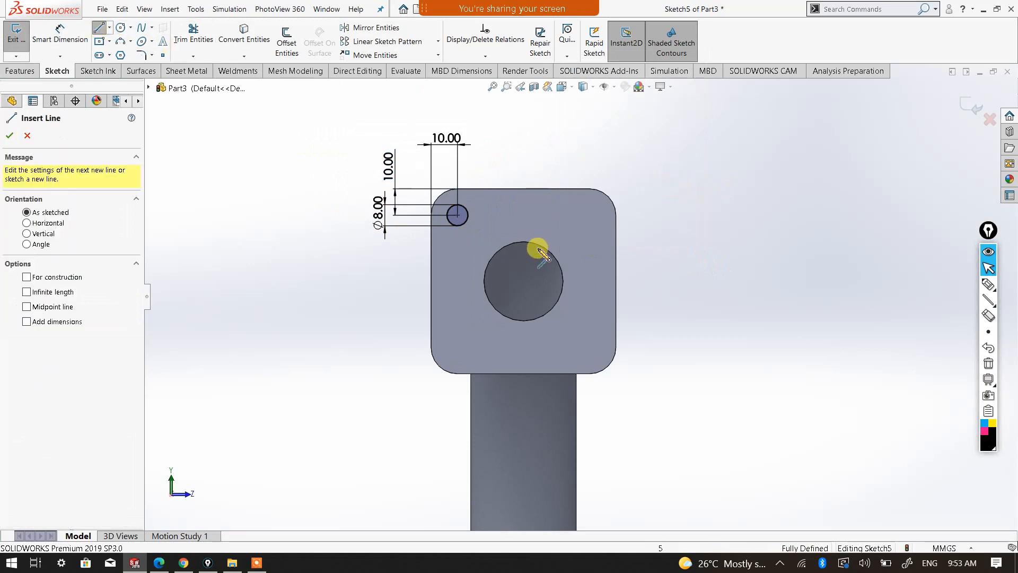
{"action": "left_click", "coordinate": [524, 189]}
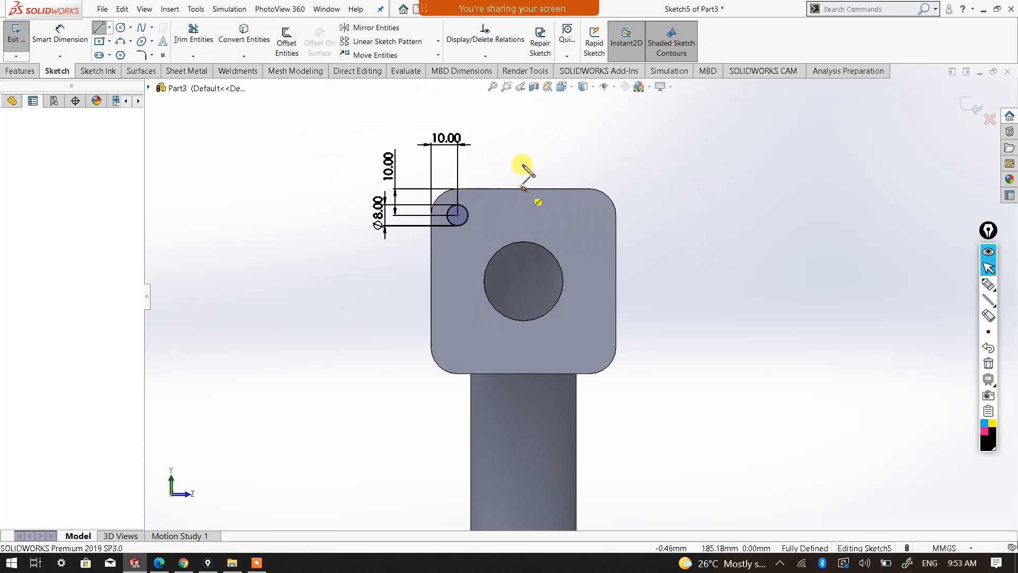
{"action": "left_click", "coordinate": [524, 132]}
{"action": "right_click", "coordinate": [523, 132]}
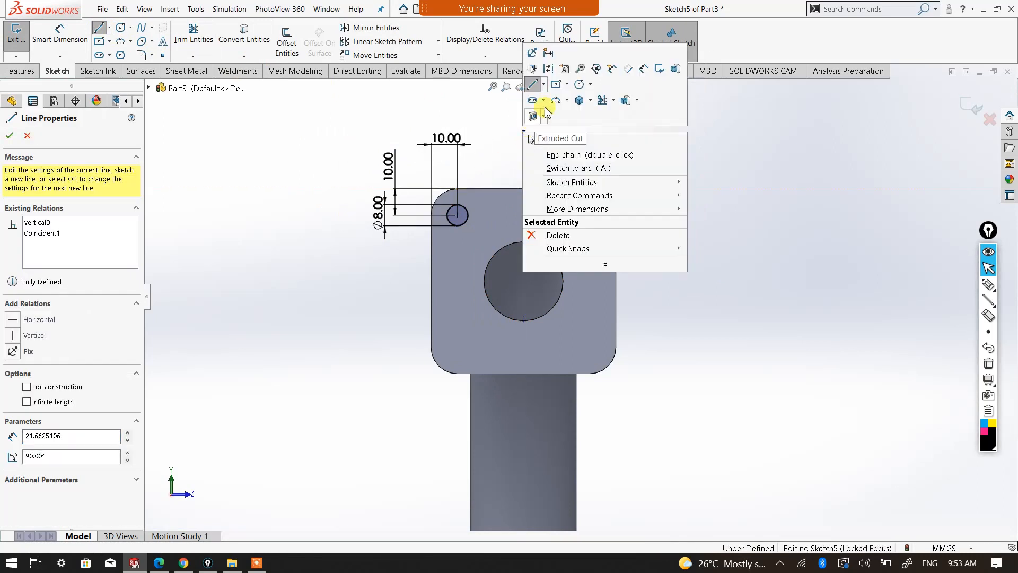
{"action": "left_click", "coordinate": [548, 68]}
{"action": "key", "text": "Escape"}
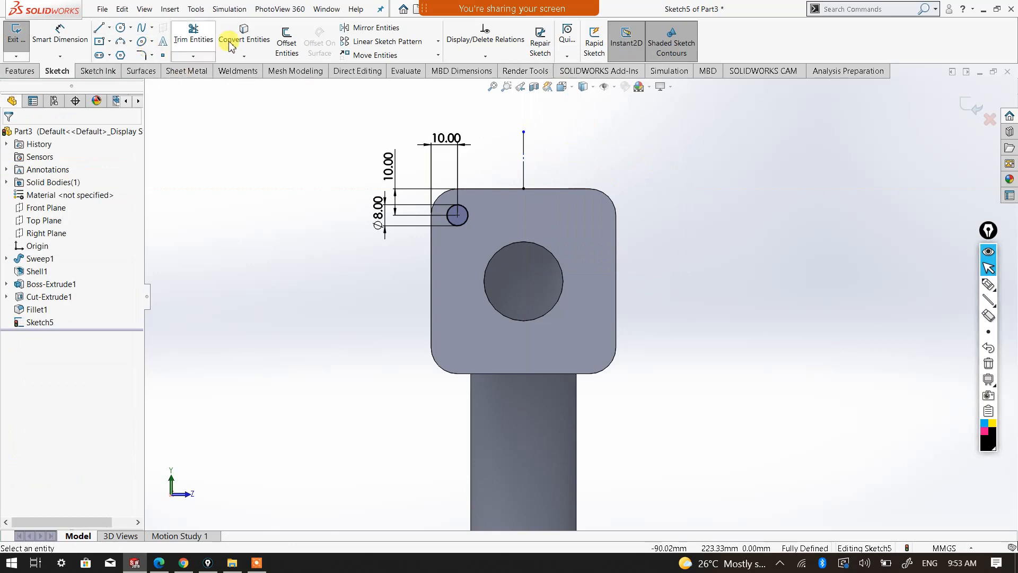
Mirror the 8 mm circle about the vertical construction line, keeping the original.
{"action": "left_click", "coordinate": [370, 31]}
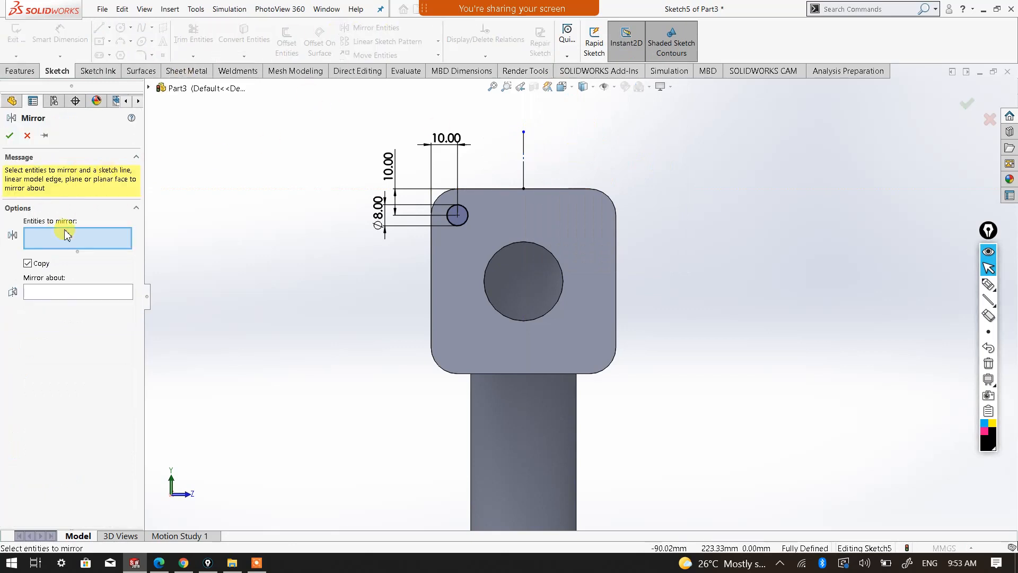
{"action": "left_click", "coordinate": [463, 229]}
{"action": "left_click", "coordinate": [79, 293]}
{"action": "left_click", "coordinate": [523, 164]}
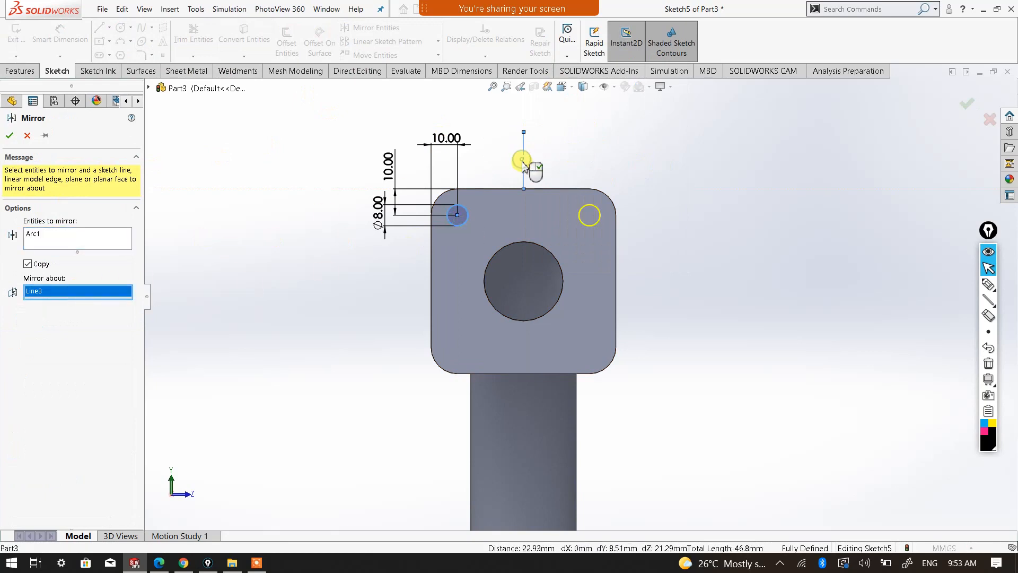
{"action": "left_click", "coordinate": [13, 136]}
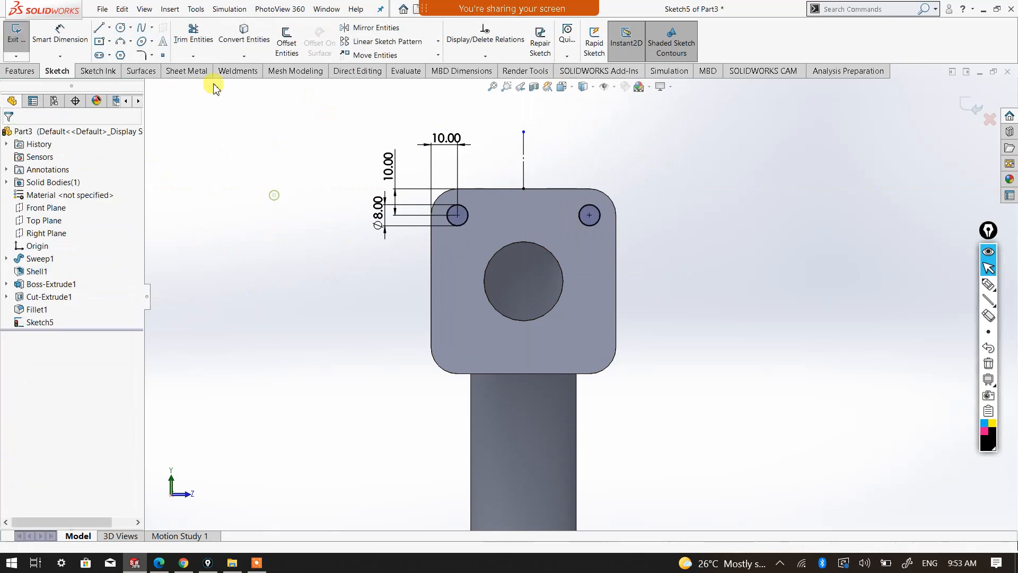
Draw a horizontal line about 25 mm long outward from the midpoint of the flange's right edge and make it construction geometry.
{"action": "left_click", "coordinate": [100, 33]}
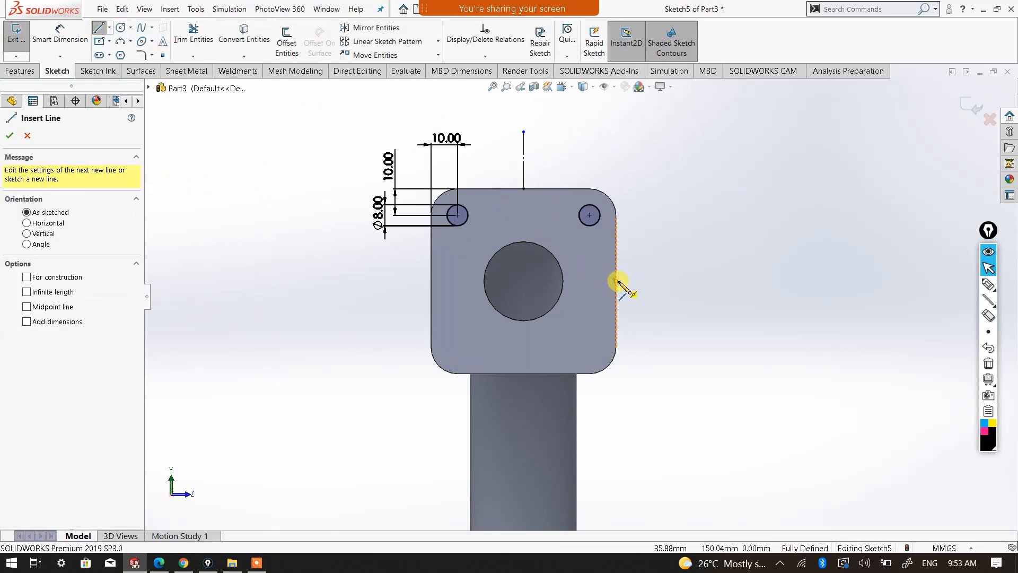
{"action": "left_click", "coordinate": [616, 281]}
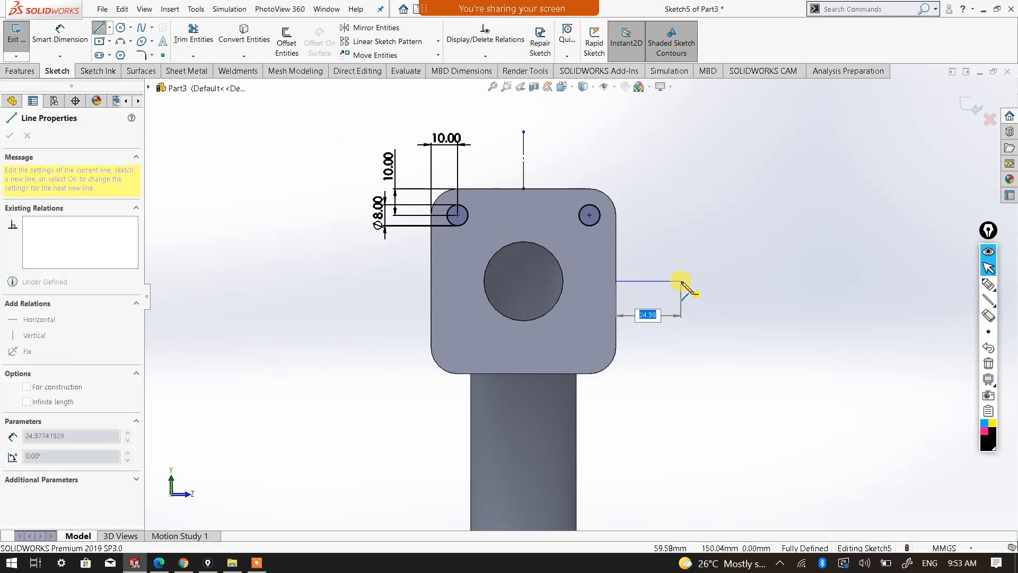
{"action": "right_click", "coordinate": [681, 281]}
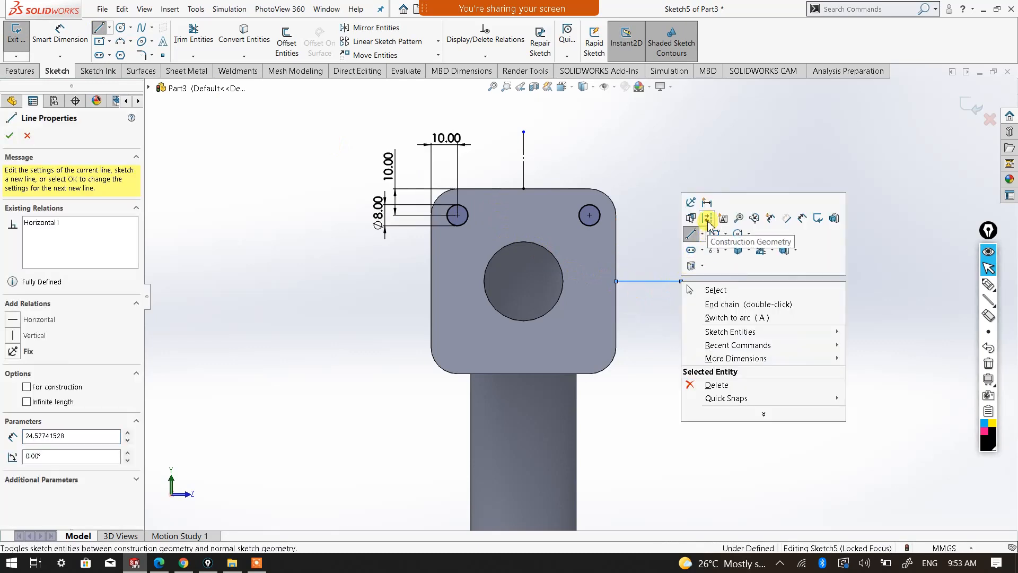
{"action": "left_click", "coordinate": [708, 219]}
{"action": "key", "text": "Escape"}
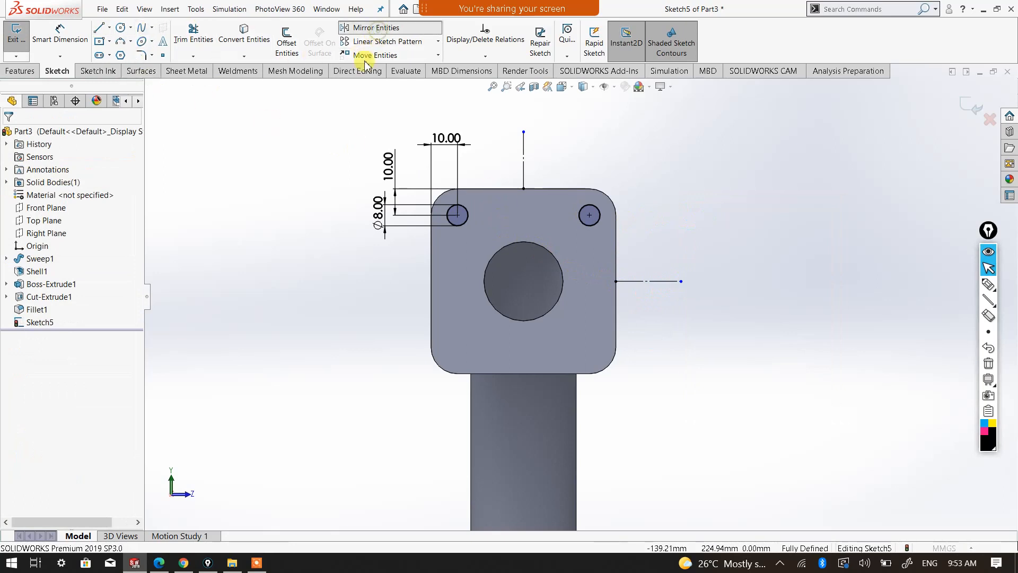
Mirror both upper 8 mm circles about the horizontal construction line, keeping the originals.
{"action": "left_click", "coordinate": [374, 29]}
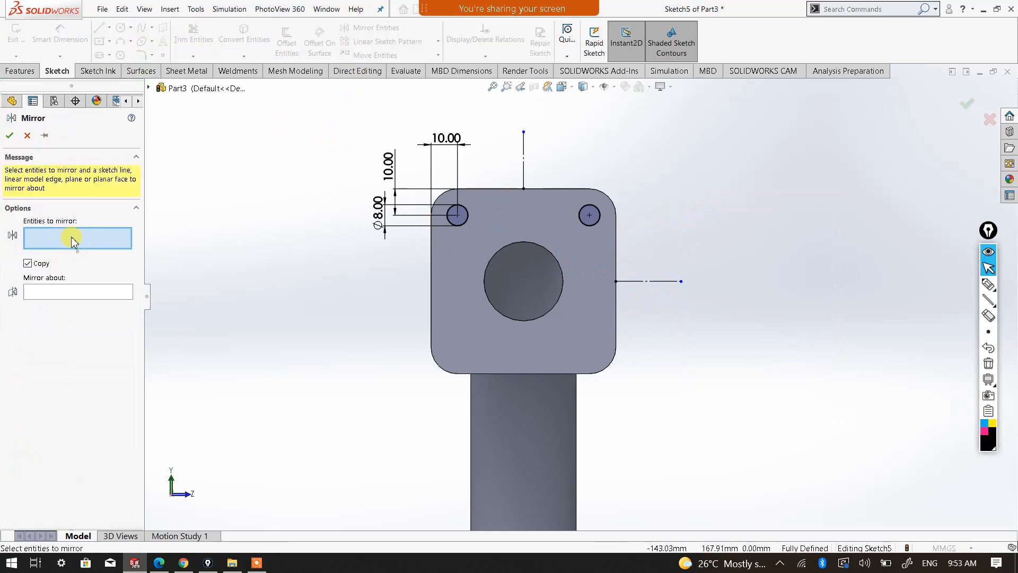
{"action": "left_click", "coordinate": [466, 222]}
{"action": "left_click", "coordinate": [592, 226]}
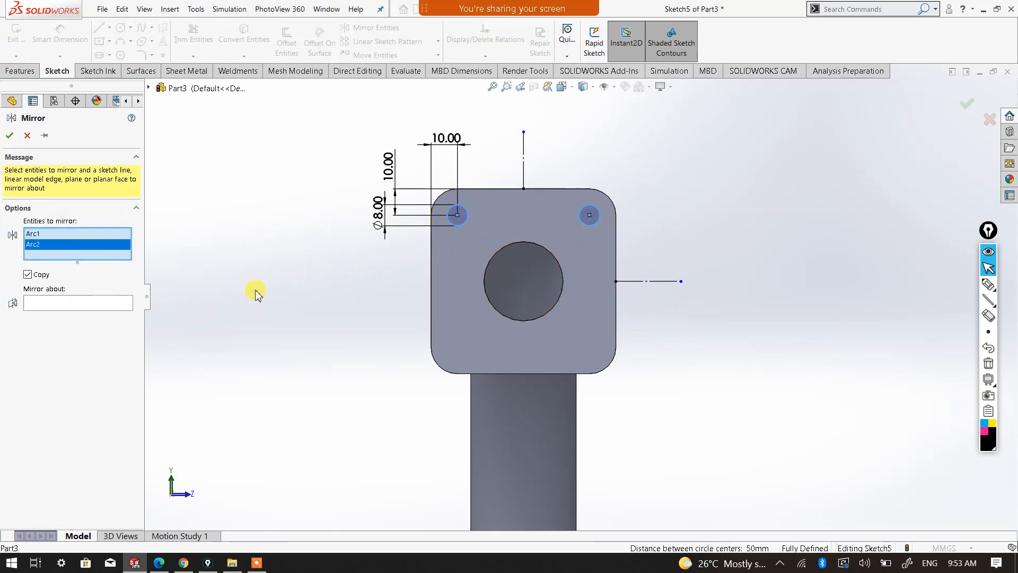
{"action": "left_click", "coordinate": [71, 306]}
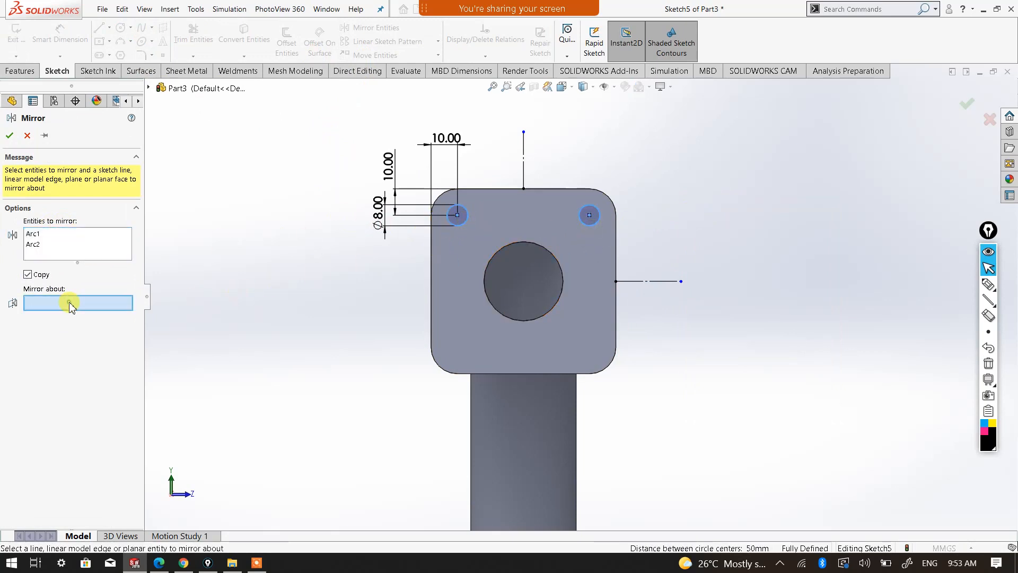
{"action": "left_click", "coordinate": [646, 281]}
{"action": "left_click", "coordinate": [10, 136]}
Extrude-cut the four corner circles up to the flange's rear face on the pipe side.
{"action": "middle_click_drag", "start_coordinate": [568, 276], "coordinate": [499, 307]}
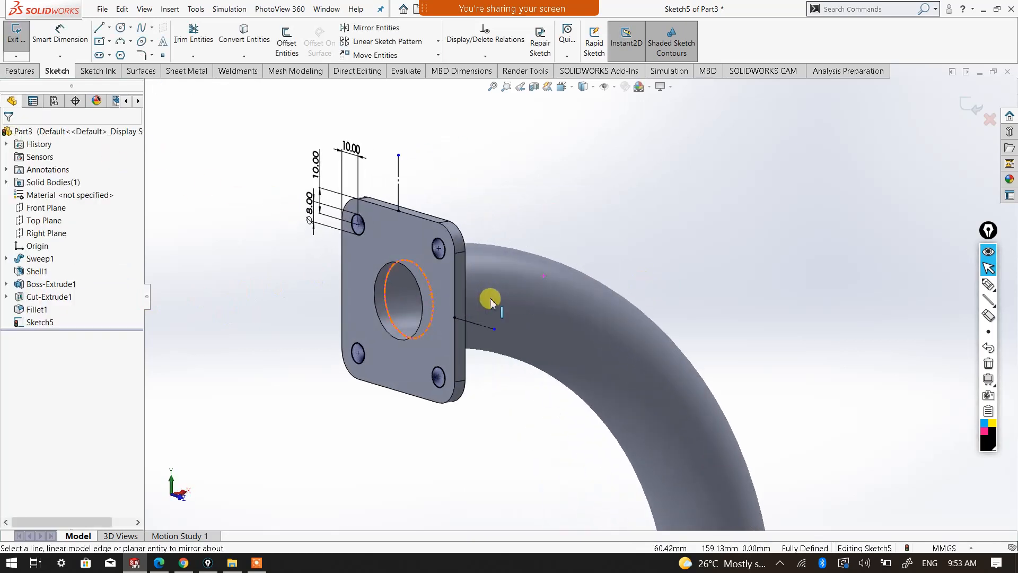
{"action": "left_click", "coordinate": [22, 72]}
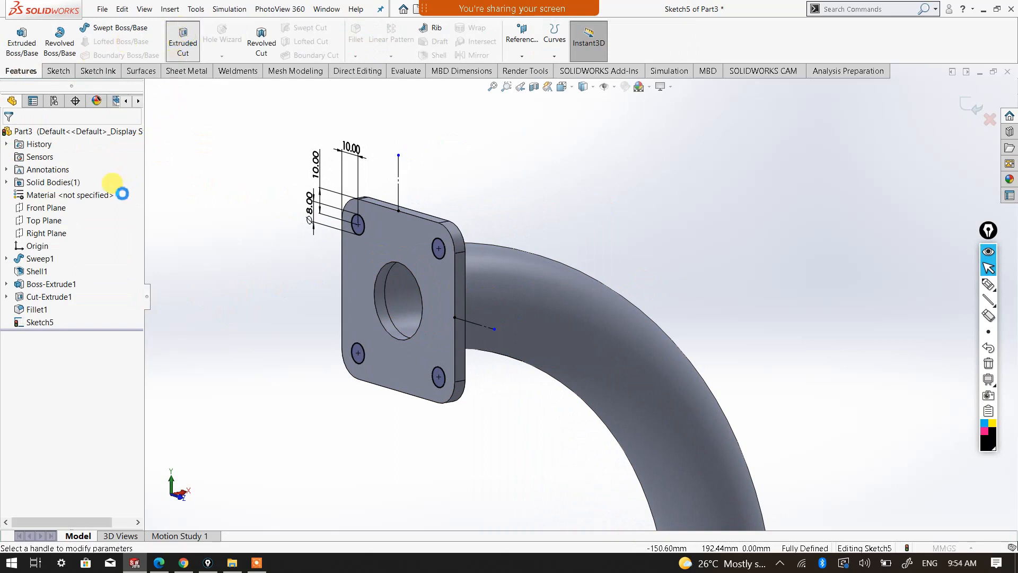
{"action": "left_click", "coordinate": [86, 209]}
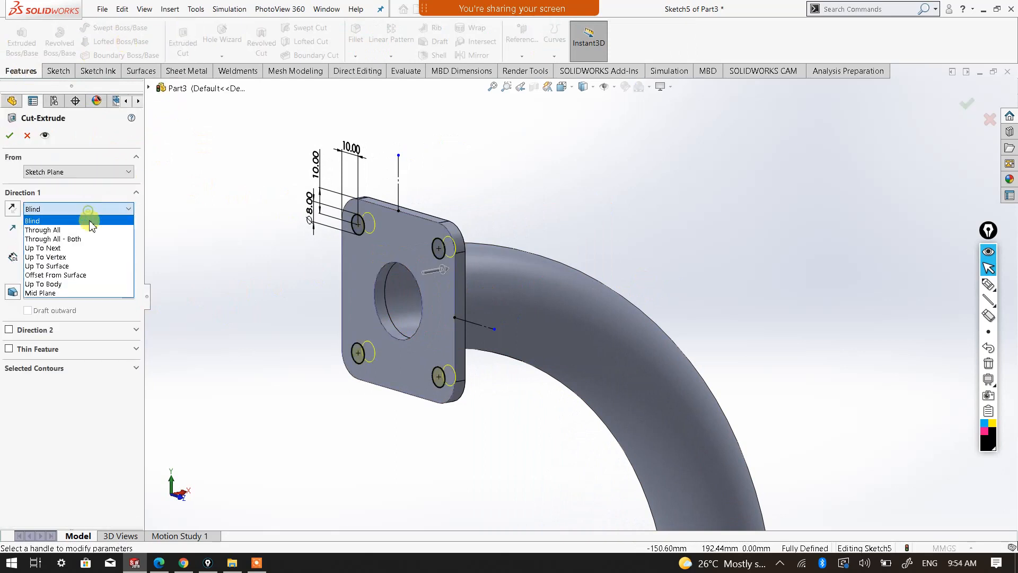
{"action": "left_click", "coordinate": [86, 266]}
{"action": "middle_click_drag", "start_coordinate": [509, 234], "coordinate": [432, 244]}
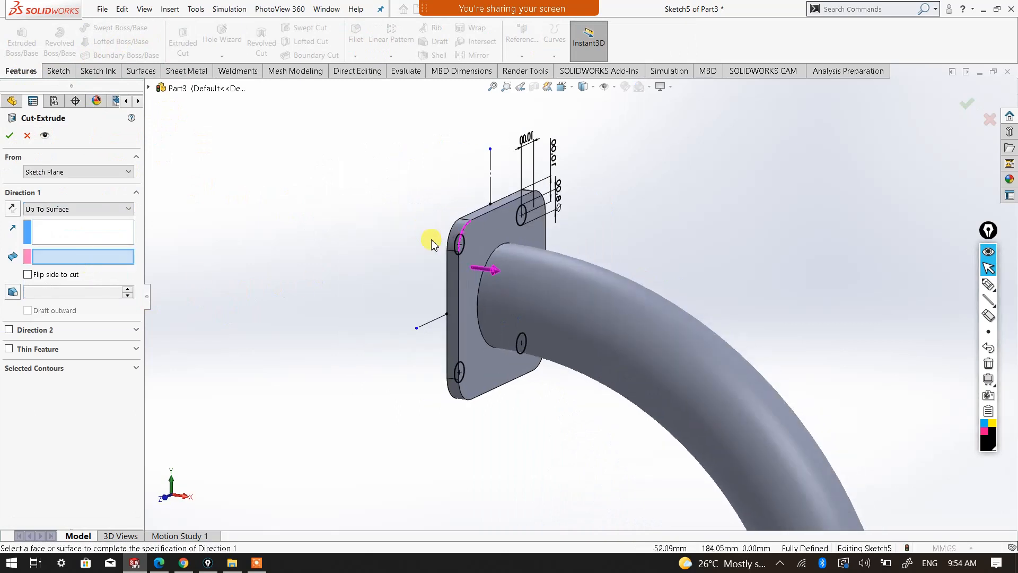
{"action": "left_click", "coordinate": [485, 242]}
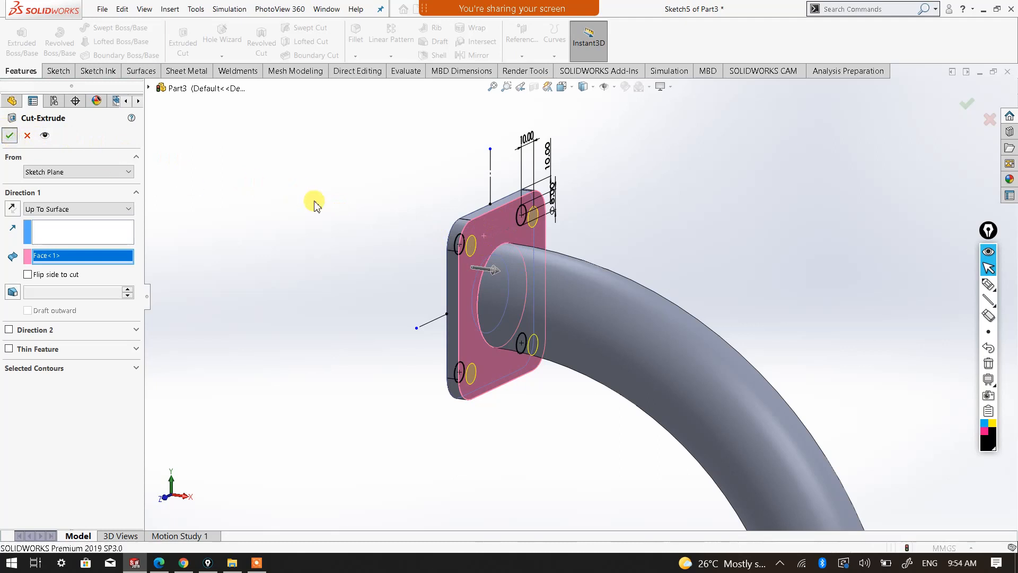
Start a sketch on the ring-shaped face at the pipe's open end and view it face-on.
{"action": "scroll", "coordinate": [539, 295], "scroll_direction": "up", "scroll_amount": 5}
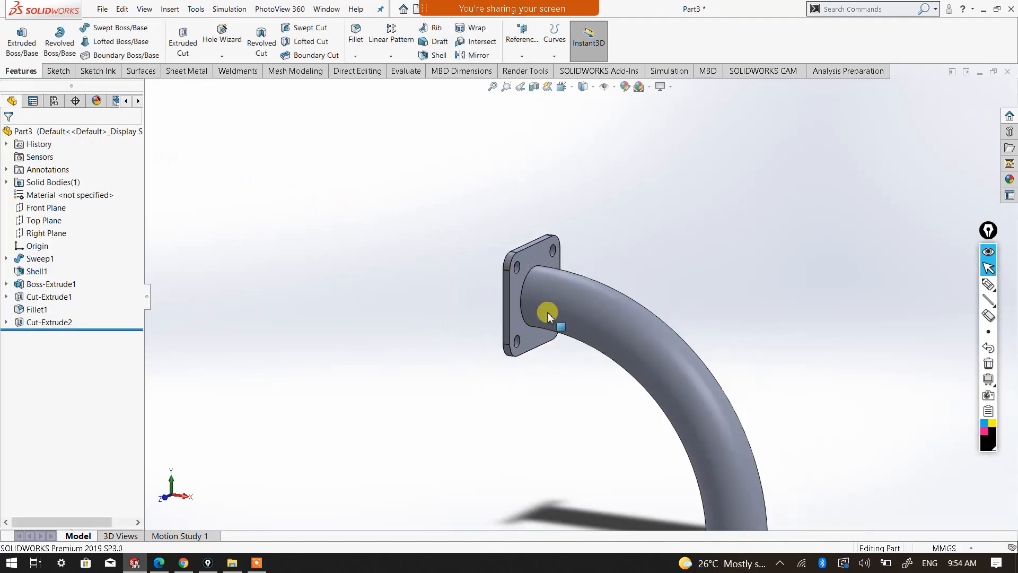
{"action": "middle_click_drag", "start_coordinate": [628, 325], "coordinate": [571, 281]}
{"action": "scroll", "coordinate": [666, 428], "scroll_direction": "down", "scroll_amount": 2}
{"action": "scroll", "coordinate": [666, 429], "scroll_direction": "down", "scroll_amount": 2}
{"action": "middle_click_drag", "start_coordinate": [593, 243], "coordinate": [624, 334]}
{"action": "left_click", "coordinate": [624, 334]}
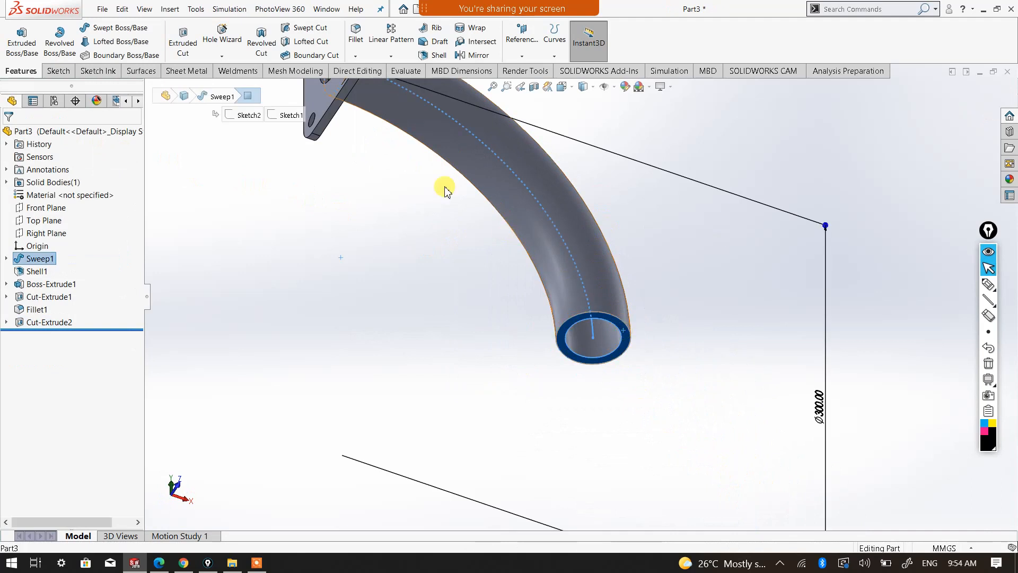
{"action": "left_click", "coordinate": [62, 76]}
{"action": "left_click", "coordinate": [16, 33]}
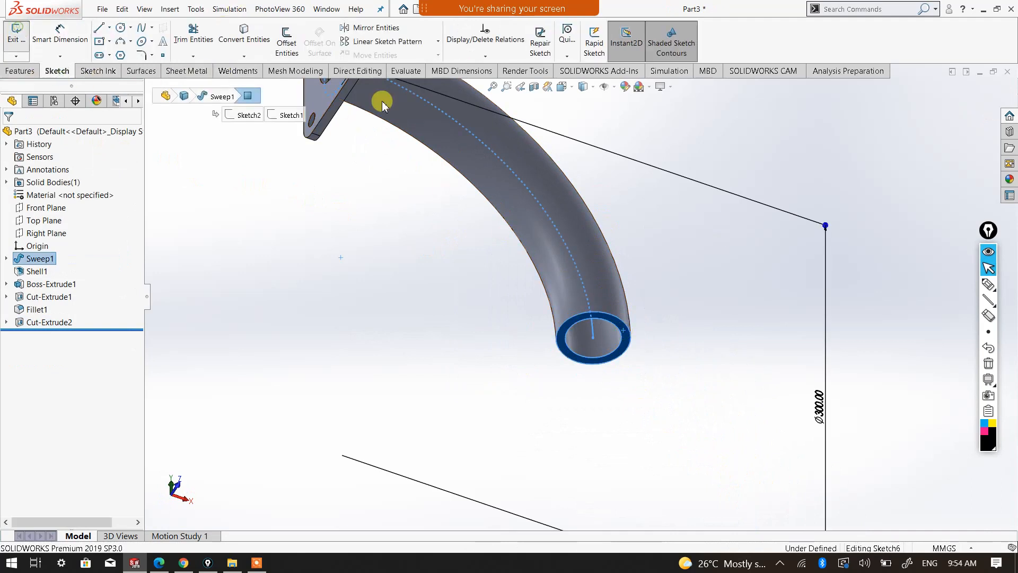
{"action": "left_click", "coordinate": [562, 87]}
{"action": "left_click", "coordinate": [621, 129]}
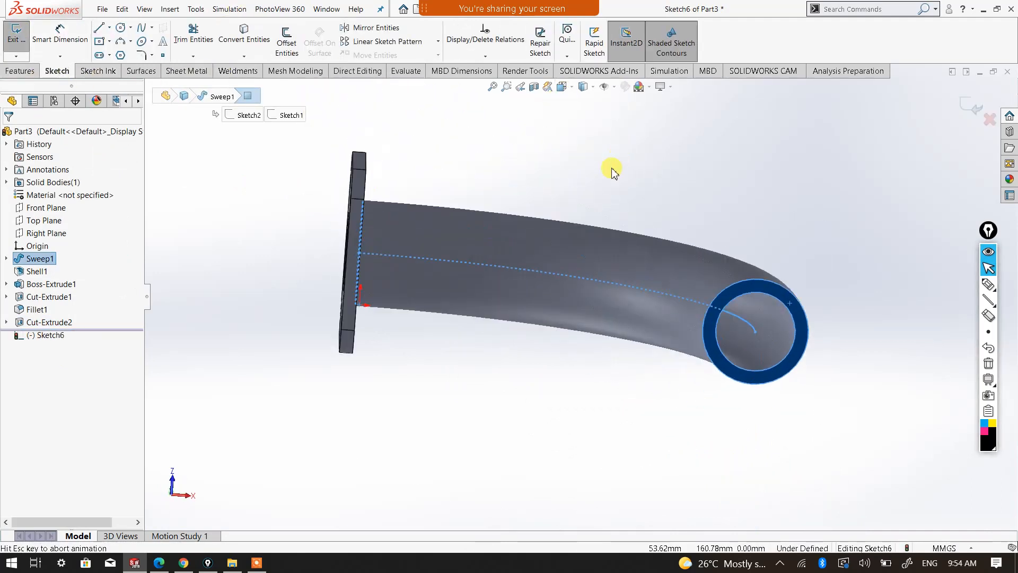
Draw a centre rectangle about 62 mm wide and 66 mm high from the centre of the pipe's open end.
{"action": "left_click", "coordinate": [505, 173]}
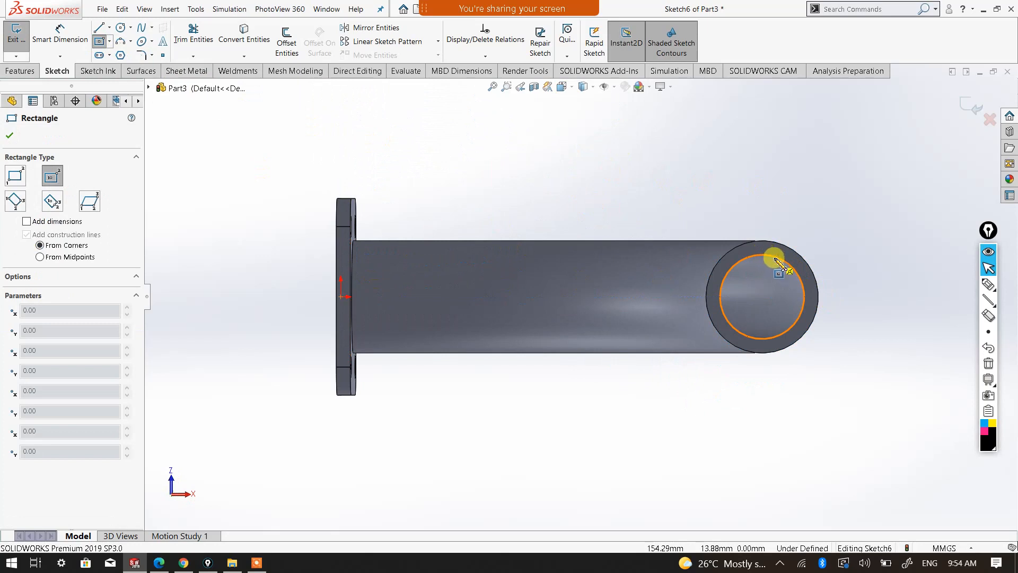
{"action": "left_click", "coordinate": [767, 295]}
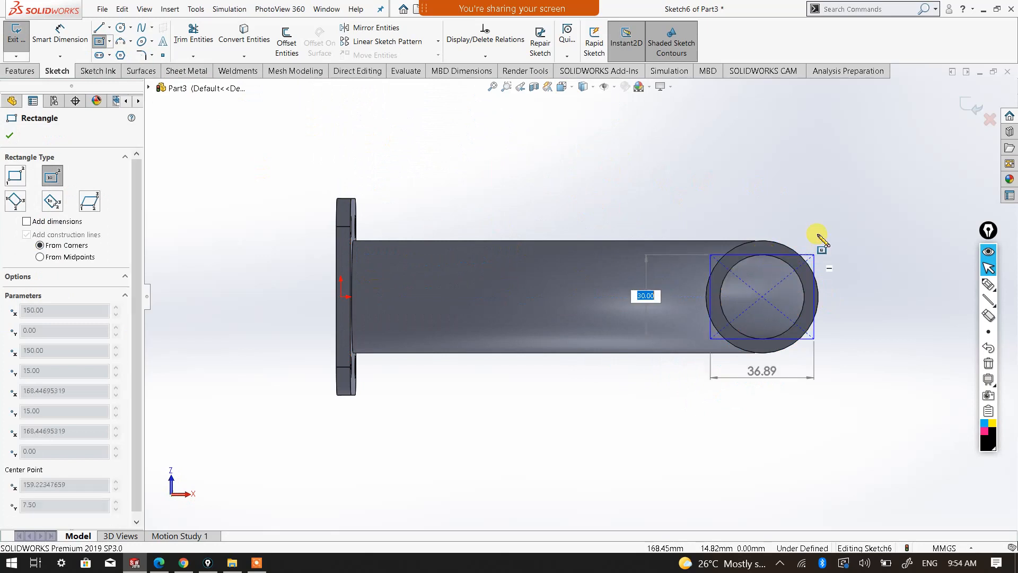
{"action": "left_click", "coordinate": [849, 203]}
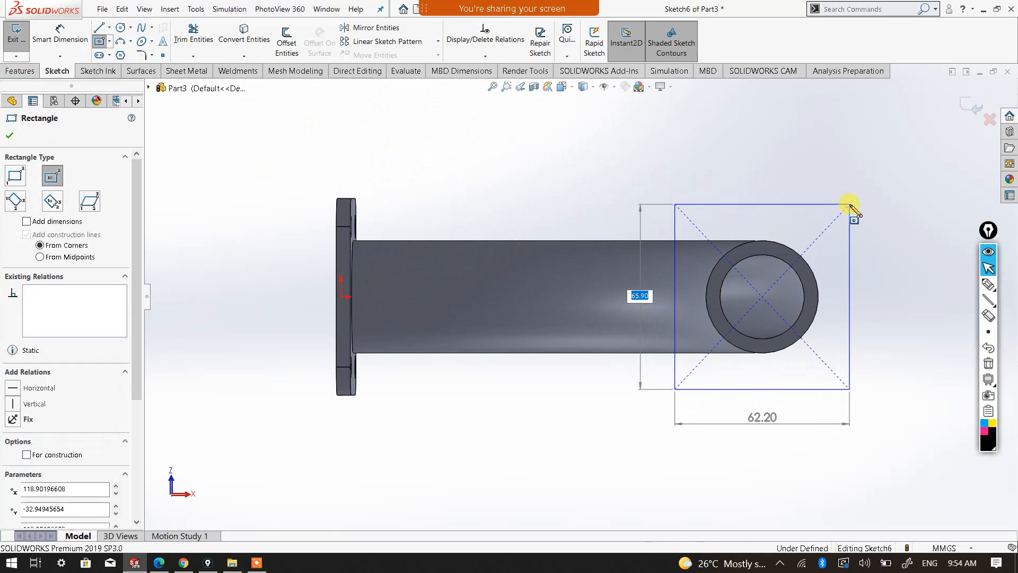
Dimension the rectangle's width and height and set both to 70 mm.
{"action": "right_click", "coordinate": [907, 177]}
{"action": "left_click", "coordinate": [950, 158]}
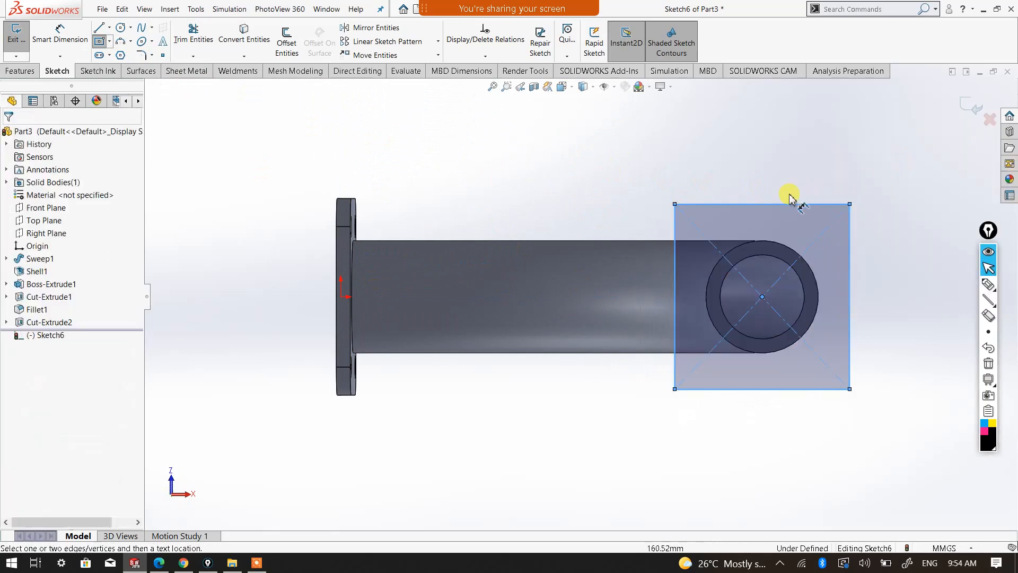
{"action": "left_click", "coordinate": [778, 206]}
{"action": "left_click", "coordinate": [755, 170]}
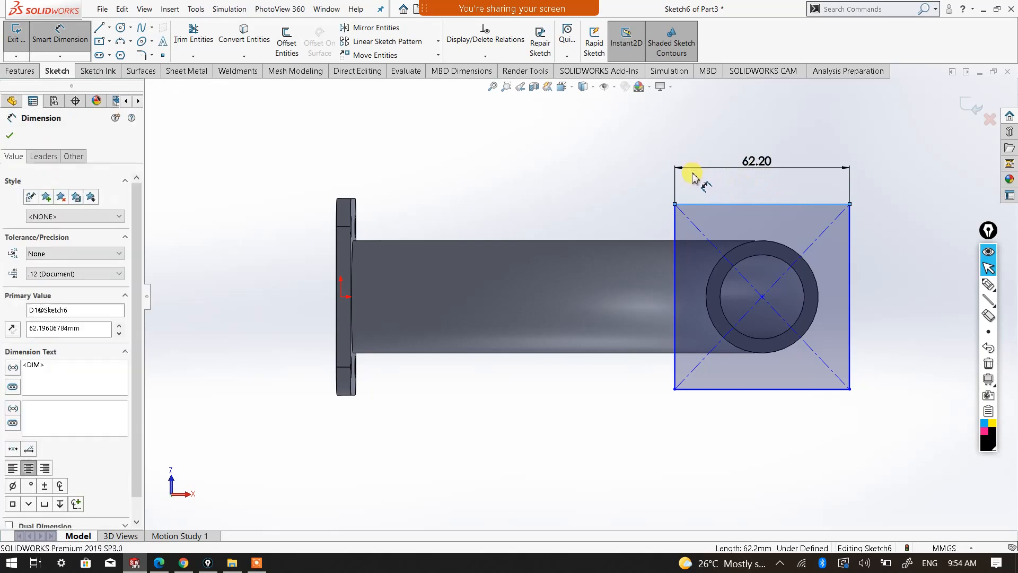
{"action": "type", "text": "70"}
{"action": "left_click", "coordinate": [692, 153]}
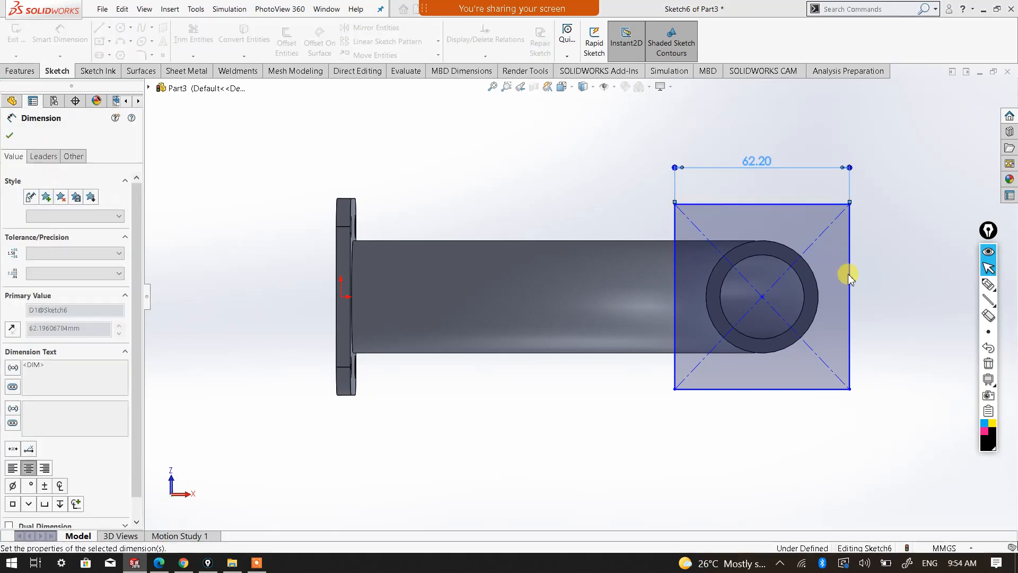
{"action": "left_click", "coordinate": [871, 281]}
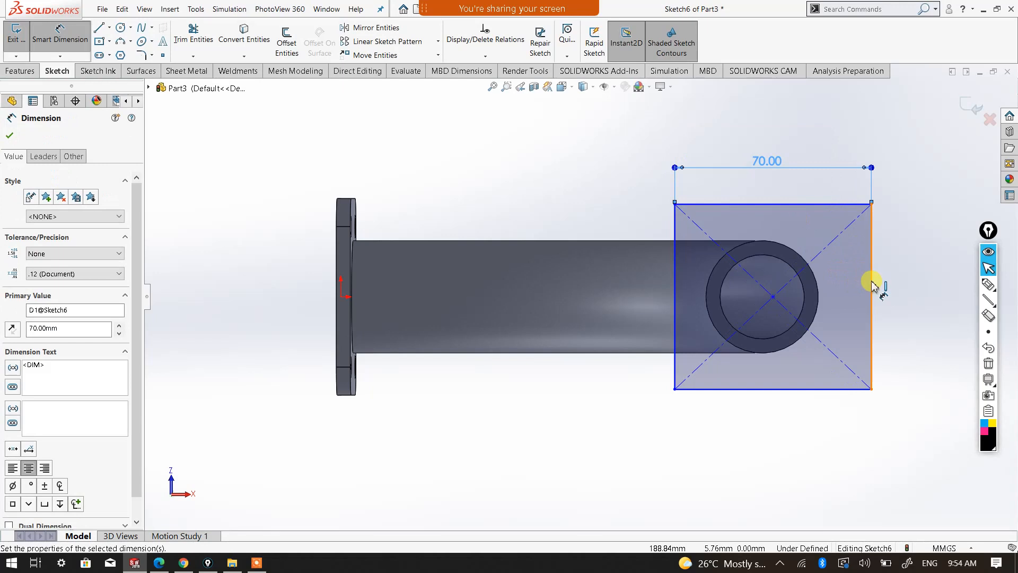
{"action": "left_click", "coordinate": [912, 281]}
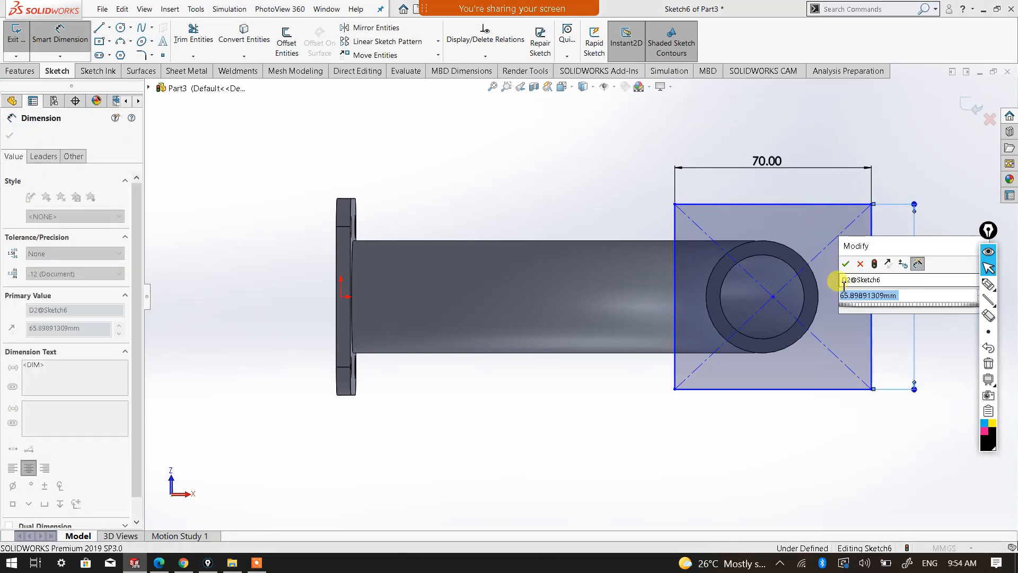
{"action": "type", "text": "70"}
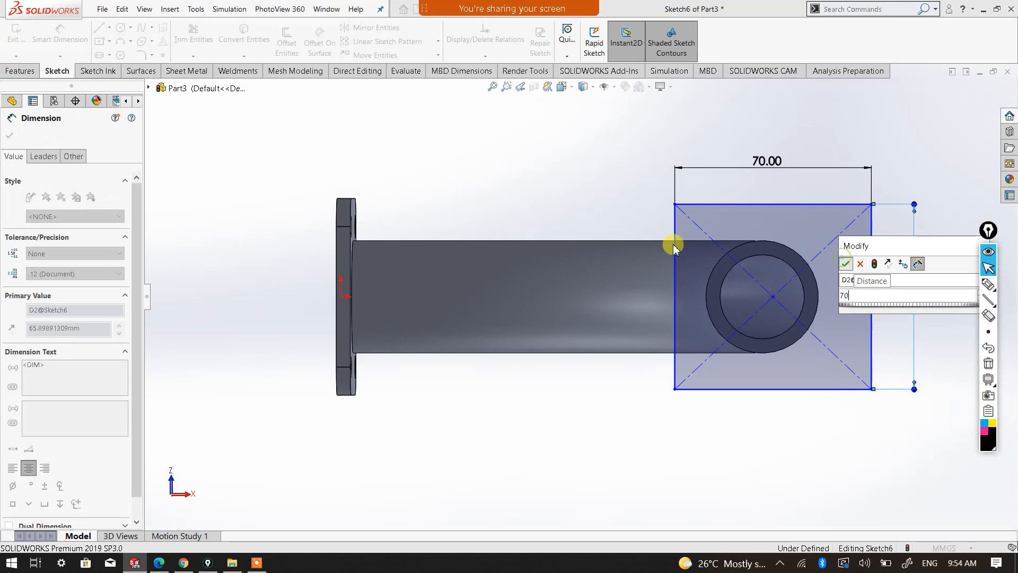
{"action": "key", "text": "Return"}
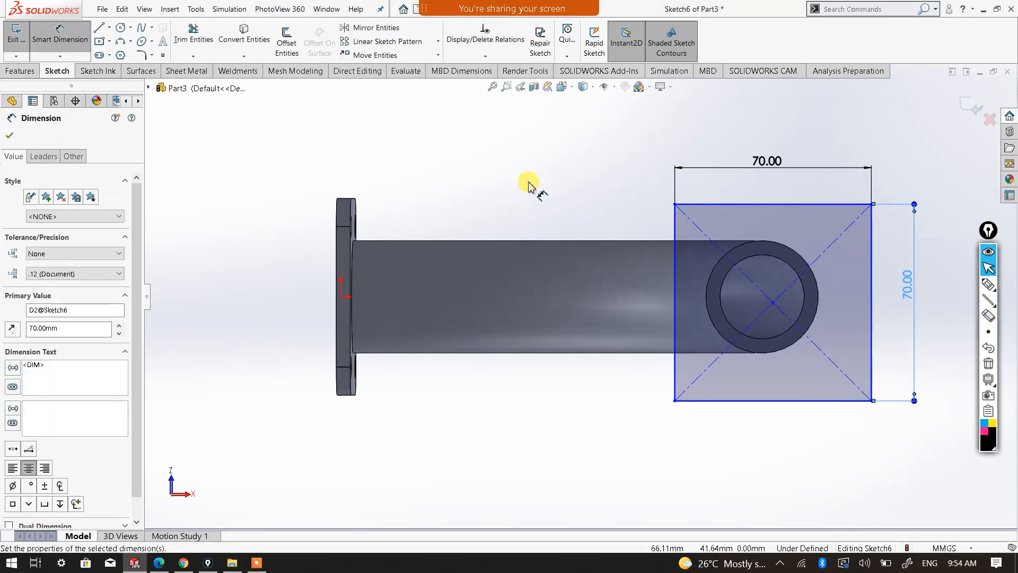
{"action": "right_click", "coordinate": [529, 183]}
{"action": "left_click", "coordinate": [555, 218]}
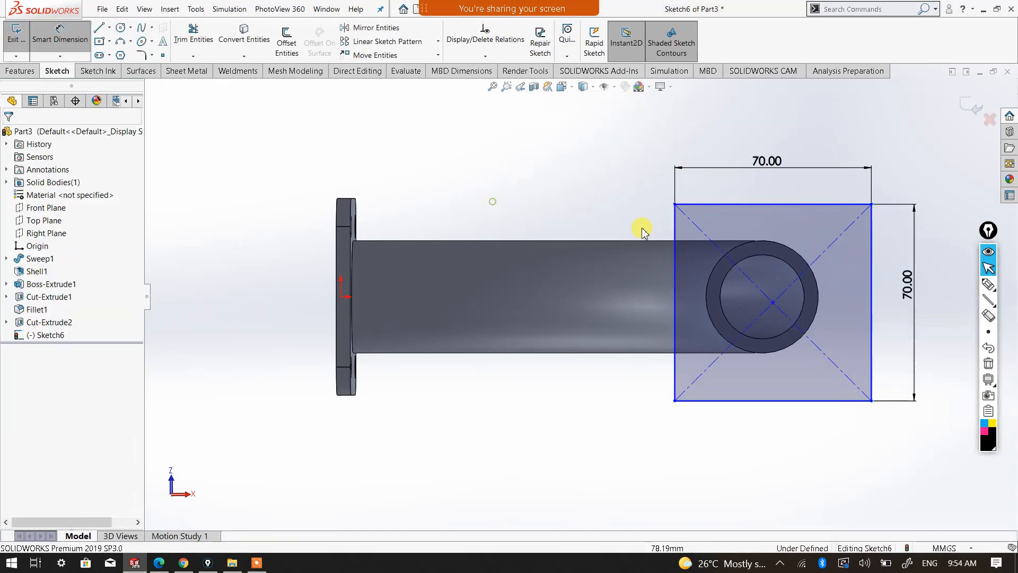
Make the square's centre point concentric with the inner circular edge of the pipe end.
{"action": "left_click", "coordinate": [773, 303]}
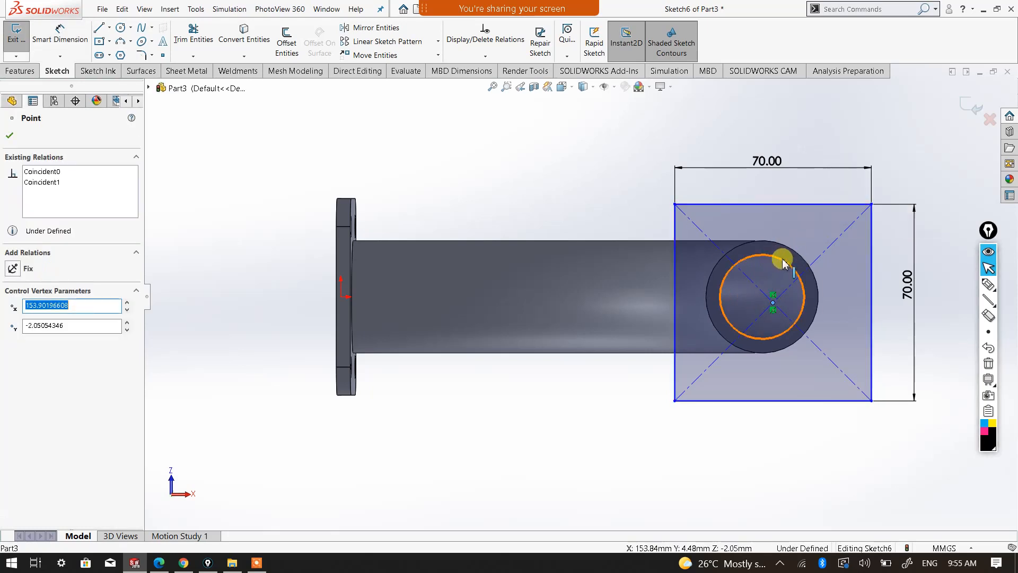
{"action": "left_click", "coordinate": [739, 263], "text": "ctrl"}
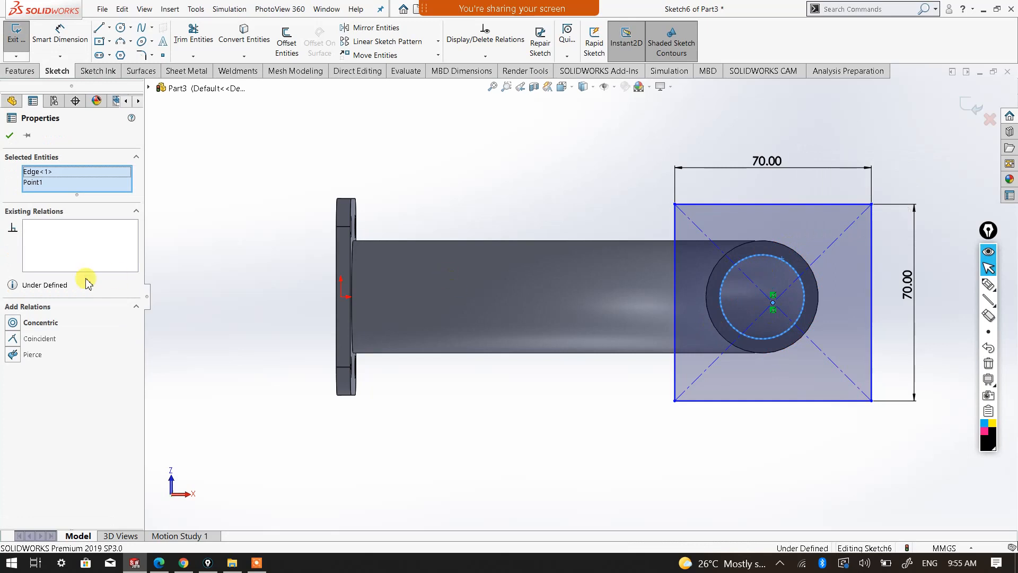
{"action": "left_click", "coordinate": [16, 322]}
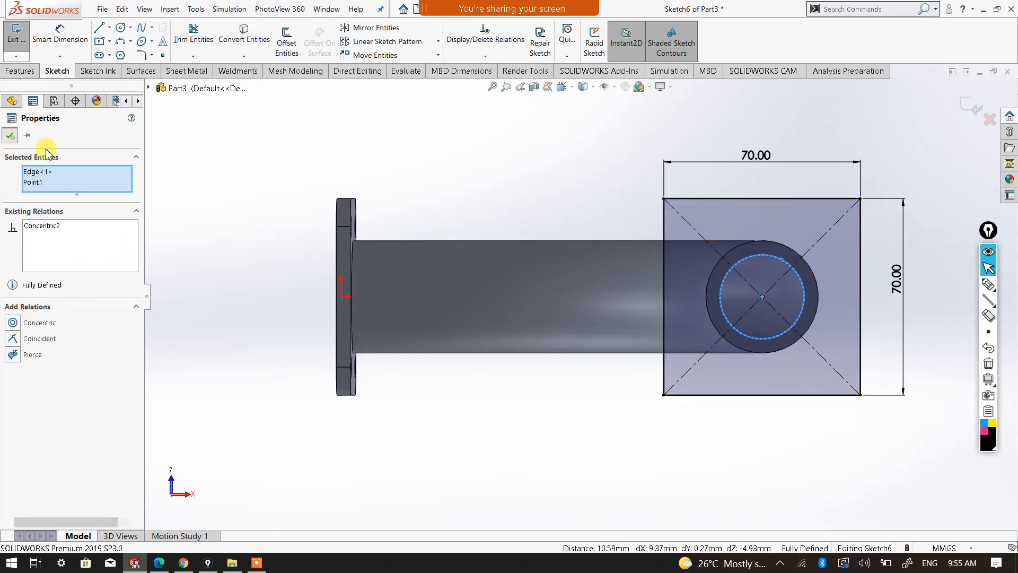
{"action": "left_click", "coordinate": [11, 136]}
Extrude the 70 mm square 5 mm outward from the pipe's end as a blind boss with merged result.
{"action": "scroll", "coordinate": [546, 222], "scroll_direction": "up", "scroll_amount": 4}
{"action": "mouse_move", "coordinate": [603, 268]}
{"action": "middle_mouse_down"}
{"action": "mouse_move", "coordinate": [561, 314]}
{"action": "mouse_move", "coordinate": [595, 302]}
{"action": "mouse_move", "coordinate": [602, 320]}
{"action": "middle_mouse_up"}
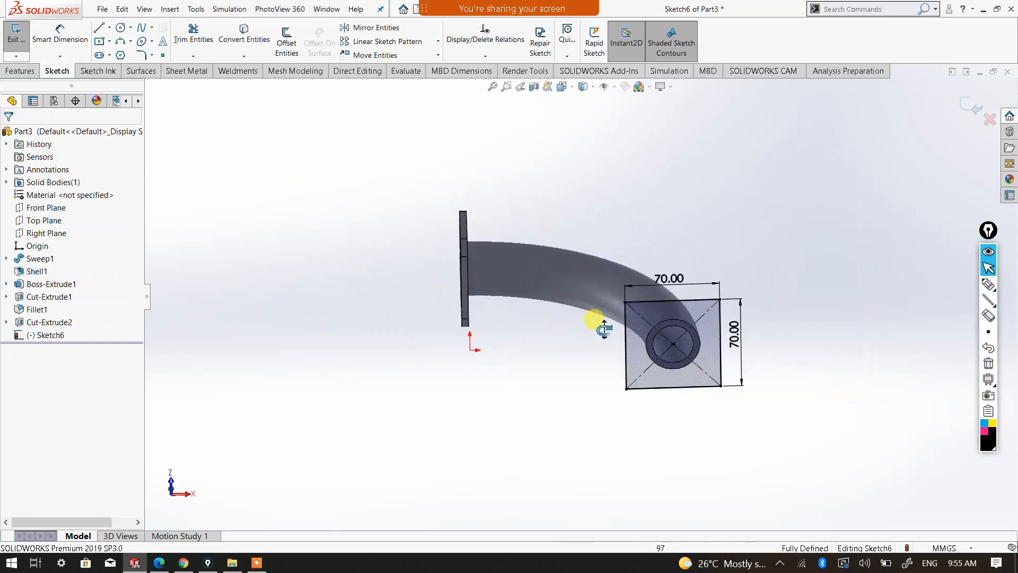
{"action": "left_click", "coordinate": [19, 72]}
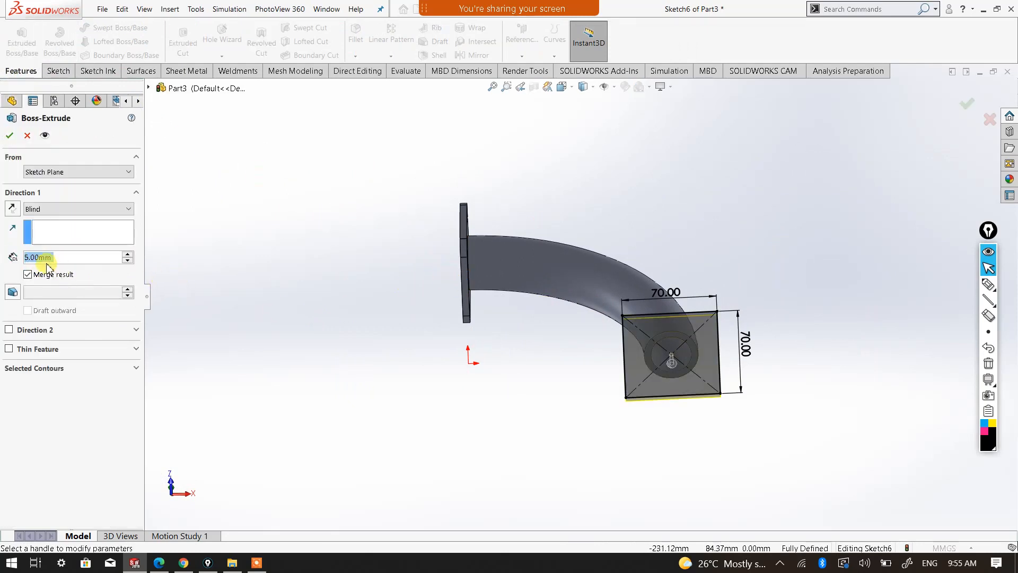
{"action": "mouse_move", "coordinate": [517, 285]}
{"action": "middle_mouse_down"}
{"action": "mouse_move", "coordinate": [525, 375]}
{"action": "mouse_move", "coordinate": [552, 413]}
{"action": "middle_mouse_up"}
{"action": "left_click", "coordinate": [17, 136]}
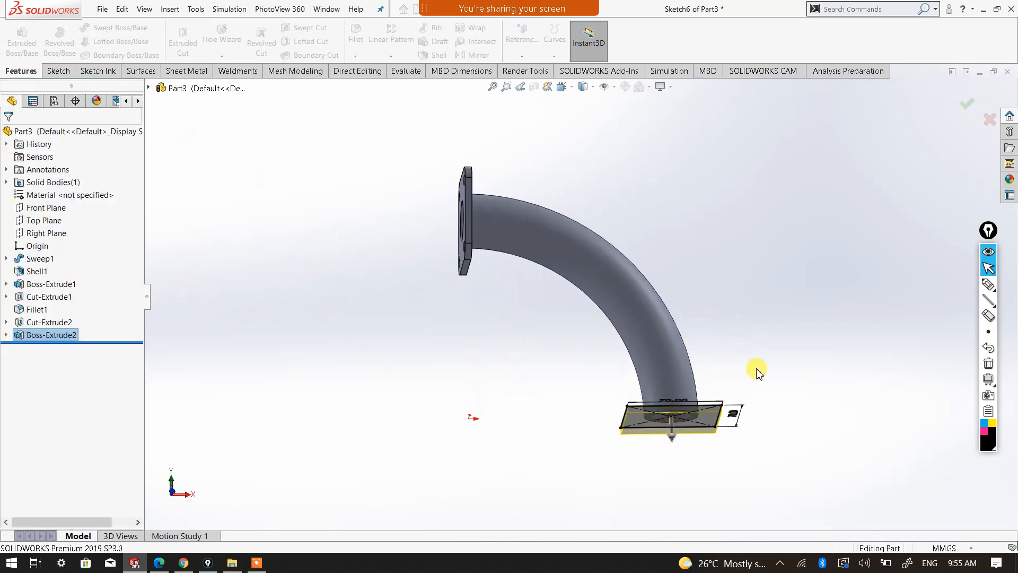
{"action": "left_click", "coordinate": [756, 368]}
Round the four corner edges of the new square flange with a 10 mm fillet.
{"action": "scroll", "coordinate": [699, 435], "scroll_direction": "down", "scroll_amount": 3}
{"action": "middle_click_drag", "start_coordinate": [679, 430], "coordinate": [652, 337]}
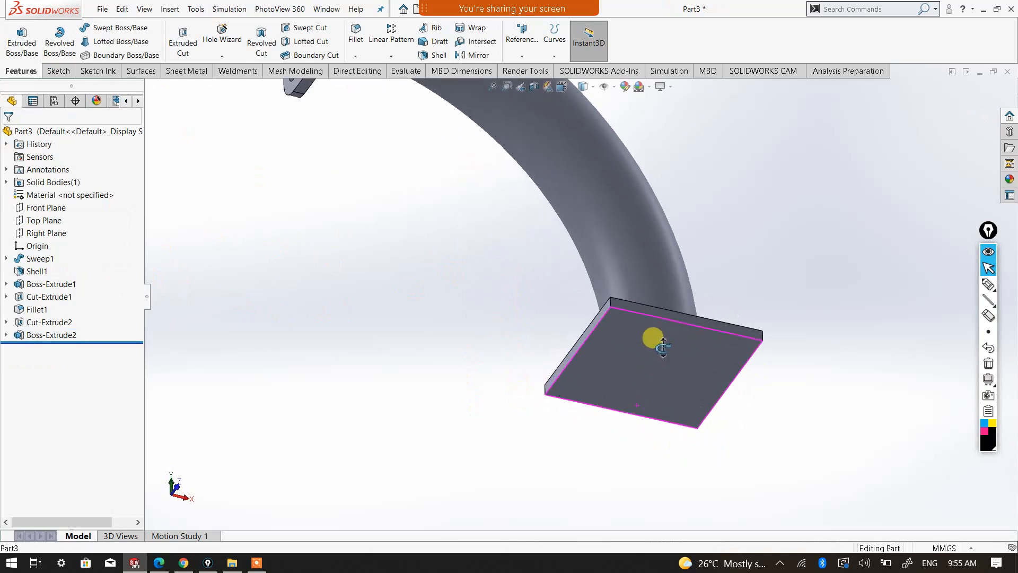
{"action": "left_click", "coordinate": [359, 43]}
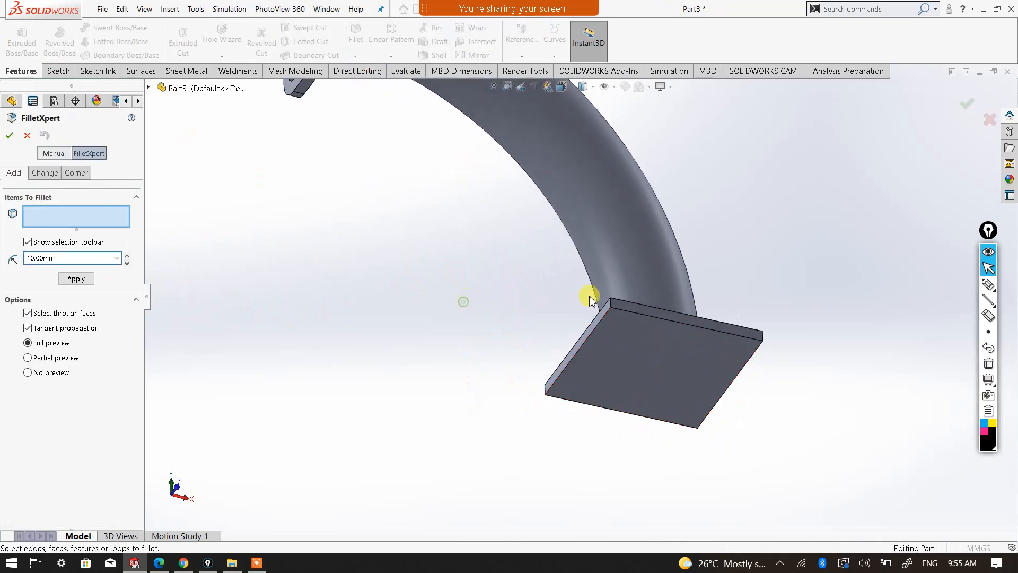
{"action": "left_click", "coordinate": [609, 307]}
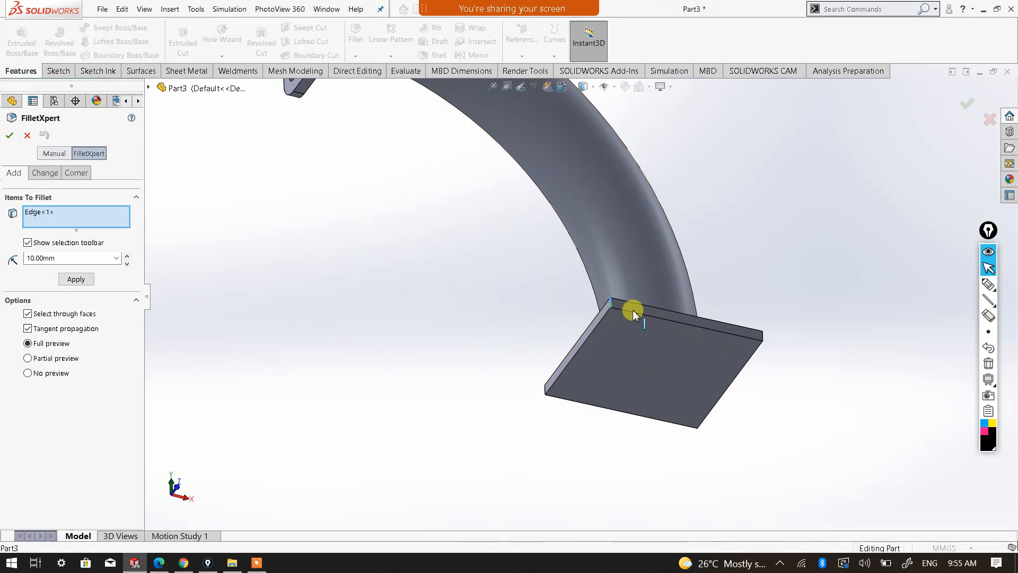
{"action": "left_click", "coordinate": [762, 336]}
{"action": "scroll", "coordinate": [518, 381], "scroll_direction": "down", "scroll_amount": 3}
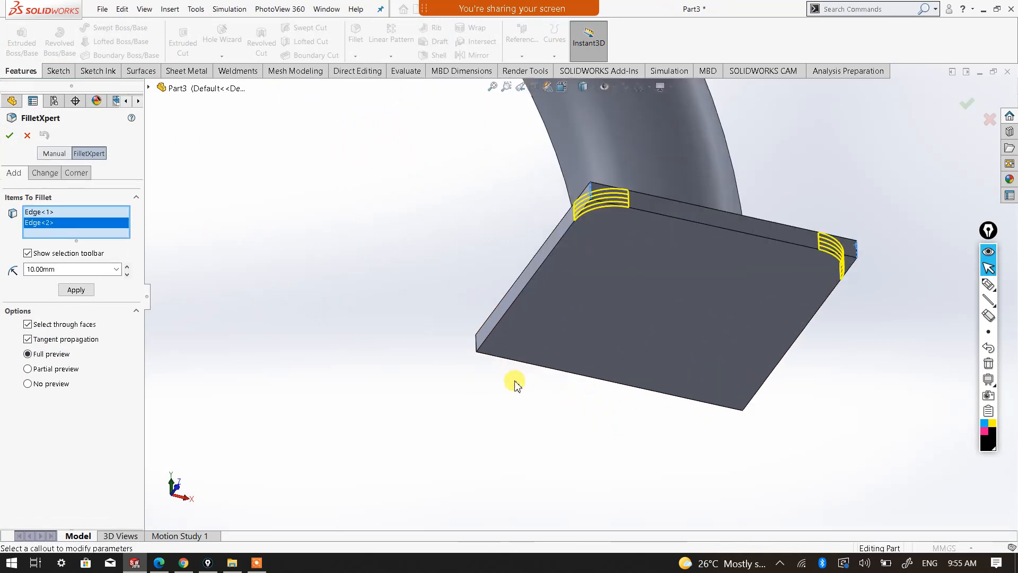
{"action": "left_click", "coordinate": [477, 350]}
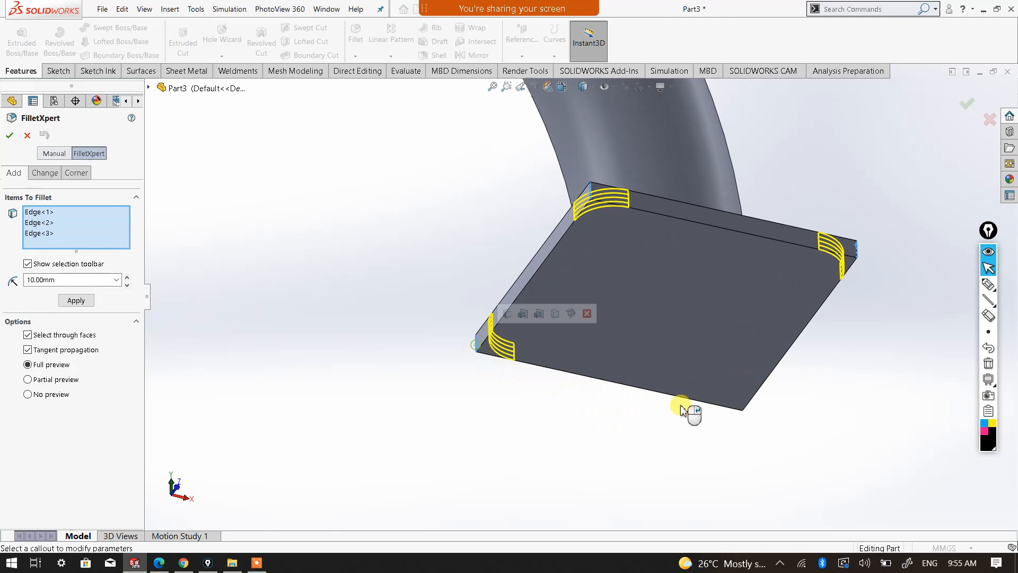
{"action": "left_click", "coordinate": [742, 410]}
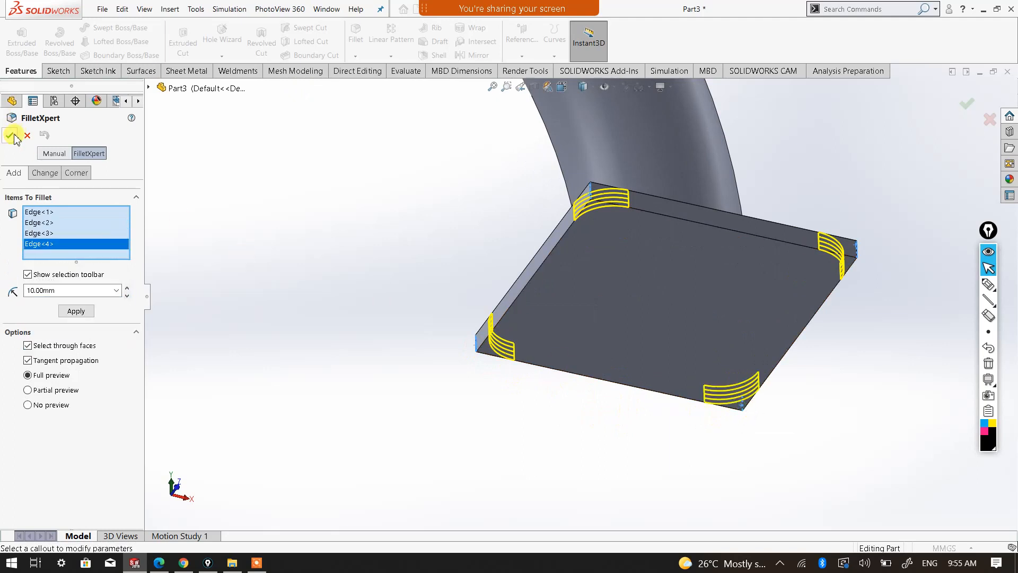
{"action": "key", "text": "Return"}
Start a sketch on the outer face of the rounded flange.
{"action": "scroll", "coordinate": [451, 254], "scroll_direction": "up", "scroll_amount": 2}
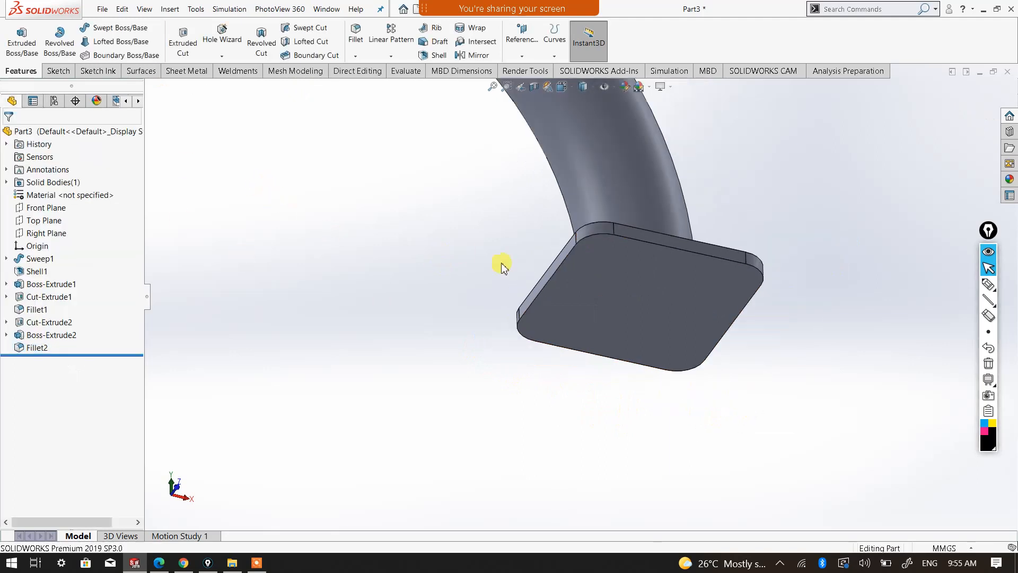
{"action": "left_click", "coordinate": [674, 293]}
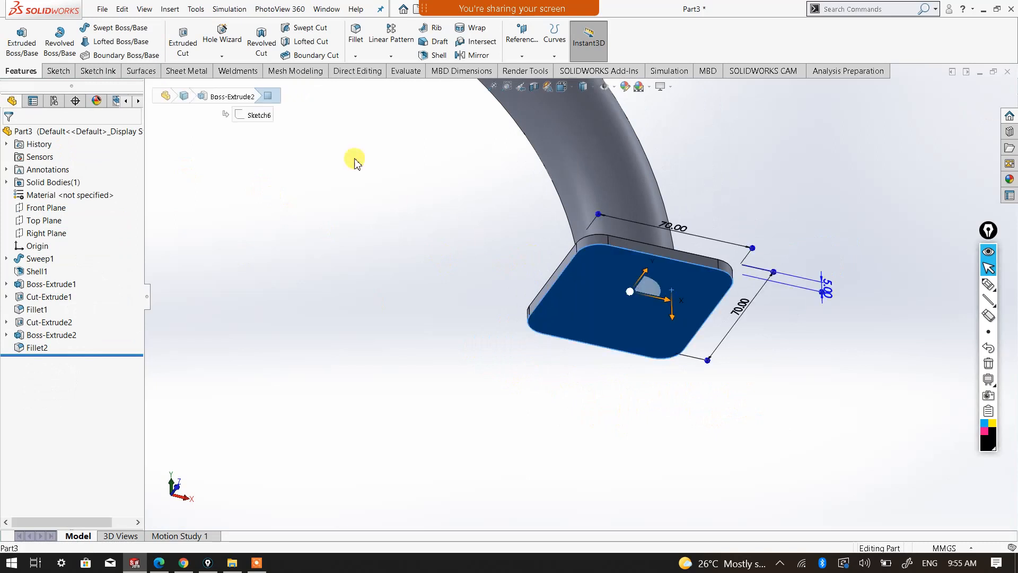
{"action": "left_click", "coordinate": [59, 71]}
{"action": "left_click", "coordinate": [17, 32]}
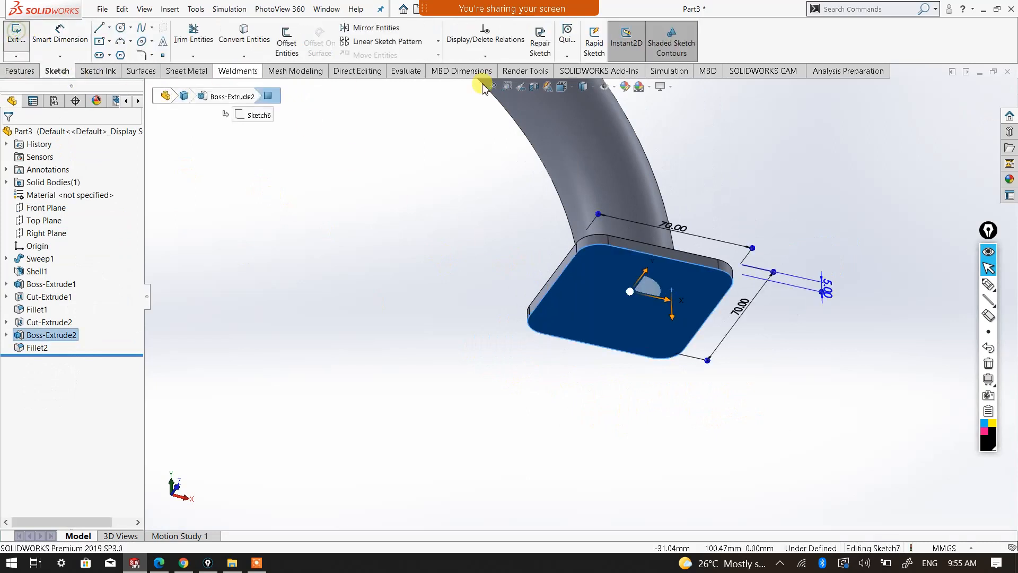
{"action": "left_click", "coordinate": [717, 202]}
{"action": "left_click", "coordinate": [659, 313]}
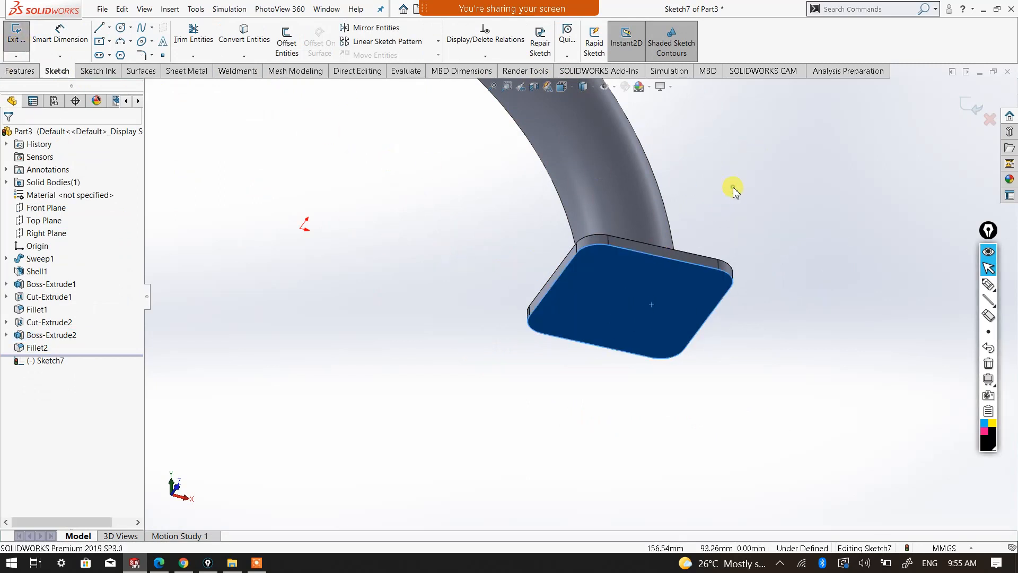
{"action": "left_click", "coordinate": [742, 207]}
{"action": "middle_click_drag", "start_coordinate": [764, 236], "coordinate": [697, 240]}
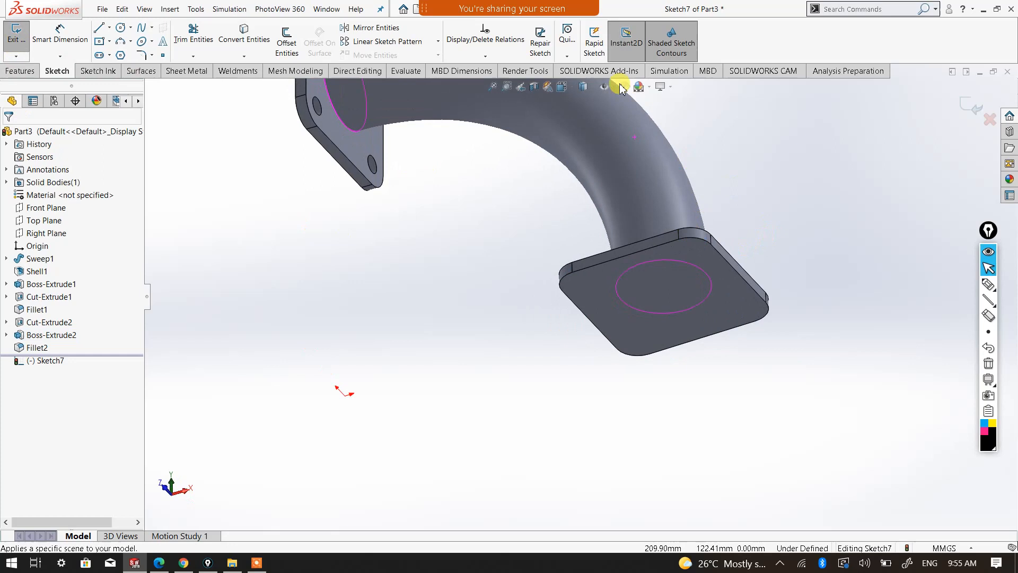
In wireframe display, convert the pipe's inner circular edge into the sketch, and restore the shaded display.
{"action": "left_click", "coordinate": [585, 90]}
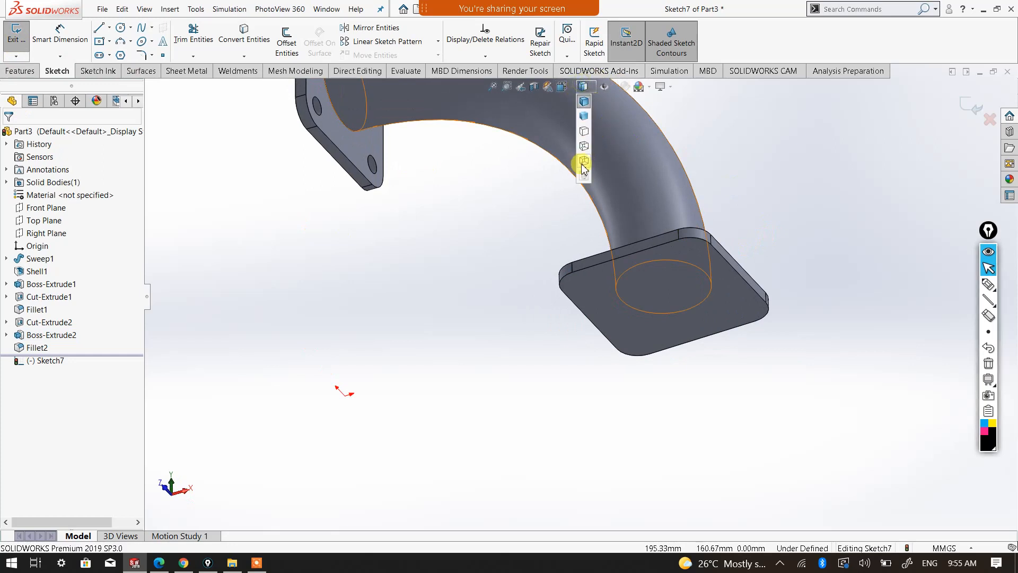
{"action": "left_click", "coordinate": [584, 162]}
{"action": "middle_click_drag", "start_coordinate": [789, 291], "coordinate": [783, 234]}
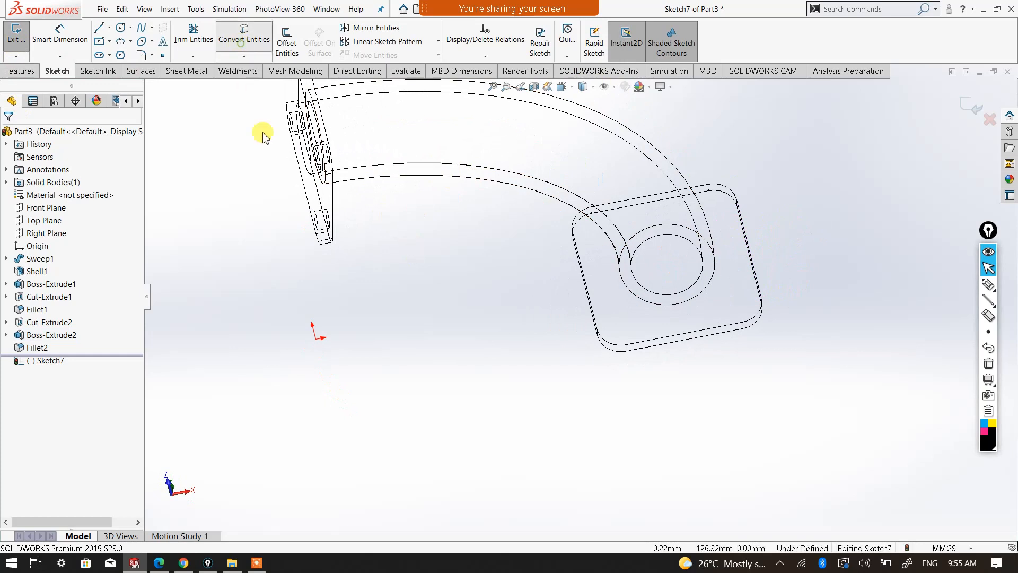
{"action": "left_click", "coordinate": [239, 41]}
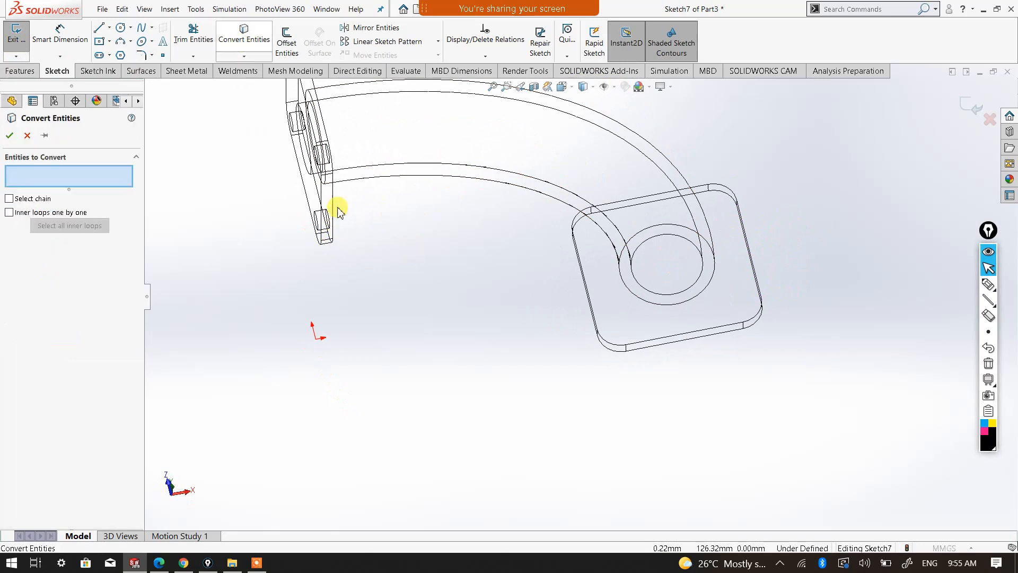
{"action": "left_click", "coordinate": [680, 241]}
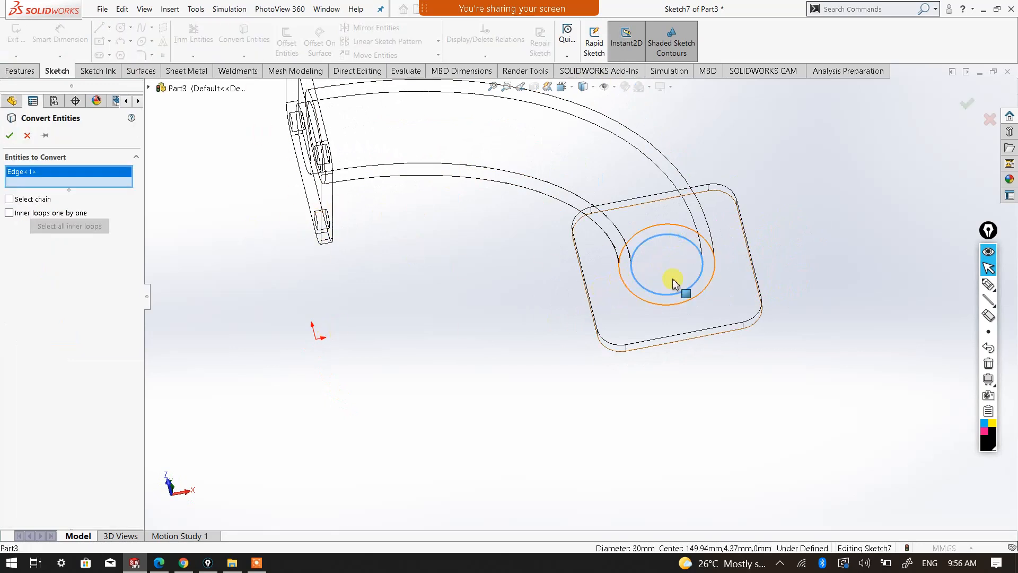
{"action": "left_click", "coordinate": [9, 135]}
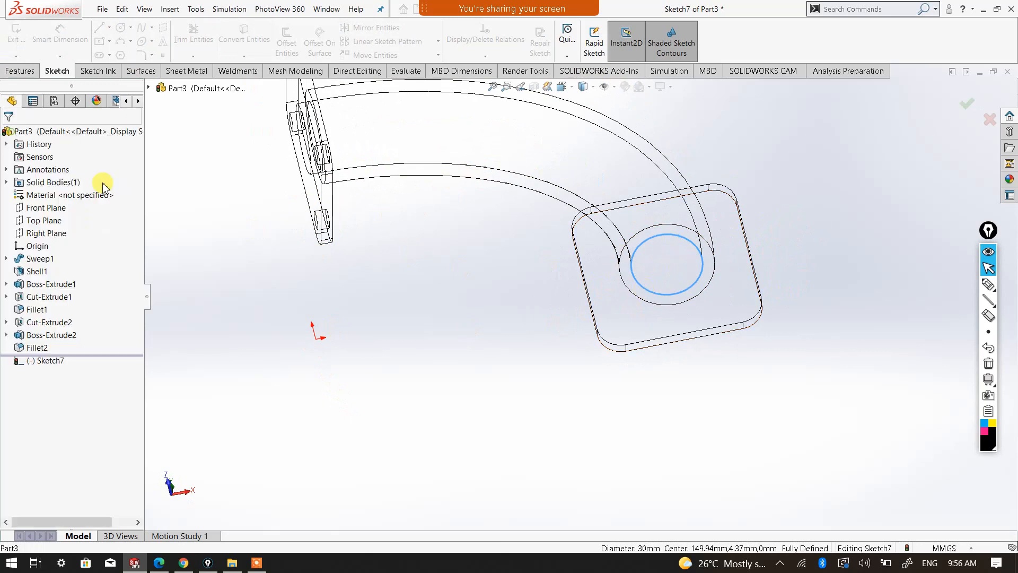
{"action": "left_click", "coordinate": [585, 87]}
{"action": "left_click", "coordinate": [584, 104]}
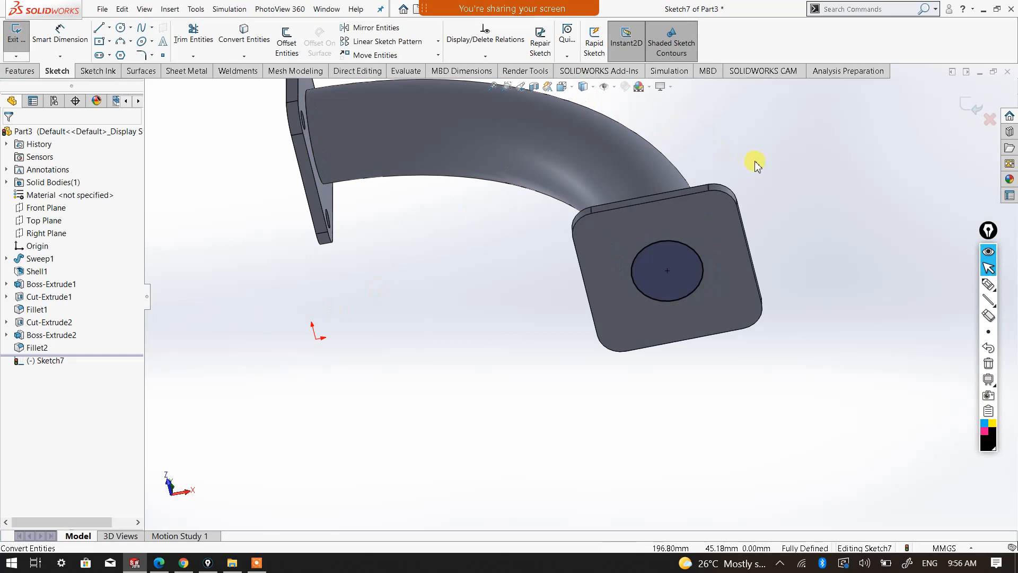
Cut the converted circle through the flange with an Up To Surface extruded cut ending at the flange's inner face.
{"action": "mouse_move", "coordinate": [750, 257]}
{"action": "middle_mouse_down"}
{"action": "mouse_move", "coordinate": [682, 292]}
{"action": "mouse_move", "coordinate": [683, 373]}
{"action": "mouse_move", "coordinate": [632, 335]}
{"action": "middle_mouse_up"}
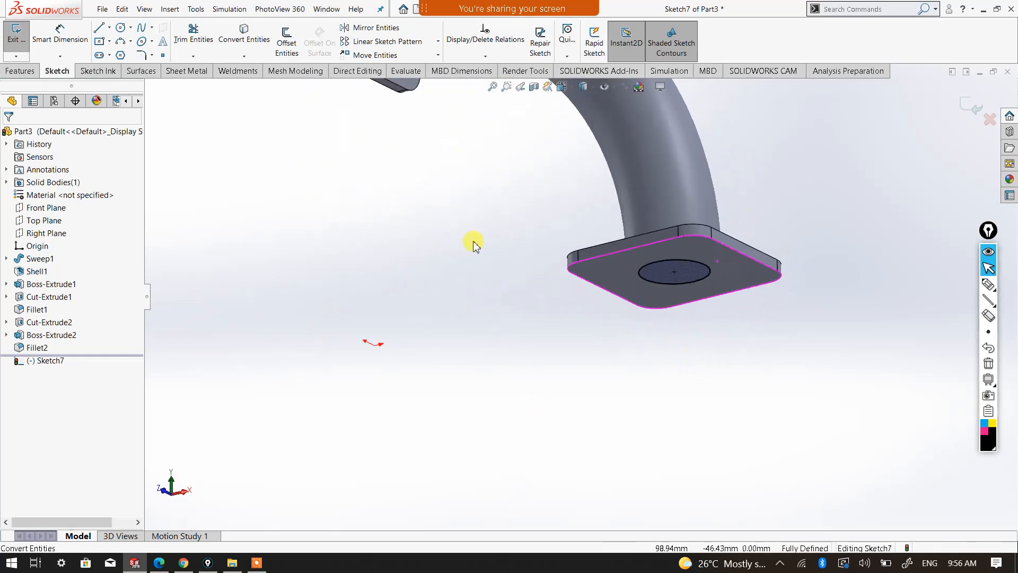
{"action": "scroll", "coordinate": [631, 331], "scroll_direction": "up", "scroll_amount": 1}
{"action": "left_click", "coordinate": [24, 72]}
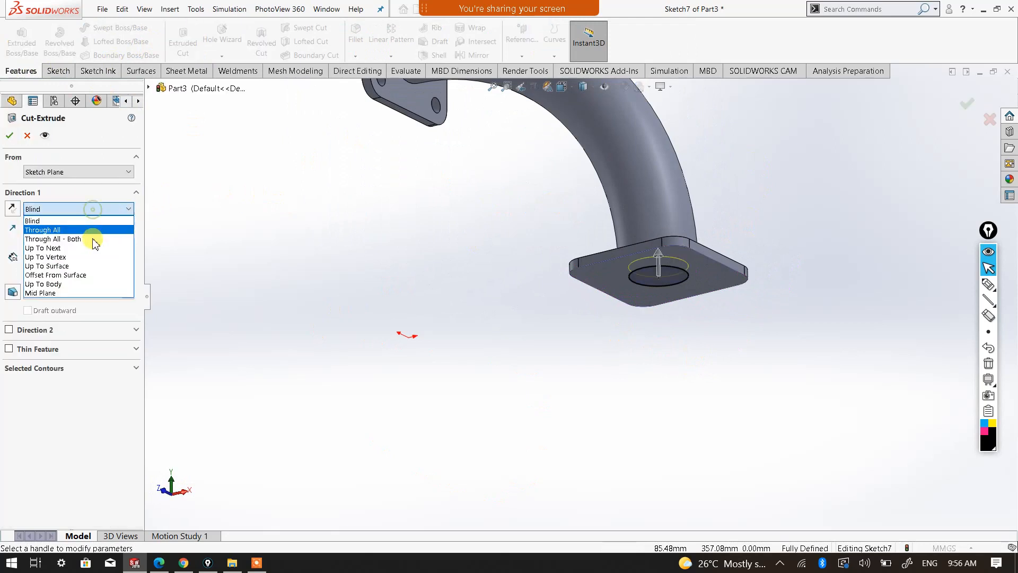
{"action": "left_click", "coordinate": [84, 266]}
{"action": "middle_click_drag", "start_coordinate": [530, 255], "coordinate": [666, 250]}
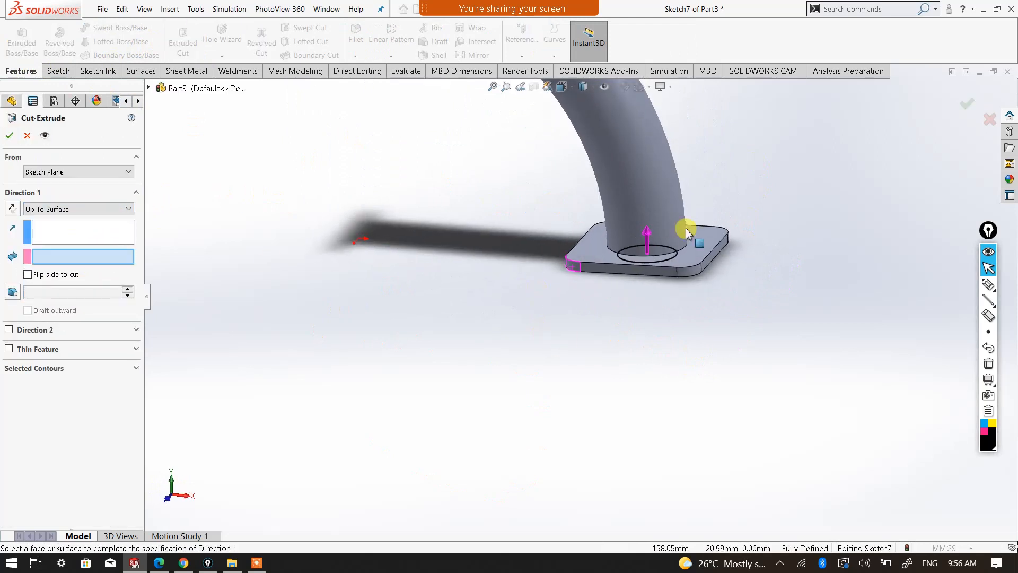
{"action": "left_click", "coordinate": [705, 235]}
{"action": "left_click", "coordinate": [10, 137]}
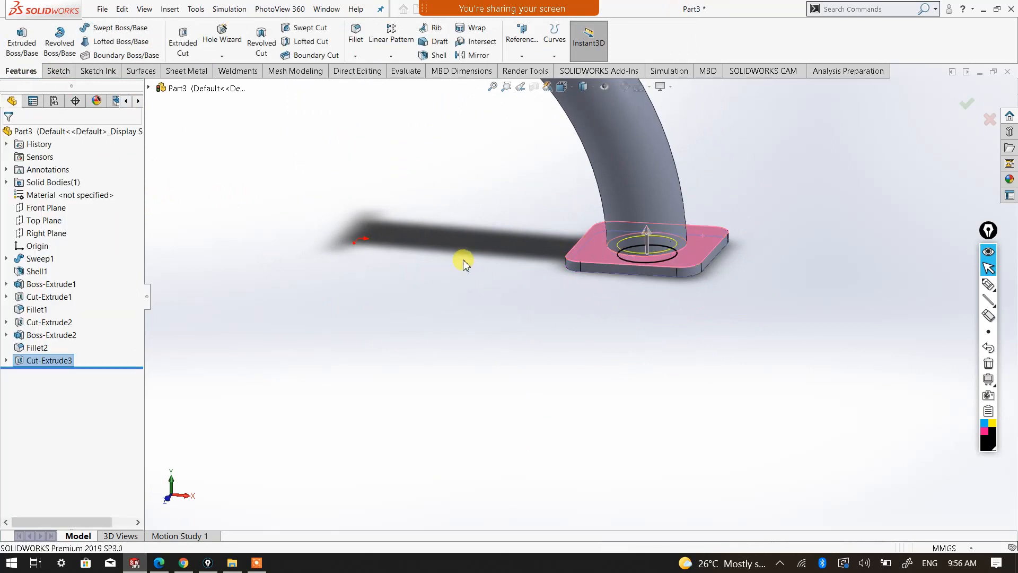
On the flange's outer face, sketch a circle about 8 mm in diameter near the upper corner closest to the other flange.
{"action": "mouse_move", "coordinate": [675, 286]}
{"action": "middle_mouse_down"}
{"action": "mouse_move", "coordinate": [689, 220]}
{"action": "mouse_move", "coordinate": [682, 150]}
{"action": "middle_mouse_up"}
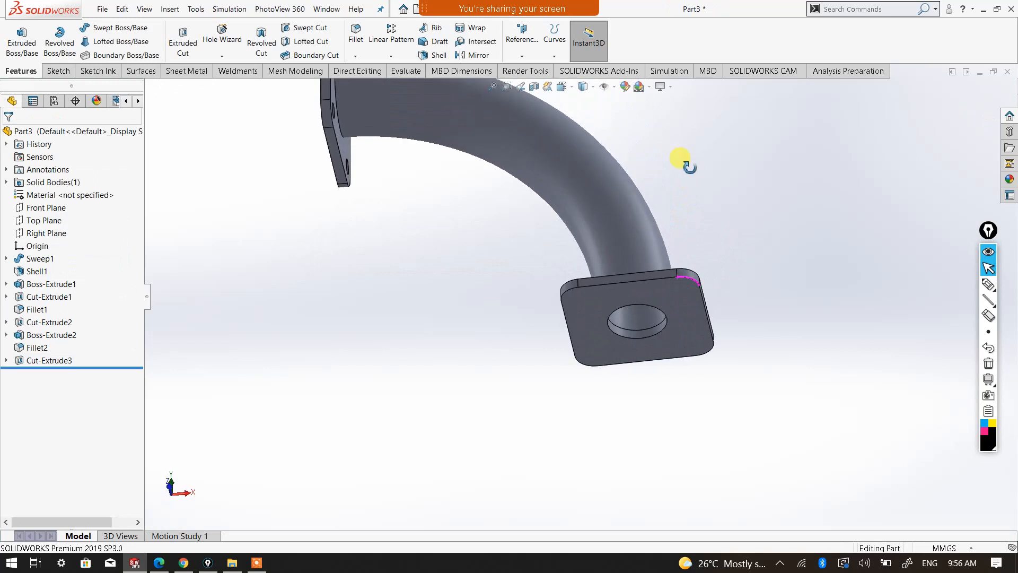
{"action": "left_click", "coordinate": [686, 314]}
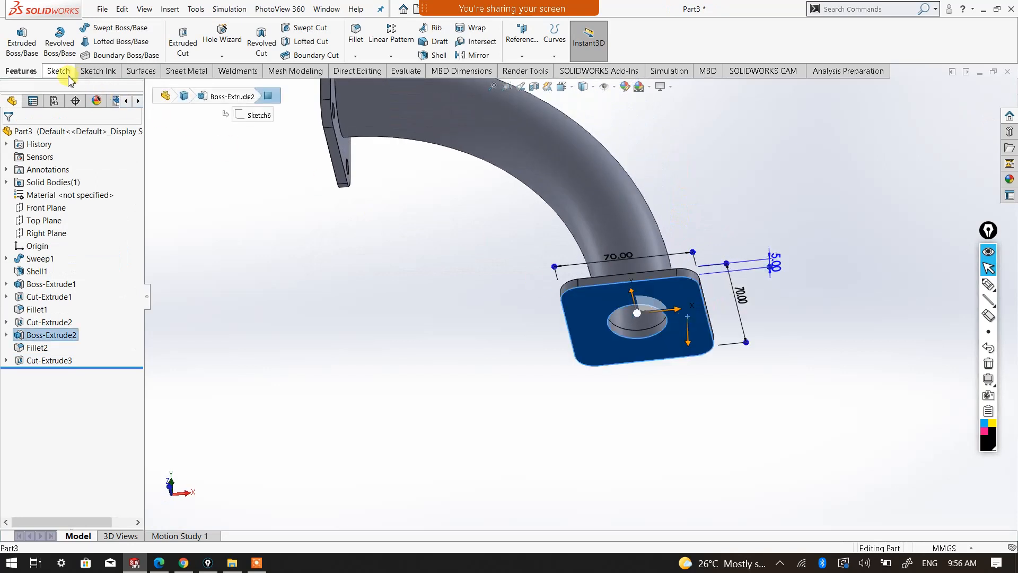
{"action": "left_click", "coordinate": [51, 70]}
{"action": "left_click", "coordinate": [16, 35]}
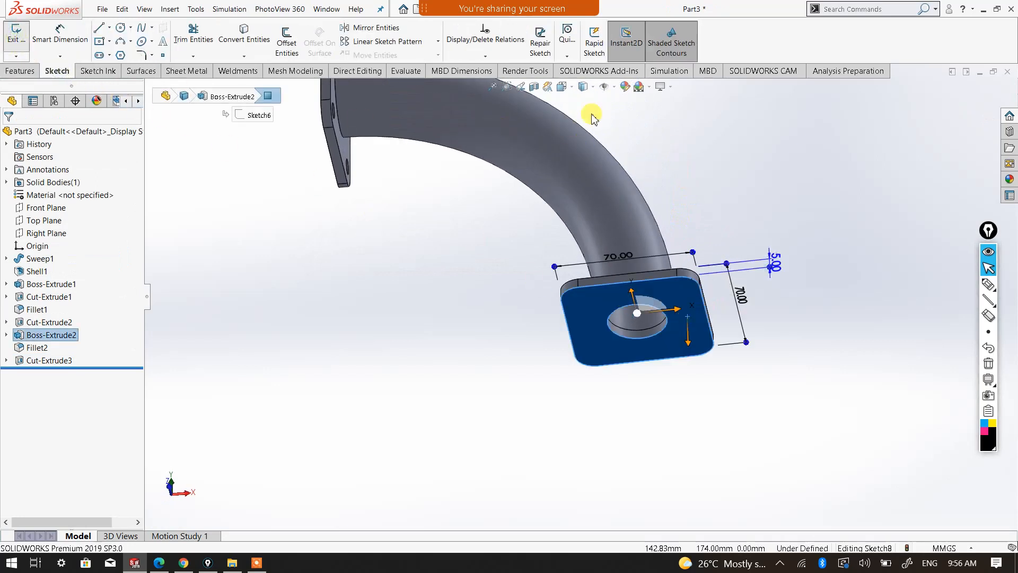
{"action": "left_click", "coordinate": [562, 87]}
{"action": "left_click", "coordinate": [623, 144]}
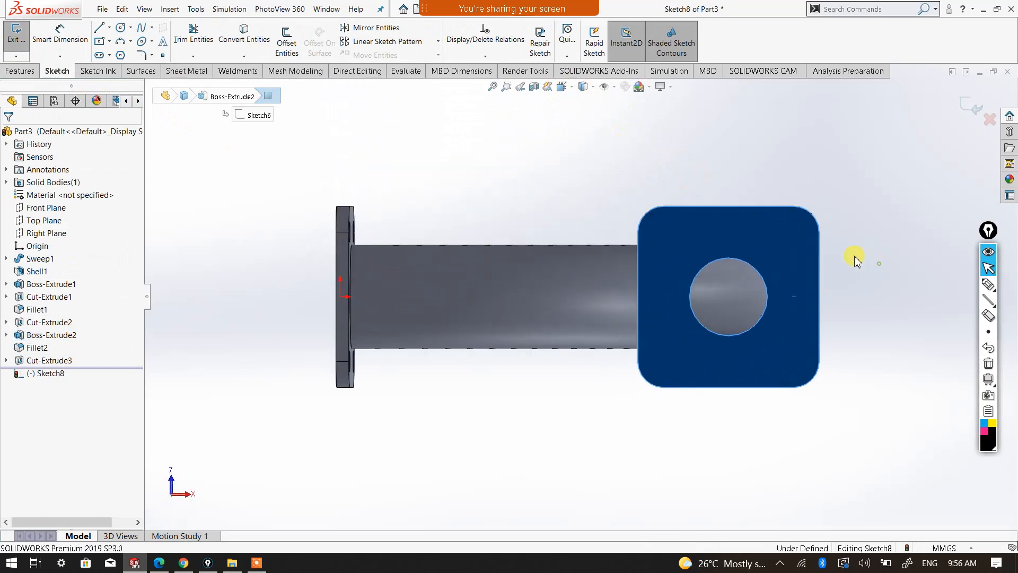
{"action": "left_click", "coordinate": [121, 27]}
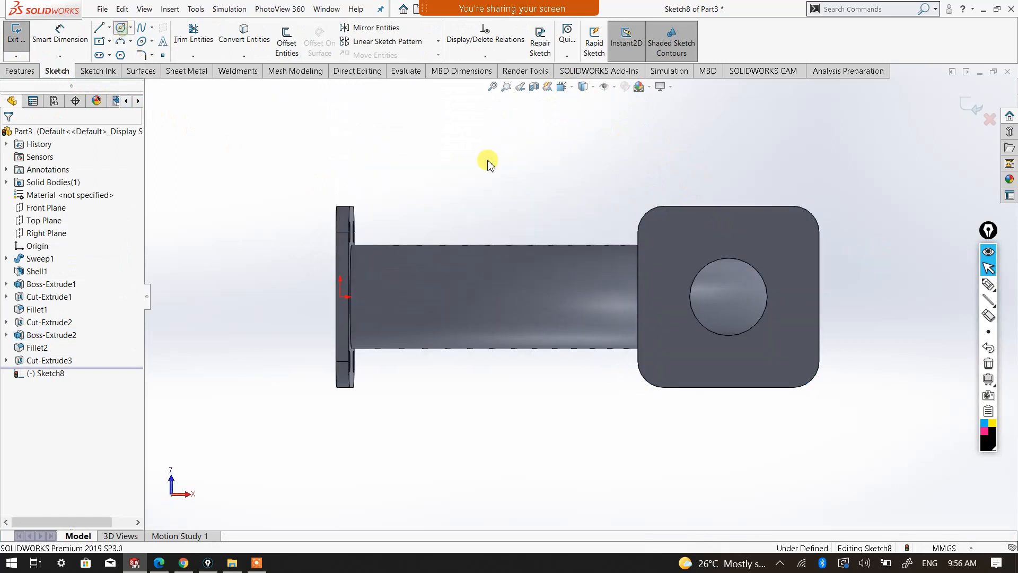
{"action": "left_click", "coordinate": [666, 234]}
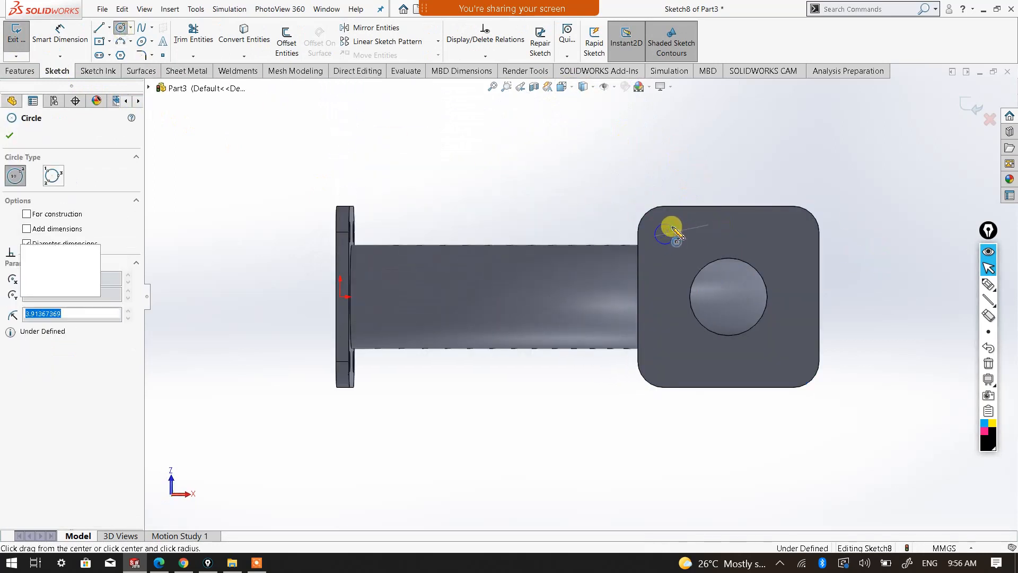
Dimension the small circle's diameter and set it to 8 mm.
{"action": "right_click", "coordinate": [662, 232]}
{"action": "left_click", "coordinate": [806, 164]}
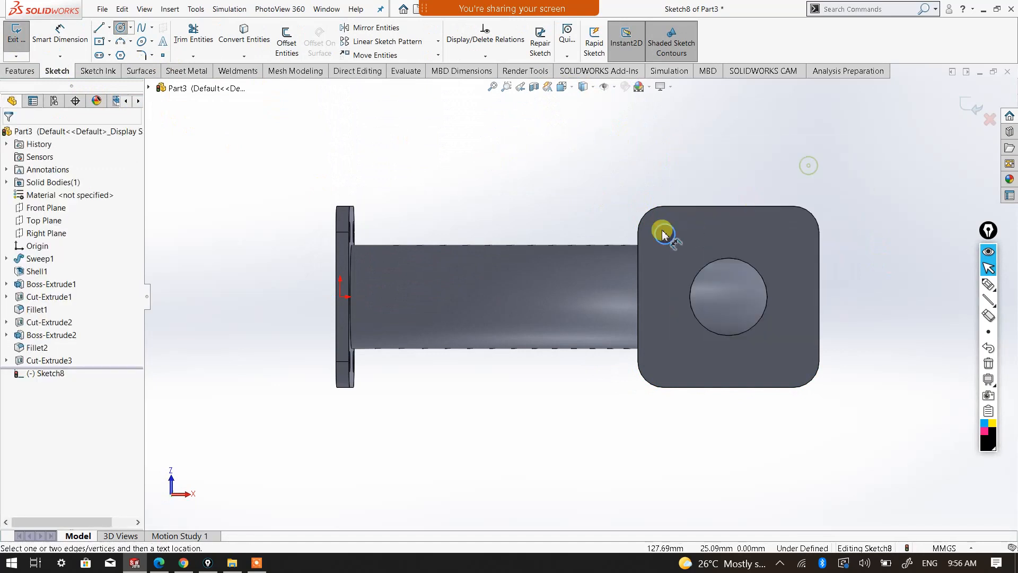
{"action": "left_click", "coordinate": [658, 233]}
{"action": "left_click", "coordinate": [586, 200]}
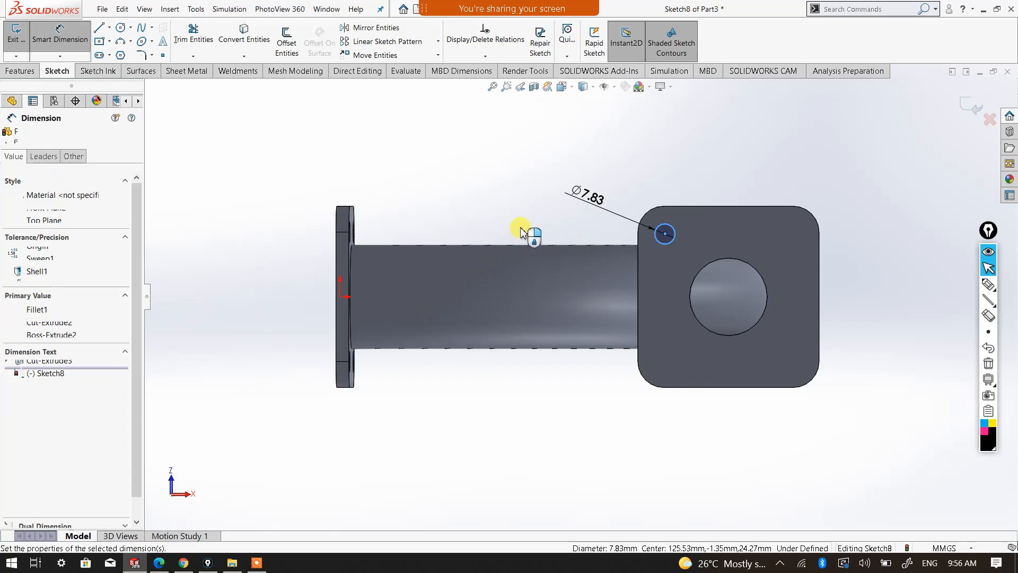
{"action": "type", "text": "8"}
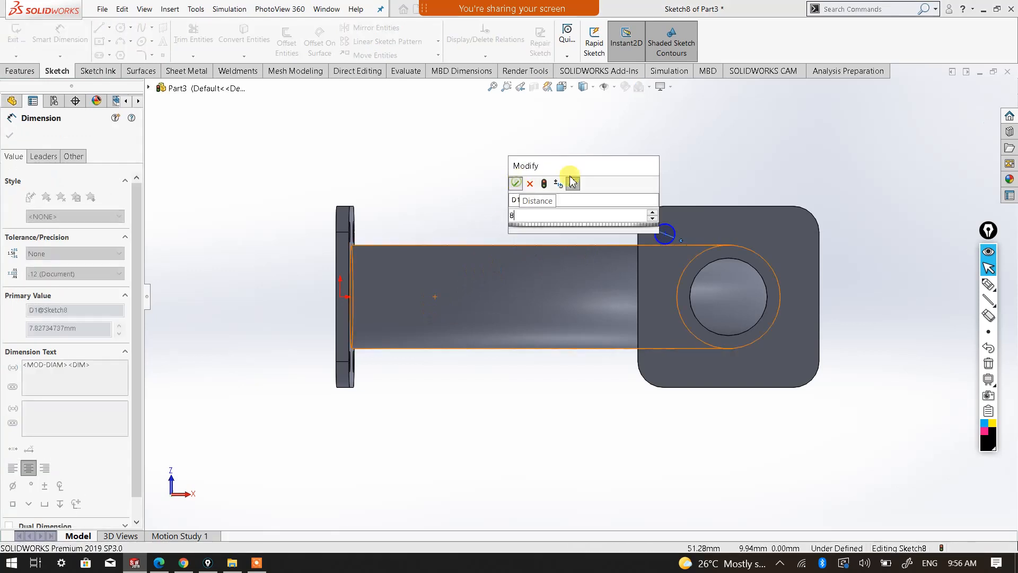
{"action": "left_click", "coordinate": [519, 183]}
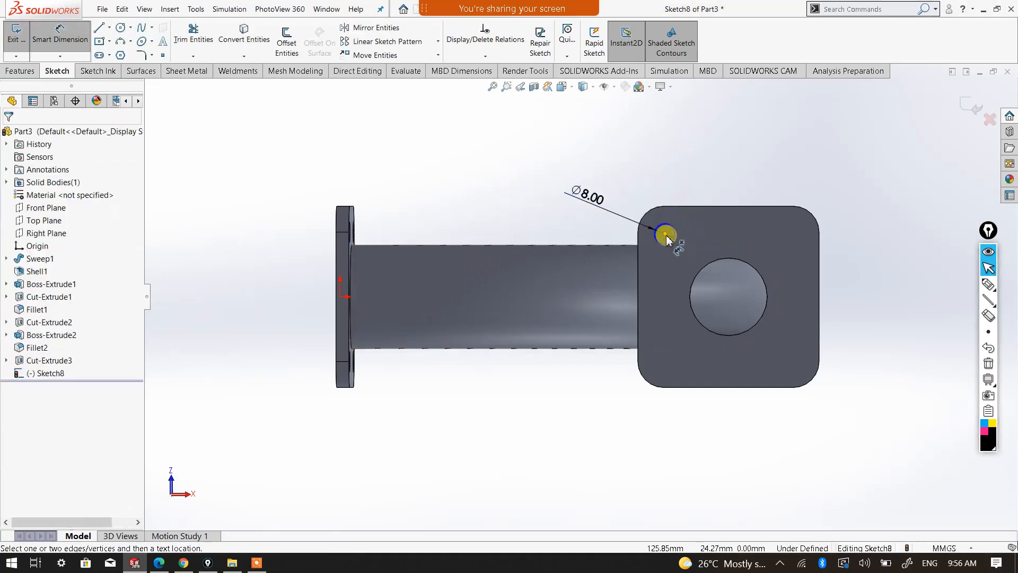
Dimension the small circle's center 10 mm from the flange's side edge nearest the other flange.
{"action": "left_click", "coordinate": [640, 253]}
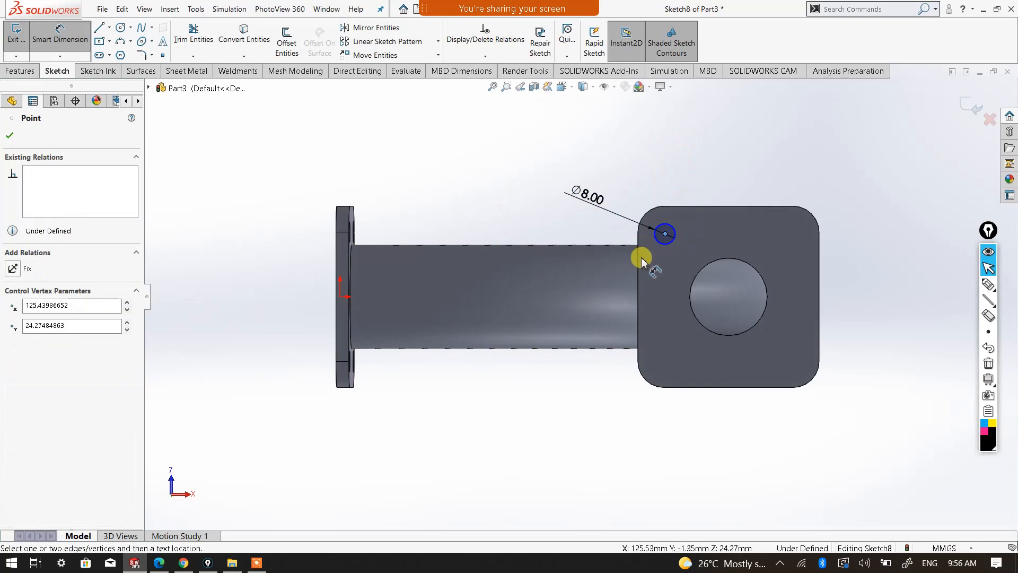
{"action": "left_click", "coordinate": [638, 257]}
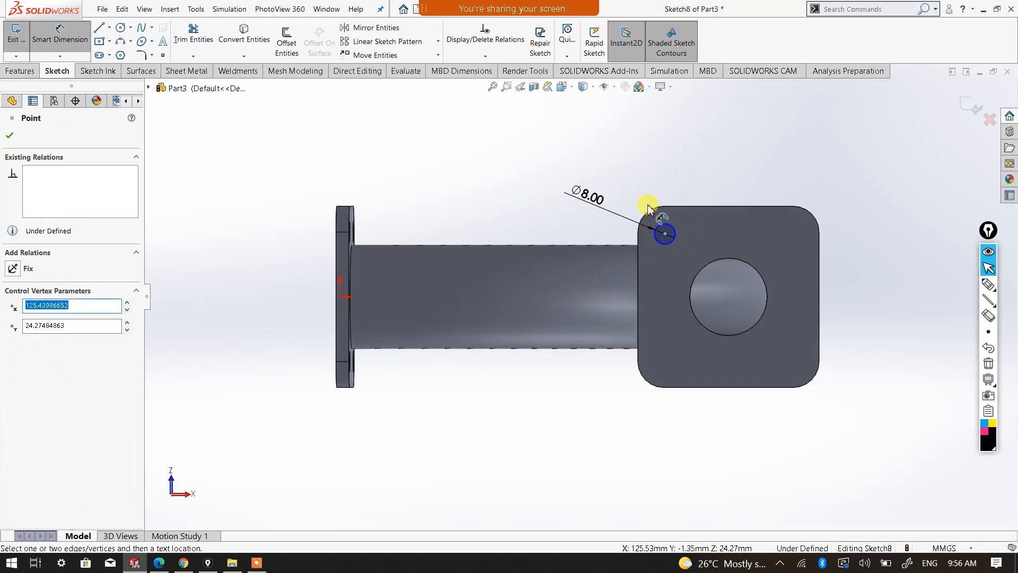
{"action": "left_click", "coordinate": [640, 242]}
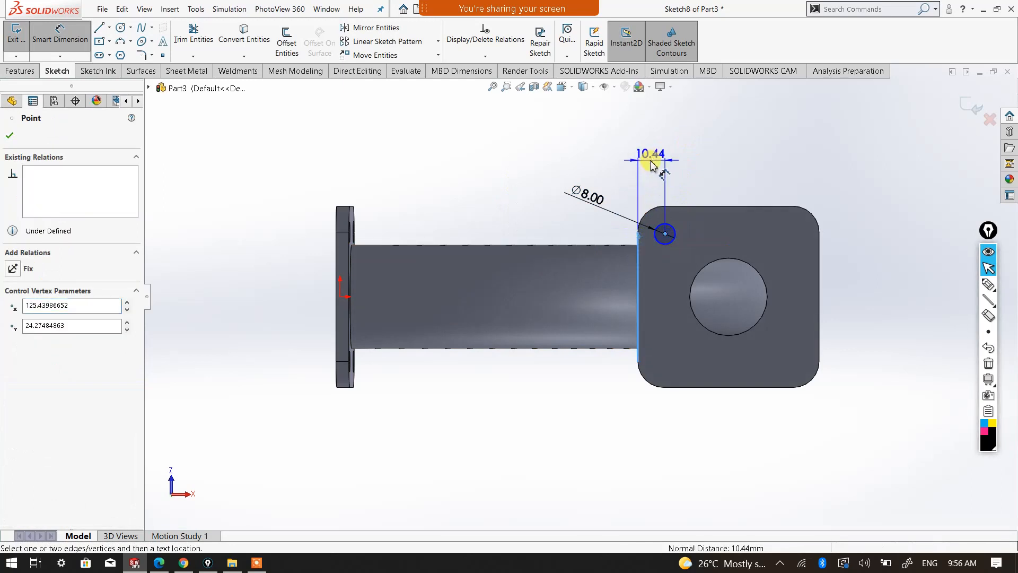
{"action": "left_click", "coordinate": [651, 162]}
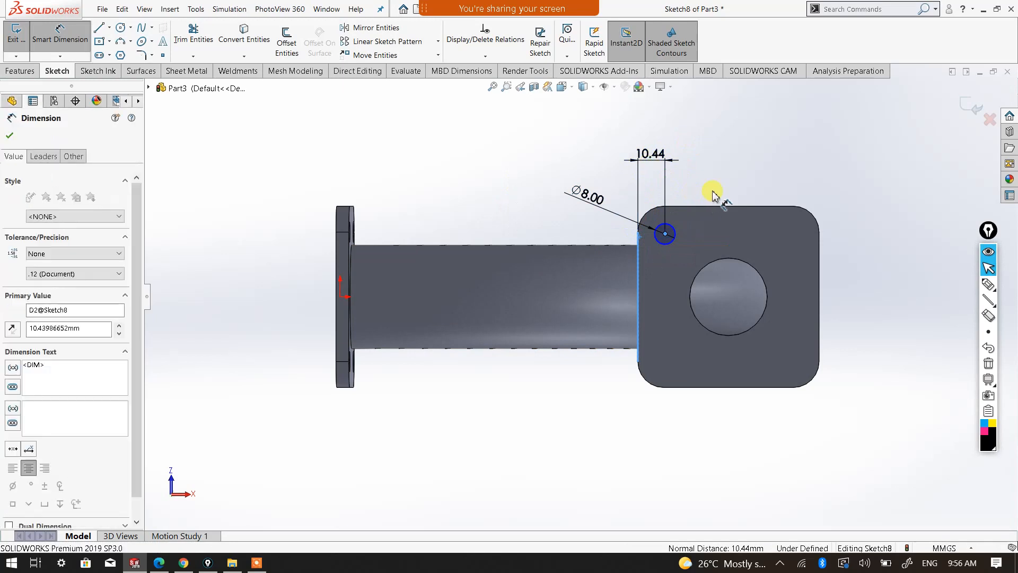
{"action": "type", "text": "10"}
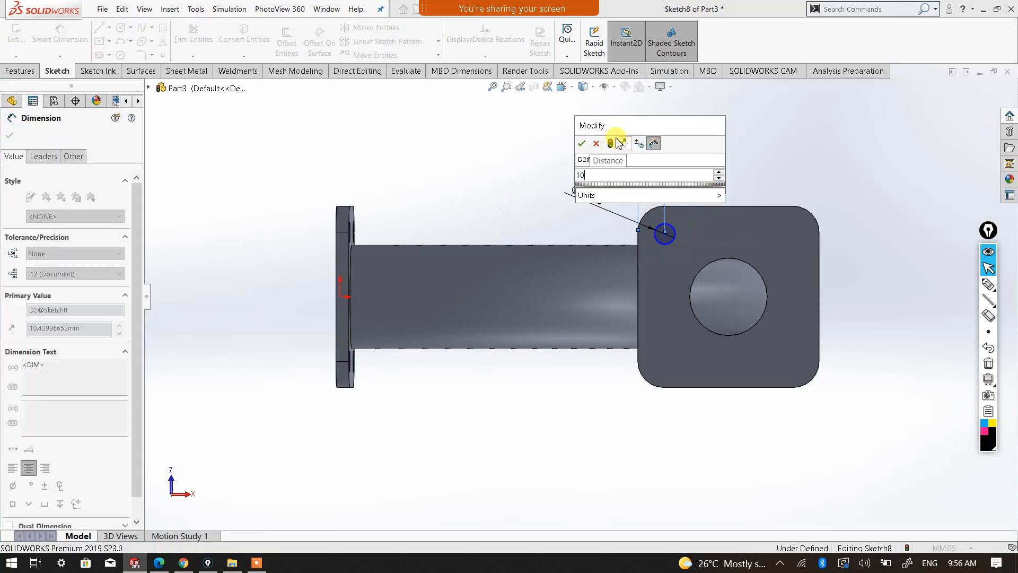
{"action": "left_click", "coordinate": [584, 144]}
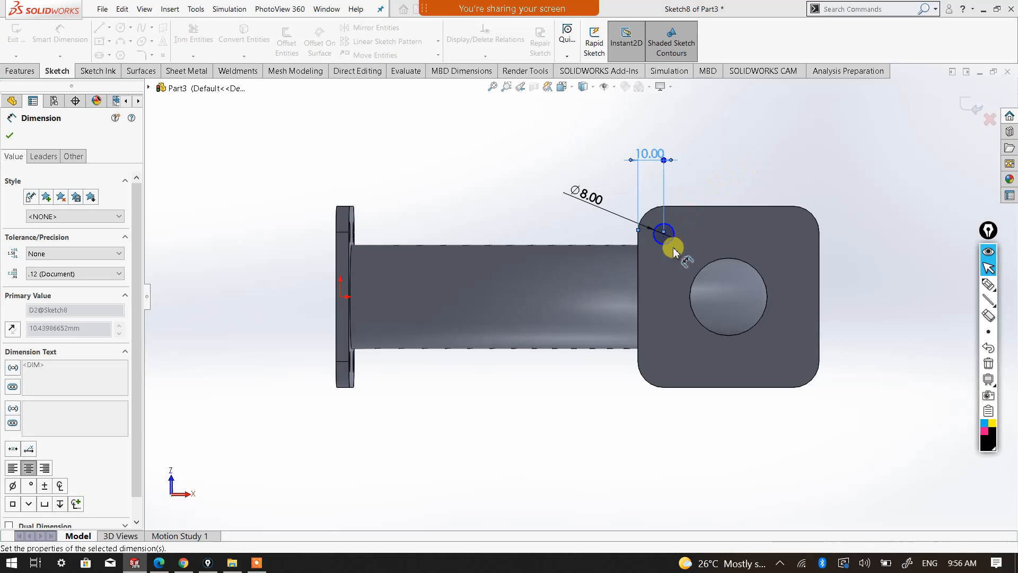
Dimension the small circle's center 10 mm from the flange's upper edge.
{"action": "left_click", "coordinate": [664, 233]}
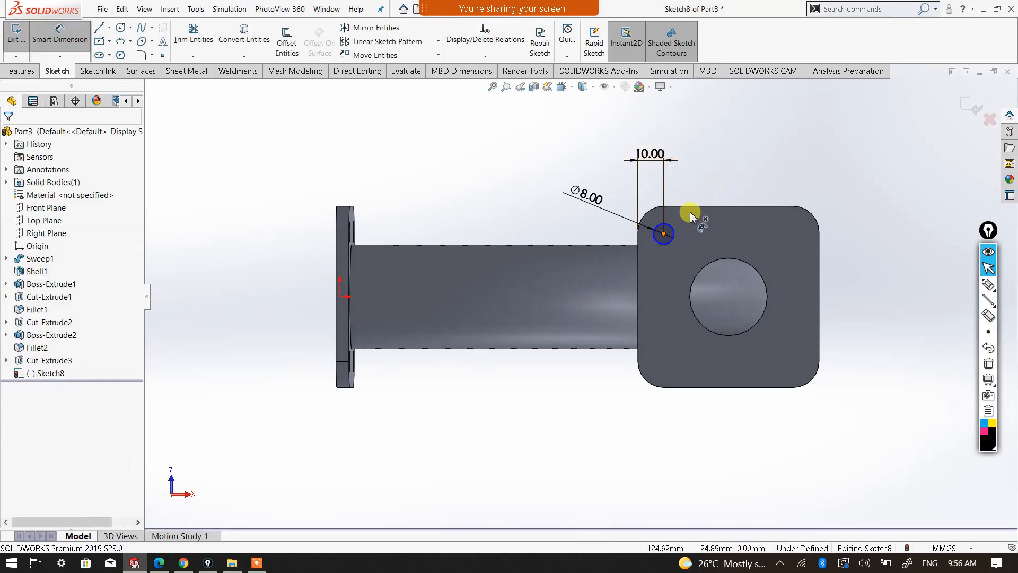
{"action": "left_click", "coordinate": [696, 208]}
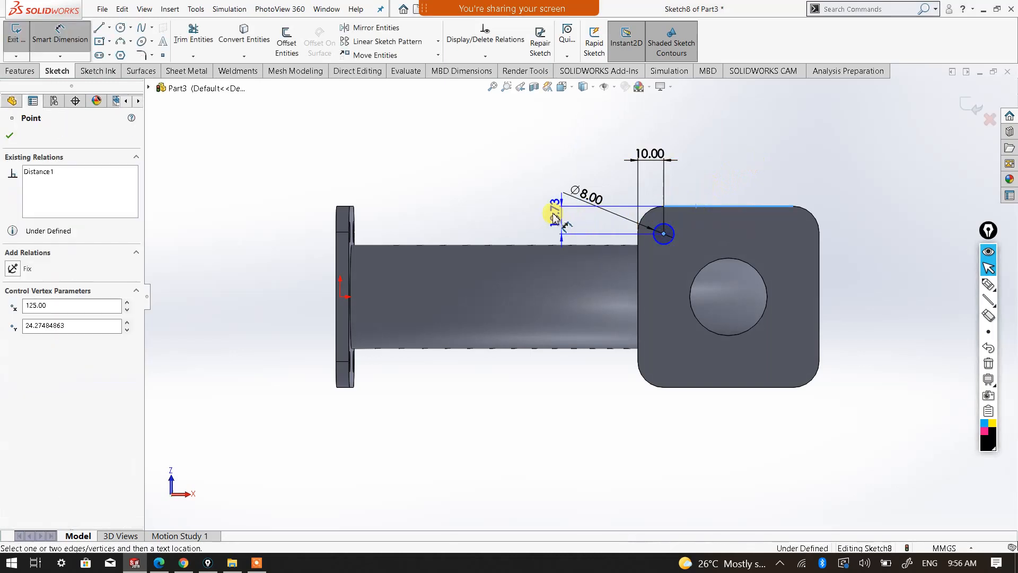
{"action": "left_click", "coordinate": [544, 212]}
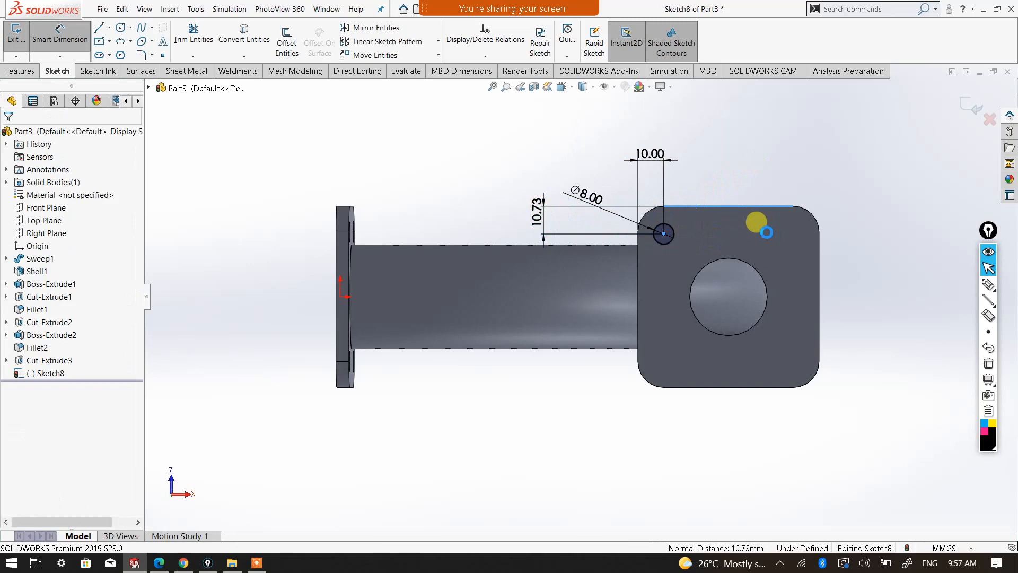
{"action": "type", "text": "10"}
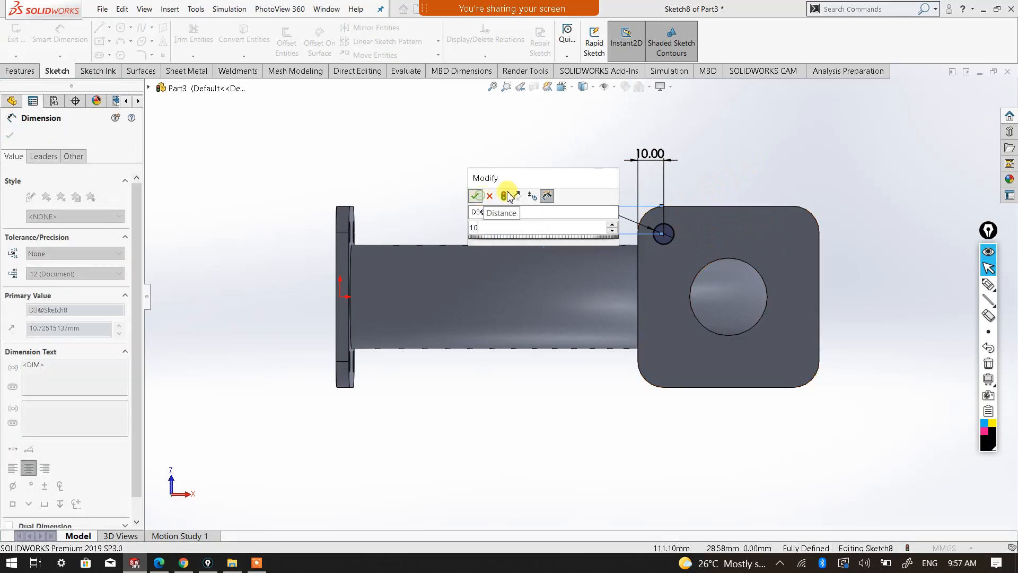
{"action": "left_click", "coordinate": [480, 197]}
{"action": "right_click", "coordinate": [806, 130]}
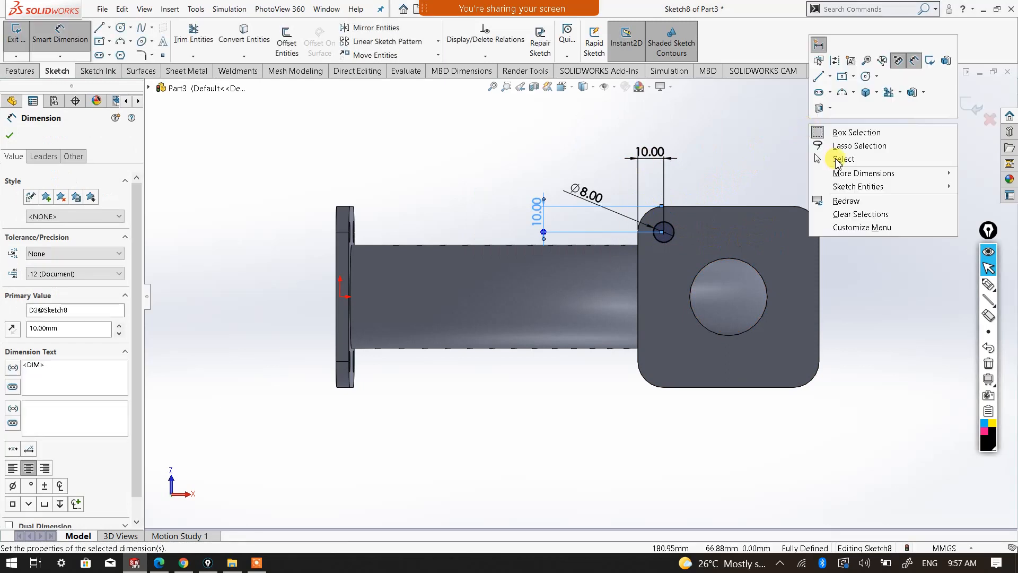
{"action": "left_click", "coordinate": [791, 158]}
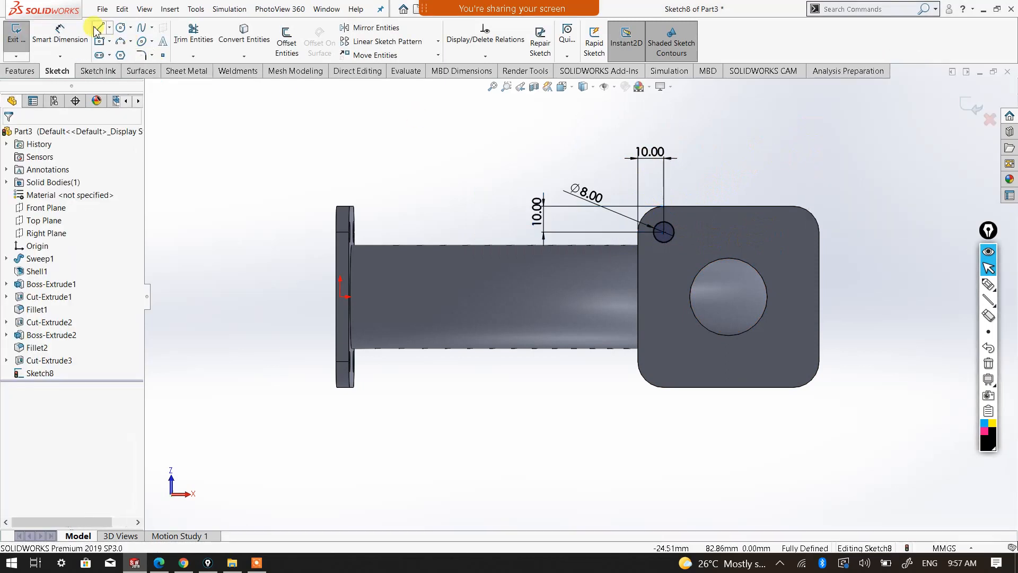
Draw a vertical construction line about 22 mm long upward from the midpoint of the flange's upper edge.
{"action": "left_click", "coordinate": [729, 205]}
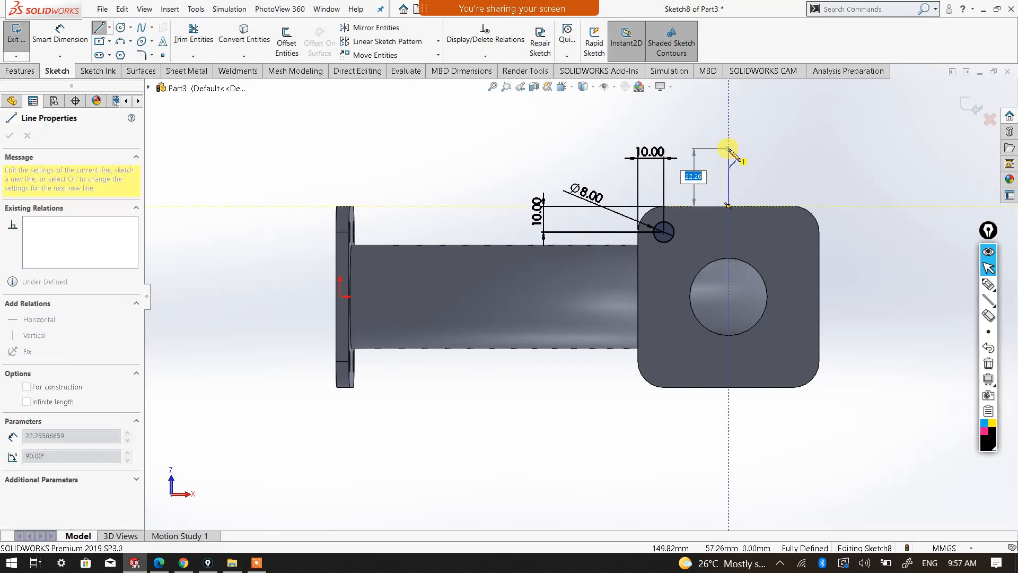
{"action": "right_click", "coordinate": [729, 149]}
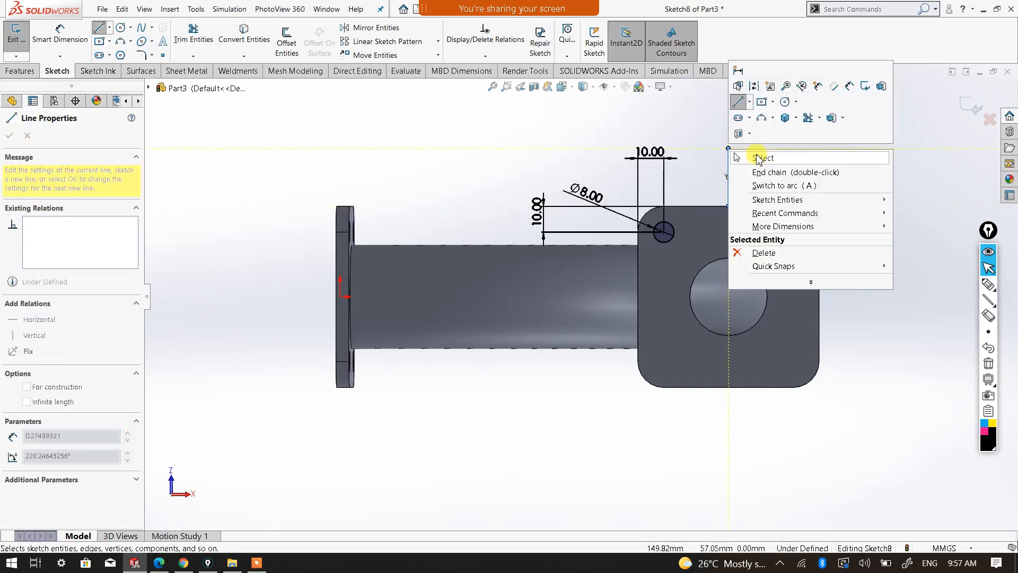
{"action": "left_click", "coordinate": [755, 88]}
{"action": "key", "text": "Escape"}
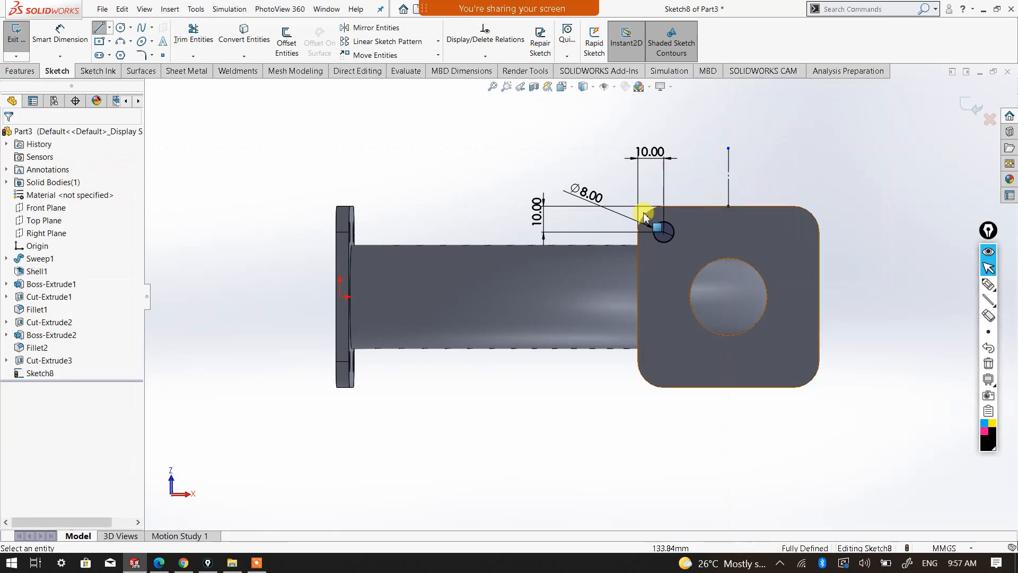
Mirror the 8 mm circle about the vertical construction line.
{"action": "left_click", "coordinate": [384, 28]}
{"action": "left_click", "coordinate": [670, 239]}
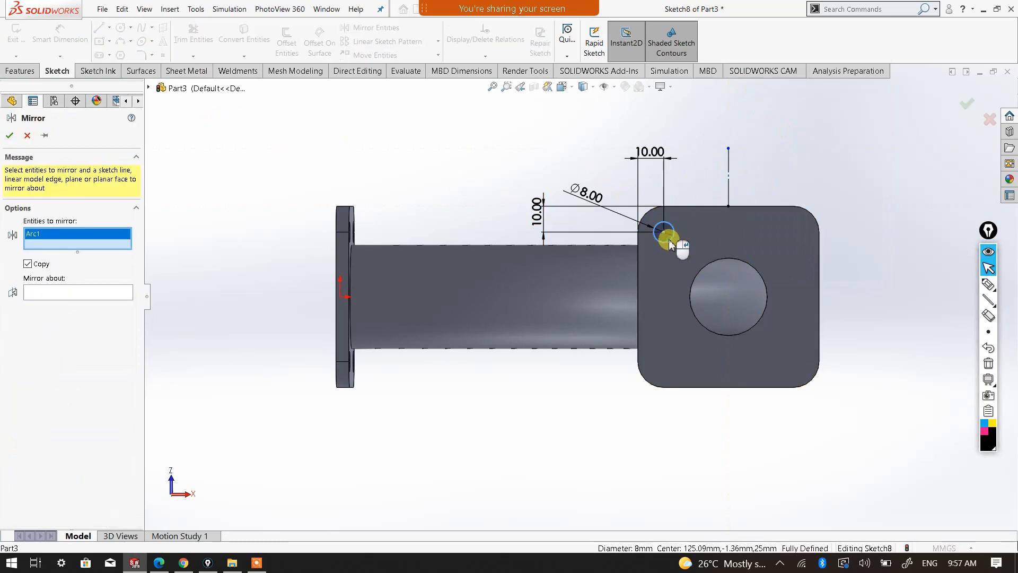
{"action": "left_click", "coordinate": [78, 295]}
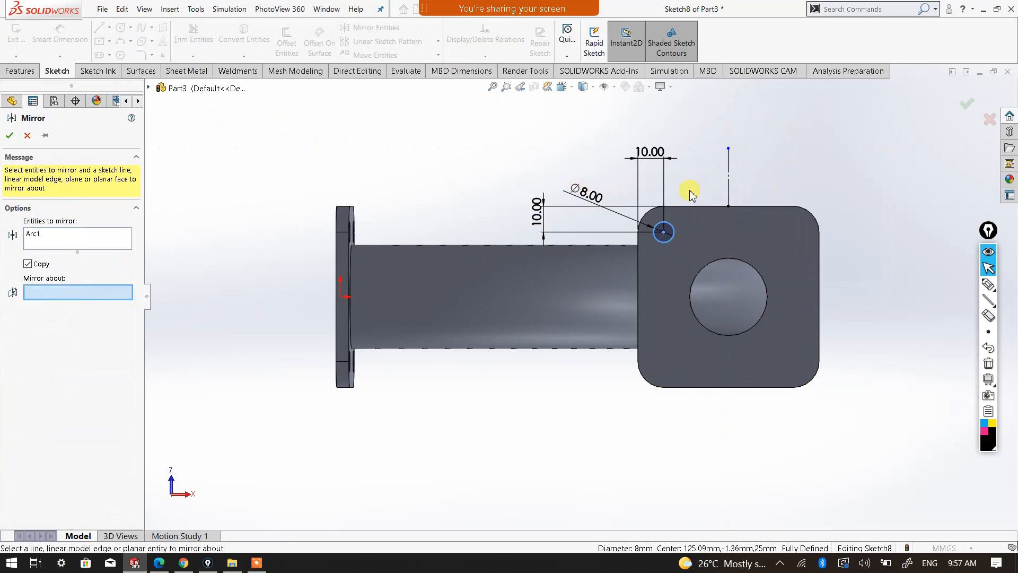
{"action": "left_click", "coordinate": [728, 183]}
{"action": "left_click", "coordinate": [9, 135]}
Draw a horizontal construction line about 26 mm long outward from the midpoint of the flange's side edge farthest from the other flange.
{"action": "left_click", "coordinate": [99, 28]}
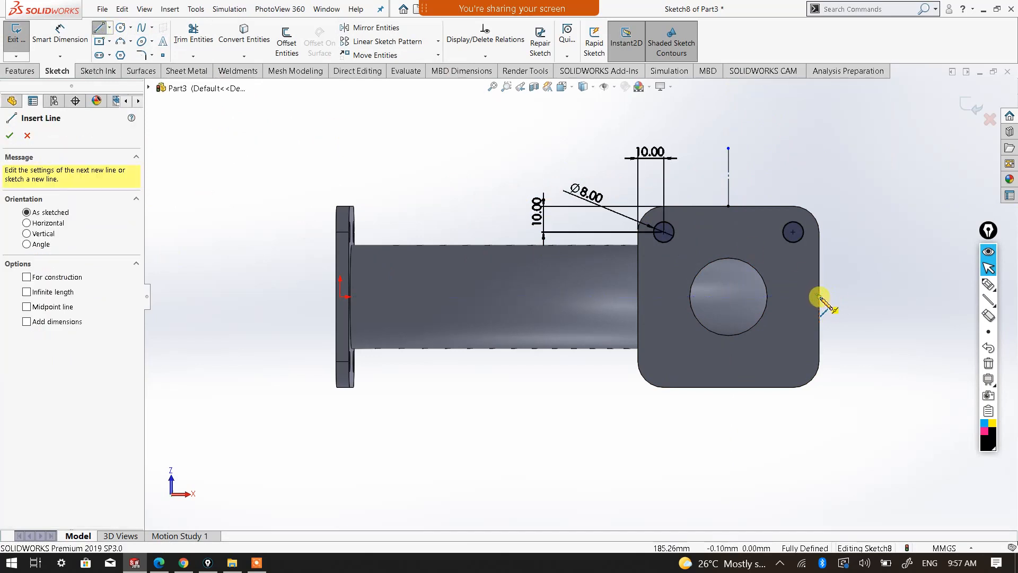
{"action": "left_click", "coordinate": [820, 297]}
{"action": "left_click", "coordinate": [888, 297]}
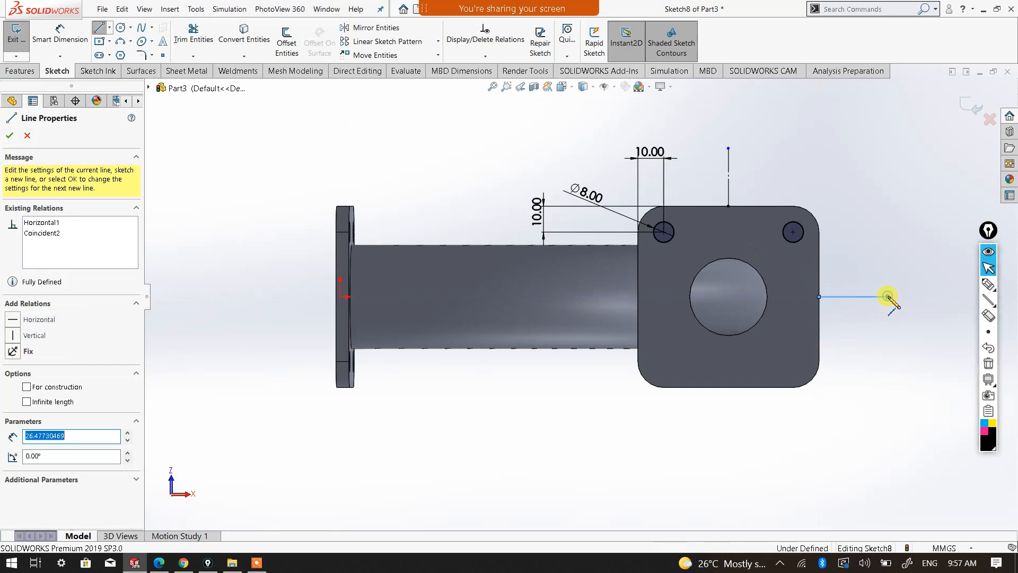
{"action": "right_click", "coordinate": [887, 296]}
{"action": "left_click", "coordinate": [880, 237]}
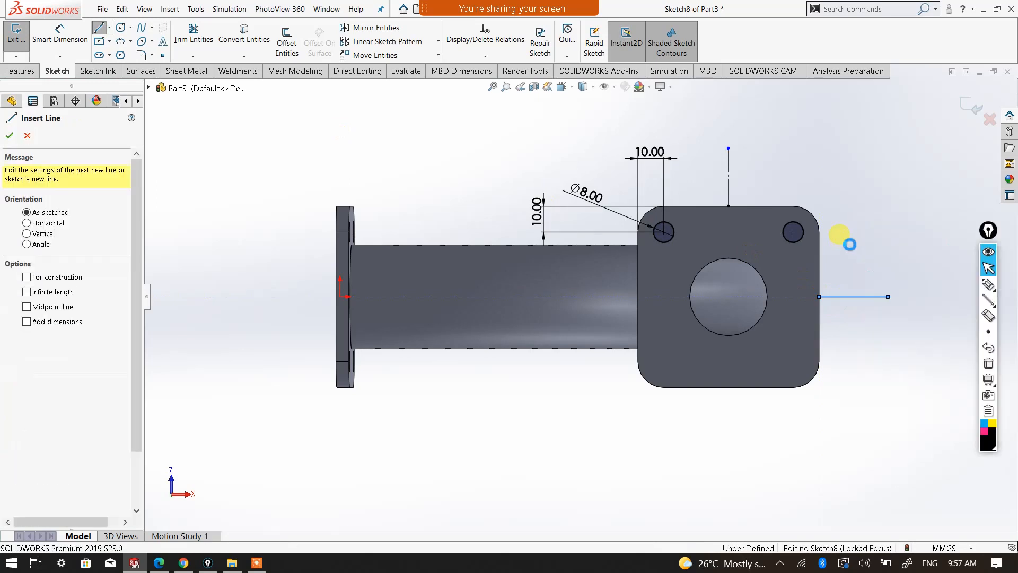
{"action": "key", "text": "Escape"}
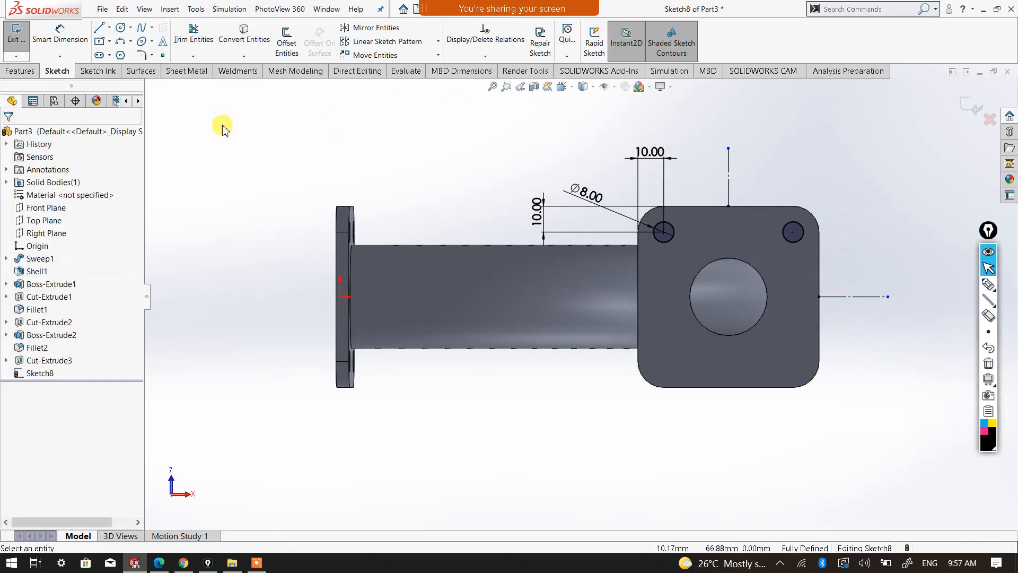
Mirror the two upper 8 mm circles about the horizontal construction line.
{"action": "left_click", "coordinate": [371, 28]}
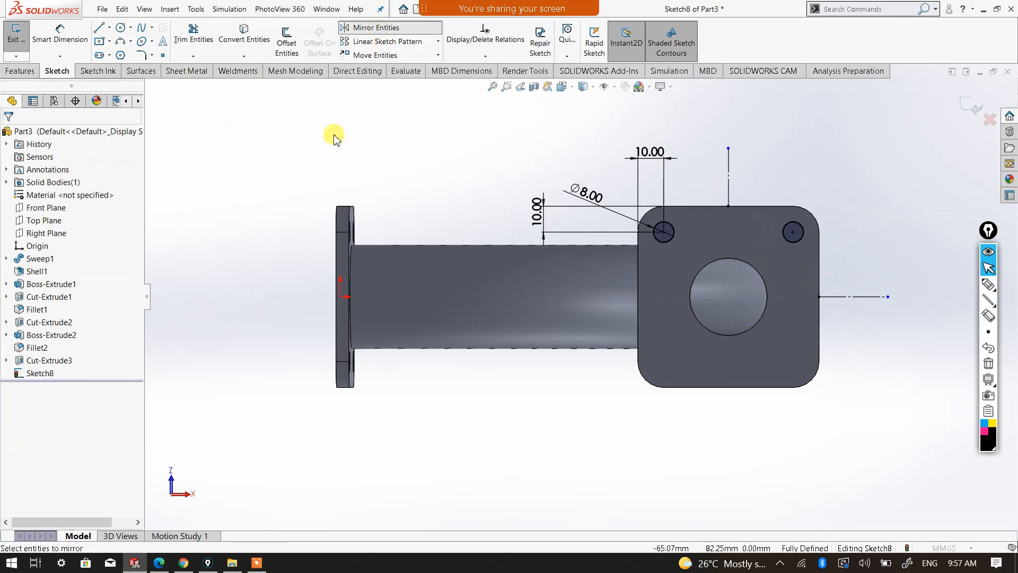
{"action": "left_click", "coordinate": [671, 239]}
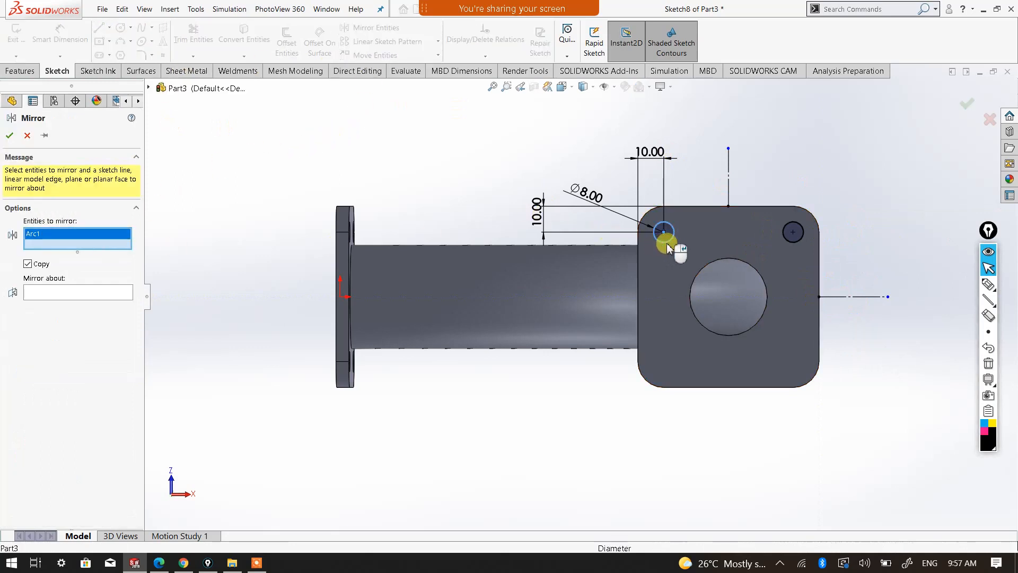
{"action": "left_click", "coordinate": [792, 233]}
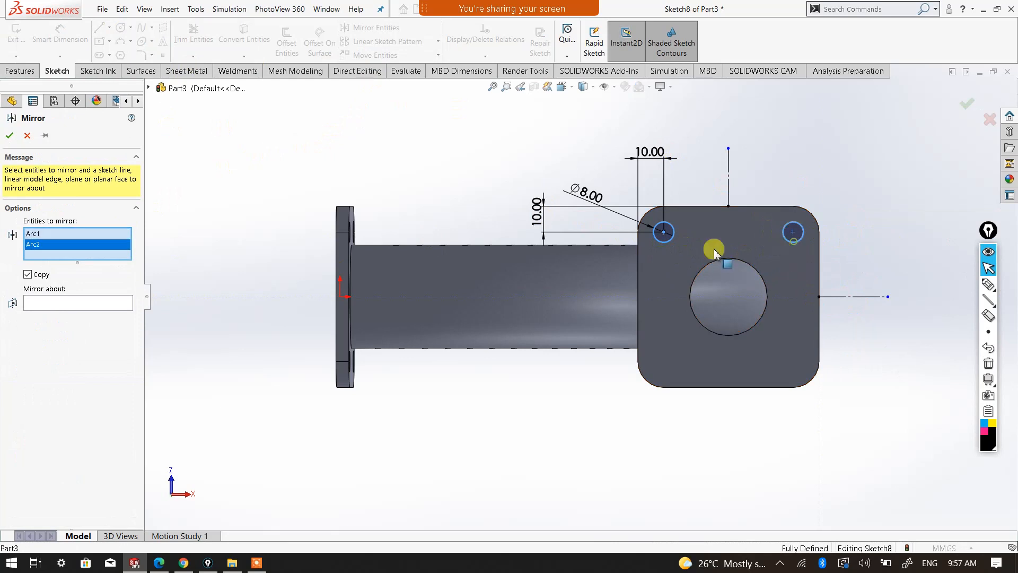
{"action": "left_click", "coordinate": [77, 304]}
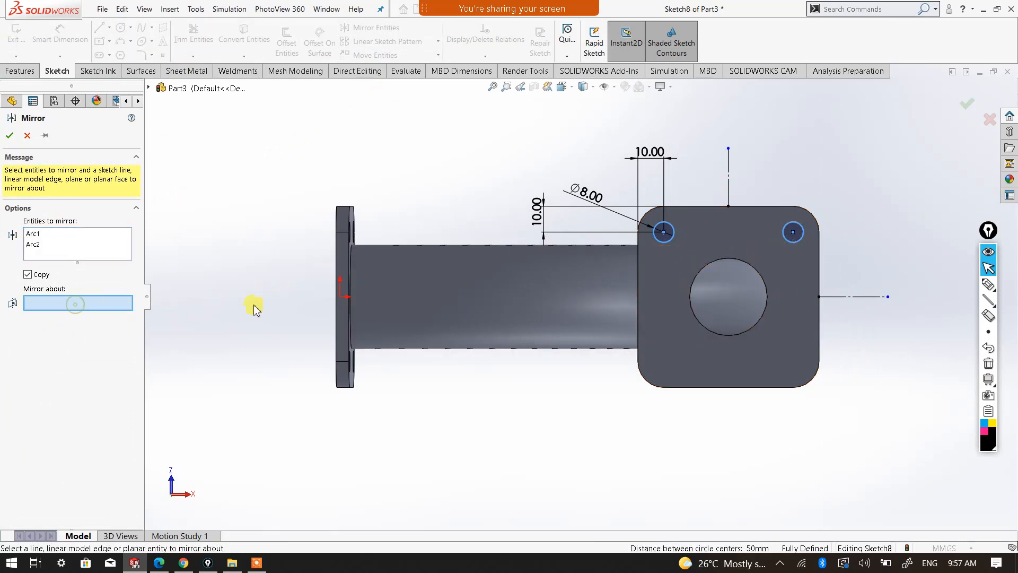
{"action": "left_click", "coordinate": [861, 298]}
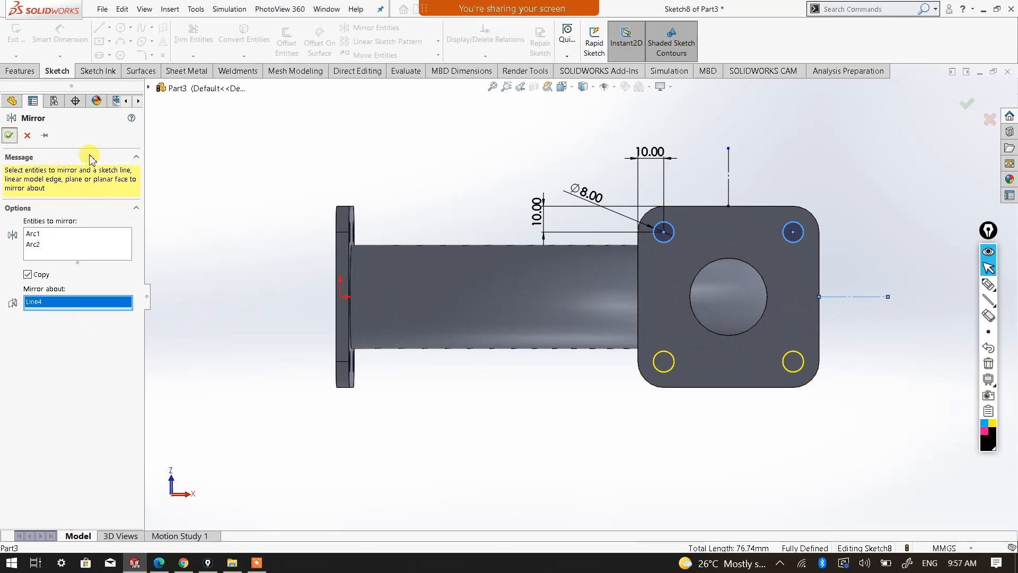
{"action": "left_click", "coordinate": [10, 136]}
Cut the four 8 mm circles through the flange with an Up To Surface extruded cut ending at the flange's inner face.
{"action": "mouse_move", "coordinate": [489, 240]}
{"action": "middle_mouse_down"}
{"action": "mouse_move", "coordinate": [428, 268]}
{"action": "mouse_move", "coordinate": [440, 318]}
{"action": "mouse_move", "coordinate": [341, 257]}
{"action": "middle_mouse_up"}
{"action": "left_click", "coordinate": [22, 71]}
{"action": "left_click", "coordinate": [191, 45]}
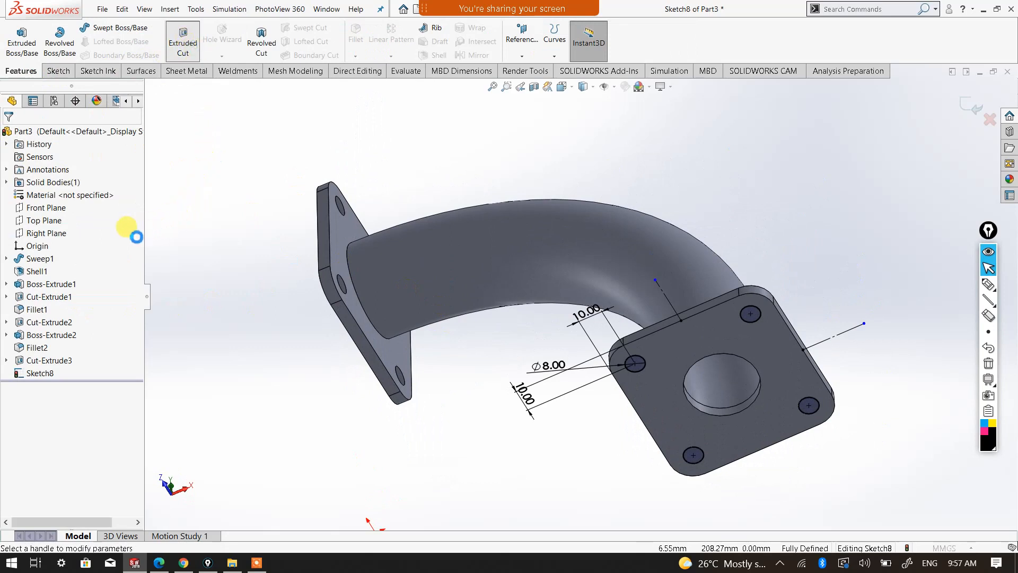
{"action": "left_click", "coordinate": [82, 209]}
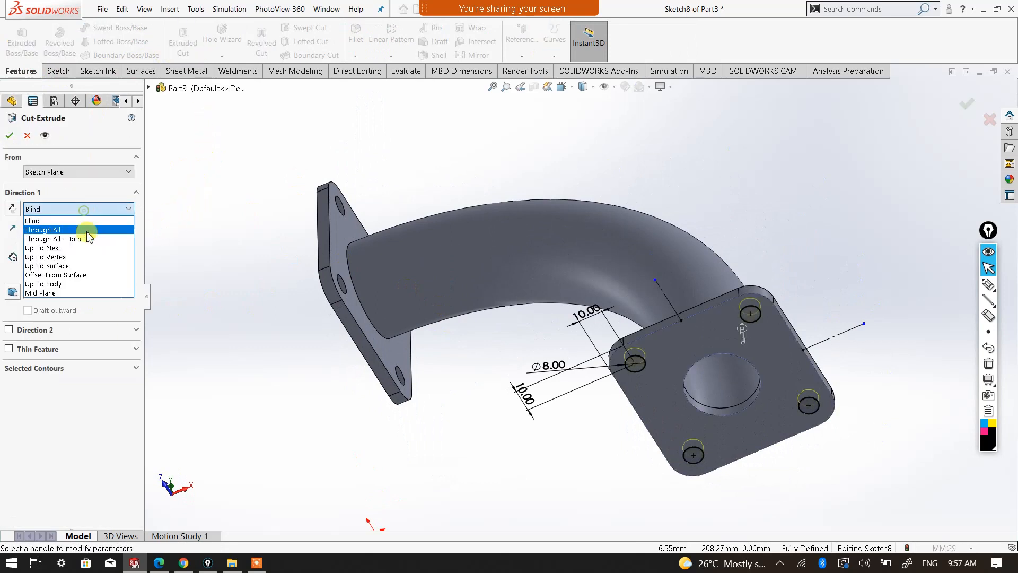
{"action": "left_click", "coordinate": [87, 268]}
{"action": "middle_click_drag", "start_coordinate": [643, 268], "coordinate": [673, 440]}
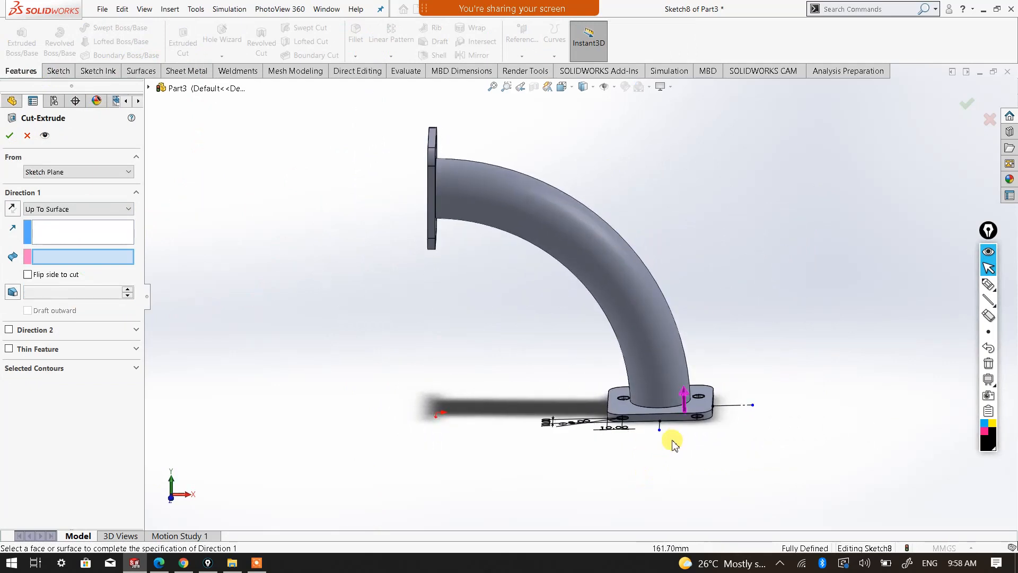
{"action": "scroll", "coordinate": [659, 405], "scroll_direction": "down", "scroll_amount": 3}
{"action": "middle_click_drag", "start_coordinate": [658, 405], "coordinate": [643, 368]}
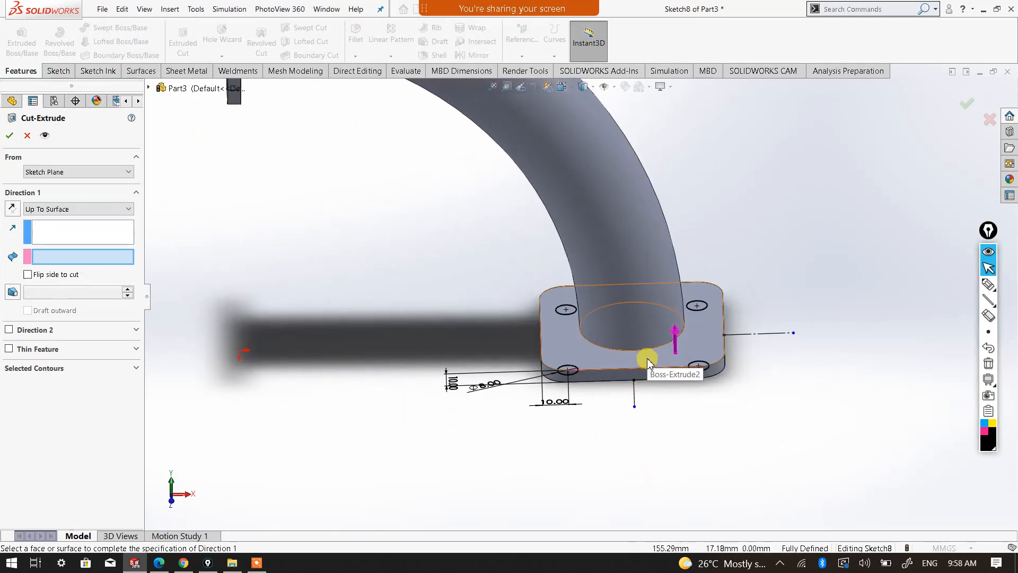
{"action": "left_click", "coordinate": [648, 361]}
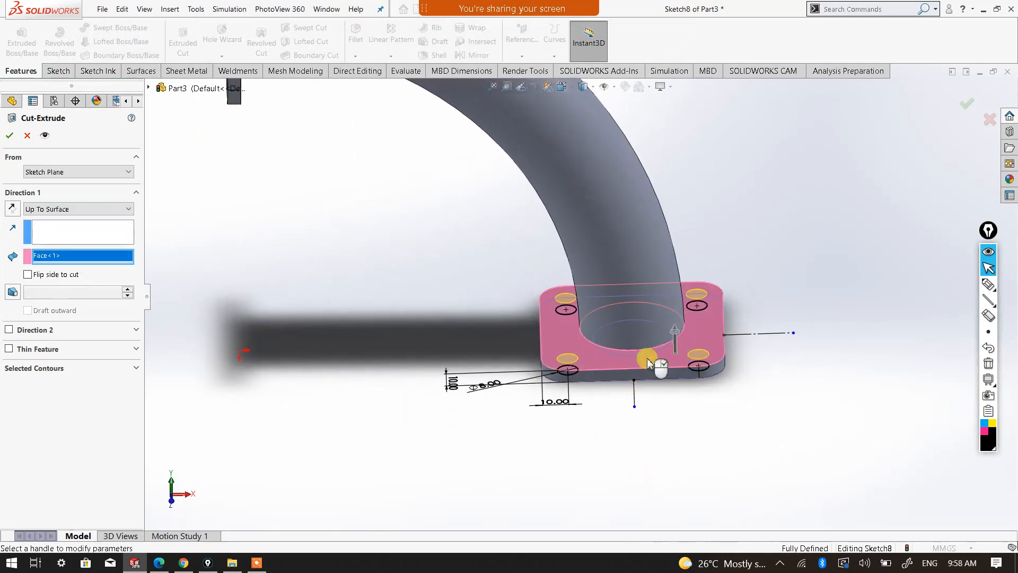
{"action": "left_click", "coordinate": [10, 136]}
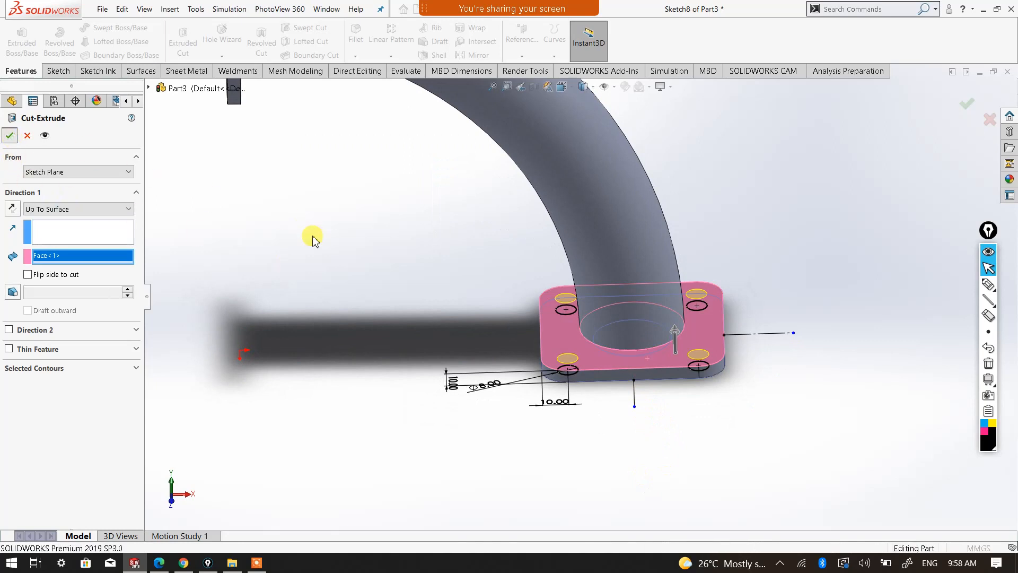
{"action": "left_click", "coordinate": [313, 236]}
{"action": "scroll", "coordinate": [483, 291], "scroll_direction": "up", "scroll_amount": 3}
{"action": "middle_click_drag", "start_coordinate": [487, 290], "coordinate": [393, 293]}
{"action": "middle_click_drag", "start_coordinate": [487, 340], "coordinate": [546, 341]}
{"action": "middle_click_drag", "start_coordinate": [501, 310], "coordinate": [459, 325]}
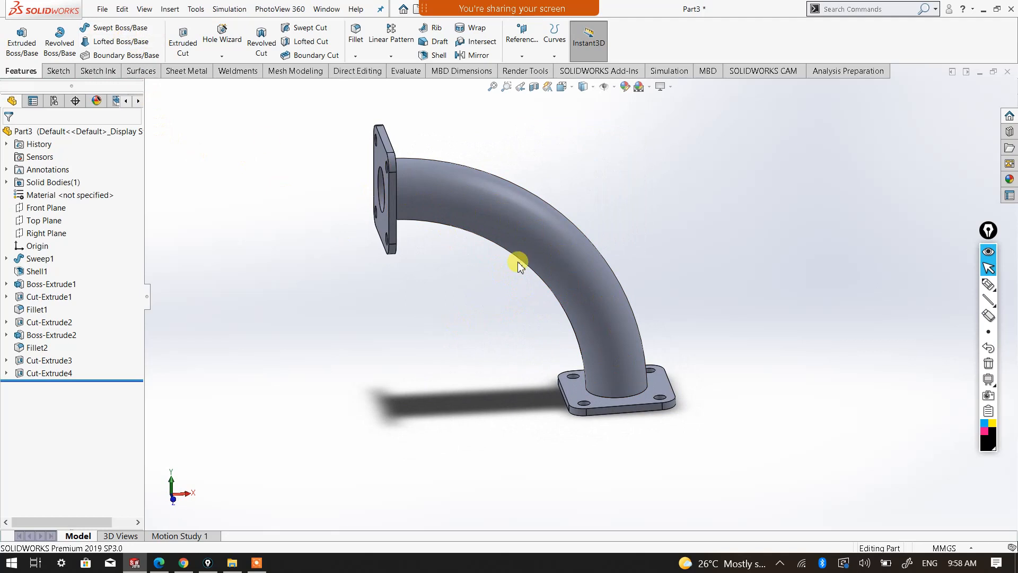
{"action": "middle_click_drag", "start_coordinate": [536, 252], "coordinate": [495, 198]}
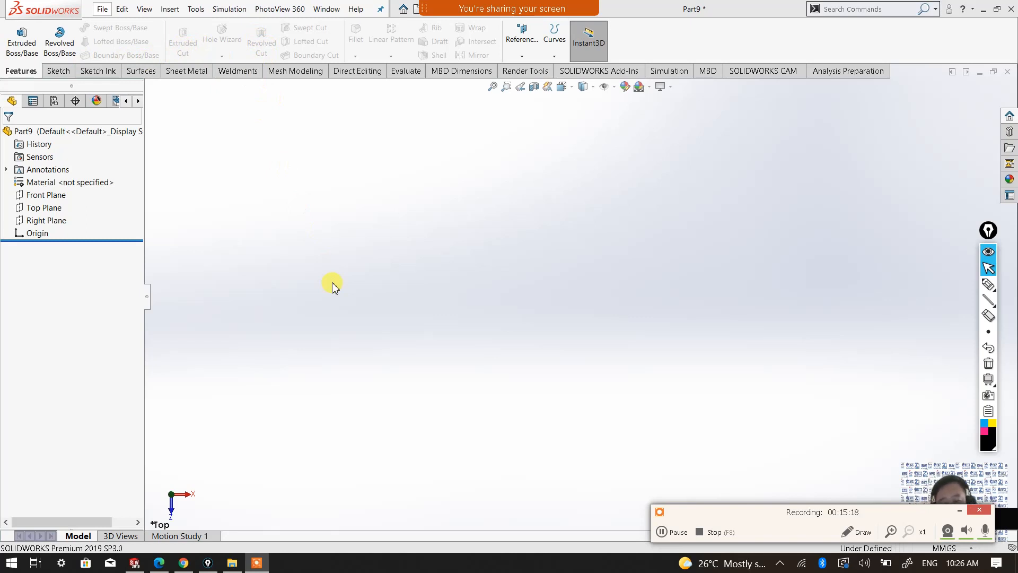
{"action": "left_click", "coordinate": [961, 510]}
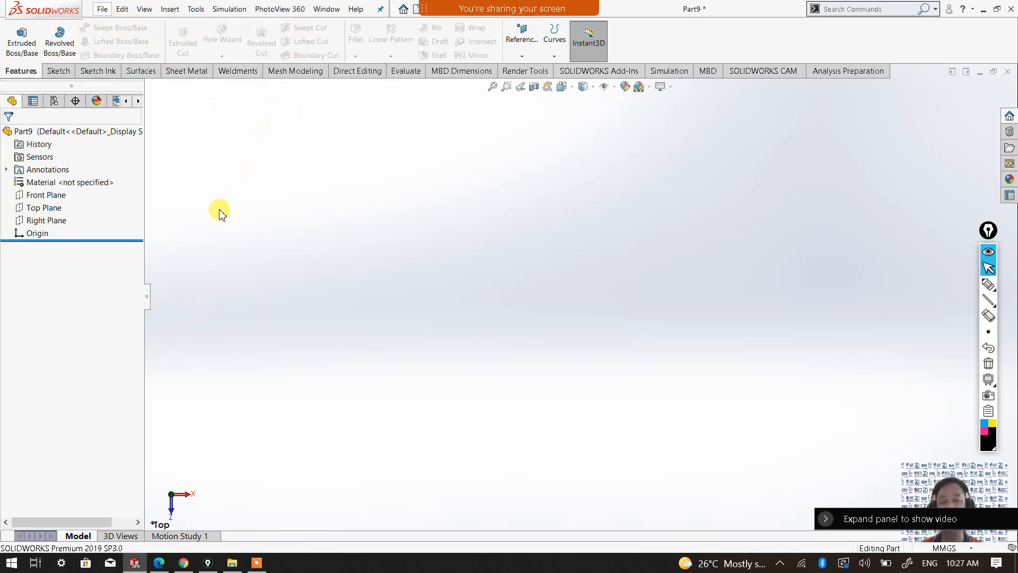
Start a sketch on the Top Plane and draw a center rectangle about 100 by 96 mm centred on the origin.
{"action": "left_click", "coordinate": [45, 207]}
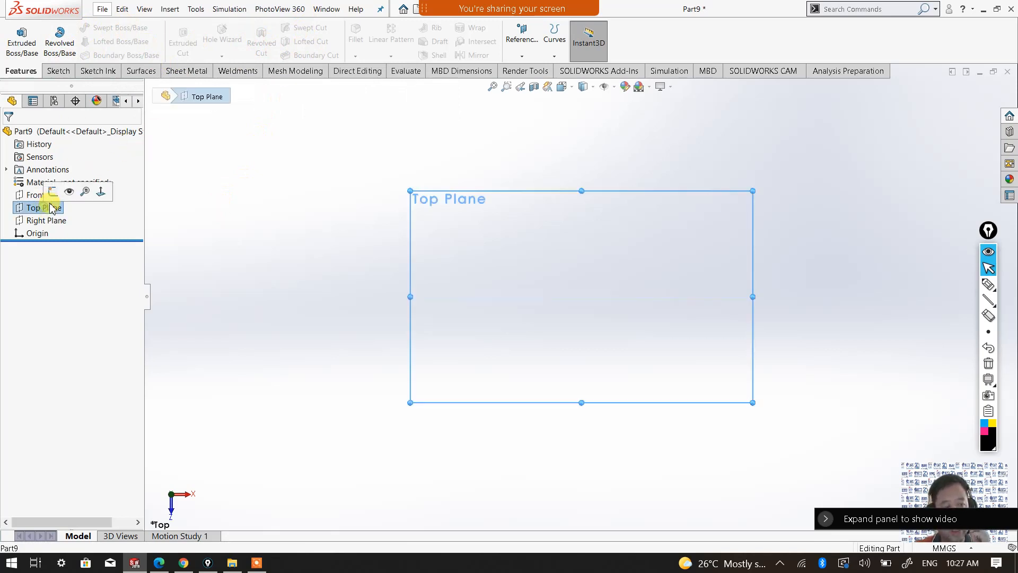
{"action": "left_click", "coordinate": [52, 193]}
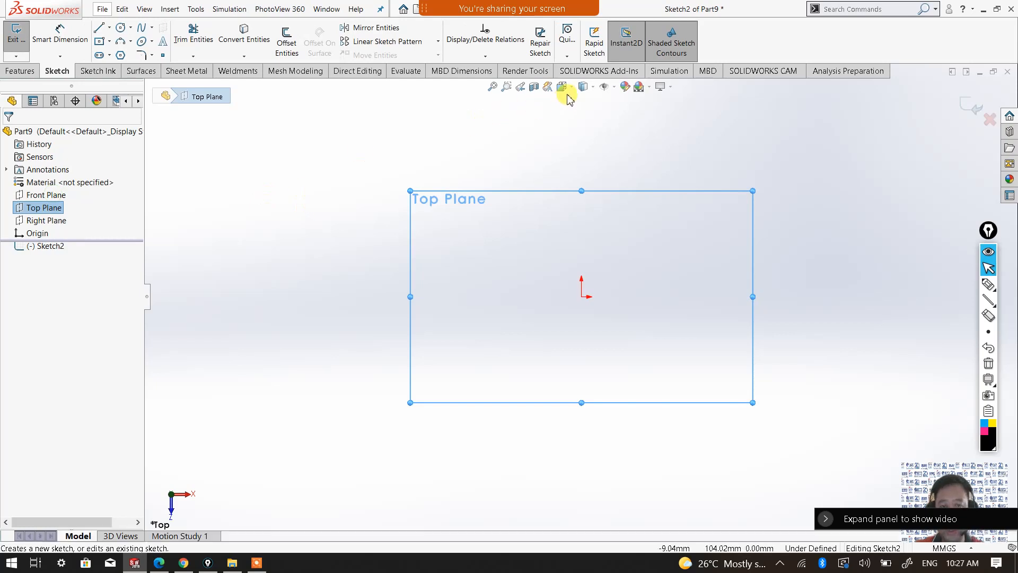
{"action": "left_click", "coordinate": [633, 118]}
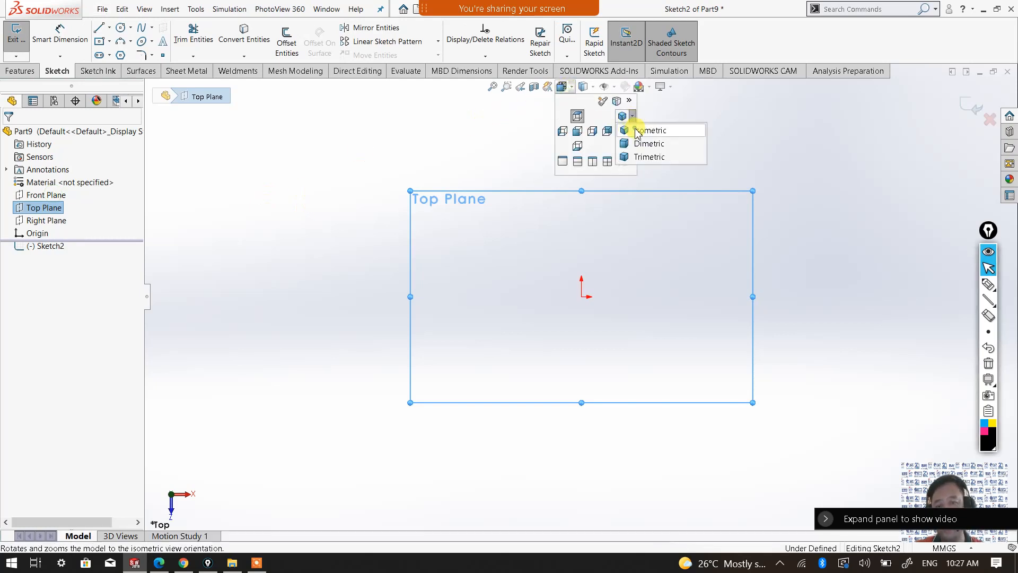
{"action": "left_click", "coordinate": [628, 130]}
{"action": "left_click", "coordinate": [375, 187]}
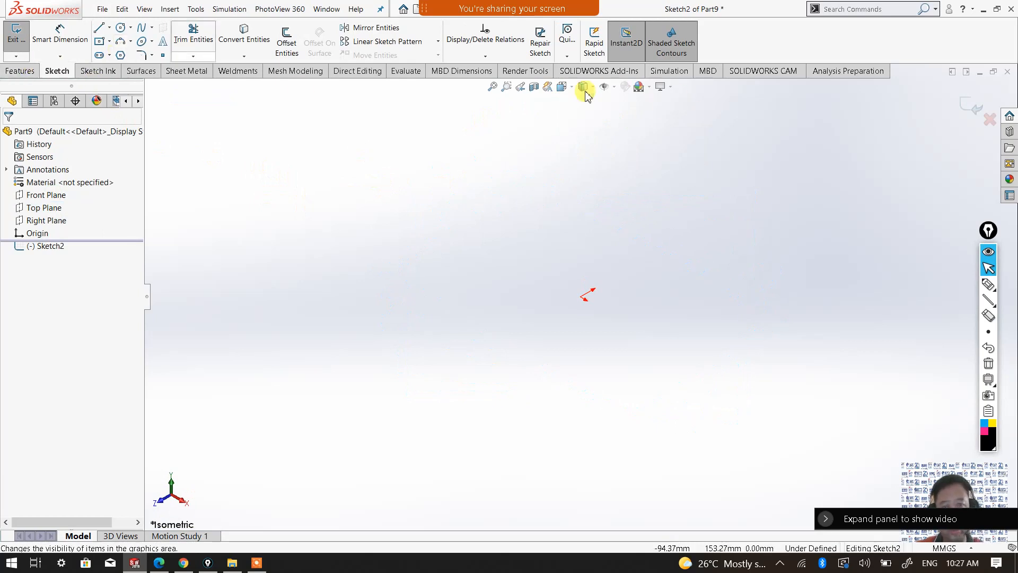
{"action": "left_click", "coordinate": [562, 86]}
{"action": "left_click", "coordinate": [621, 146]}
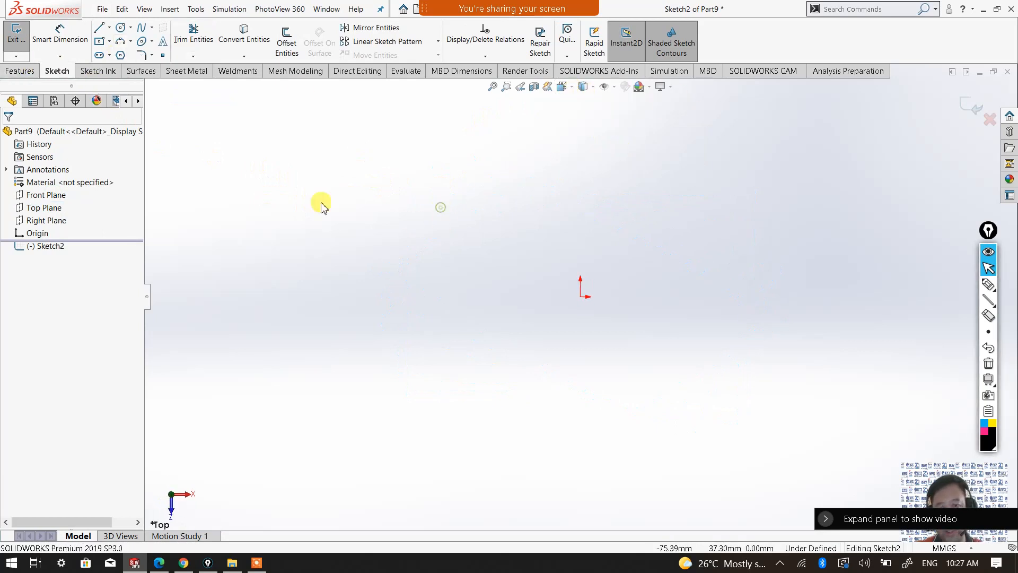
{"action": "left_click", "coordinate": [580, 297]}
{"action": "left_click", "coordinate": [682, 202]}
Dimension the rectangle's horizontal side to 100 mm.
{"action": "right_click", "coordinate": [681, 201]}
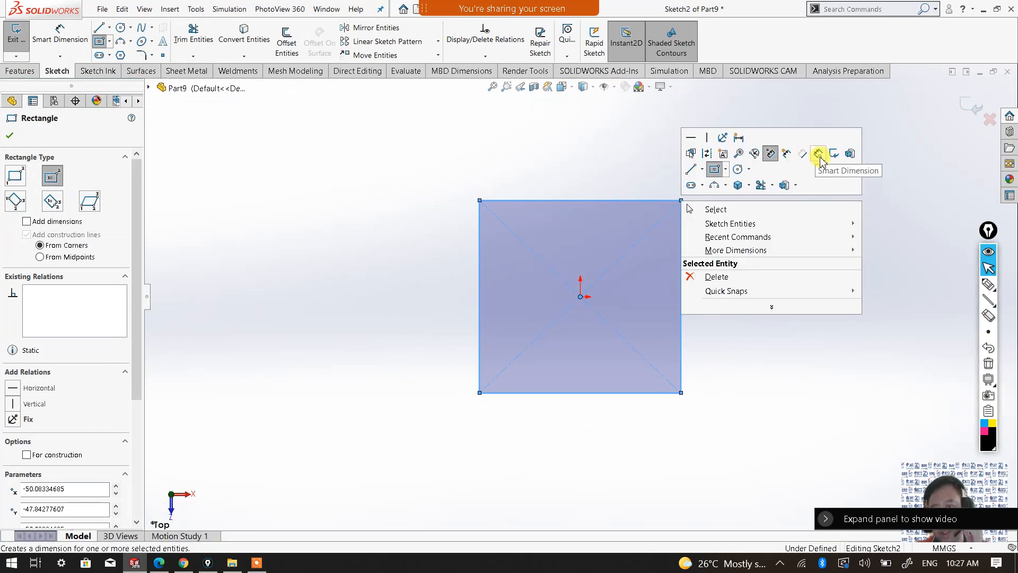
{"action": "left_click", "coordinate": [820, 160]}
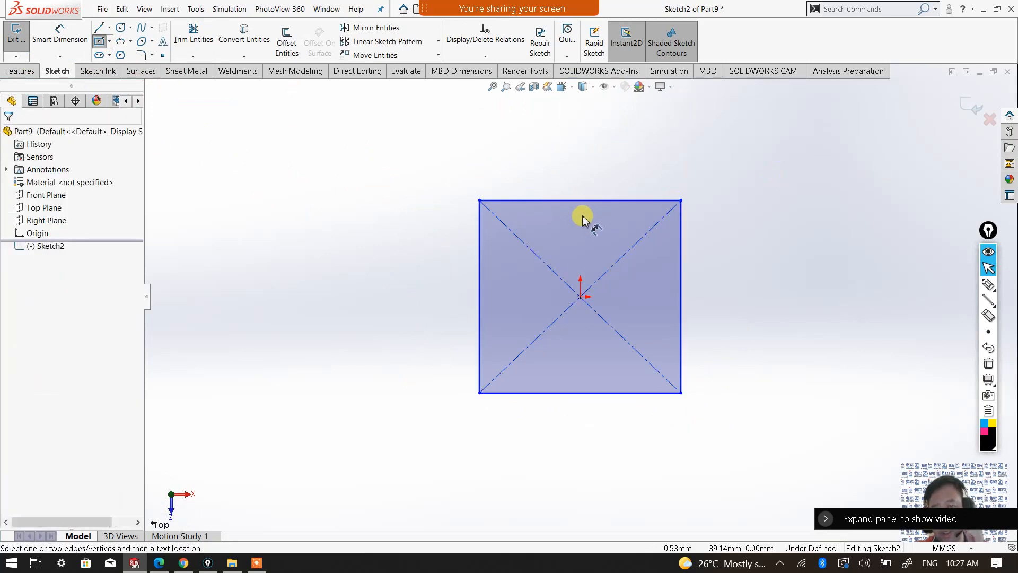
{"action": "left_click", "coordinate": [580, 162]}
{"action": "left_click", "coordinate": [586, 170]}
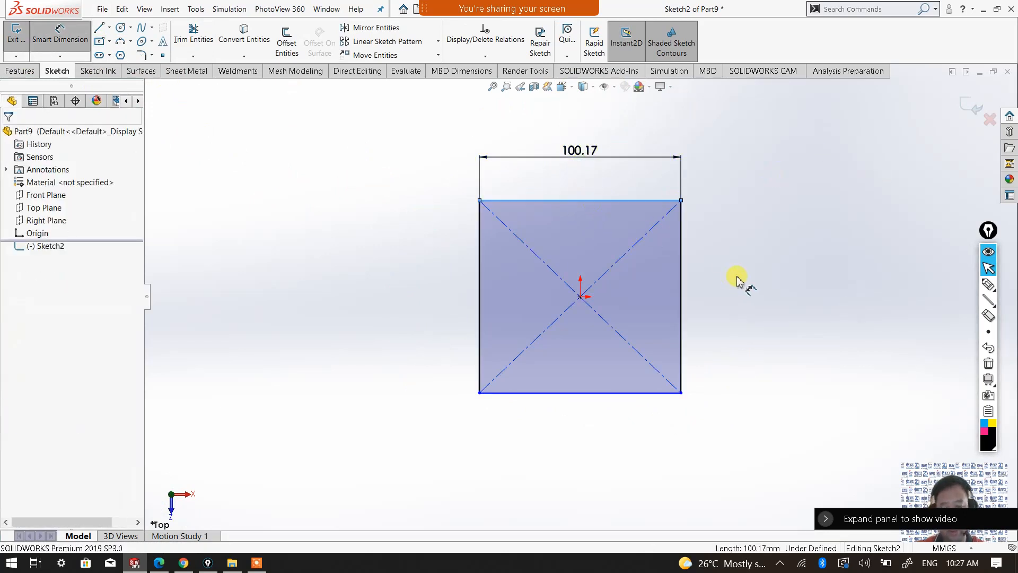
{"action": "type", "text": "100"}
{"action": "key", "text": "Return"}
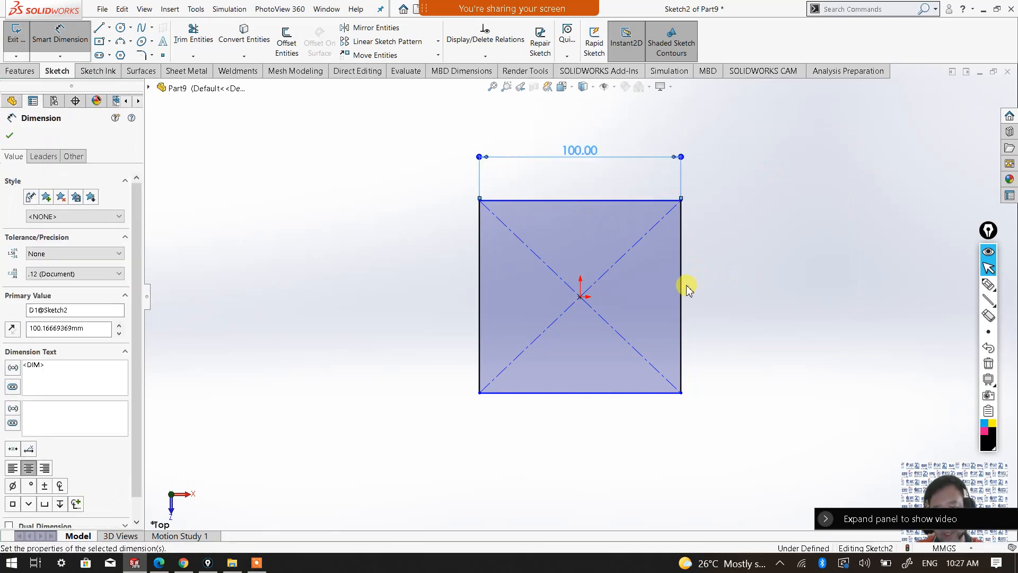
Dimension the rectangle's vertical side to 160 mm and finish dimensioning.
{"action": "left_click", "coordinate": [732, 289]}
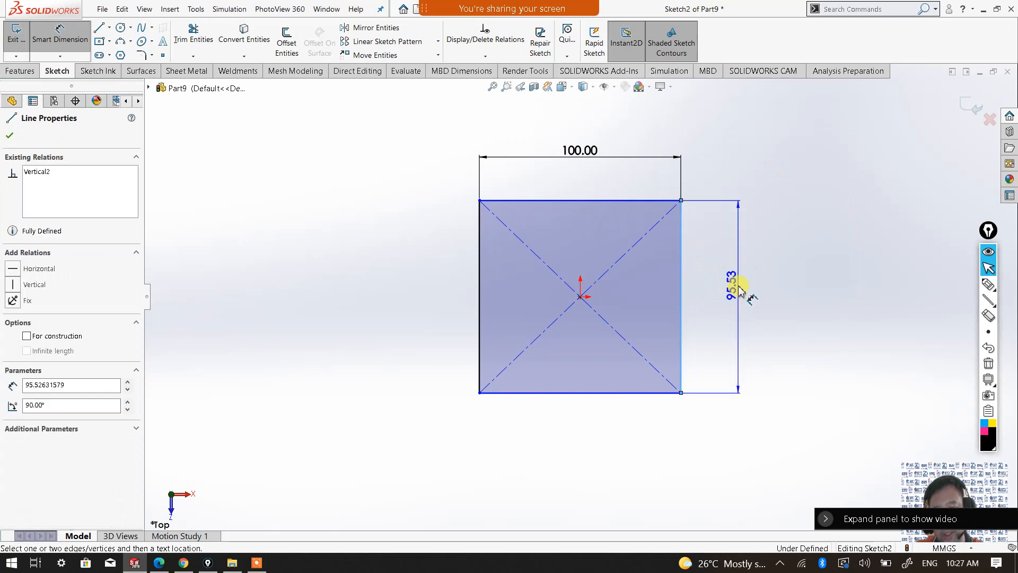
{"action": "left_click", "coordinate": [738, 286]}
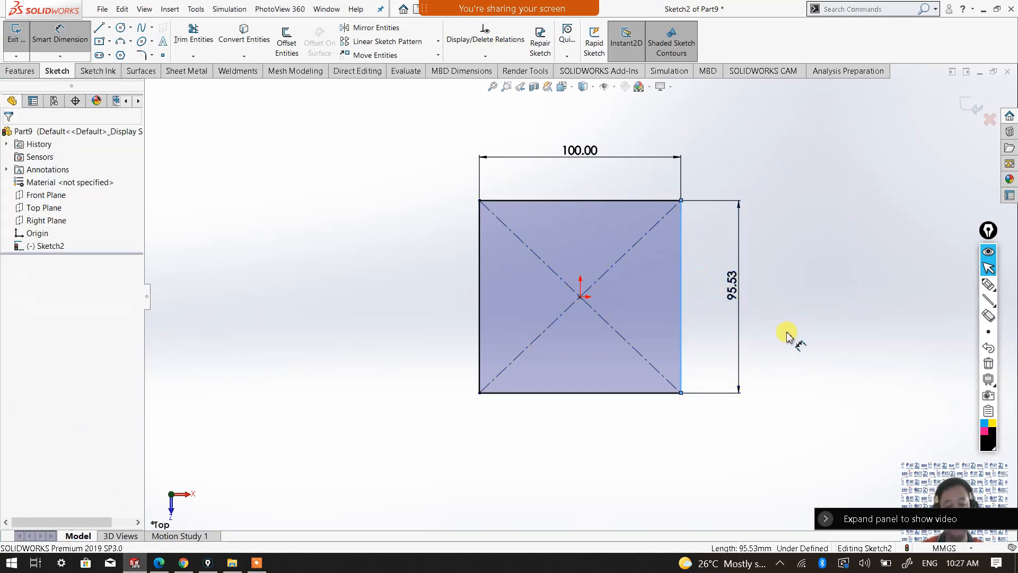
{"action": "type", "text": "160"}
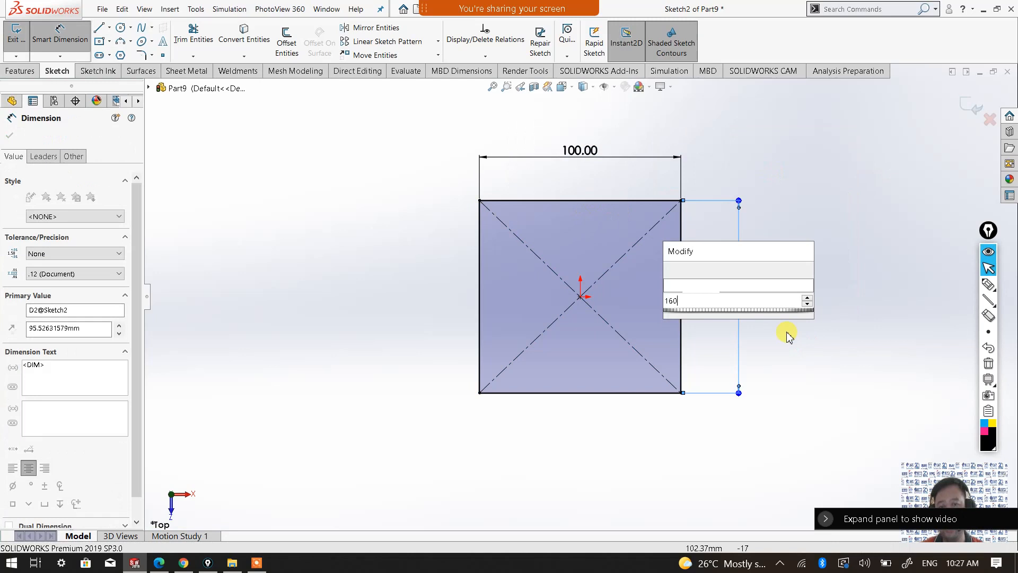
{"action": "key", "text": "Return"}
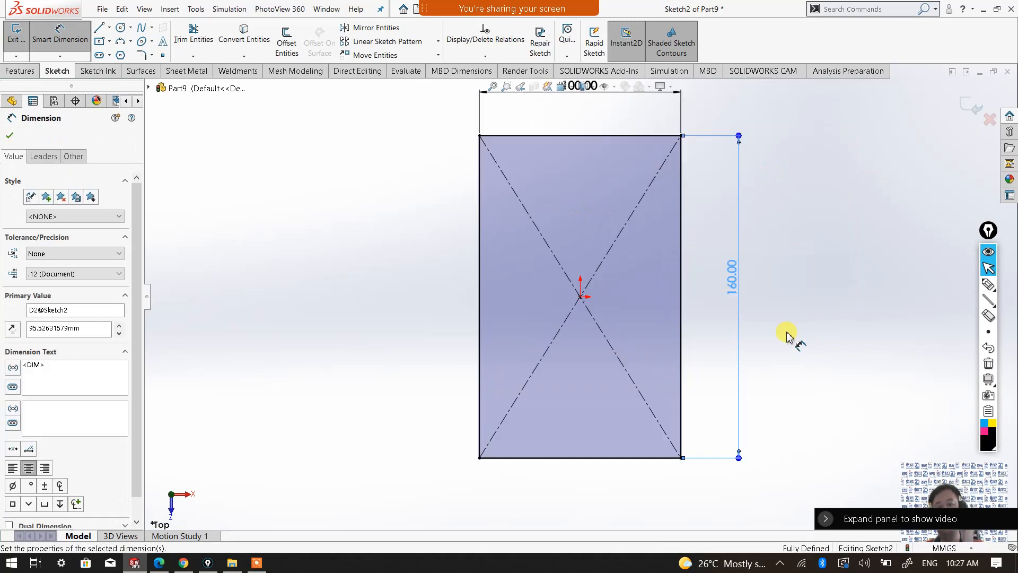
{"action": "key", "text": "f"}
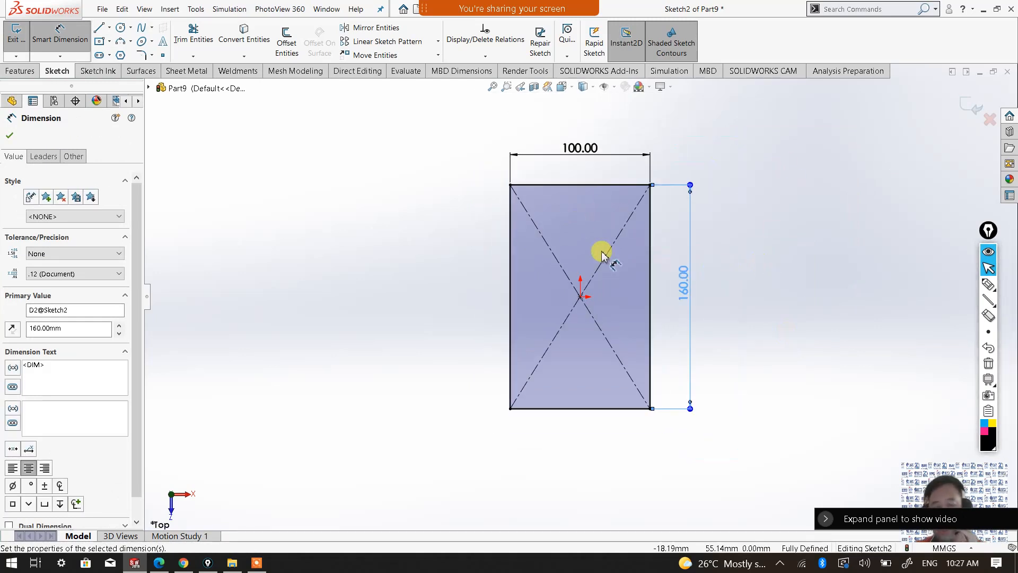
{"action": "left_click", "coordinate": [13, 137]}
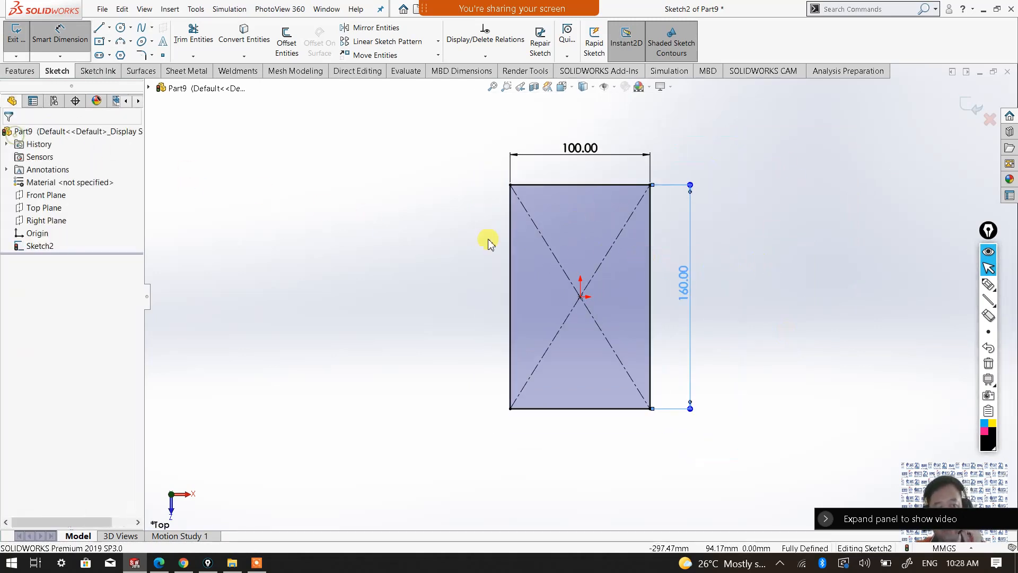
{"action": "key", "text": "Escape"}
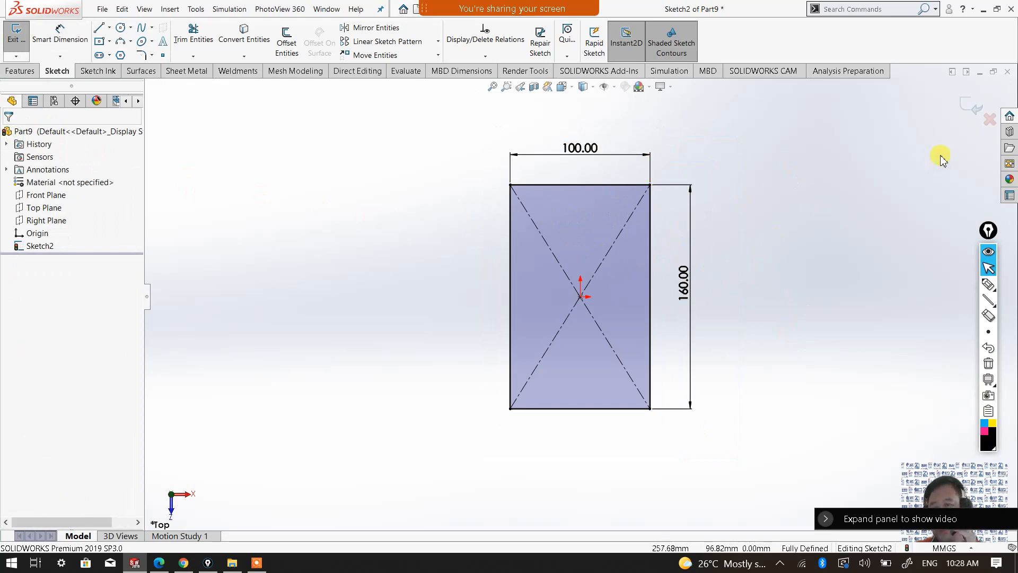
Extrude the rectangle upward as a blind boss 40 mm high.
{"action": "left_click", "coordinate": [562, 91]}
{"action": "left_click", "coordinate": [620, 120]}
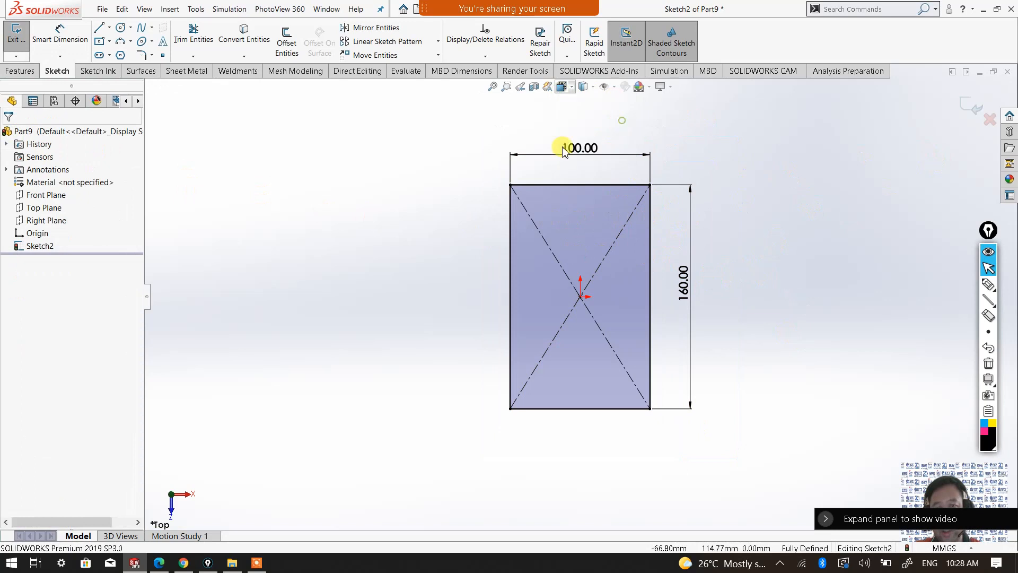
{"action": "left_click", "coordinate": [20, 70]}
{"action": "left_click", "coordinate": [22, 53]}
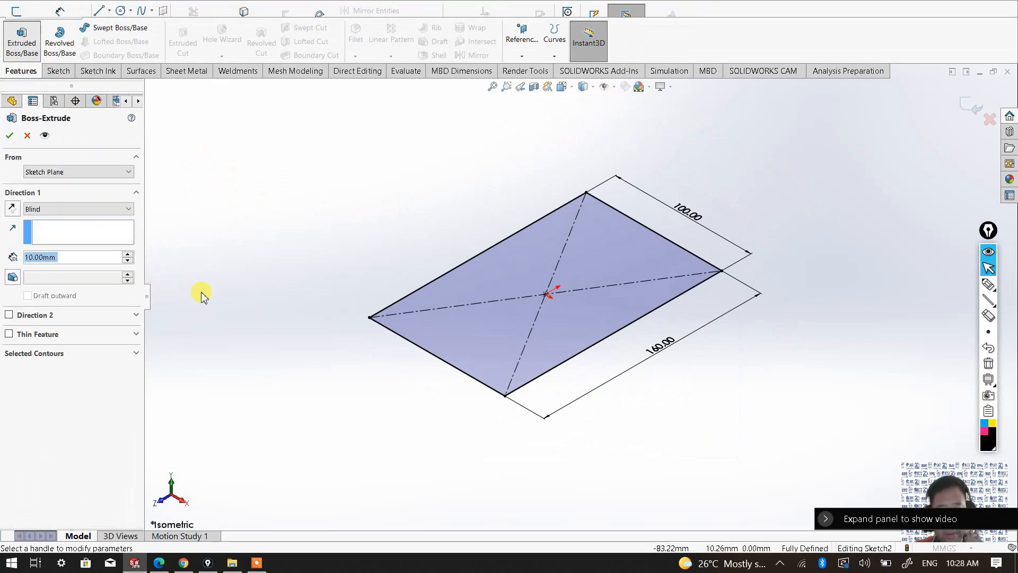
{"action": "left_click", "coordinate": [127, 255]}
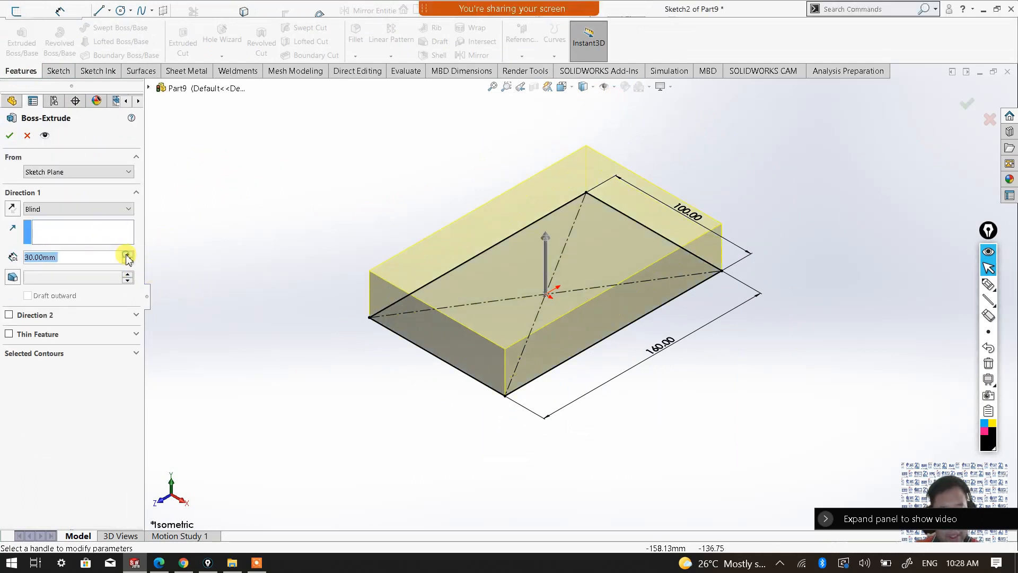
{"action": "left_click", "coordinate": [127, 255]}
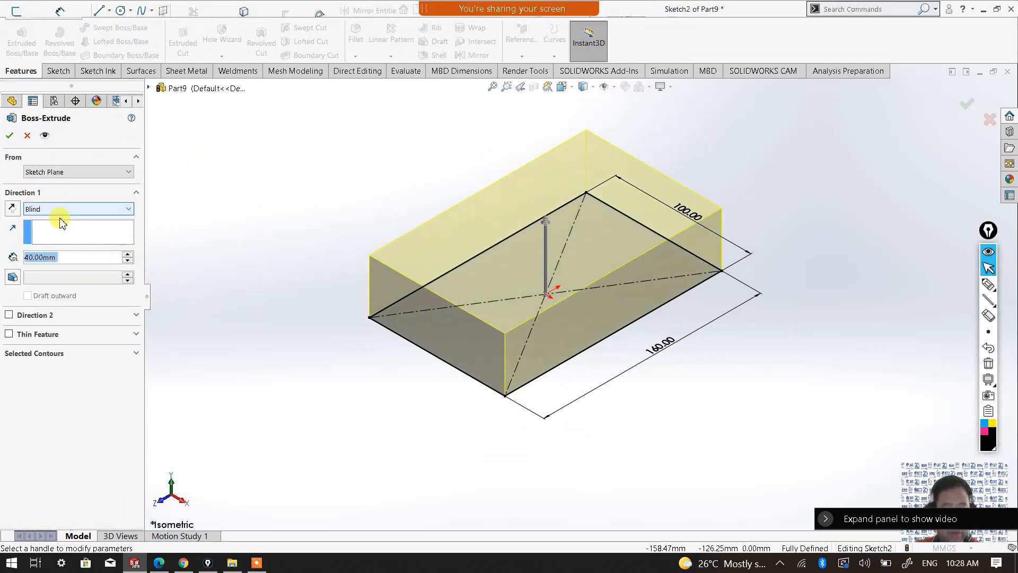
{"action": "left_click", "coordinate": [10, 135]}
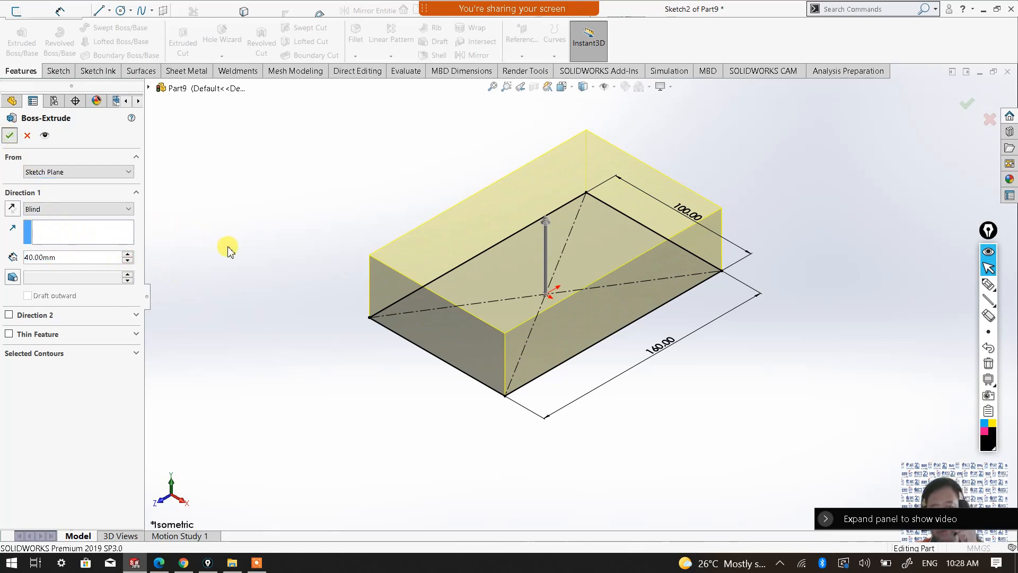
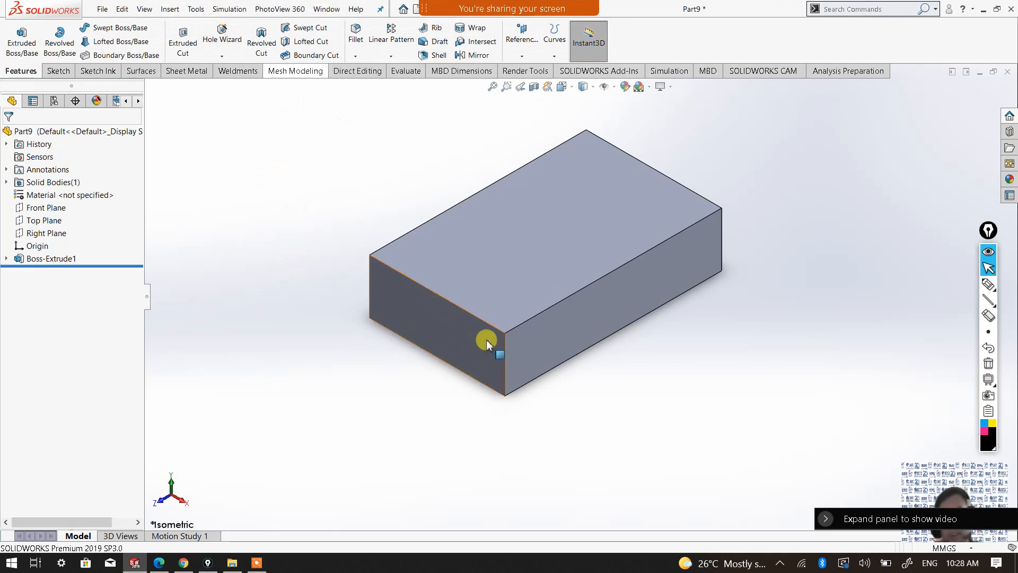
Start a new sketch on the block's top face, viewed straight from above.
{"action": "left_click", "coordinate": [483, 284]}
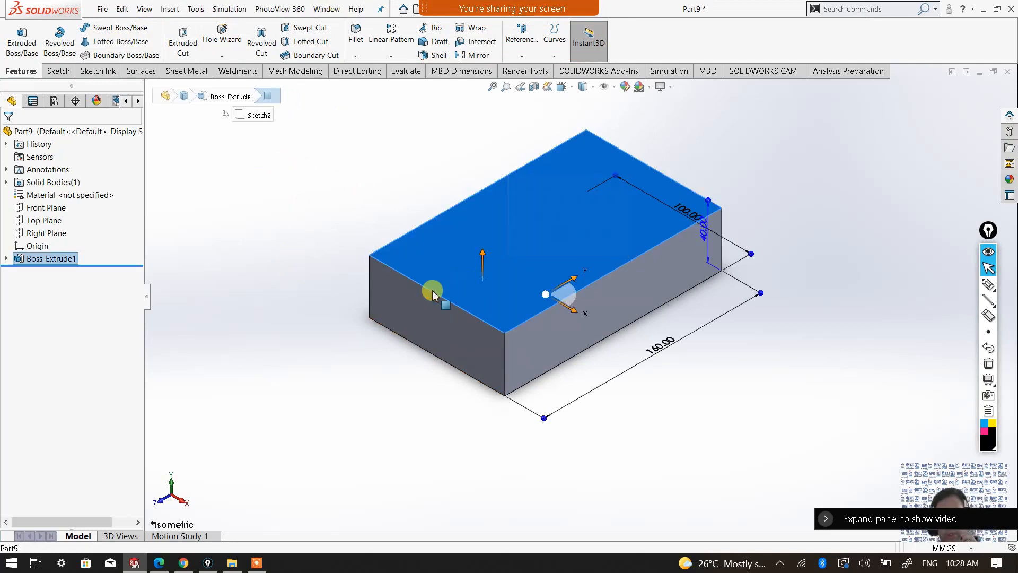
{"action": "left_click", "coordinate": [57, 73]}
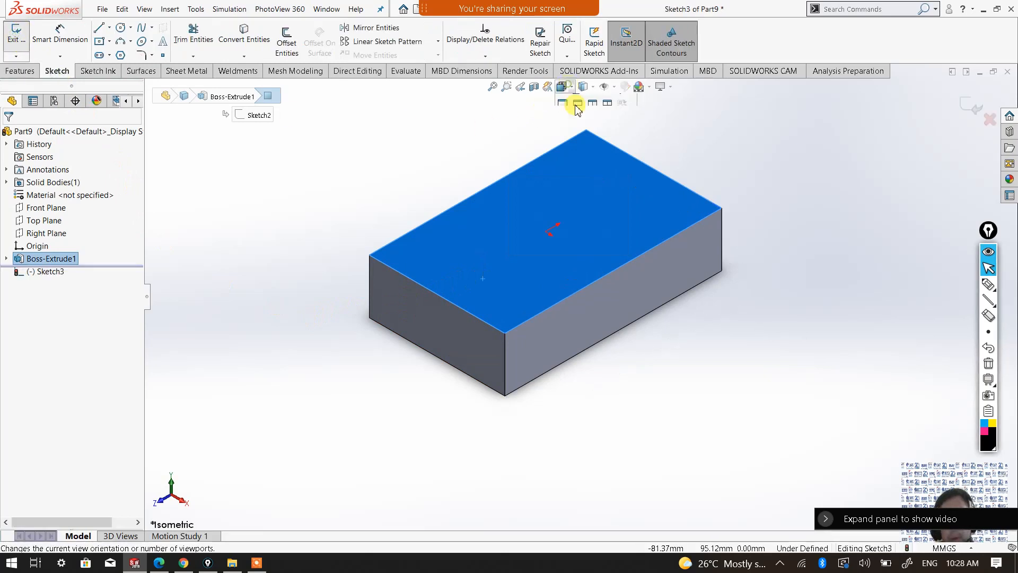
{"action": "left_click", "coordinate": [568, 86]}
{"action": "left_click", "coordinate": [616, 148]}
{"action": "left_click", "coordinate": [792, 251]}
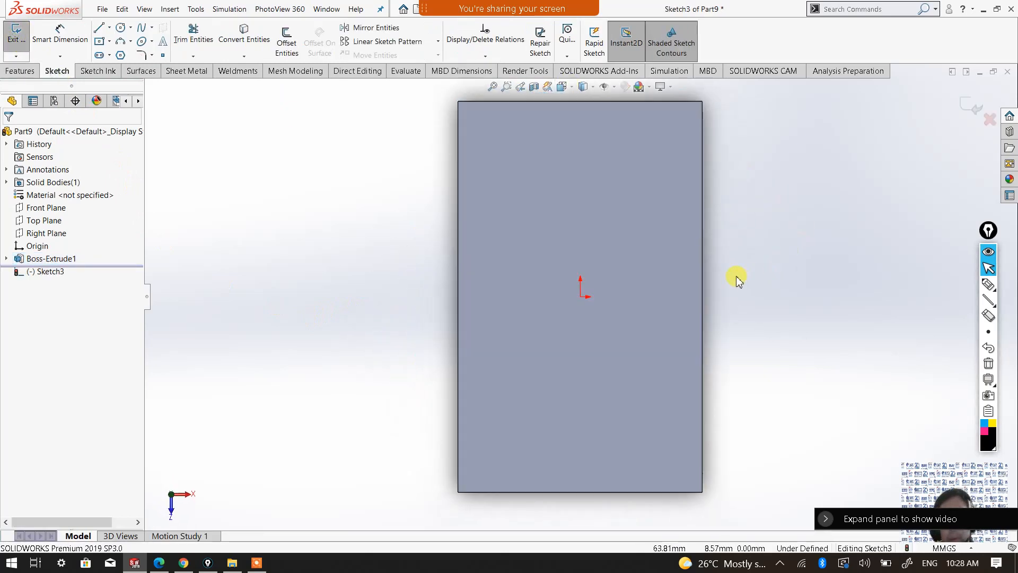
{"action": "scroll", "coordinate": [737, 276], "scroll_direction": "up", "scroll_amount": 3}
Draw a five-point S-shaped spline lengthwise across the top face, starting and ending beyond the block's two short edges.
{"action": "left_click", "coordinate": [141, 27]}
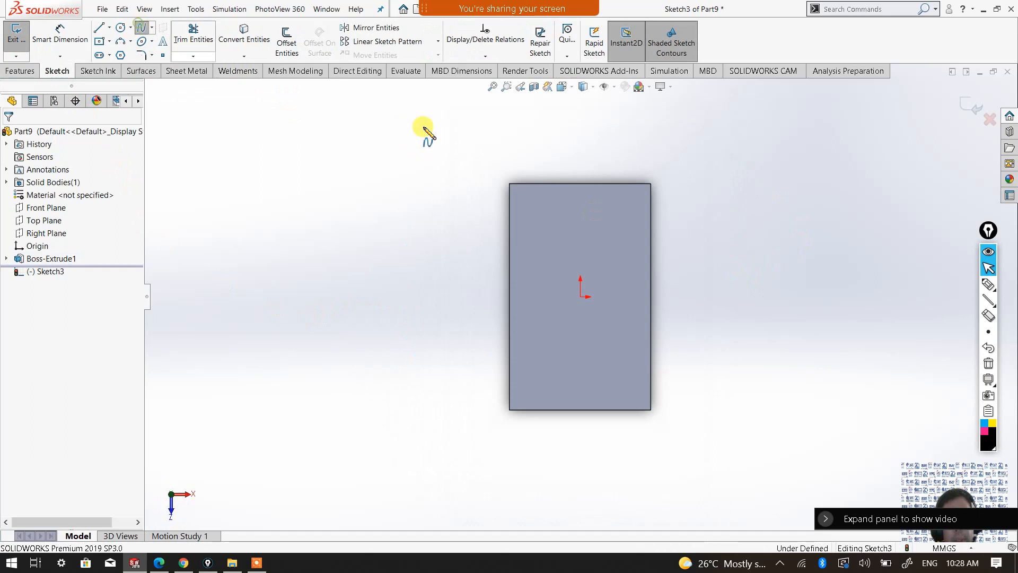
{"action": "left_click", "coordinate": [615, 134]}
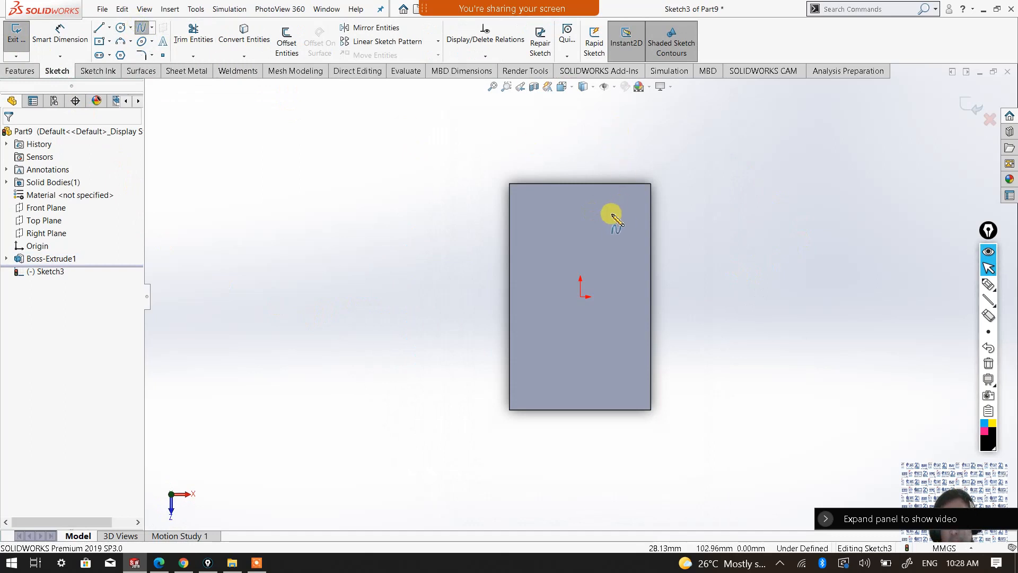
{"action": "left_click", "coordinate": [558, 248]}
{"action": "left_click", "coordinate": [561, 346]}
{"action": "left_click", "coordinate": [592, 382]}
{"action": "right_click", "coordinate": [623, 460]}
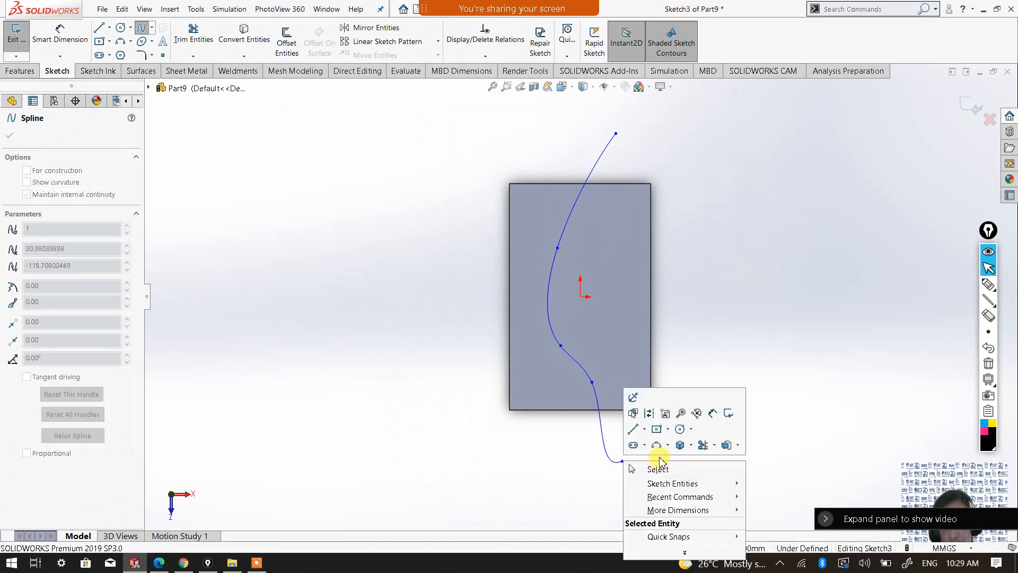
{"action": "left_click", "coordinate": [658, 469]}
{"action": "left_click", "coordinate": [737, 385]}
Move the spline's upper end point to about X 10.5, Y 108.6 mm and exit the sketch.
{"action": "mouse_move", "coordinate": [611, 138]}
{"action": "left_mouse_down"}
{"action": "mouse_move", "coordinate": [573, 137]}
{"action": "mouse_move", "coordinate": [600, 151]}
{"action": "mouse_move", "coordinate": [595, 143]}
{"action": "left_mouse_up"}
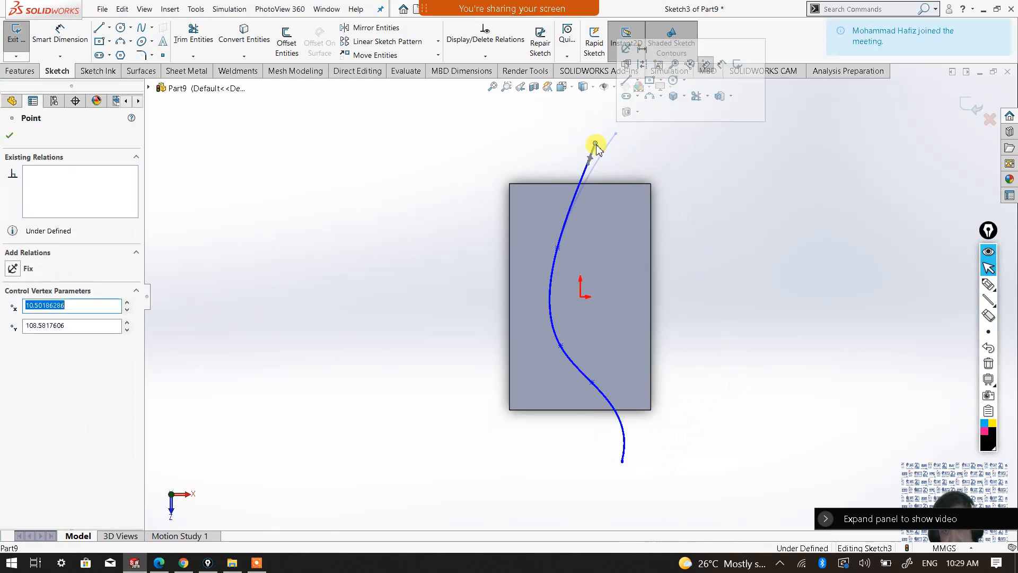
{"action": "left_click", "coordinate": [735, 201]}
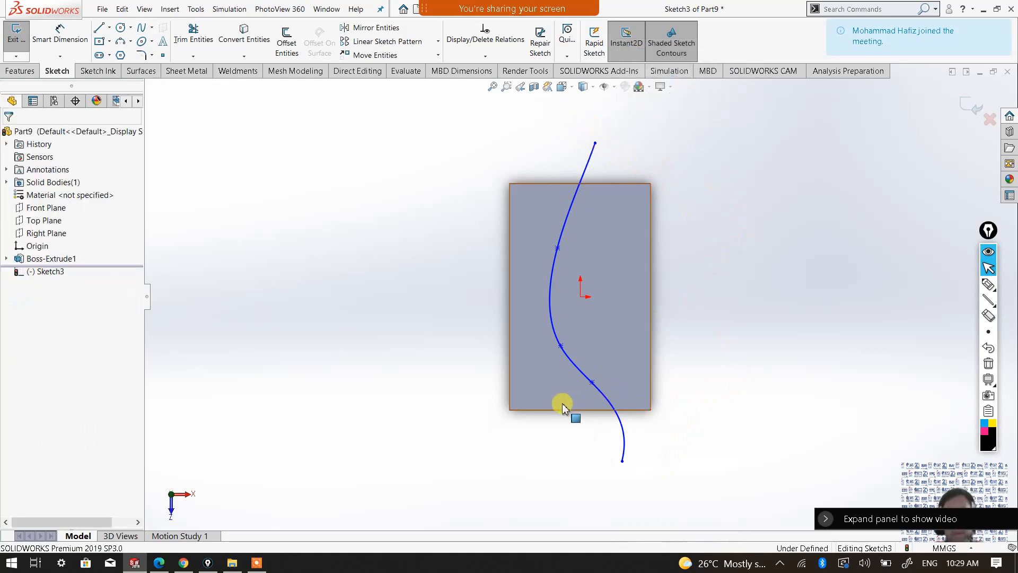
{"action": "mouse_move", "coordinate": [523, 325]}
{"action": "middle_mouse_down"}
{"action": "mouse_move", "coordinate": [503, 279]}
{"action": "mouse_move", "coordinate": [468, 271]}
{"action": "middle_mouse_up"}
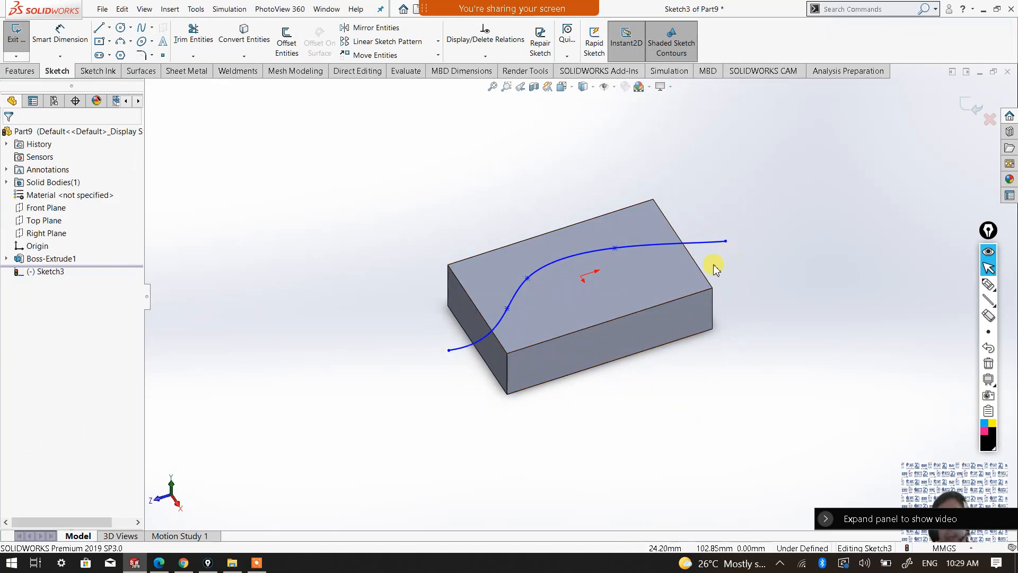
{"action": "middle_click_drag", "start_coordinate": [645, 291], "coordinate": [651, 324]}
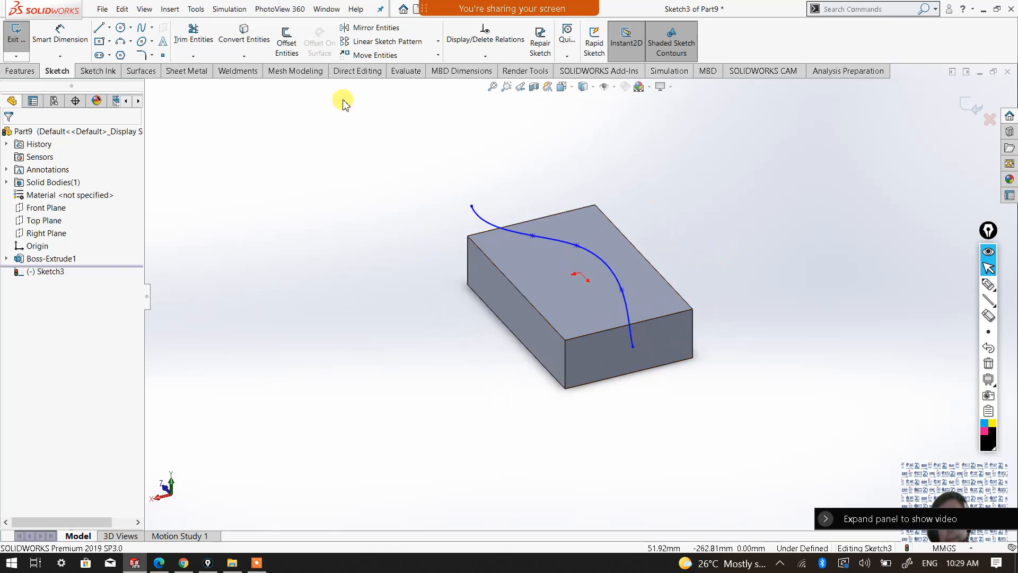
{"action": "left_click", "coordinate": [20, 71]}
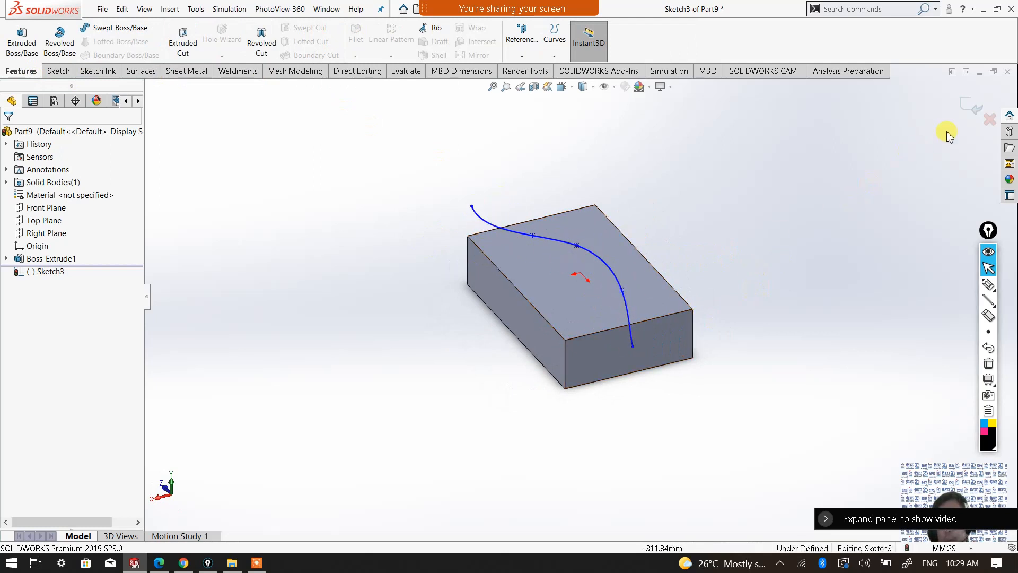
{"action": "left_click", "coordinate": [978, 113]}
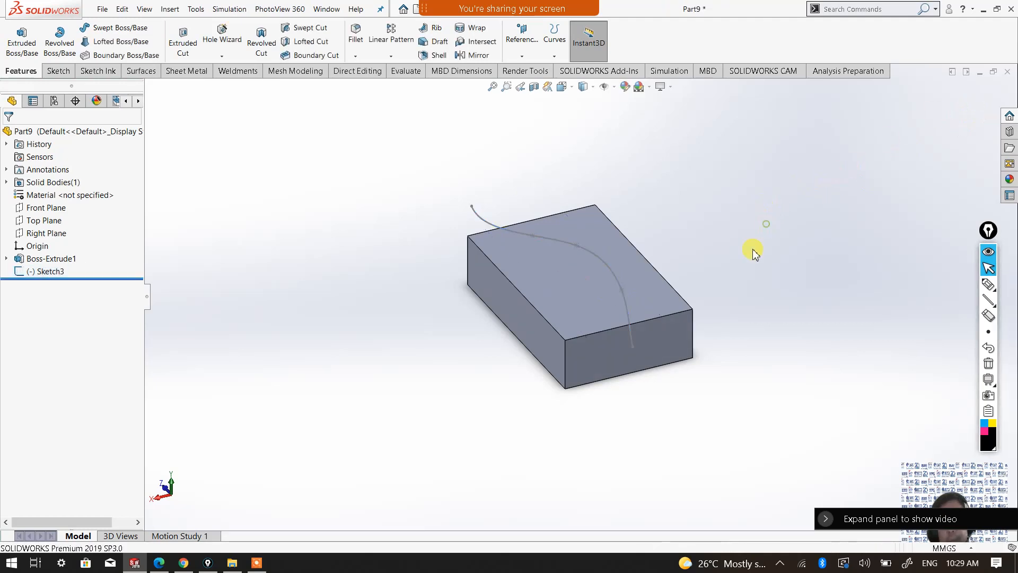
{"action": "middle_click_drag", "start_coordinate": [675, 380], "coordinate": [758, 398]}
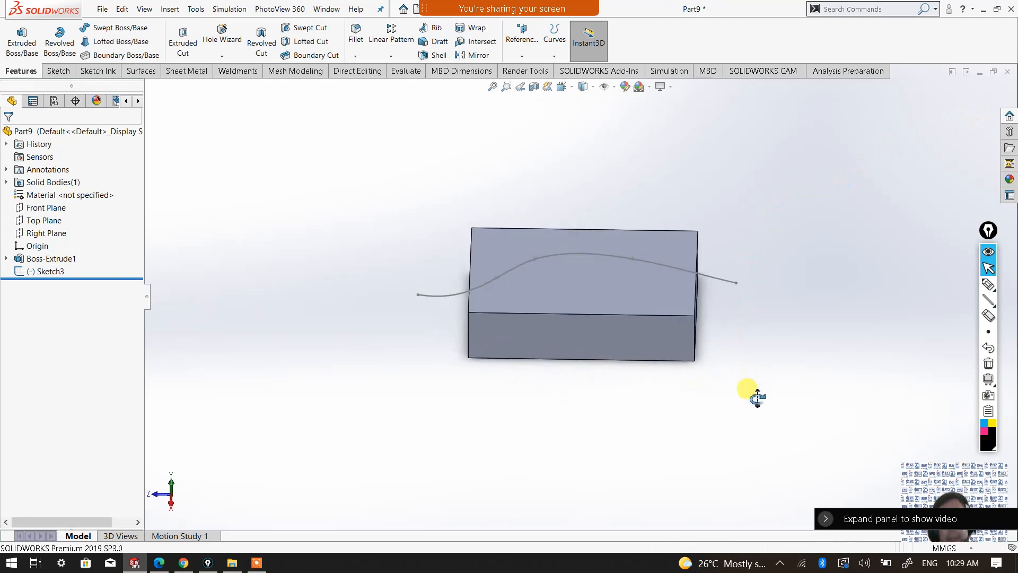
Create a reference plane coincident with the spline's end point beyond the block's short edge and perpendicular to the spline.
{"action": "left_click", "coordinate": [522, 53]}
{"action": "left_click", "coordinate": [529, 70]}
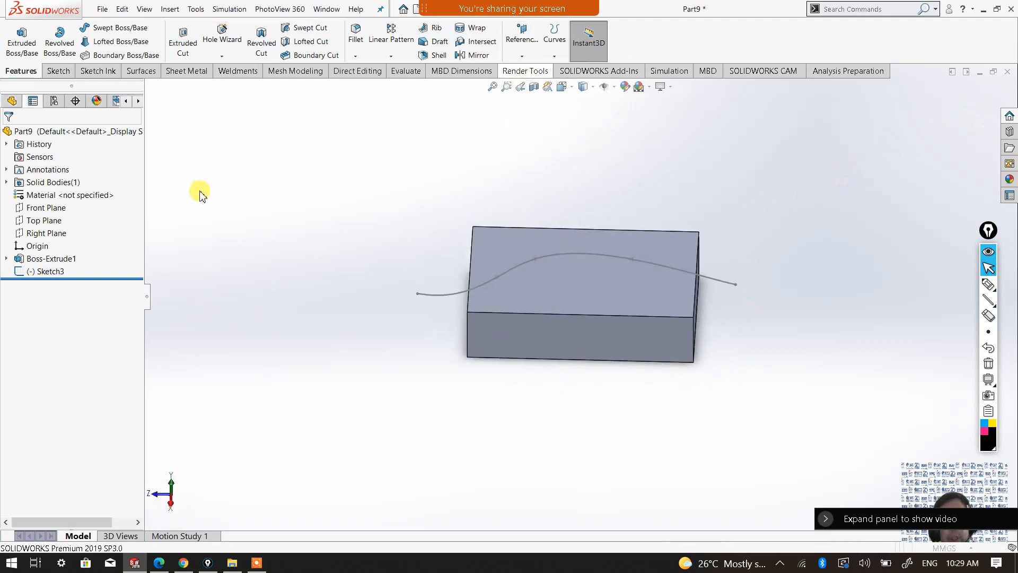
{"action": "scroll", "coordinate": [732, 310], "scroll_direction": "down", "scroll_amount": 2}
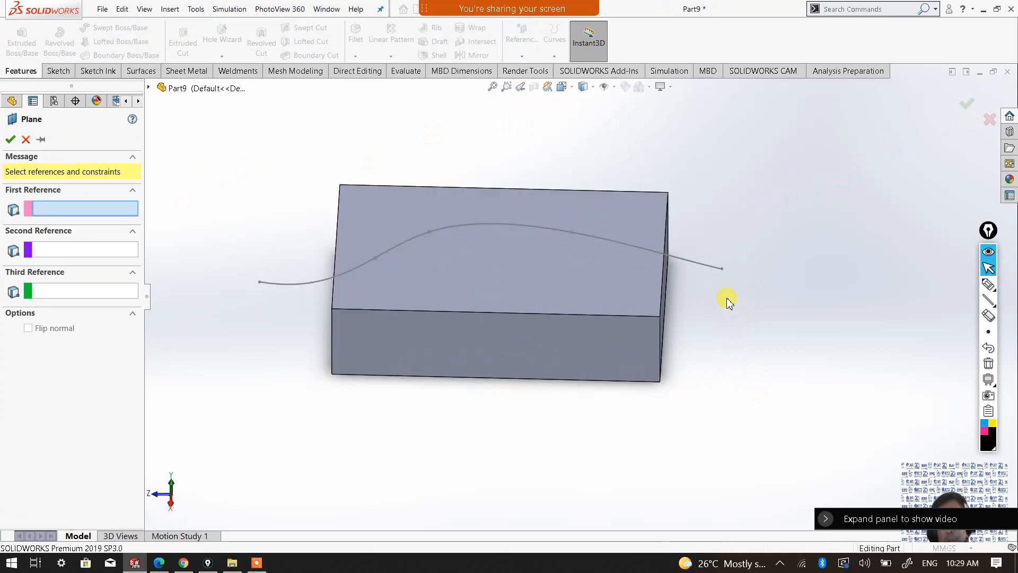
{"action": "scroll", "coordinate": [726, 283], "scroll_direction": "down", "scroll_amount": 3}
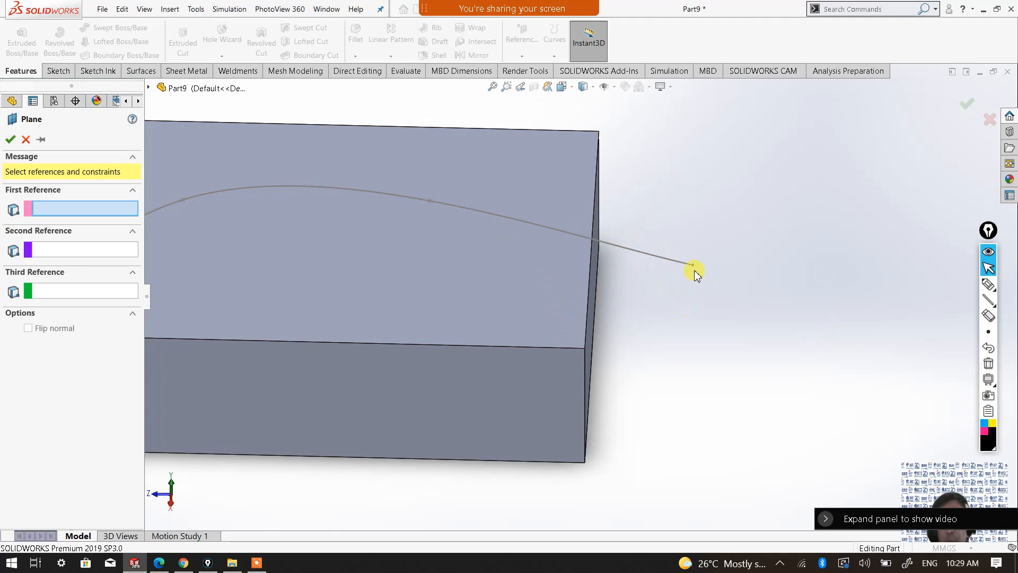
{"action": "middle_click_drag", "start_coordinate": [669, 326], "coordinate": [651, 325]}
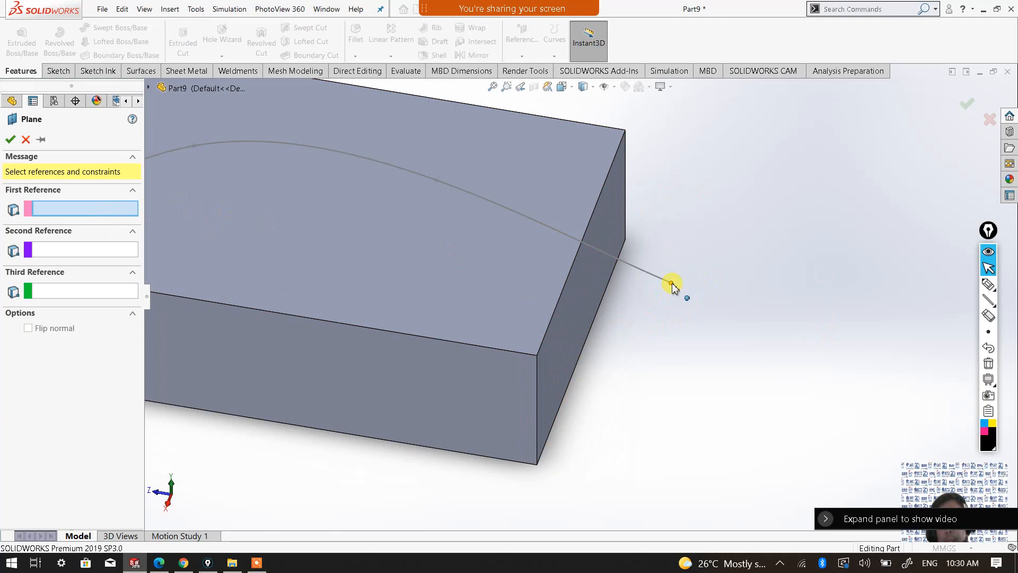
{"action": "left_click", "coordinate": [672, 284]}
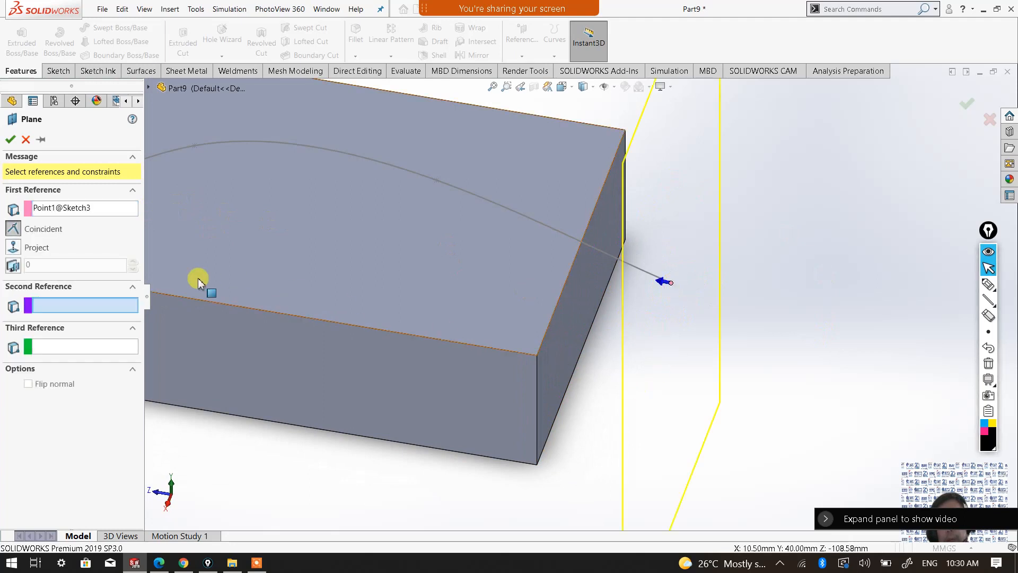
{"action": "middle_click_drag", "start_coordinate": [626, 280], "coordinate": [724, 289]}
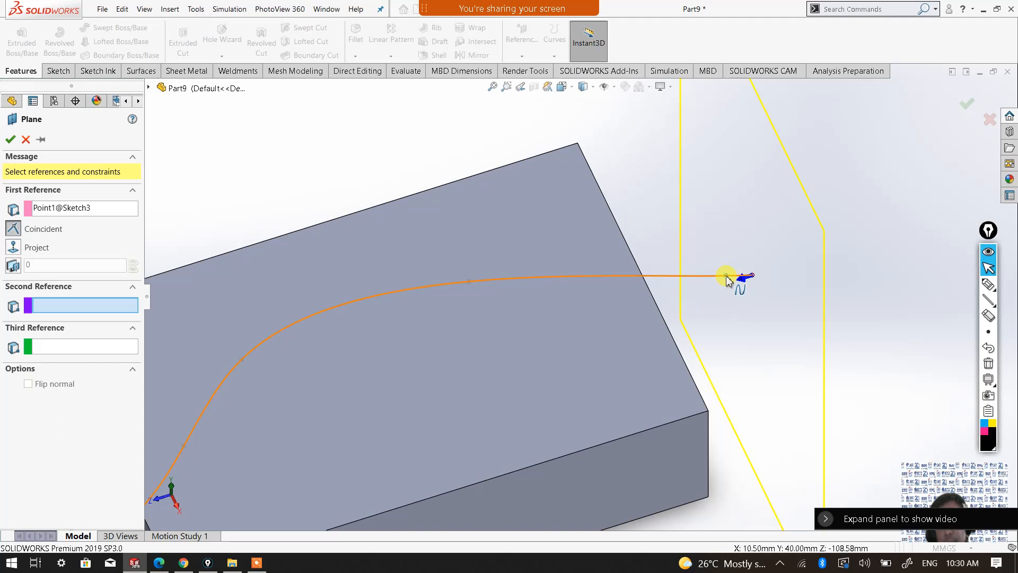
{"action": "left_click", "coordinate": [727, 278]}
{"action": "scroll", "coordinate": [785, 347], "scroll_direction": "up", "scroll_amount": 3}
{"action": "middle_click_drag", "start_coordinate": [647, 302], "coordinate": [664, 396]}
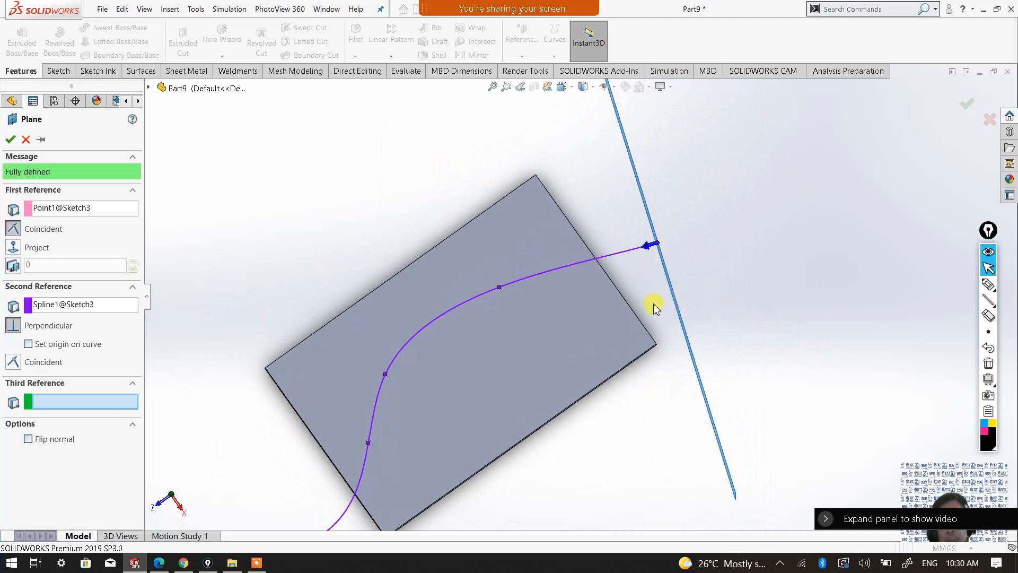
{"action": "left_click", "coordinate": [11, 140]}
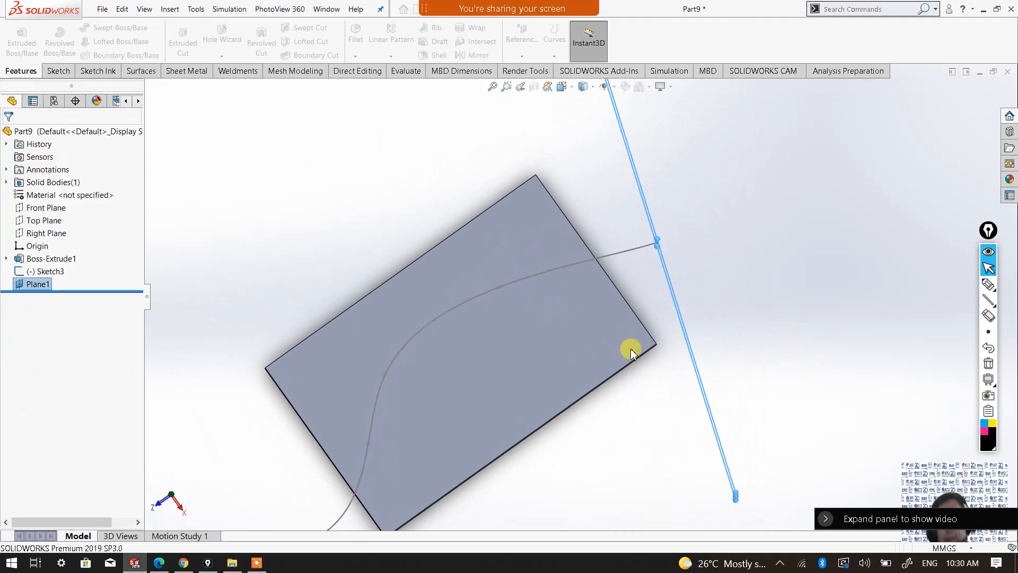
Start a new sketch on the reference plane at the spline's end and view it straight on, facing the block's end.
{"action": "scroll", "coordinate": [643, 336], "scroll_direction": "up", "scroll_amount": 3}
{"action": "middle_click_drag", "start_coordinate": [564, 352], "coordinate": [618, 272]}
{"action": "left_click", "coordinate": [625, 283]}
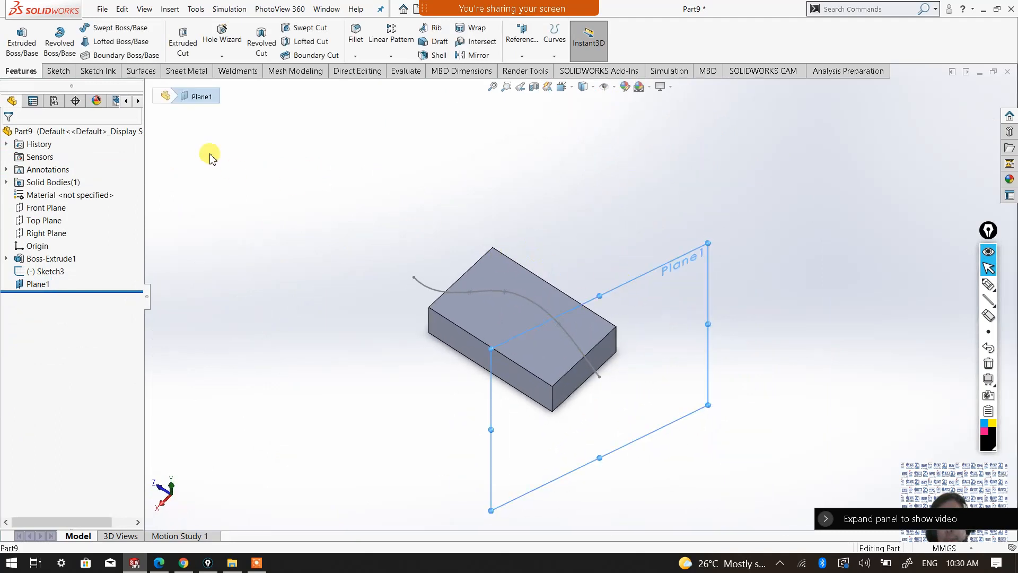
{"action": "left_click", "coordinate": [59, 70]}
{"action": "left_click", "coordinate": [16, 36]}
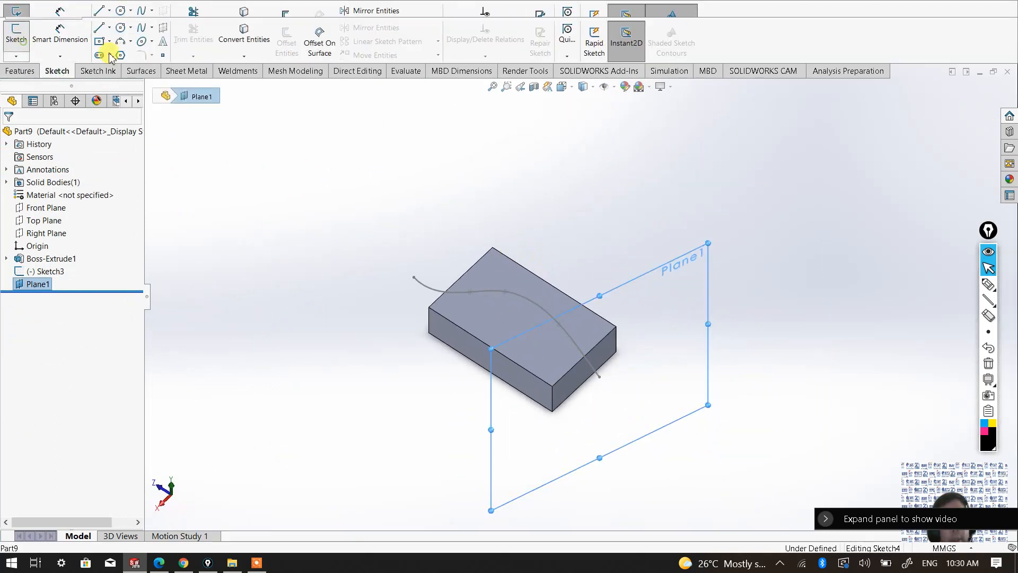
{"action": "left_click", "coordinate": [583, 86]}
{"action": "left_click", "coordinate": [562, 86]}
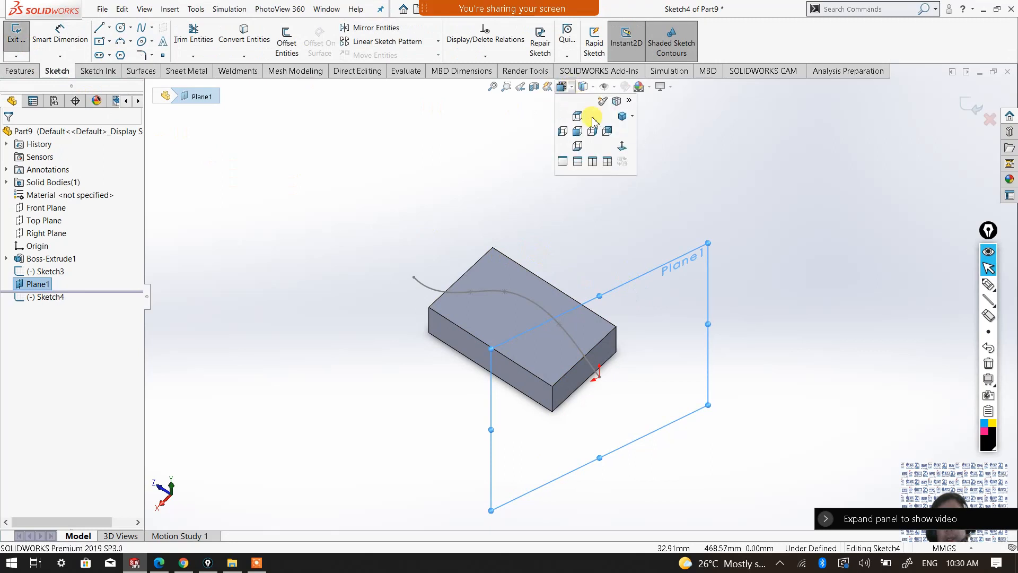
{"action": "left_click", "coordinate": [621, 151]}
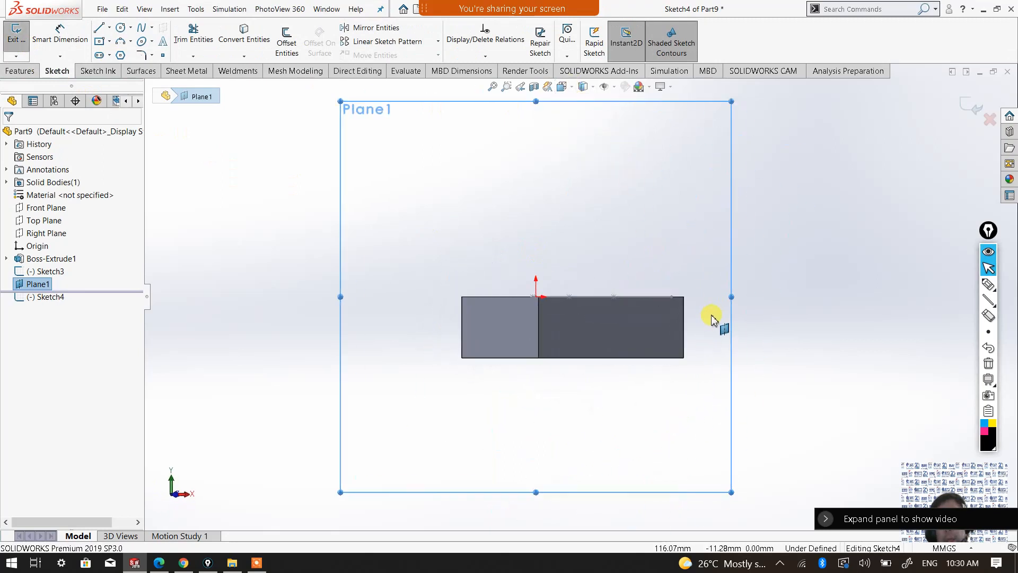
{"action": "left_click", "coordinate": [563, 87]}
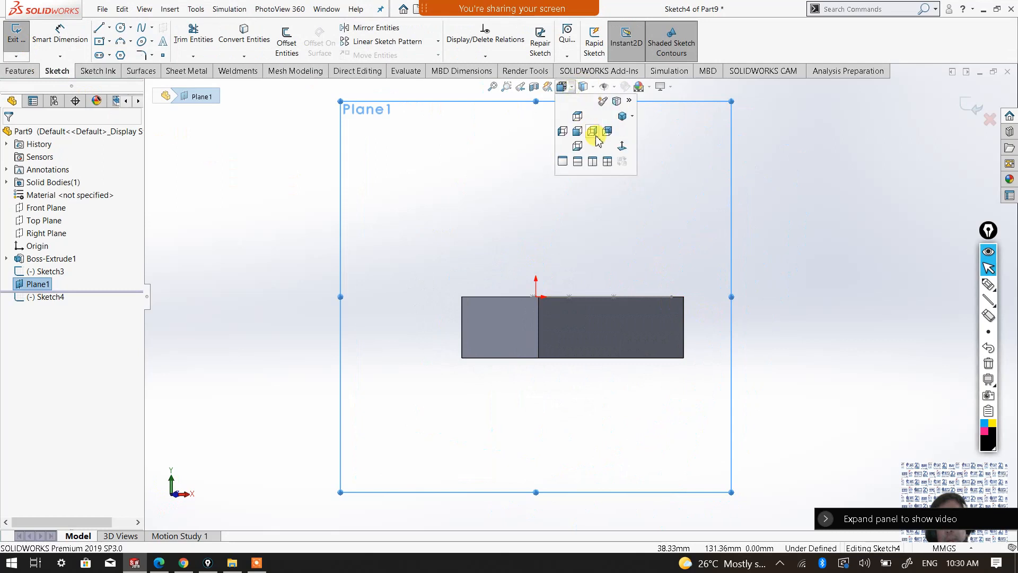
{"action": "left_click", "coordinate": [621, 150]}
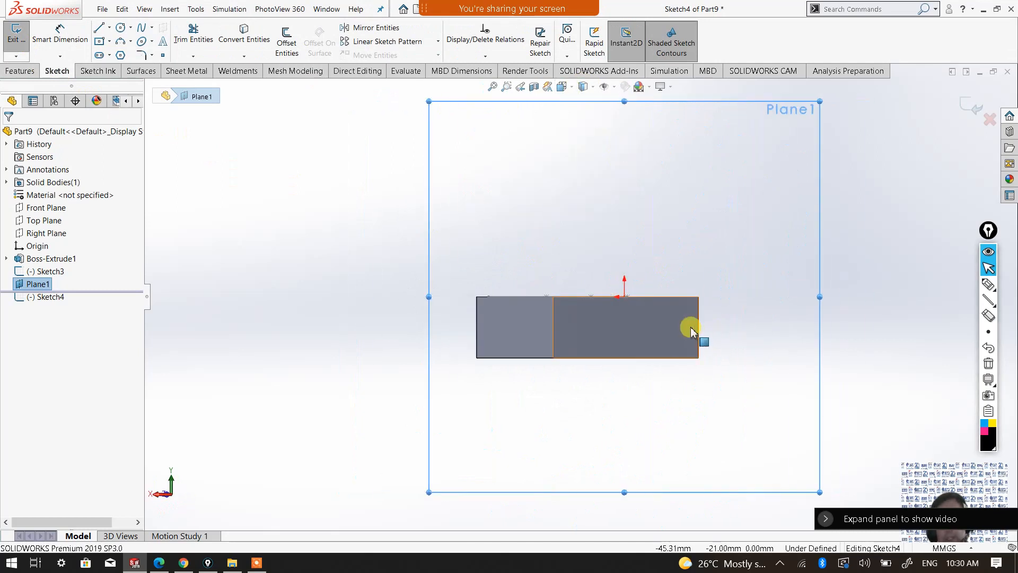
{"action": "scroll", "coordinate": [664, 325], "scroll_direction": "down", "scroll_amount": 2}
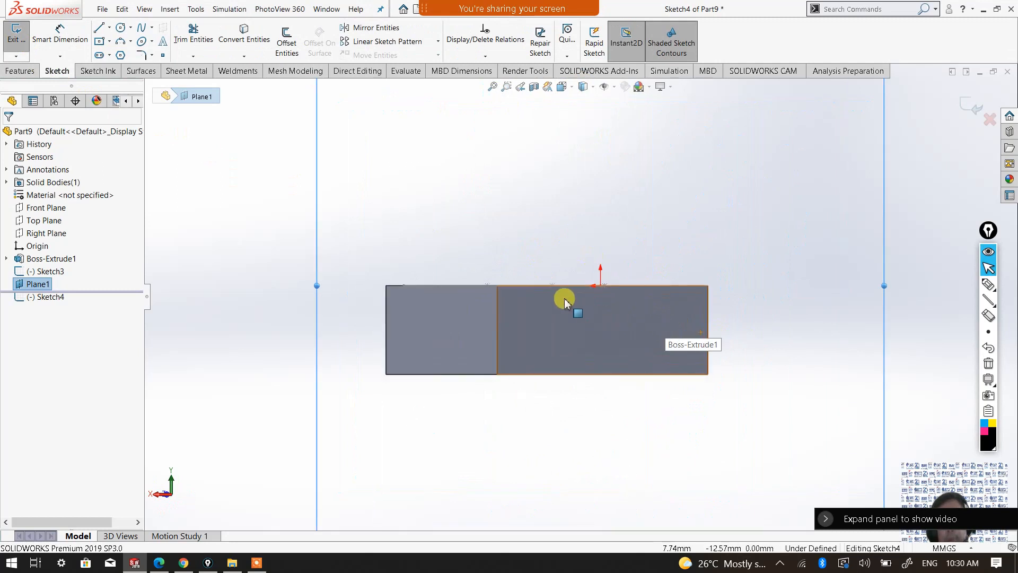
Sketch a closed downward-pointing triangle at the spline's end, its upper side along the block's top edge and one sloping side about 13.5 mm.
{"action": "key", "text": "ctrl+7"}
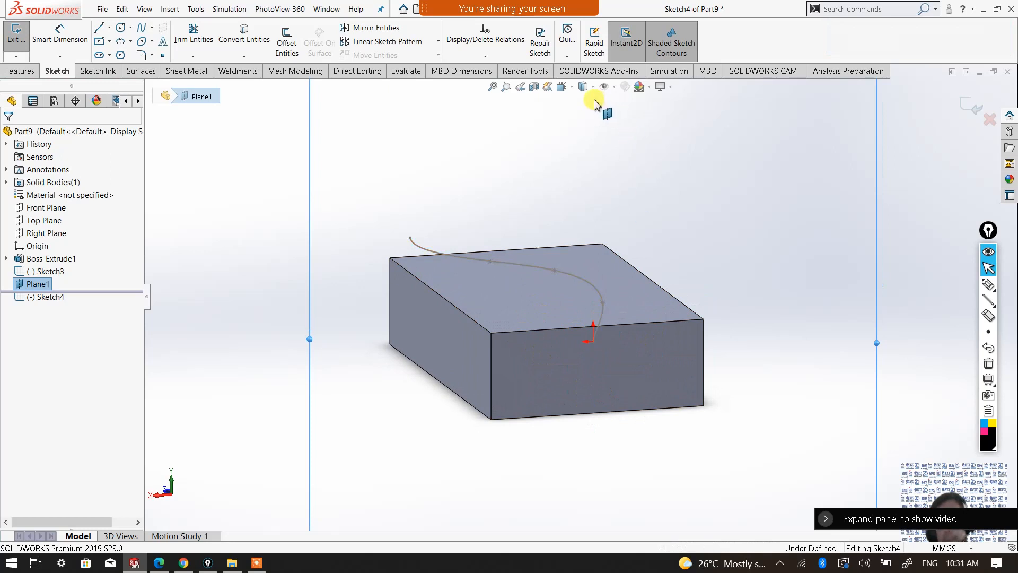
{"action": "left_click", "coordinate": [561, 86]}
{"action": "left_click", "coordinate": [622, 148]}
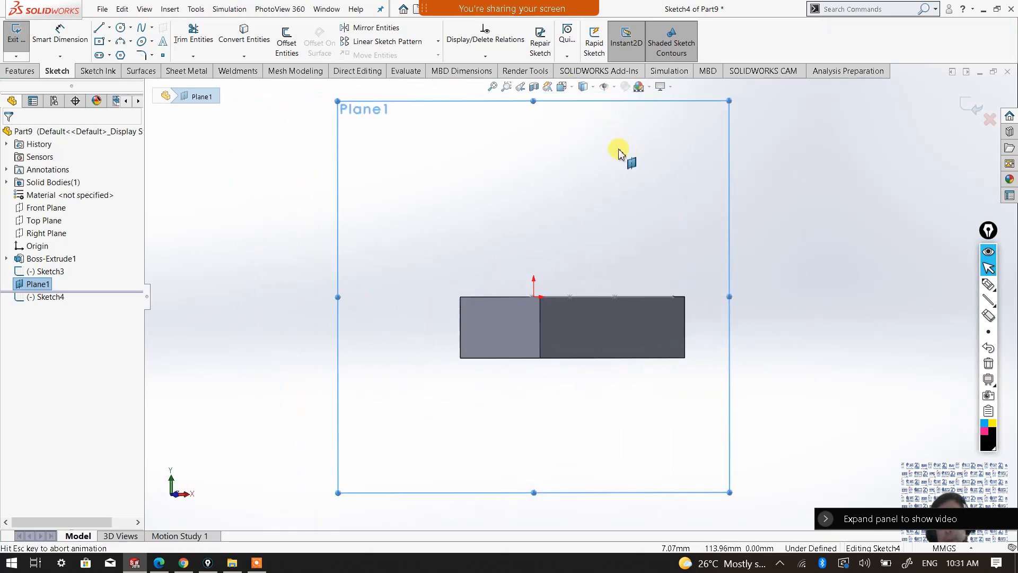
{"action": "left_click", "coordinate": [562, 87]}
{"action": "left_click", "coordinate": [622, 148]}
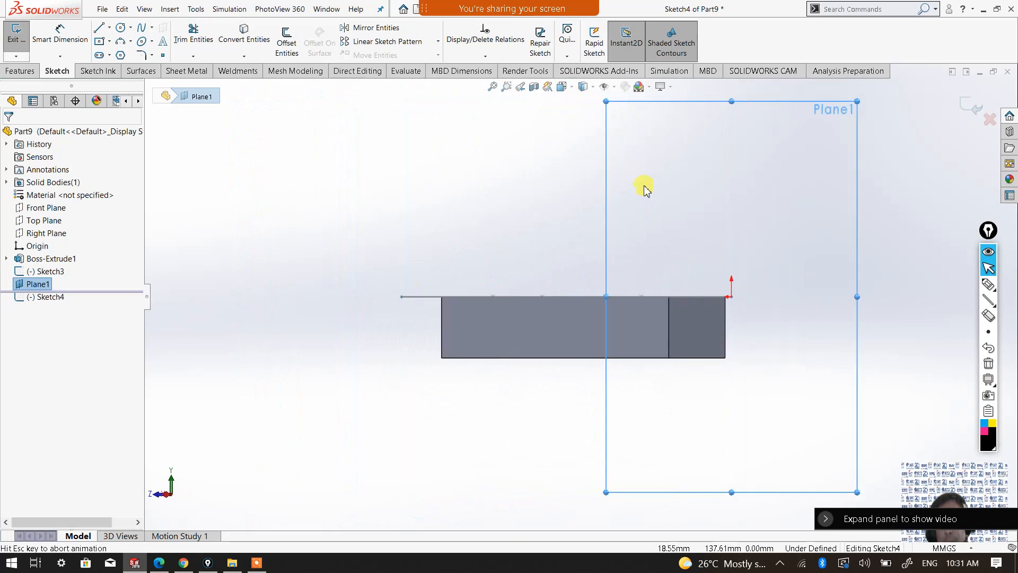
{"action": "scroll", "coordinate": [638, 311], "scroll_direction": "down", "scroll_amount": 5}
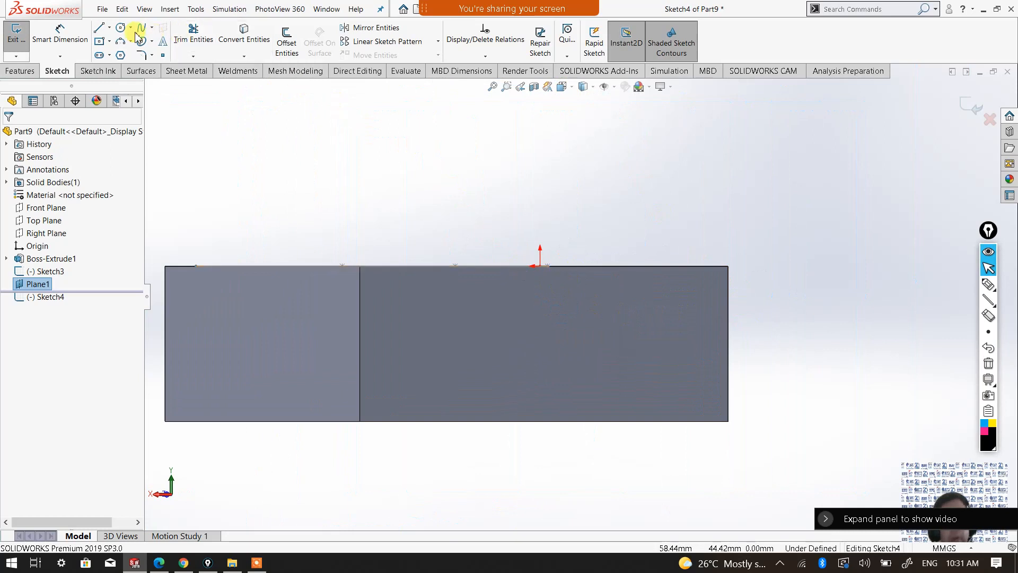
{"action": "left_click", "coordinate": [517, 267]}
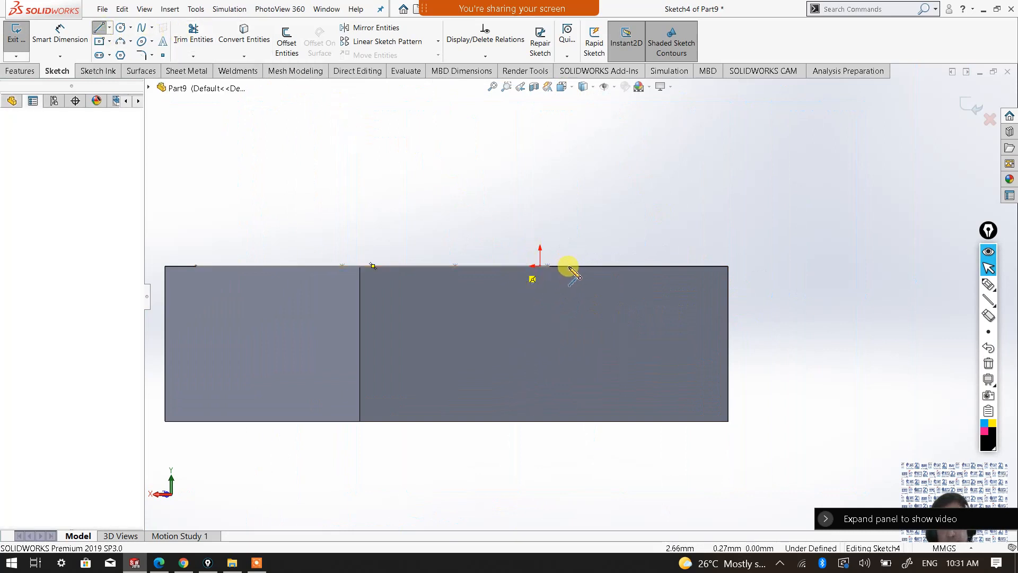
{"action": "left_click", "coordinate": [576, 266]}
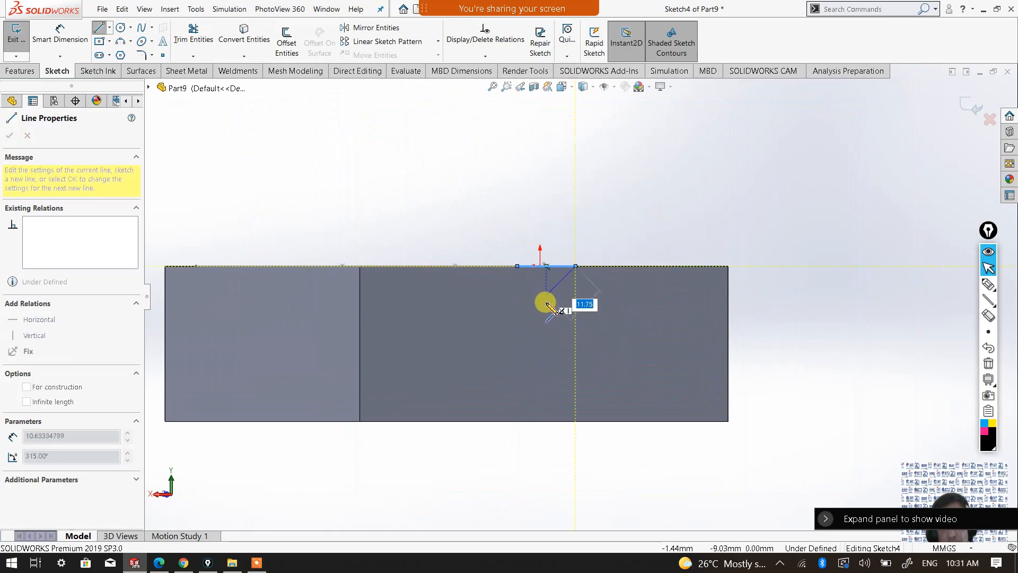
{"action": "left_click", "coordinate": [546, 310]}
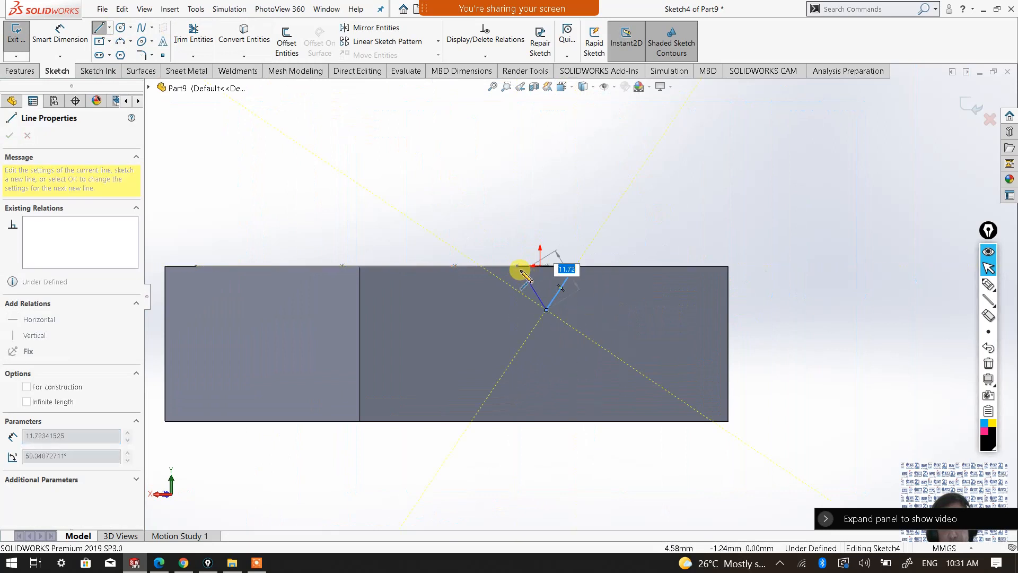
{"action": "left_click", "coordinate": [517, 266]}
{"action": "right_click", "coordinate": [557, 267]}
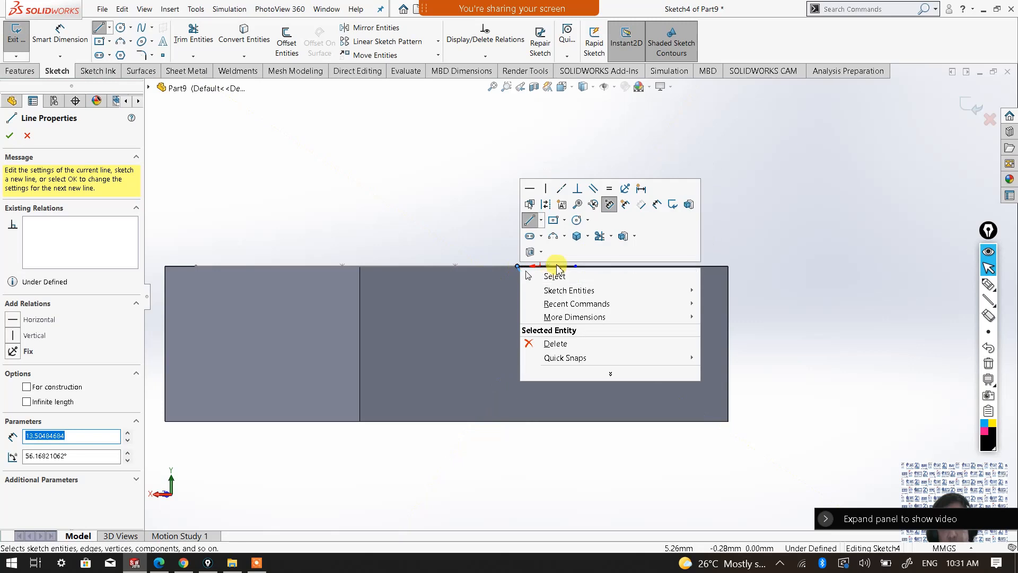
{"action": "left_click", "coordinate": [554, 275]}
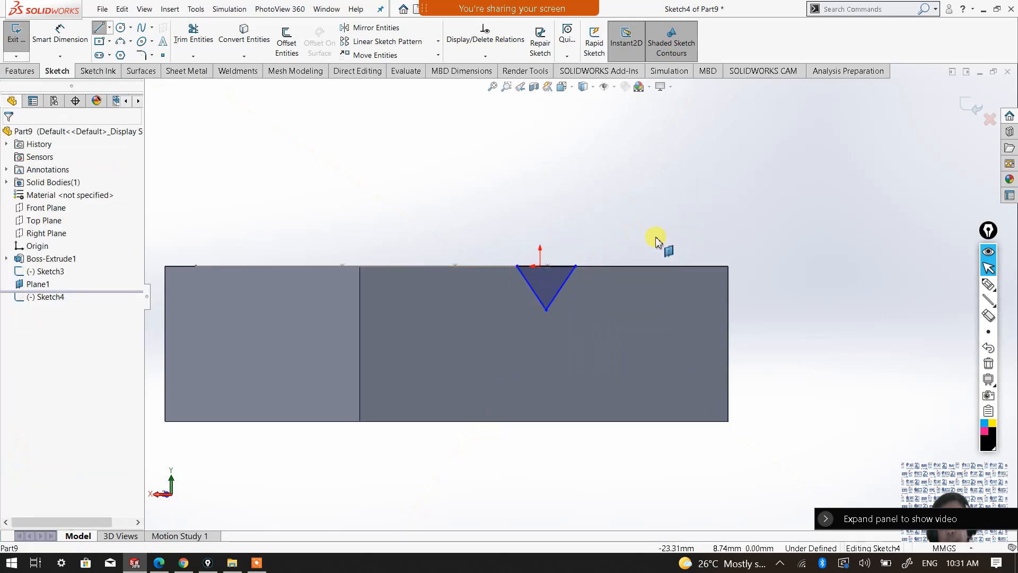
Check the triangle's position against the spline and block, and exit the profile sketch.
{"action": "middle_click_drag", "start_coordinate": [523, 260], "coordinate": [554, 287]}
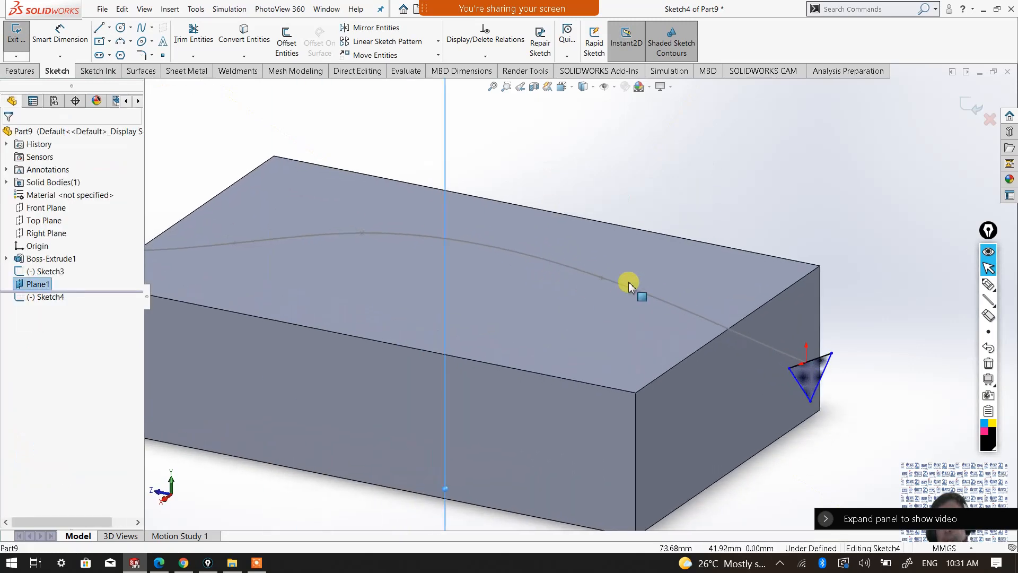
{"action": "scroll", "coordinate": [673, 284], "scroll_direction": "up", "scroll_amount": 2}
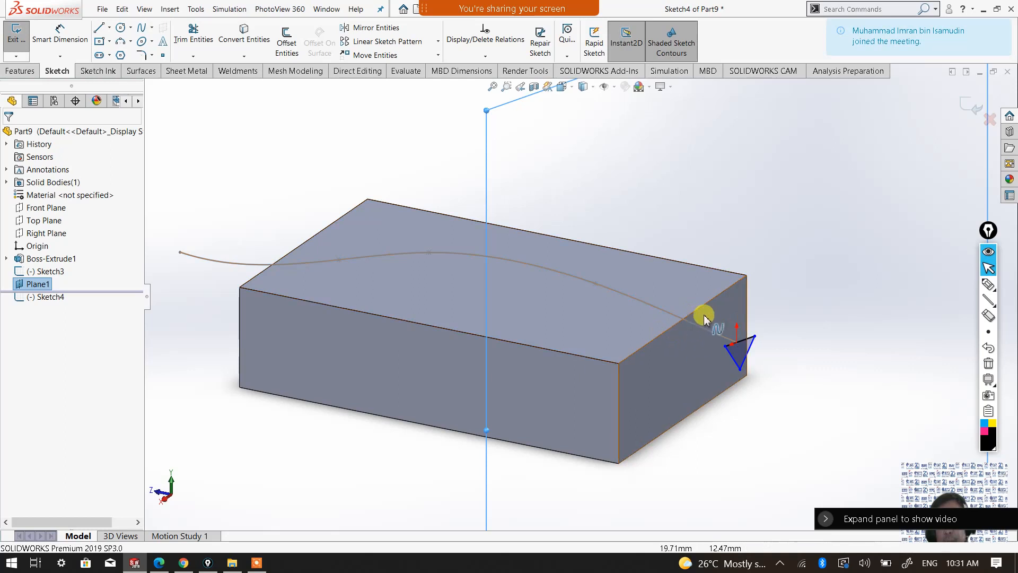
{"action": "middle_click_drag", "start_coordinate": [734, 312], "coordinate": [618, 309]}
{"action": "middle_click_drag", "start_coordinate": [789, 334], "coordinate": [810, 308]}
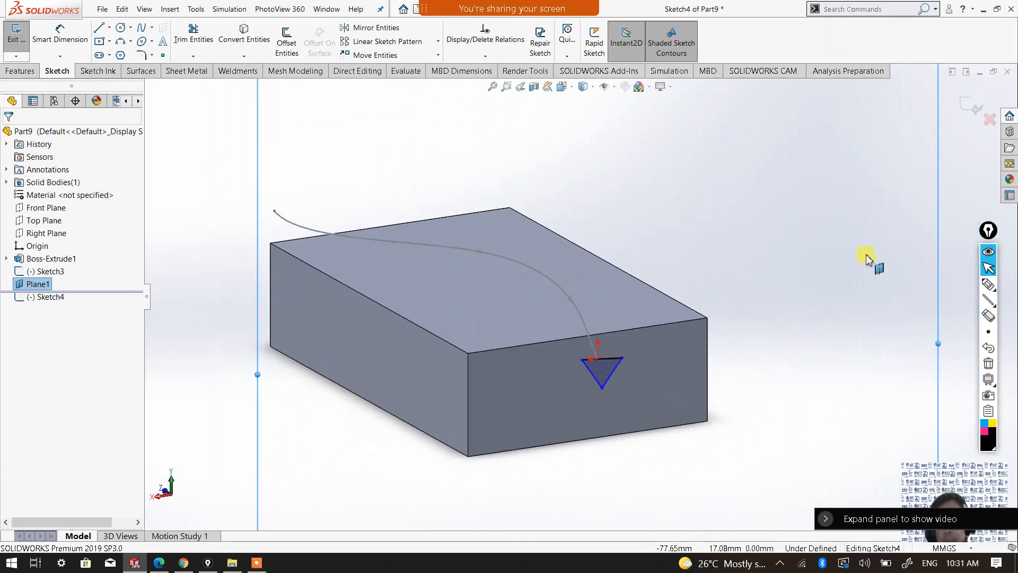
{"action": "left_click", "coordinate": [963, 116]}
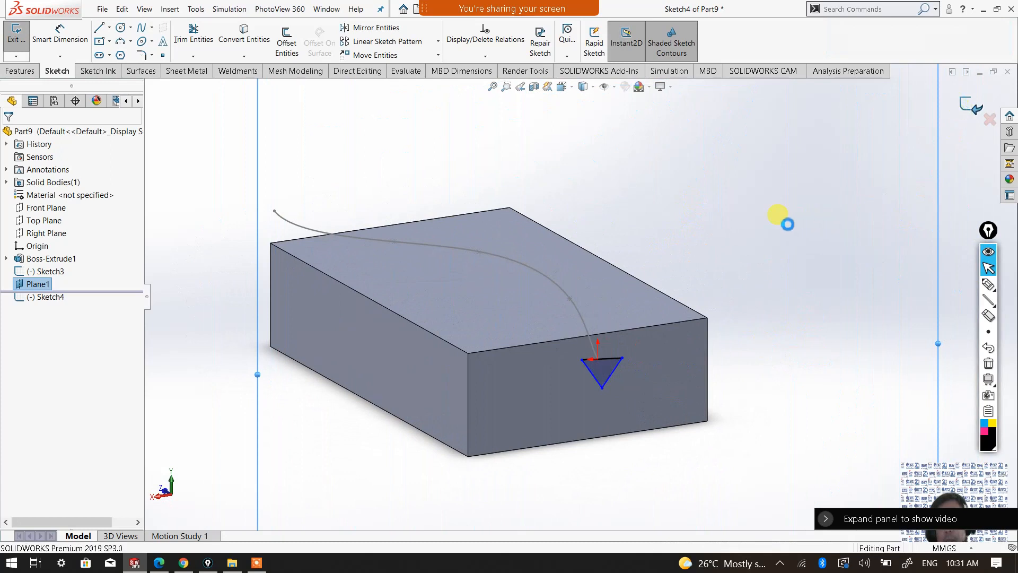
Hide the reference plane at the spline's end.
{"action": "mouse_move", "coordinate": [741, 314]}
{"action": "middle_mouse_down"}
{"action": "mouse_move", "coordinate": [778, 308]}
{"action": "mouse_move", "coordinate": [607, 261]}
{"action": "middle_mouse_up"}
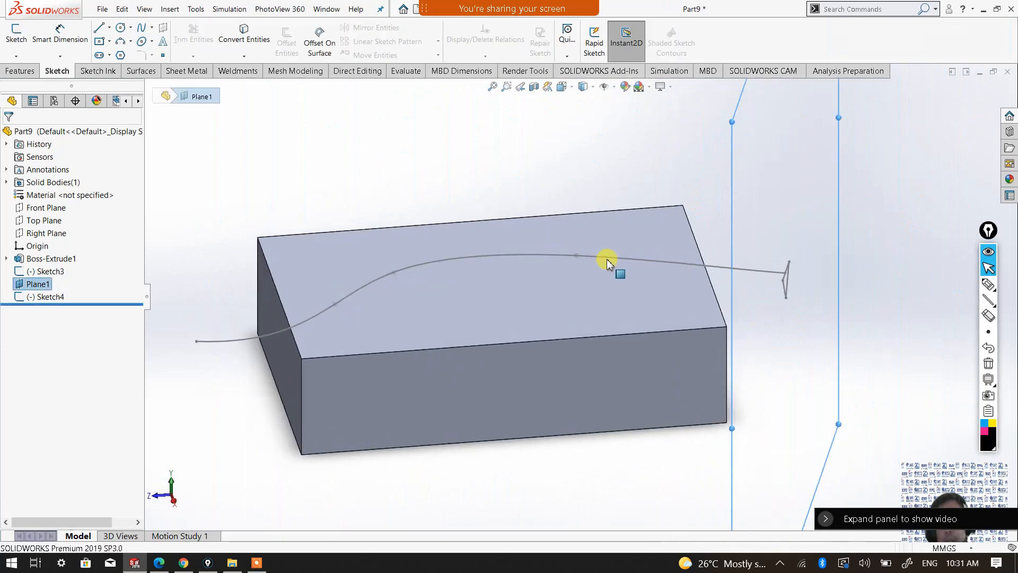
{"action": "right_click", "coordinate": [734, 160]}
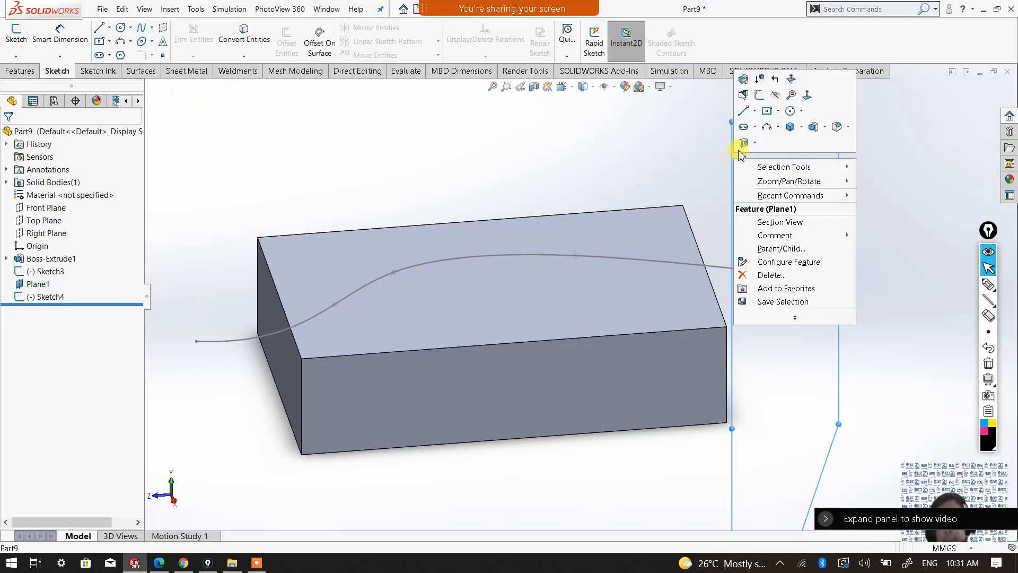
{"action": "left_click", "coordinate": [775, 96]}
{"action": "mouse_move", "coordinate": [761, 227]}
{"action": "middle_mouse_down"}
{"action": "mouse_move", "coordinate": [693, 255]}
{"action": "mouse_move", "coordinate": [706, 274]}
{"action": "mouse_move", "coordinate": [682, 265]}
{"action": "middle_mouse_up"}
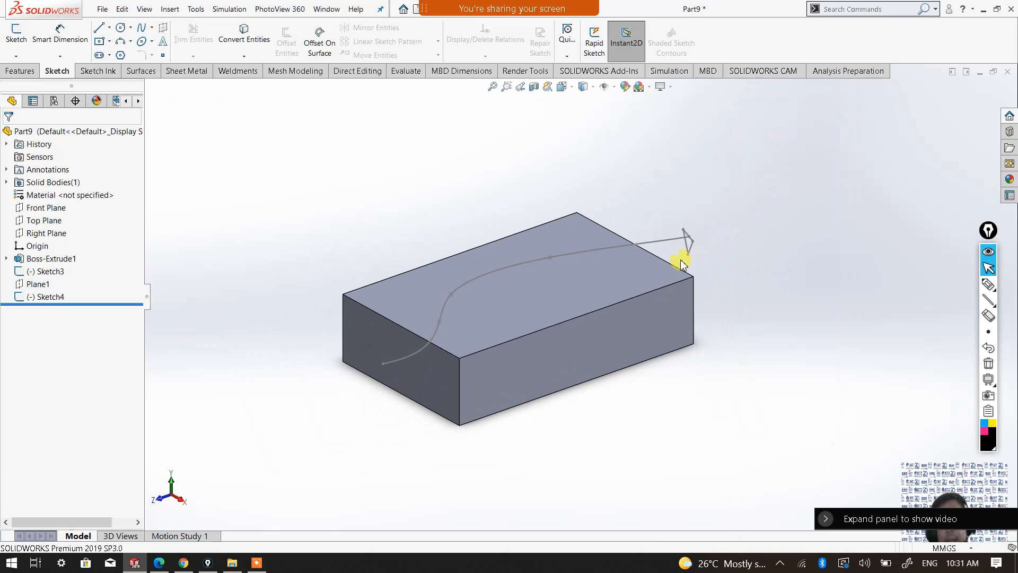
Cut a V-shaped groove through the block with Swept Cut, using the triangle sketch as profile and the spline as path.
{"action": "left_click", "coordinate": [24, 72]}
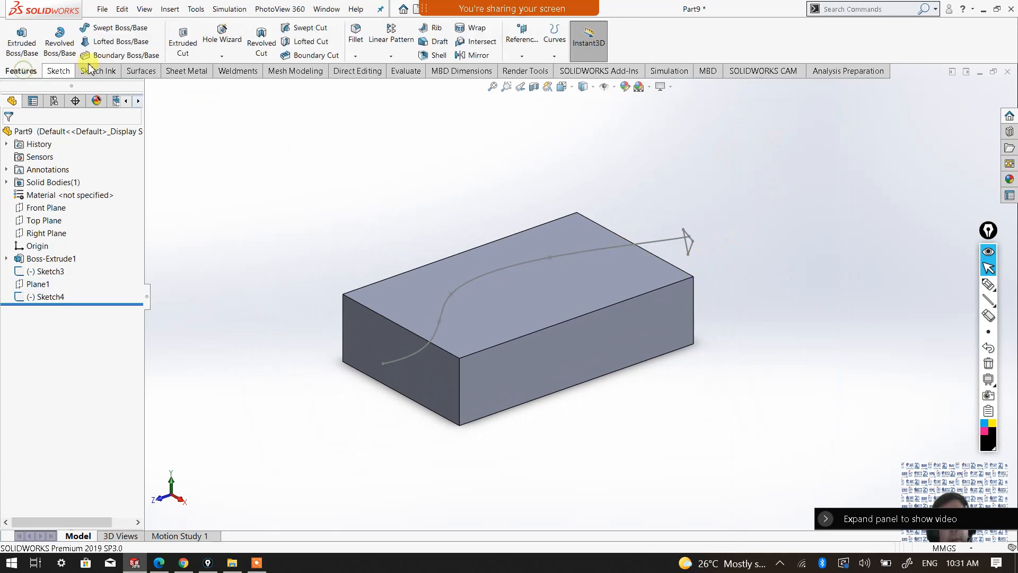
{"action": "left_click", "coordinate": [318, 30]}
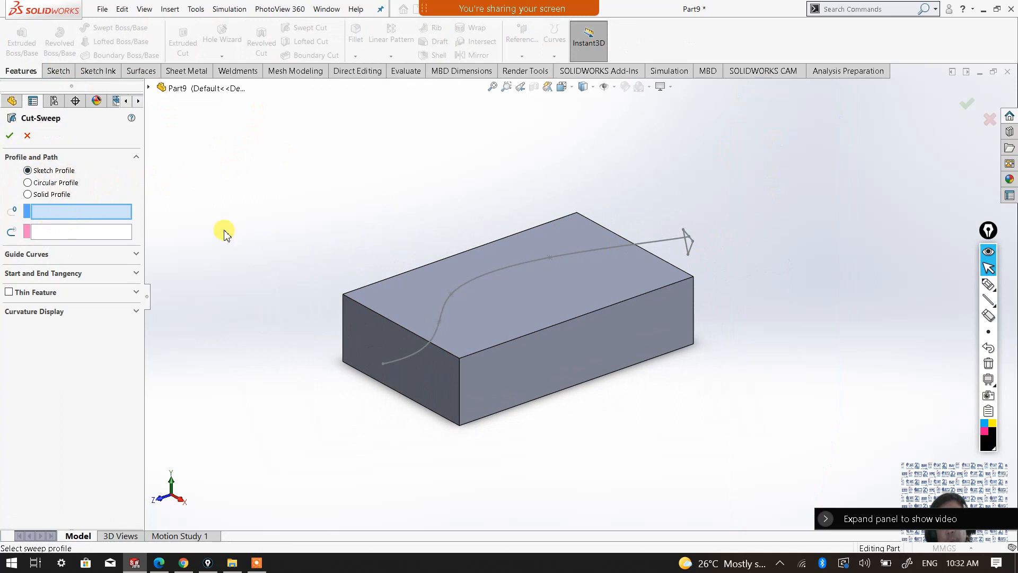
{"action": "left_click", "coordinate": [690, 250]}
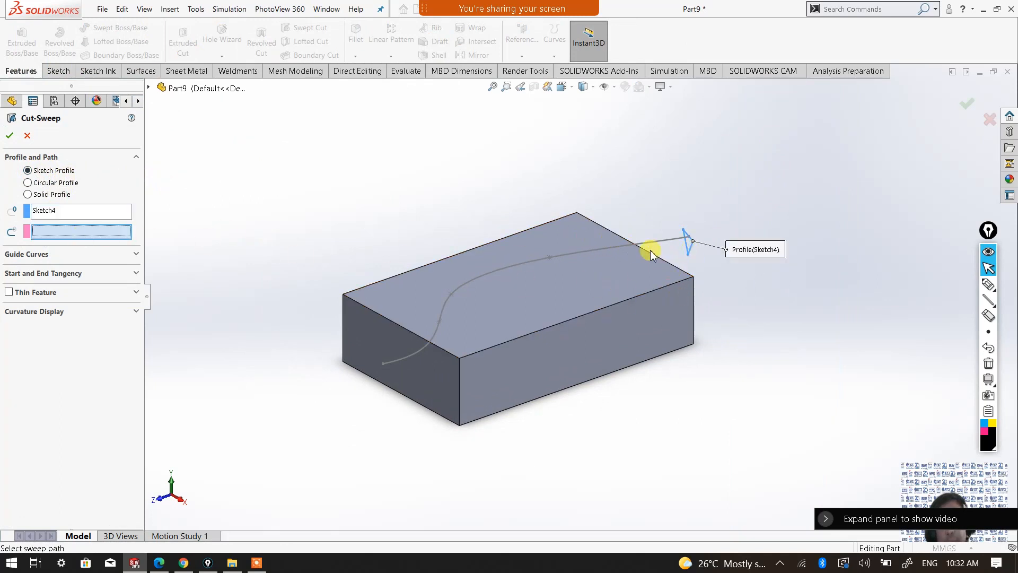
{"action": "left_click", "coordinate": [459, 279]}
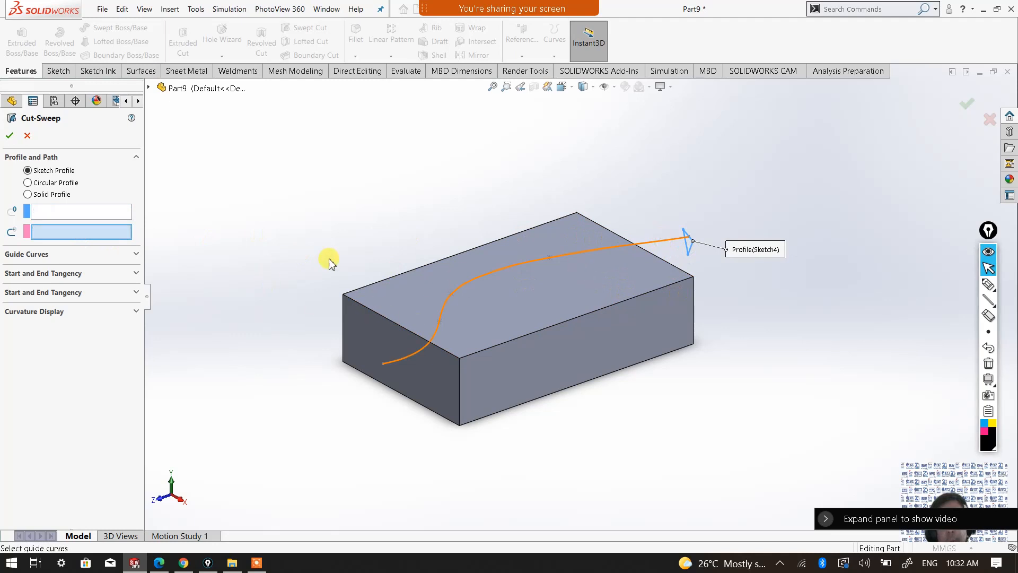
{"action": "left_click", "coordinate": [10, 137]}
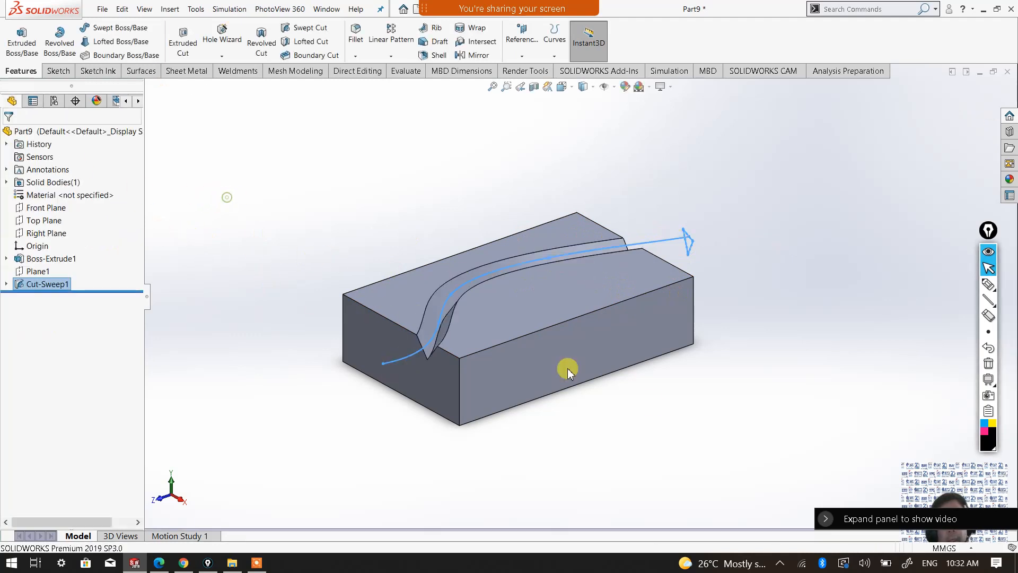
{"action": "mouse_move", "coordinate": [664, 393]}
{"action": "middle_mouse_down"}
{"action": "mouse_move", "coordinate": [527, 391]}
{"action": "mouse_move", "coordinate": [529, 350]}
{"action": "mouse_move", "coordinate": [495, 345]}
{"action": "mouse_move", "coordinate": [512, 404]}
{"action": "mouse_move", "coordinate": [586, 416]}
{"action": "middle_mouse_up"}
Edit the block's extrusion and set its blind depth to 110 mm.
{"action": "right_click", "coordinate": [59, 259]}
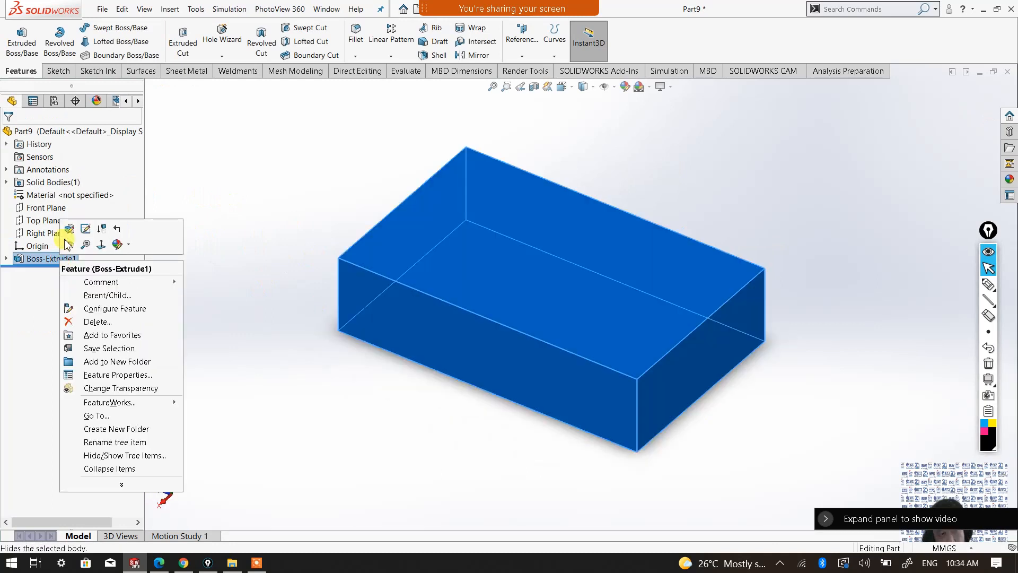
{"action": "left_click", "coordinate": [71, 229]}
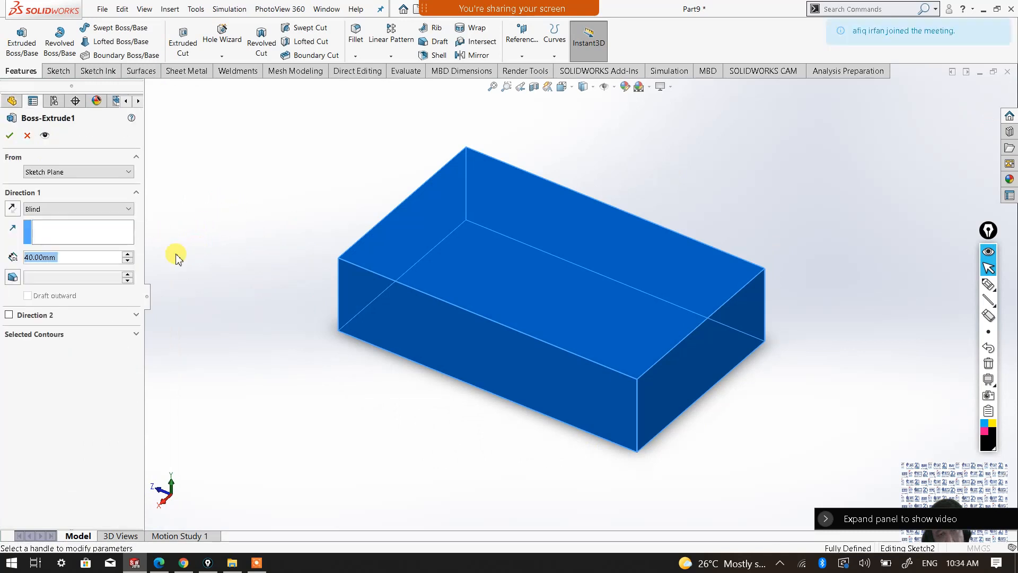
{"action": "left_click", "coordinate": [128, 254]}
{"action": "left_click", "coordinate": [128, 254]}
{"action": "left_click", "coordinate": [129, 254]}
{"action": "left_click", "coordinate": [128, 255]}
{"action": "left_click", "coordinate": [128, 255]}
{"action": "left_click", "coordinate": [129, 254]}
{"action": "left_click", "coordinate": [128, 254]}
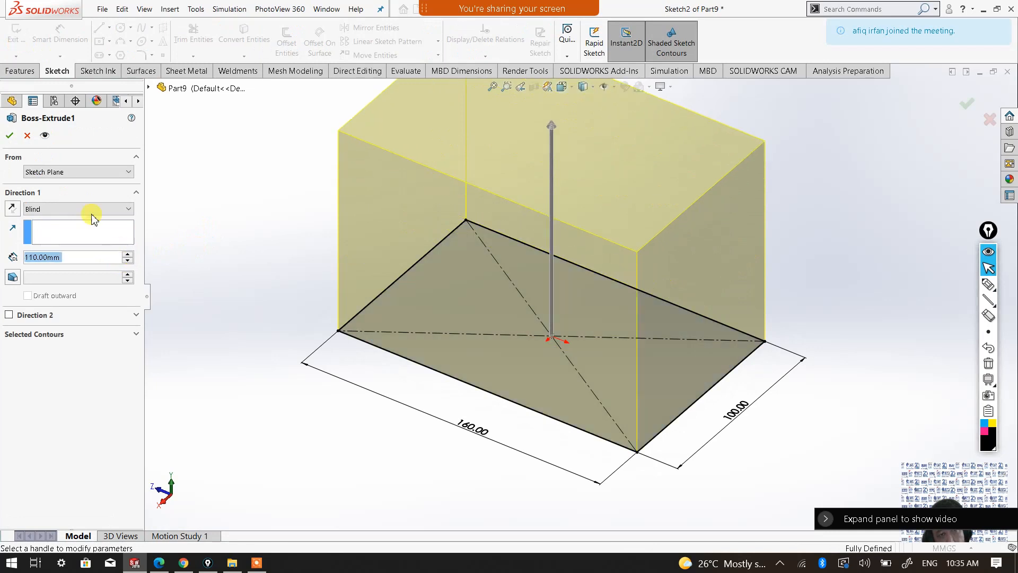
{"action": "left_click", "coordinate": [6, 138]}
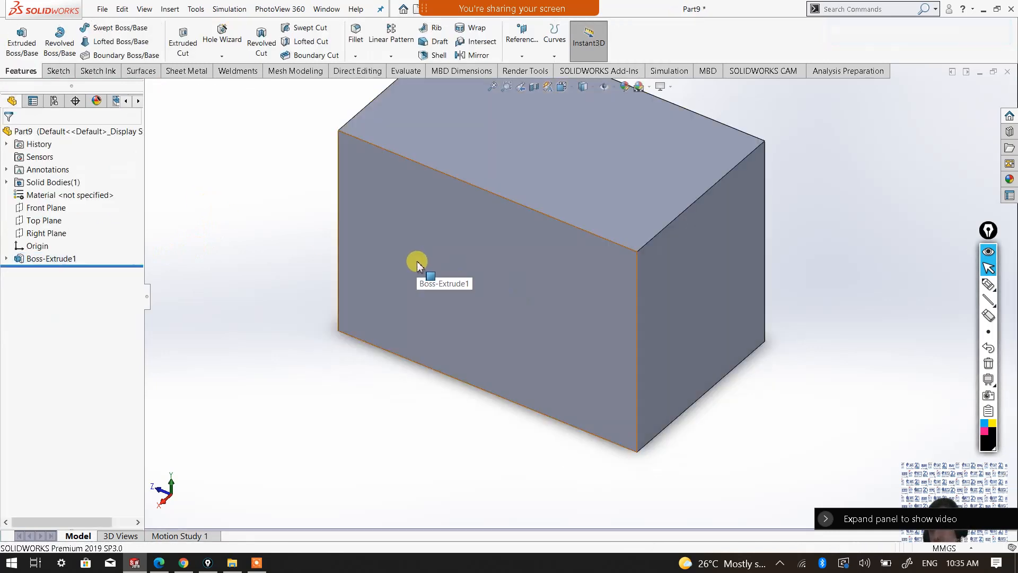
{"action": "middle_click_drag", "start_coordinate": [829, 334], "coordinate": [870, 303]}
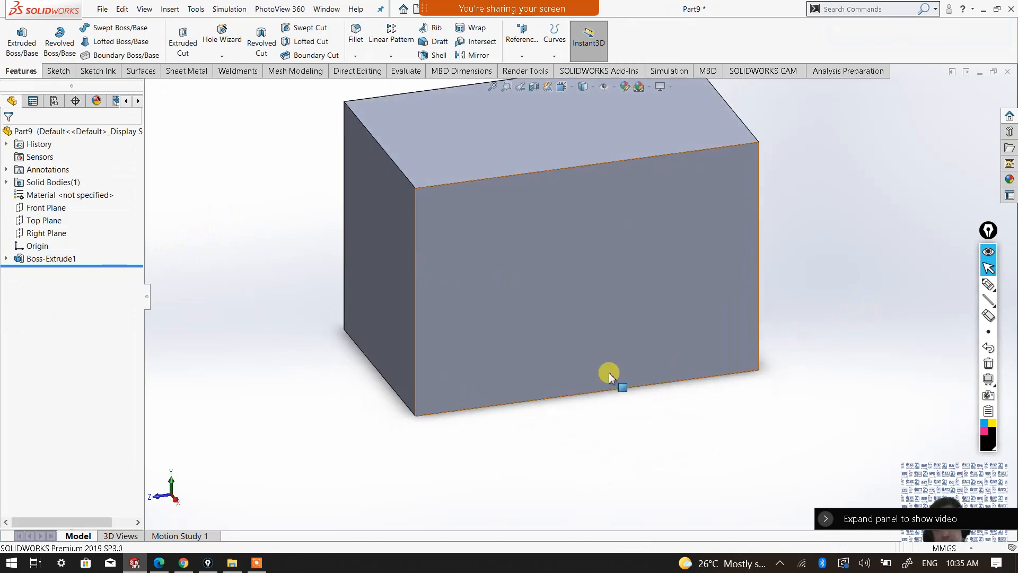
{"action": "left_click", "coordinate": [382, 240]}
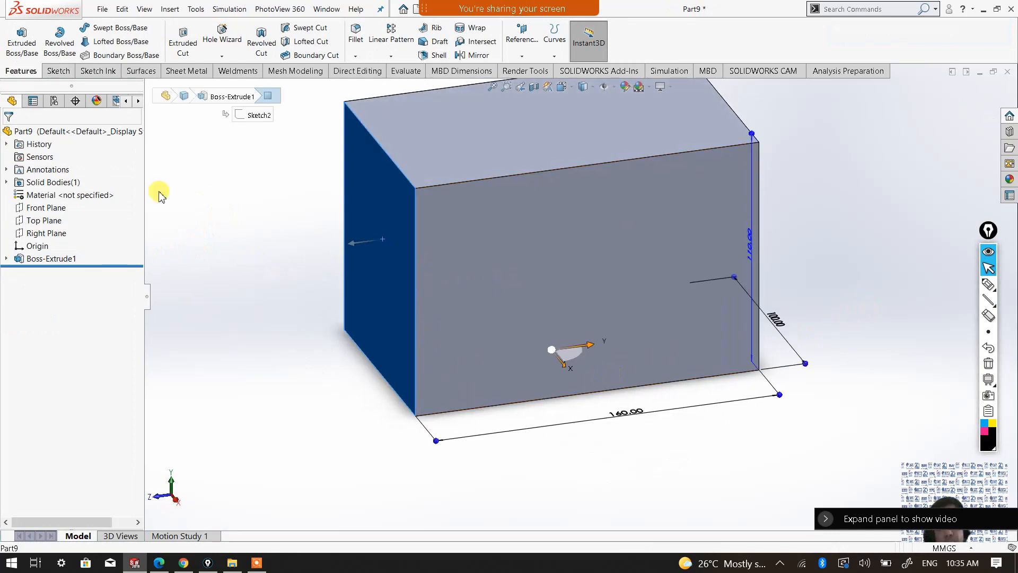
{"action": "left_click", "coordinate": [51, 69]}
{"action": "left_click", "coordinate": [16, 33]}
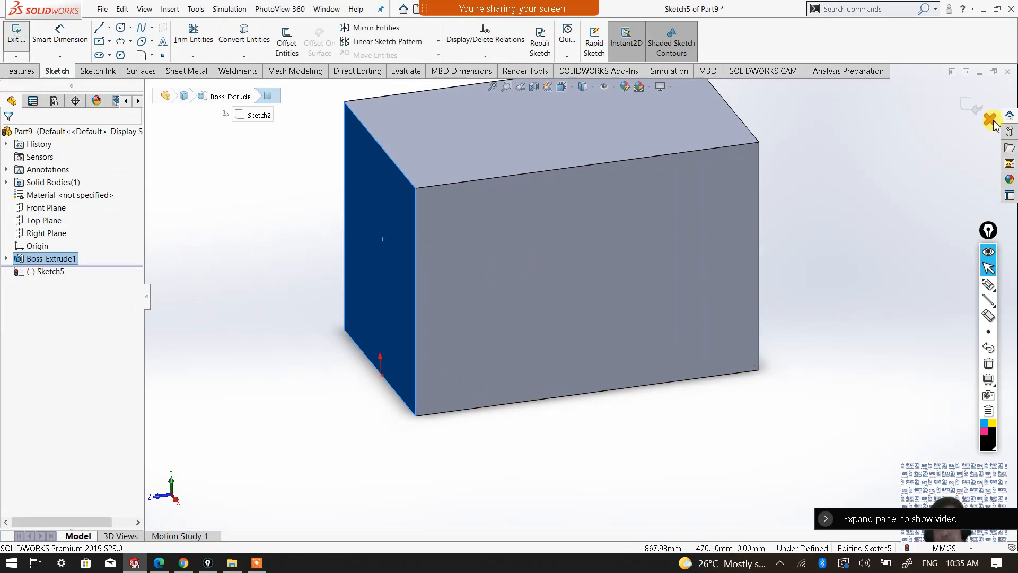
{"action": "left_click", "coordinate": [990, 121]}
{"action": "left_click", "coordinate": [491, 290]}
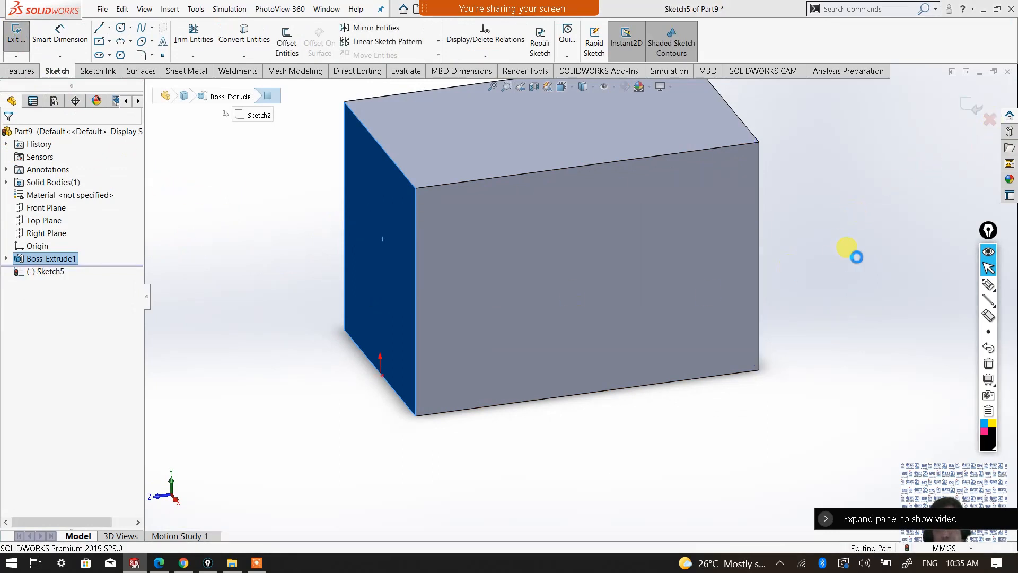
Draw a looping freehand curve over the block's top face with the screen annotation pen, and erase it.
{"action": "middle_click_drag", "start_coordinate": [875, 254], "coordinate": [744, 278]}
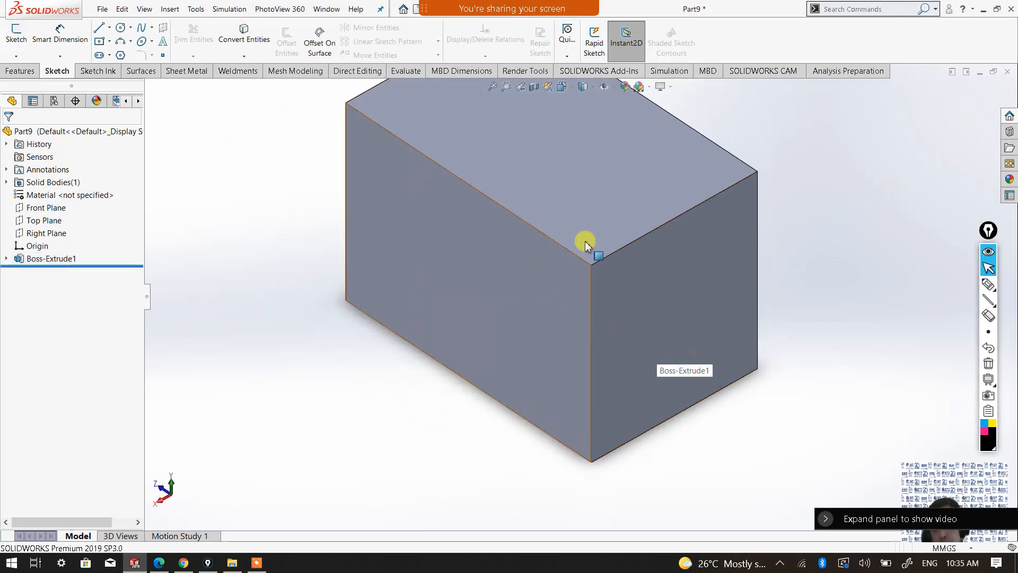
{"action": "middle_click_drag", "start_coordinate": [688, 226], "coordinate": [691, 179]}
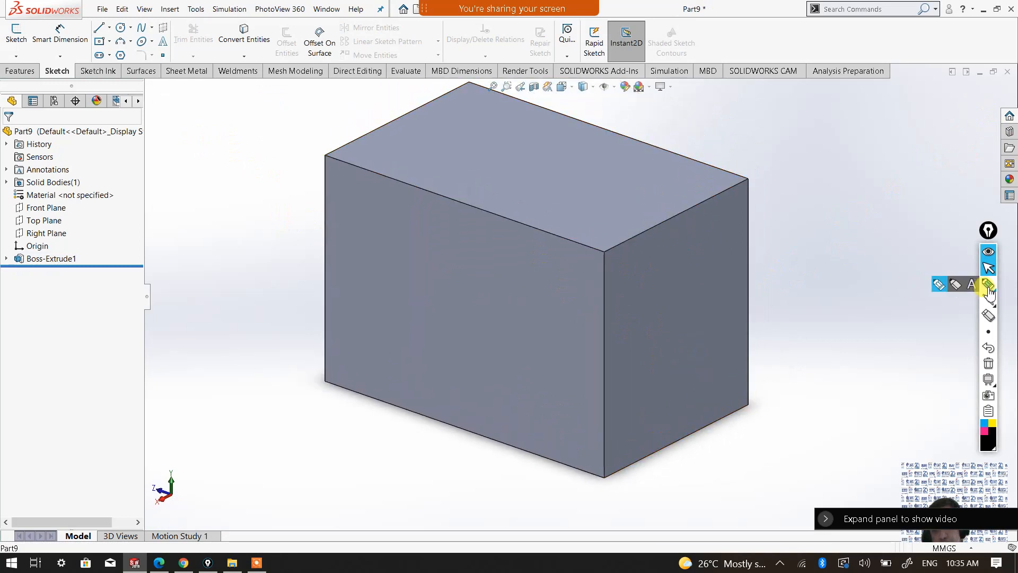
{"action": "left_click", "coordinate": [989, 286]}
{"action": "mouse_move", "coordinate": [656, 195]}
{"action": "left_mouse_down"}
{"action": "mouse_move", "coordinate": [664, 237]}
{"action": "mouse_move", "coordinate": [615, 189]}
{"action": "mouse_move", "coordinate": [555, 167]}
{"action": "mouse_move", "coordinate": [570, 183]}
{"action": "left_mouse_up"}
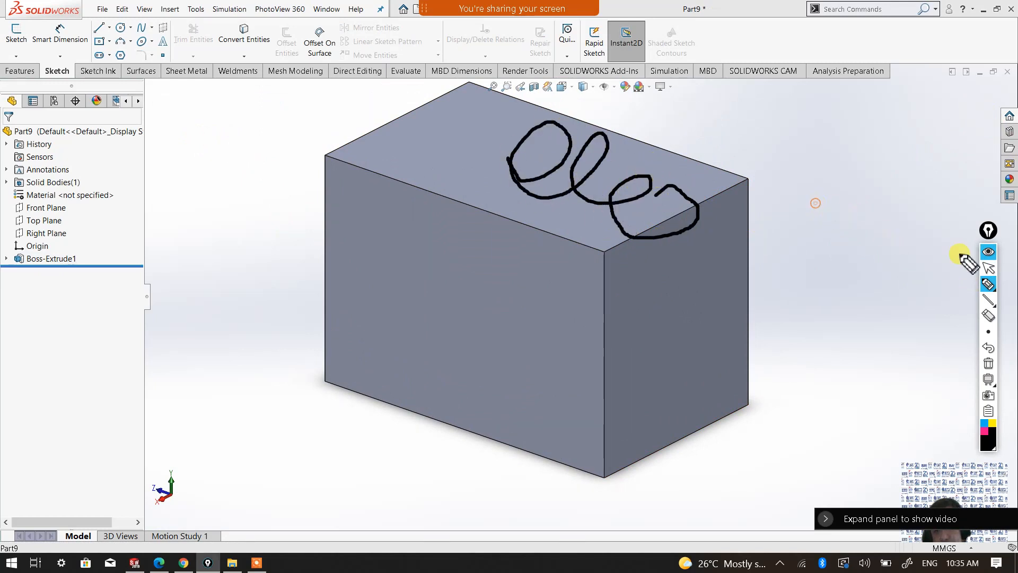
{"action": "left_click", "coordinate": [988, 268]}
{"action": "mouse_move", "coordinate": [636, 193]}
{"action": "middle_mouse_down"}
{"action": "mouse_move", "coordinate": [639, 155]}
{"action": "mouse_move", "coordinate": [631, 200]}
{"action": "mouse_move", "coordinate": [574, 154]}
{"action": "middle_mouse_up"}
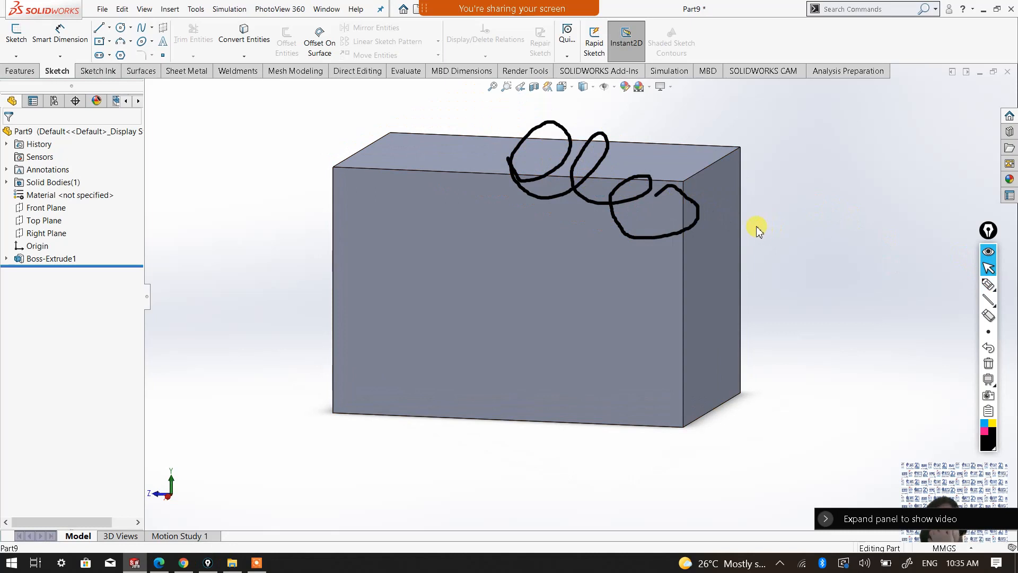
{"action": "middle_click_drag", "start_coordinate": [764, 272], "coordinate": [689, 347]}
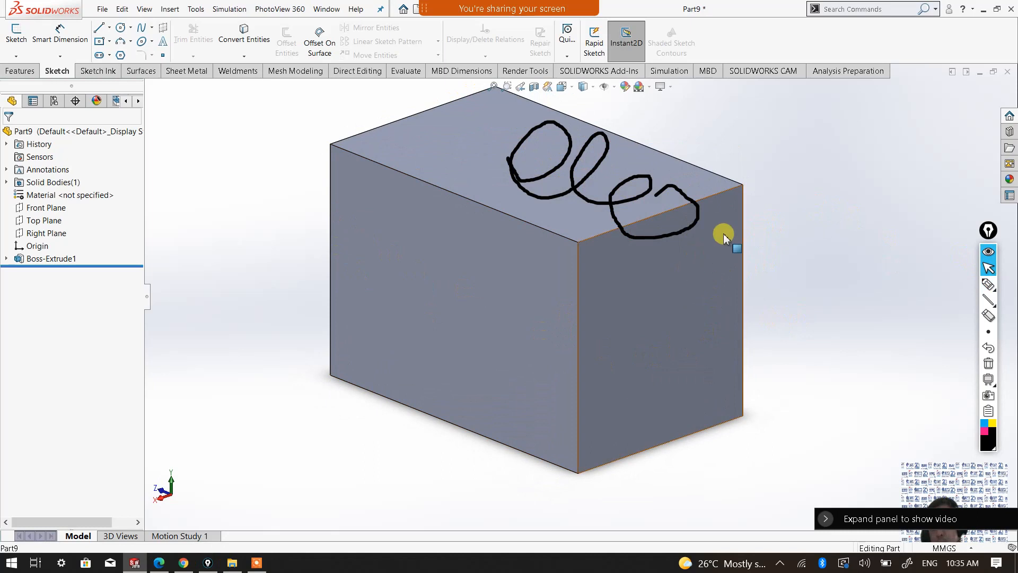
{"action": "left_click", "coordinate": [989, 316]}
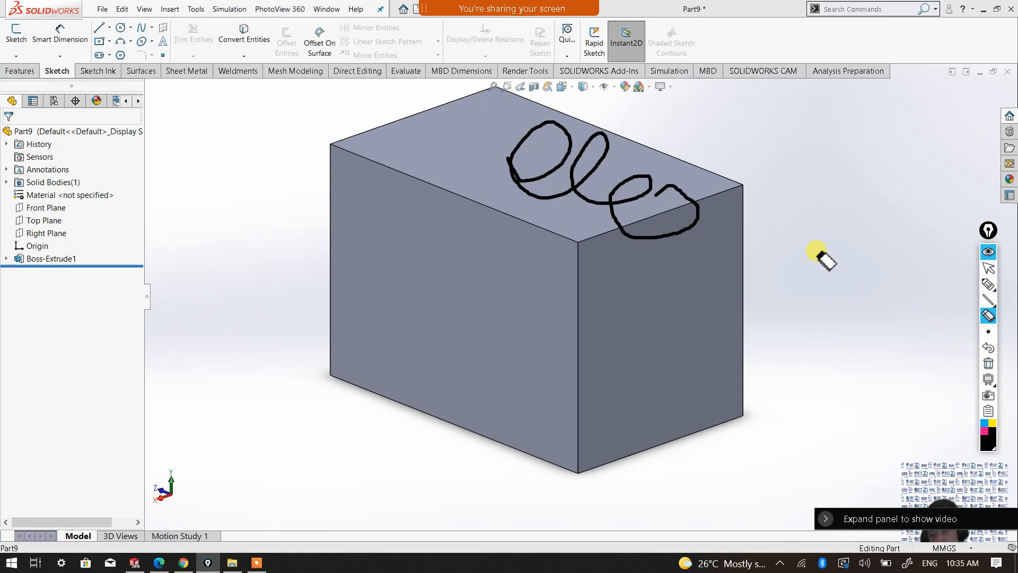
{"action": "left_click", "coordinate": [684, 239]}
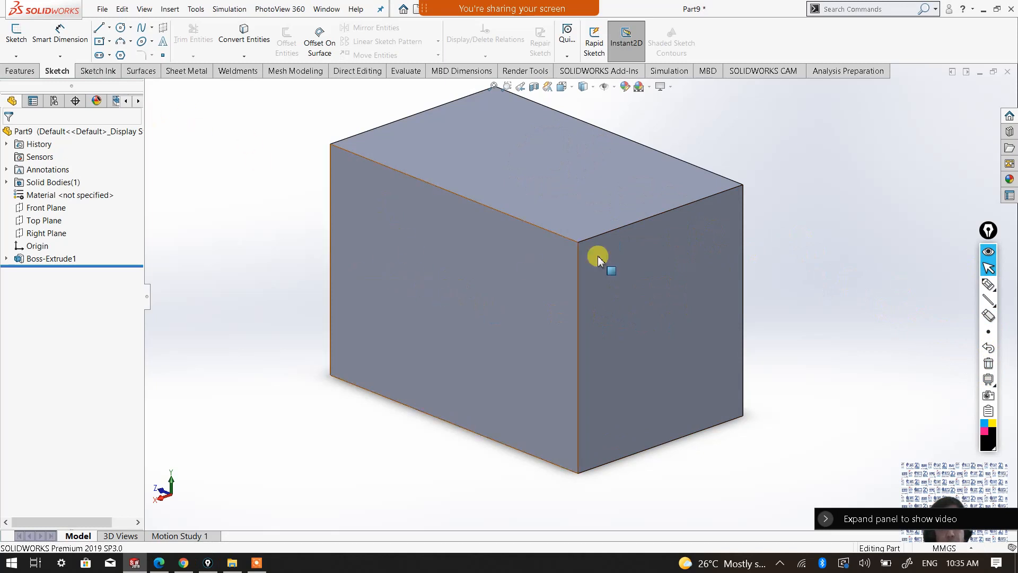
Change the block's extrusion to Mid Plane with a total depth of 120 mm.
{"action": "right_click", "coordinate": [50, 258]}
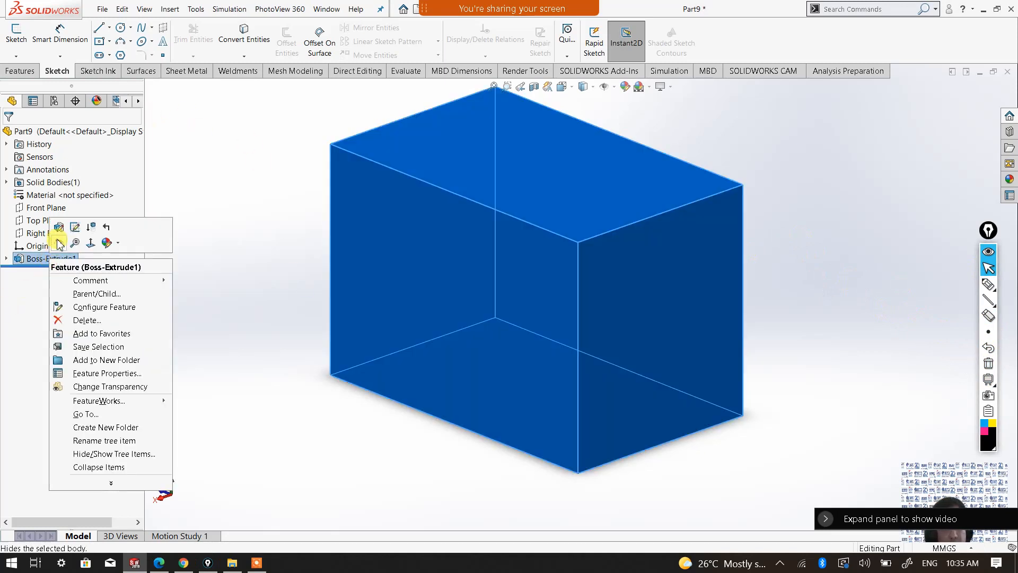
{"action": "left_click", "coordinate": [60, 228]}
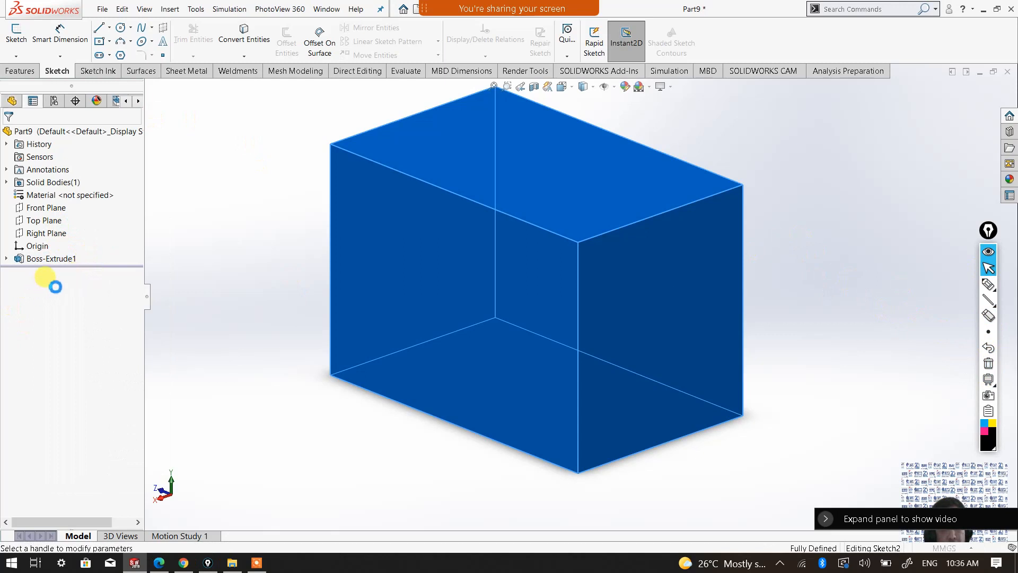
{"action": "left_click", "coordinate": [79, 209]}
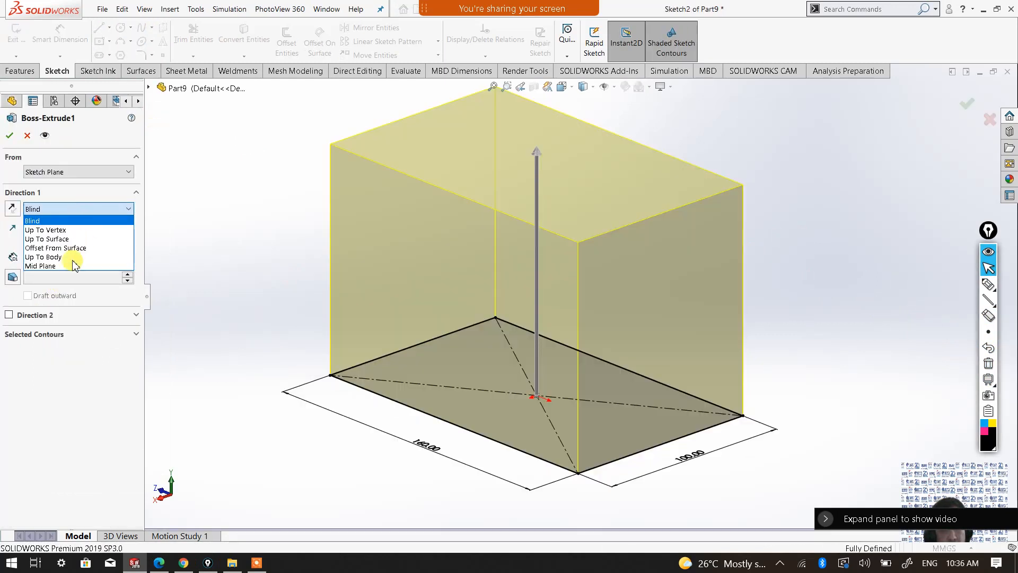
{"action": "left_click", "coordinate": [70, 266]}
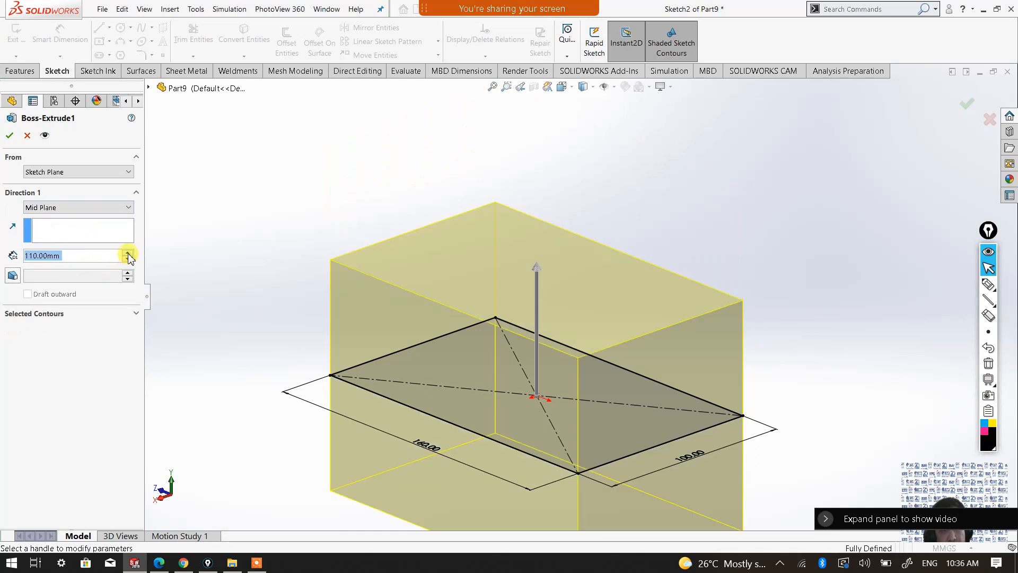
{"action": "left_click", "coordinate": [128, 253]}
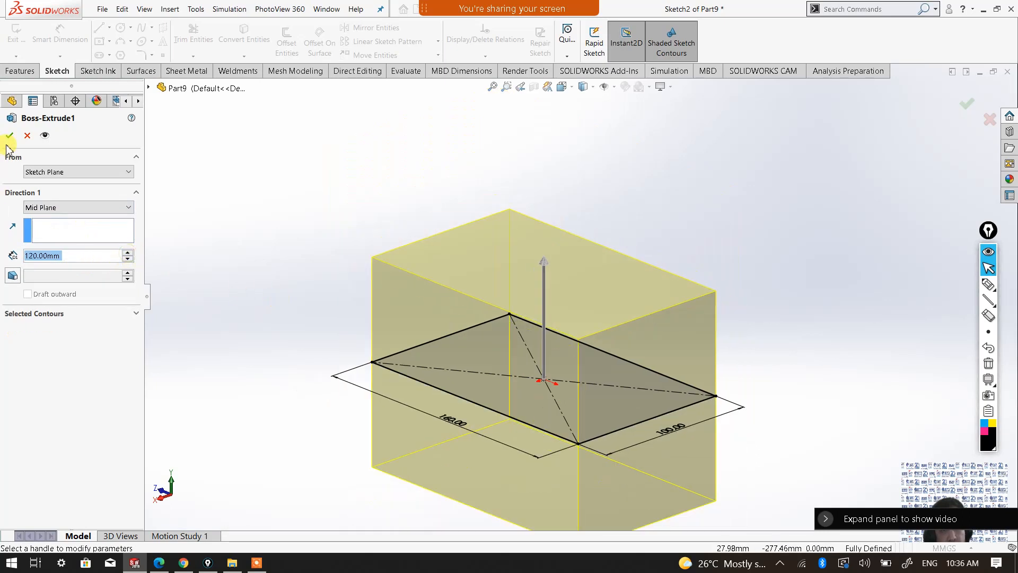
{"action": "left_click", "coordinate": [9, 135]}
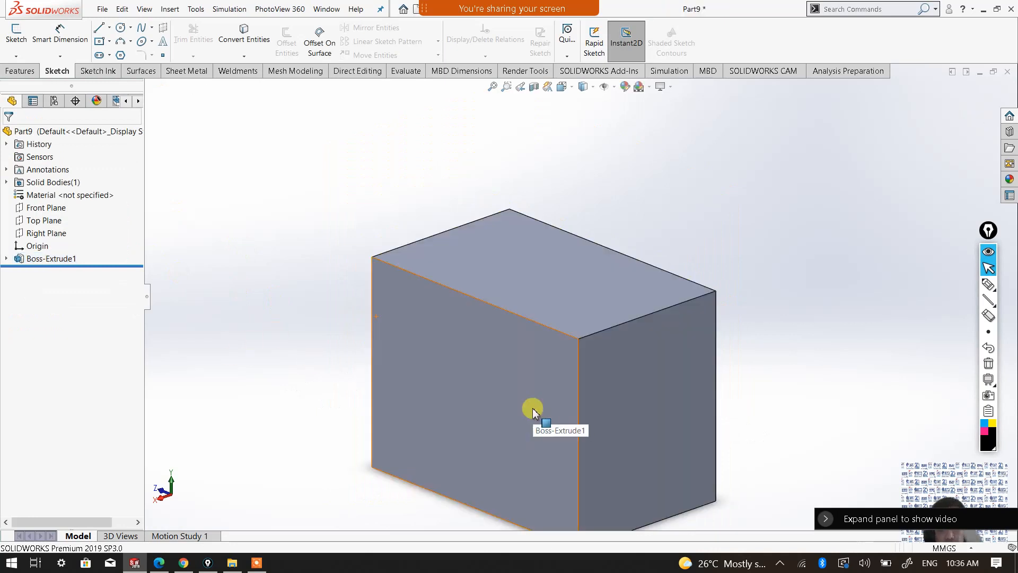
{"action": "scroll", "coordinate": [528, 430], "scroll_direction": "down", "scroll_amount": 3}
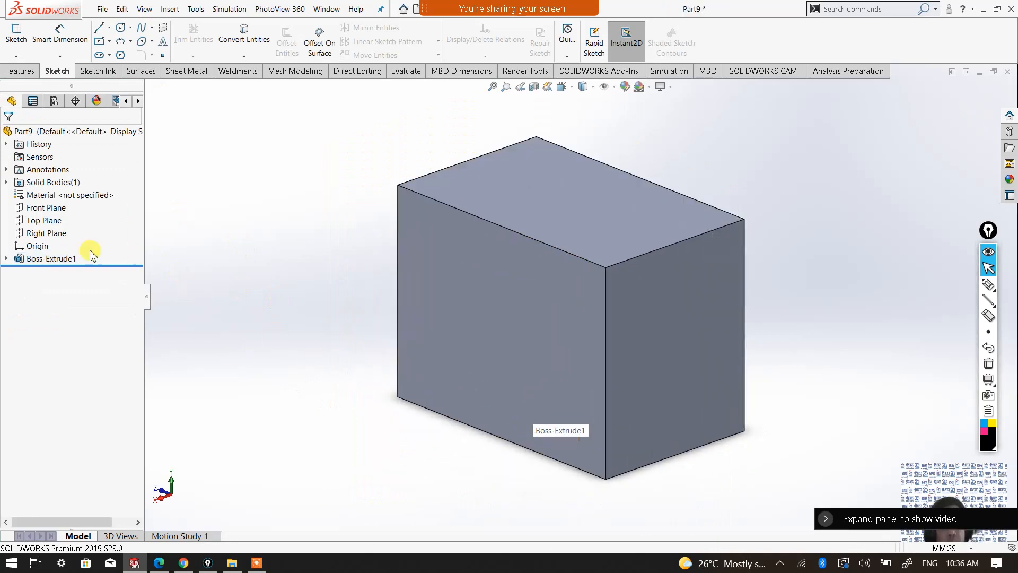
On the Top Plane, sketch a 160 mm line through the origin, joining the midpoints of the block's two short edges.
{"action": "left_click", "coordinate": [48, 220]}
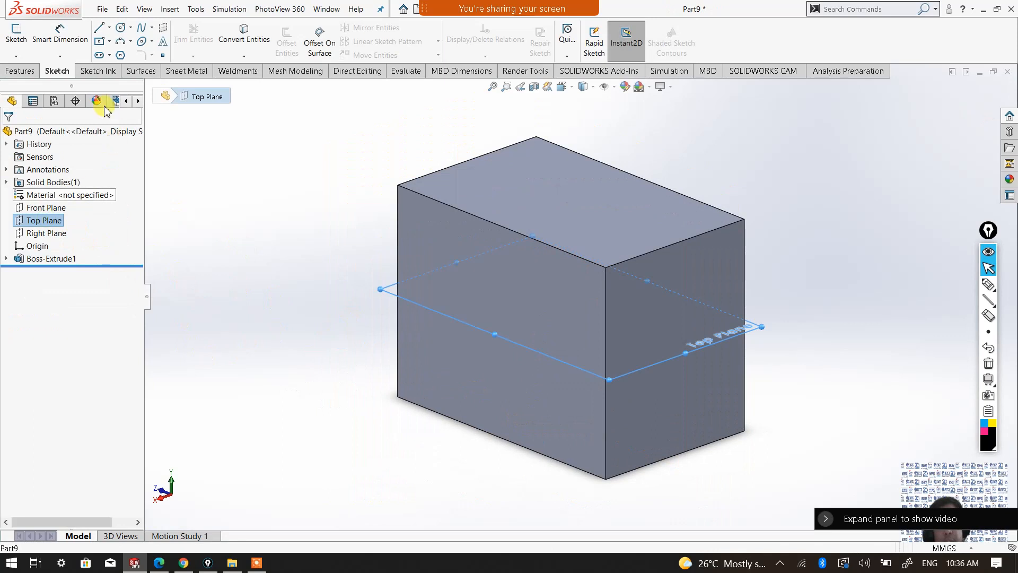
{"action": "left_click", "coordinate": [10, 42]}
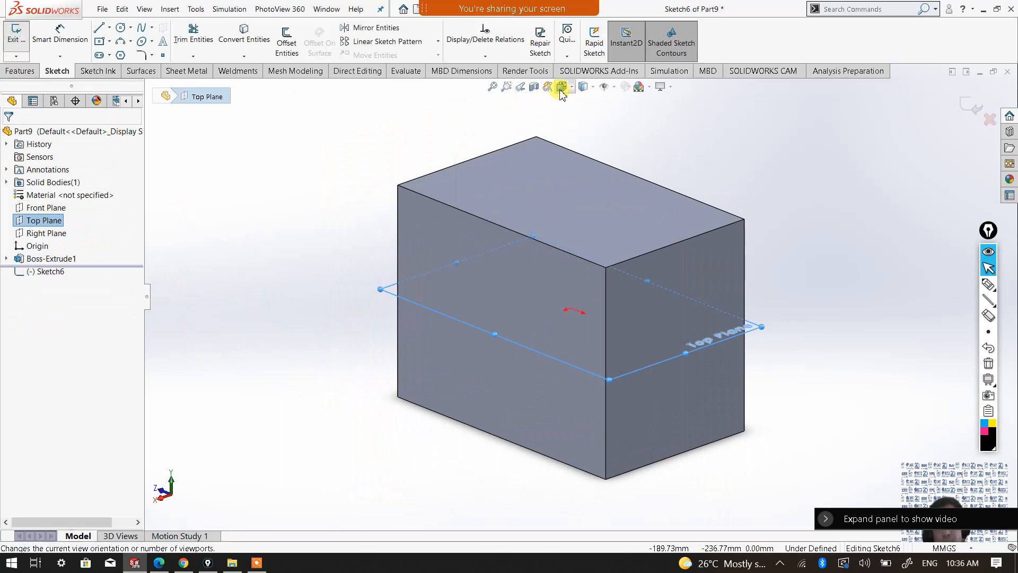
{"action": "left_click", "coordinate": [615, 149]}
{"action": "left_click", "coordinate": [377, 271]}
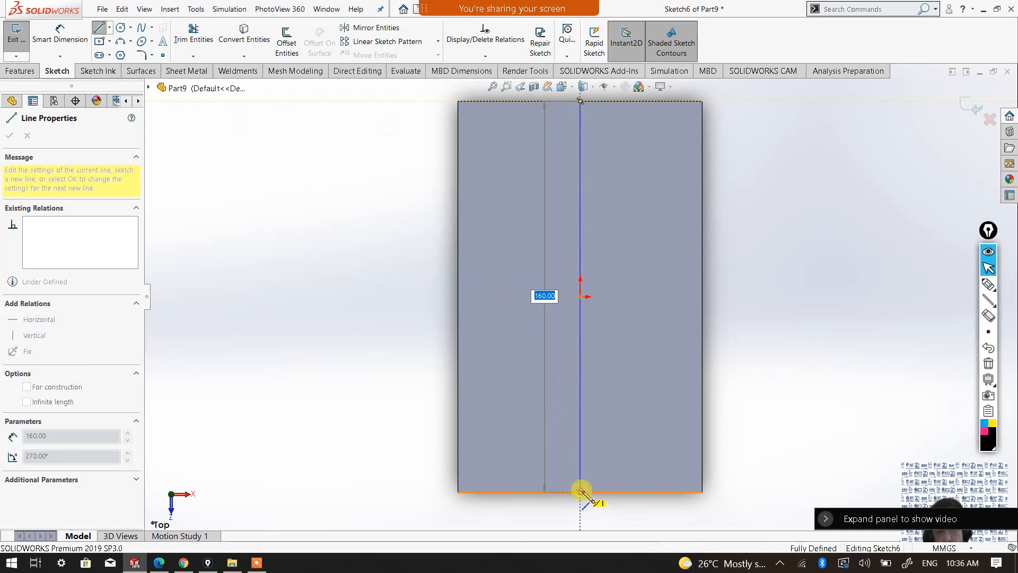
{"action": "left_click", "coordinate": [580, 492]}
{"action": "right_click", "coordinate": [629, 478]}
{"action": "left_click", "coordinate": [616, 430]}
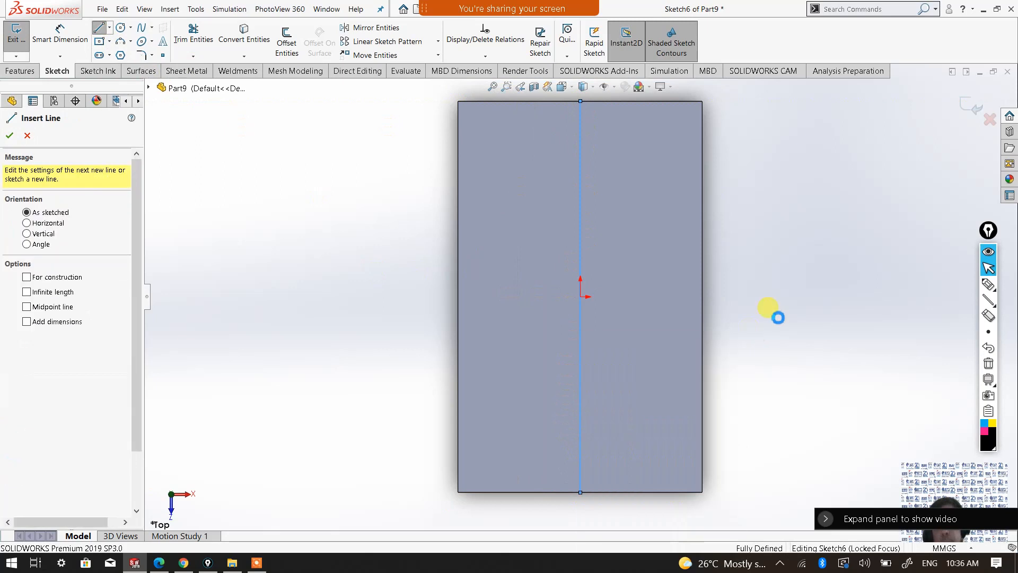
{"action": "middle_click_drag", "start_coordinate": [575, 485], "coordinate": [504, 323]}
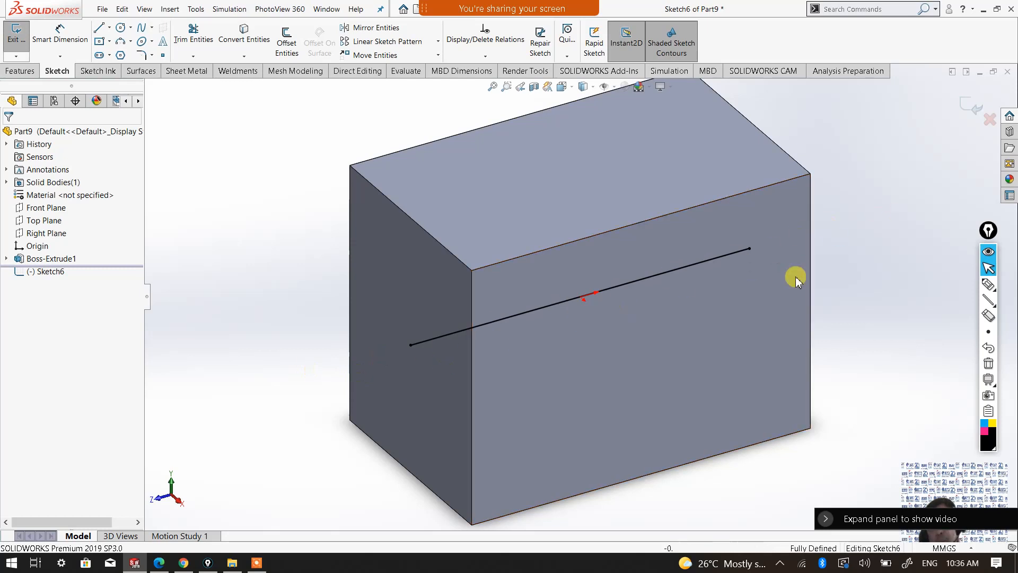
{"action": "middle_click_drag", "start_coordinate": [615, 329], "coordinate": [753, 308]}
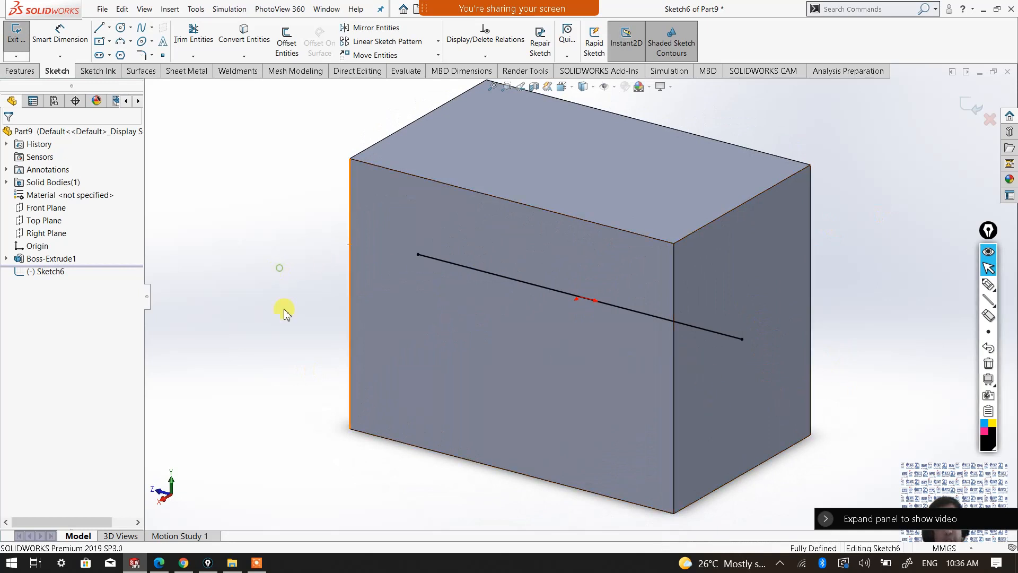
{"action": "middle_click_drag", "start_coordinate": [432, 380], "coordinate": [815, 160]}
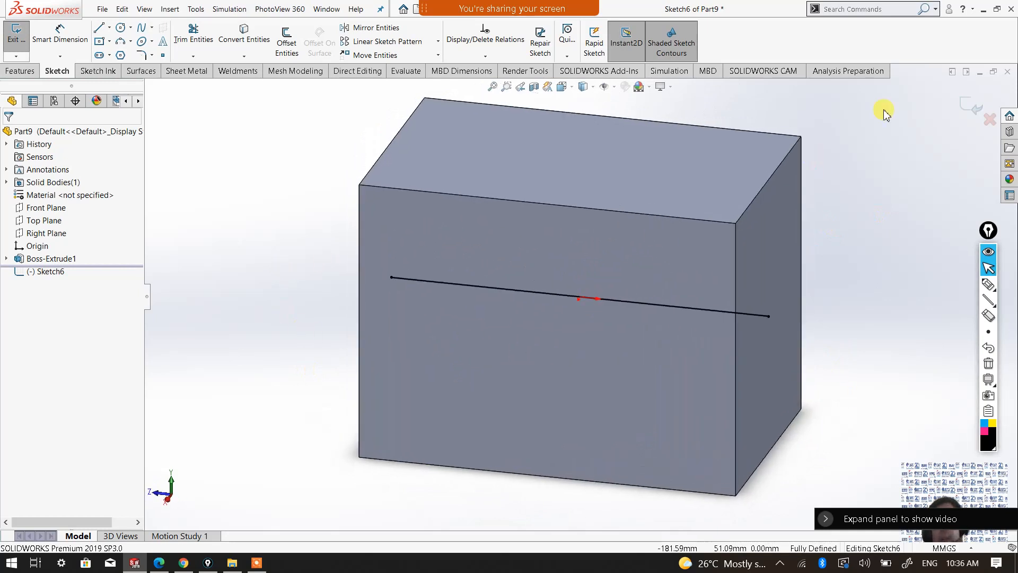
Exit the sketch holding the straight path line along the block.
{"action": "left_click", "coordinate": [976, 113]}
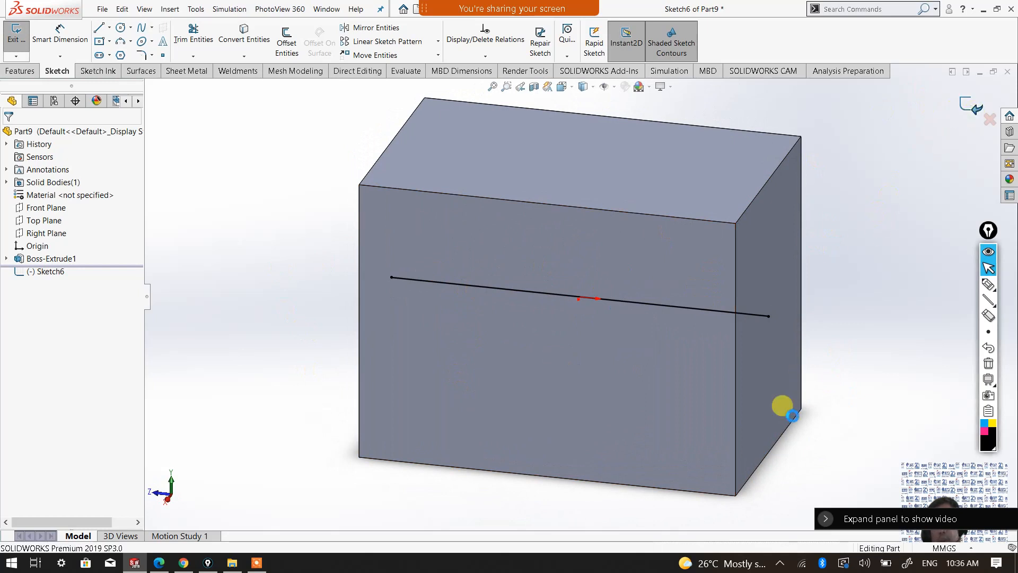
{"action": "left_click", "coordinate": [259, 566]}
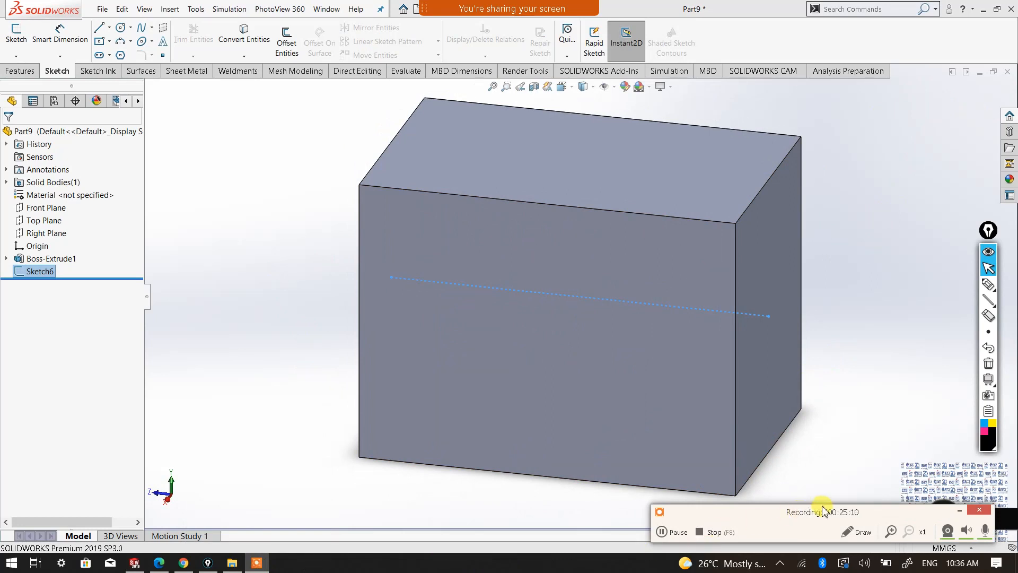
{"action": "left_click", "coordinate": [960, 510]}
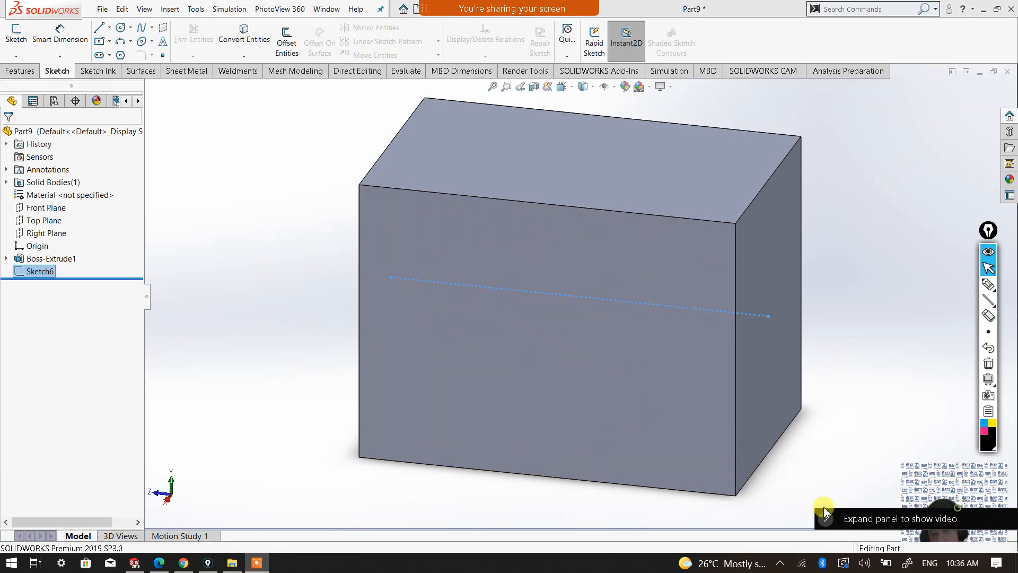
Start a new sketch on the block's end face, perpendicular to the path line.
{"action": "left_click", "coordinate": [379, 452]}
{"action": "left_click", "coordinate": [338, 381]}
{"action": "middle_click_drag", "start_coordinate": [245, 307], "coordinate": [405, 334]}
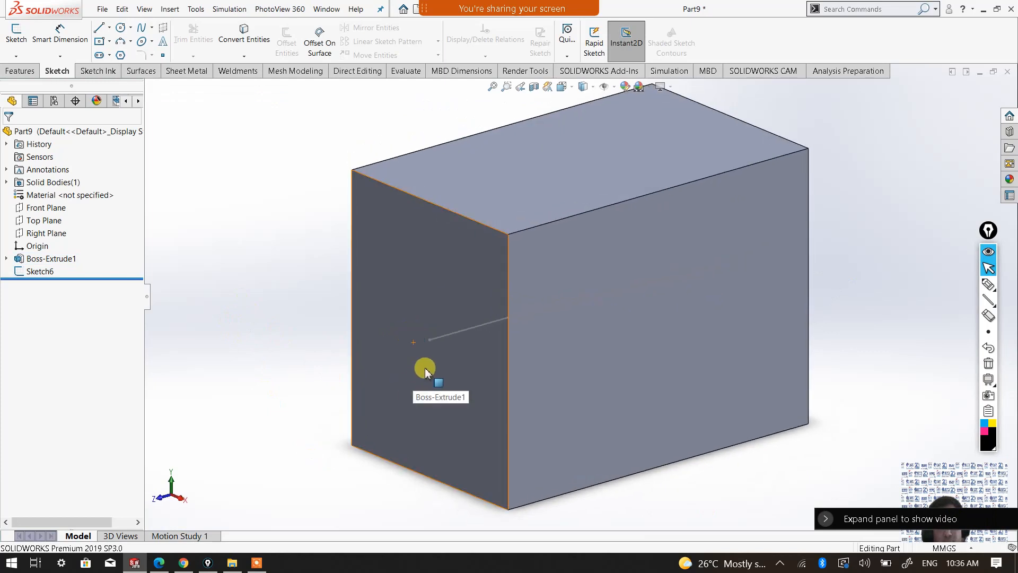
{"action": "left_click", "coordinate": [373, 417]}
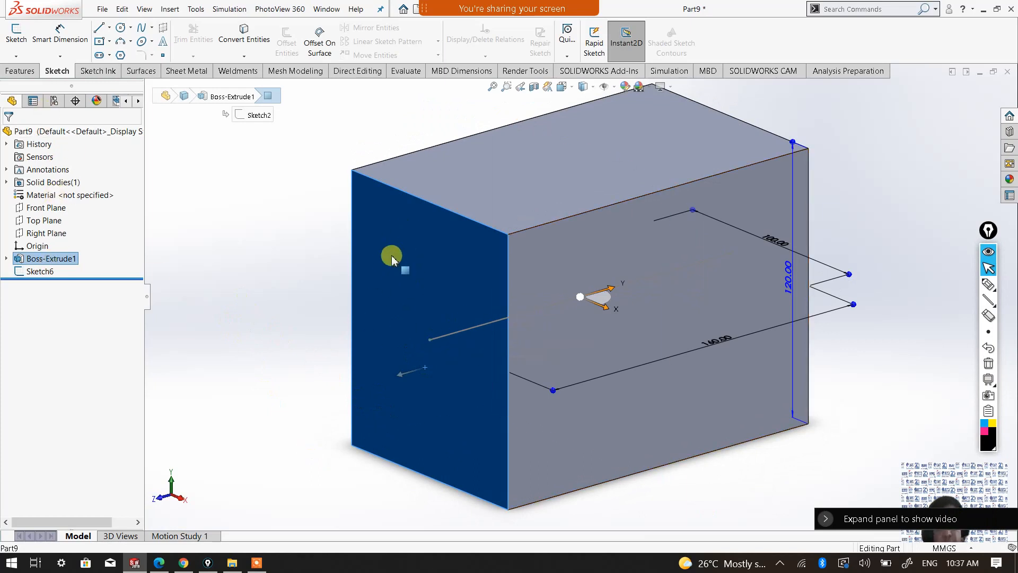
{"action": "left_click", "coordinate": [13, 37]}
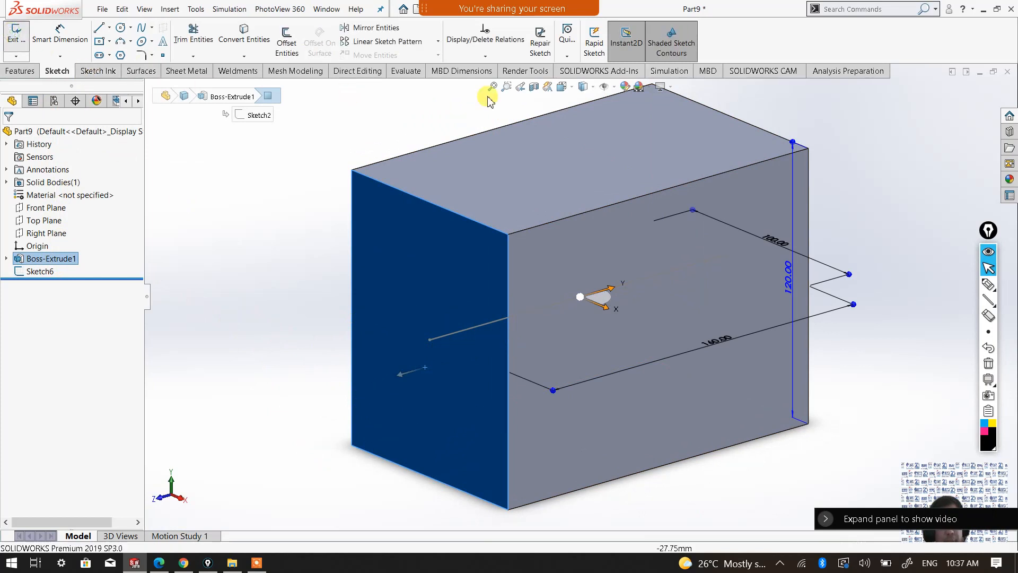
{"action": "left_click", "coordinate": [583, 87]}
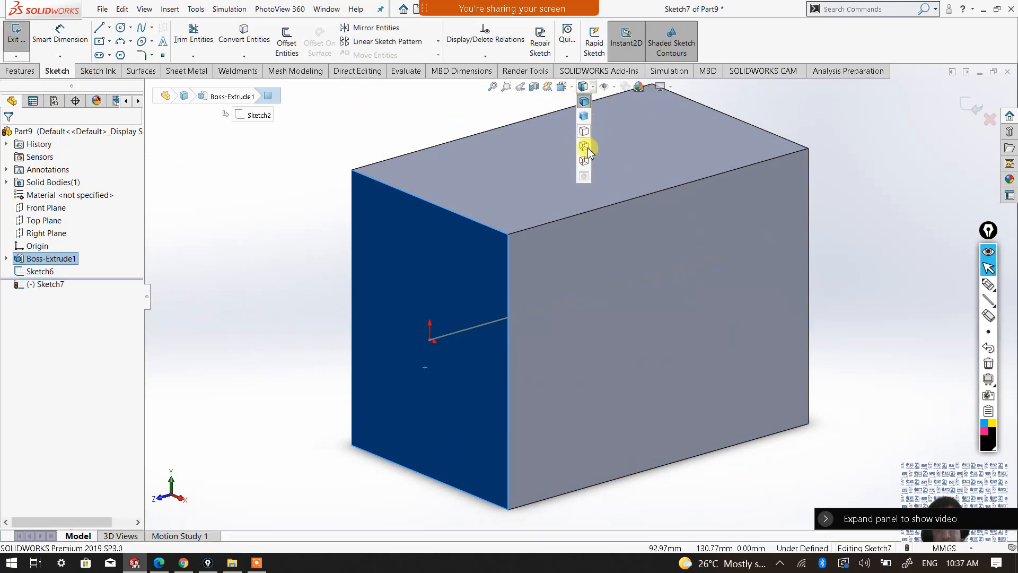
{"action": "left_click", "coordinate": [563, 87]}
{"action": "left_click", "coordinate": [622, 149]}
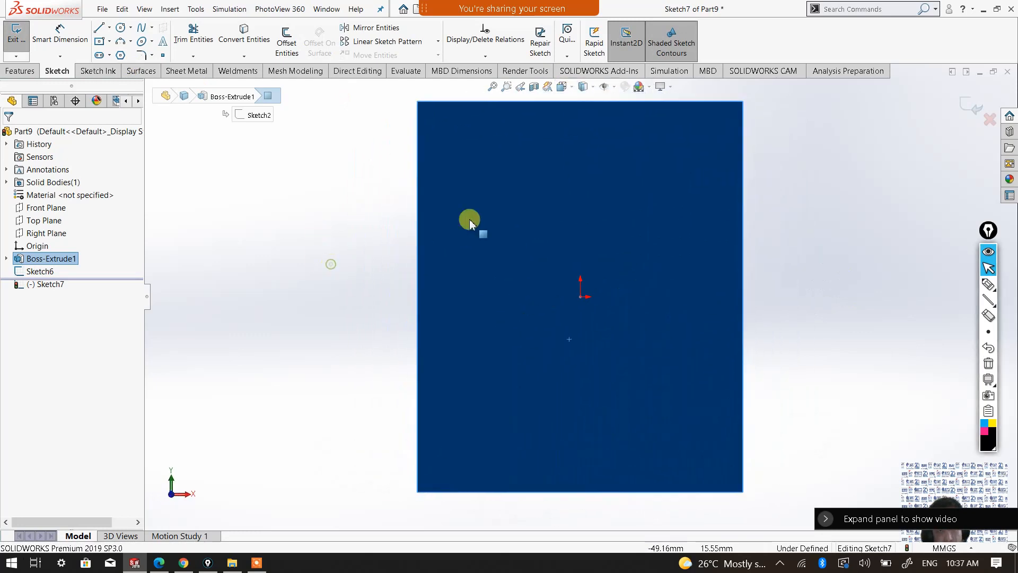
{"action": "left_click", "coordinate": [314, 221]}
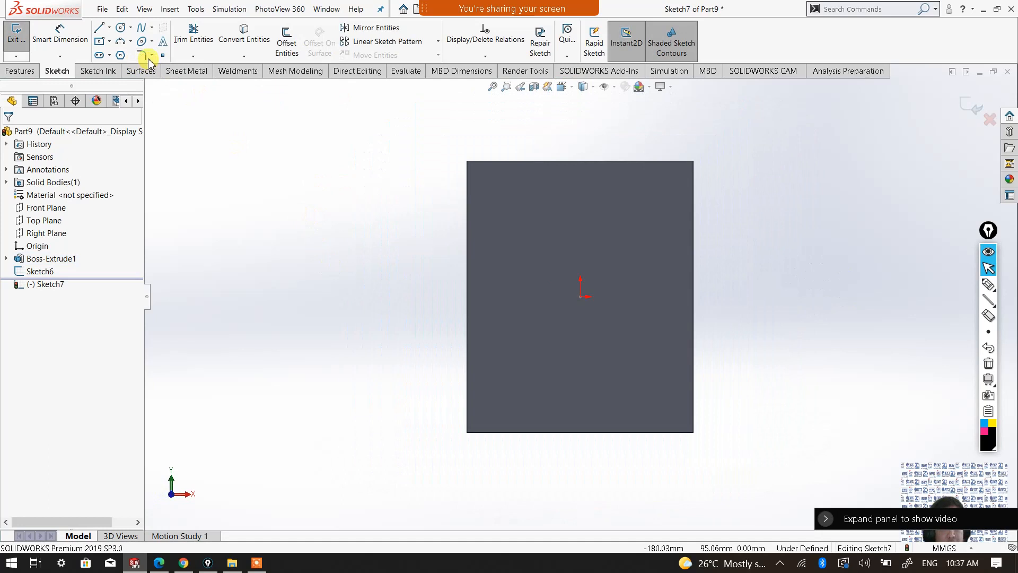
Sketch a center rectangle on the origin of the end face and set its width to 15 mm.
{"action": "left_click", "coordinate": [101, 42]}
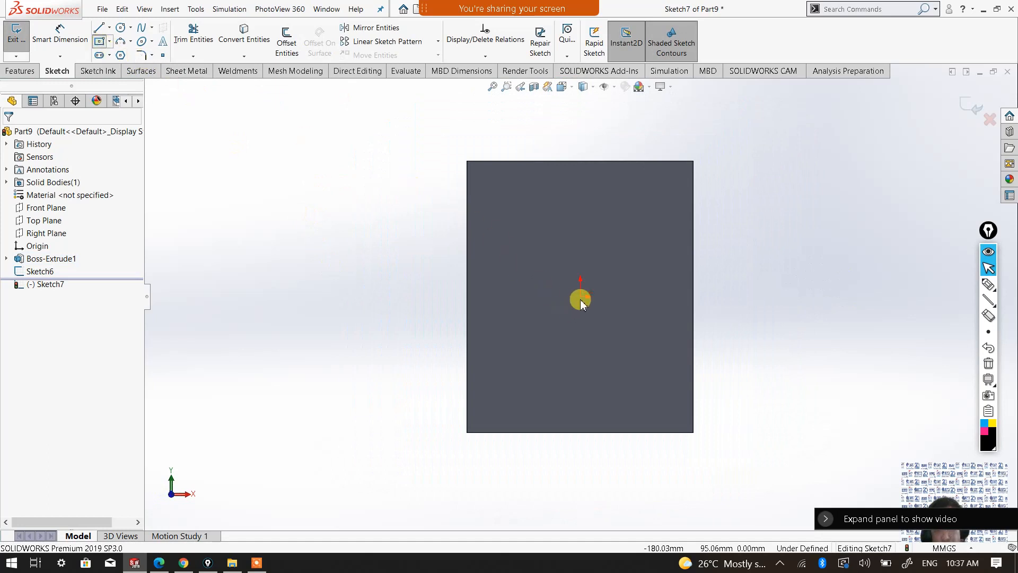
{"action": "left_click_drag", "start_coordinate": [582, 301], "coordinate": [602, 290]}
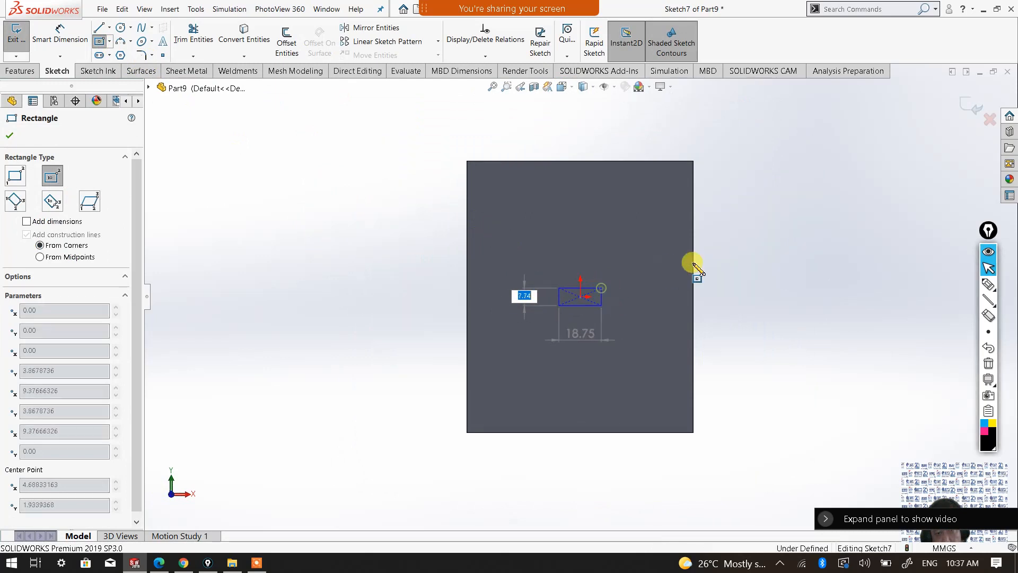
{"action": "right_click", "coordinate": [780, 258]}
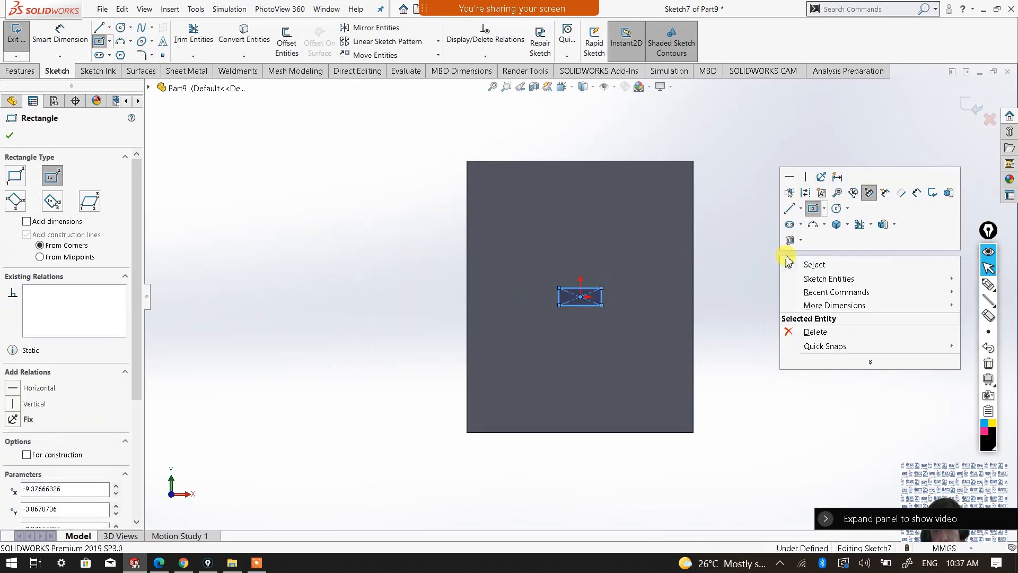
{"action": "left_click", "coordinate": [913, 194]}
{"action": "scroll", "coordinate": [609, 315], "scroll_direction": "down", "scroll_amount": 3}
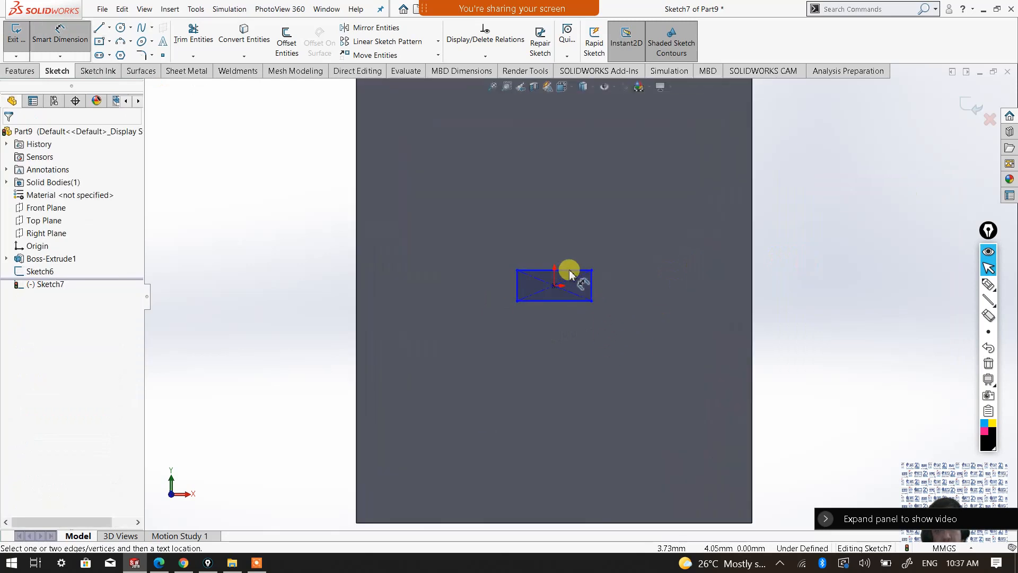
{"action": "left_click", "coordinate": [569, 273]}
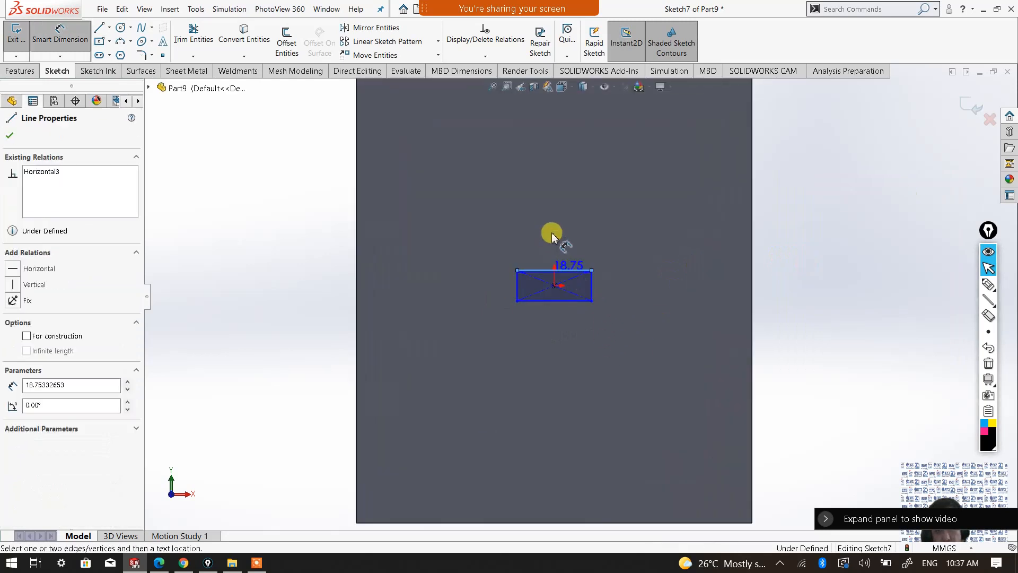
{"action": "left_click", "coordinate": [551, 236]}
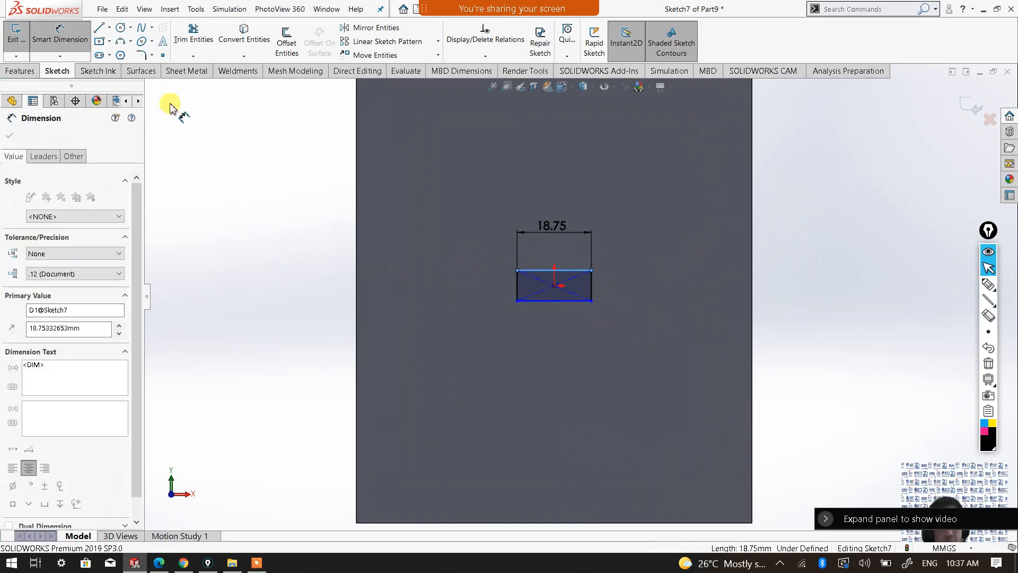
{"action": "type", "text": "15"}
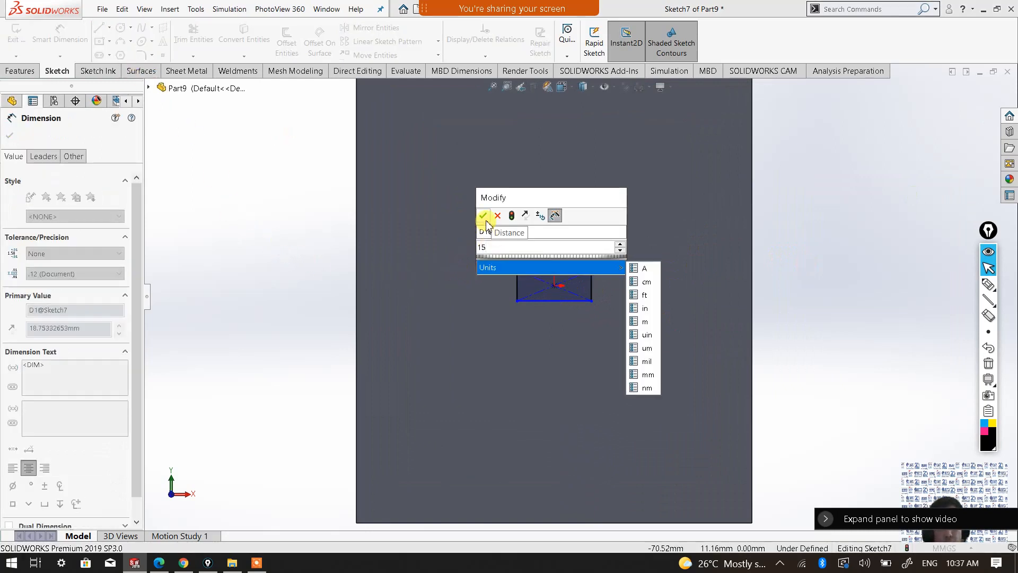
{"action": "key", "text": "Return"}
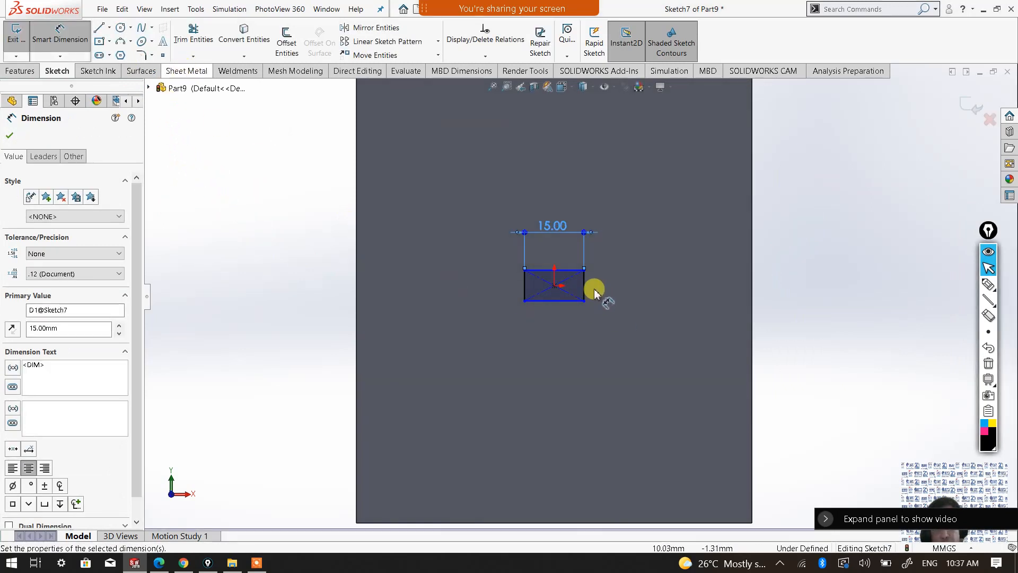
Dimension the rectangle's vertical side and set its height to 6 mm.
{"action": "left_click", "coordinate": [585, 289]}
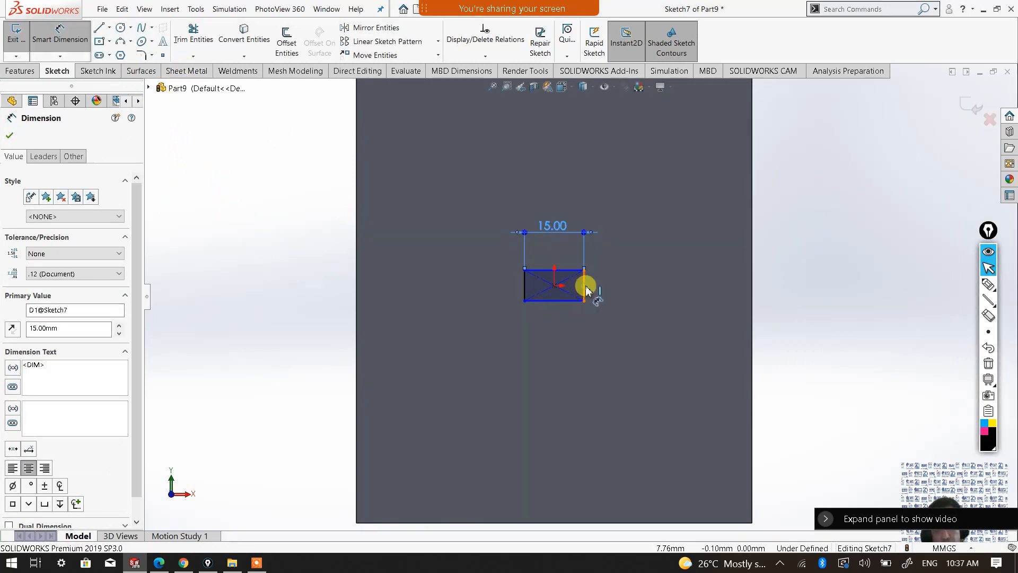
{"action": "left_click", "coordinate": [626, 291]}
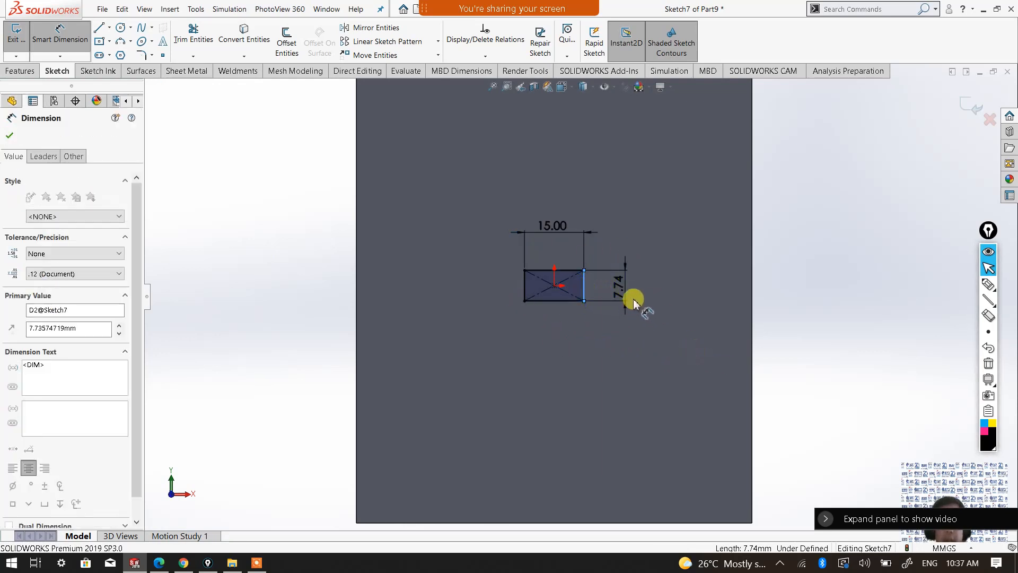
{"action": "type", "text": "8"}
{"action": "left_click", "coordinate": [558, 271]}
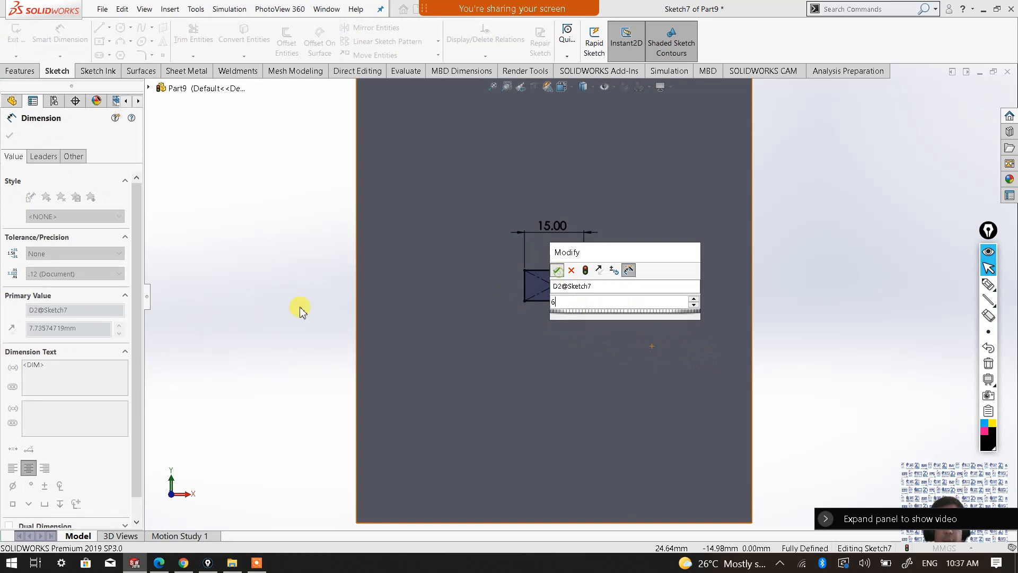
{"action": "left_click", "coordinate": [9, 138]}
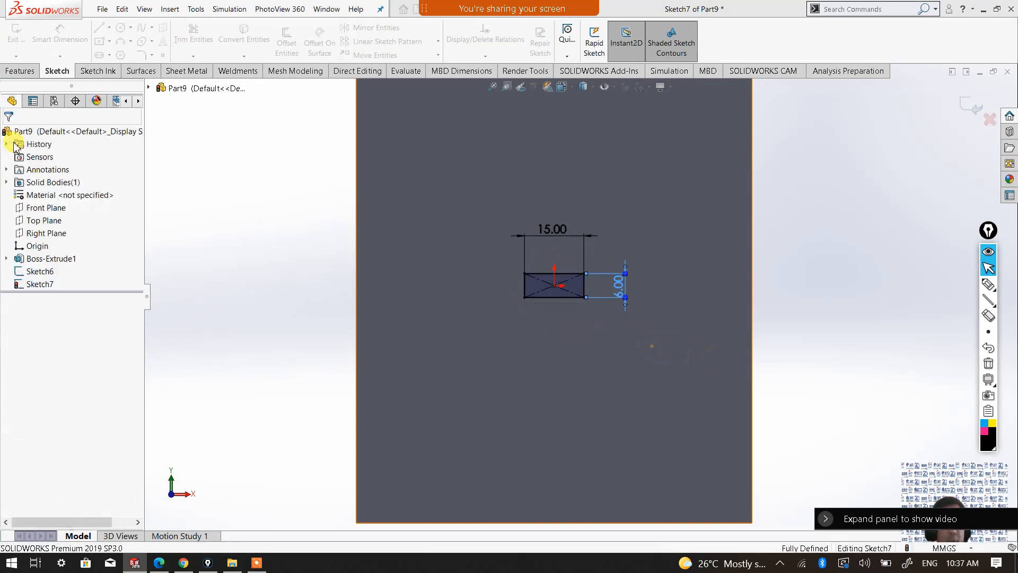
Exit the rectangle profile sketch on the end face.
{"action": "scroll", "coordinate": [580, 278], "scroll_direction": "up", "scroll_amount": 3}
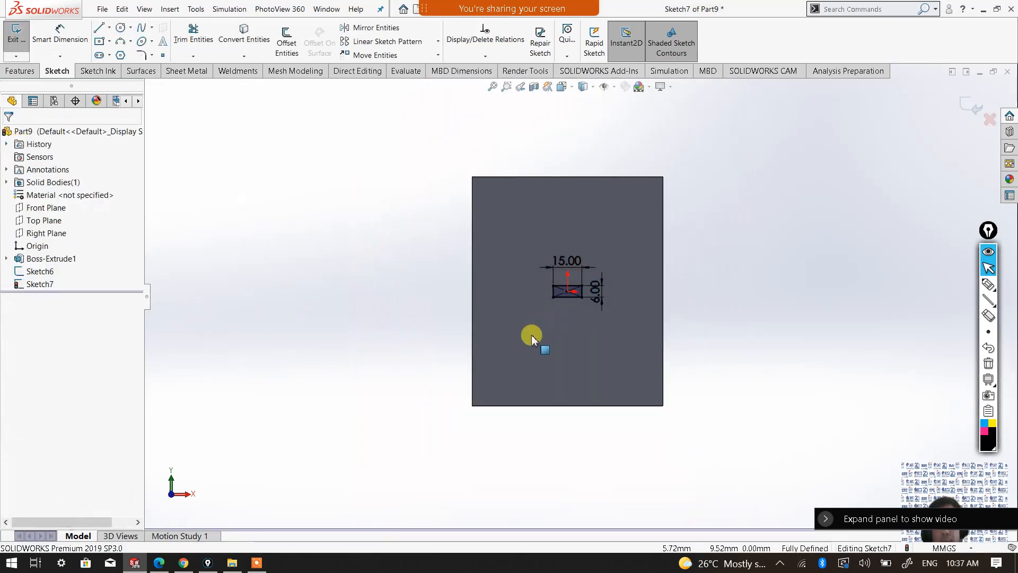
{"action": "key", "text": "ctrl+7"}
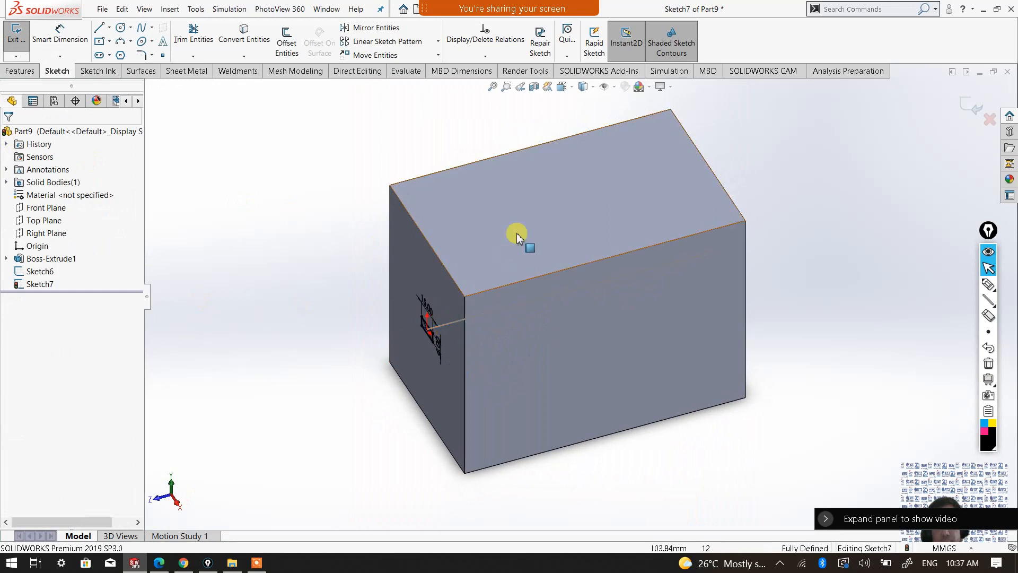
{"action": "middle_click_drag", "start_coordinate": [527, 341], "coordinate": [550, 323]}
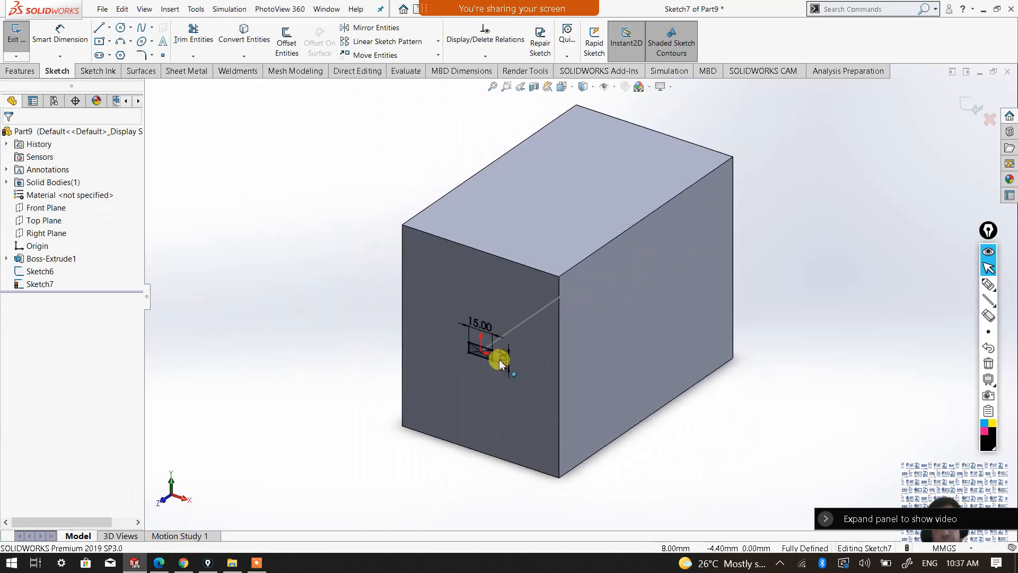
{"action": "scroll", "coordinate": [504, 350], "scroll_direction": "down", "scroll_amount": 2}
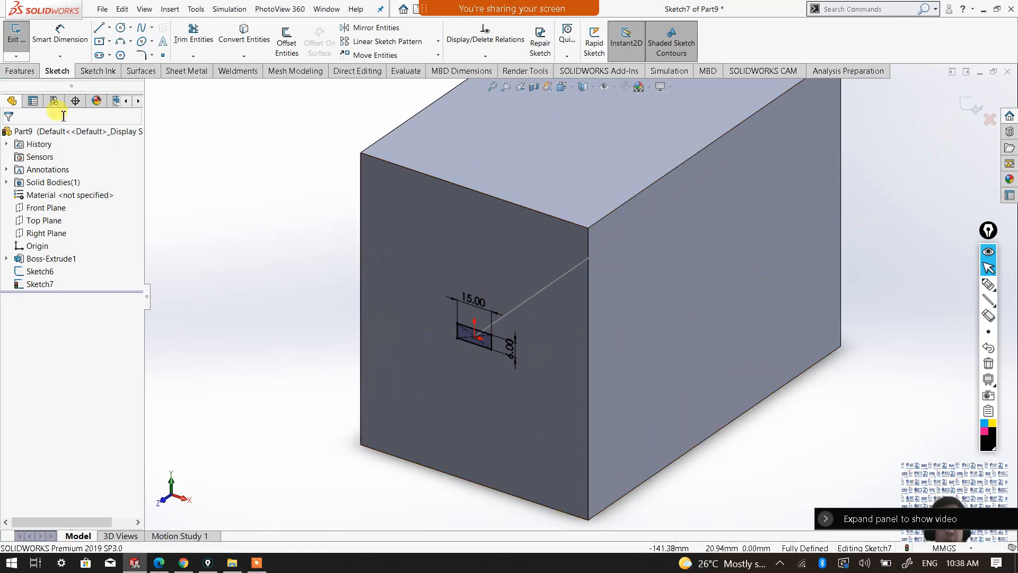
{"action": "left_click", "coordinate": [16, 71]}
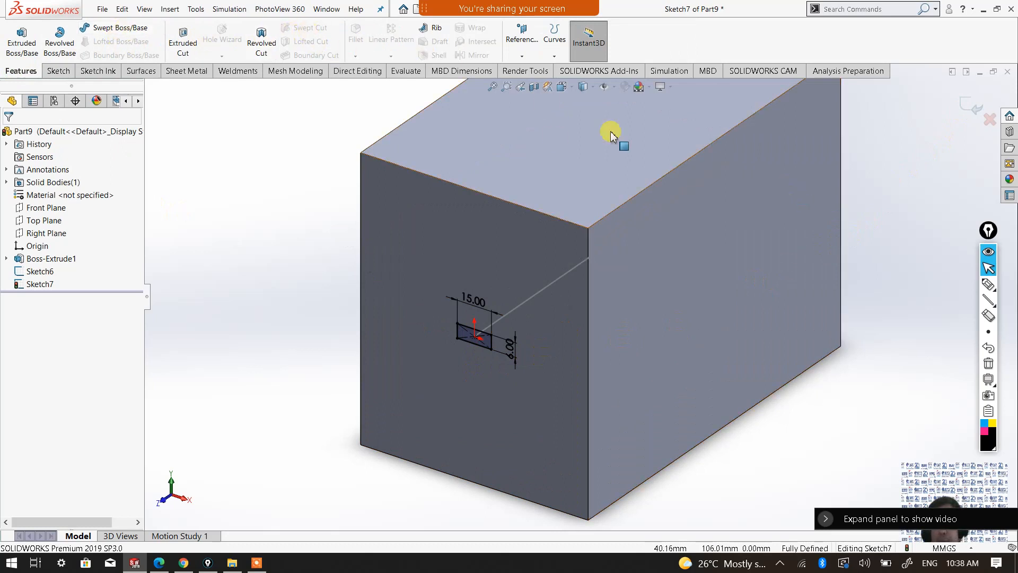
{"action": "left_click", "coordinate": [970, 112]}
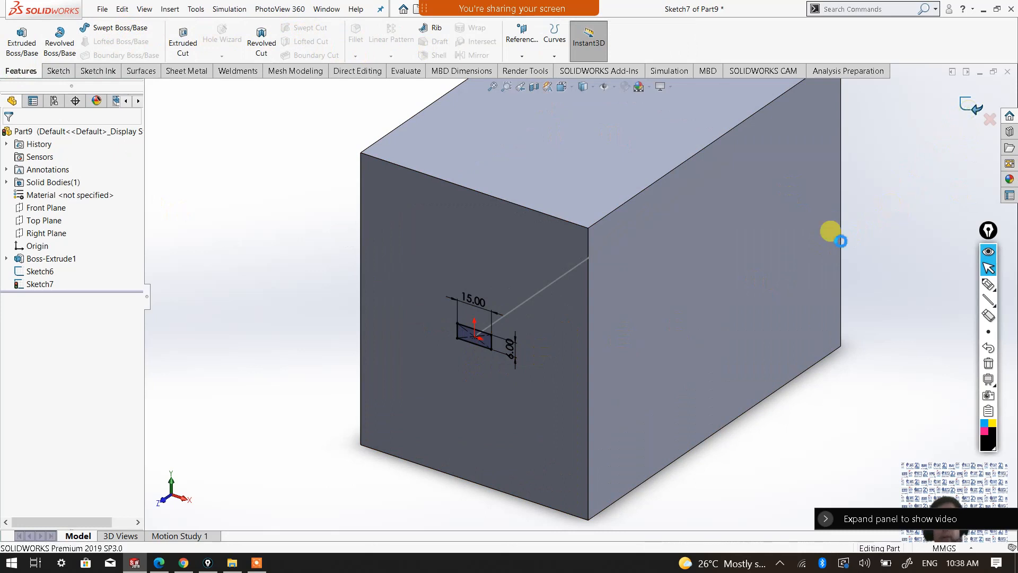
{"action": "left_click", "coordinate": [892, 232]}
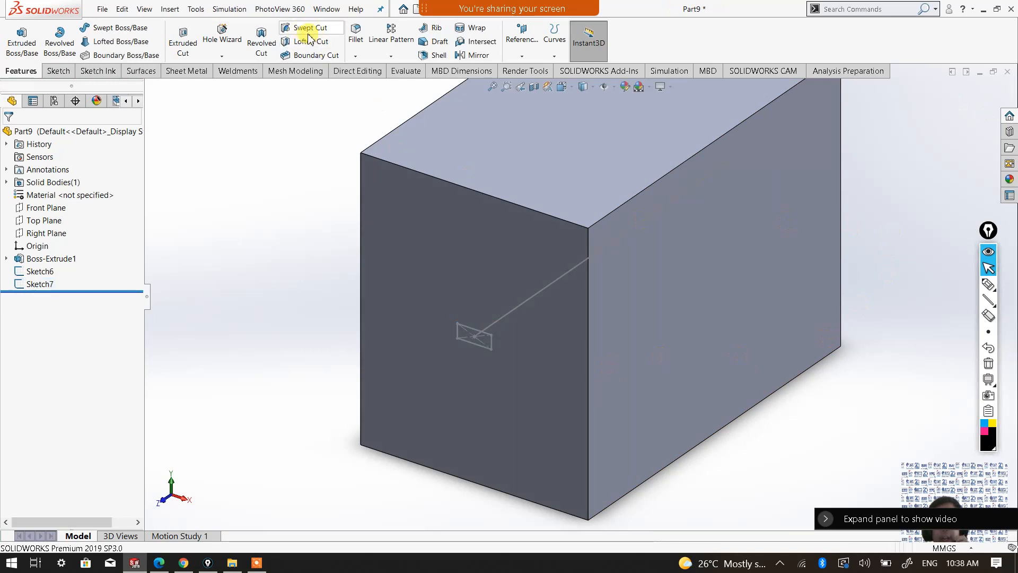
Start a Swept Cut with the rectangle sketch as the profile and the straight line sketch as the path.
{"action": "left_click", "coordinate": [268, 216]}
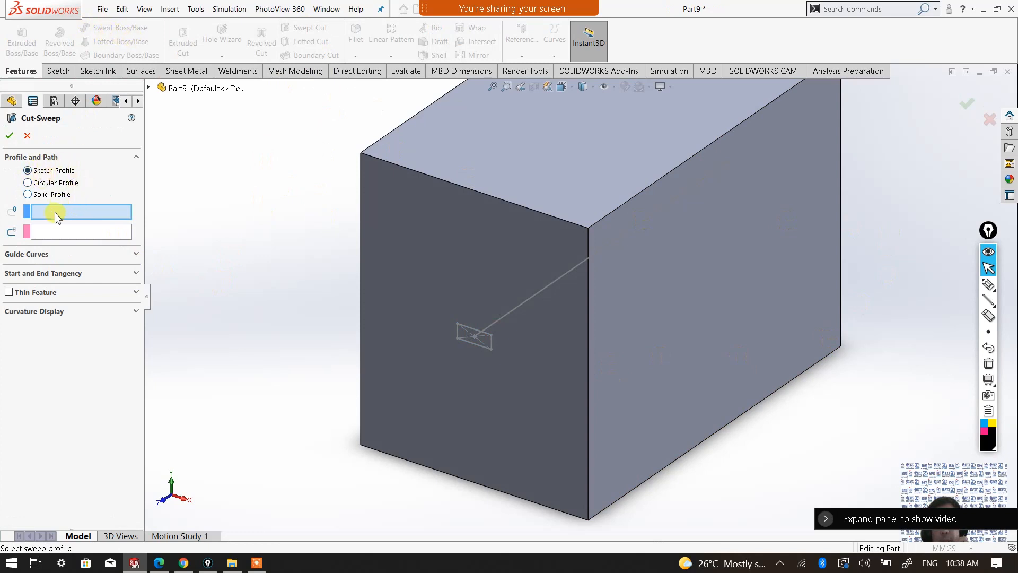
{"action": "left_click", "coordinate": [475, 344]}
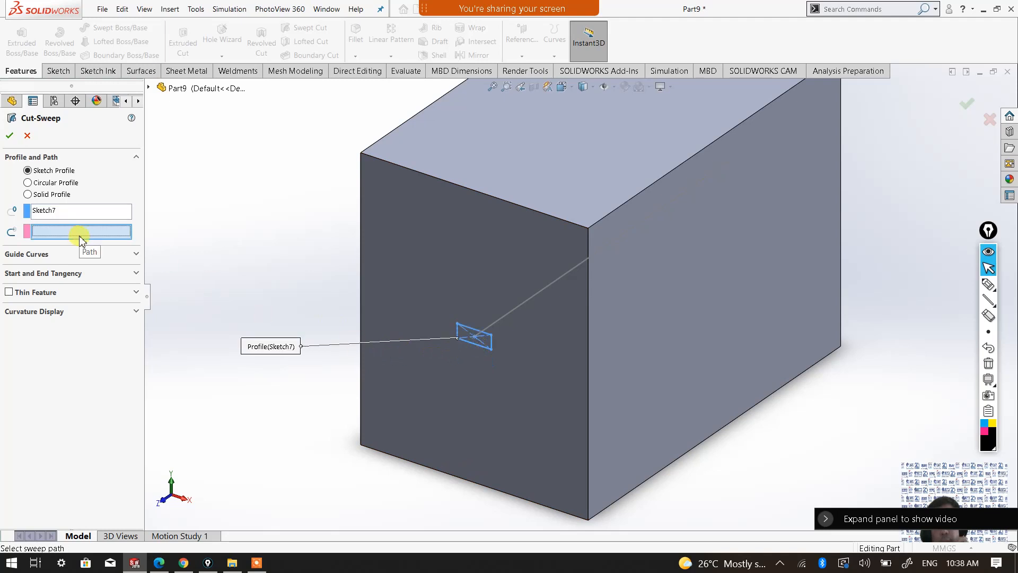
{"action": "left_click", "coordinate": [509, 320]}
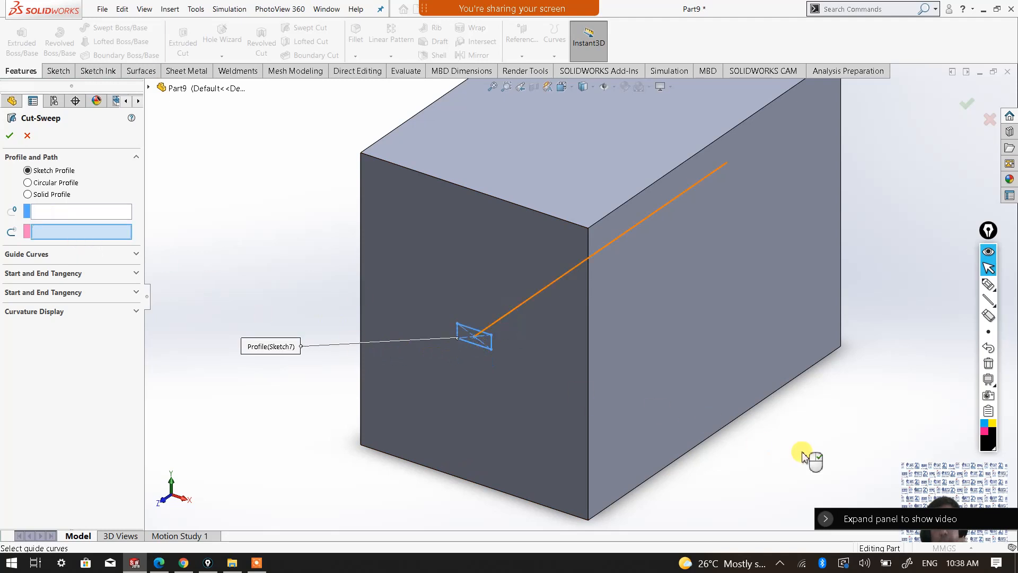
Set the swept cut's profile twist to Specify Twist Value with the twist controlled in revolutions.
{"action": "left_click", "coordinate": [136, 273]}
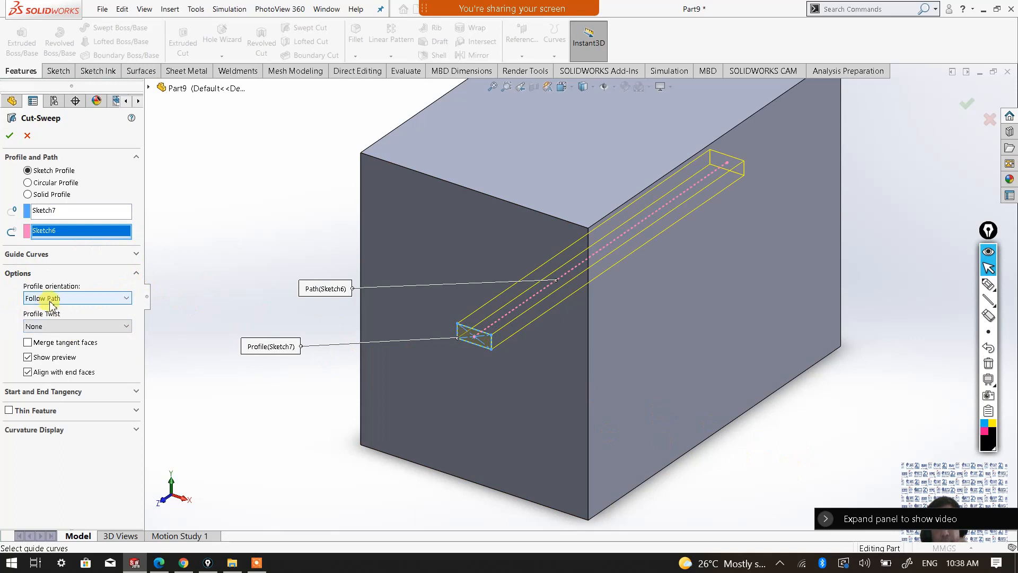
{"action": "left_click", "coordinate": [127, 327]}
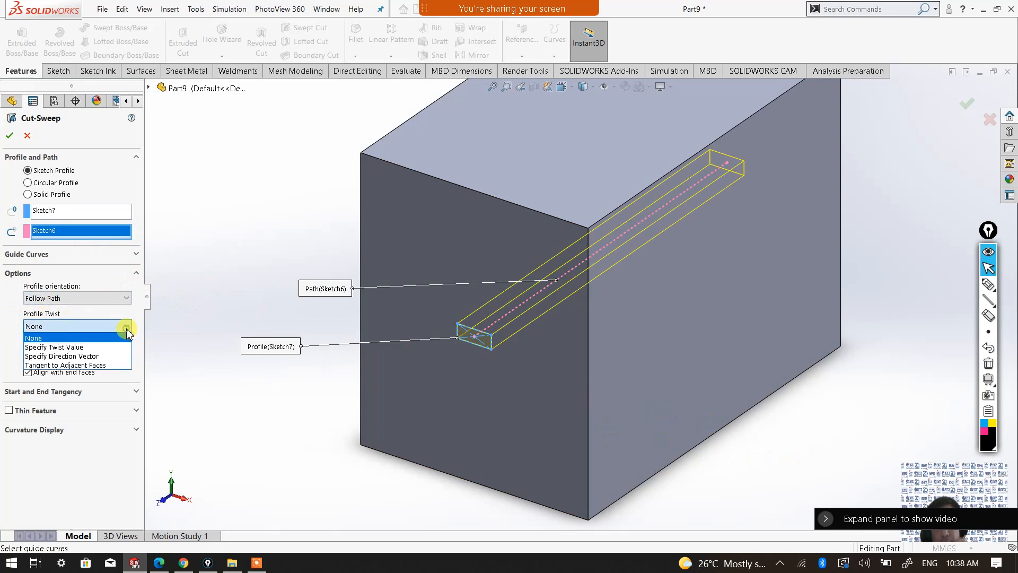
{"action": "left_click", "coordinate": [113, 347]}
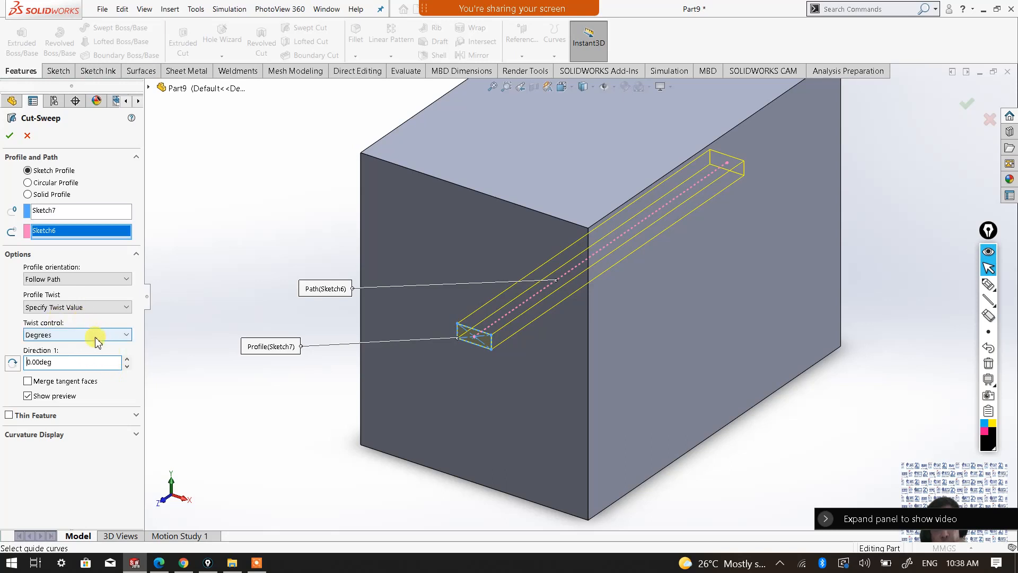
{"action": "left_click", "coordinate": [90, 344]}
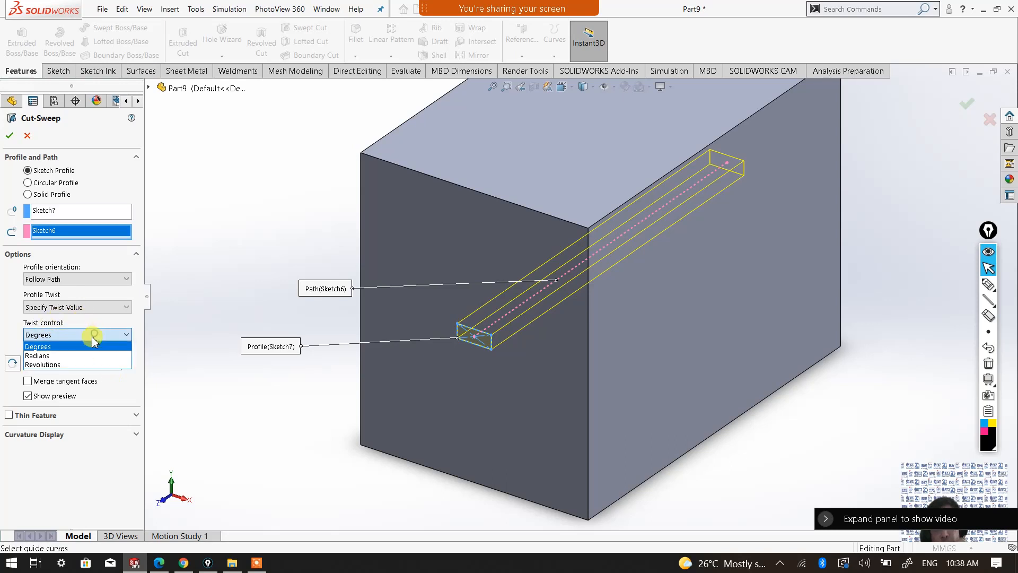
{"action": "left_click", "coordinate": [80, 364]}
Set the twist to 10 revolutions and complete the swept cut through the block.
{"action": "left_click", "coordinate": [19, 361]}
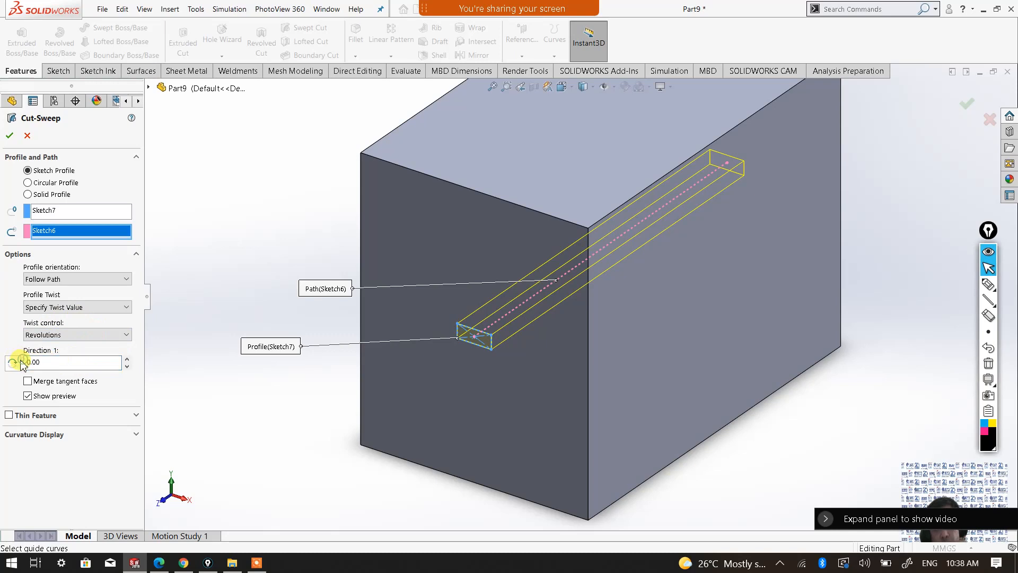
{"action": "double_click", "coordinate": [35, 364]}
{"action": "type", "text": "10"}
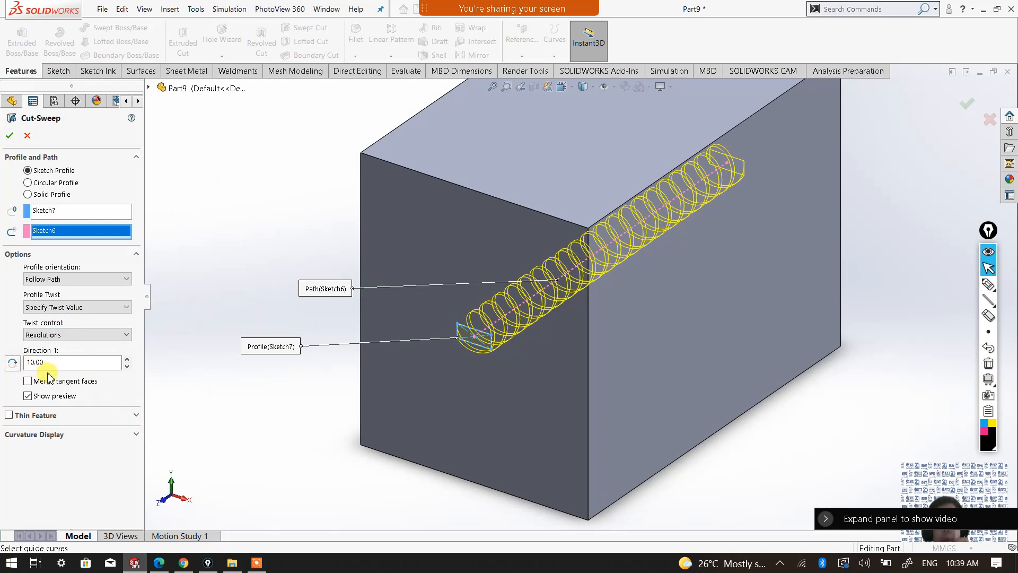
{"action": "scroll", "coordinate": [538, 323], "scroll_direction": "down", "scroll_amount": 2}
{"action": "middle_click_drag", "start_coordinate": [542, 348], "coordinate": [510, 341]}
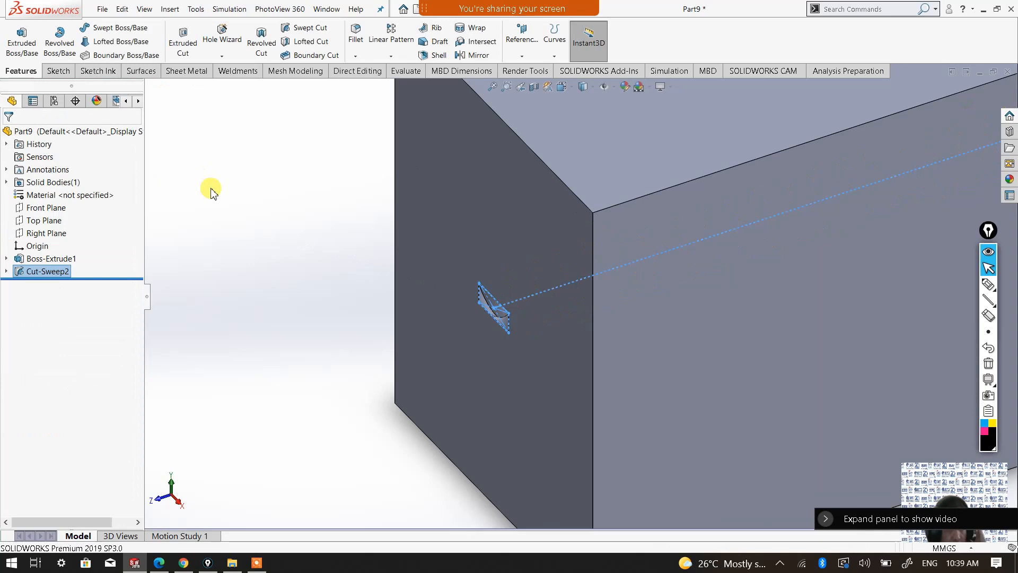
{"action": "left_click", "coordinate": [330, 200]}
Create a section view of the block along the Right Plane to expose the twisted channel.
{"action": "scroll", "coordinate": [590, 345], "scroll_direction": "up", "scroll_amount": 3}
{"action": "middle_click_drag", "start_coordinate": [758, 315], "coordinate": [767, 282]}
{"action": "scroll", "coordinate": [781, 281], "scroll_direction": "up", "scroll_amount": 3}
{"action": "scroll", "coordinate": [779, 280], "scroll_direction": "down", "scroll_amount": 1}
{"action": "scroll", "coordinate": [670, 234], "scroll_direction": "down", "scroll_amount": 1}
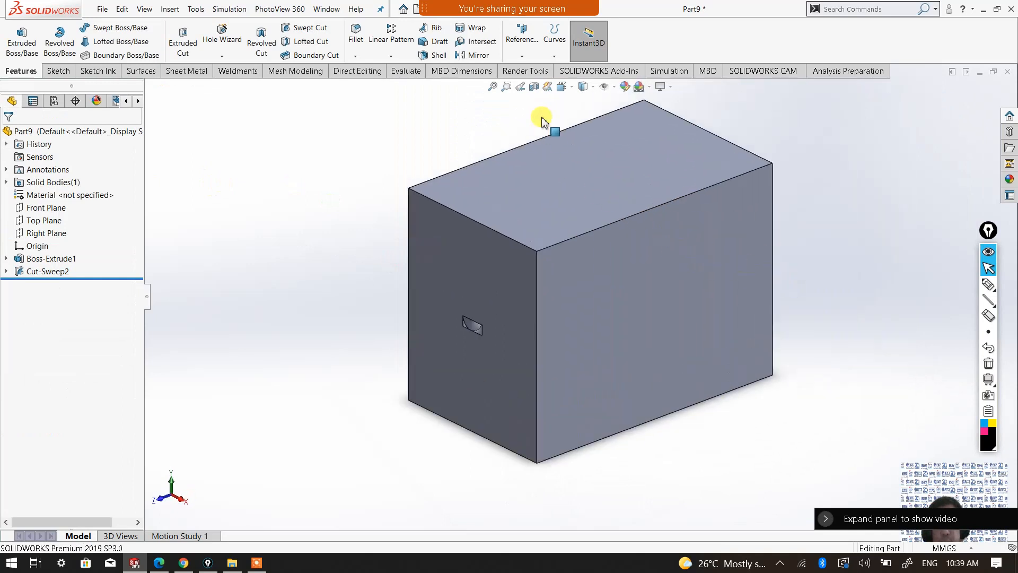
{"action": "left_click", "coordinate": [534, 87]}
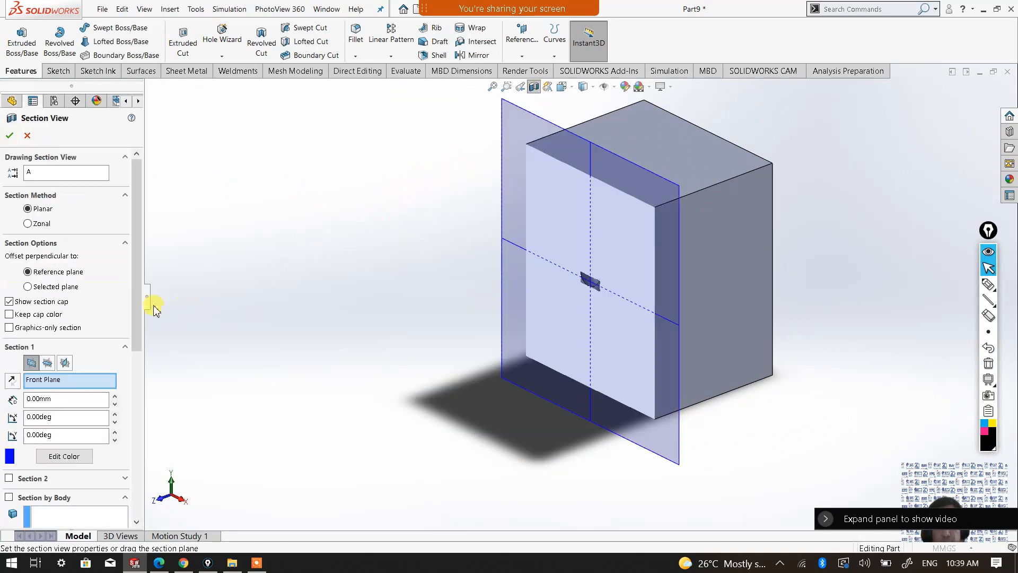
{"action": "left_click", "coordinate": [48, 364]}
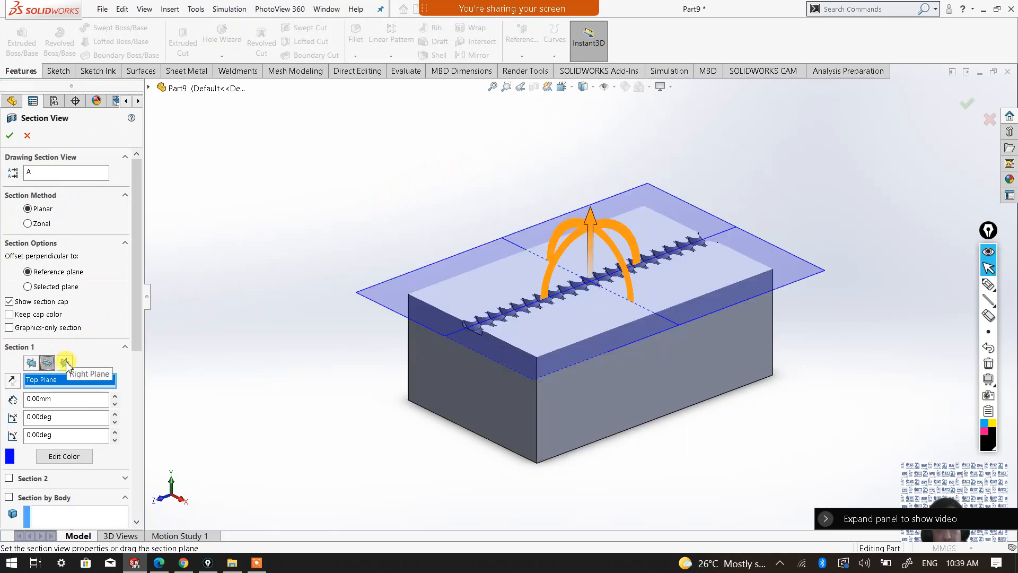
{"action": "left_click", "coordinate": [65, 363]}
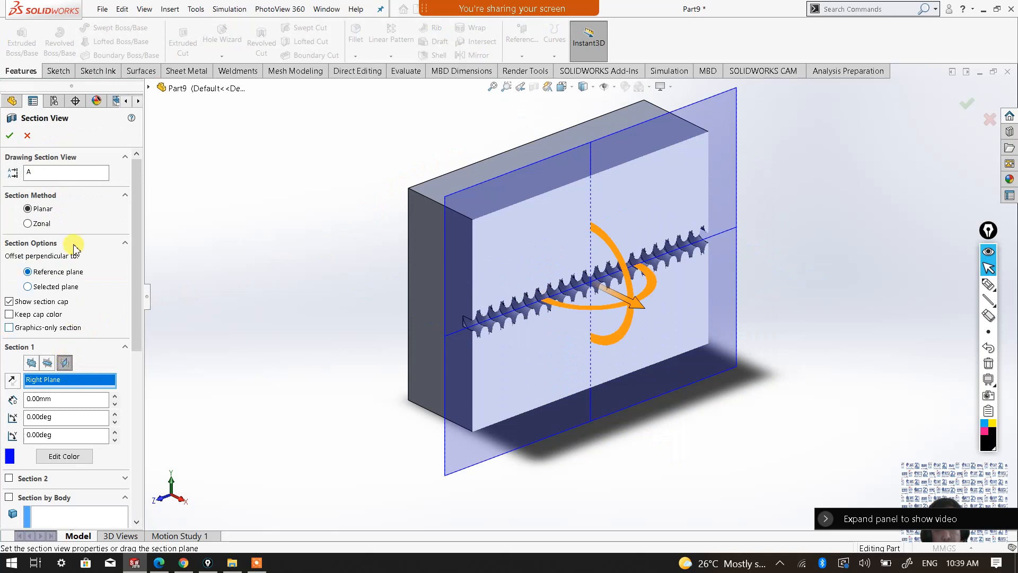
{"action": "left_click", "coordinate": [10, 135]}
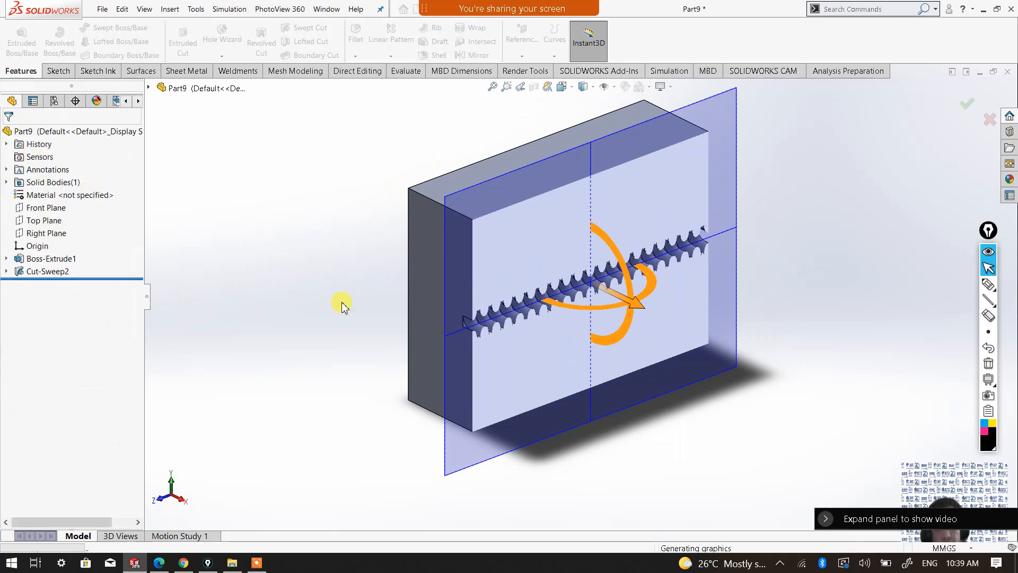
Examine the twisted channel inside the sectioned block from both ends, and turn off the section view.
{"action": "middle_click_drag", "start_coordinate": [645, 391], "coordinate": [728, 364]}
{"action": "scroll", "coordinate": [594, 321], "scroll_direction": "down", "scroll_amount": 8}
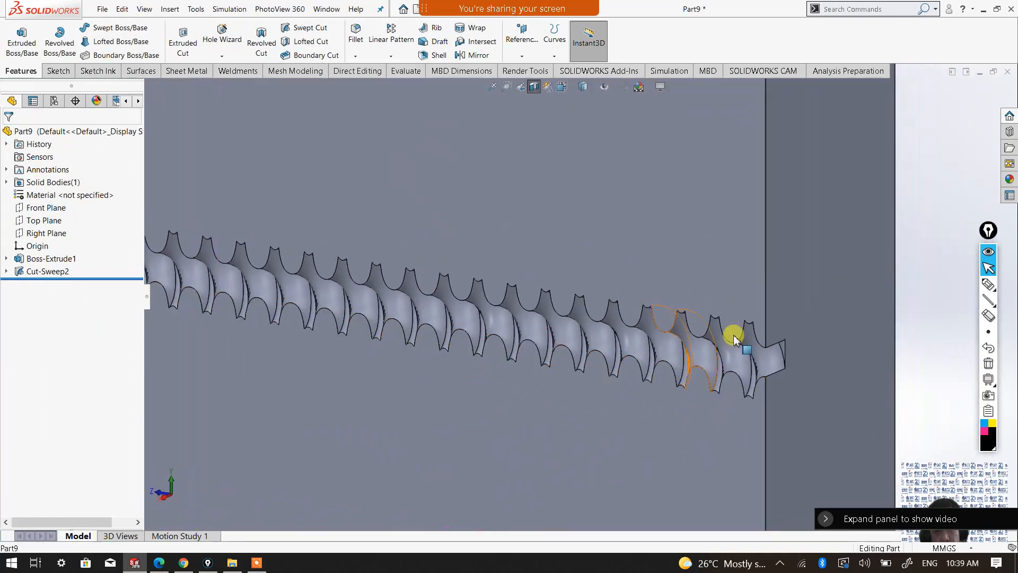
{"action": "scroll", "coordinate": [610, 387], "scroll_direction": "up", "scroll_amount": 3}
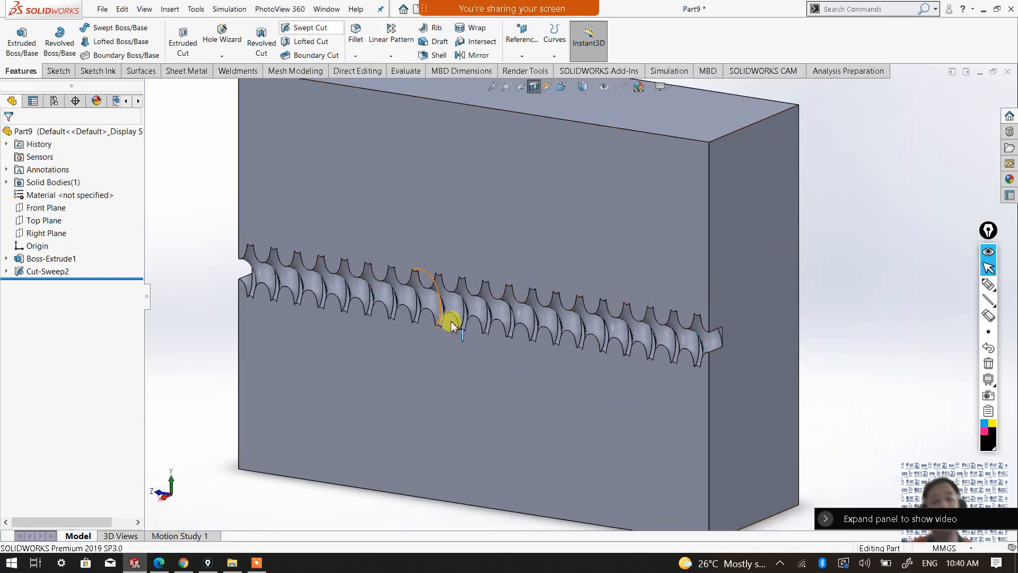
{"action": "middle_click_drag", "start_coordinate": [520, 375], "coordinate": [409, 382]}
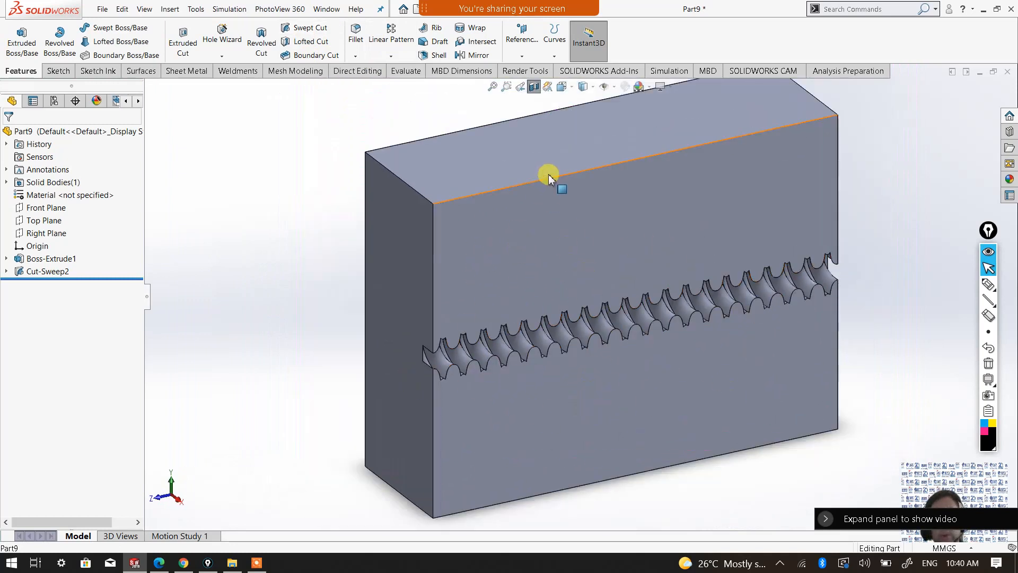
{"action": "left_click", "coordinate": [534, 91]}
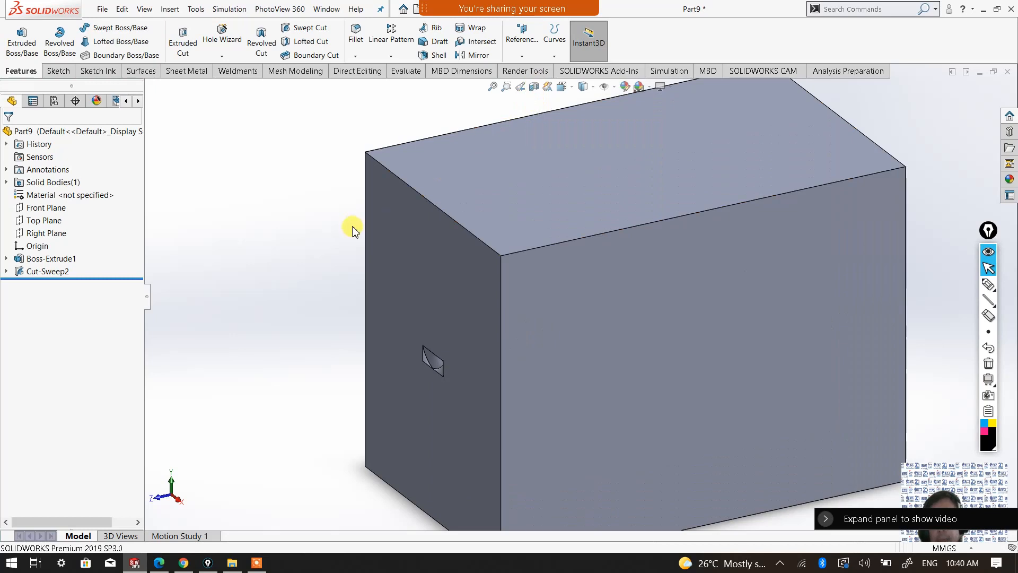
Display the block in wireframe and inspect the twisted channel inside it.
{"action": "left_click", "coordinate": [581, 87]}
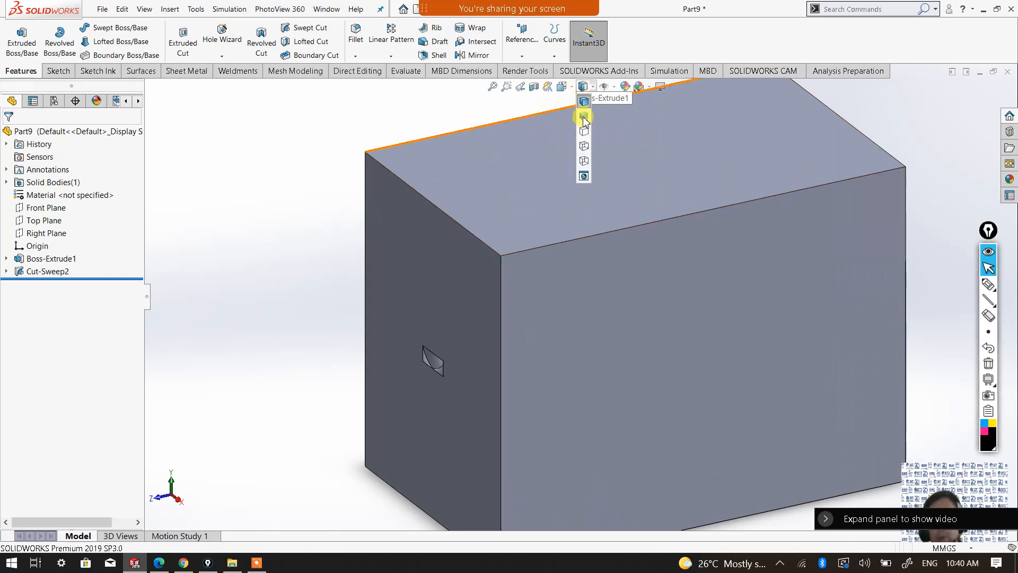
{"action": "left_click", "coordinate": [585, 162]}
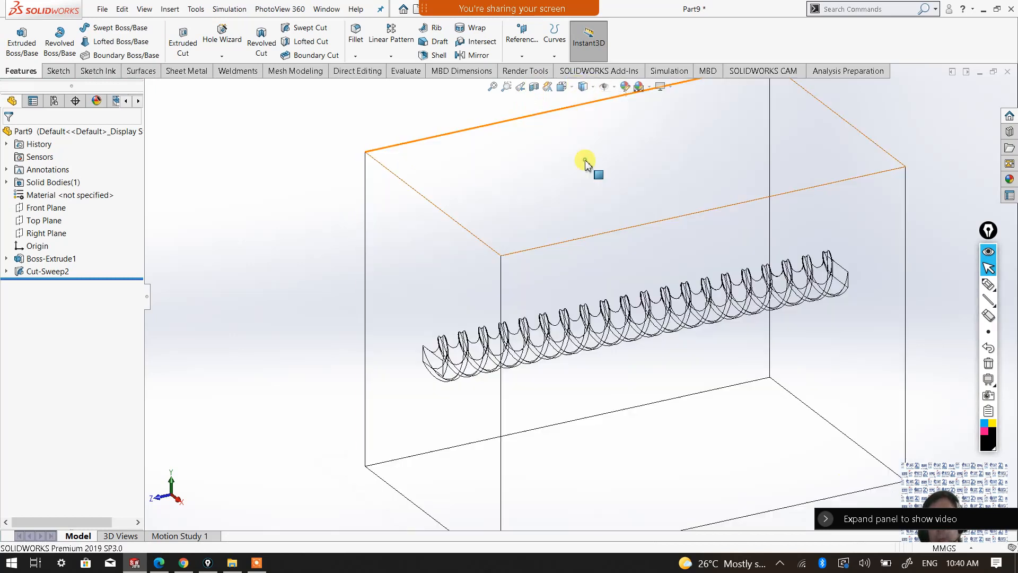
{"action": "mouse_move", "coordinate": [670, 373]}
{"action": "middle_mouse_down"}
{"action": "mouse_move", "coordinate": [707, 356]}
{"action": "mouse_move", "coordinate": [732, 325]}
{"action": "mouse_move", "coordinate": [709, 313]}
{"action": "mouse_move", "coordinate": [679, 371]}
{"action": "middle_mouse_up"}
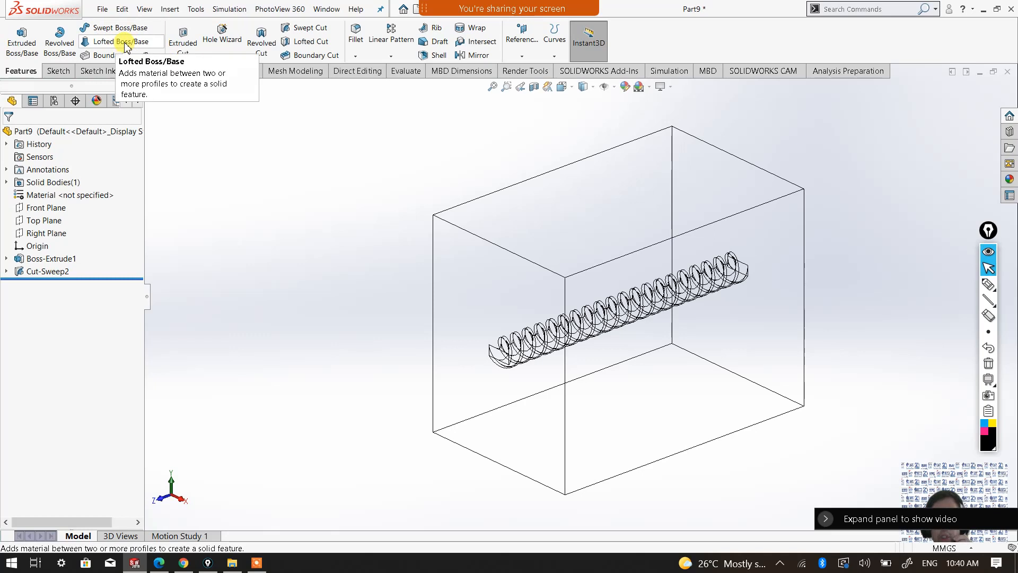
Close the block part and create a new part document.
{"action": "left_click", "coordinate": [1008, 75]}
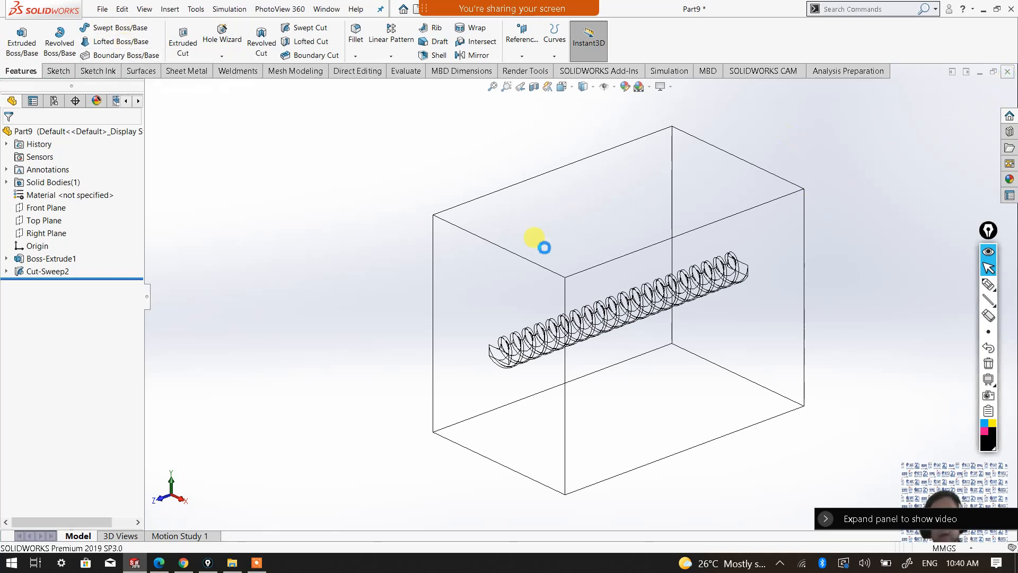
{"action": "left_click", "coordinate": [477, 291]}
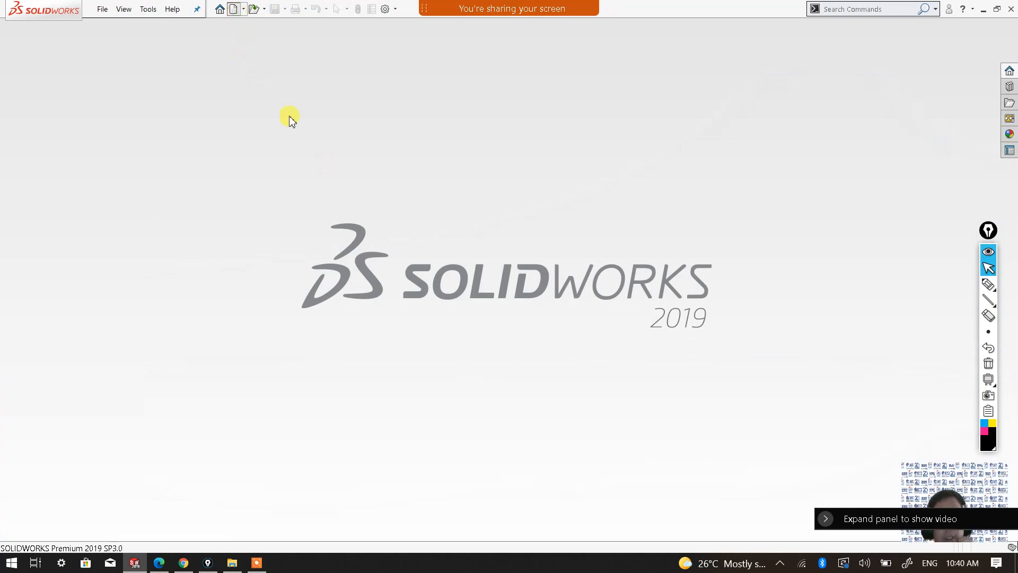
{"action": "key", "text": "ctrl+n"}
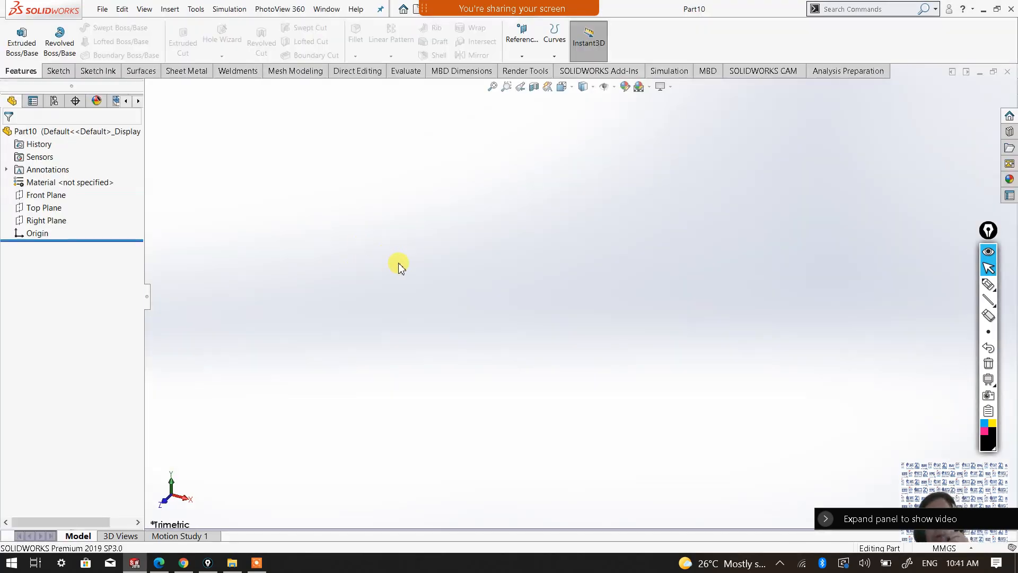
{"action": "left_click", "coordinate": [257, 564]}
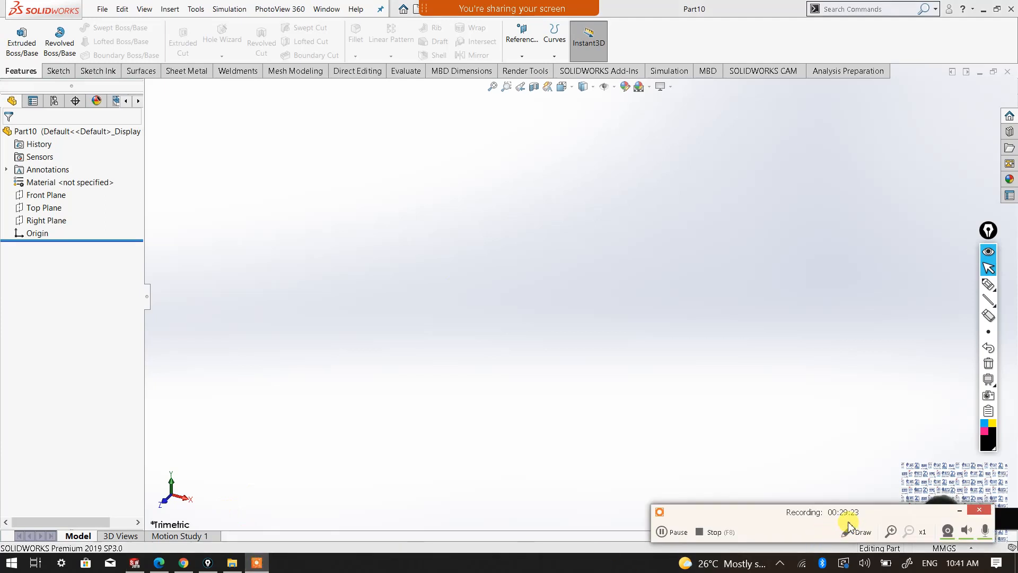
{"action": "left_click", "coordinate": [960, 511]}
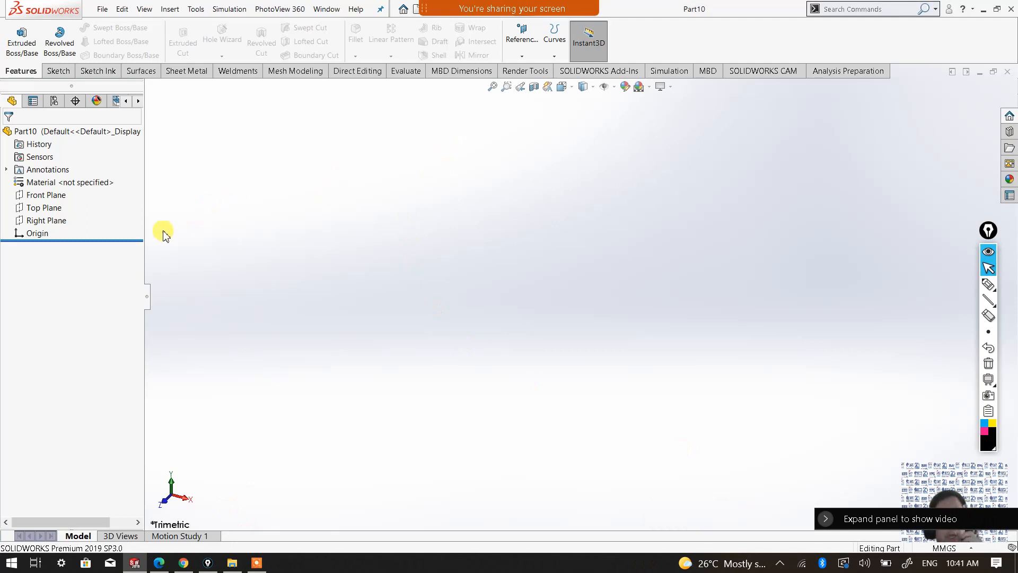
Start a sketch on the Front Plane and draw a circle about 111 mm in diameter centered on the origin.
{"action": "left_click", "coordinate": [51, 195]}
{"action": "left_click", "coordinate": [66, 183]}
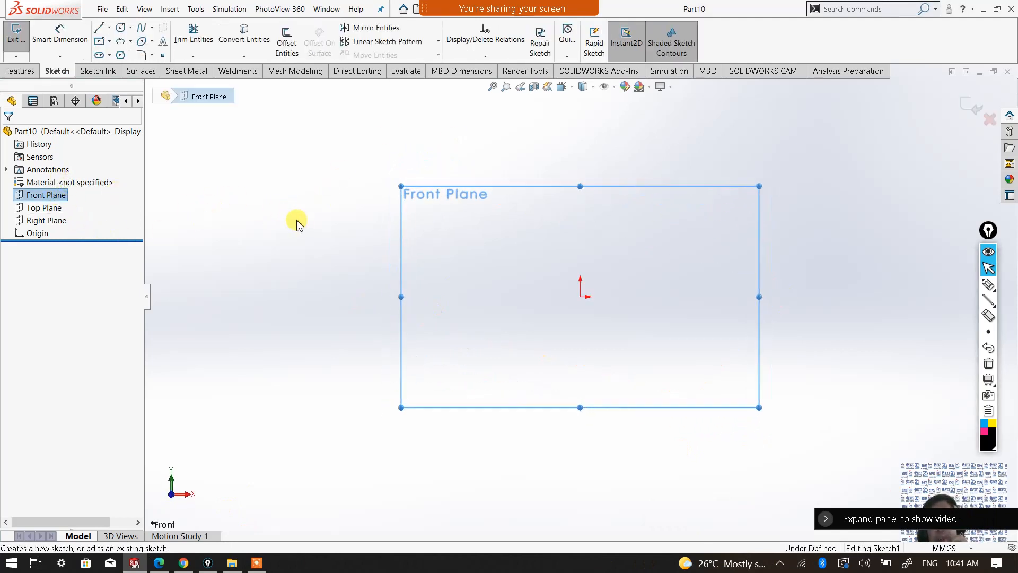
{"action": "left_click", "coordinate": [120, 27]}
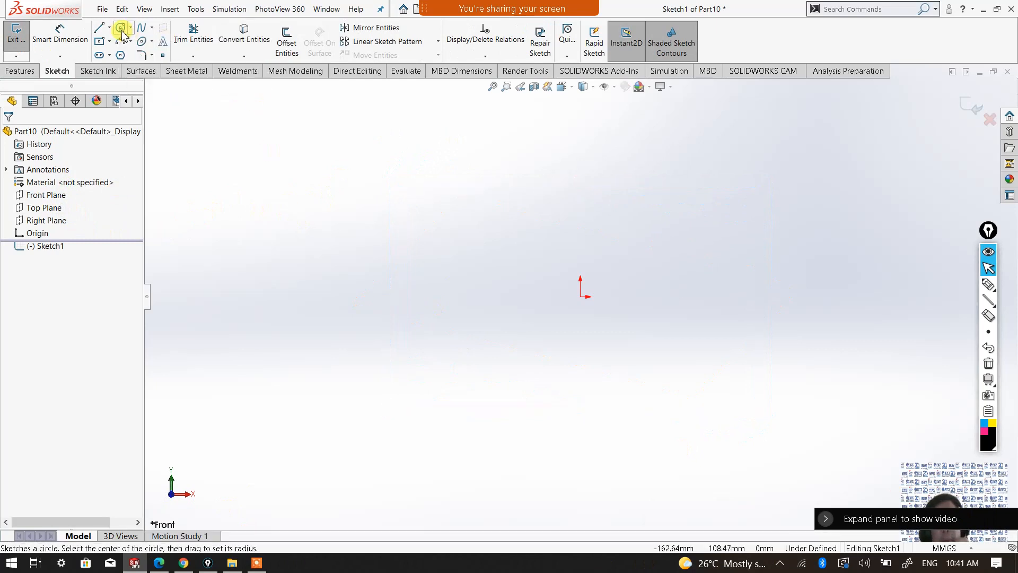
{"action": "left_click", "coordinate": [580, 297]}
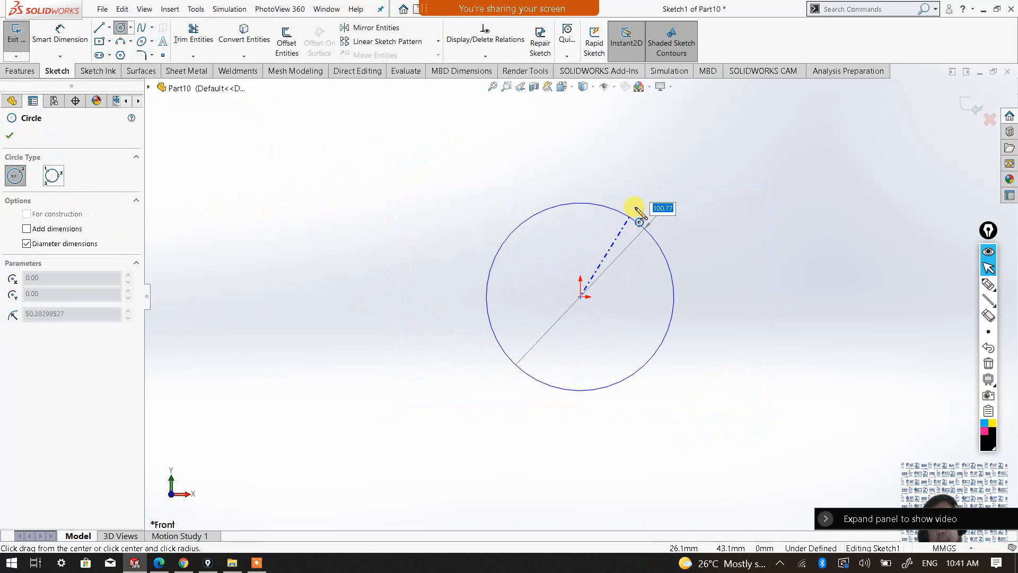
{"action": "left_click", "coordinate": [637, 201]}
Dimension the circle's diameter and set it to 80 mm.
{"action": "right_click", "coordinate": [637, 202]}
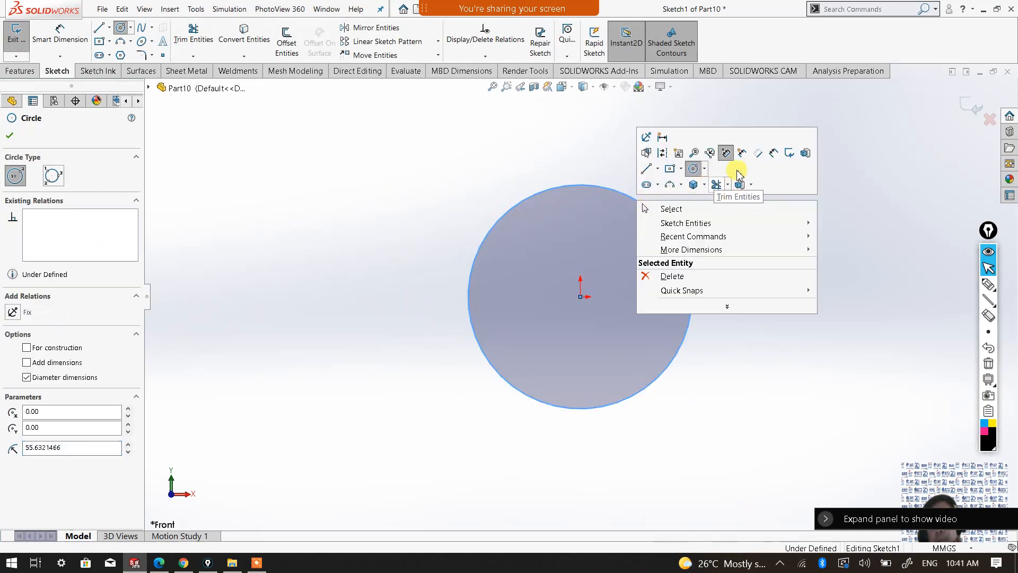
{"action": "left_click", "coordinate": [775, 154]}
{"action": "left_click", "coordinate": [691, 277]}
{"action": "left_click", "coordinate": [774, 297]}
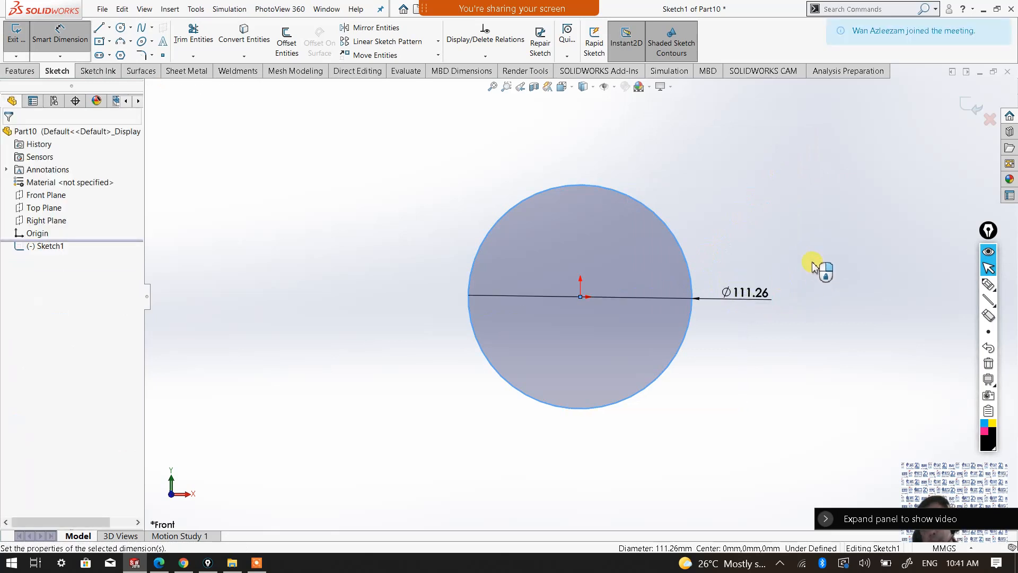
{"action": "left_click", "coordinate": [783, 271]}
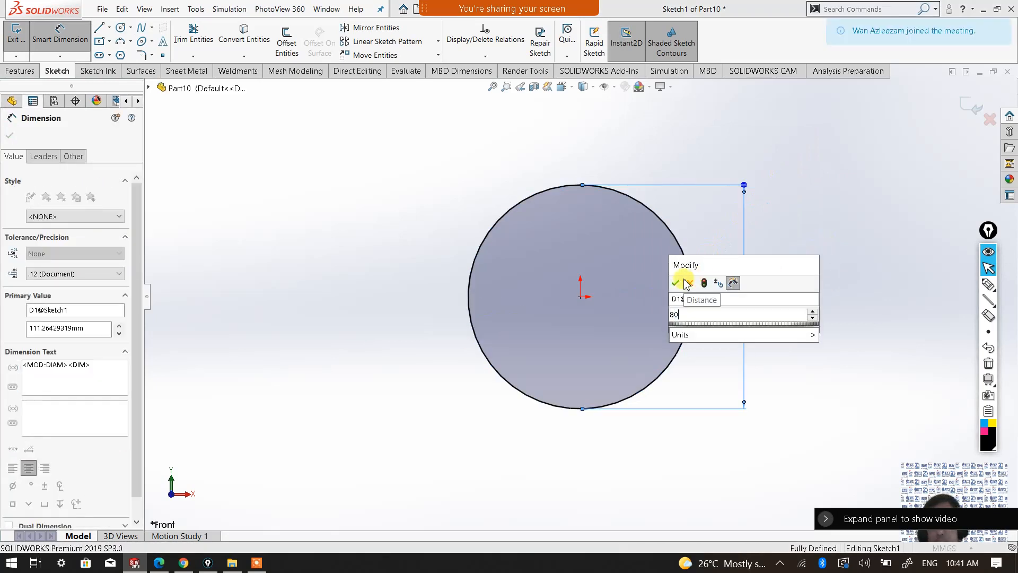
{"action": "type", "text": "80"}
{"action": "key", "text": "Return"}
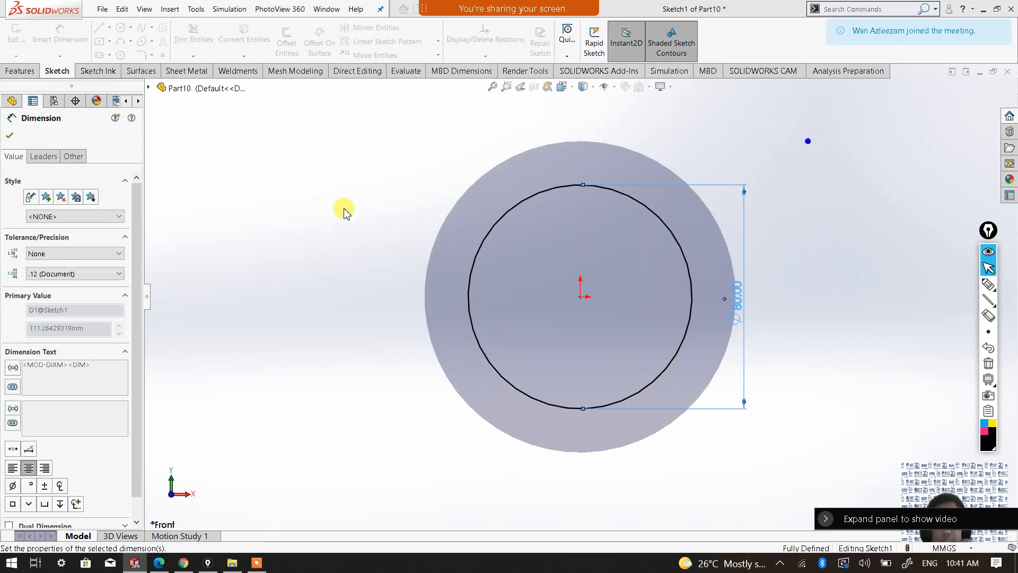
{"action": "right_click", "coordinate": [346, 210]}
{"action": "left_click", "coordinate": [357, 233]}
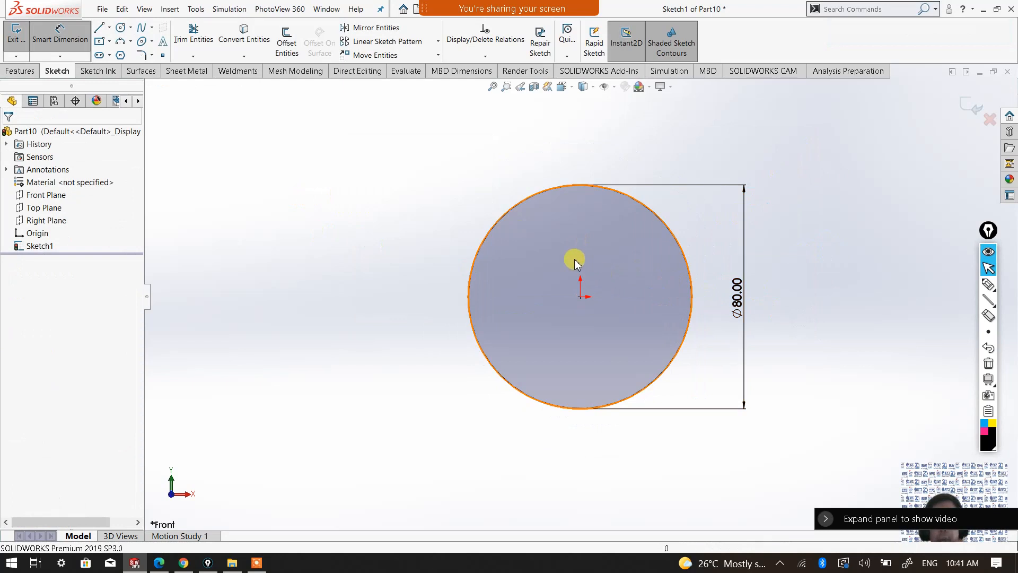
{"action": "key", "text": "Escape"}
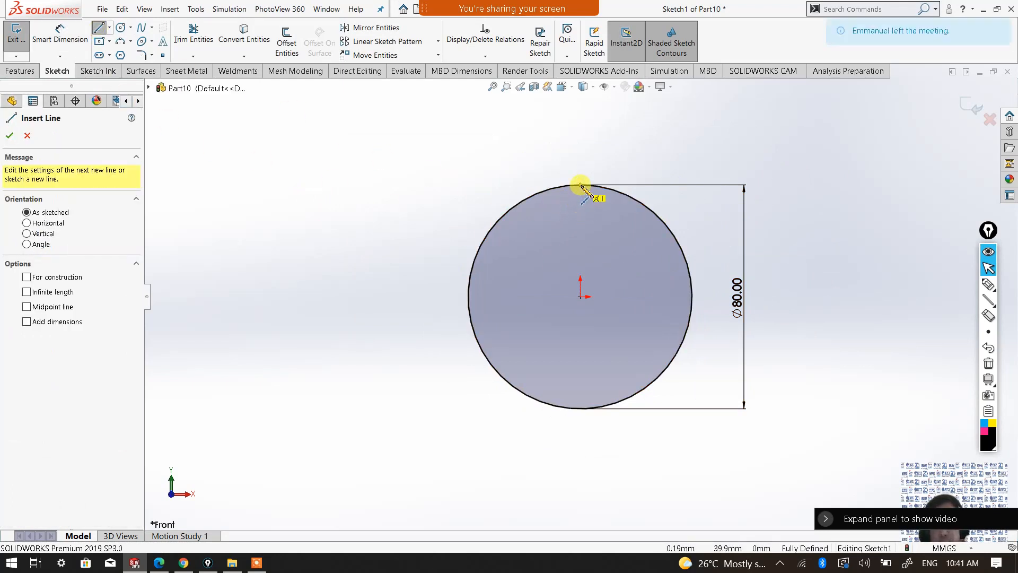
Draw a vertical line through the origin from the circle's top quadrant point to its bottom quadrant point.
{"action": "left_click", "coordinate": [577, 203]}
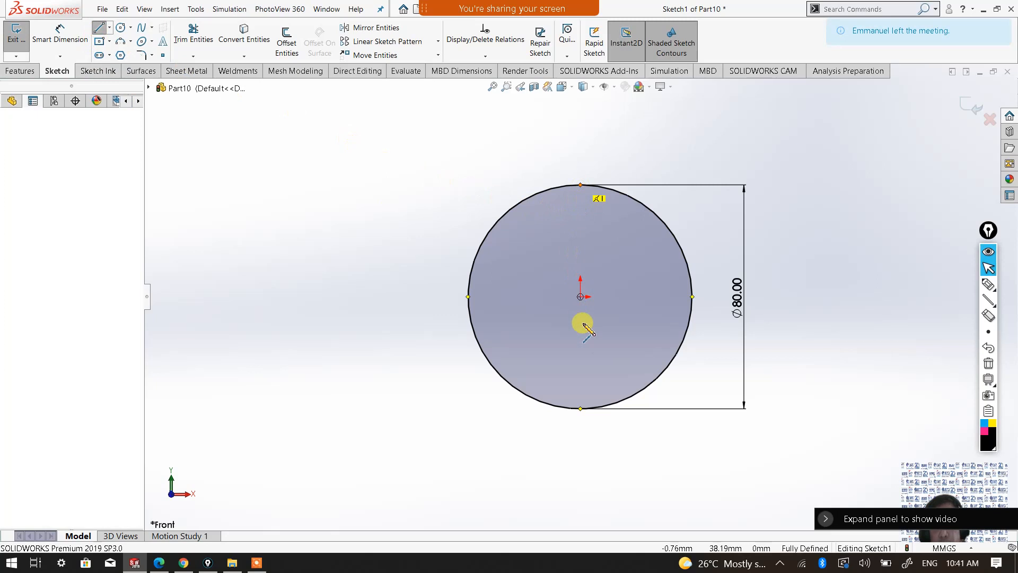
{"action": "left_click", "coordinate": [581, 408]}
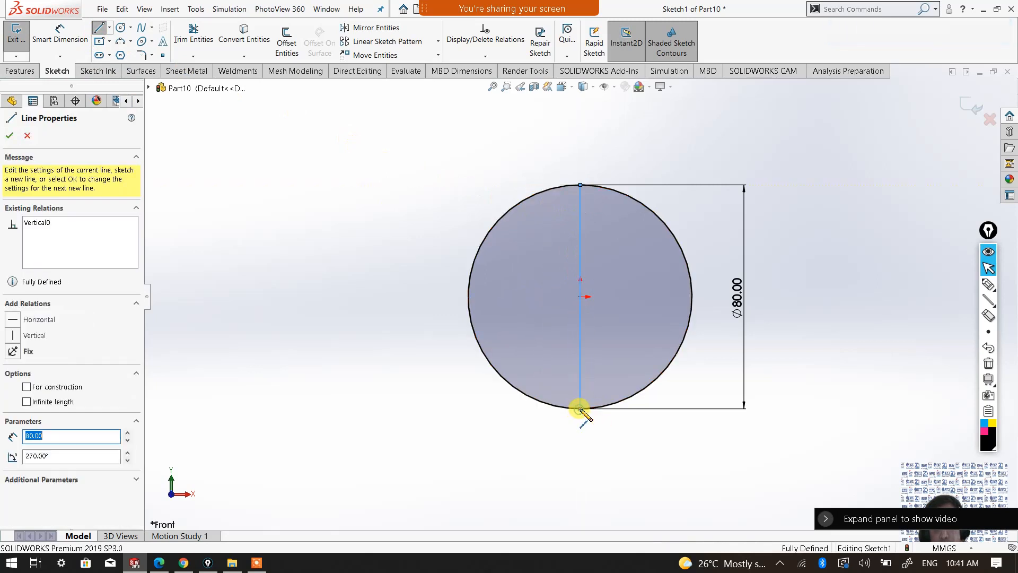
Trim away the left half of the 80 mm circle, leaving a semicircle closed by the vertical line.
{"action": "right_click", "coordinate": [589, 410]}
{"action": "left_click", "coordinate": [599, 422]}
{"action": "key", "text": "Escape"}
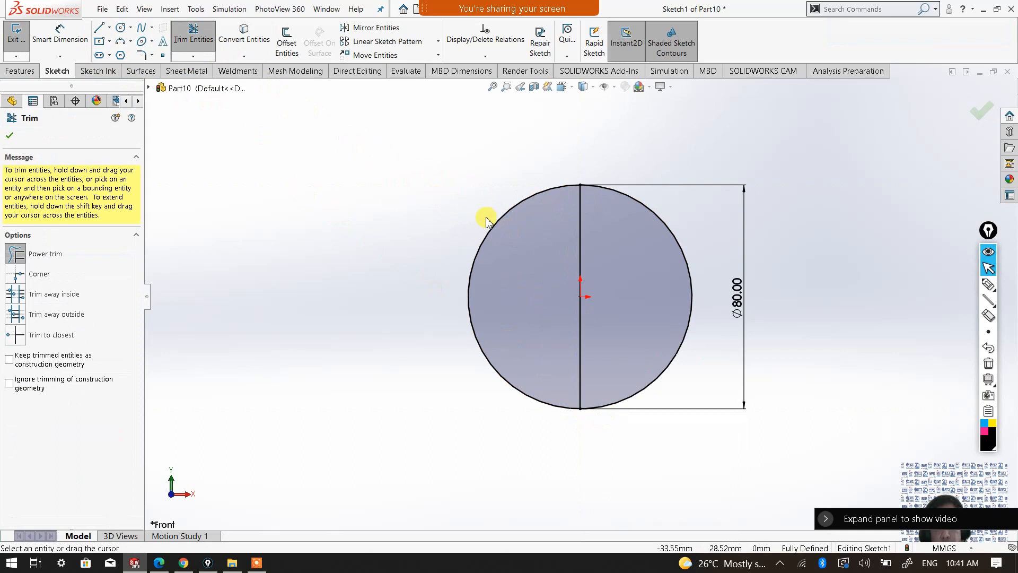
{"action": "left_click_drag", "start_coordinate": [487, 220], "coordinate": [504, 230]}
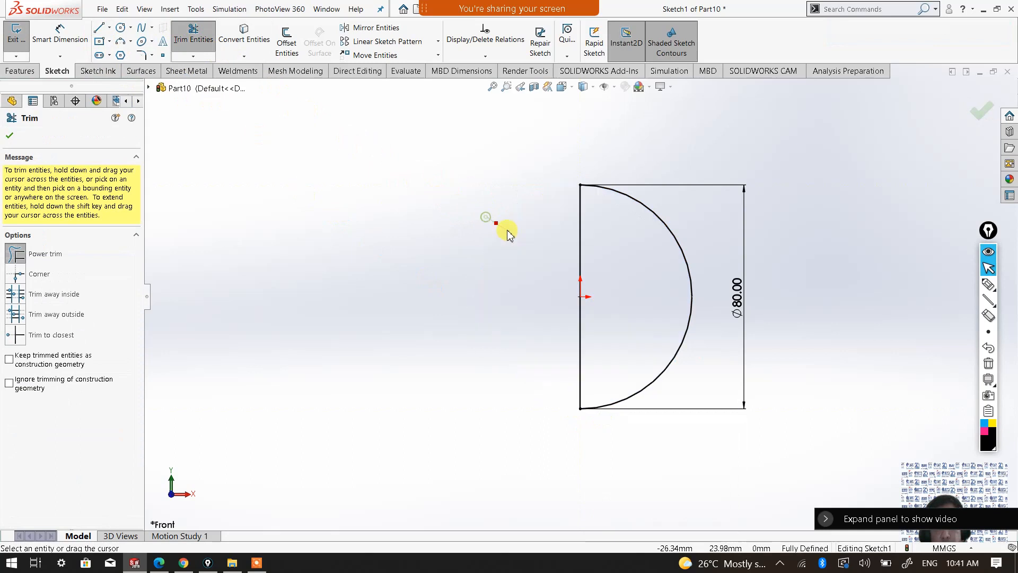
{"action": "left_click", "coordinate": [11, 136]}
Revolve the semicircle profile 360 degrees about the vertical line to form a solid sphere.
{"action": "left_click", "coordinate": [561, 86]}
{"action": "left_click", "coordinate": [617, 117]}
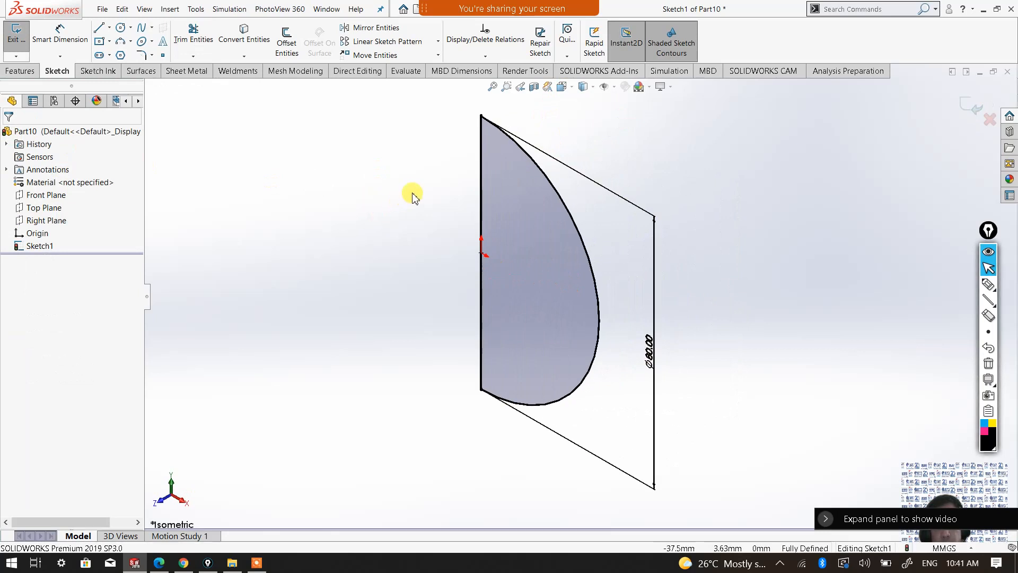
{"action": "left_click", "coordinate": [22, 73]}
{"action": "left_click", "coordinate": [64, 48]}
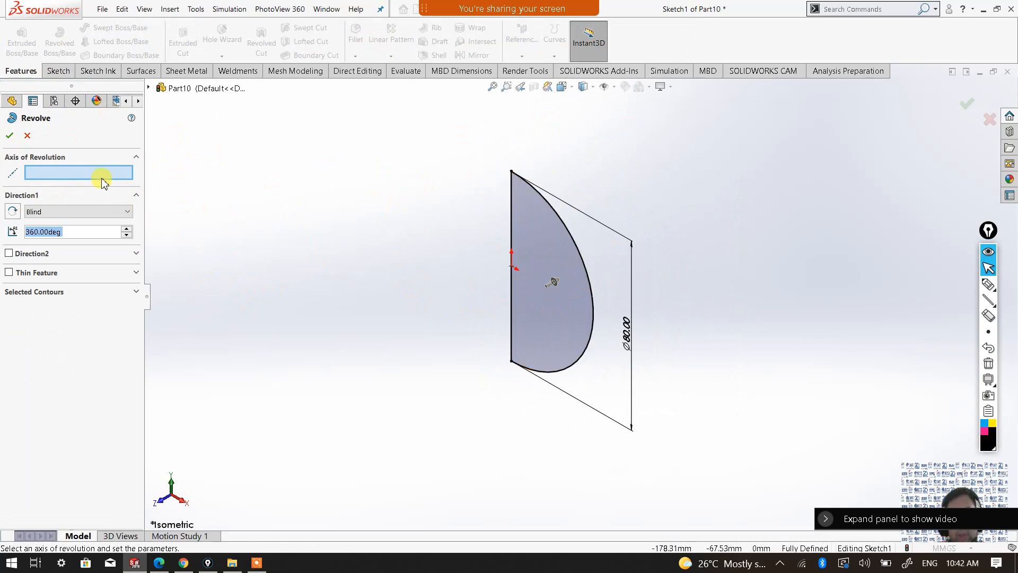
{"action": "left_click", "coordinate": [512, 223]}
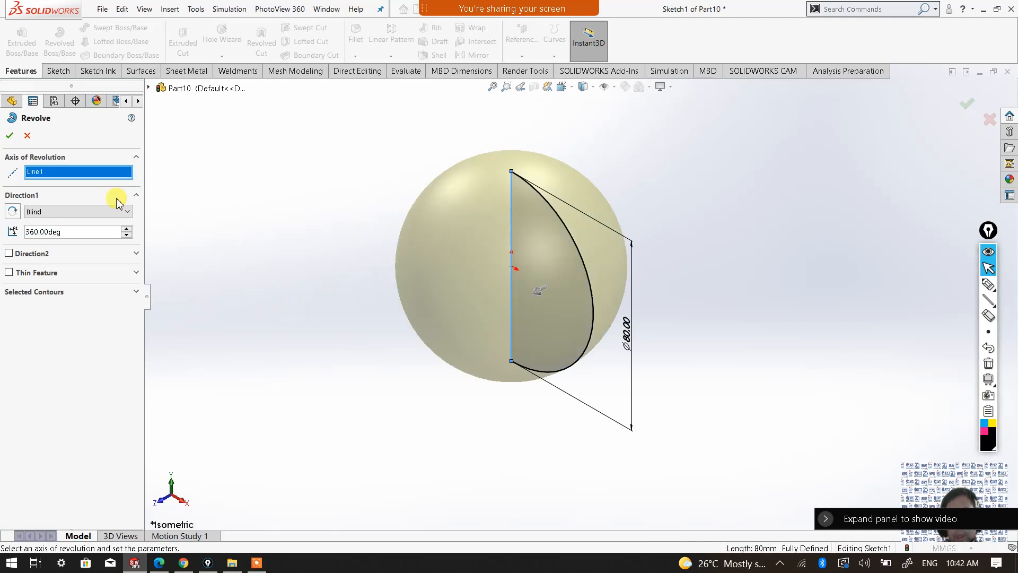
{"action": "left_click", "coordinate": [9, 136]}
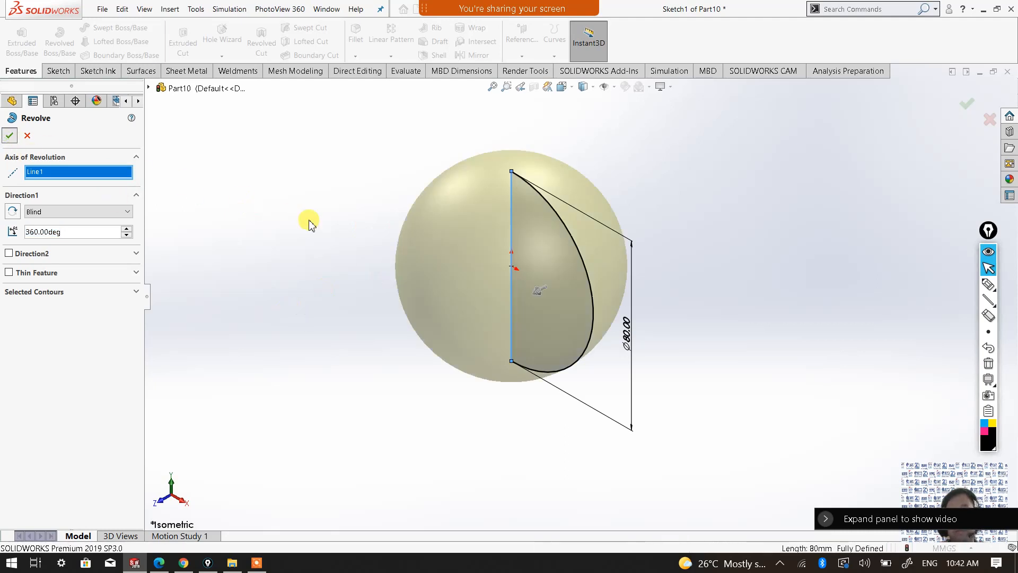
Create a reference plane parallel to the Front Plane, offset 50 mm in front of the sphere.
{"action": "left_click", "coordinate": [566, 86]}
{"action": "left_click", "coordinate": [633, 117]}
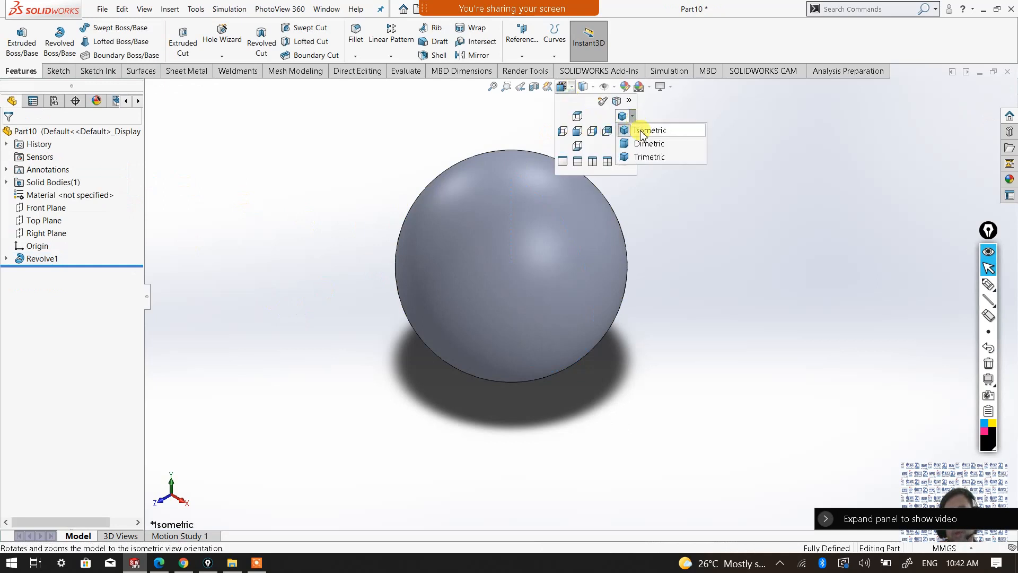
{"action": "left_click", "coordinate": [666, 144]}
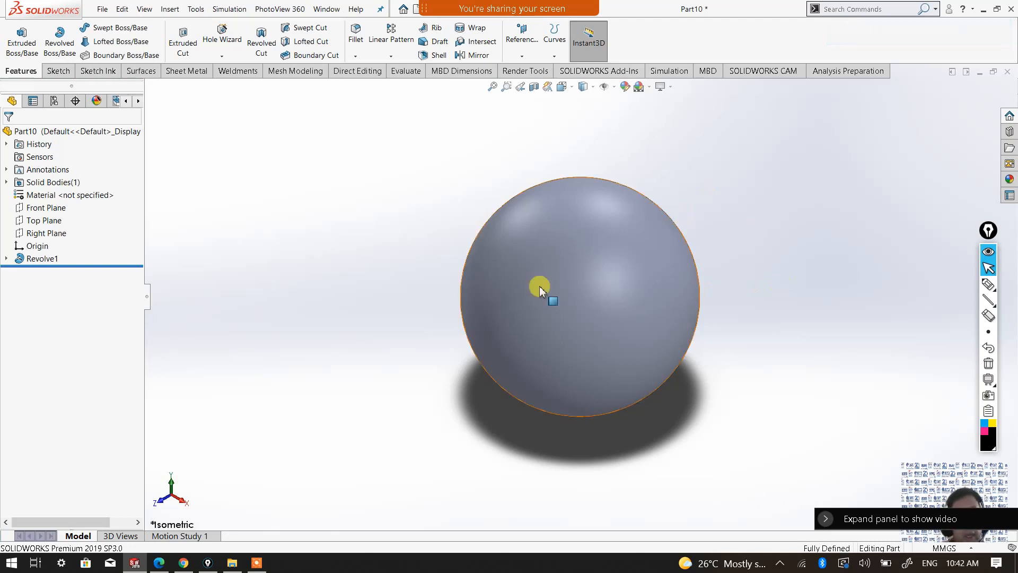
{"action": "left_click", "coordinate": [50, 208]}
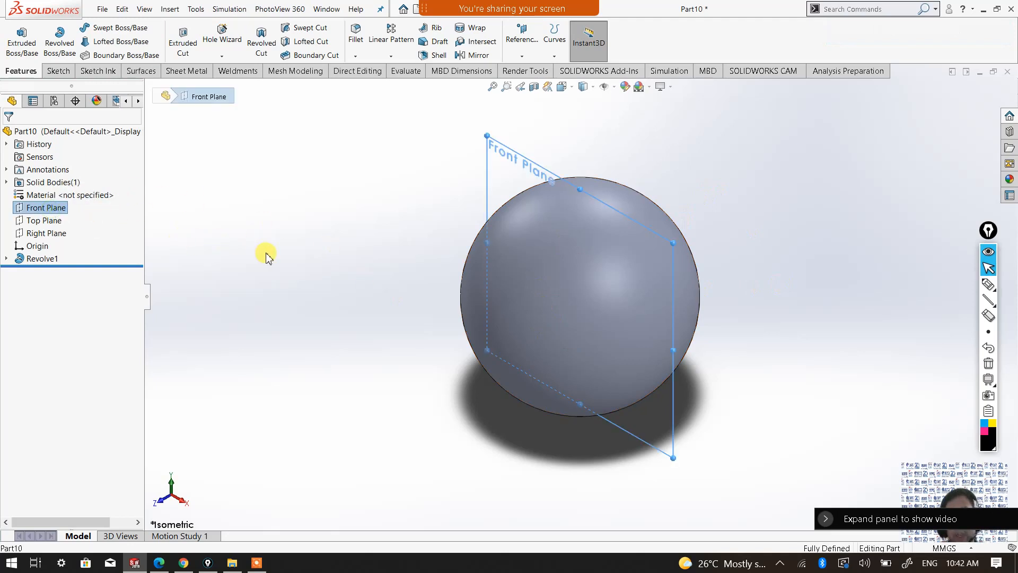
{"action": "left_click", "coordinate": [523, 55]}
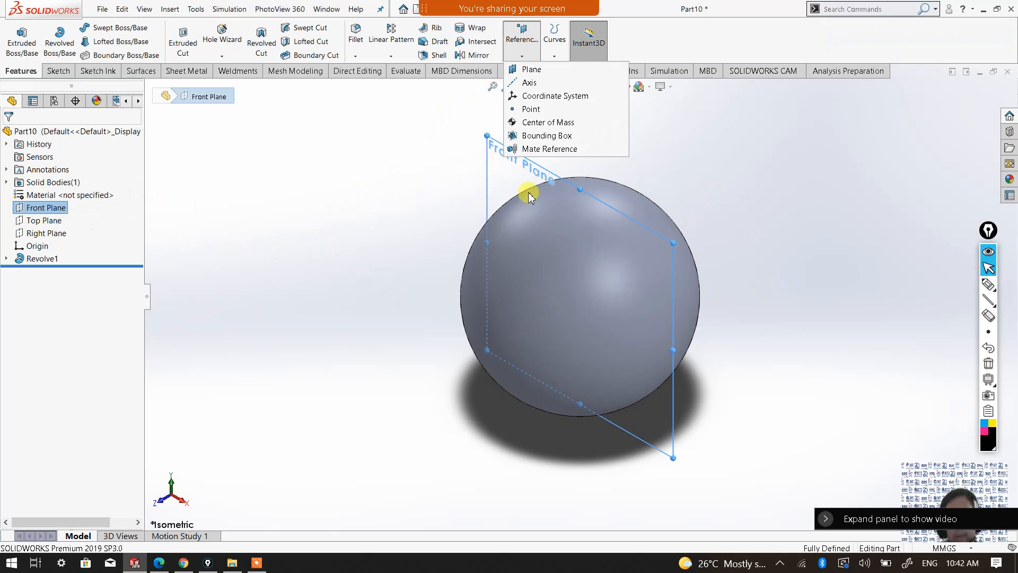
{"action": "left_click", "coordinate": [532, 69]}
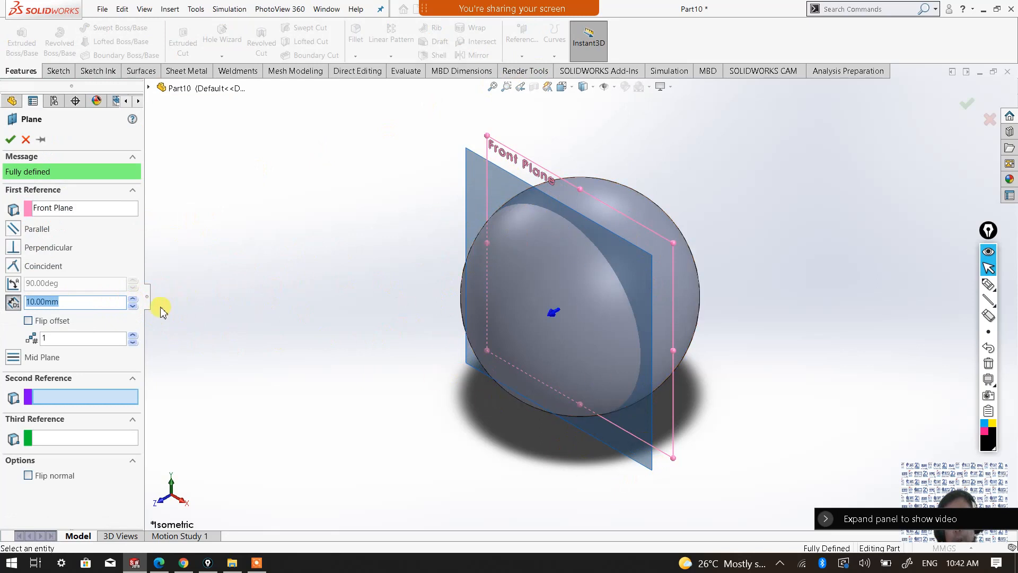
{"action": "left_click", "coordinate": [133, 299]}
{"action": "left_click", "coordinate": [133, 300]}
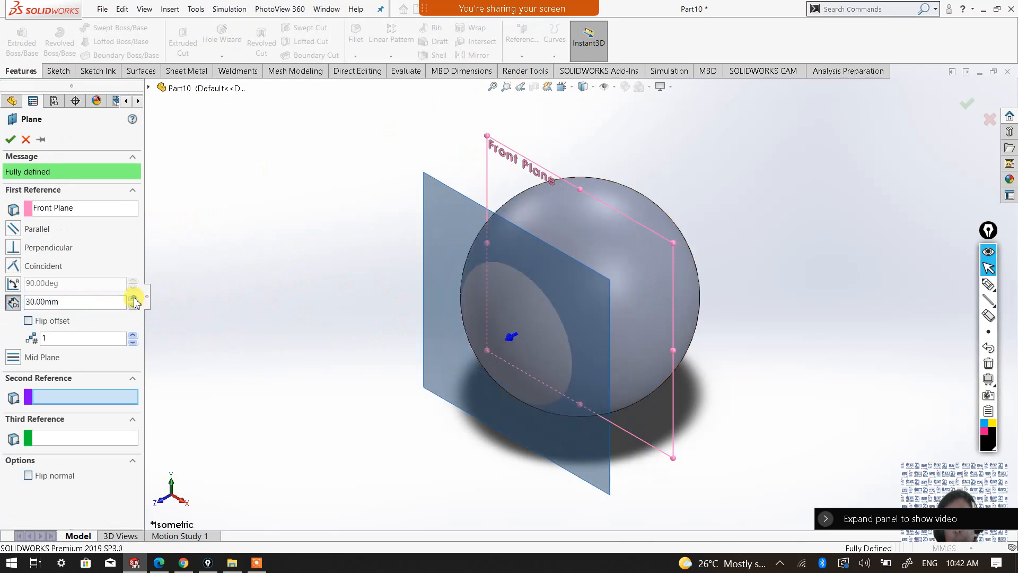
{"action": "left_click", "coordinate": [133, 299]}
{"action": "middle_click_drag", "start_coordinate": [426, 355], "coordinate": [358, 305]}
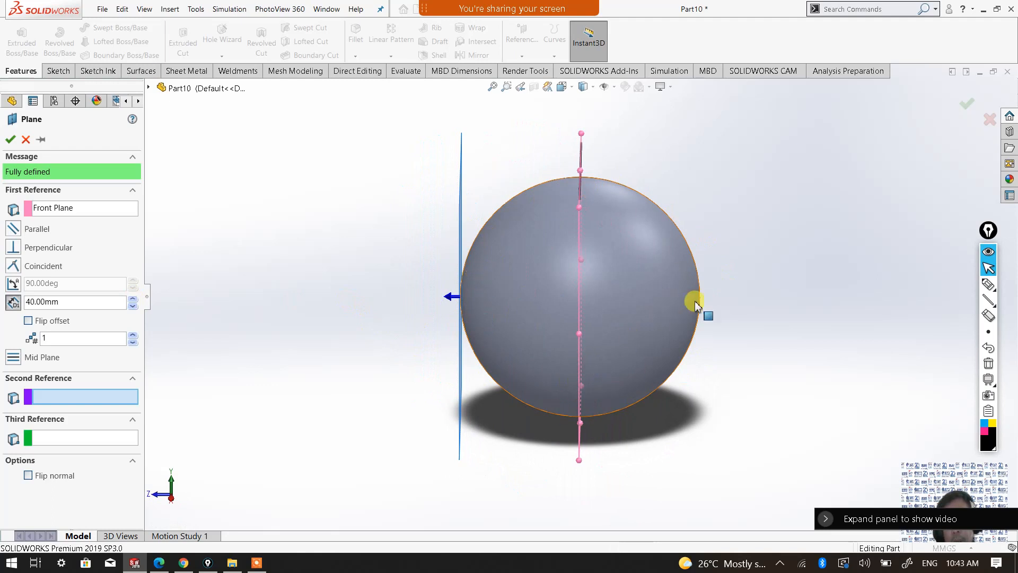
{"action": "mouse_move", "coordinate": [716, 437]}
{"action": "middle_mouse_down"}
{"action": "mouse_move", "coordinate": [750, 436]}
{"action": "mouse_move", "coordinate": [727, 454]}
{"action": "middle_mouse_up"}
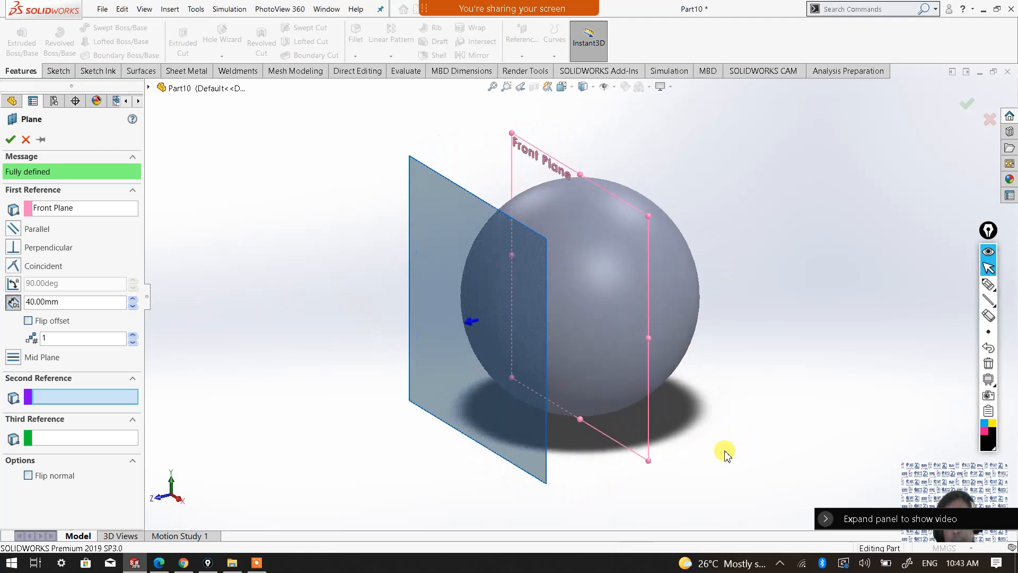
{"action": "left_click", "coordinate": [132, 298]}
{"action": "middle_click_drag", "start_coordinate": [321, 395], "coordinate": [291, 382]}
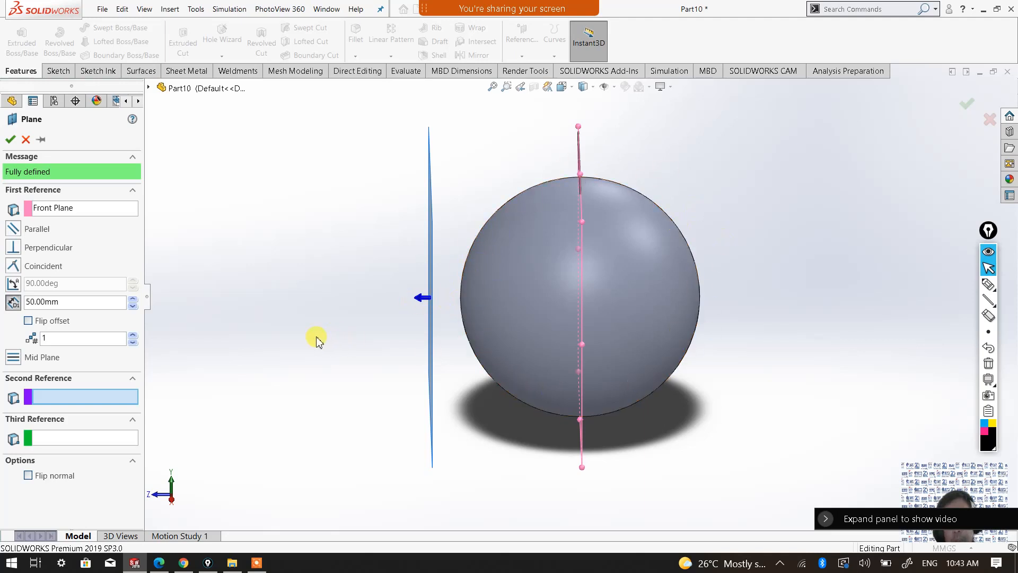
{"action": "key", "text": "ctrl+7"}
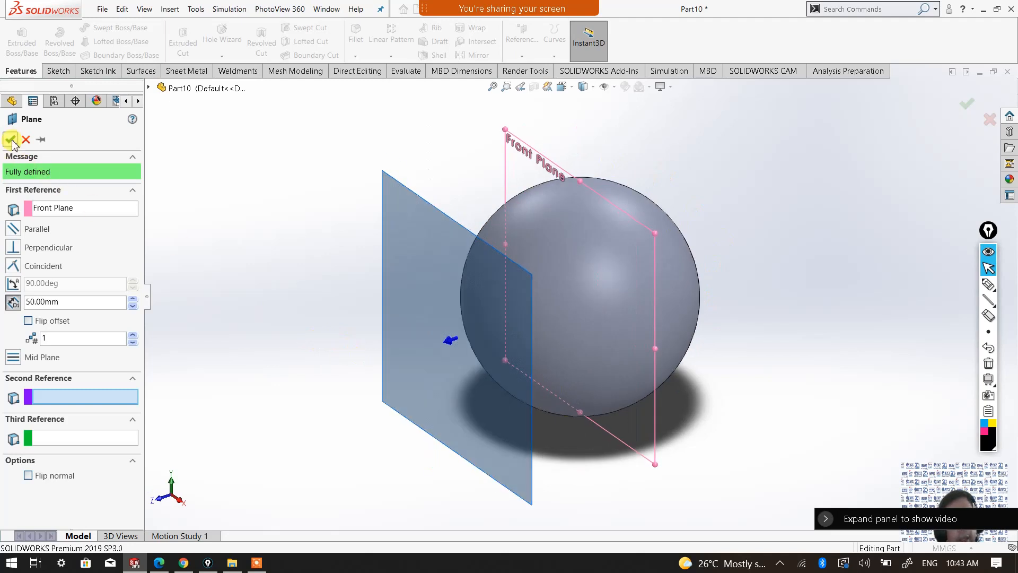
{"action": "left_click", "coordinate": [10, 139]}
{"action": "right_click", "coordinate": [294, 187]}
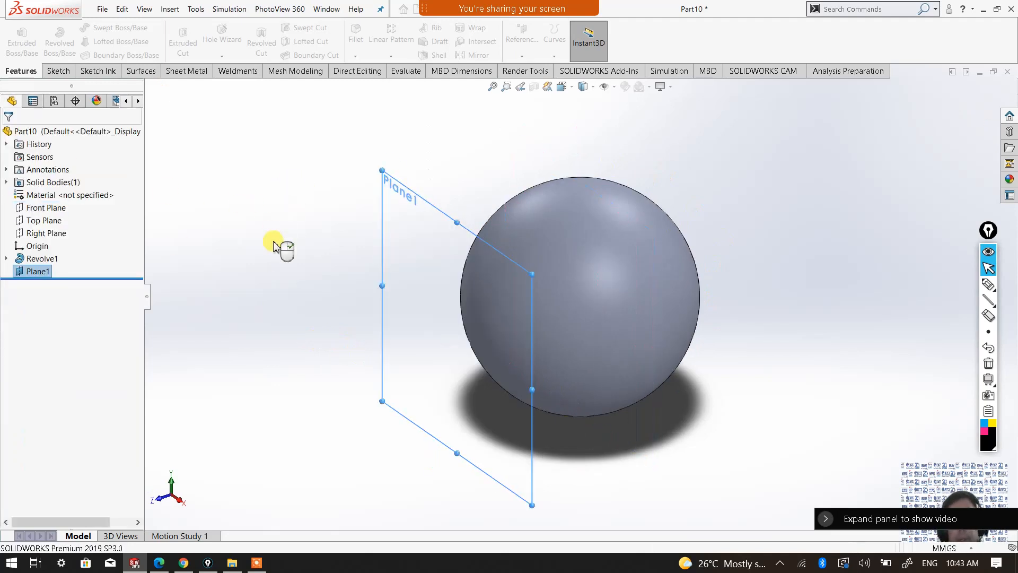
Start a sketch on the new offset plane and draw a circle about 52.5 mm in diameter centered on the origin.
{"action": "left_click", "coordinate": [400, 192]}
{"action": "left_click", "coordinate": [60, 73]}
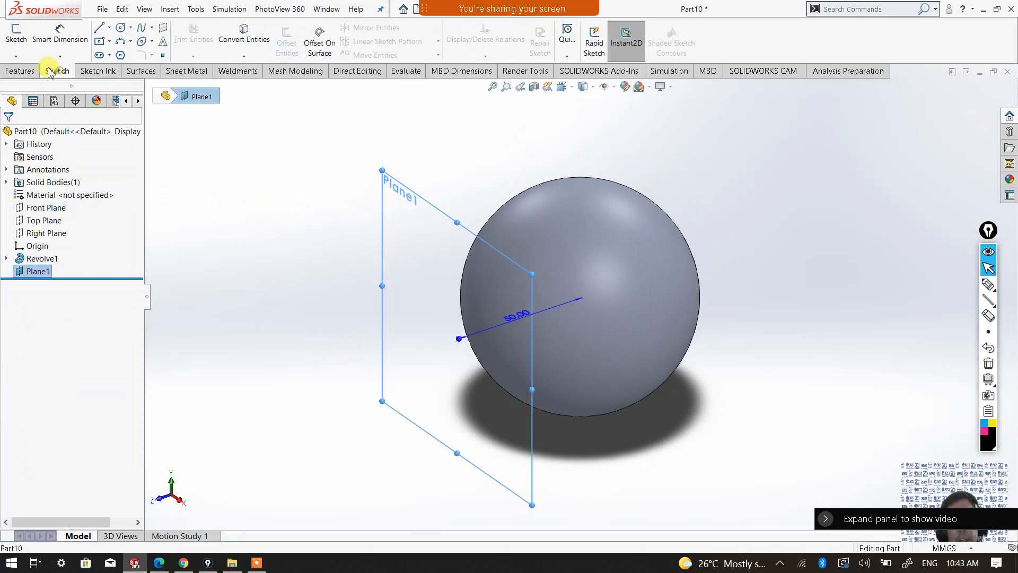
{"action": "left_click", "coordinate": [17, 36]}
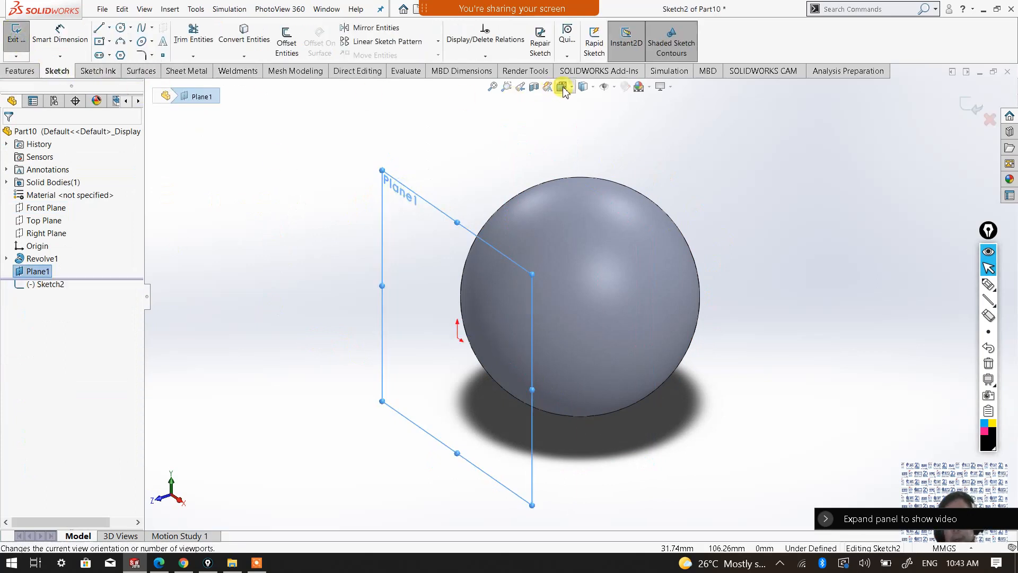
{"action": "left_click", "coordinate": [561, 89]}
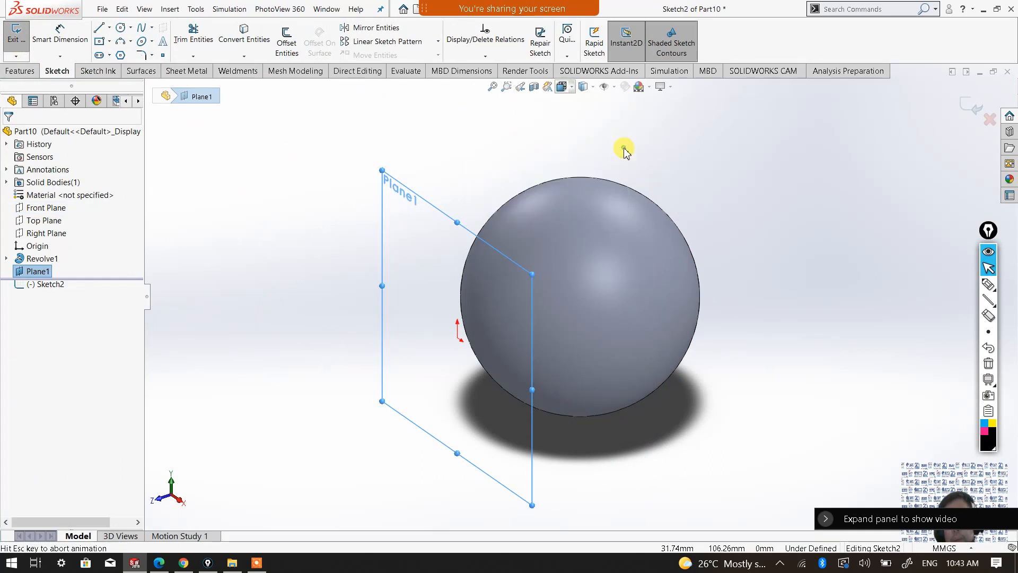
{"action": "left_click", "coordinate": [623, 155]}
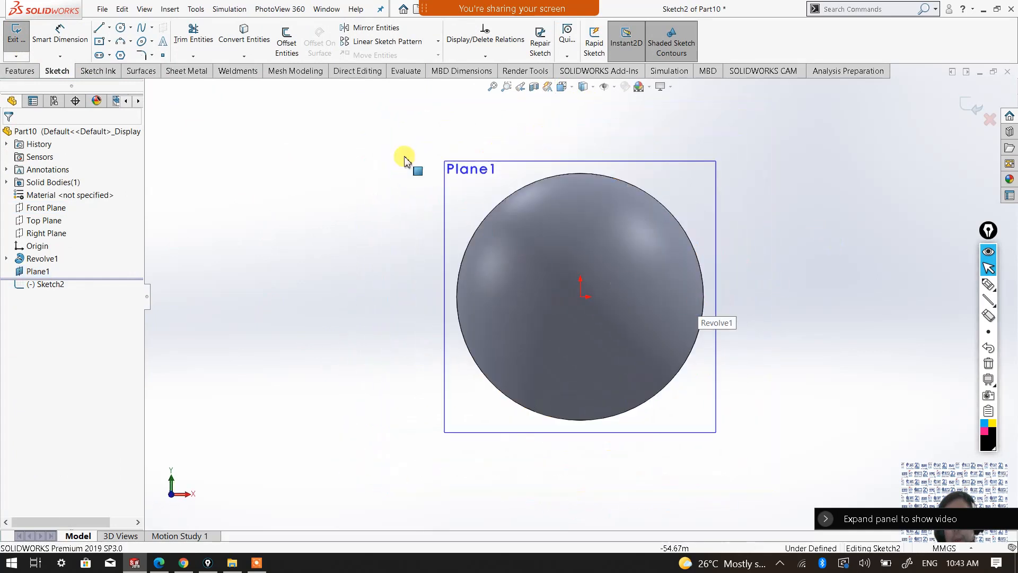
{"action": "left_click", "coordinate": [21, 71]}
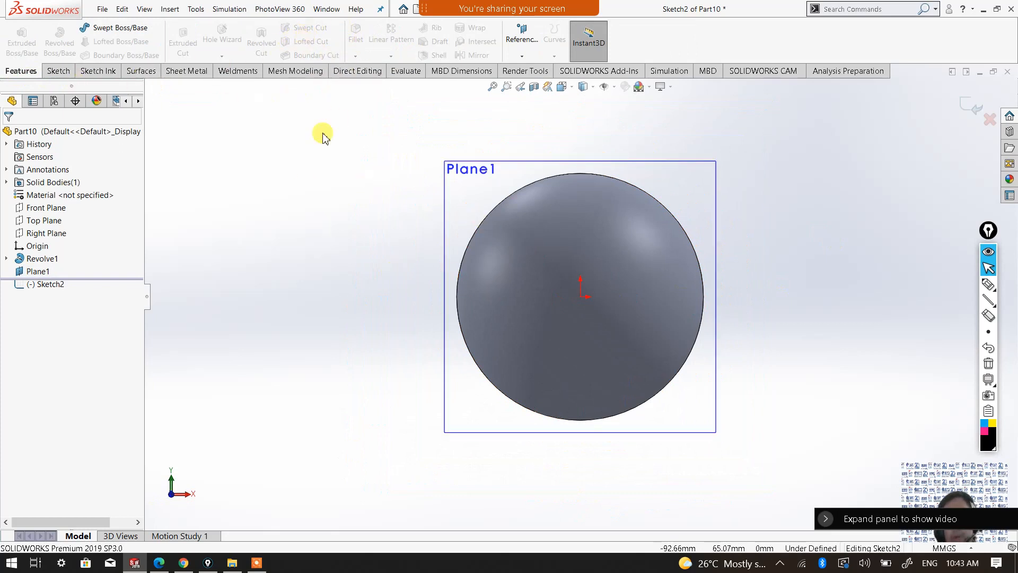
{"action": "left_click", "coordinate": [57, 71]}
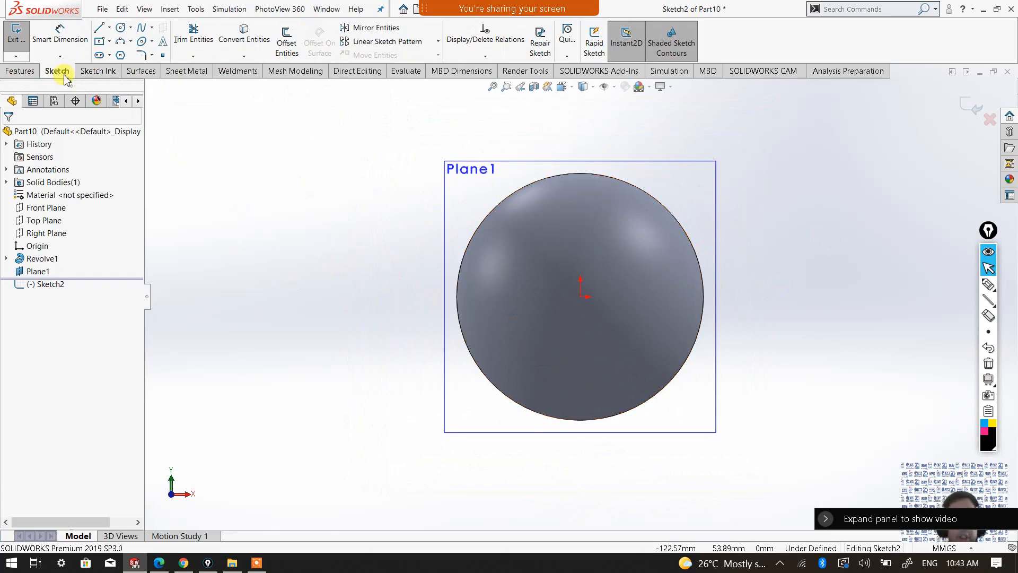
{"action": "left_click", "coordinate": [121, 31]}
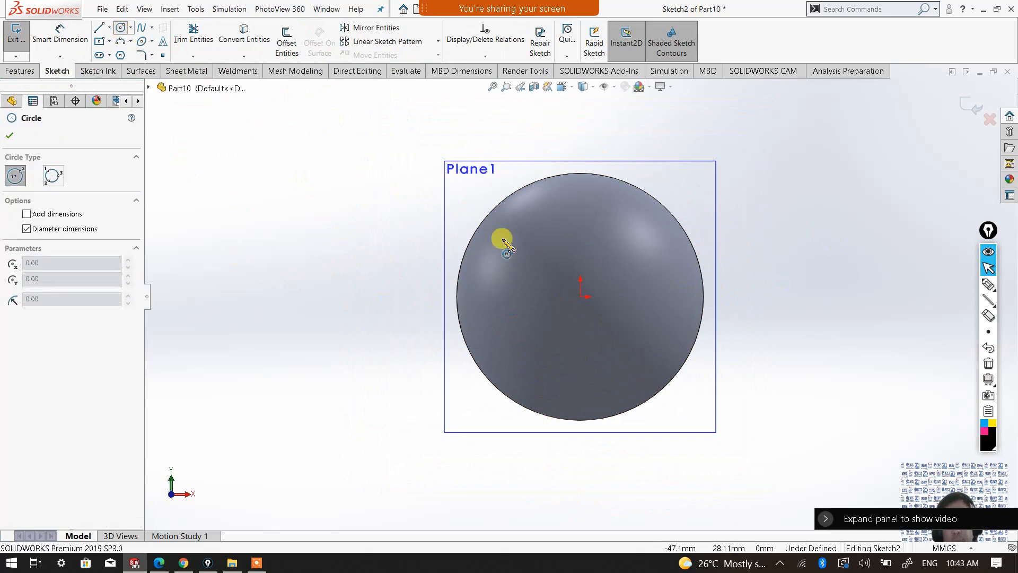
{"action": "left_click", "coordinate": [580, 298]}
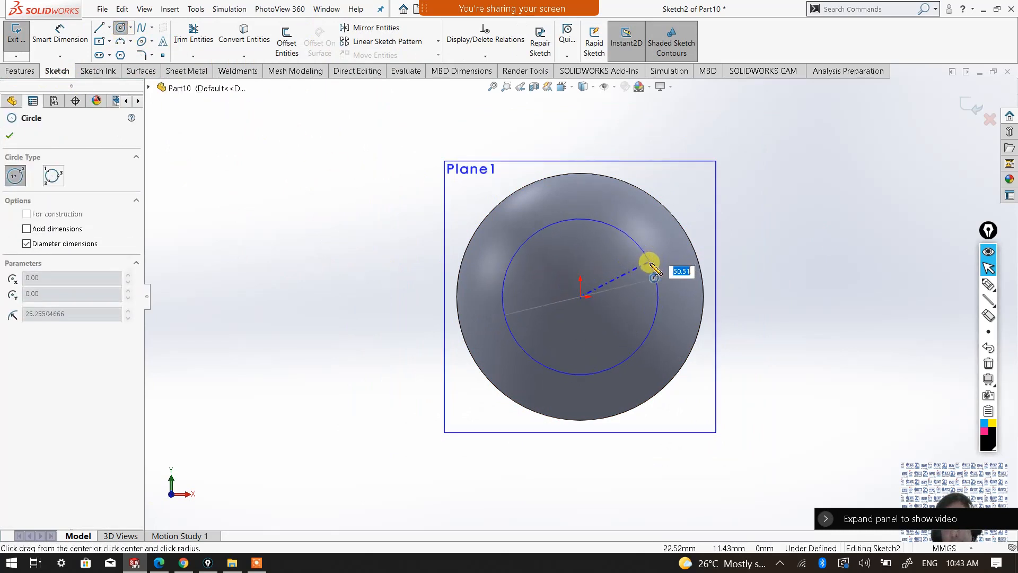
{"action": "left_click", "coordinate": [653, 261]}
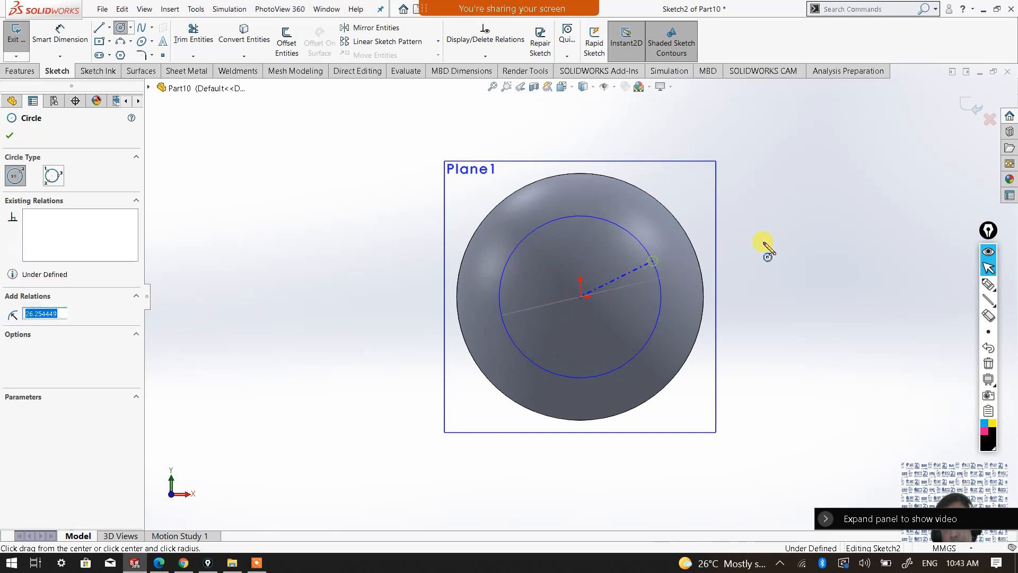
Dimension the new circle's diameter and set it to 50 mm.
{"action": "right_click", "coordinate": [810, 219]}
{"action": "left_click", "coordinate": [948, 160]}
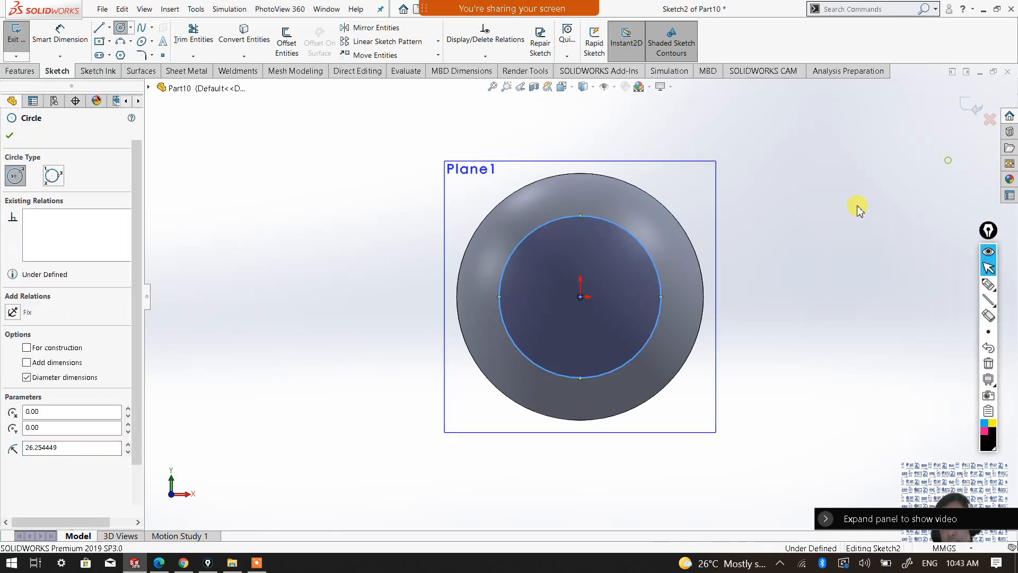
{"action": "left_click", "coordinate": [661, 278]}
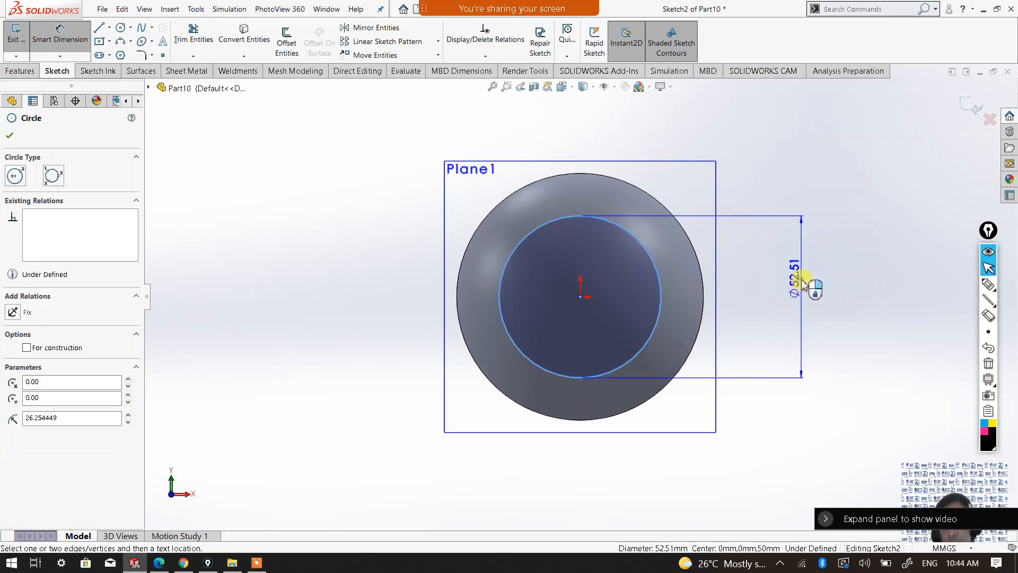
{"action": "left_click", "coordinate": [802, 280]}
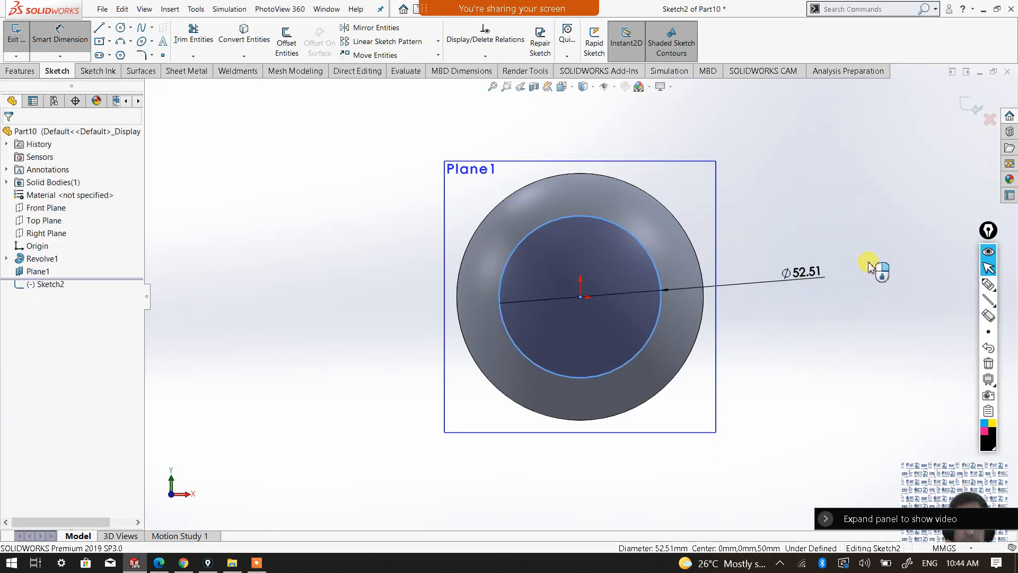
{"action": "type", "text": "50"}
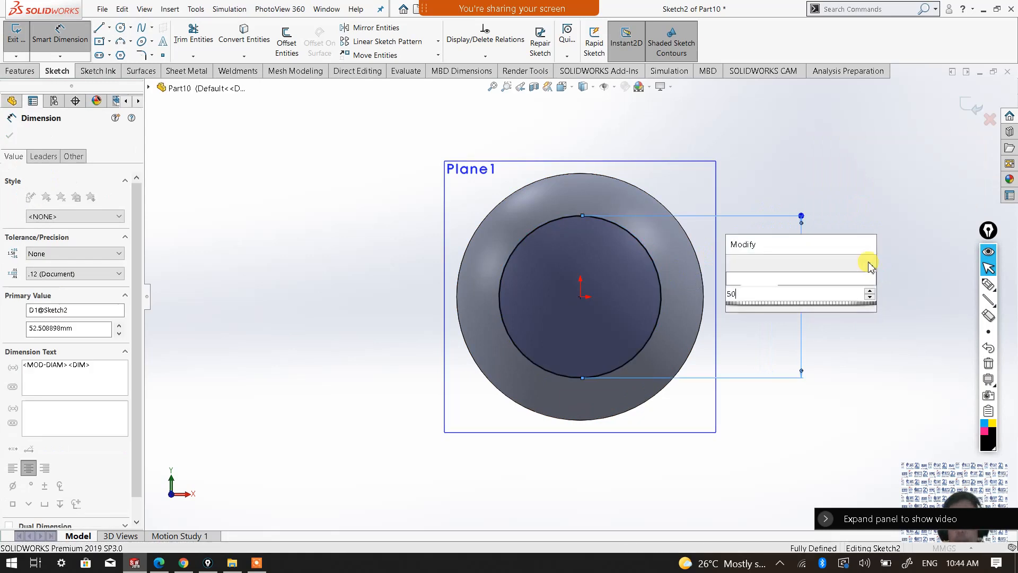
{"action": "key", "text": "Return"}
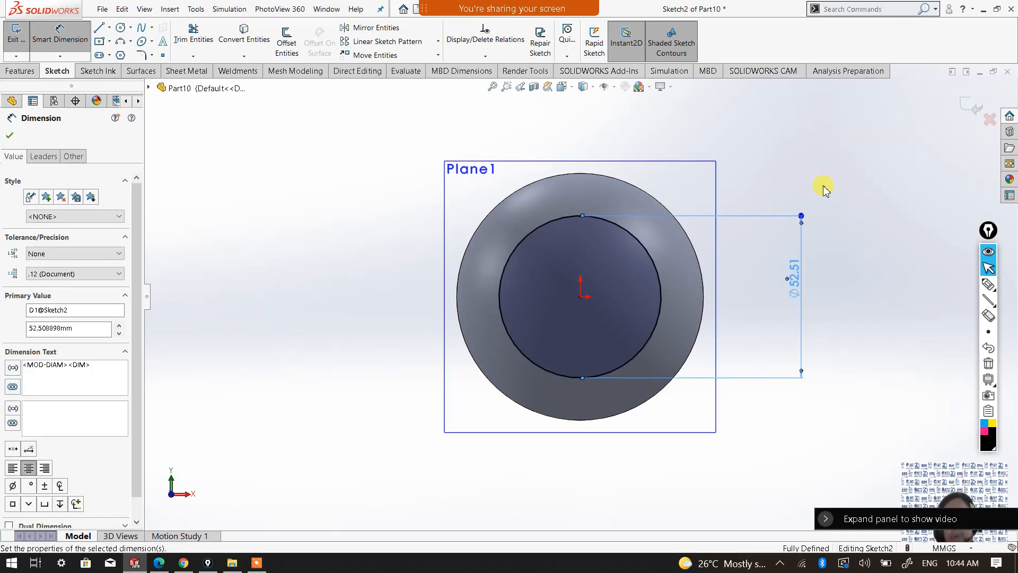
{"action": "right_click", "coordinate": [821, 164]}
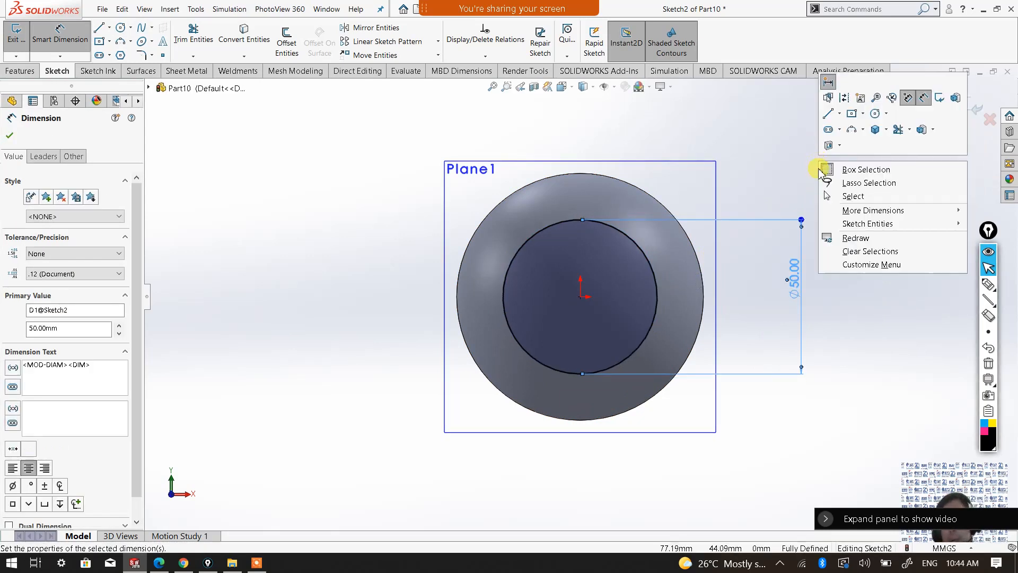
{"action": "left_click", "coordinate": [851, 196]}
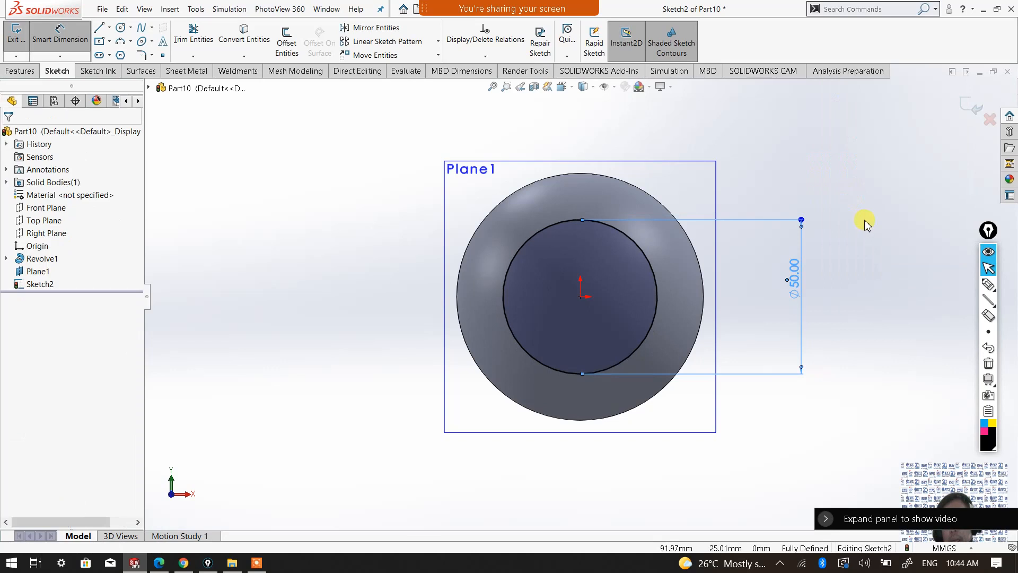
Draw a corner rectangle about 56 by 57 mm, extending downward from the circle's left quadrant point.
{"action": "left_click", "coordinate": [110, 41]}
{"action": "left_click", "coordinate": [116, 56]}
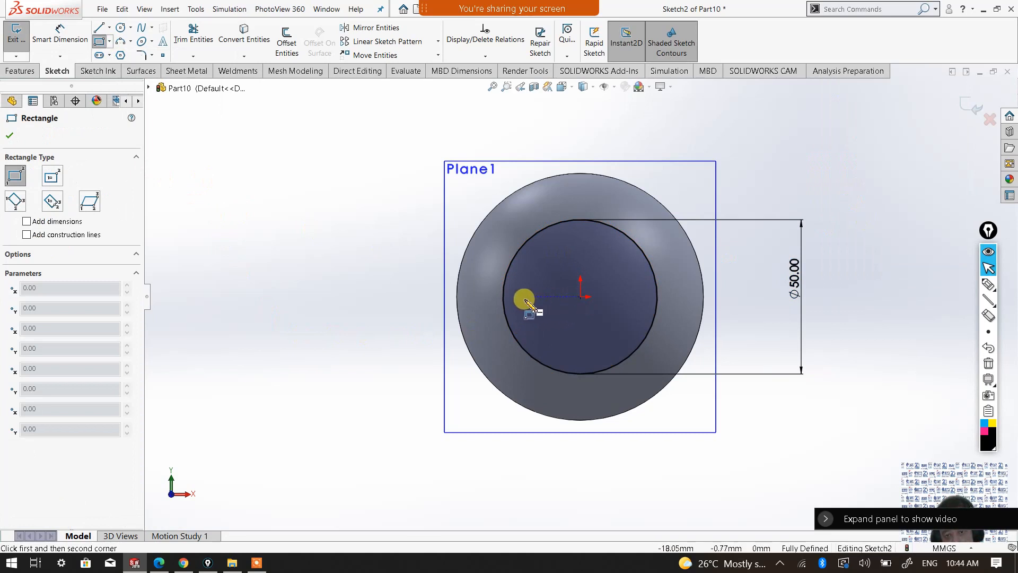
{"action": "scroll", "coordinate": [525, 305], "scroll_direction": "down", "scroll_amount": 3}
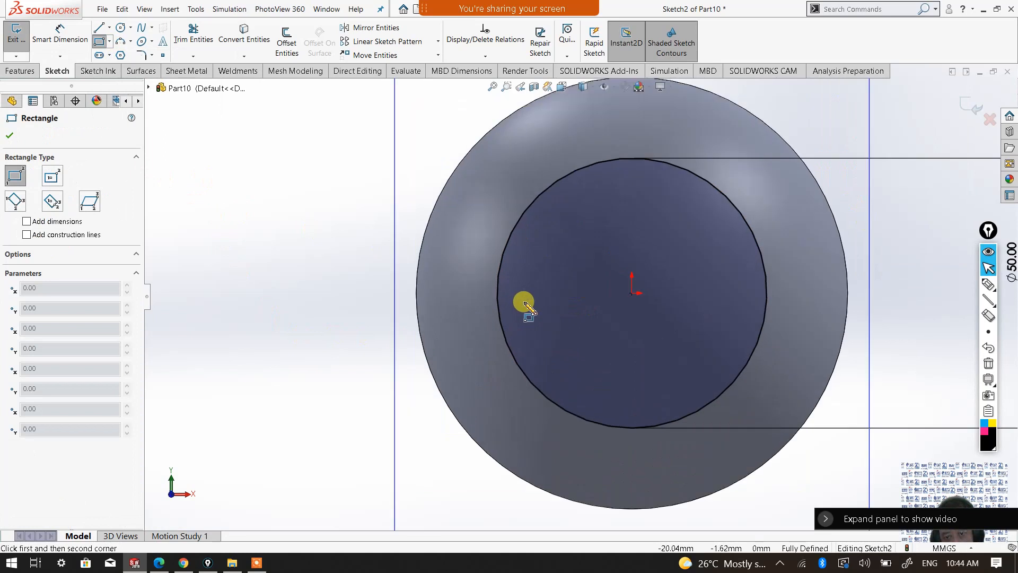
{"action": "scroll", "coordinate": [526, 307], "scroll_direction": "down", "scroll_amount": 2}
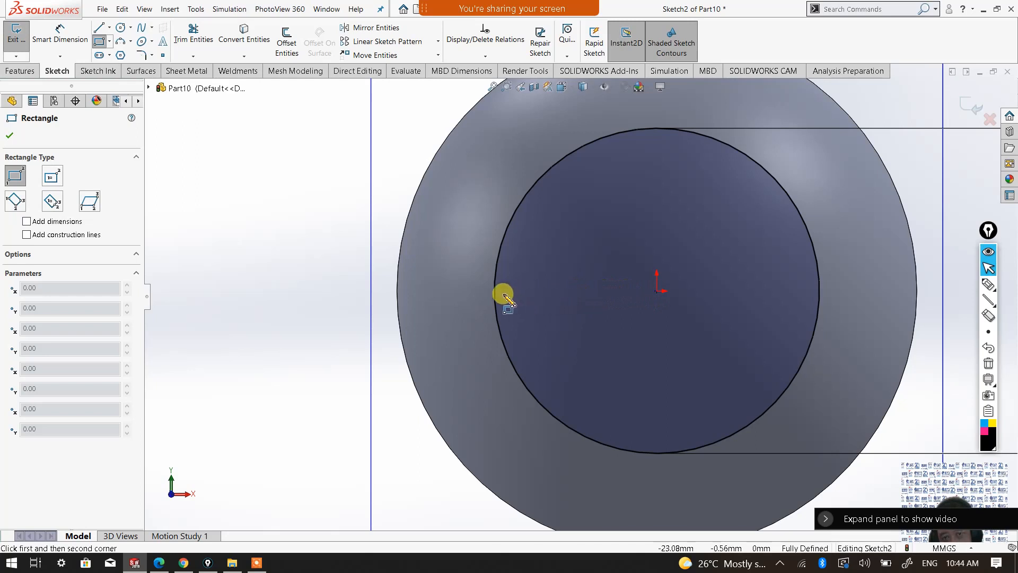
{"action": "left_click", "coordinate": [495, 291]}
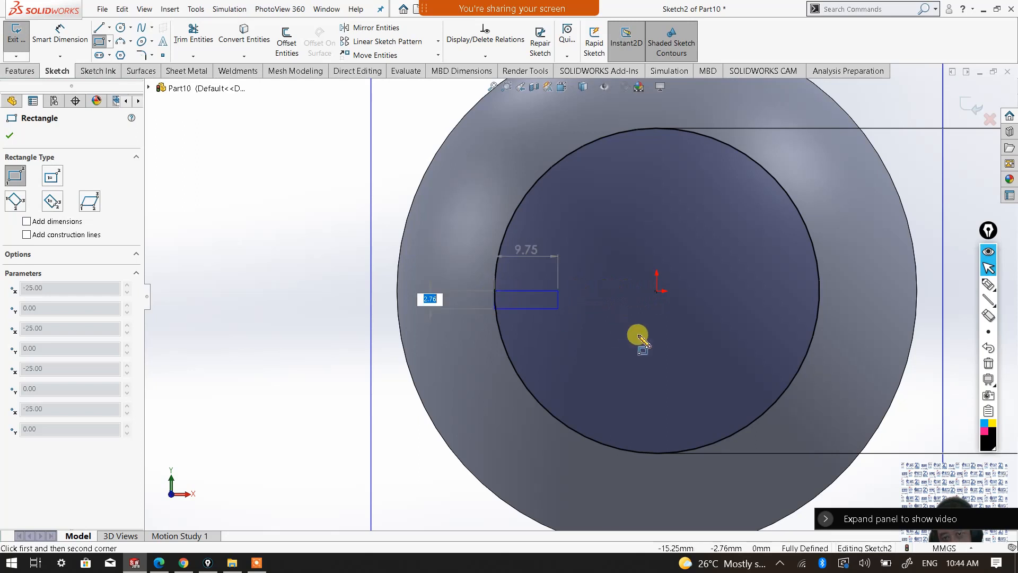
{"action": "scroll", "coordinate": [639, 340], "scroll_direction": "up", "scroll_amount": 3}
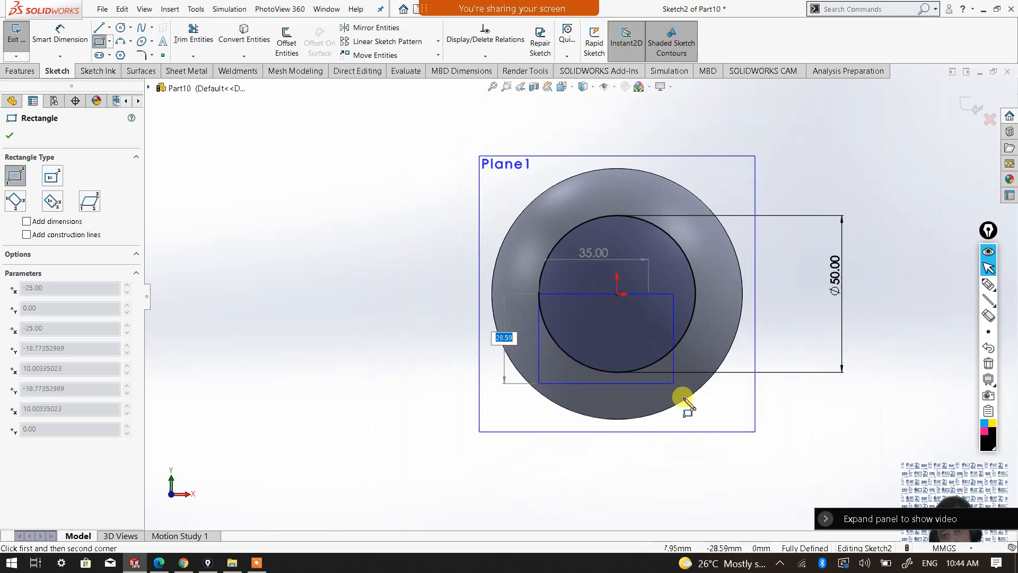
{"action": "left_click", "coordinate": [715, 472]}
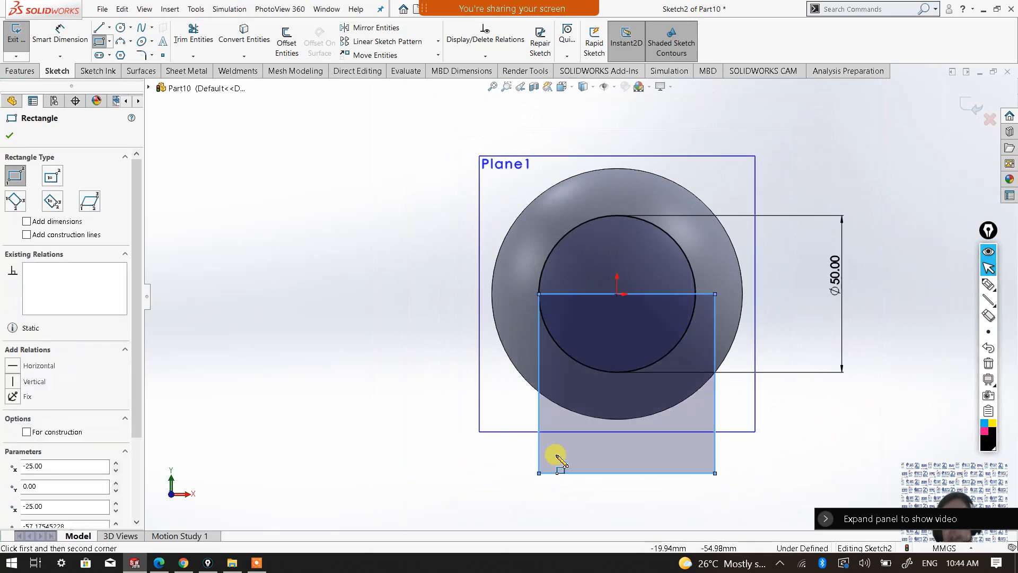
{"action": "left_click", "coordinate": [11, 138]}
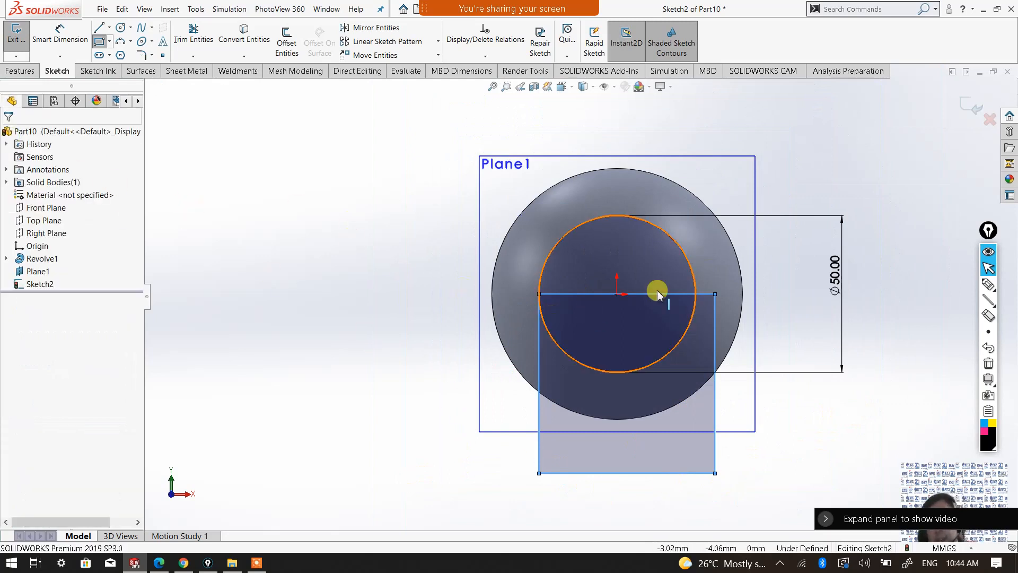
{"action": "left_click", "coordinate": [817, 296]}
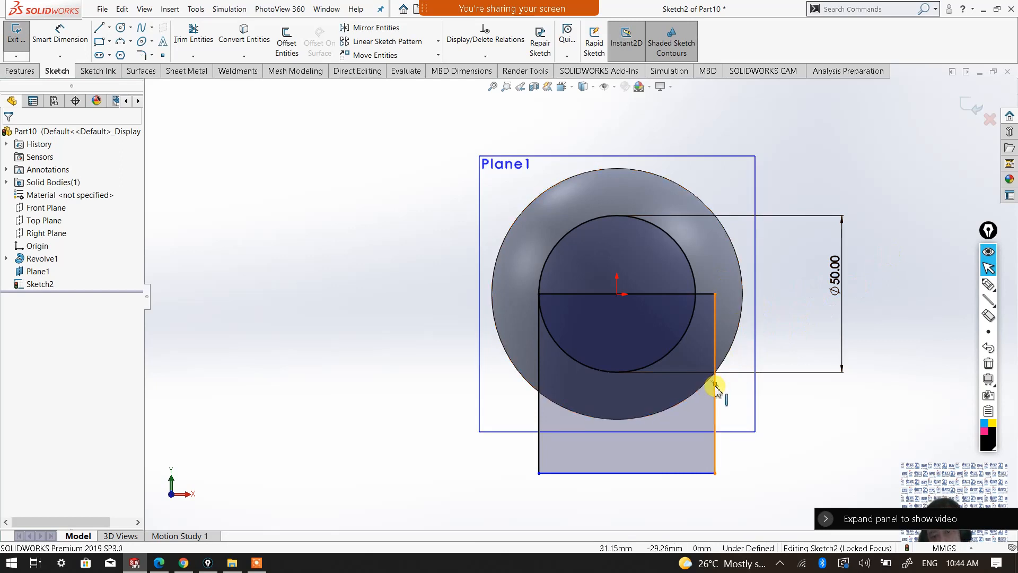
Make the midpoint of the rectangle's right side coincident with the 50 mm circle.
{"action": "left_click", "coordinate": [717, 320]}
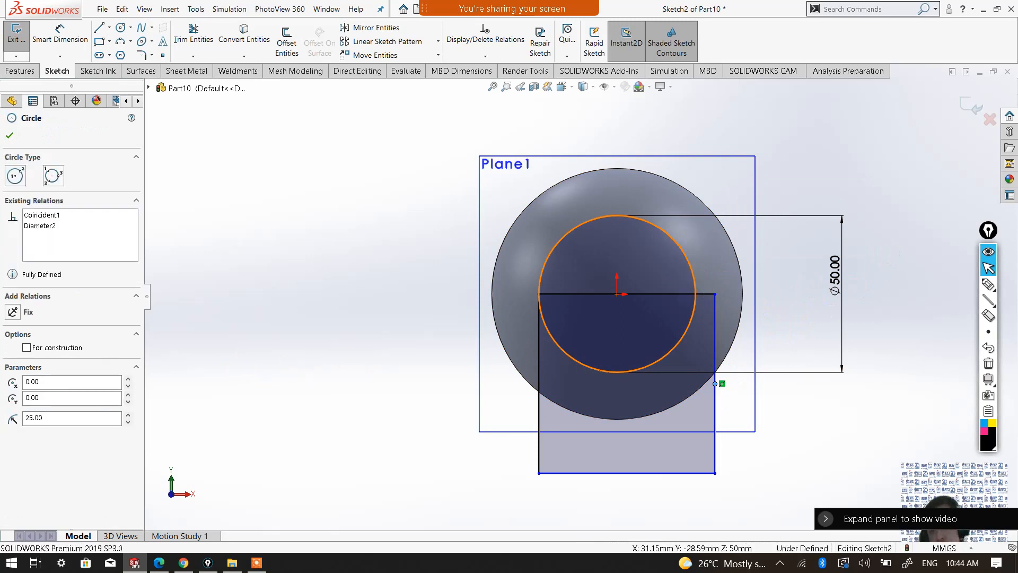
{"action": "left_click", "coordinate": [715, 383], "text": "ctrl"}
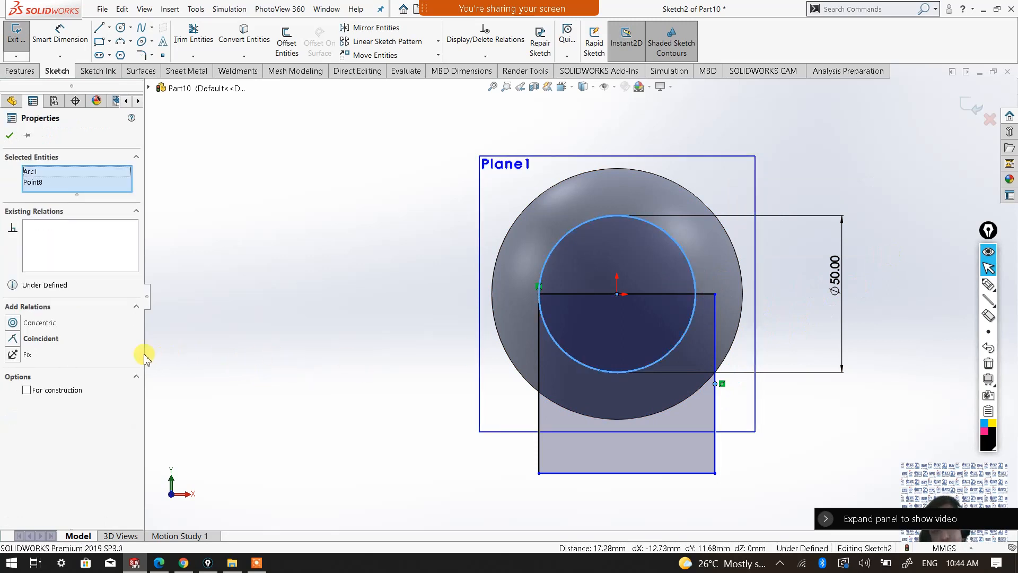
{"action": "left_click", "coordinate": [13, 339]}
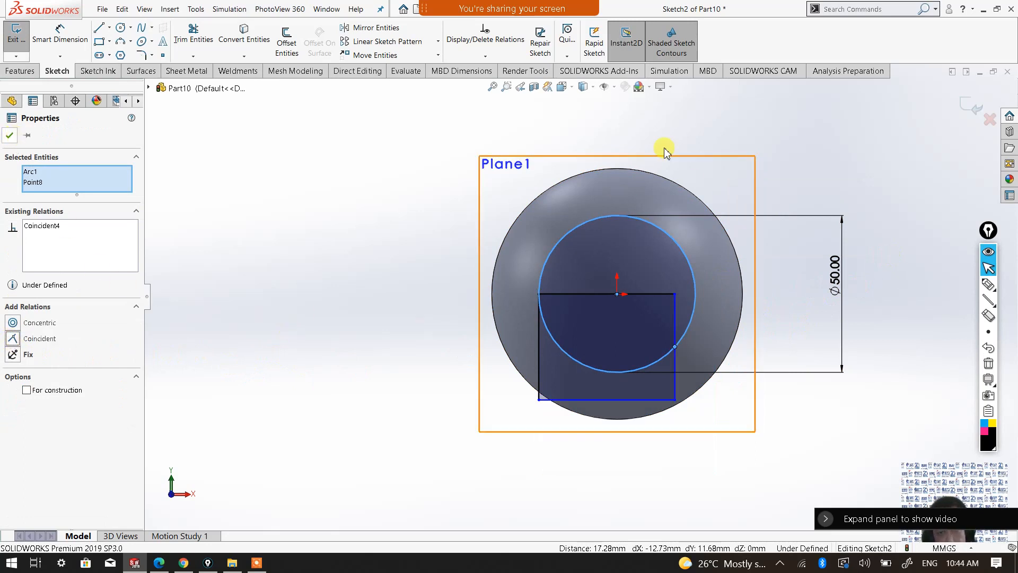
{"action": "left_click", "coordinate": [728, 199]}
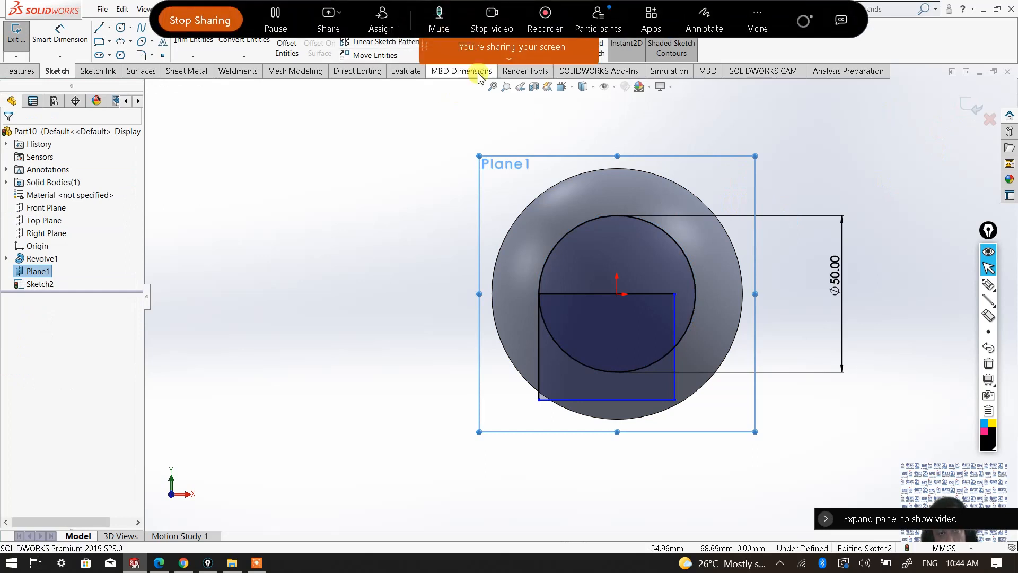
{"action": "left_click", "coordinate": [426, 195]}
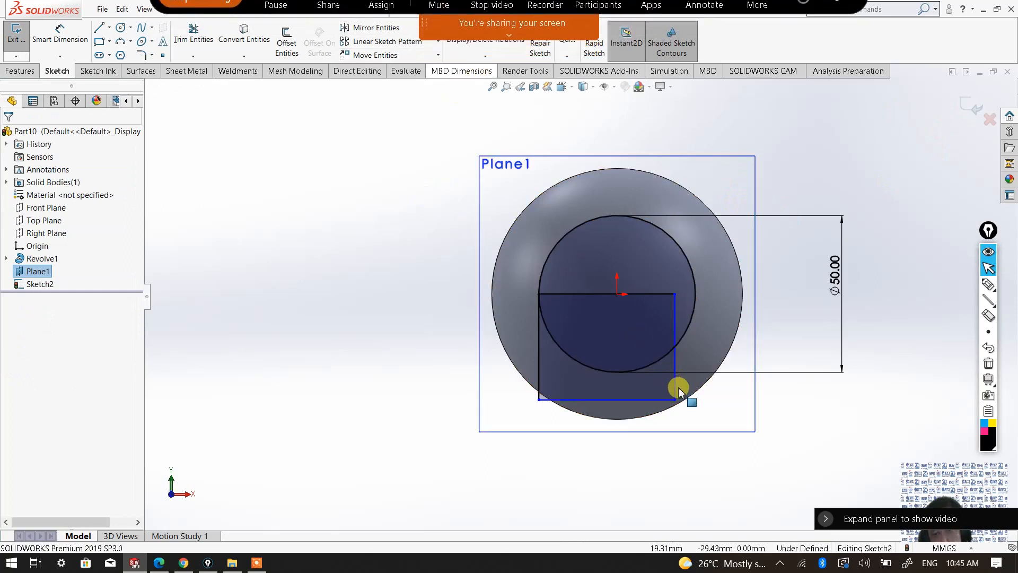
Try to make the rectangle's right side tangent to the circle, and delete the tangent relation again.
{"action": "left_click", "coordinate": [675, 331]}
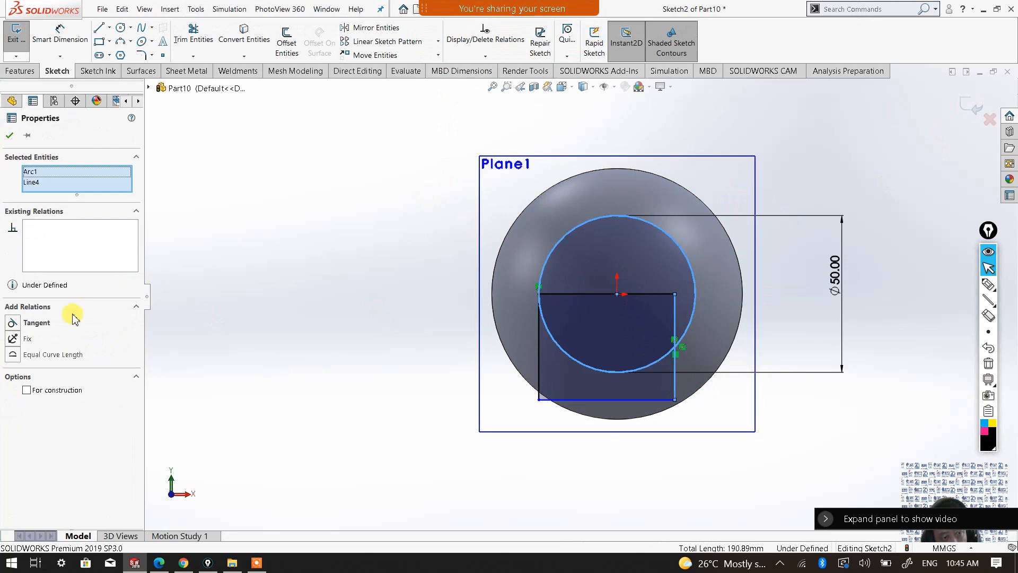
{"action": "left_click", "coordinate": [13, 324]}
{"action": "right_click", "coordinate": [39, 227]}
{"action": "left_click", "coordinate": [67, 252]}
{"action": "left_click", "coordinate": [10, 138]}
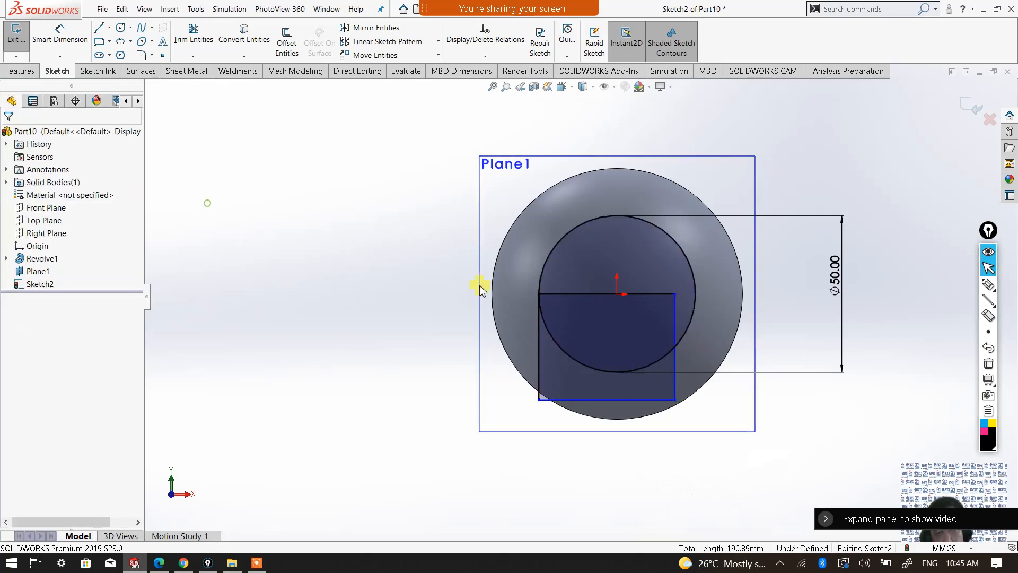
Delete all four lines of the rectangle from the sketch.
{"action": "mouse_move", "coordinate": [457, 279]}
{"action": "left_mouse_down"}
{"action": "mouse_move", "coordinate": [579, 311]}
{"action": "mouse_move", "coordinate": [702, 432]}
{"action": "left_mouse_up"}
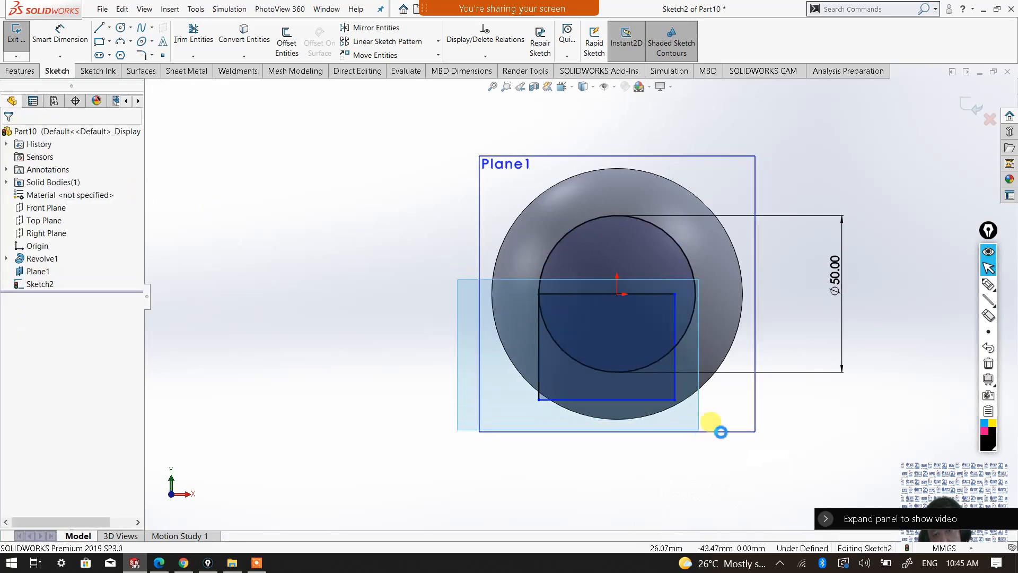
{"action": "left_click_drag", "start_coordinate": [788, 419], "coordinate": [815, 390]}
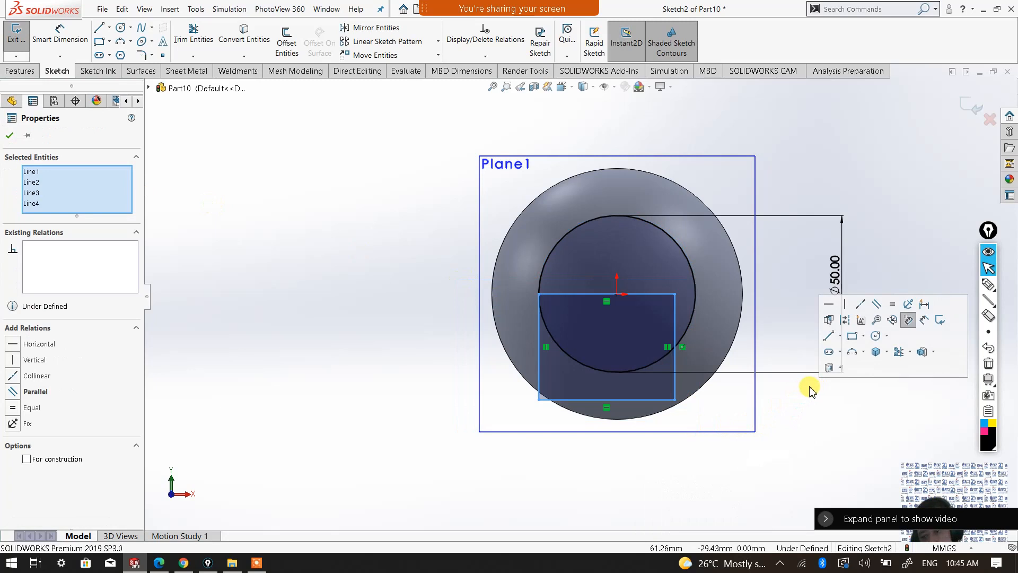
{"action": "key", "text": "Delete"}
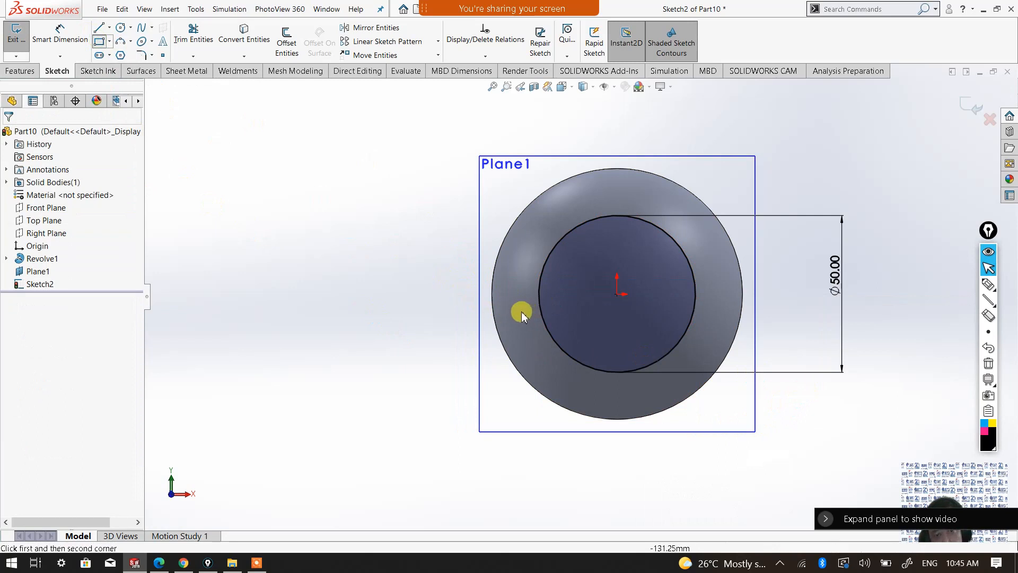
Draw a rectangle about 53 mm wide from the circle's left quadrant point and stretch its bottom edge to about 63 mm below the origin.
{"action": "mouse_move", "coordinate": [540, 295]}
{"action": "left_mouse_down"}
{"action": "mouse_move", "coordinate": [660, 337]}
{"action": "mouse_move", "coordinate": [707, 414]}
{"action": "mouse_move", "coordinate": [707, 434]}
{"action": "left_mouse_up"}
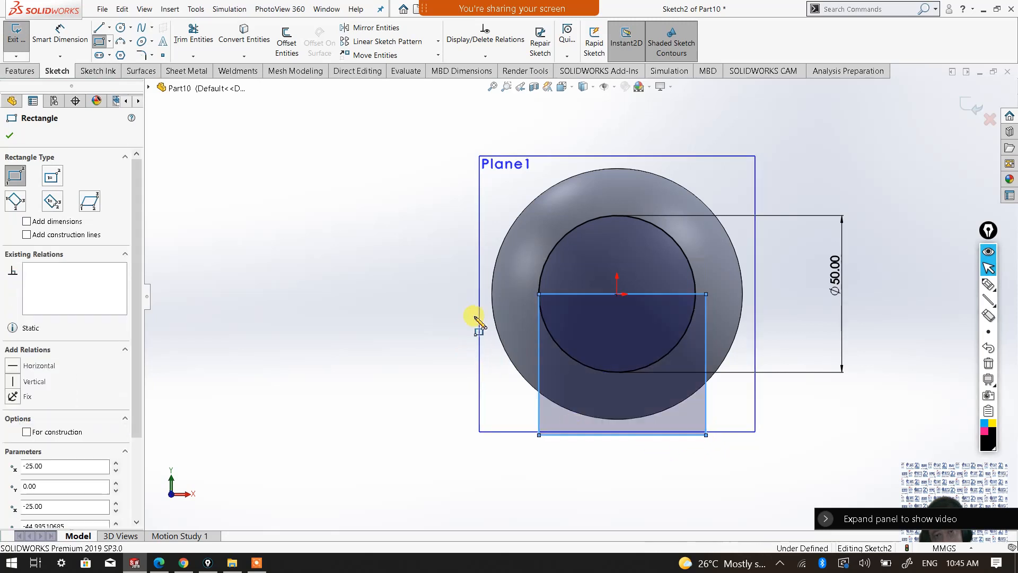
{"action": "key", "text": "Escape"}
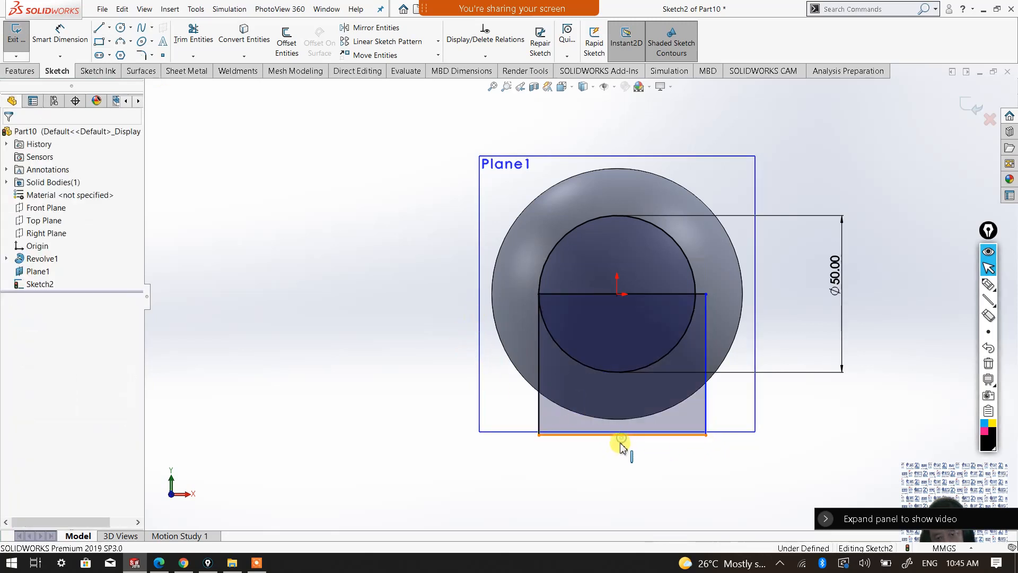
{"action": "left_click_drag", "start_coordinate": [622, 465], "coordinate": [624, 493]}
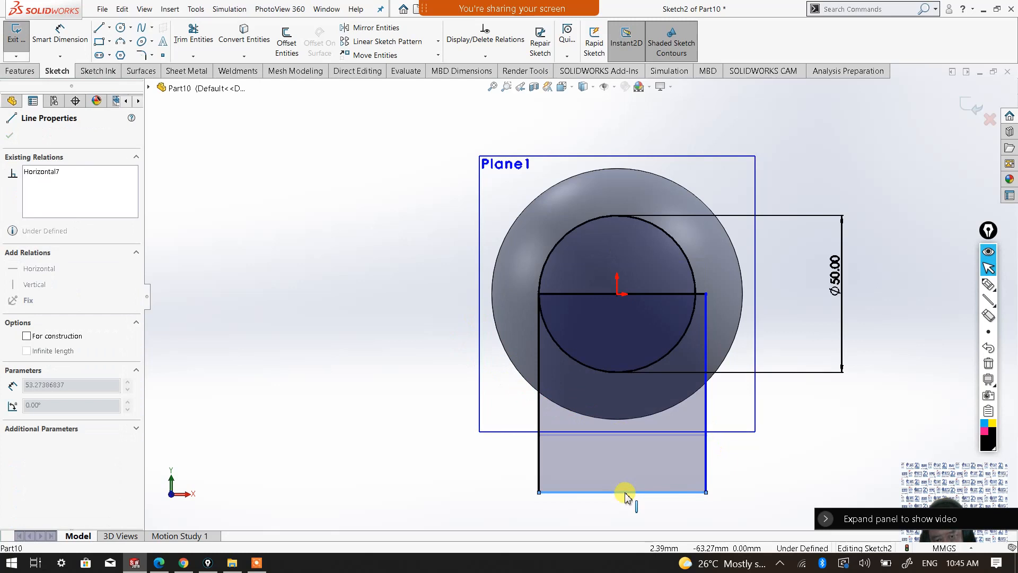
{"action": "left_click", "coordinate": [325, 243]}
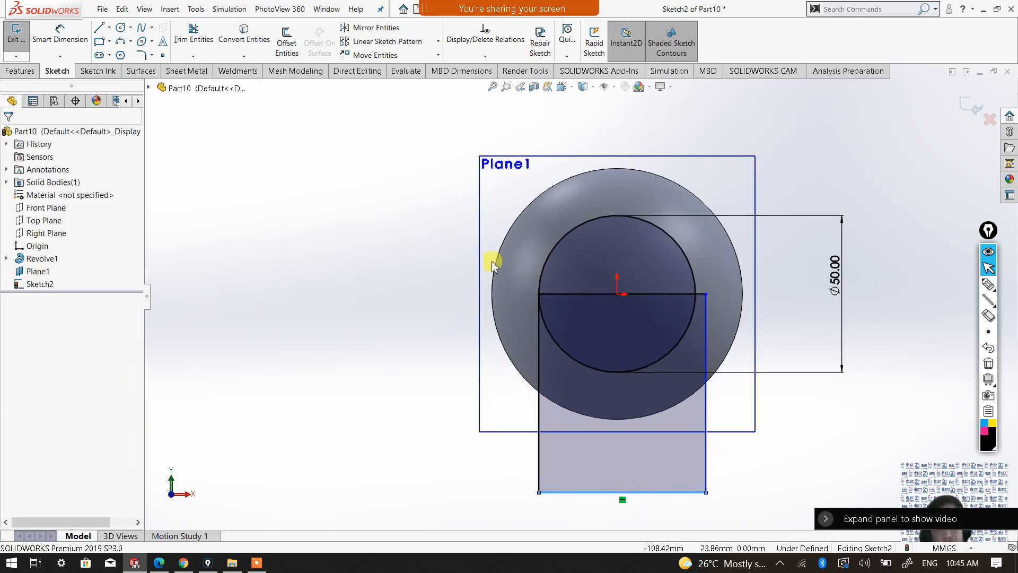
Make the rectangle's right side tangent to the circle and readjust the height of its bottom edge.
{"action": "left_click", "coordinate": [706, 317]}
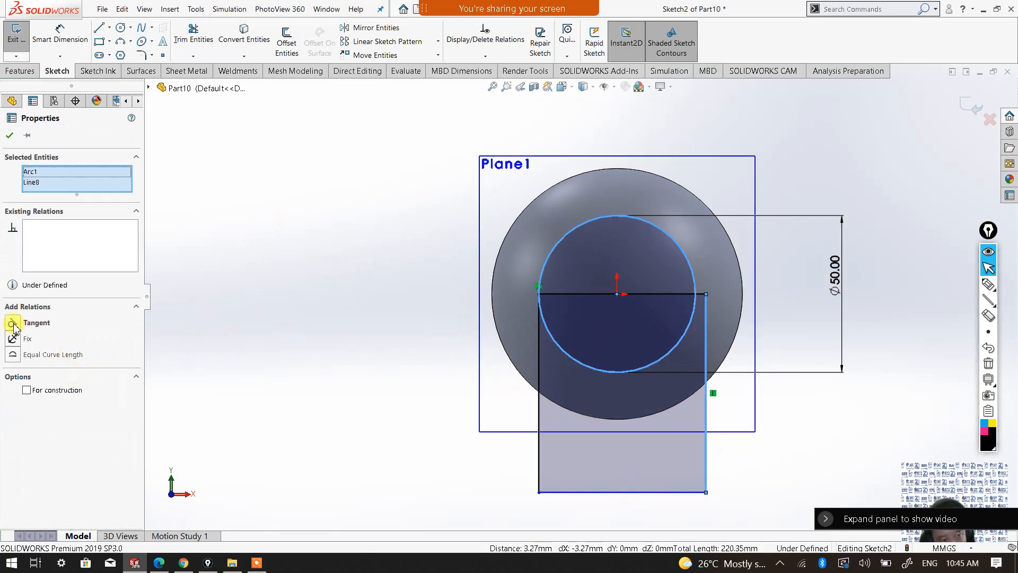
{"action": "left_click", "coordinate": [13, 323]}
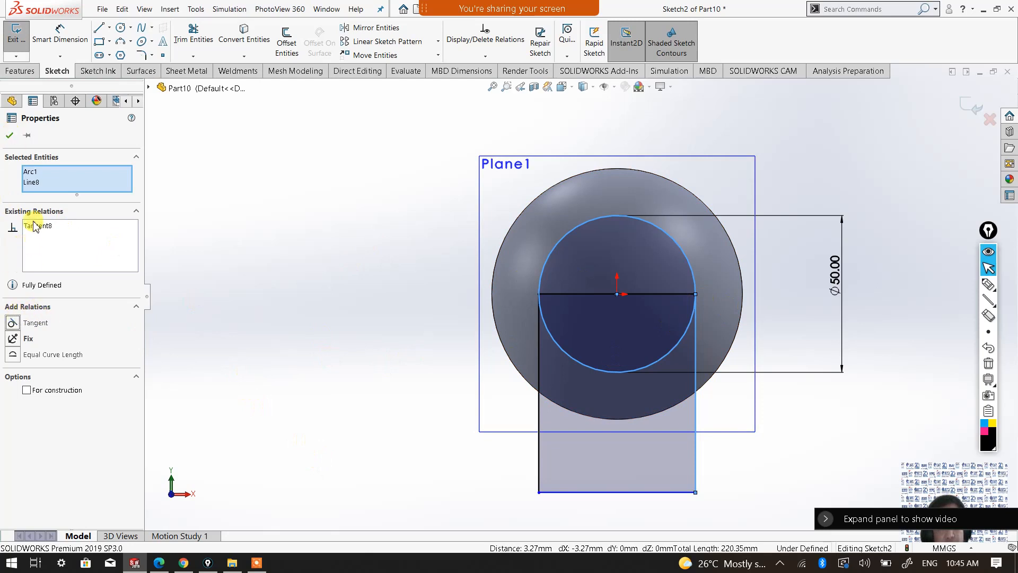
{"action": "left_click", "coordinate": [16, 133]}
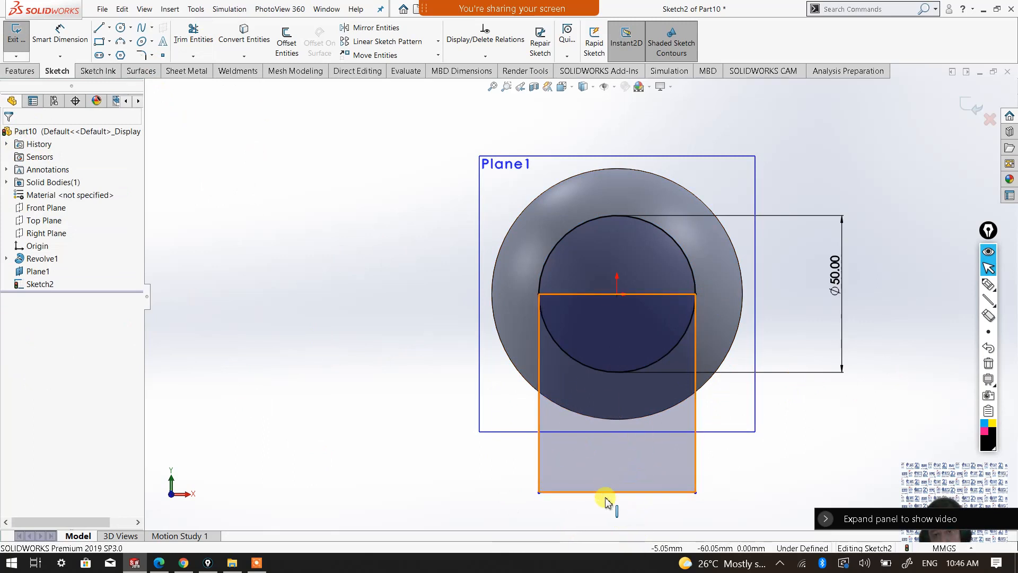
{"action": "left_click", "coordinate": [629, 430]}
{"action": "left_click_drag", "start_coordinate": [629, 433], "coordinate": [631, 493]}
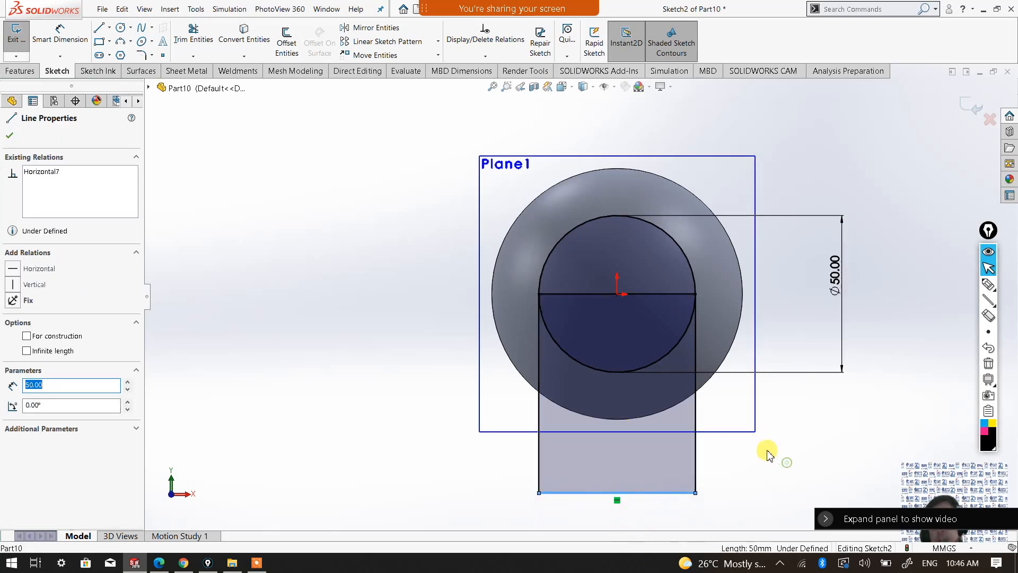
Power-trim the circle's lower half and the rectangle's top line to leave a single arch-shaped outline.
{"action": "left_click", "coordinate": [255, 306]}
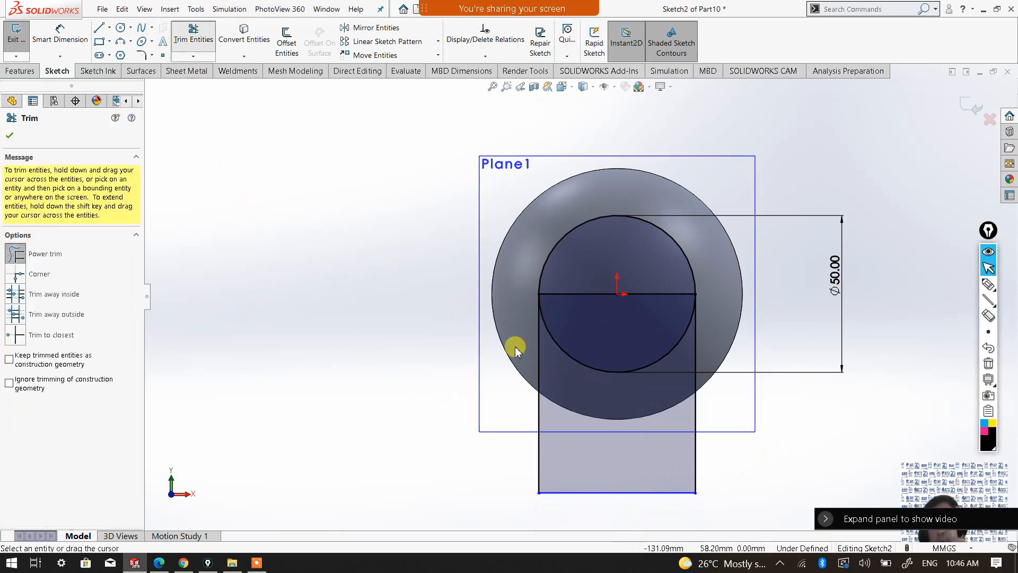
{"action": "left_click_drag", "start_coordinate": [611, 389], "coordinate": [617, 371]}
{"action": "left_click_drag", "start_coordinate": [587, 328], "coordinate": [595, 288]}
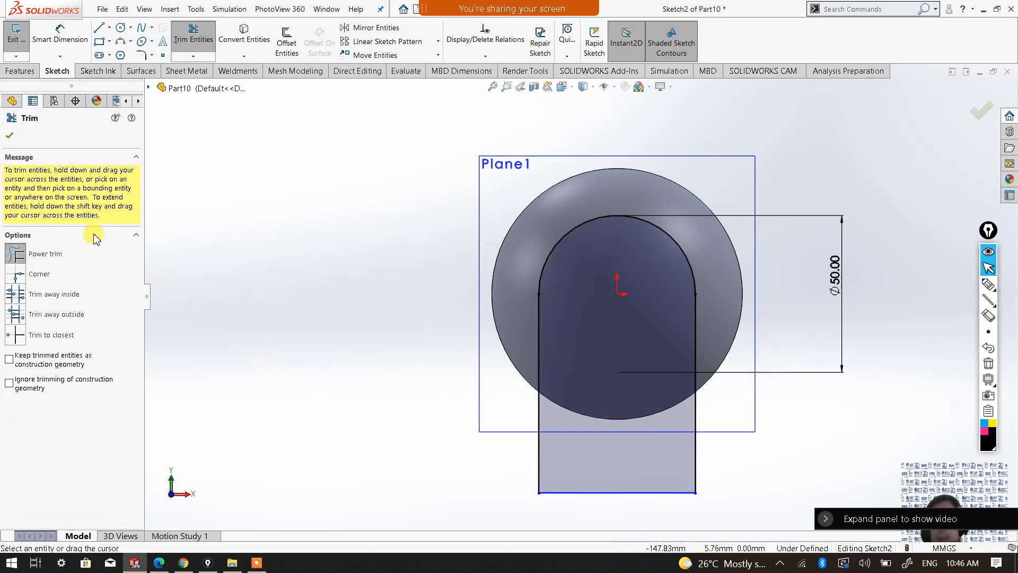
{"action": "left_click", "coordinate": [10, 136]}
Exit the arch-shaped profile sketch, keeping its changes.
{"action": "mouse_move", "coordinate": [353, 270]}
{"action": "middle_mouse_down"}
{"action": "mouse_move", "coordinate": [371, 277]}
{"action": "mouse_move", "coordinate": [392, 323]}
{"action": "middle_mouse_up"}
{"action": "scroll", "coordinate": [496, 285], "scroll_direction": "up", "scroll_amount": 1}
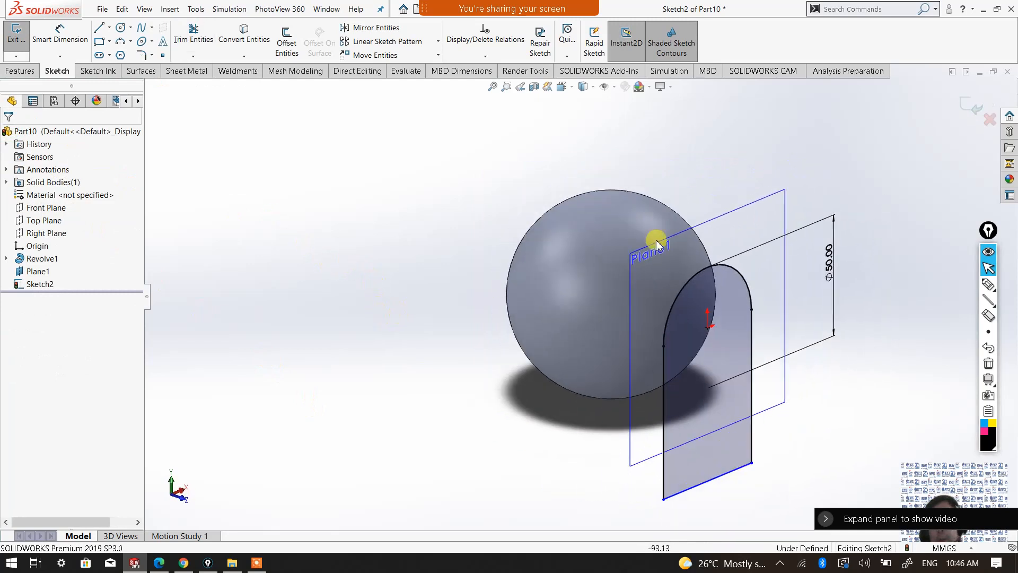
{"action": "left_click", "coordinate": [23, 74]}
{"action": "left_click", "coordinate": [557, 57]}
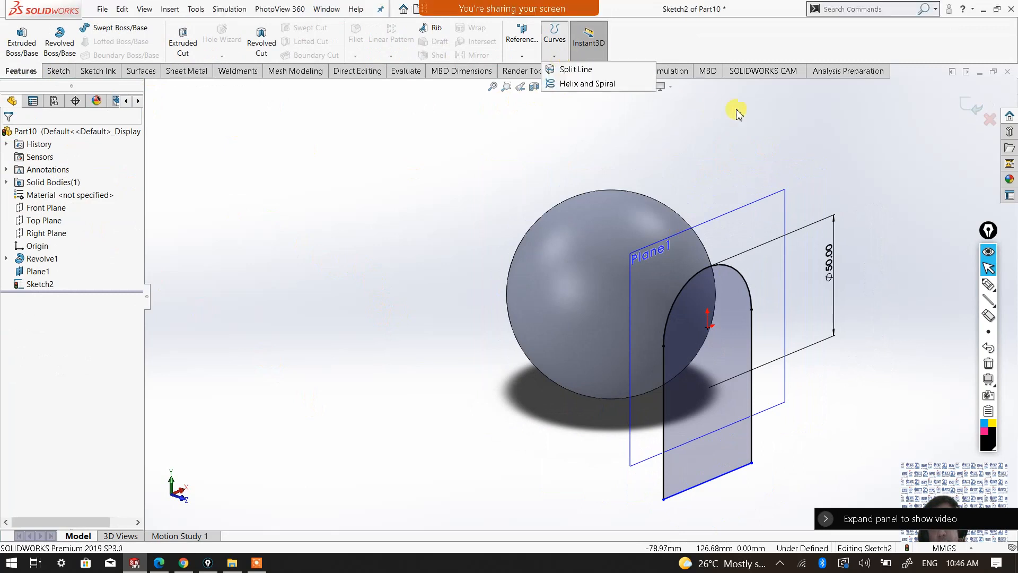
{"action": "left_click", "coordinate": [914, 104]}
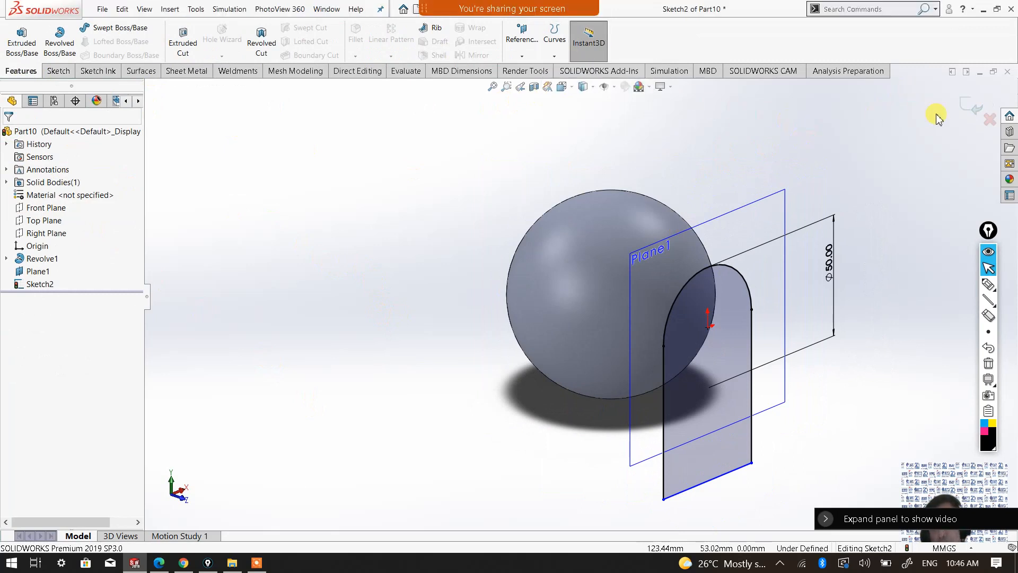
{"action": "left_click", "coordinate": [977, 111]}
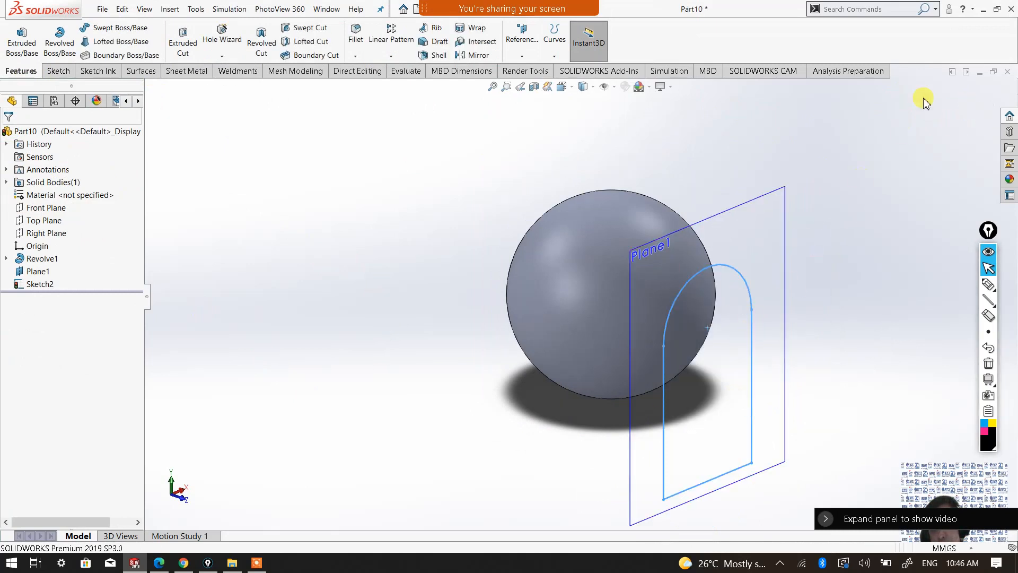
Project the arch-shaped sketch onto the sphere's face as a sketch-on-faces Projected Curve with reverse projection enabled.
{"action": "left_click", "coordinate": [867, 267]}
{"action": "scroll", "coordinate": [813, 266], "scroll_direction": "up", "scroll_amount": 2}
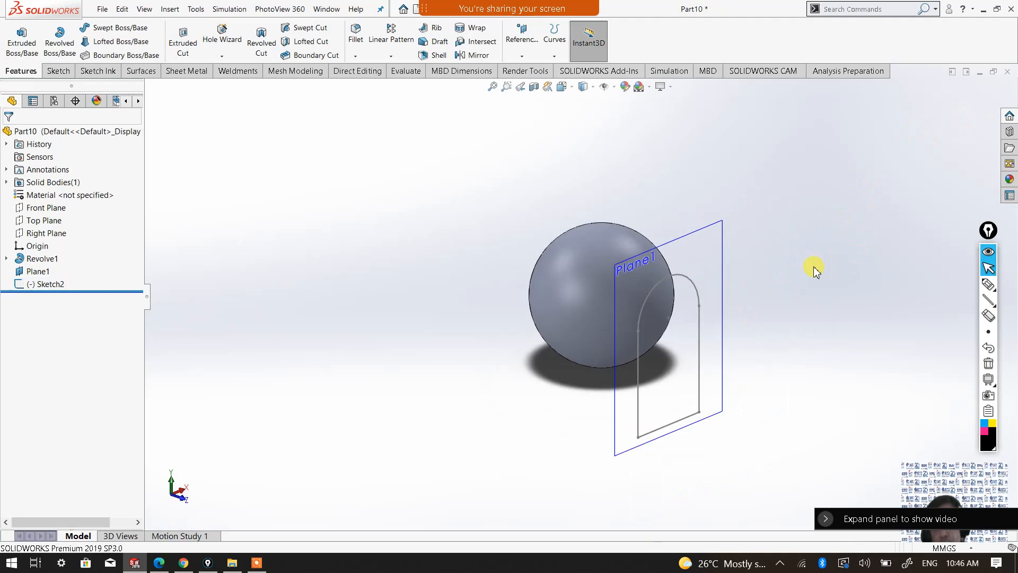
{"action": "scroll", "coordinate": [794, 289], "scroll_direction": "down", "scroll_amount": 1}
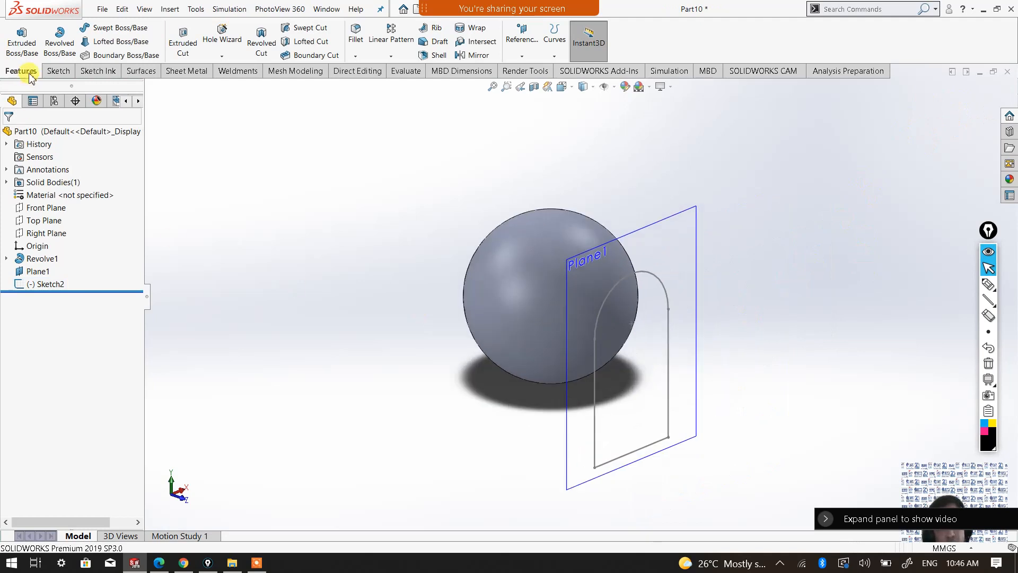
{"action": "left_click", "coordinate": [553, 57]}
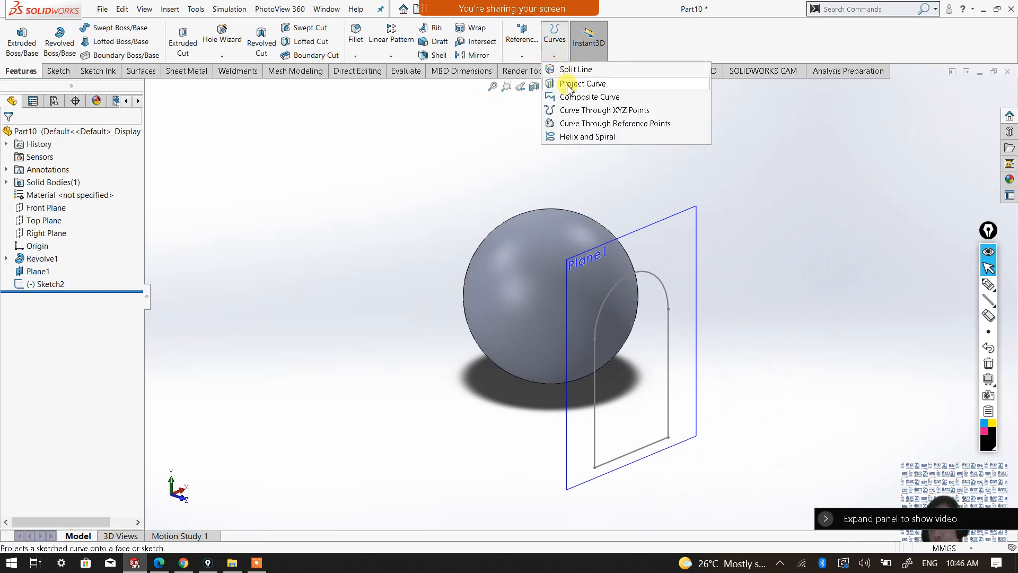
{"action": "left_click", "coordinate": [568, 85]}
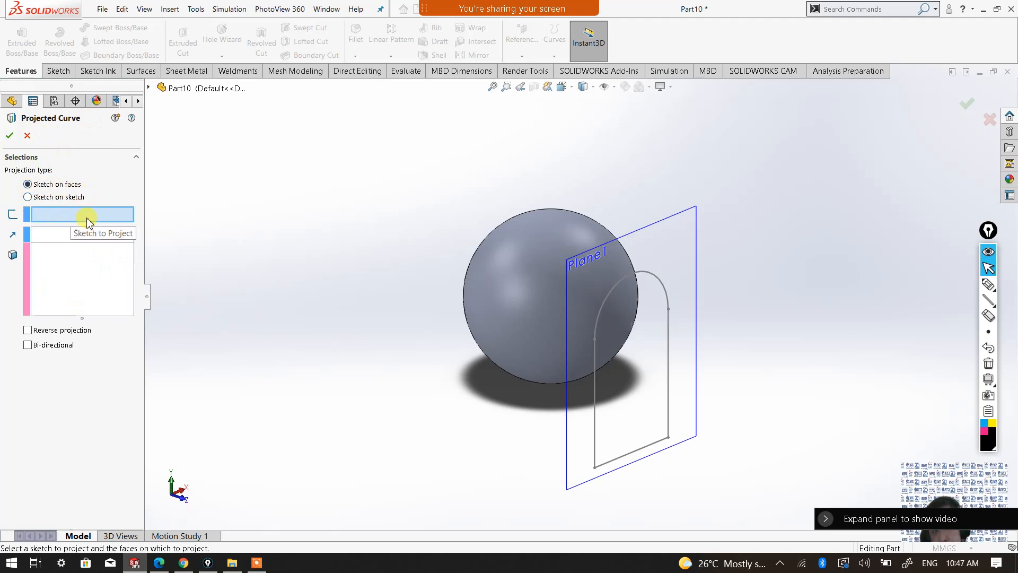
{"action": "left_click", "coordinate": [594, 387]}
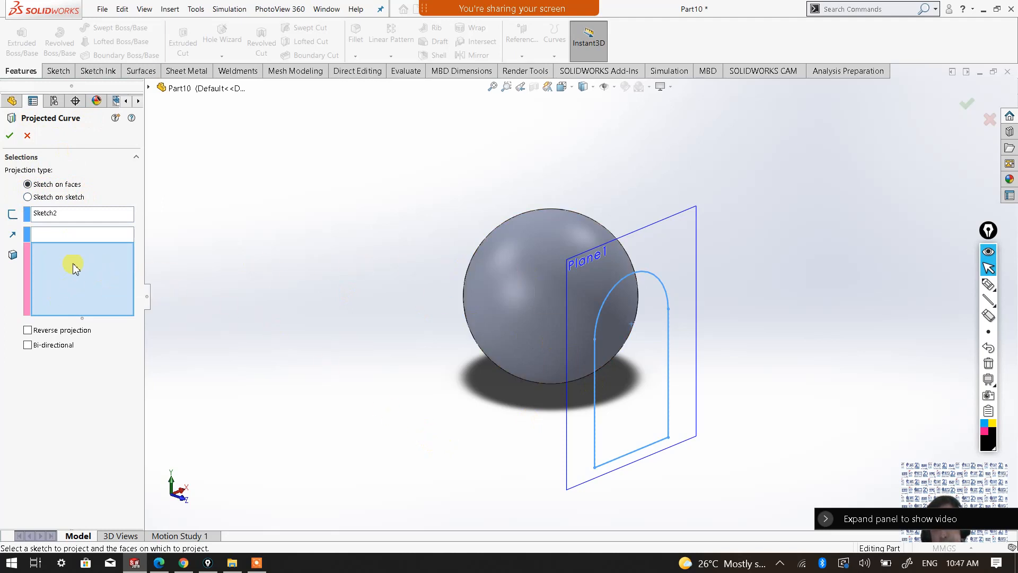
{"action": "left_click", "coordinate": [541, 295]}
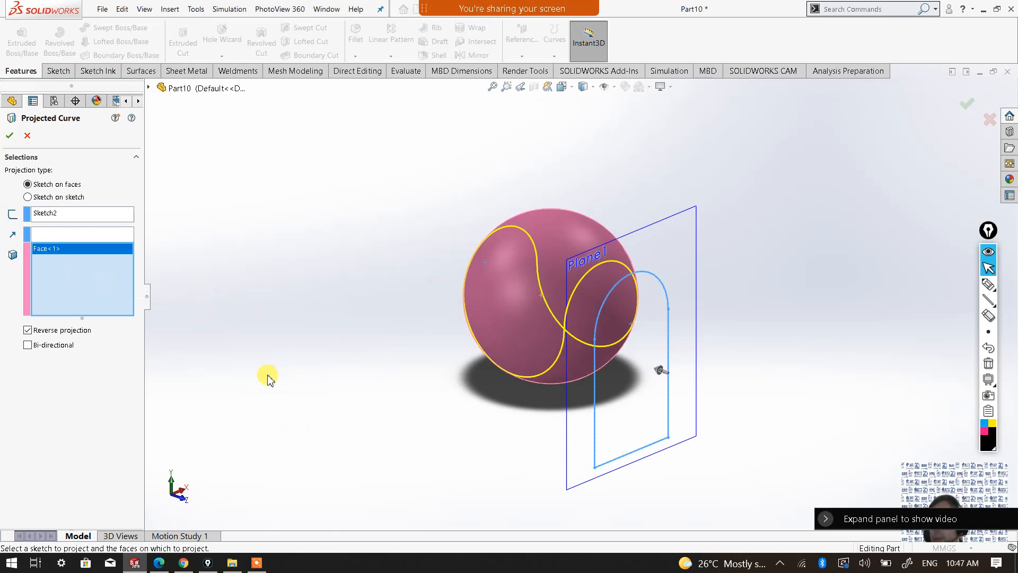
{"action": "left_click", "coordinate": [9, 137]}
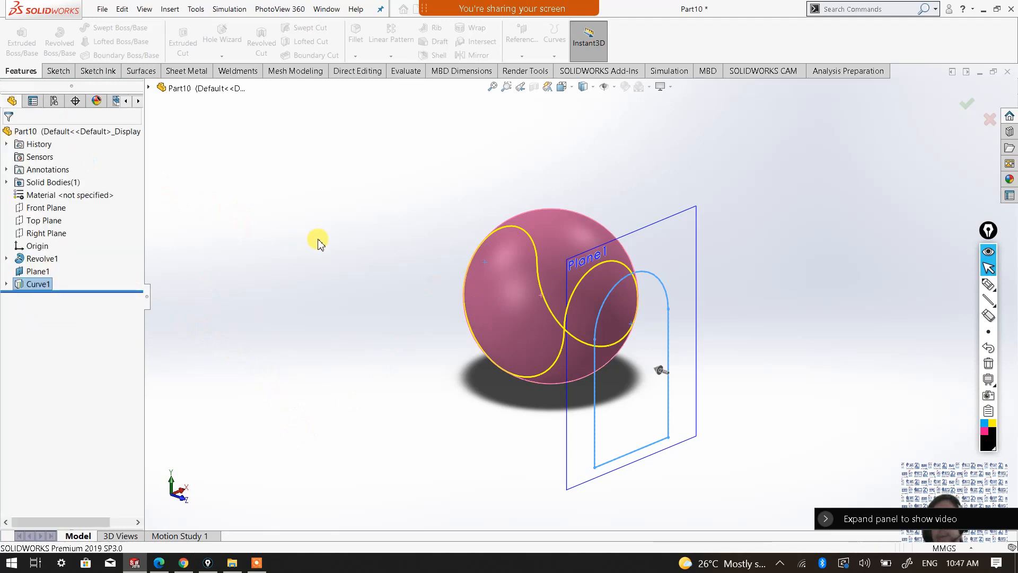
{"action": "left_click", "coordinate": [369, 387]}
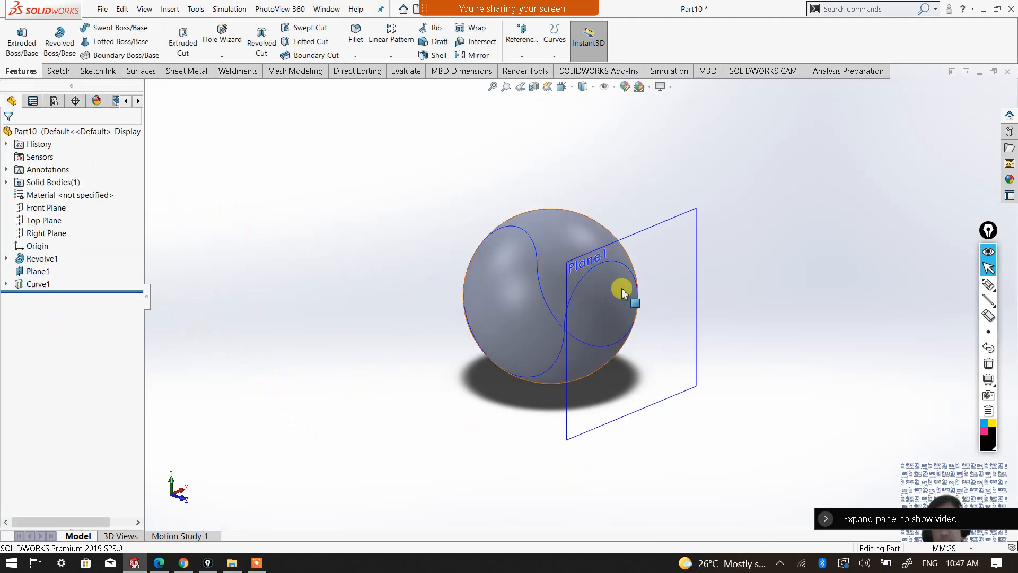
Hide the offset reference plane that carries the arch sketch.
{"action": "left_click", "coordinate": [699, 228]}
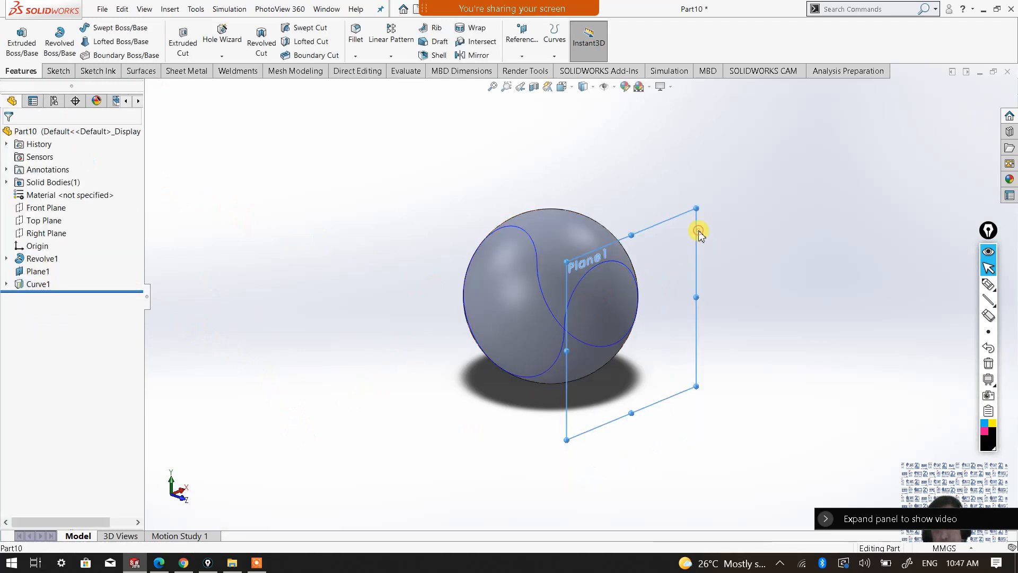
{"action": "right_click", "coordinate": [699, 229]}
{"action": "left_click", "coordinate": [742, 168]}
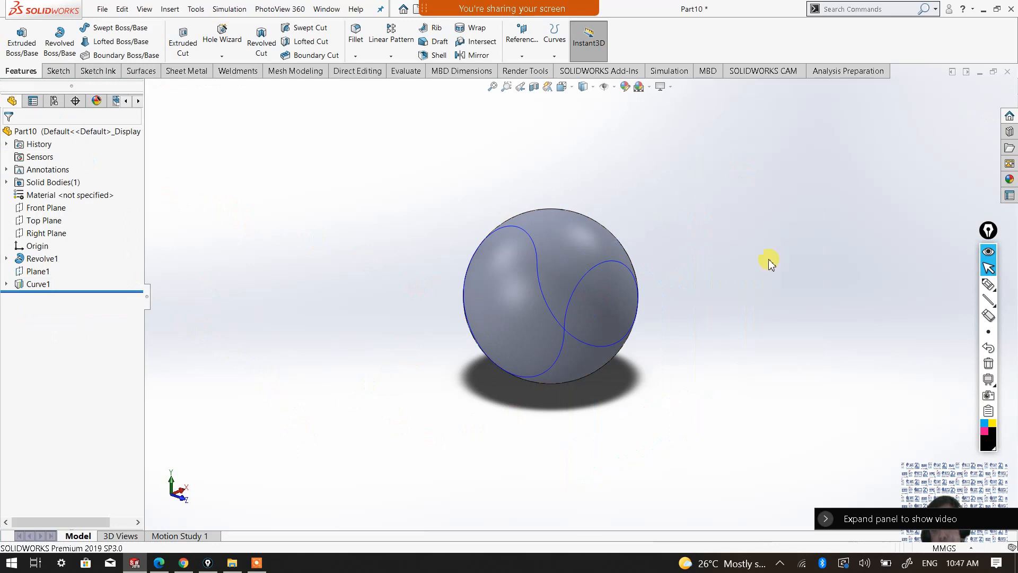
Examine how the projected curve wraps around the sphere and relates to its source sketch.
{"action": "left_click", "coordinate": [587, 272]}
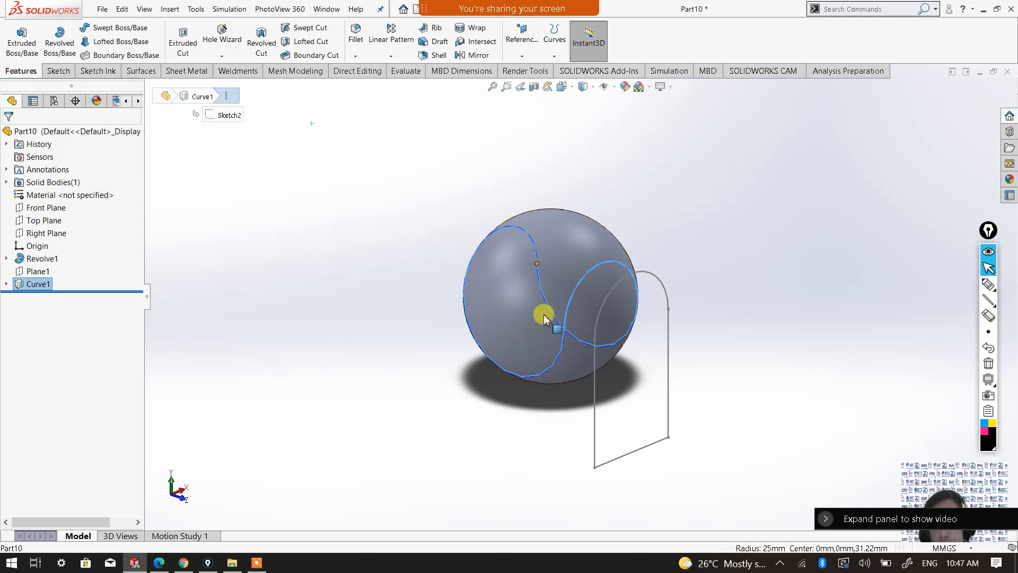
{"action": "left_click", "coordinate": [698, 296]}
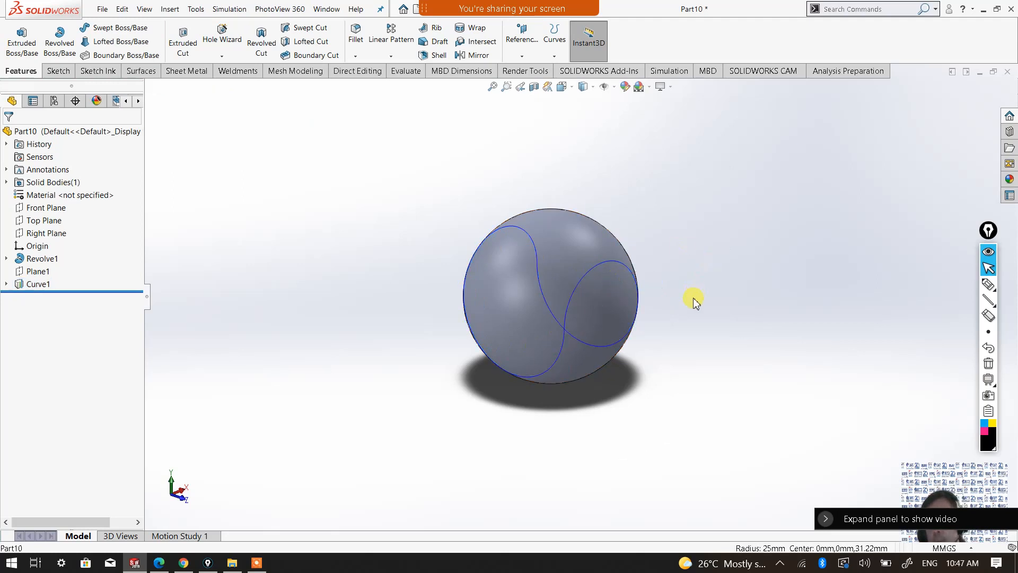
{"action": "middle_click_drag", "start_coordinate": [611, 378], "coordinate": [575, 359]}
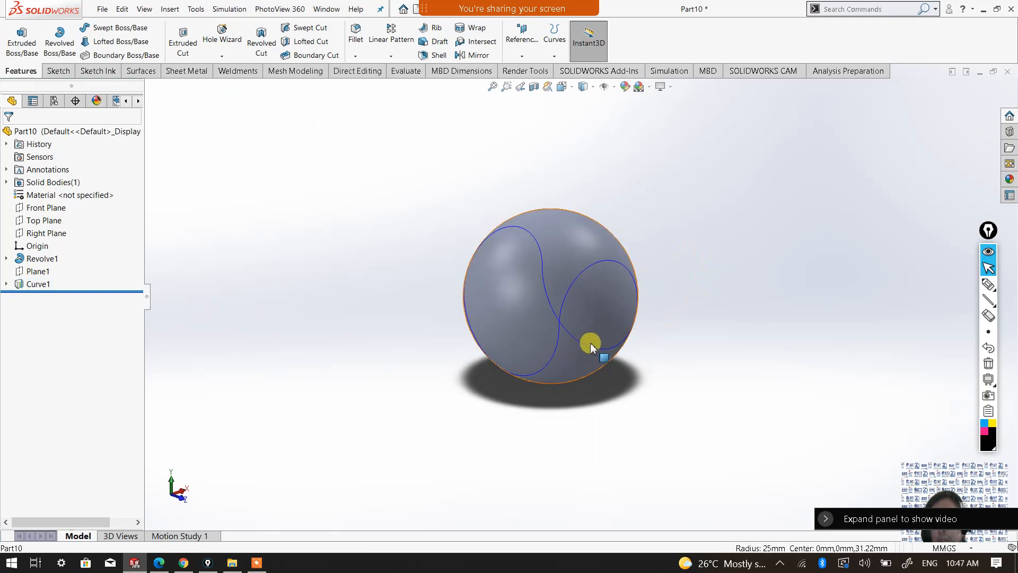
{"action": "scroll", "coordinate": [547, 289], "scroll_direction": "down", "scroll_amount": 3}
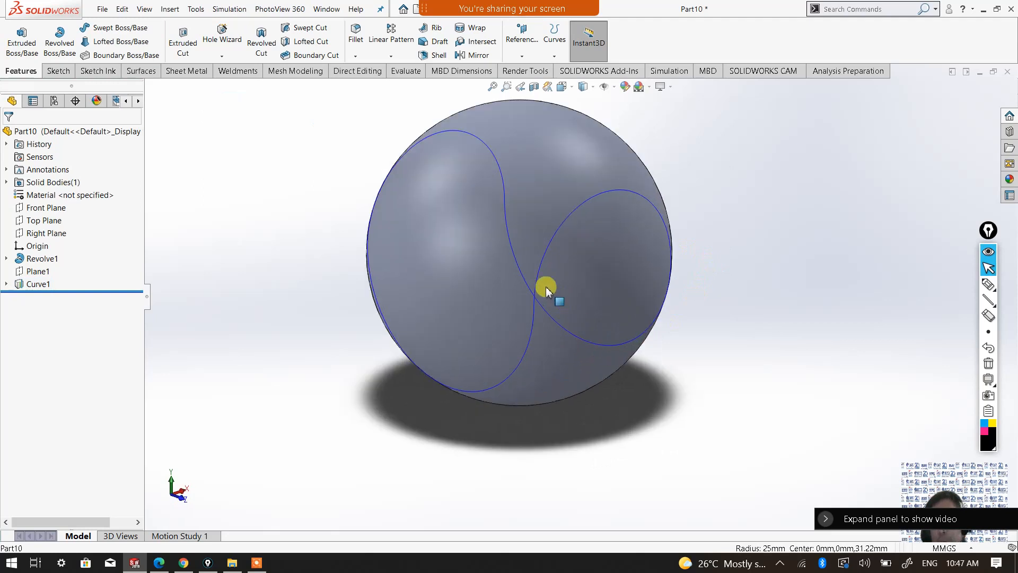
{"action": "mouse_move", "coordinate": [705, 311]}
{"action": "middle_mouse_down"}
{"action": "mouse_move", "coordinate": [686, 311]}
{"action": "mouse_move", "coordinate": [685, 281]}
{"action": "middle_mouse_up"}
{"action": "left_click", "coordinate": [564, 218]}
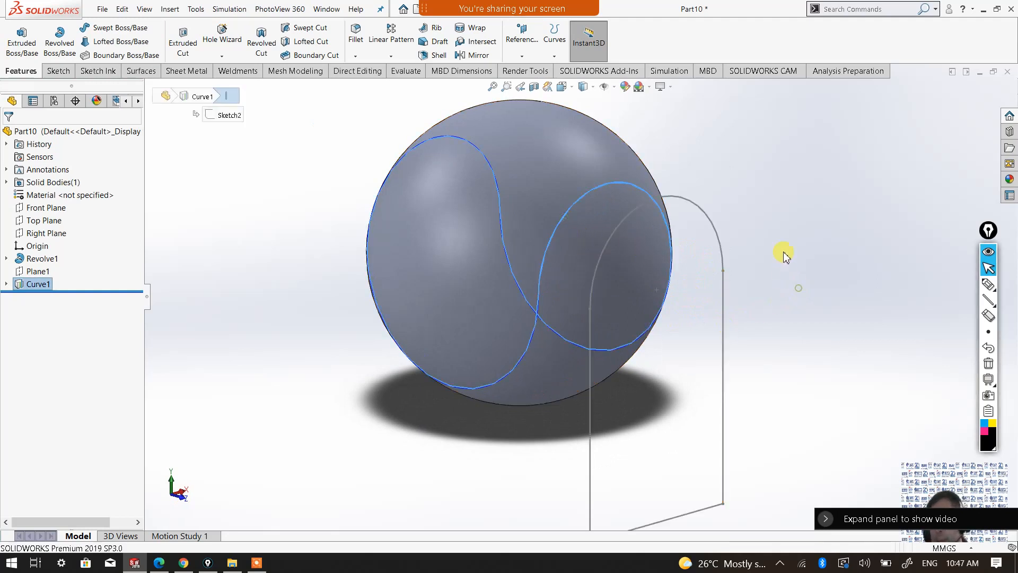
{"action": "left_click", "coordinate": [784, 275]}
{"action": "mouse_move", "coordinate": [775, 223]}
{"action": "middle_mouse_down"}
{"action": "mouse_move", "coordinate": [711, 238]}
{"action": "mouse_move", "coordinate": [679, 262]}
{"action": "mouse_move", "coordinate": [654, 262]}
{"action": "middle_mouse_up"}
{"action": "scroll", "coordinate": [620, 264], "scroll_direction": "up", "scroll_amount": 1}
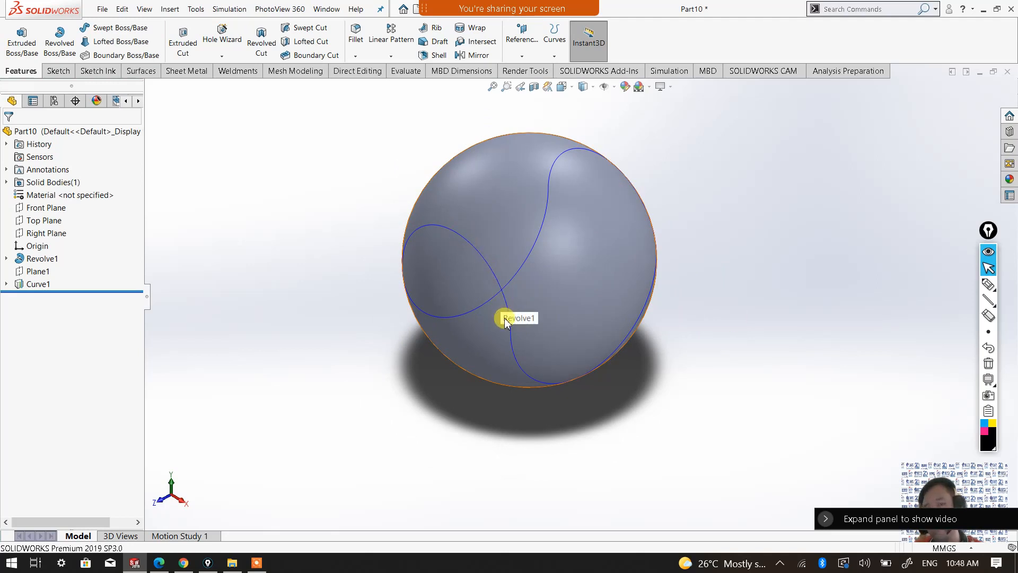
Start a new sketch on the Right Plane.
{"action": "left_click", "coordinate": [563, 87]}
{"action": "left_click", "coordinate": [621, 119]}
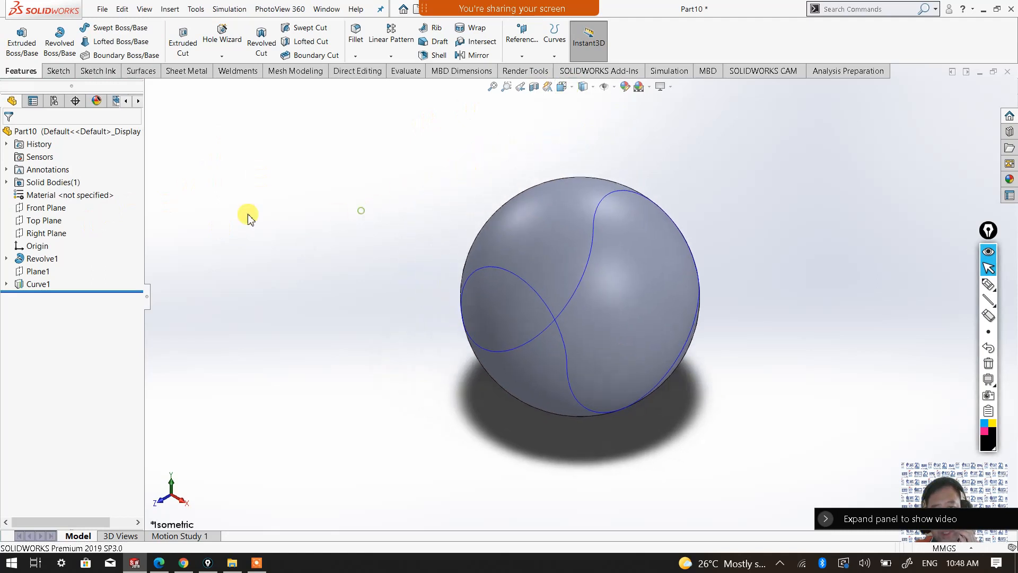
{"action": "left_click", "coordinate": [49, 232]}
{"action": "middle_click_drag", "start_coordinate": [344, 266], "coordinate": [335, 233]}
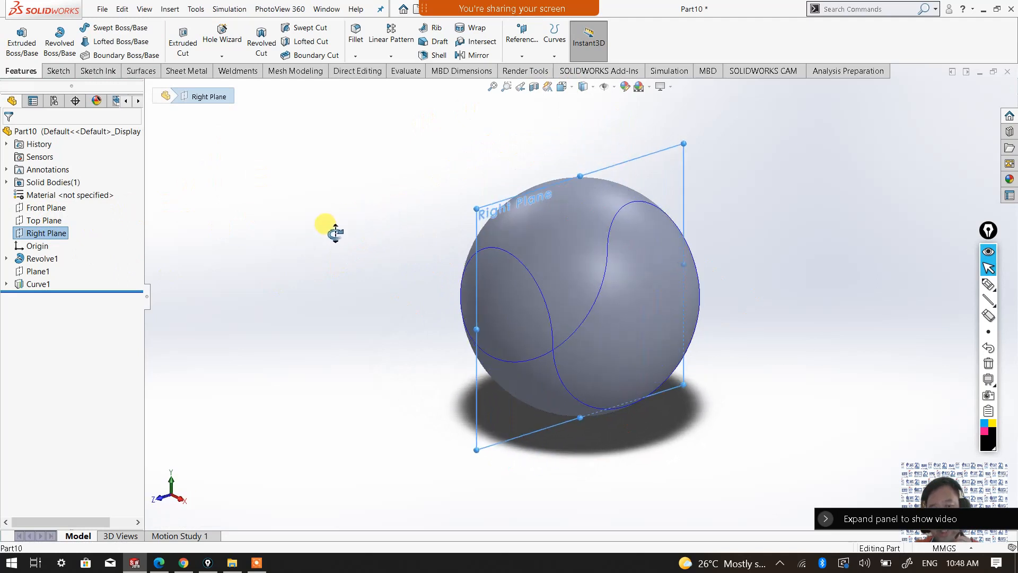
{"action": "left_click", "coordinate": [55, 71]}
{"action": "left_click", "coordinate": [17, 33]}
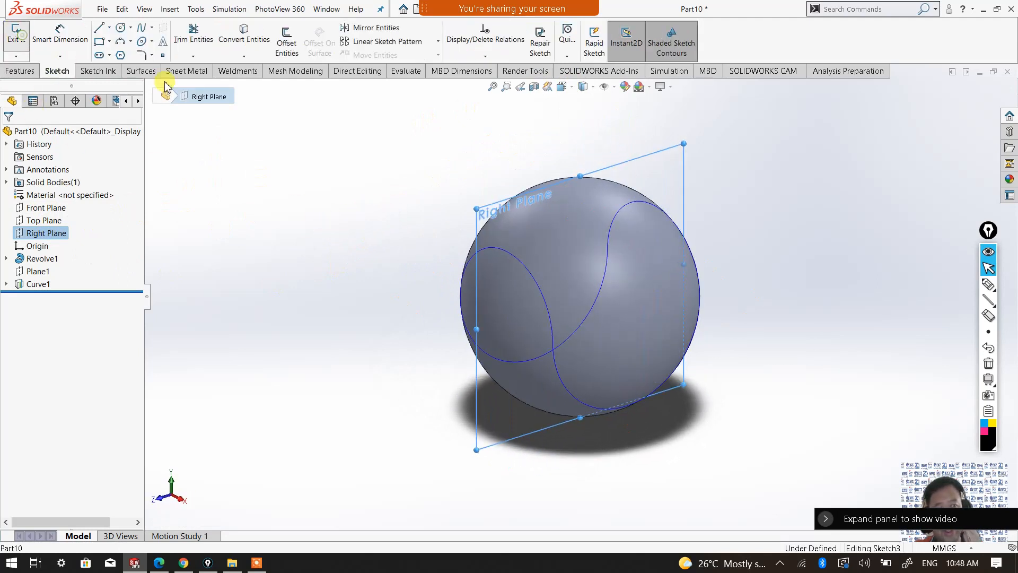
{"action": "left_click", "coordinate": [567, 88]}
{"action": "left_click", "coordinate": [623, 147]}
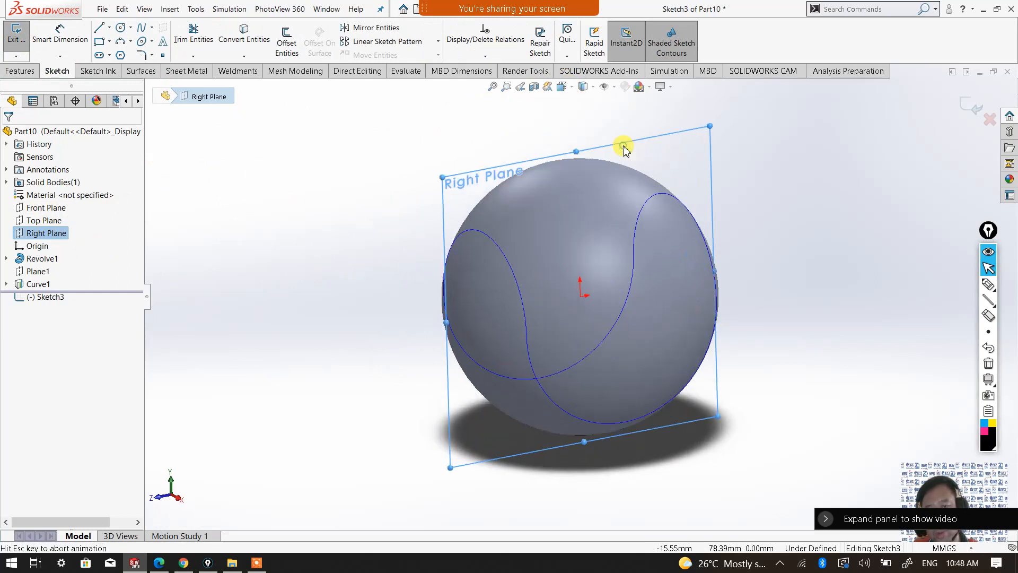
{"action": "left_click", "coordinate": [262, 151]}
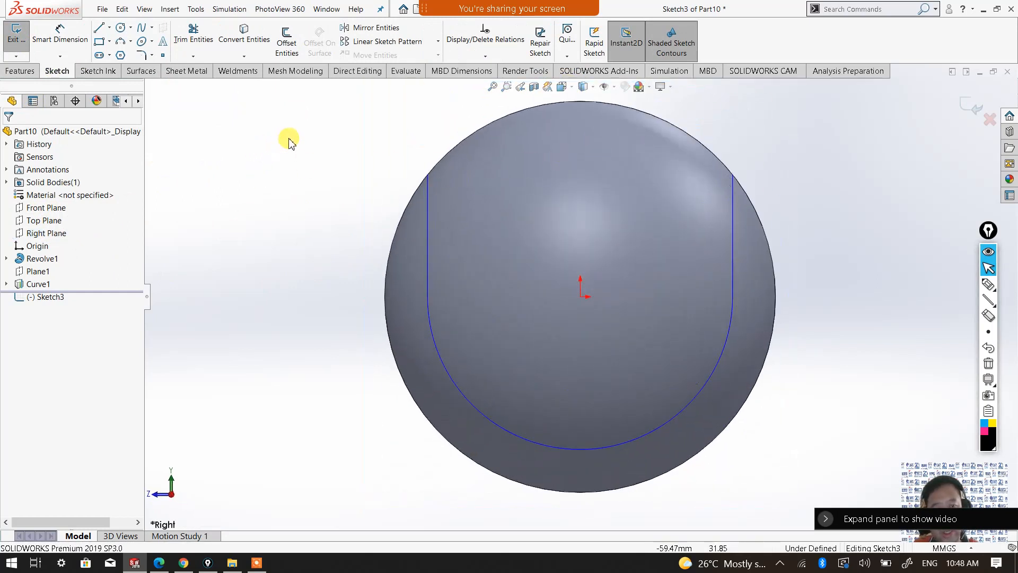
{"action": "scroll", "coordinate": [439, 196], "scroll_direction": "down", "scroll_amount": 5}
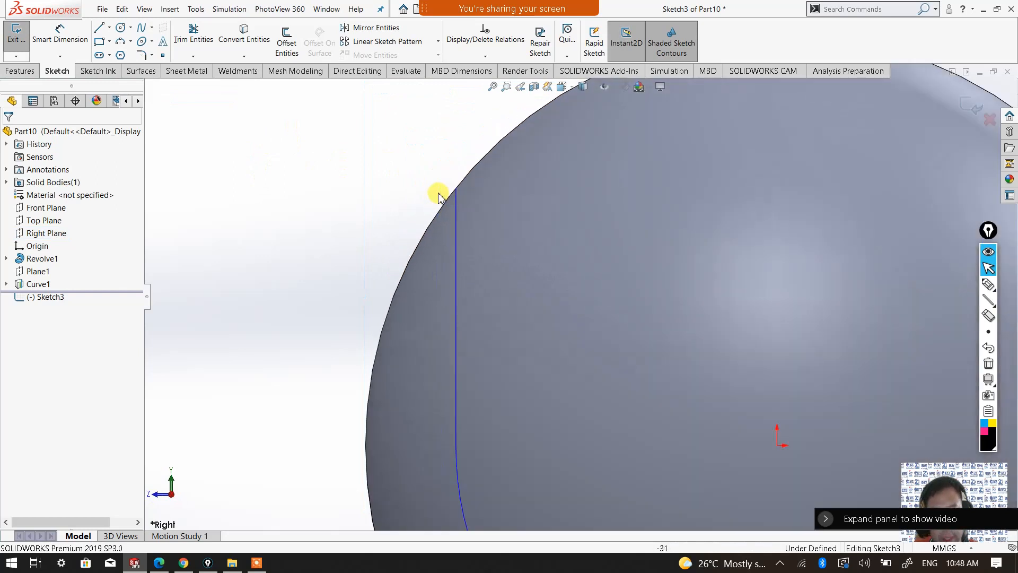
Draw a circle about 2.55 mm in diameter, centred where the projected curve's upper straight end meets the sphere's outline.
{"action": "left_click", "coordinate": [121, 31]}
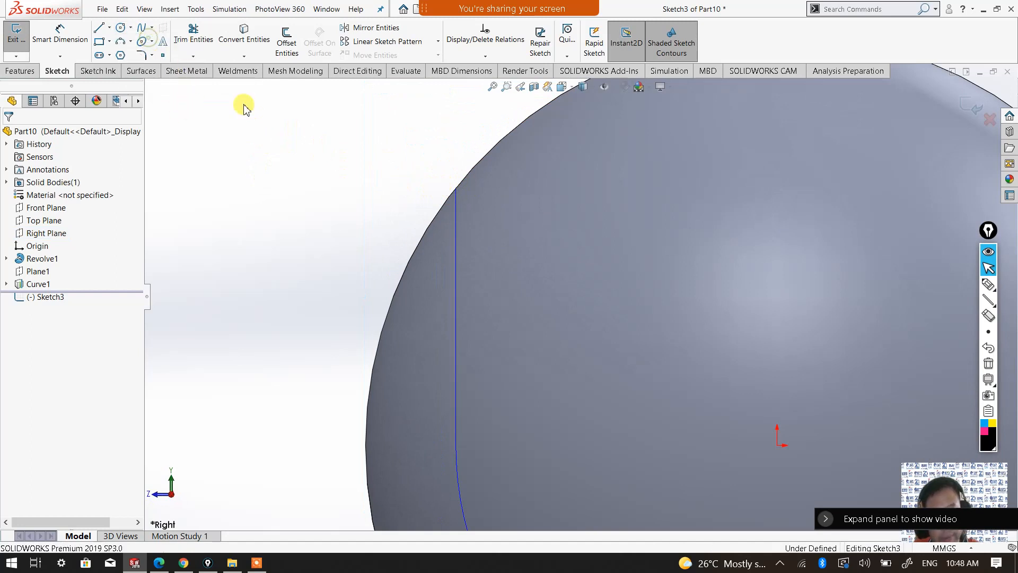
{"action": "left_click", "coordinate": [457, 188]}
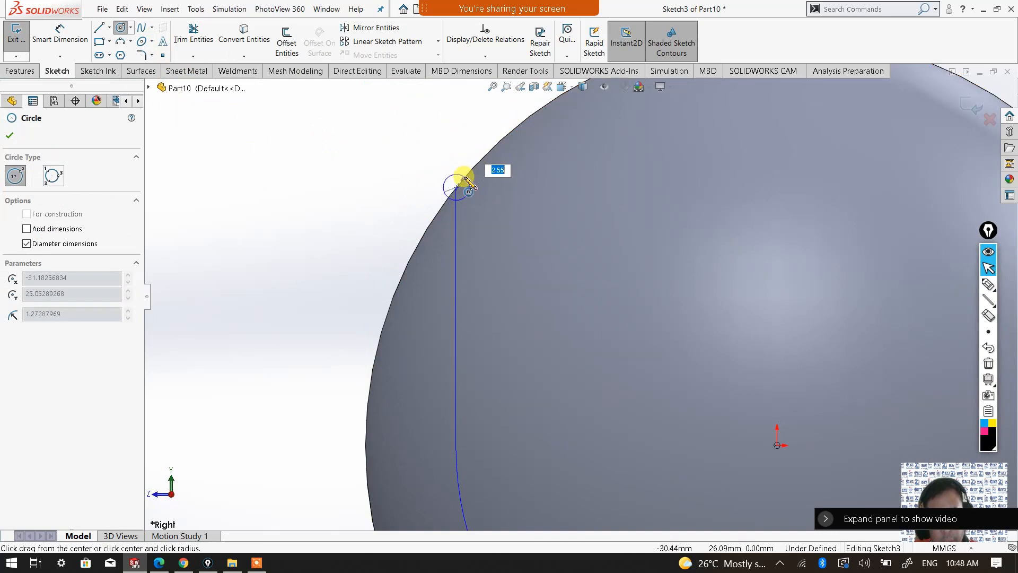
{"action": "left_click", "coordinate": [465, 180]}
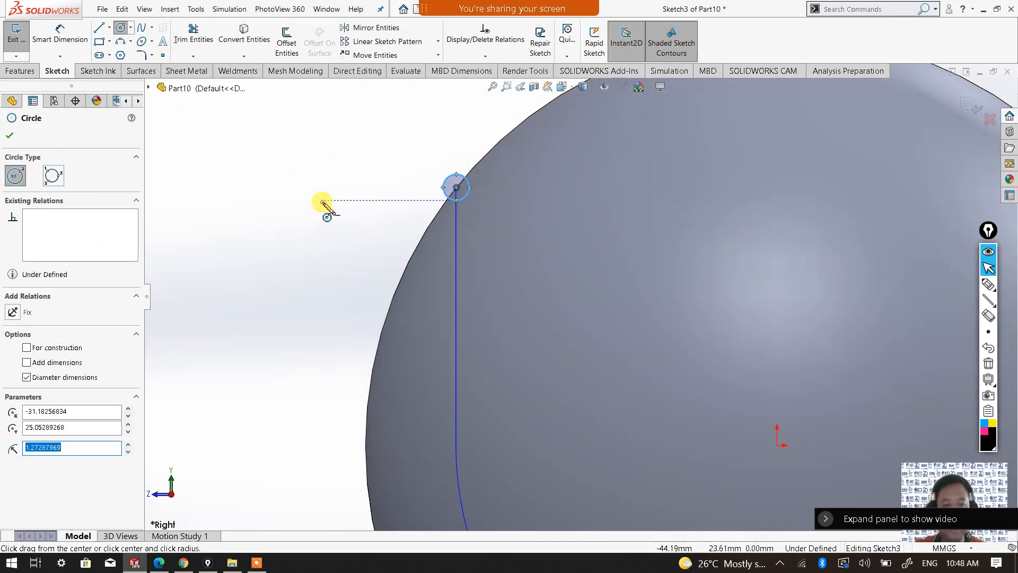
Dimension the small circle's diameter to 3 mm.
{"action": "right_click", "coordinate": [324, 205]}
{"action": "left_click", "coordinate": [454, 138]}
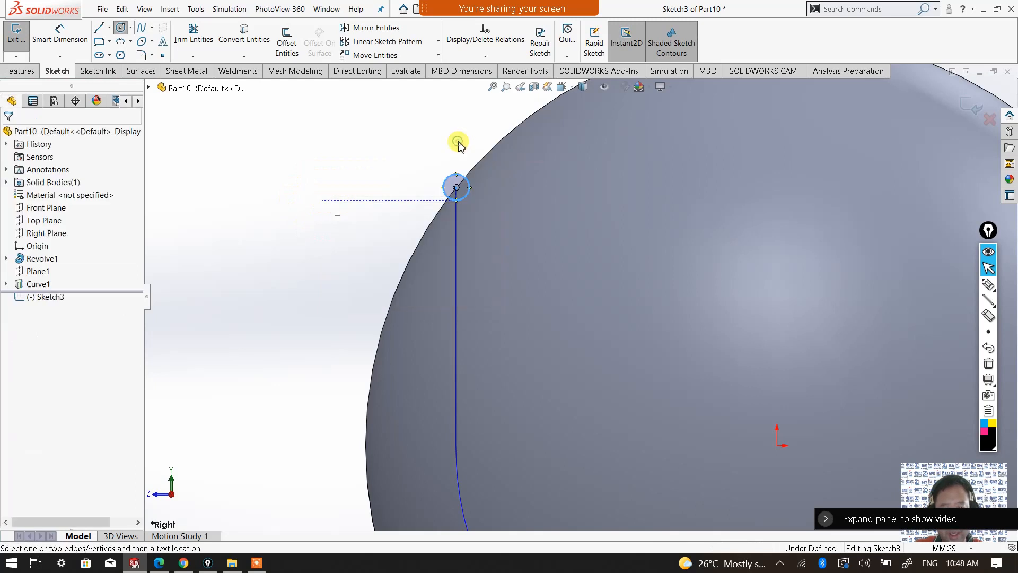
{"action": "middle_click_drag", "start_coordinate": [336, 245], "coordinate": [509, 297]}
{"action": "scroll", "coordinate": [571, 285], "scroll_direction": "up", "scroll_amount": 2}
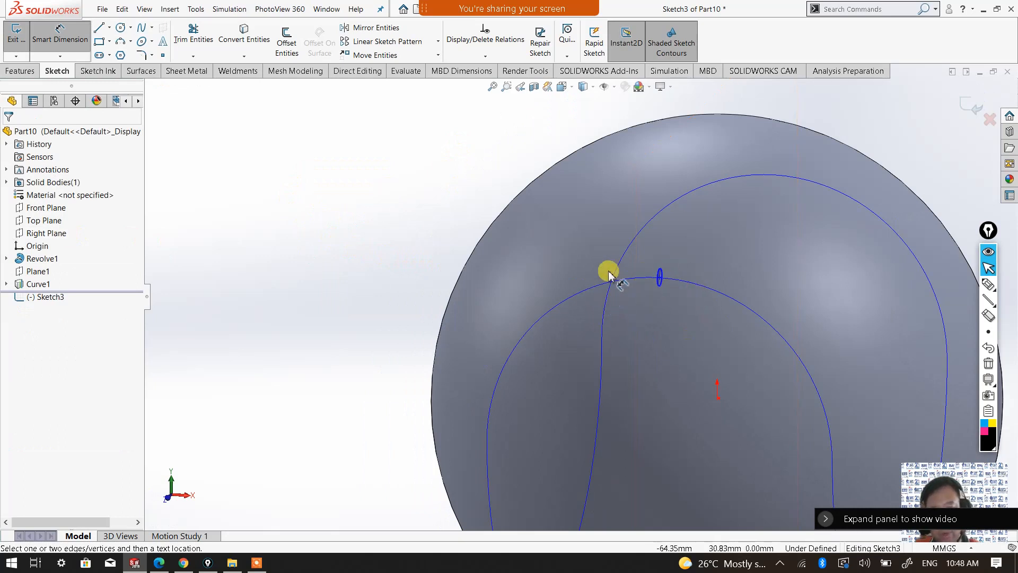
{"action": "left_click", "coordinate": [562, 87]}
{"action": "left_click", "coordinate": [621, 153]}
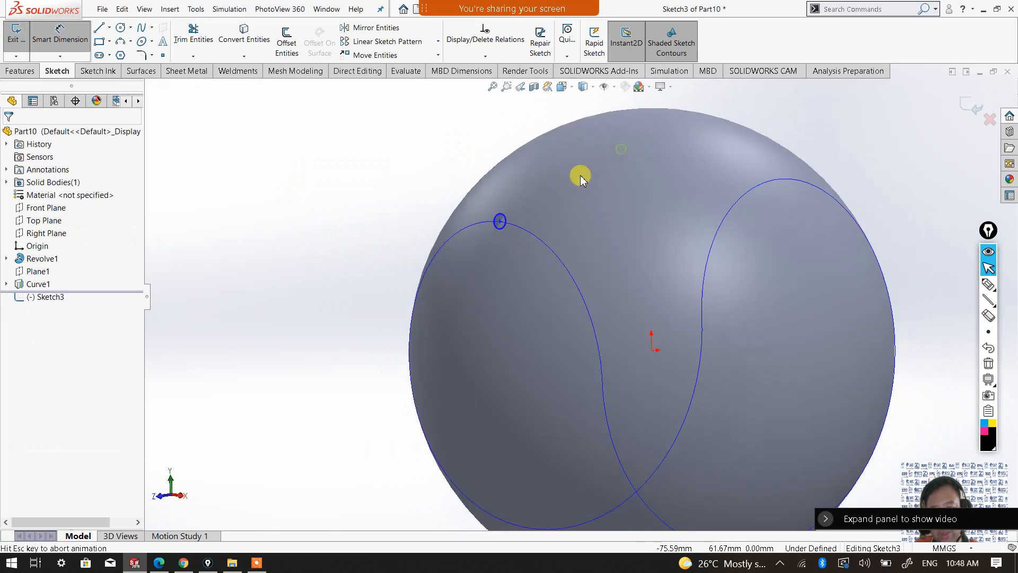
{"action": "scroll", "coordinate": [445, 187], "scroll_direction": "down", "scroll_amount": 3}
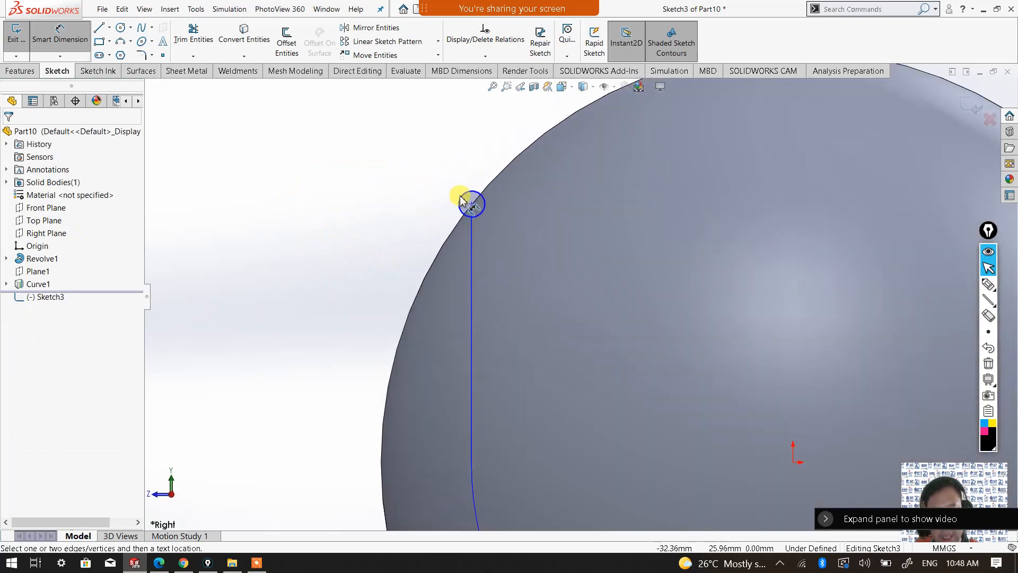
{"action": "left_click", "coordinate": [462, 200]}
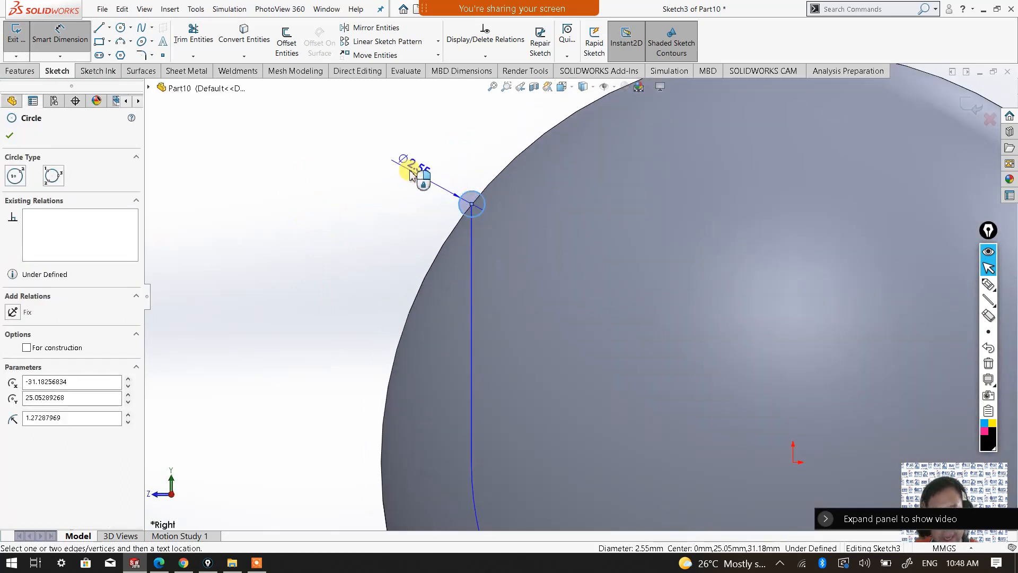
{"action": "left_click", "coordinate": [377, 256]}
{"action": "type", "text": "3"}
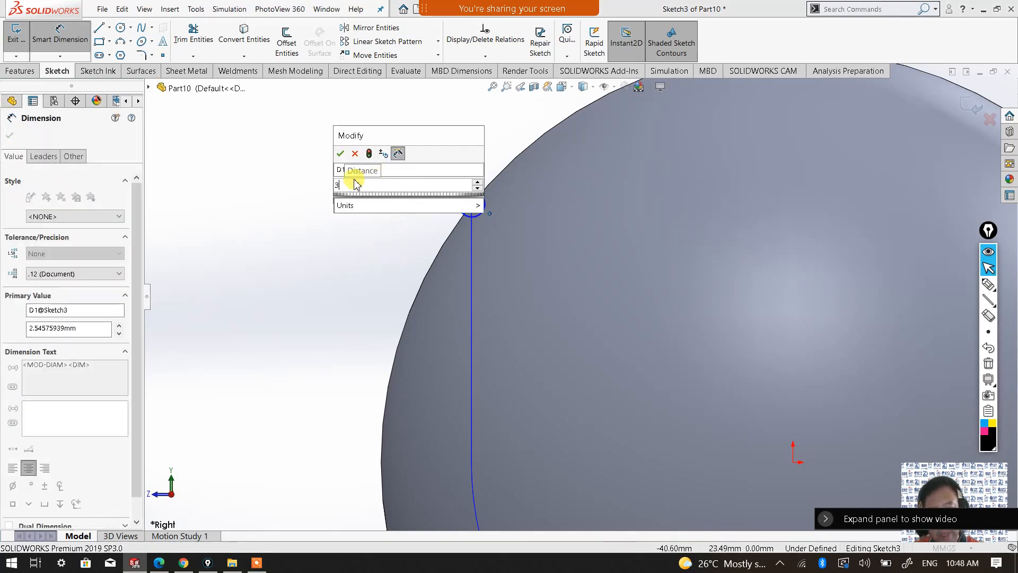
{"action": "left_click", "coordinate": [340, 153]}
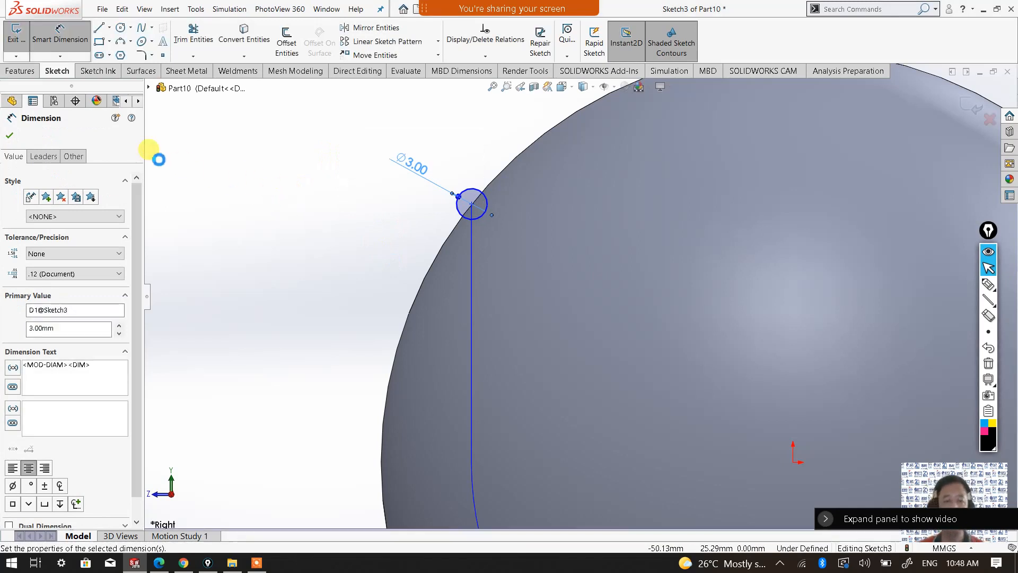
{"action": "left_click", "coordinate": [9, 135]}
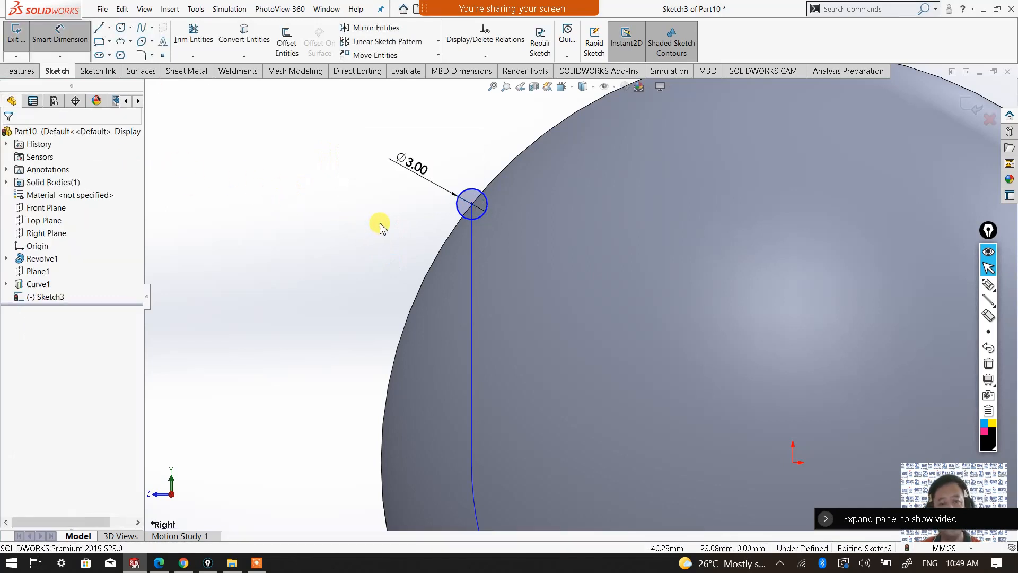
Exit the circle sketch, keeping its changes.
{"action": "scroll", "coordinate": [390, 223], "scroll_direction": "up", "scroll_amount": 5}
{"action": "middle_click_drag", "start_coordinate": [493, 280], "coordinate": [539, 309]}
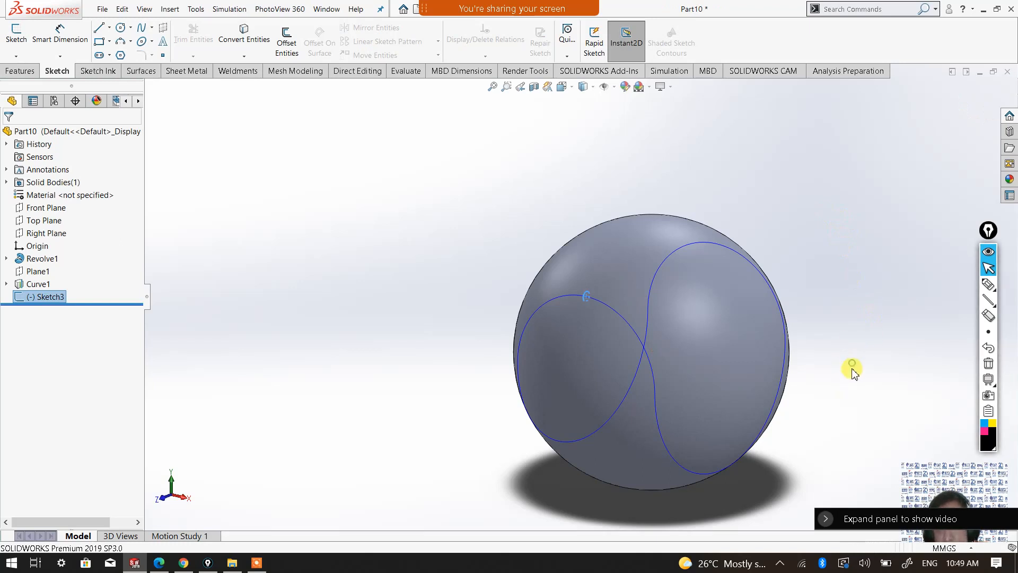
{"action": "scroll", "coordinate": [836, 387], "scroll_direction": "down", "scroll_amount": 2}
{"action": "scroll", "coordinate": [792, 389], "scroll_direction": "up", "scroll_amount": 2}
{"action": "scroll", "coordinate": [713, 390], "scroll_direction": "down", "scroll_amount": 1}
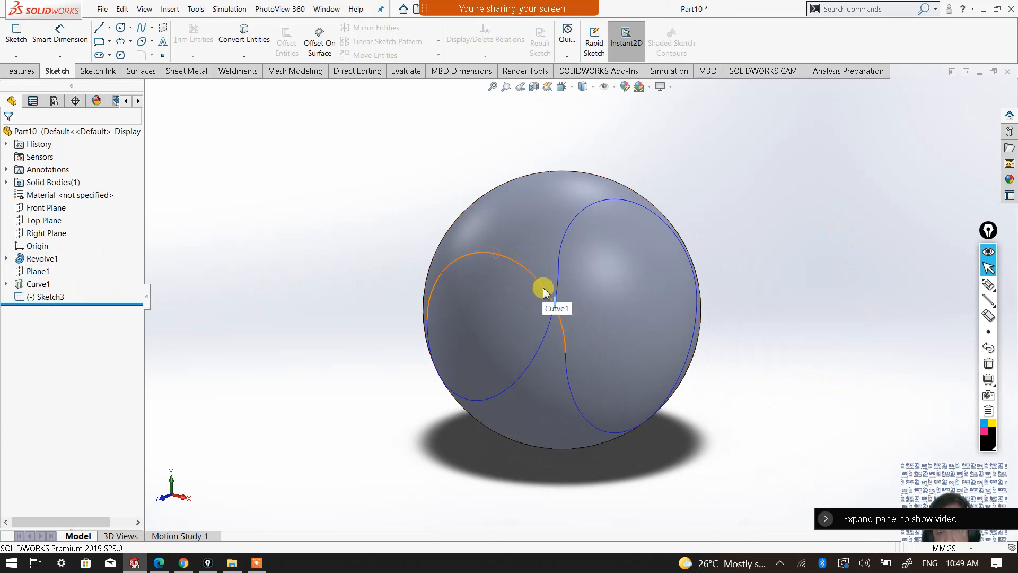
Create a swept cut in the sphere using the 3 mm circle sketch as profile and the projected curve as path.
{"action": "left_click", "coordinate": [23, 73]}
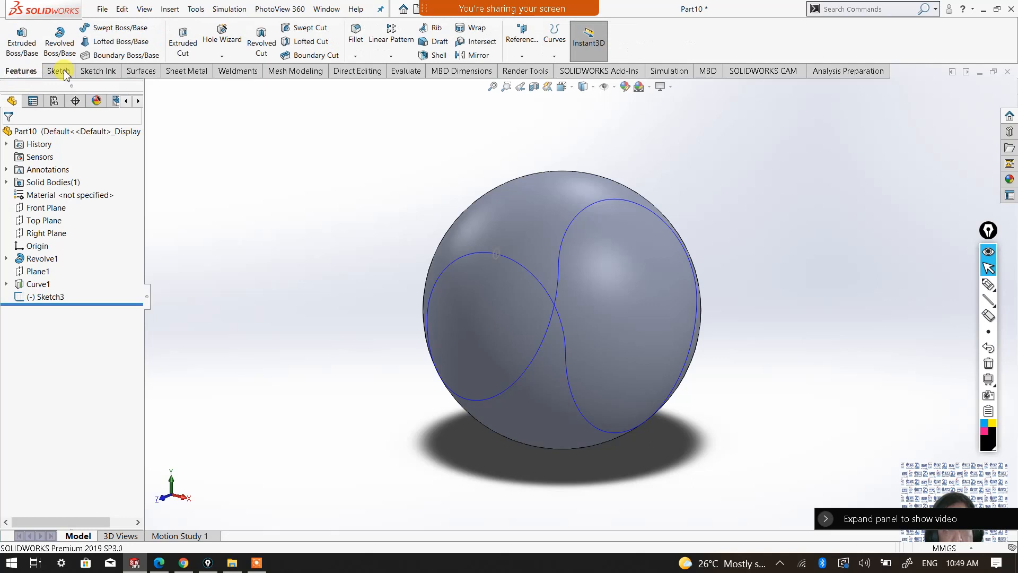
{"action": "left_click", "coordinate": [313, 32]}
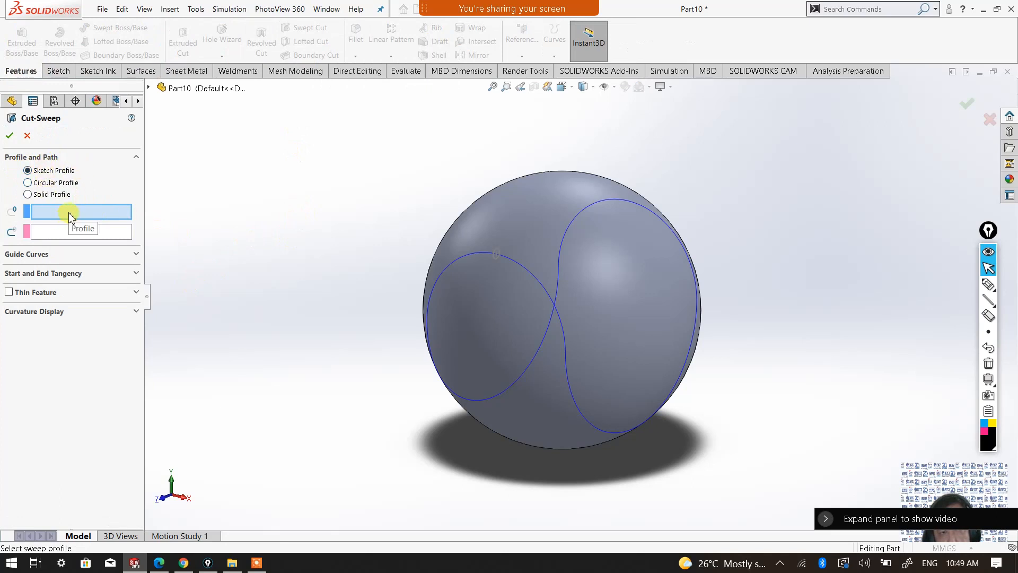
{"action": "left_click", "coordinate": [498, 265]}
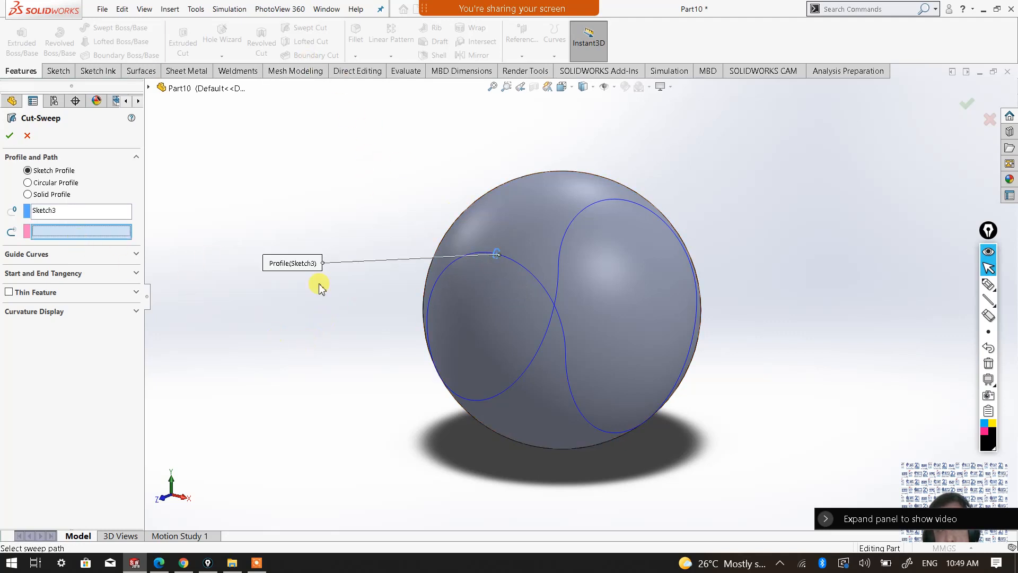
{"action": "left_click", "coordinate": [527, 272]}
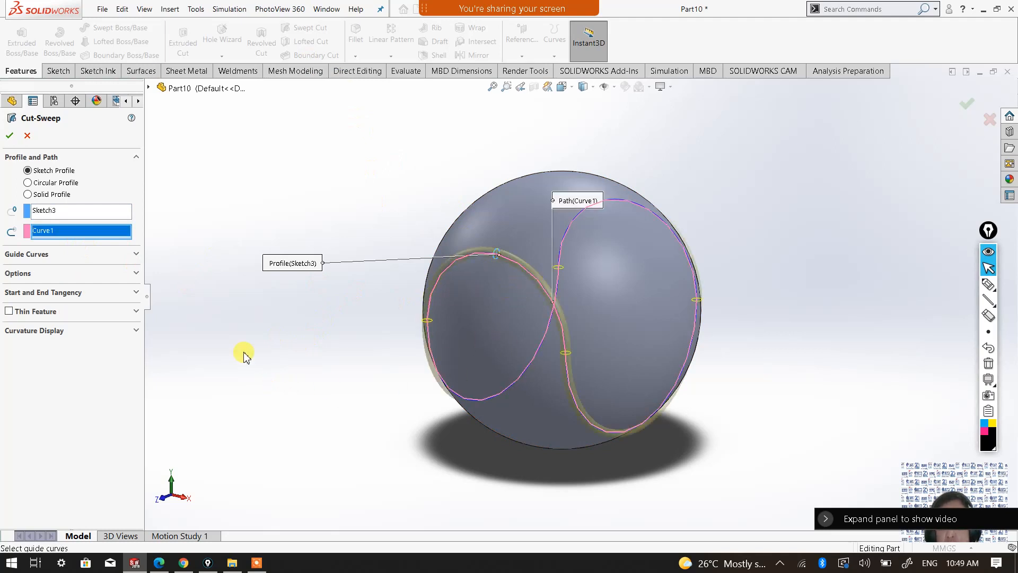
{"action": "left_click", "coordinate": [9, 138]}
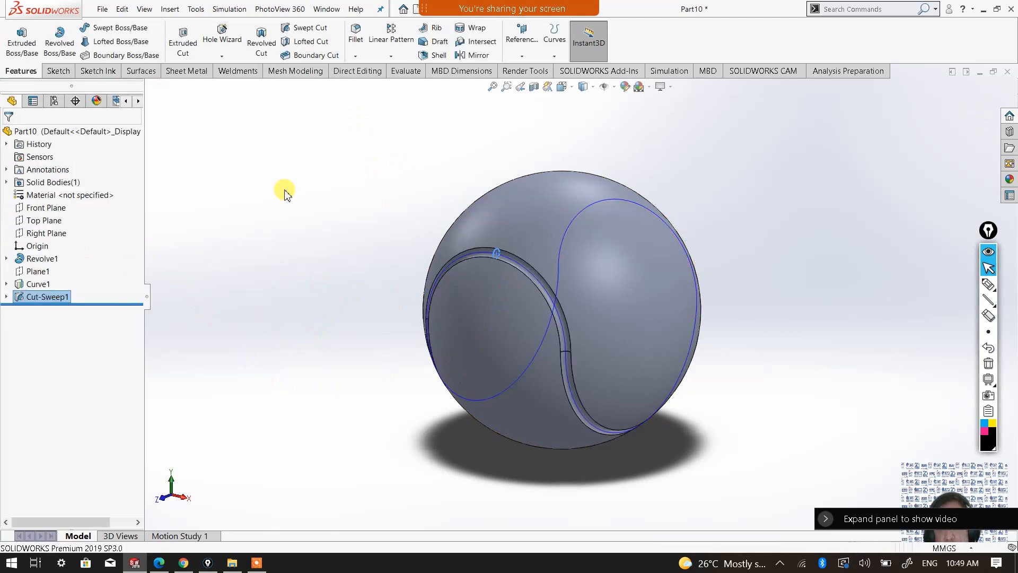
{"action": "left_click", "coordinate": [783, 308]}
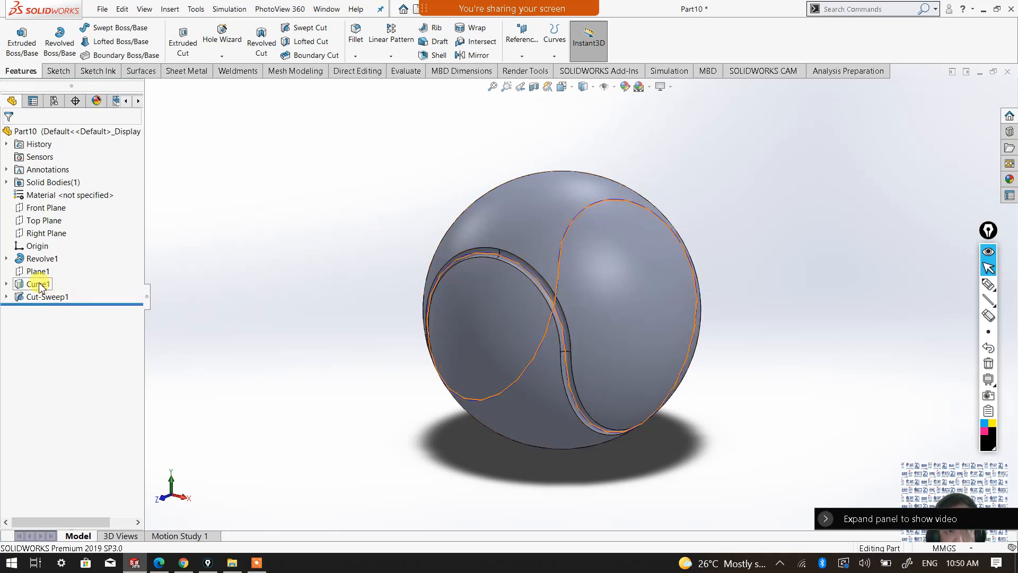
Hide the projected curve on the sphere.
{"action": "left_click", "coordinate": [6, 284]}
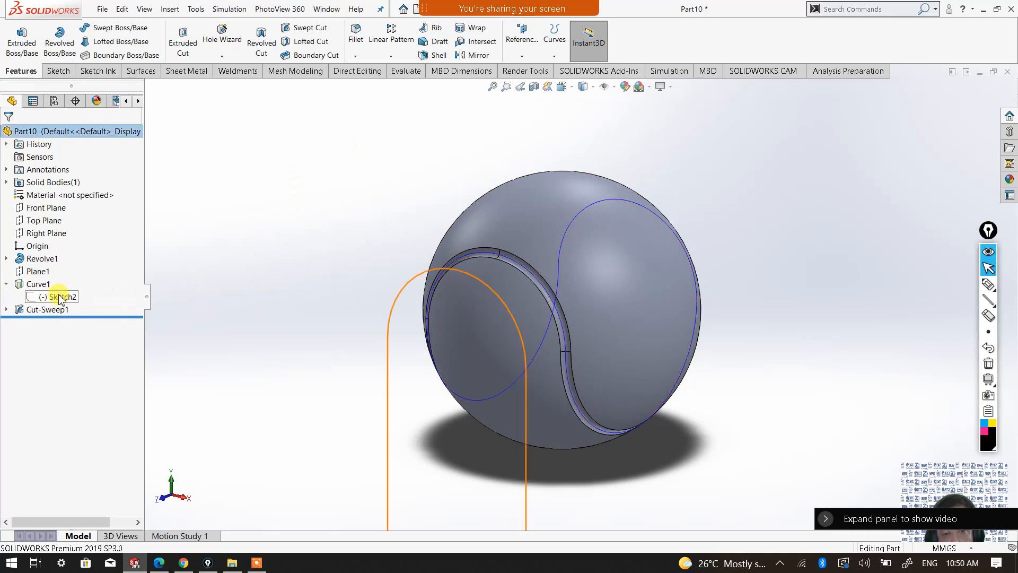
{"action": "right_click", "coordinate": [60, 297]}
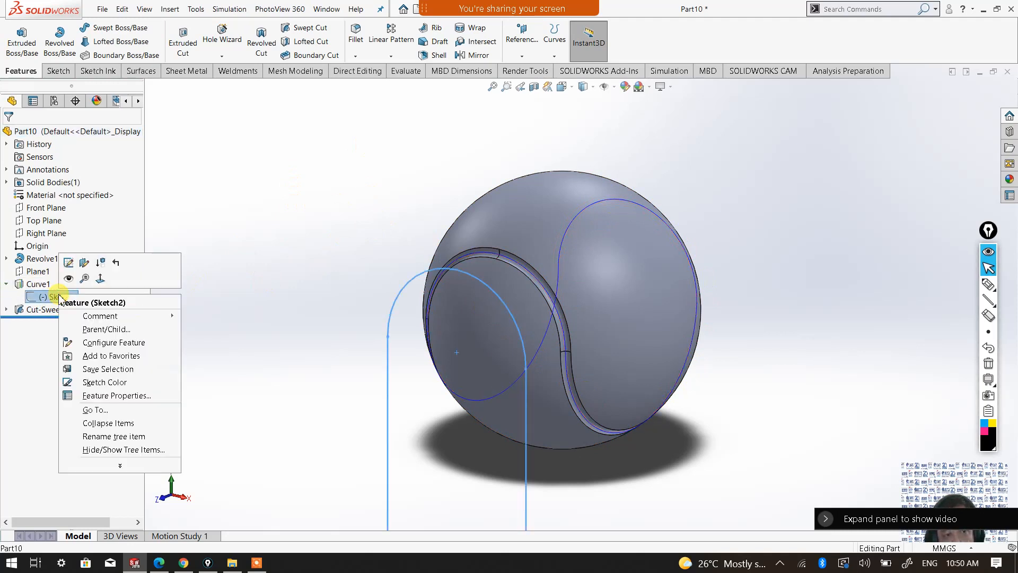
{"action": "left_click", "coordinate": [229, 250]}
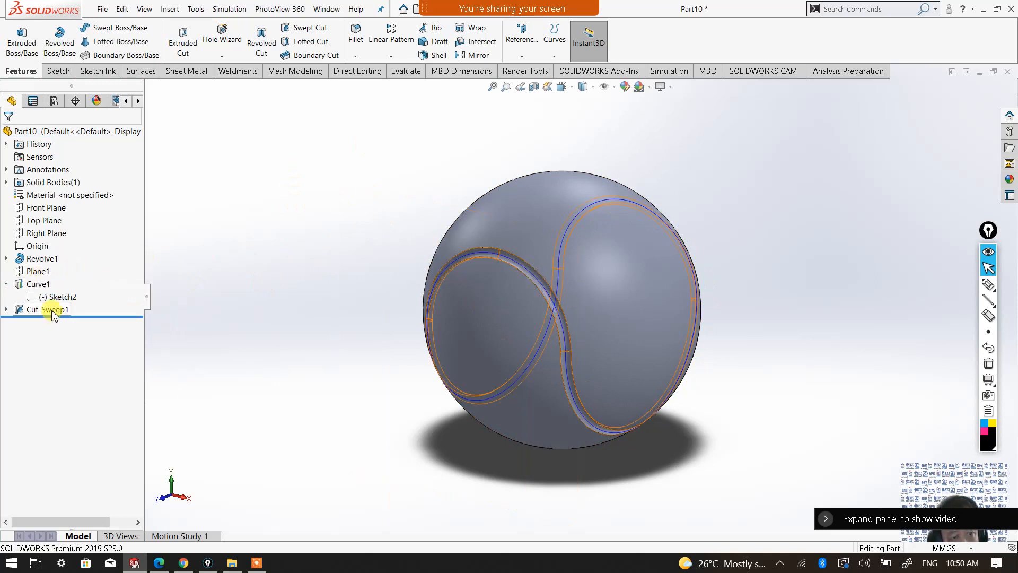
{"action": "left_click", "coordinate": [560, 259]}
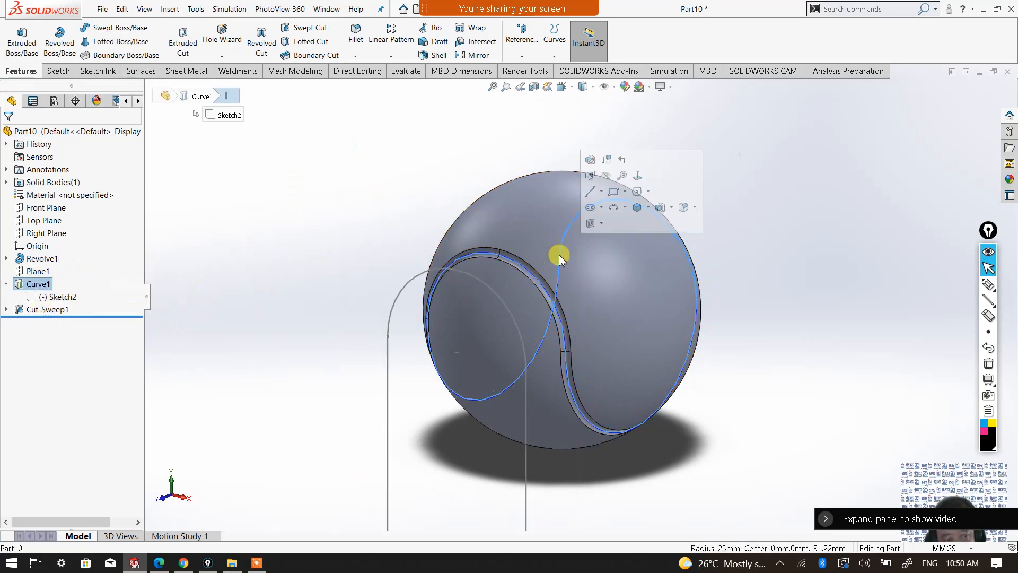
{"action": "right_click", "coordinate": [46, 288]}
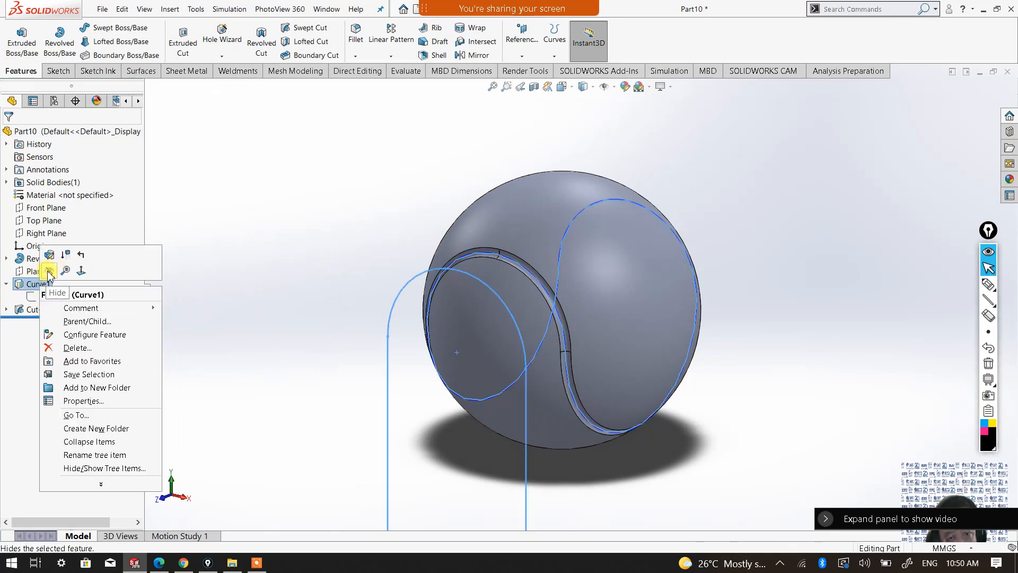
{"action": "left_click", "coordinate": [49, 272]}
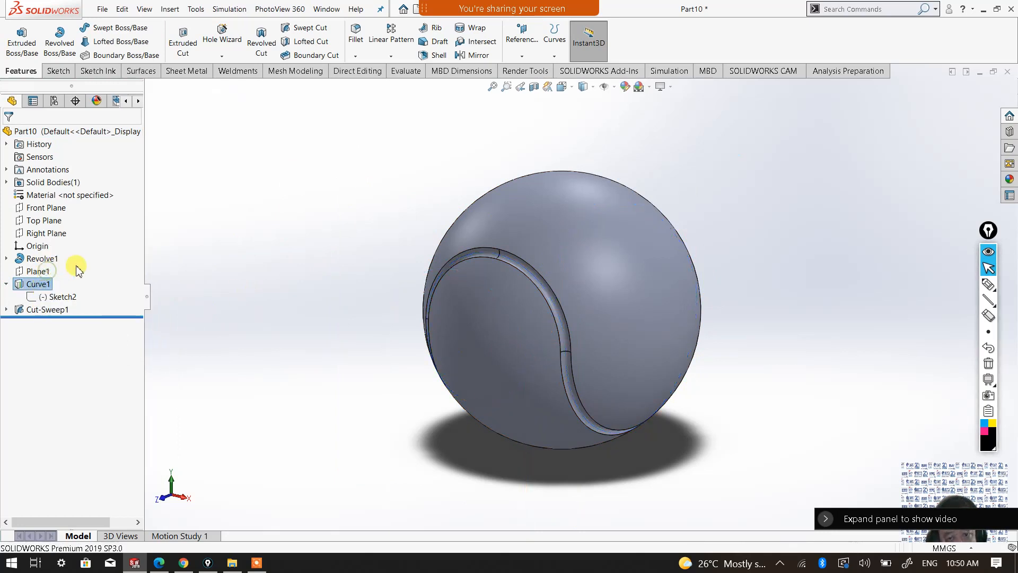
{"action": "right_click", "coordinate": [46, 283]}
{"action": "left_click", "coordinate": [215, 195]}
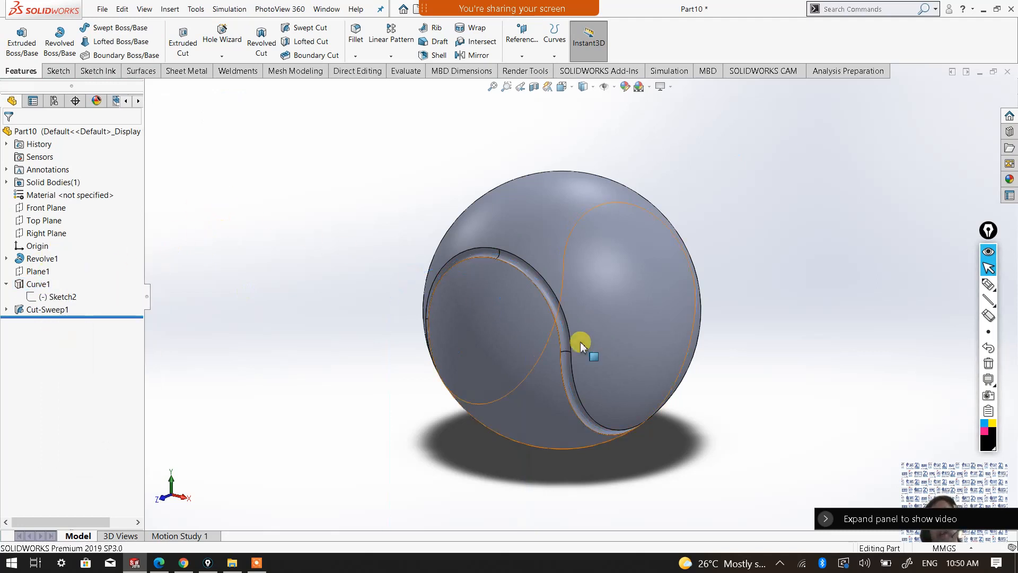
Apply a white colour from the standard swatches to the whole swept-cut groove feature.
{"action": "middle_click_drag", "start_coordinate": [625, 287], "coordinate": [509, 291]}
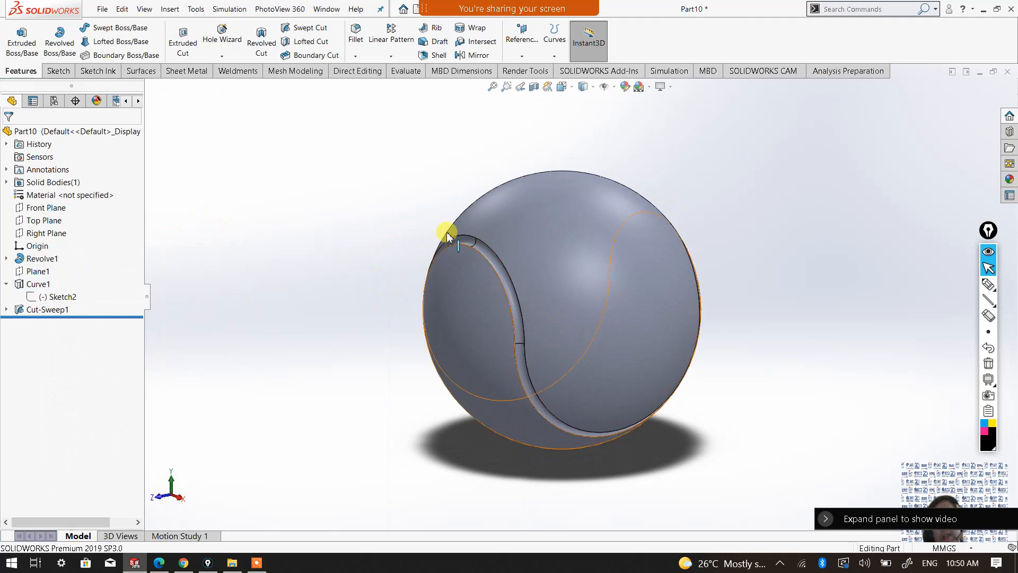
{"action": "left_click", "coordinate": [315, 185]}
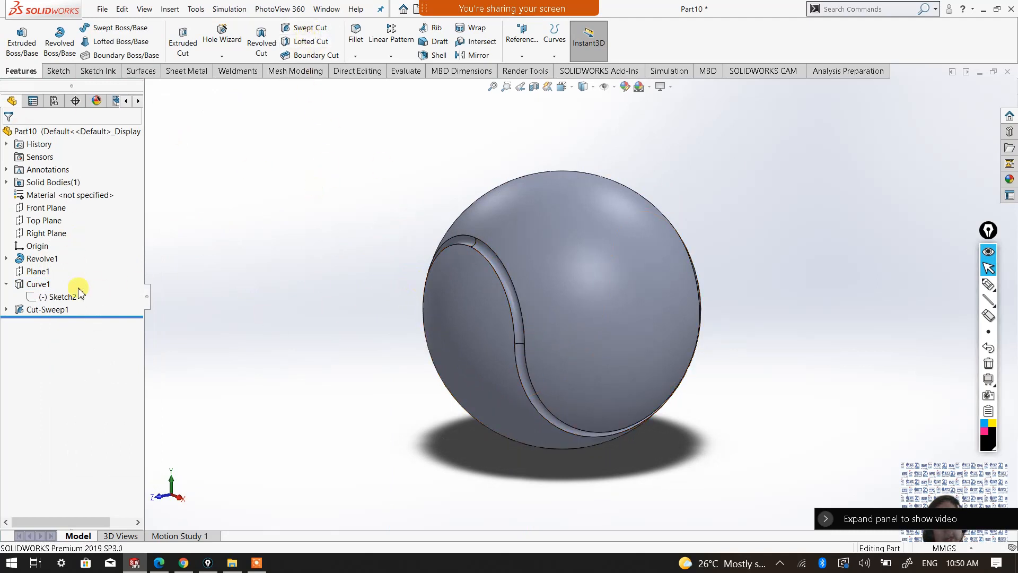
{"action": "right_click", "coordinate": [47, 313]}
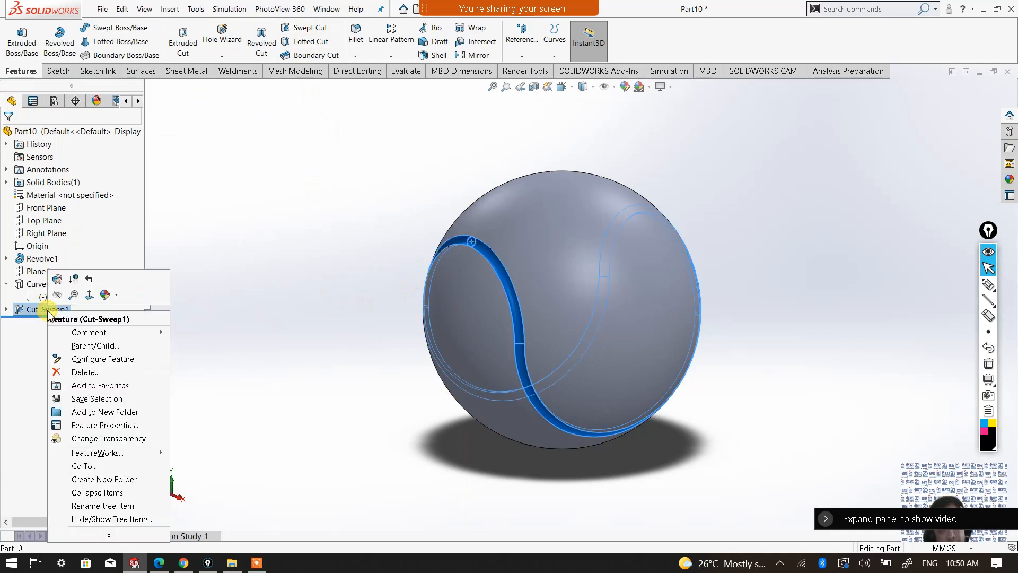
{"action": "left_click", "coordinate": [217, 311]}
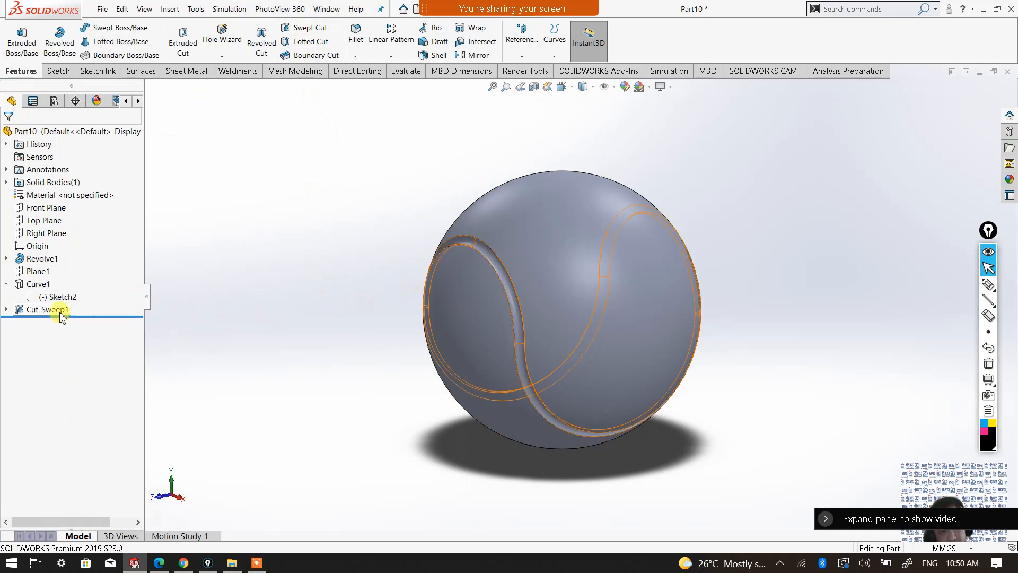
{"action": "right_click", "coordinate": [82, 309]}
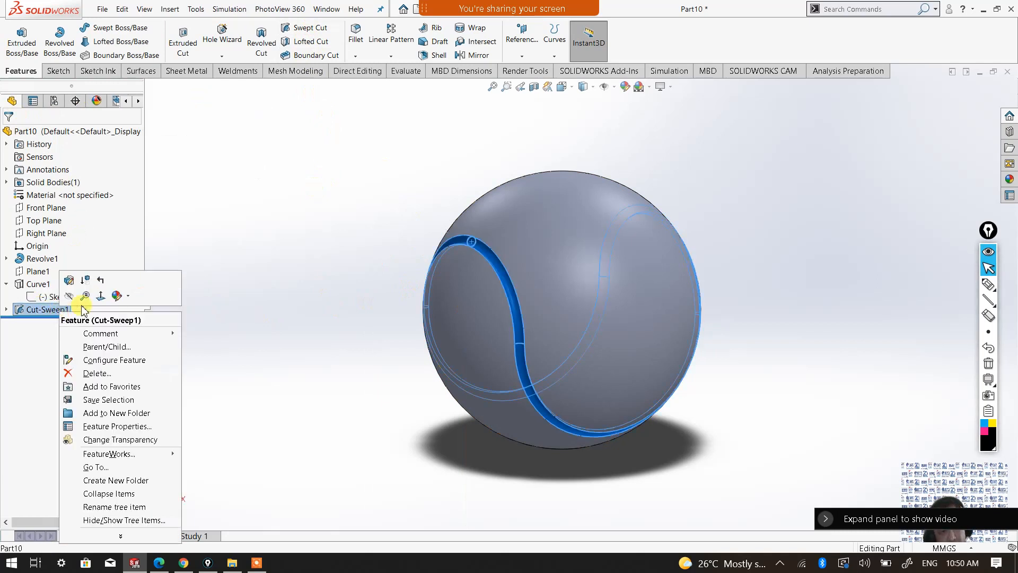
{"action": "left_click", "coordinate": [128, 296]}
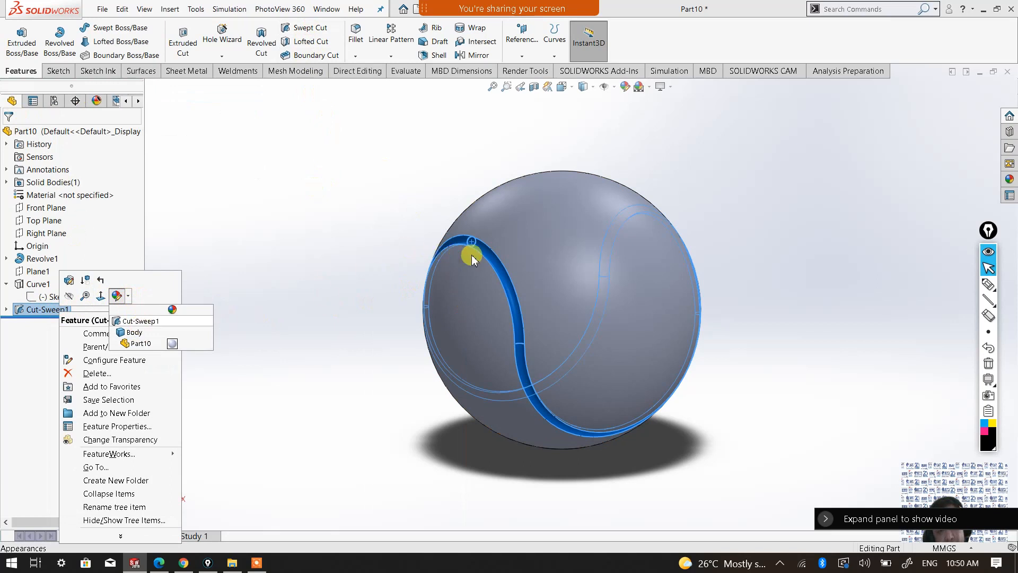
{"action": "left_click", "coordinate": [149, 324]}
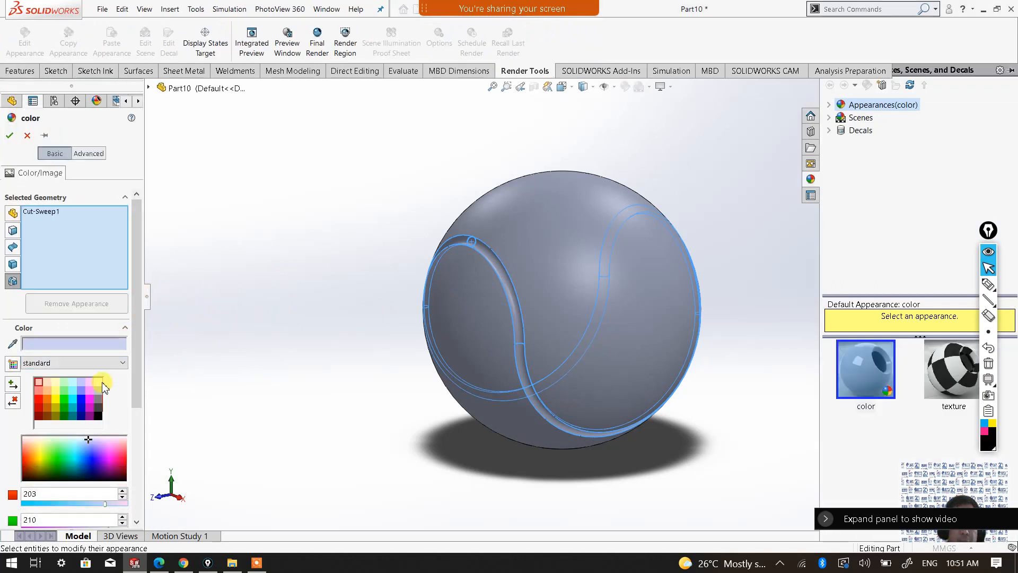
{"action": "left_click", "coordinate": [100, 382]}
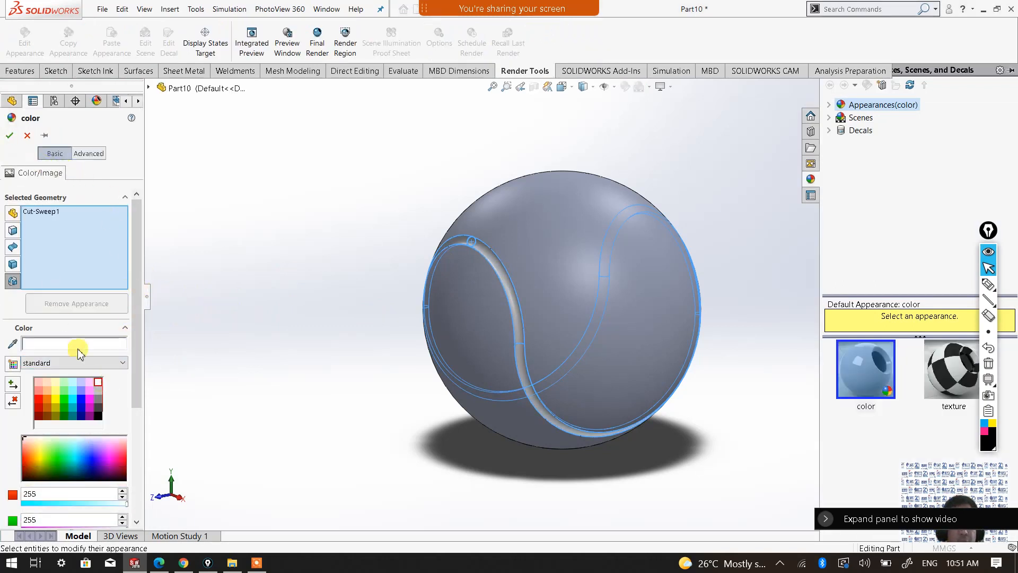
{"action": "left_click", "coordinate": [10, 135]}
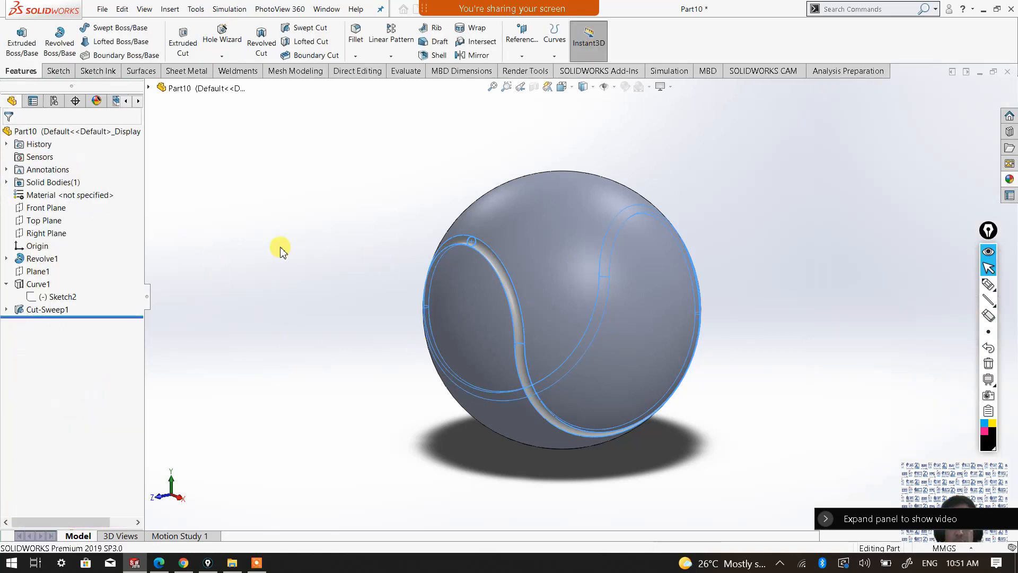
{"action": "left_click", "coordinate": [280, 245]}
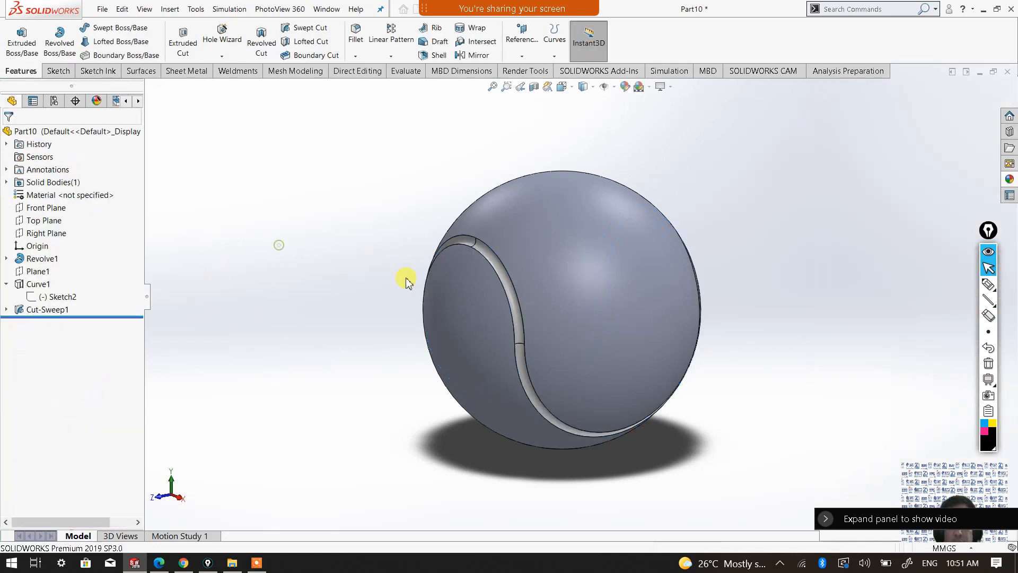
Colour only the sphere face on the upper side of the groove green (red 0, green 192) from the standard swatches.
{"action": "left_click", "coordinate": [574, 243]}
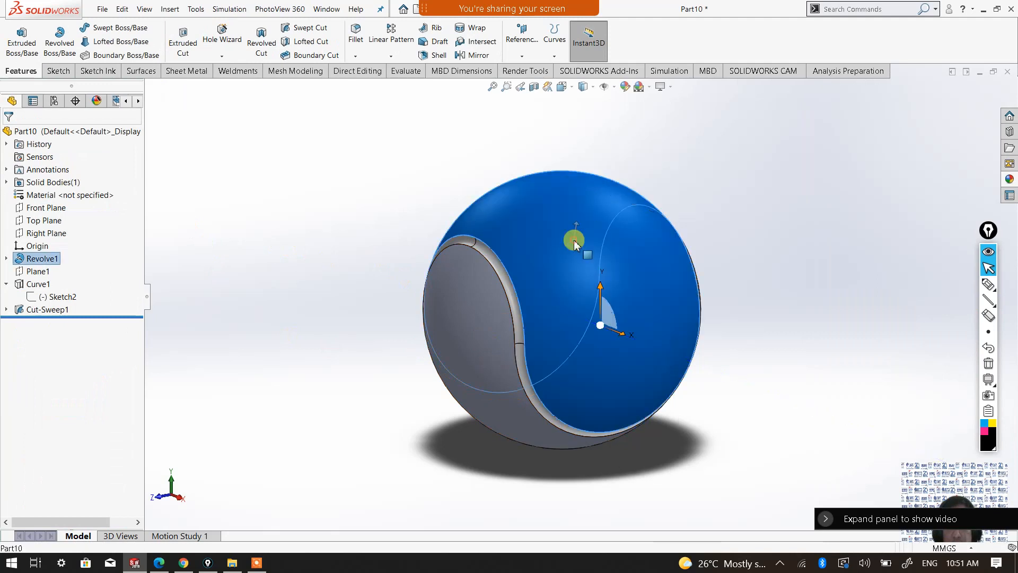
{"action": "right_click", "coordinate": [575, 240]}
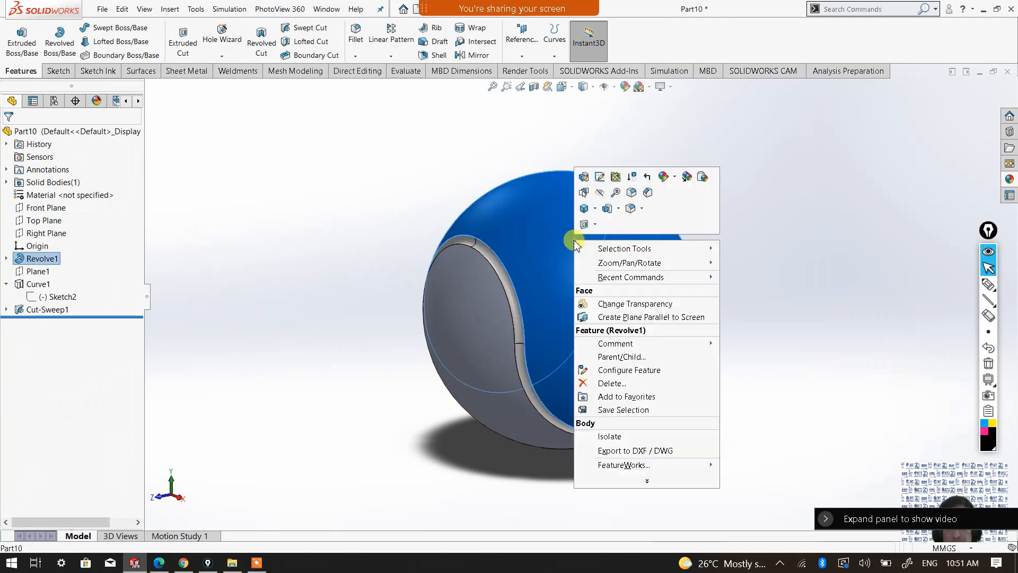
{"action": "left_click", "coordinate": [674, 178]}
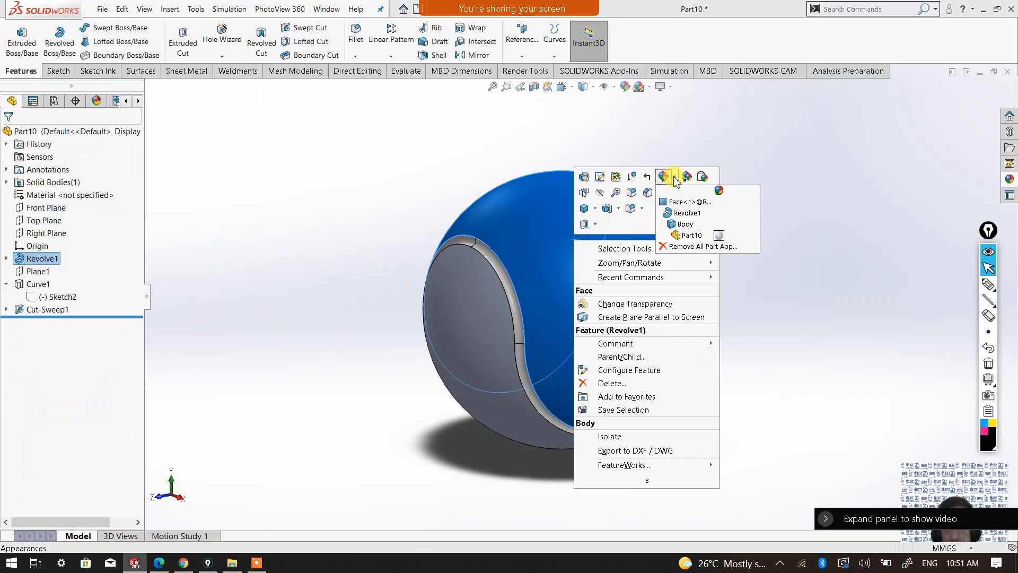
{"action": "left_click", "coordinate": [681, 204]}
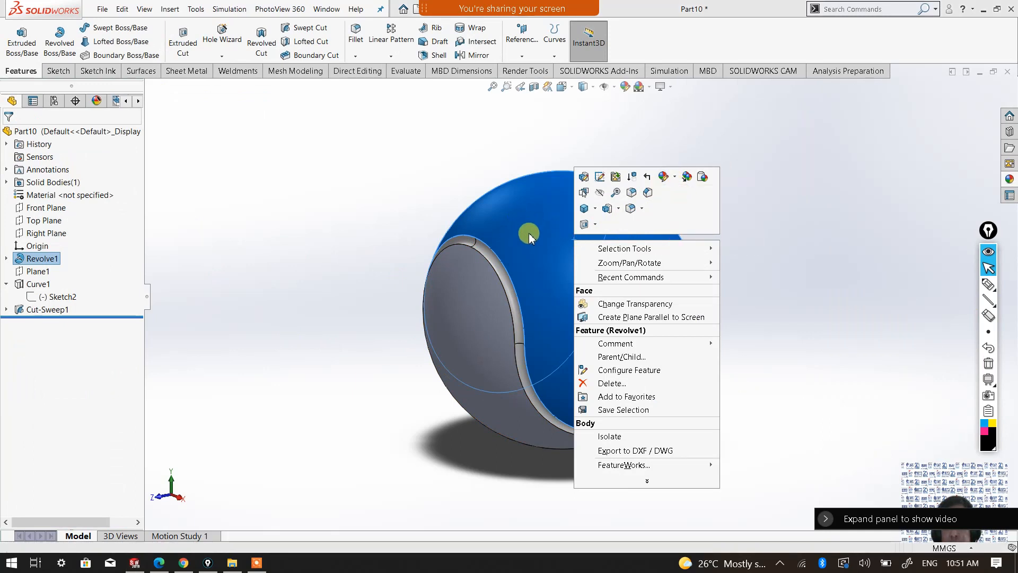
{"action": "left_click", "coordinate": [671, 177]}
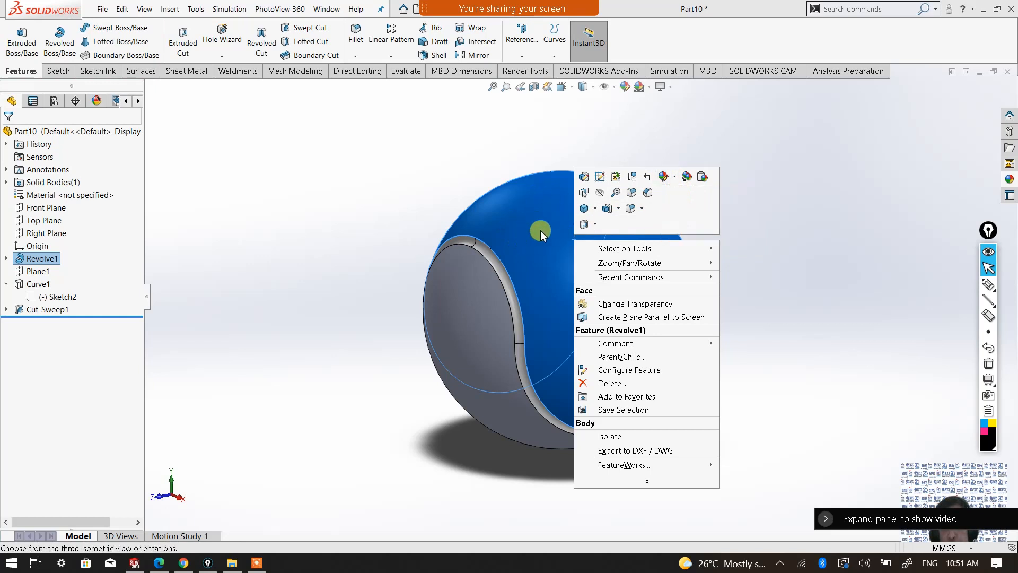
{"action": "left_click", "coordinate": [676, 178]}
{"action": "left_click", "coordinate": [677, 202]}
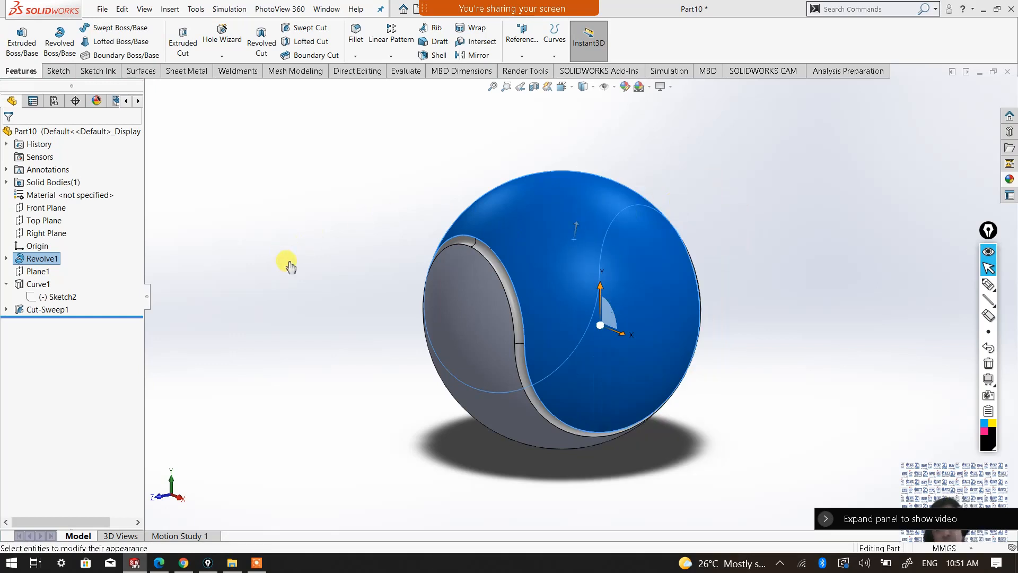
{"action": "left_click", "coordinate": [70, 340]}
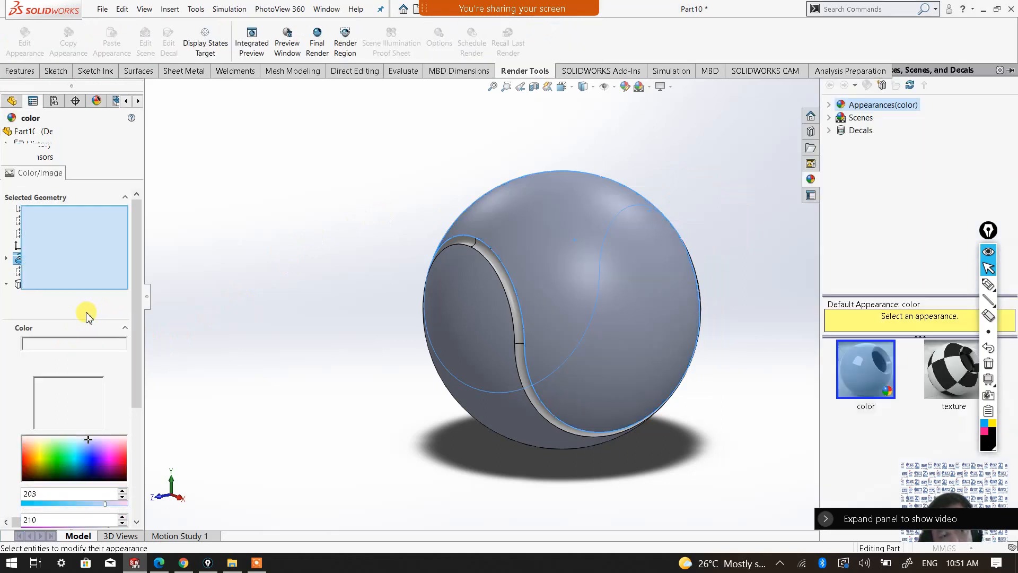
{"action": "left_click", "coordinate": [63, 407]}
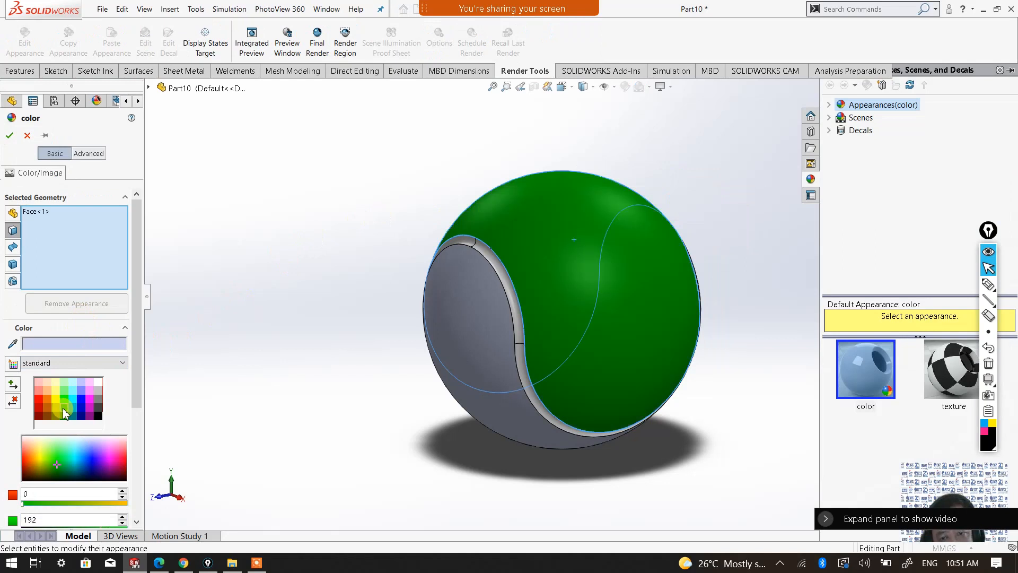
{"action": "left_click", "coordinate": [9, 135]}
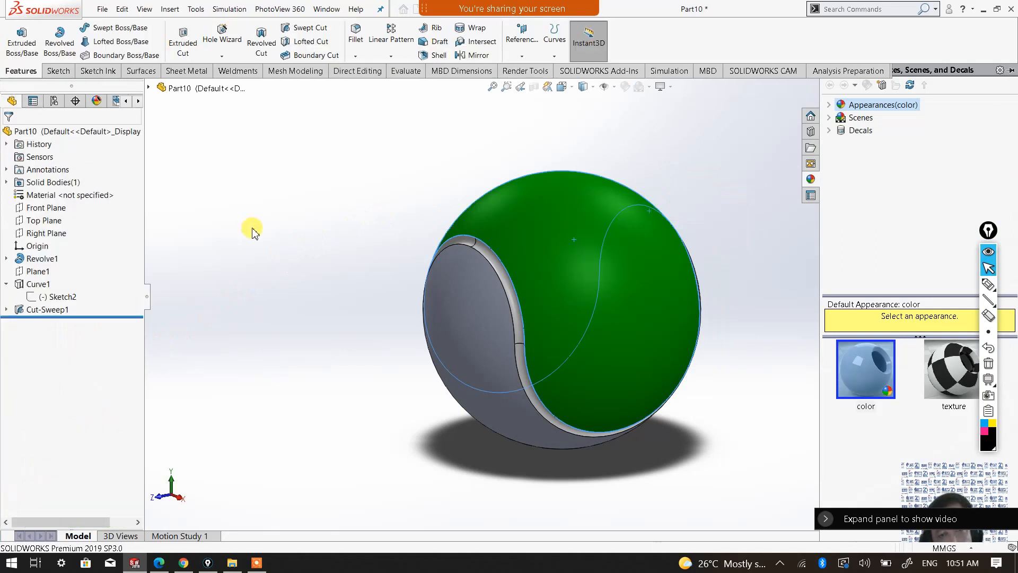
Colour the remaining grey sphere face on the other side of the groove green (red 0, green 192) from the standard swatches.
{"action": "left_click", "coordinate": [459, 329]}
{"action": "right_click", "coordinate": [459, 324]}
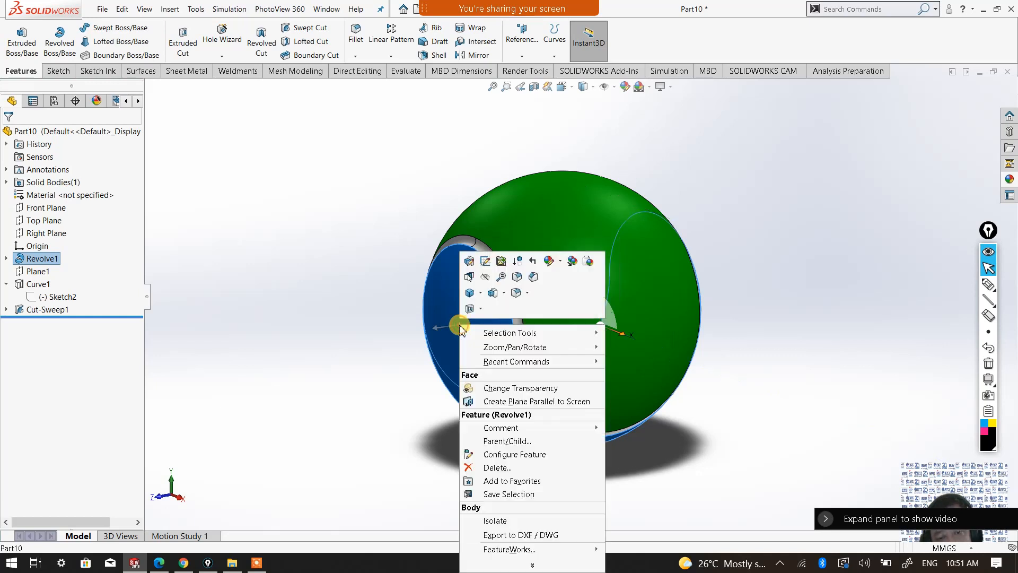
{"action": "left_click", "coordinate": [560, 261]}
{"action": "left_click", "coordinate": [564, 287]}
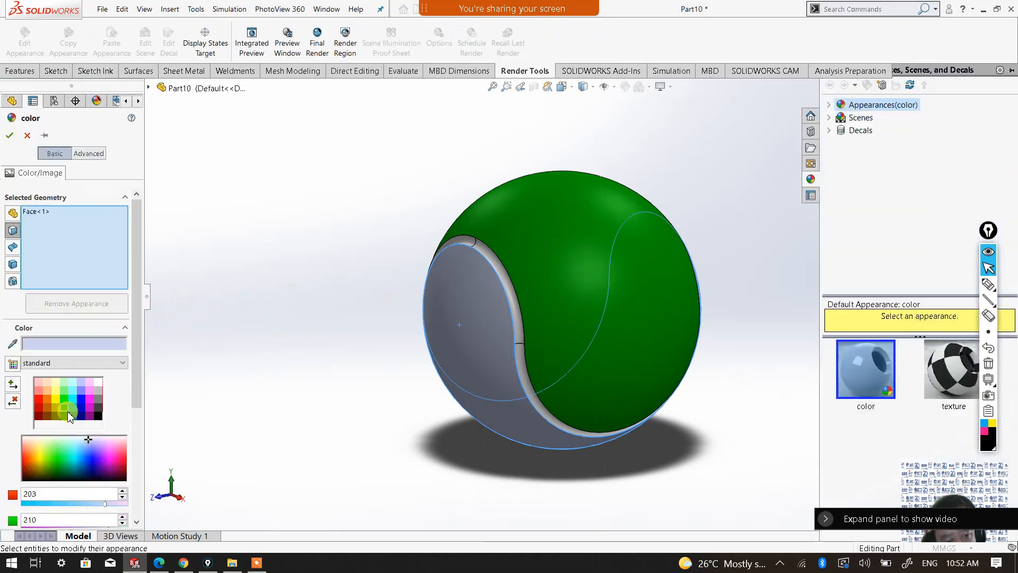
{"action": "left_click", "coordinate": [65, 407]}
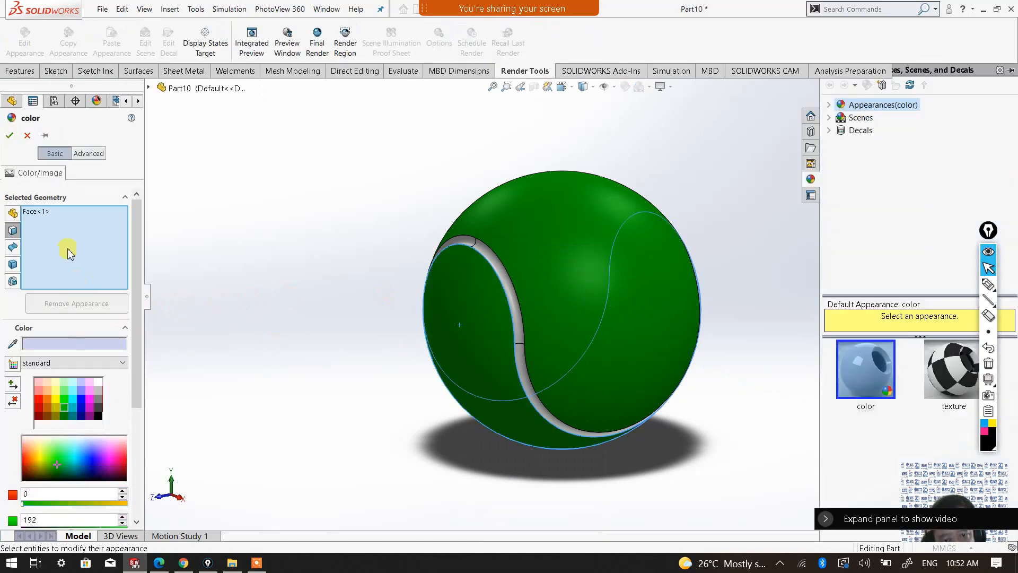
{"action": "left_click", "coordinate": [9, 137]}
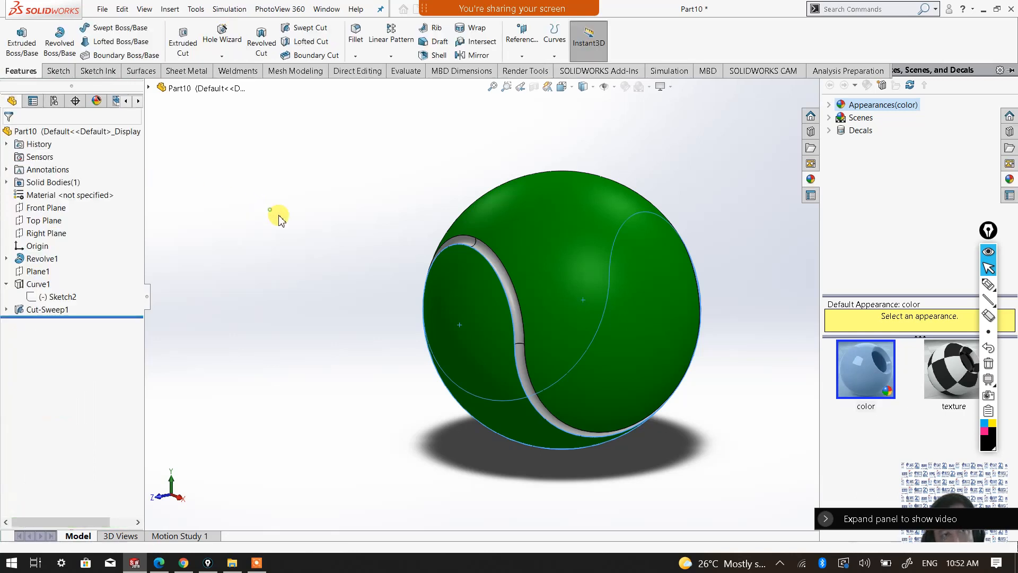
Display the tennis ball in the shaded style without edges and view it from different sides.
{"action": "middle_click_drag", "start_coordinate": [657, 438], "coordinate": [595, 409]}
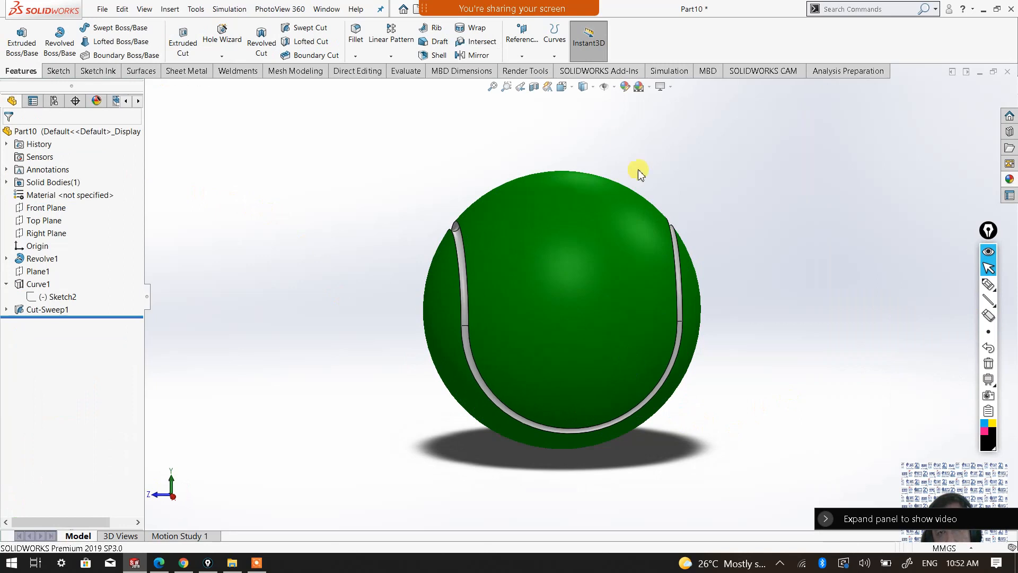
{"action": "left_click", "coordinate": [594, 90]}
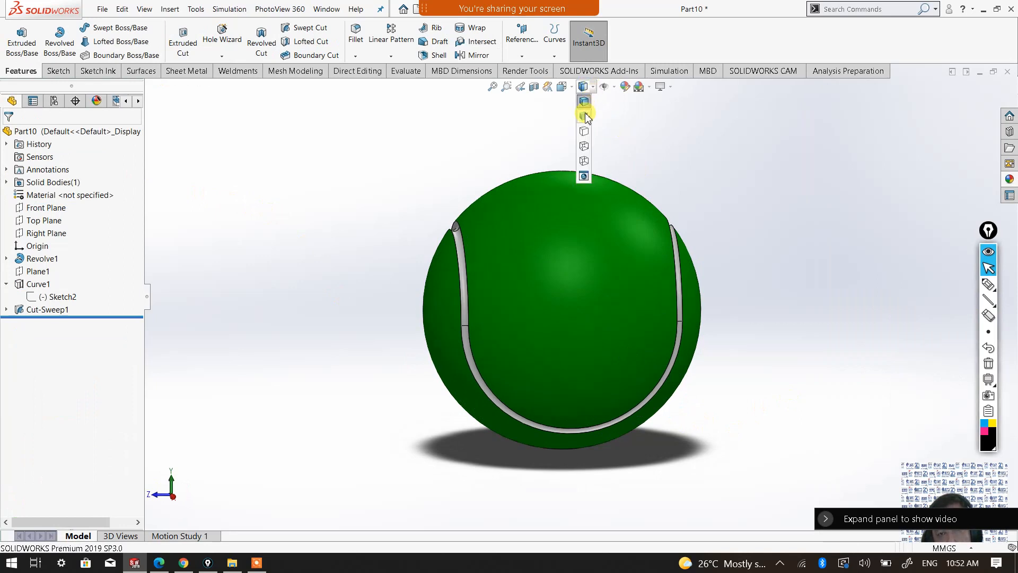
{"action": "left_click", "coordinate": [586, 118]}
{"action": "middle_click_drag", "start_coordinate": [581, 392], "coordinate": [640, 374]}
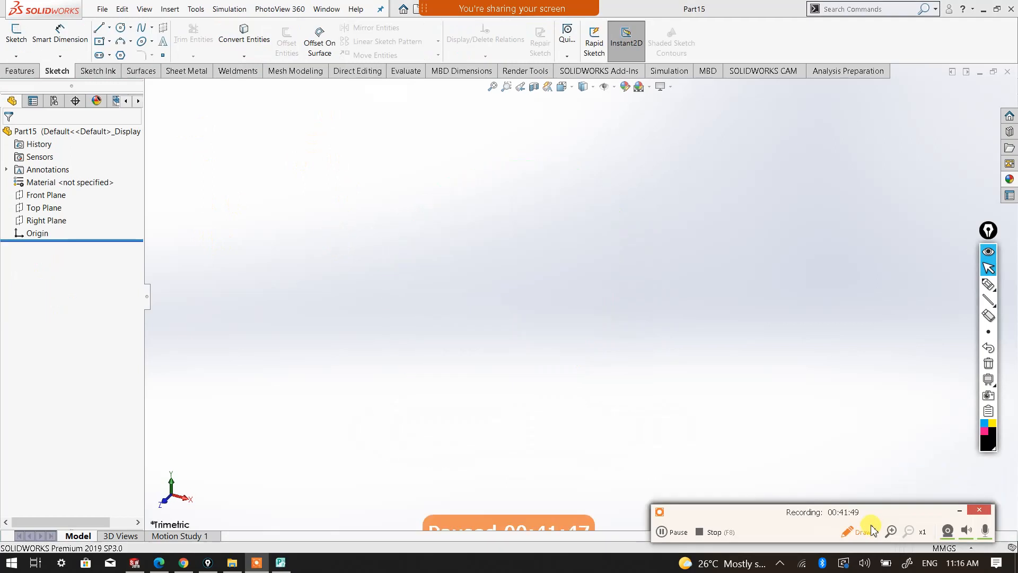
Start a 3D sketch in the empty new part.
{"action": "left_click", "coordinate": [961, 512]}
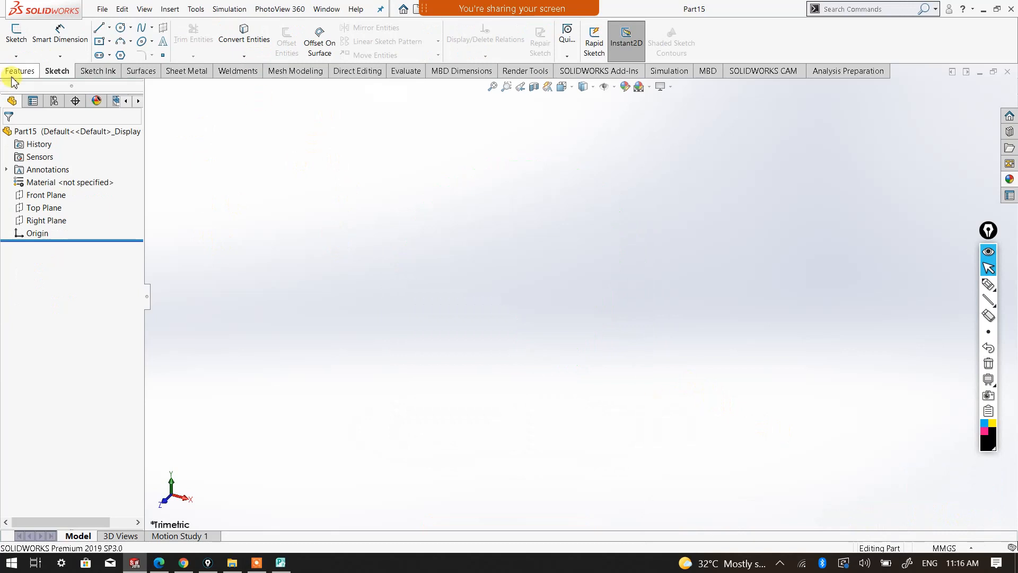
{"action": "left_click", "coordinate": [16, 57]}
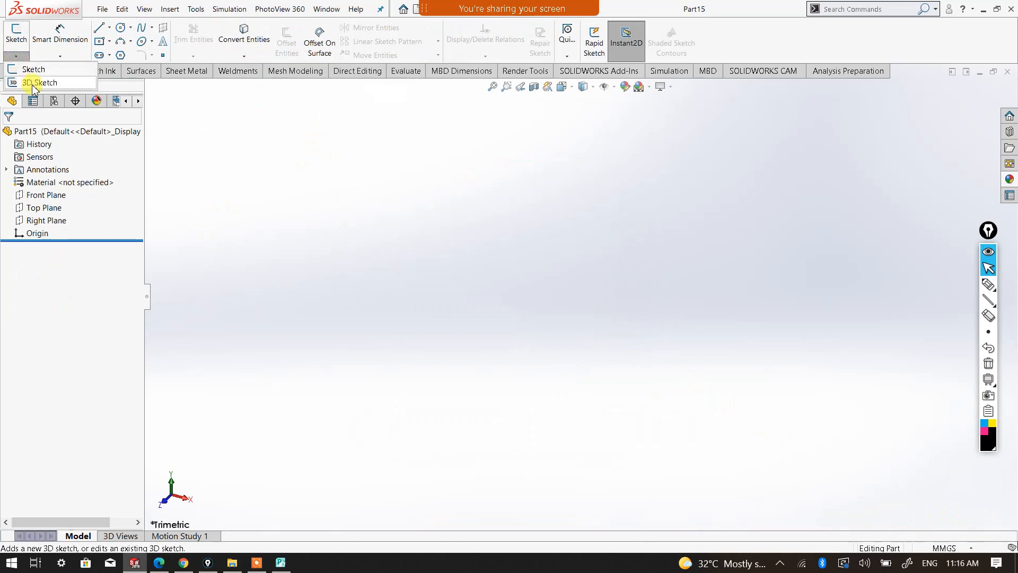
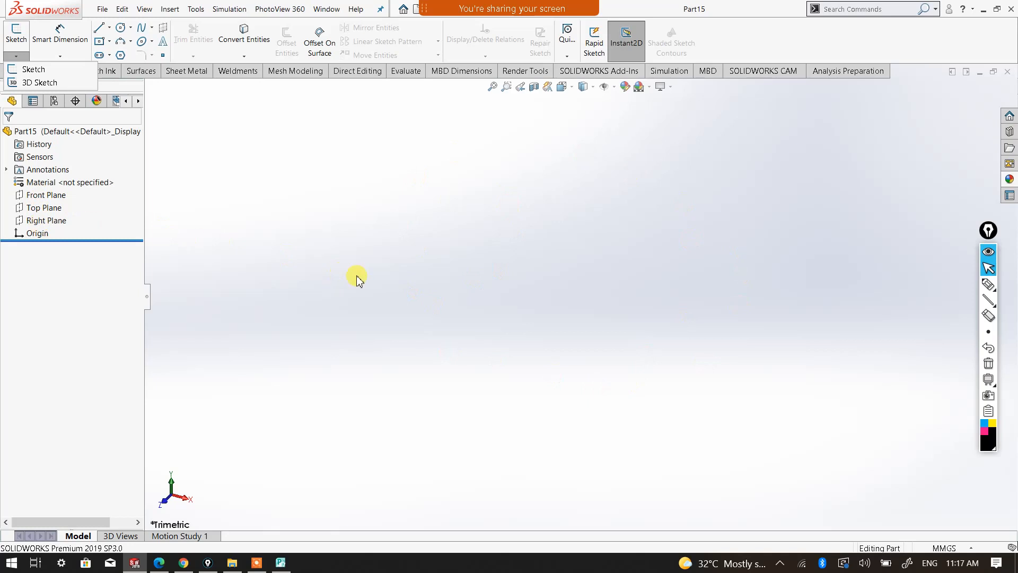
{"action": "left_click", "coordinate": [18, 56]}
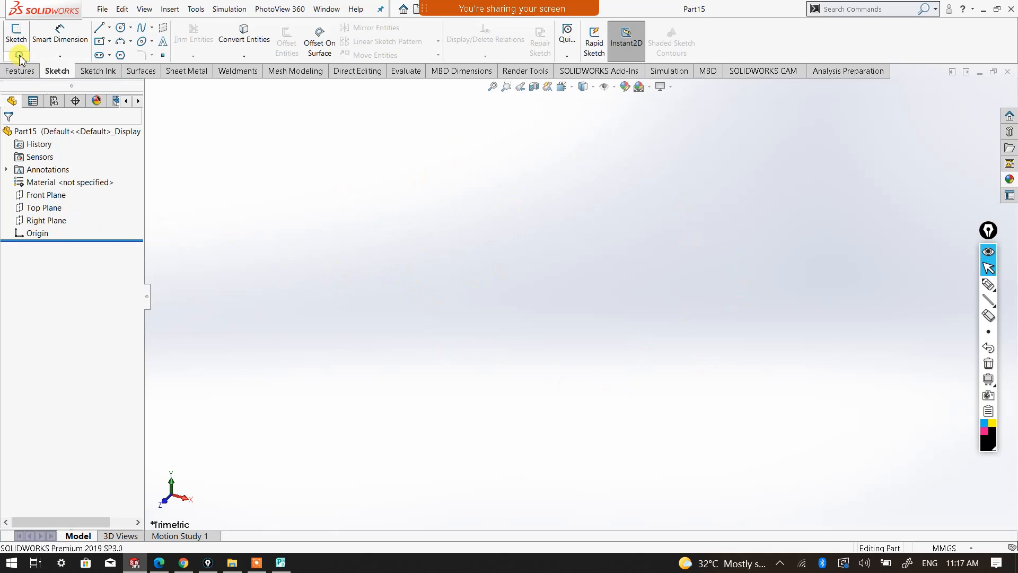
{"action": "left_click", "coordinate": [15, 55]}
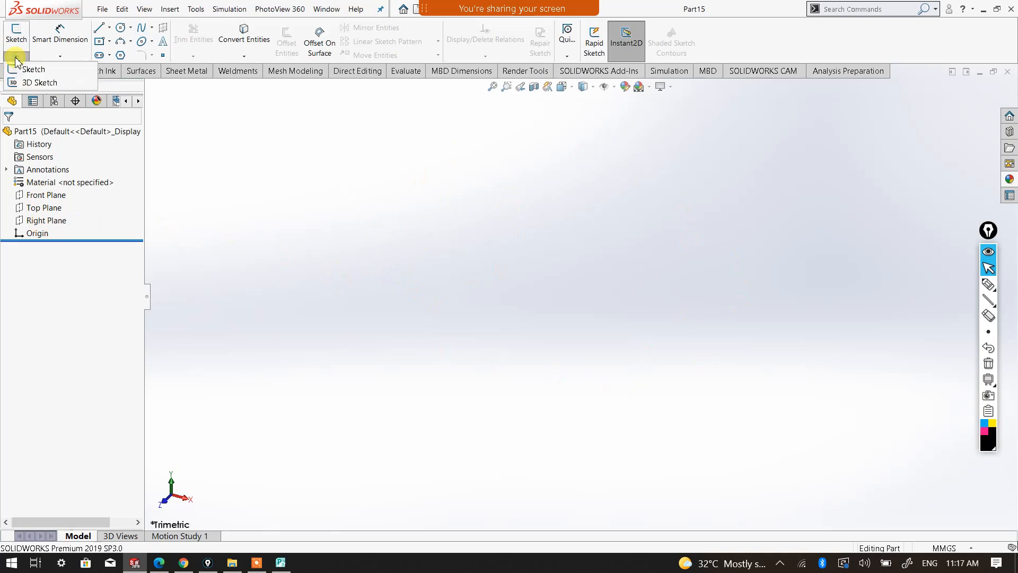
{"action": "left_click", "coordinate": [36, 83]}
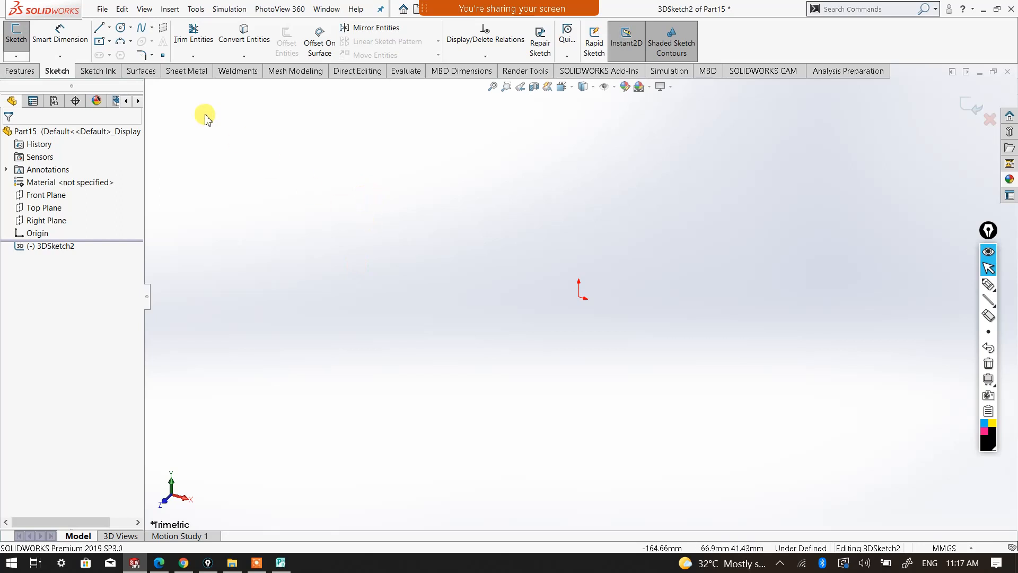
Sketch a line about 82 mm long from the origin along X and try continuing it with an arc in the YZ plane.
{"action": "left_click", "coordinate": [98, 33]}
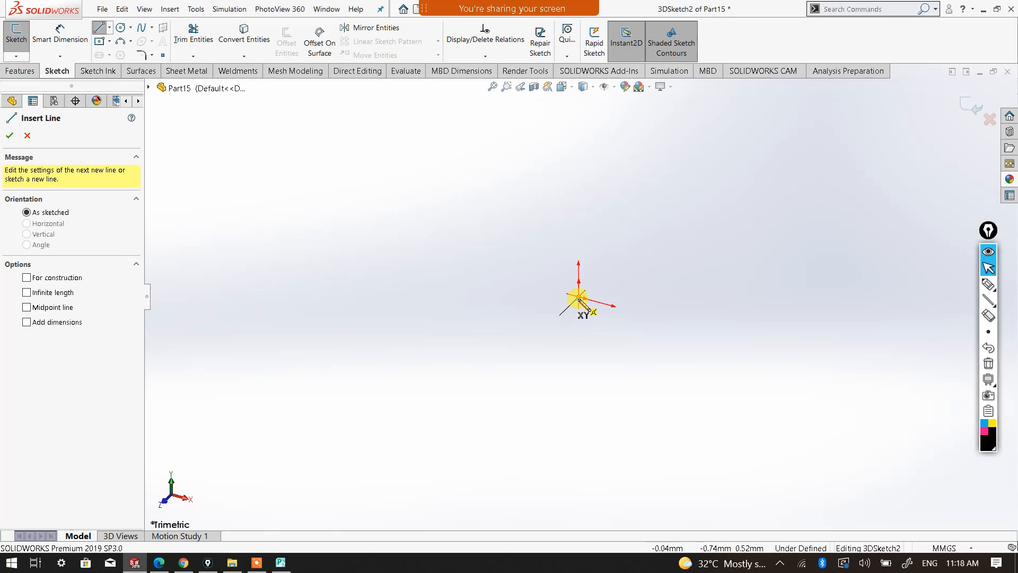
{"action": "left_click", "coordinate": [579, 298]}
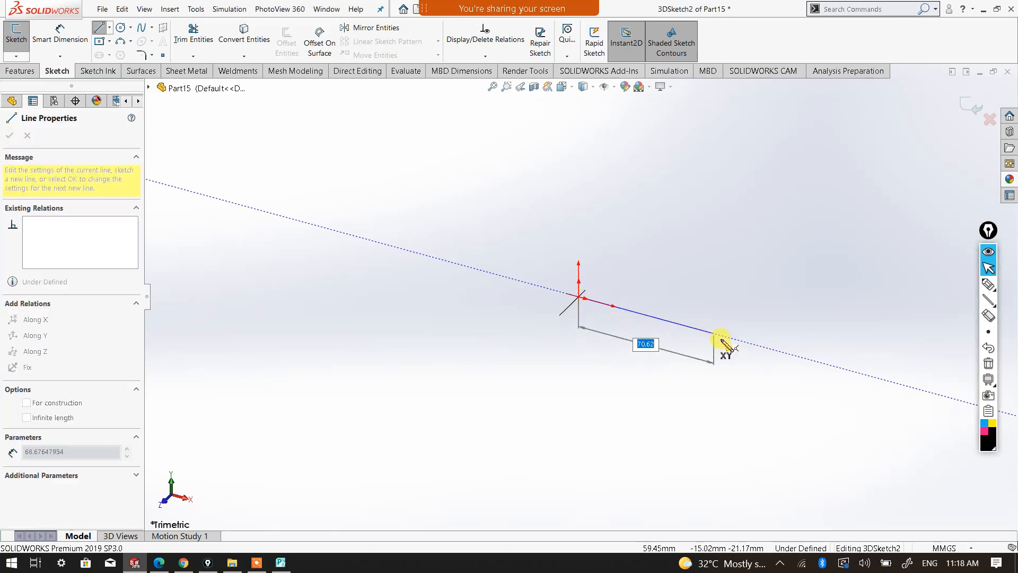
{"action": "left_click", "coordinate": [736, 339]}
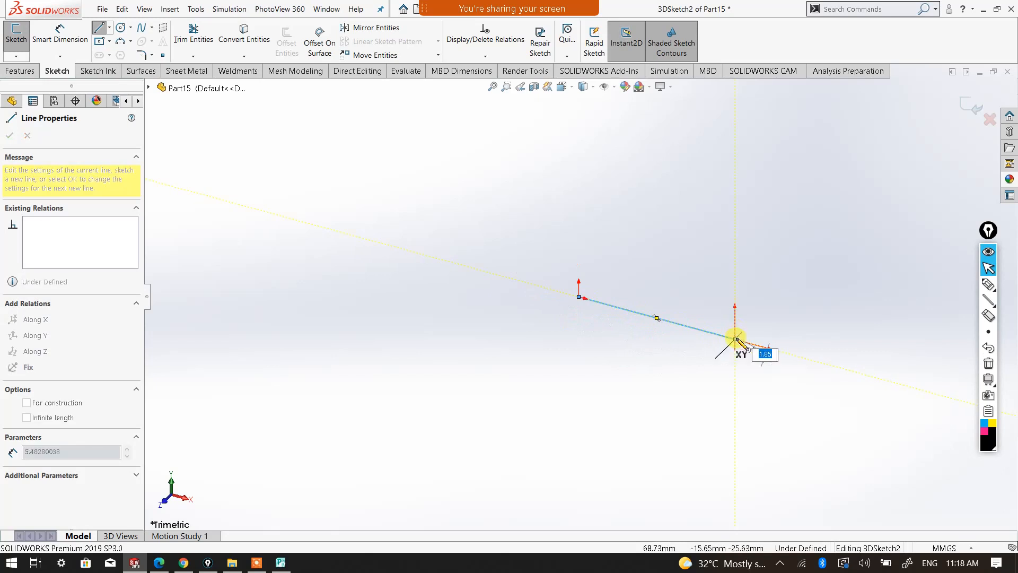
{"action": "key", "text": "a"}
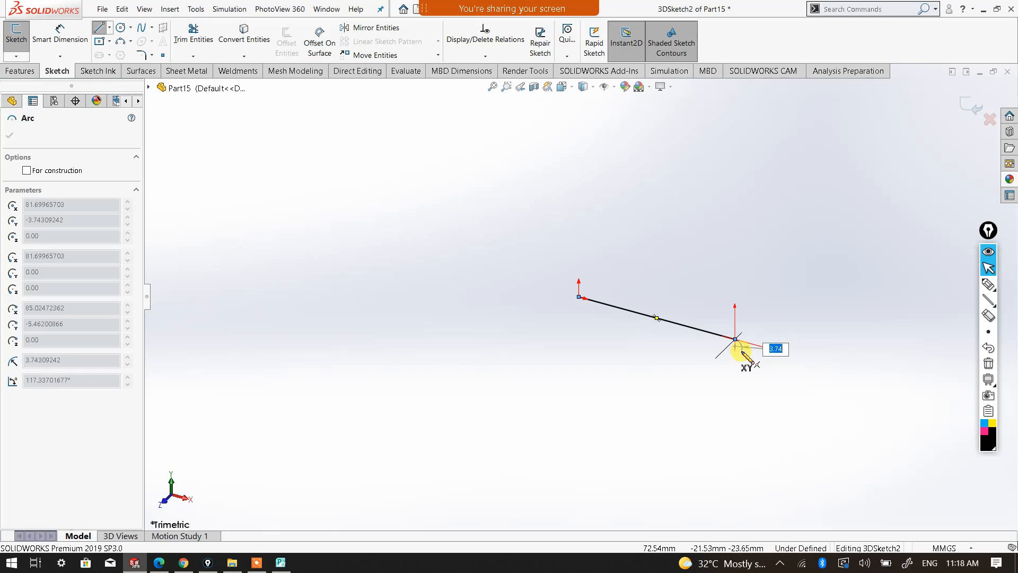
{"action": "key", "text": "Tab"}
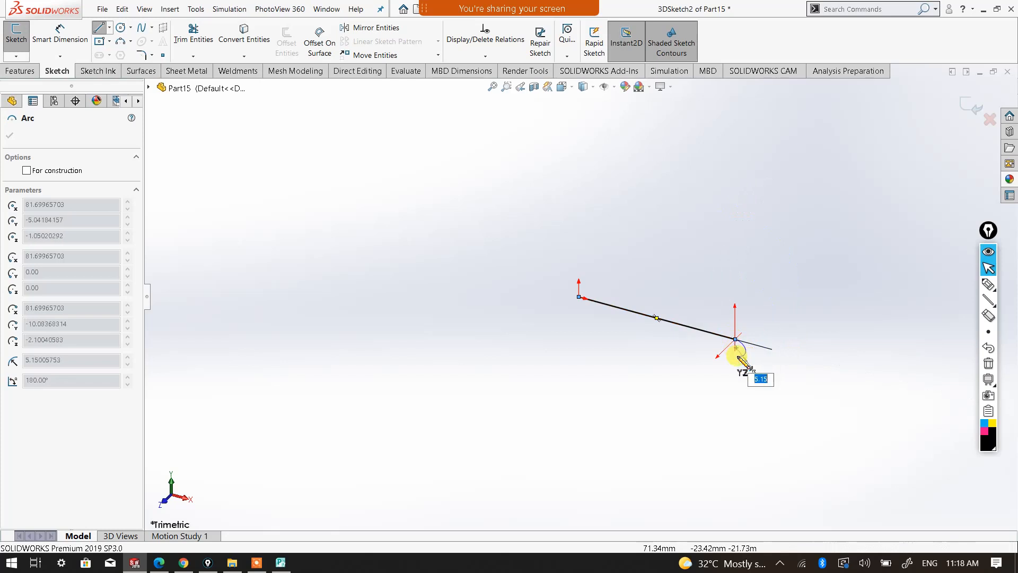
{"action": "key", "text": "Escape"}
Add five connected lines from the free end of the first line, two in the YZ plane and three in the ZX plane.
{"action": "left_click", "coordinate": [101, 35]}
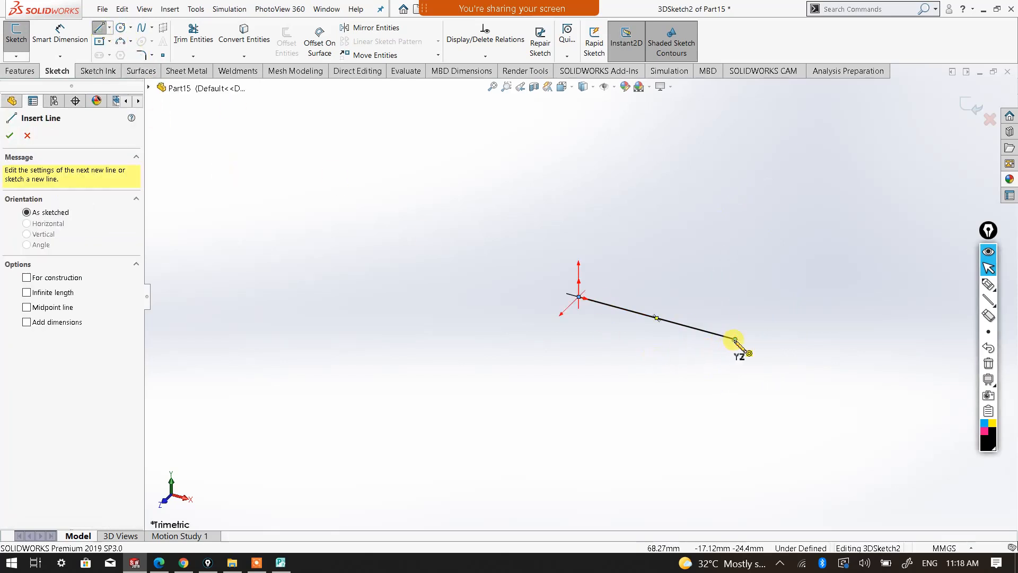
{"action": "left_click", "coordinate": [735, 340]}
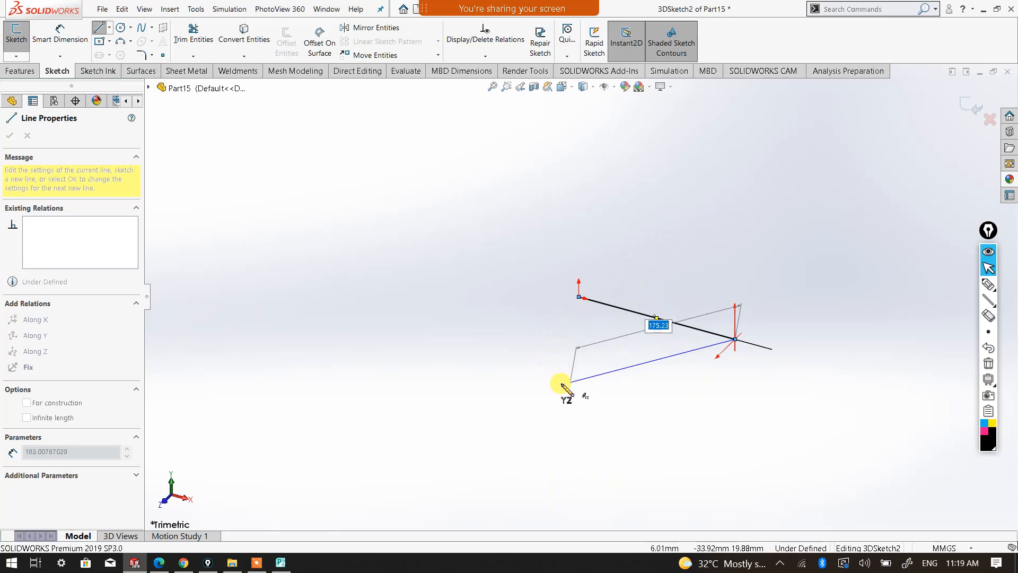
{"action": "left_click", "coordinate": [560, 382]}
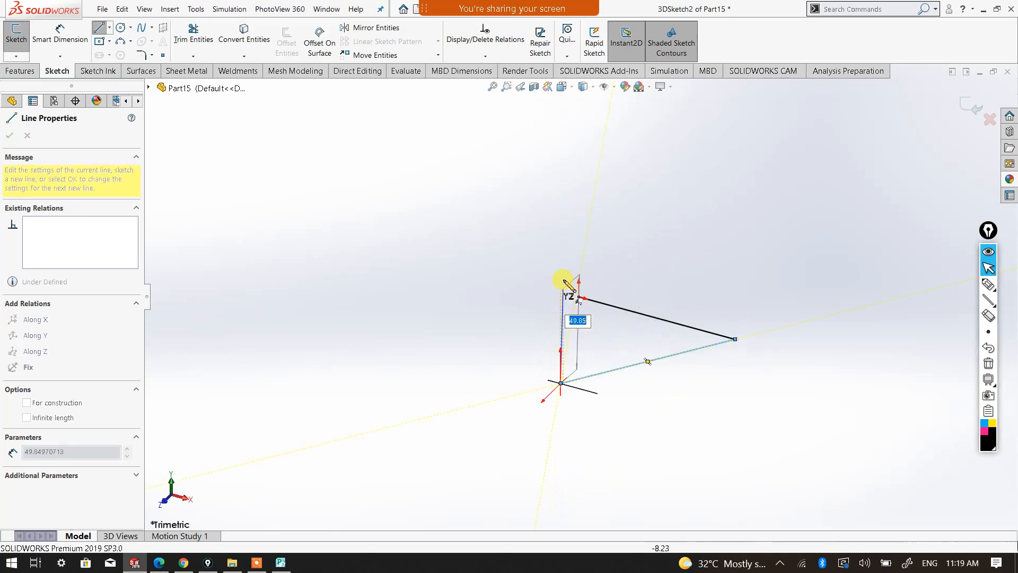
{"action": "left_click", "coordinate": [688, 207]}
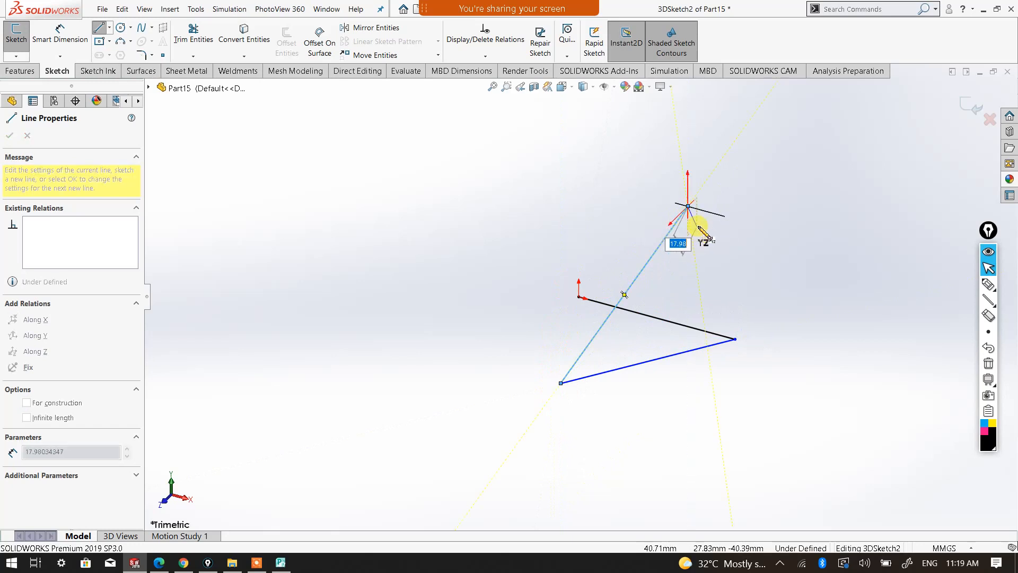
{"action": "key", "text": "Tab"}
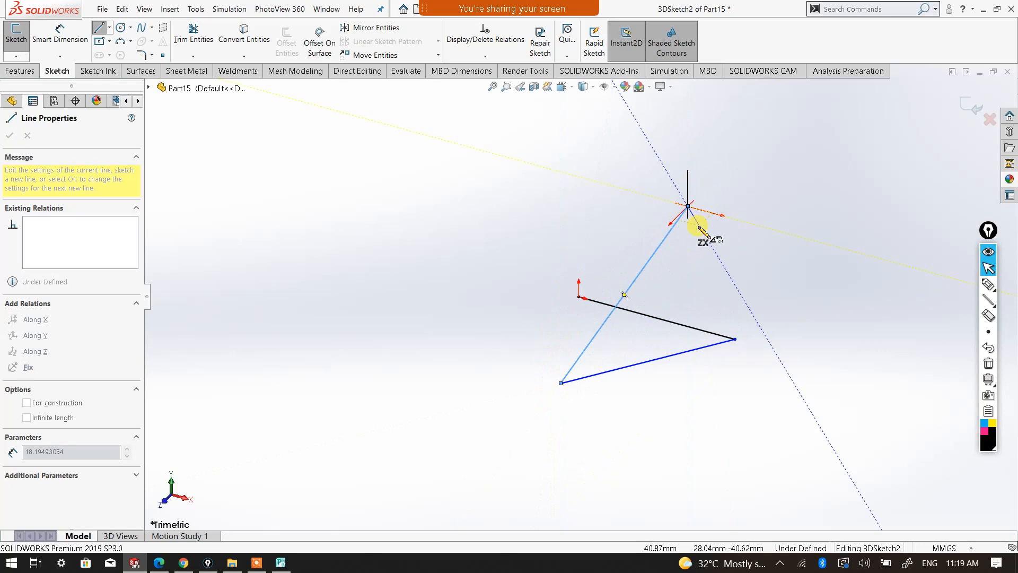
{"action": "left_click", "coordinate": [790, 232]}
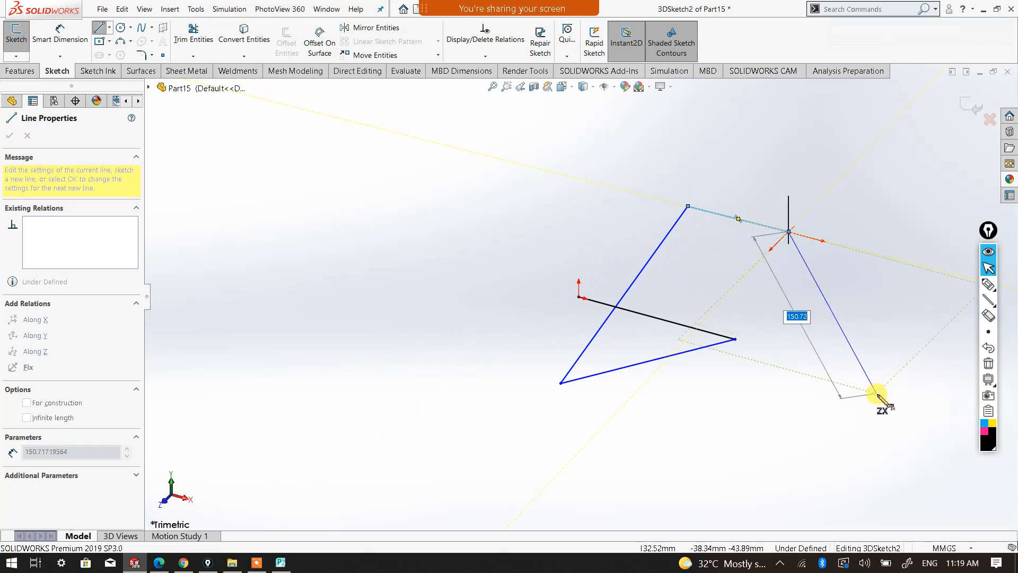
{"action": "left_click", "coordinate": [878, 394]}
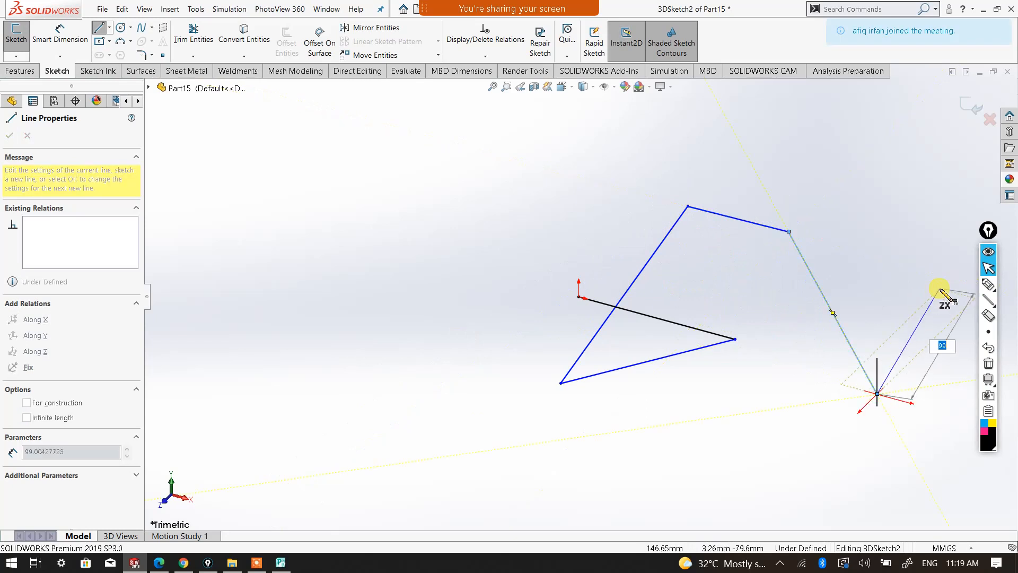
{"action": "right_click", "coordinate": [940, 289]}
{"action": "left_click", "coordinate": [948, 296]}
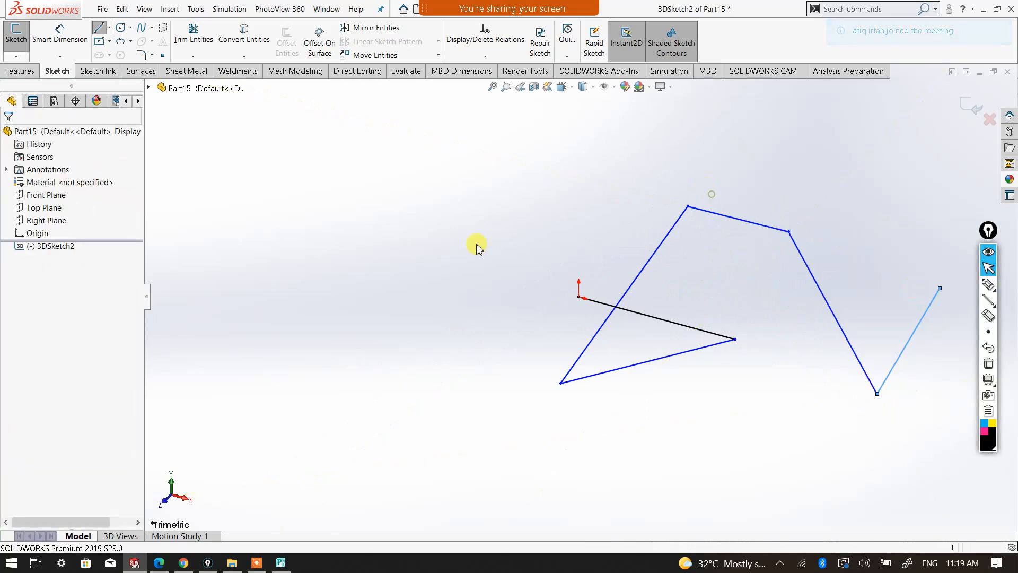
Delete all the lines in the 3D sketch.
{"action": "mouse_move", "coordinate": [558, 416]}
{"action": "middle_mouse_down"}
{"action": "mouse_move", "coordinate": [598, 387]}
{"action": "mouse_move", "coordinate": [677, 373]}
{"action": "mouse_move", "coordinate": [744, 336]}
{"action": "mouse_move", "coordinate": [766, 270]}
{"action": "mouse_move", "coordinate": [638, 301]}
{"action": "mouse_move", "coordinate": [552, 341]}
{"action": "mouse_move", "coordinate": [536, 339]}
{"action": "mouse_move", "coordinate": [537, 318]}
{"action": "mouse_move", "coordinate": [571, 296]}
{"action": "mouse_move", "coordinate": [694, 315]}
{"action": "mouse_move", "coordinate": [734, 335]}
{"action": "mouse_move", "coordinate": [746, 364]}
{"action": "mouse_move", "coordinate": [727, 397]}
{"action": "mouse_move", "coordinate": [673, 391]}
{"action": "middle_mouse_up"}
{"action": "left_click_drag", "start_coordinate": [826, 462], "coordinate": [469, 246]}
{"action": "key", "text": "Delete"}
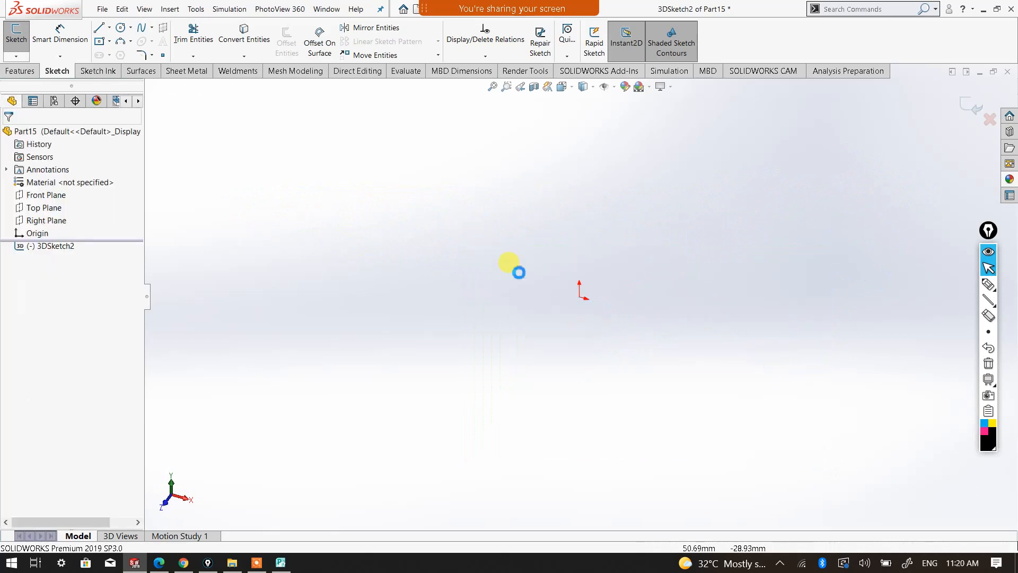
Sketch three connected lines from the origin: about 133 mm along X, one slanting upward in the XY plane, and about 63 mm along Z.
{"action": "left_click", "coordinate": [99, 28]}
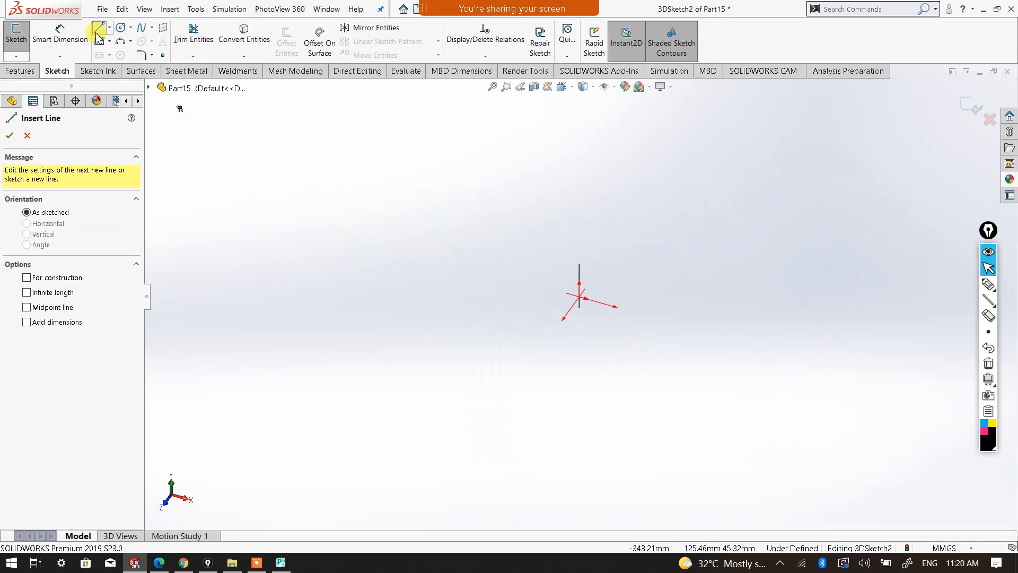
{"action": "left_click", "coordinate": [580, 296]}
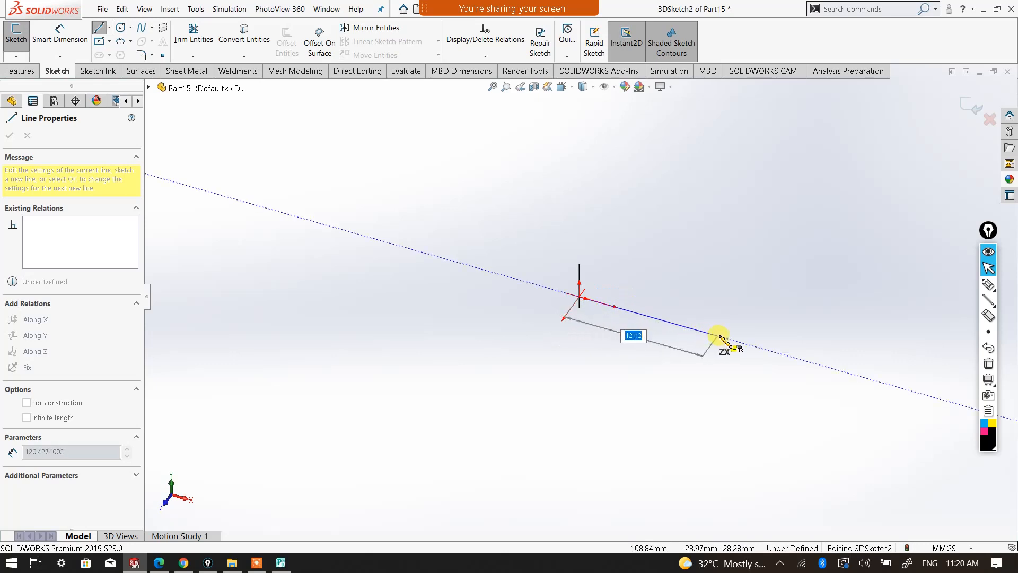
{"action": "left_click", "coordinate": [730, 340]}
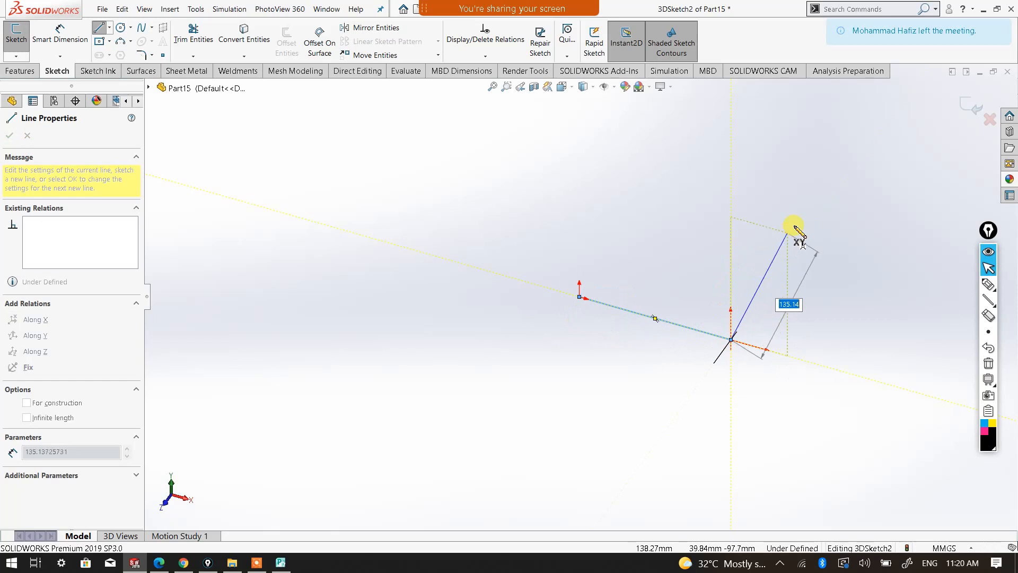
{"action": "left_click", "coordinate": [807, 208]}
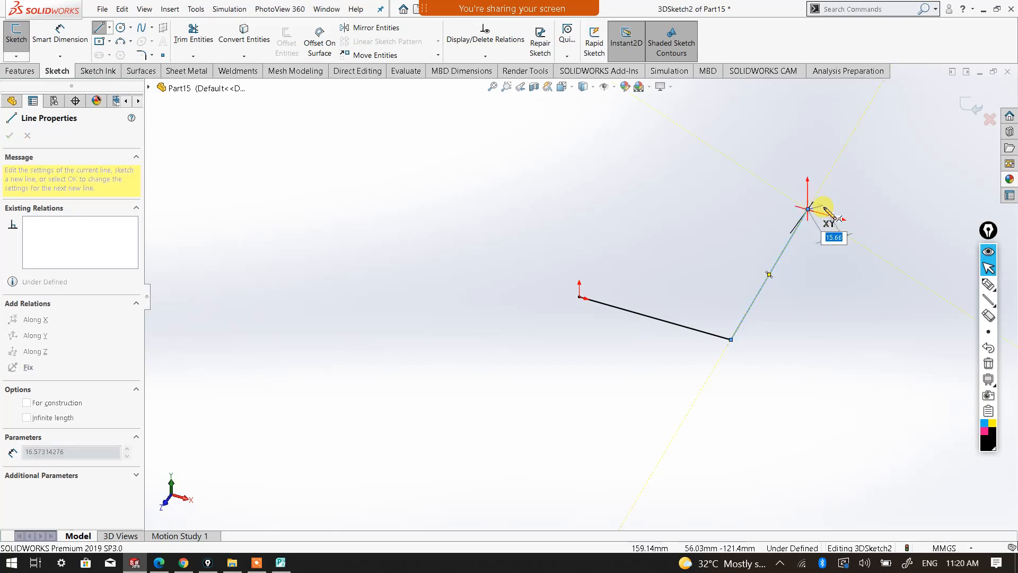
{"action": "key", "text": "Tab"}
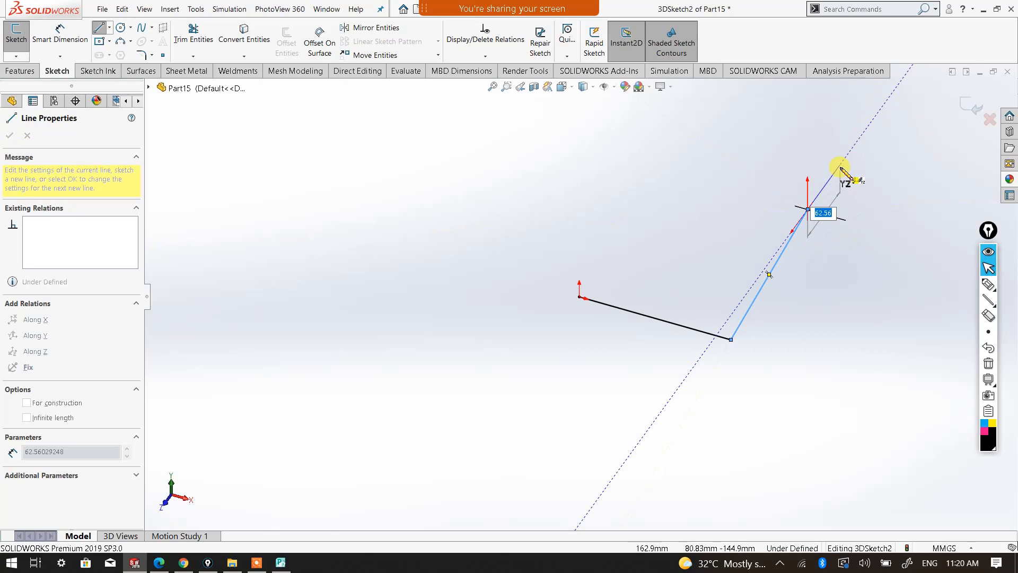
{"action": "left_click", "coordinate": [841, 166]}
{"action": "right_click", "coordinate": [841, 165]}
{"action": "left_click", "coordinate": [872, 175]}
Dimension the line running along X from the origin at 150 mm.
{"action": "mouse_move", "coordinate": [838, 334]}
{"action": "middle_mouse_down"}
{"action": "mouse_move", "coordinate": [750, 289]}
{"action": "mouse_move", "coordinate": [677, 334]}
{"action": "mouse_move", "coordinate": [671, 366]}
{"action": "mouse_move", "coordinate": [625, 398]}
{"action": "mouse_move", "coordinate": [570, 345]}
{"action": "mouse_move", "coordinate": [588, 231]}
{"action": "mouse_move", "coordinate": [652, 229]}
{"action": "mouse_move", "coordinate": [814, 317]}
{"action": "mouse_move", "coordinate": [810, 366]}
{"action": "middle_mouse_up"}
{"action": "left_click", "coordinate": [78, 48]}
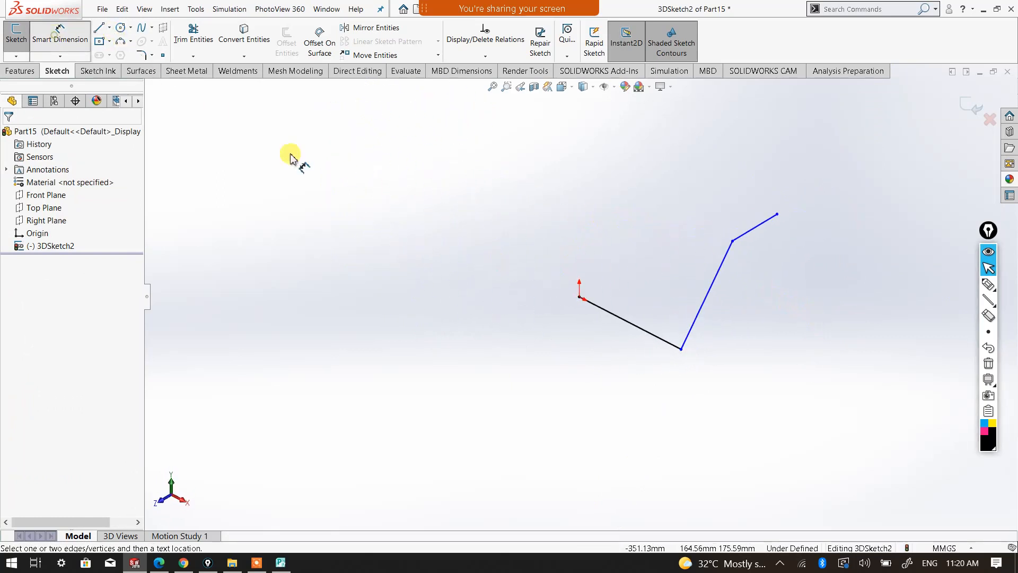
{"action": "left_click", "coordinate": [608, 376]}
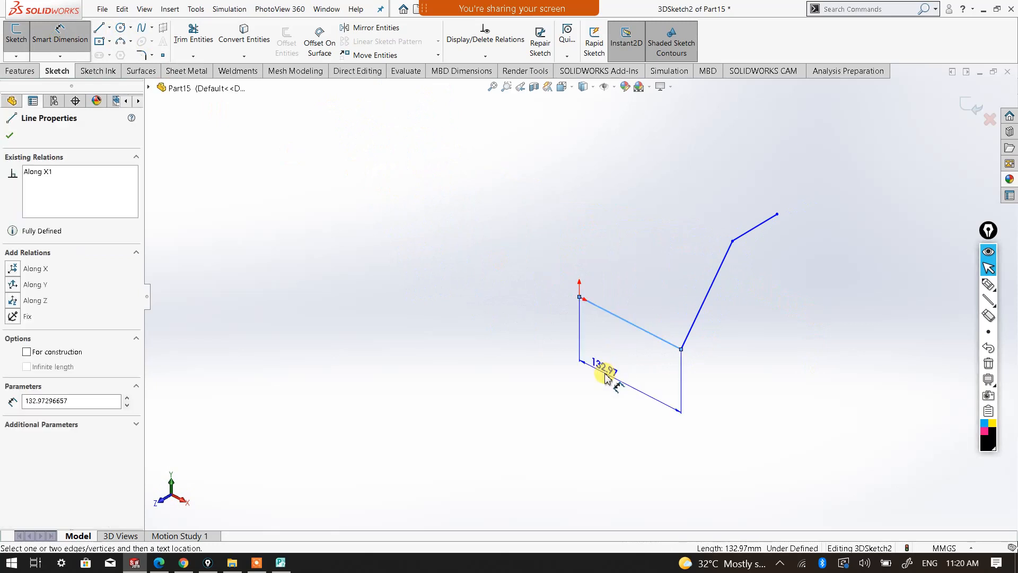
{"action": "left_click", "coordinate": [601, 374]}
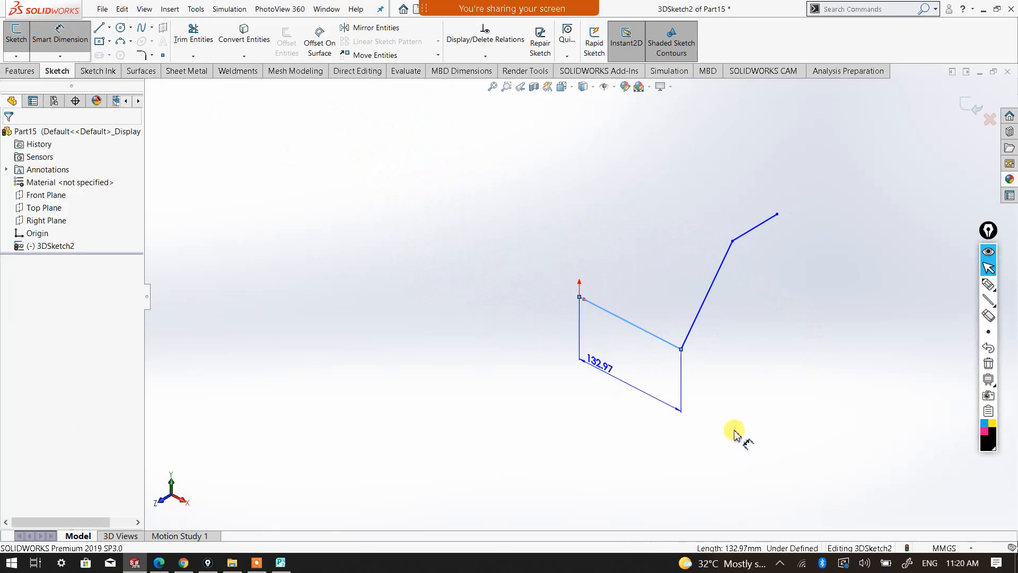
{"action": "type", "text": "150"}
{"action": "key", "text": "Return"}
{"action": "left_click", "coordinate": [449, 483]}
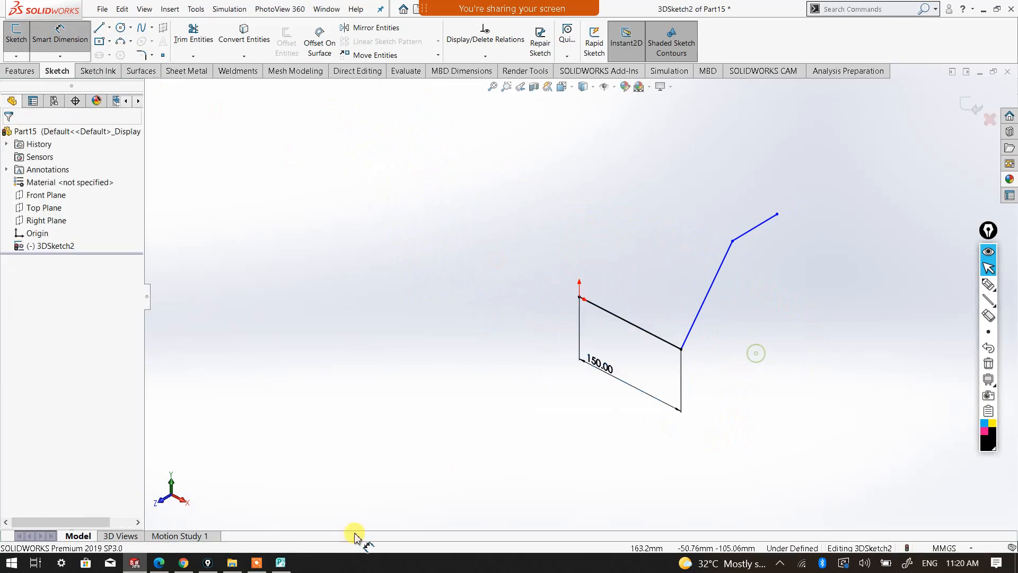
{"action": "left_click", "coordinate": [258, 563]}
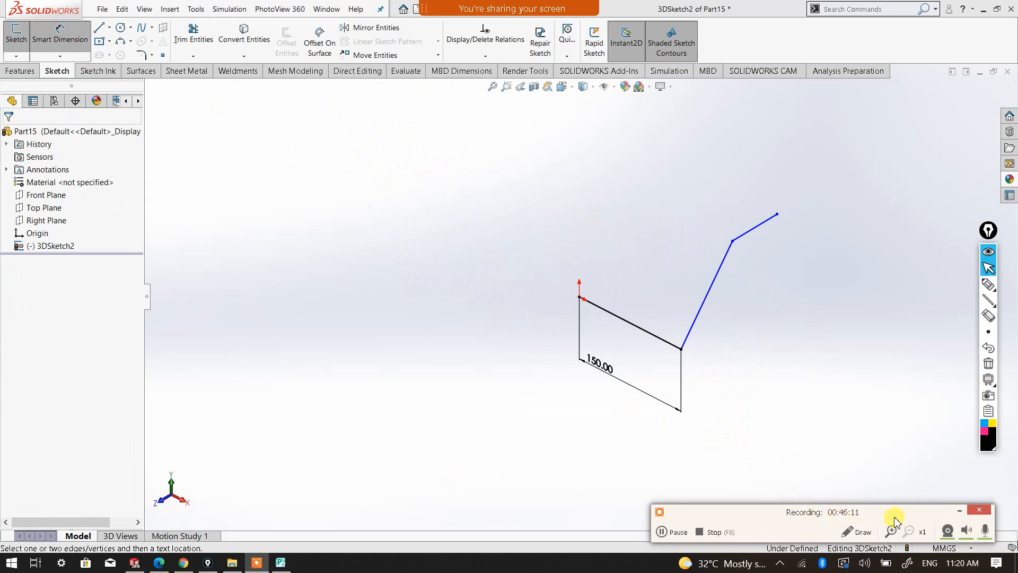
{"action": "left_click", "coordinate": [954, 511]}
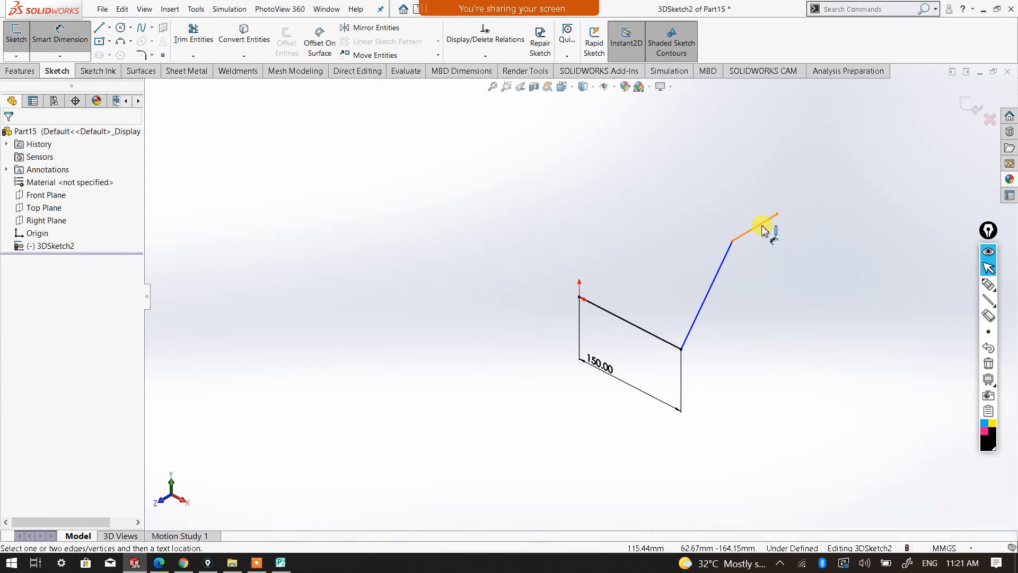
Dimension the end line that runs along Z at 70 mm.
{"action": "left_click", "coordinate": [773, 259]}
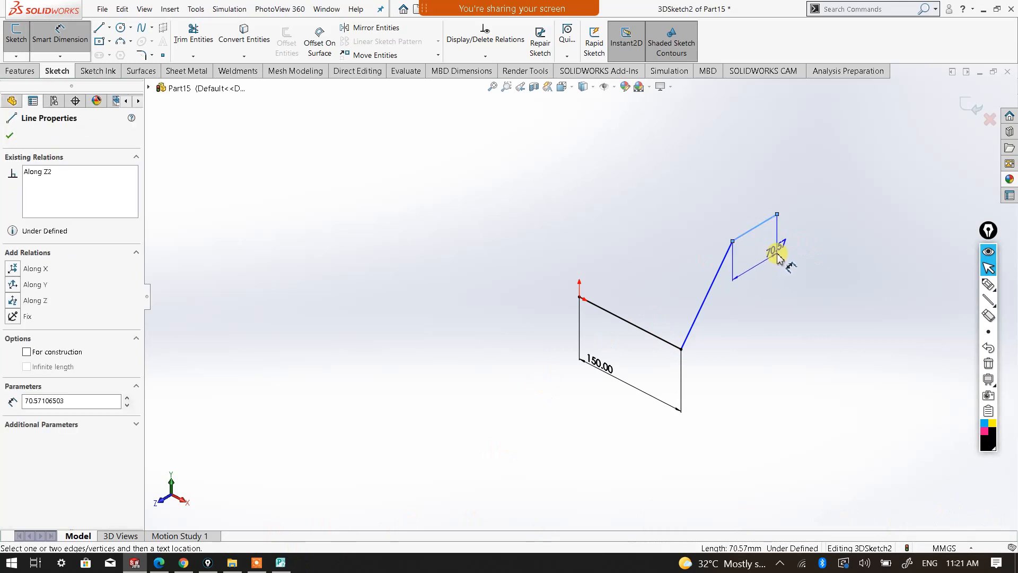
{"action": "left_click", "coordinate": [757, 265]}
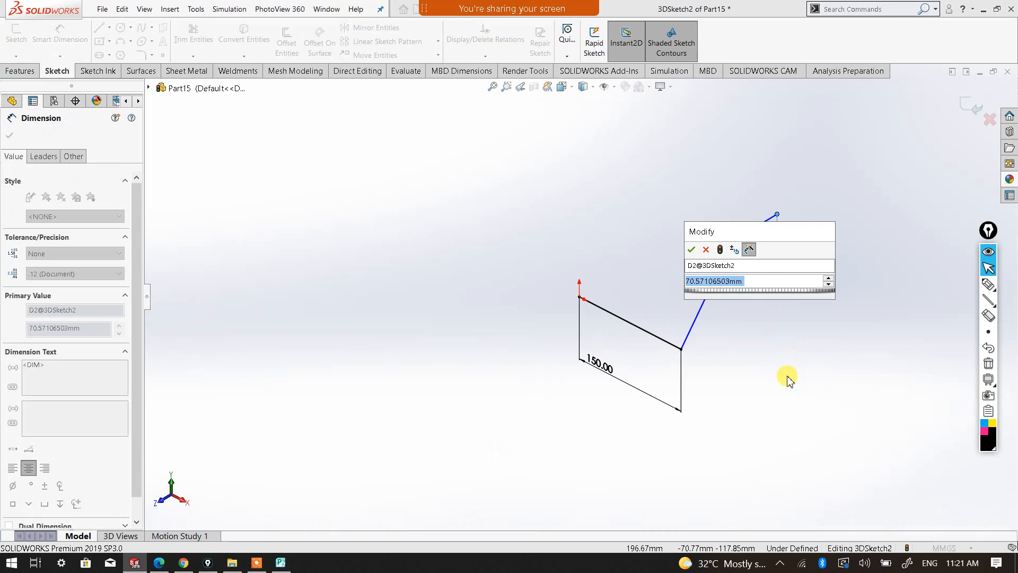
{"action": "type", "text": "50"}
{"action": "left_click", "coordinate": [691, 250]}
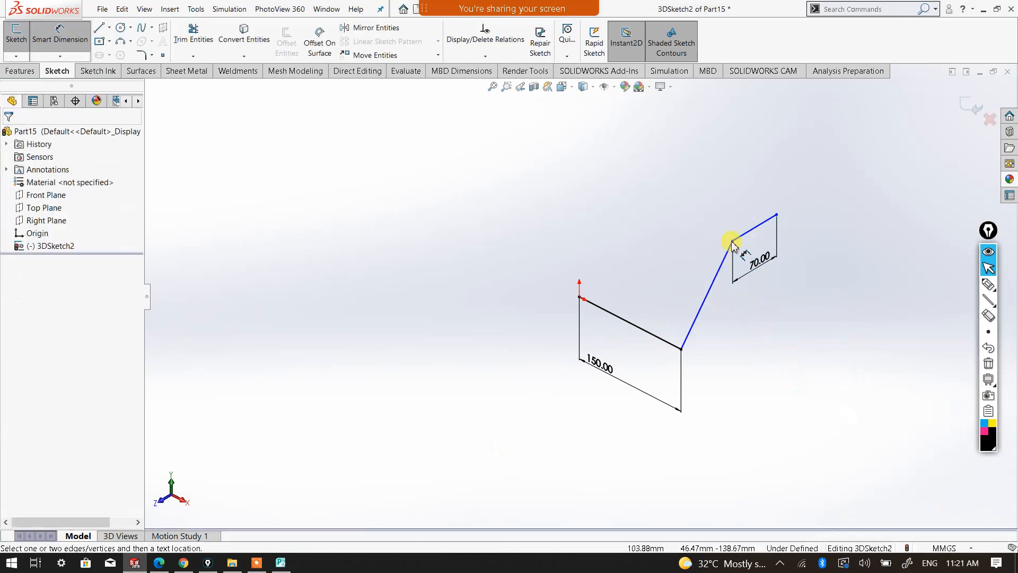
Dimension the slanting middle line between its two endpoints at 200 mm and leave the dimension tool.
{"action": "left_click", "coordinate": [732, 243]}
{"action": "left_click", "coordinate": [681, 348]}
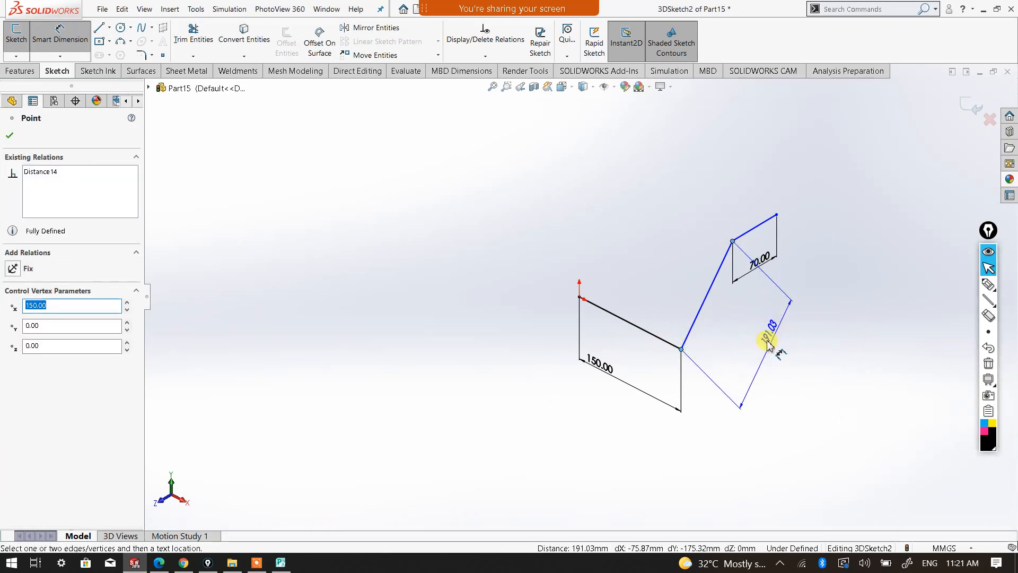
{"action": "left_click", "coordinate": [766, 354]}
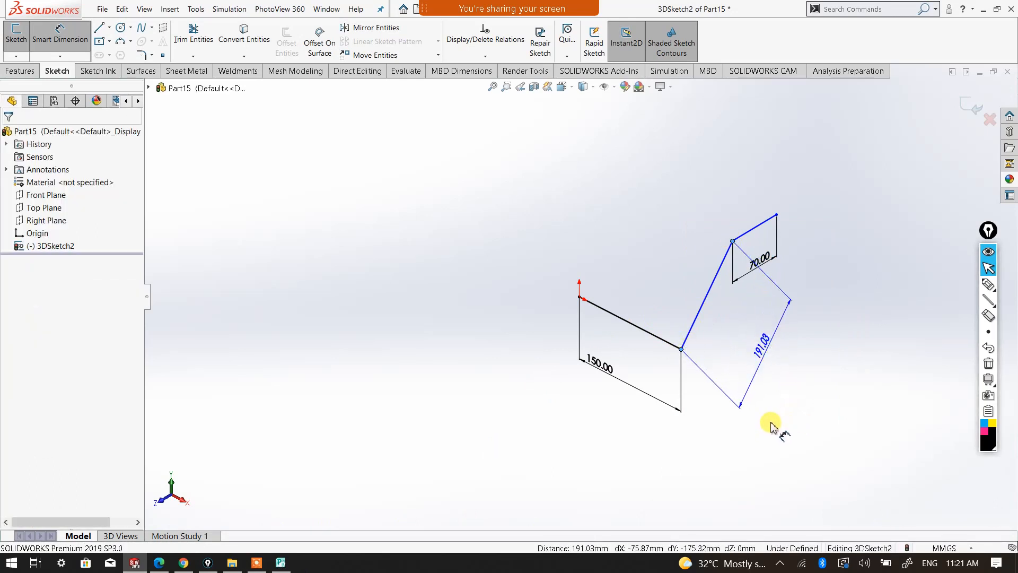
{"action": "type", "text": "20"}
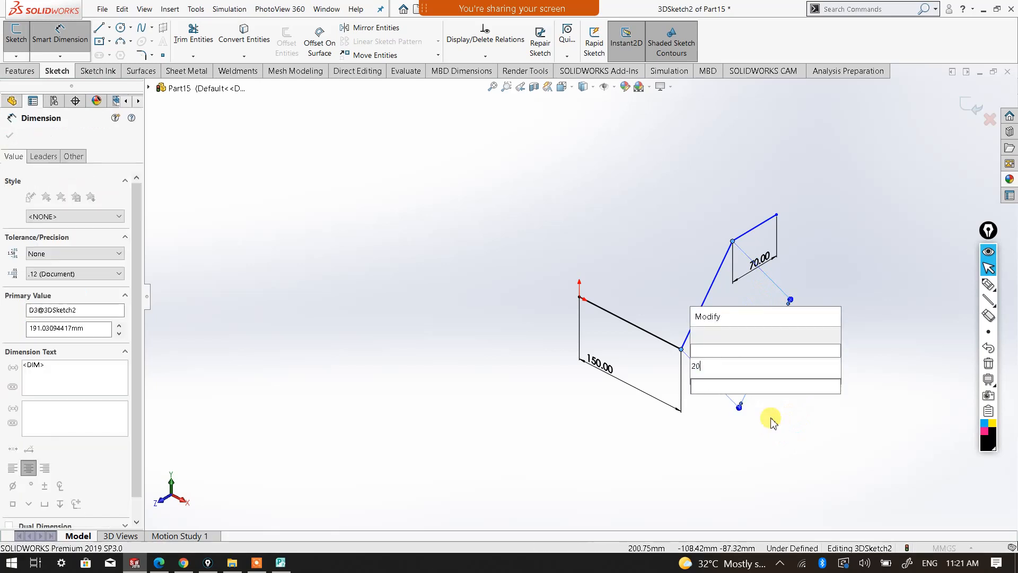
{"action": "type", "text": "0"}
{"action": "key", "text": "Return"}
{"action": "left_click", "coordinate": [822, 383]}
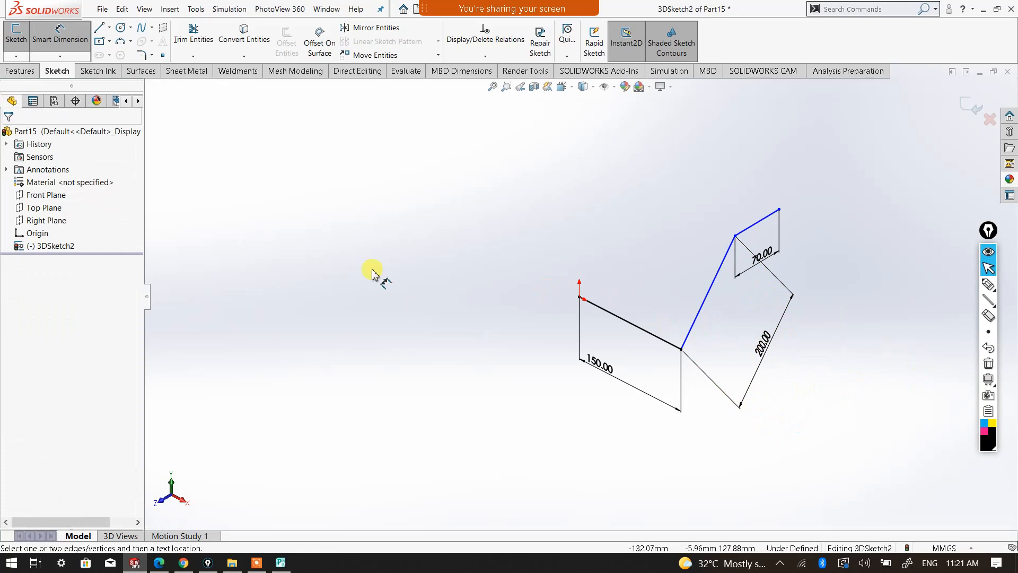
{"action": "right_click", "coordinate": [359, 235]}
{"action": "left_click", "coordinate": [387, 270]}
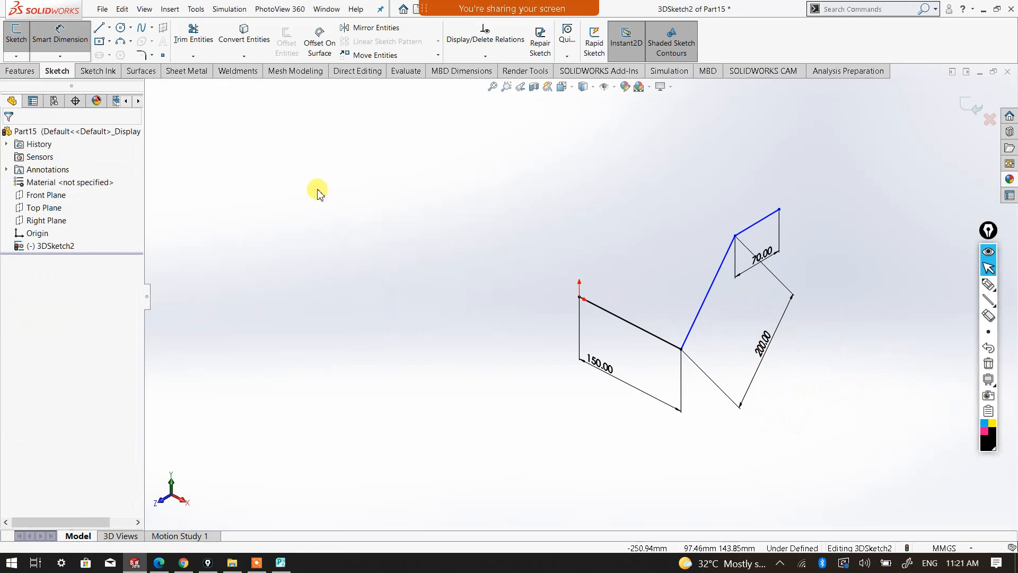
Round both corners of the three-line path with 40 mm sketch fillets and close the 3D sketch.
{"action": "left_click", "coordinate": [141, 55]}
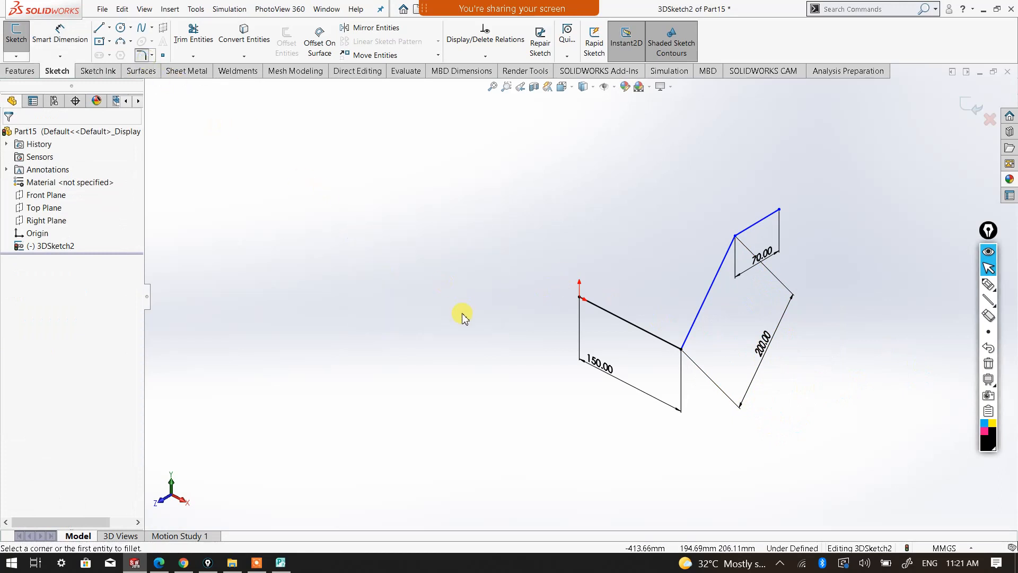
{"action": "left_click", "coordinate": [658, 338]}
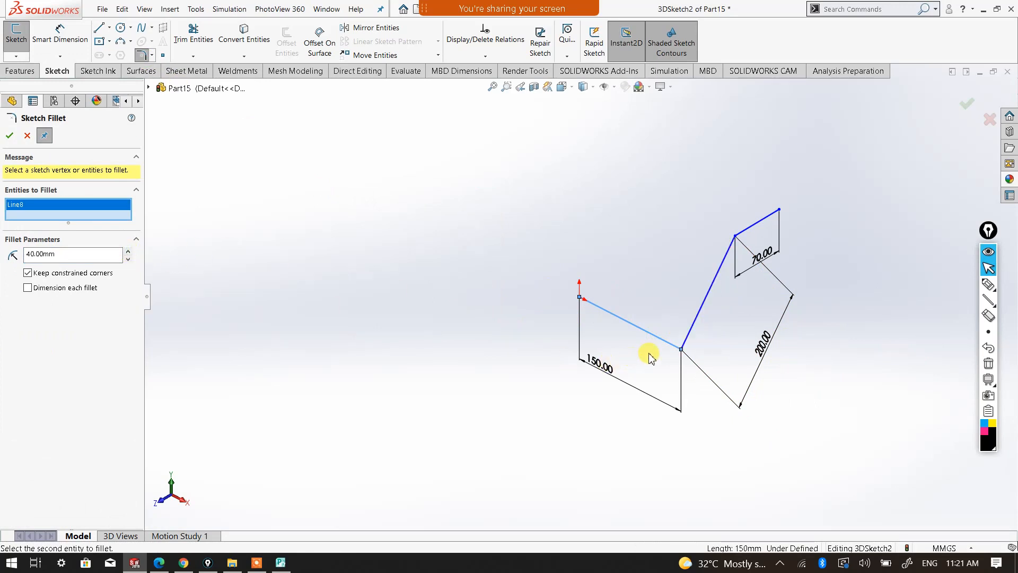
{"action": "left_click", "coordinate": [691, 338]}
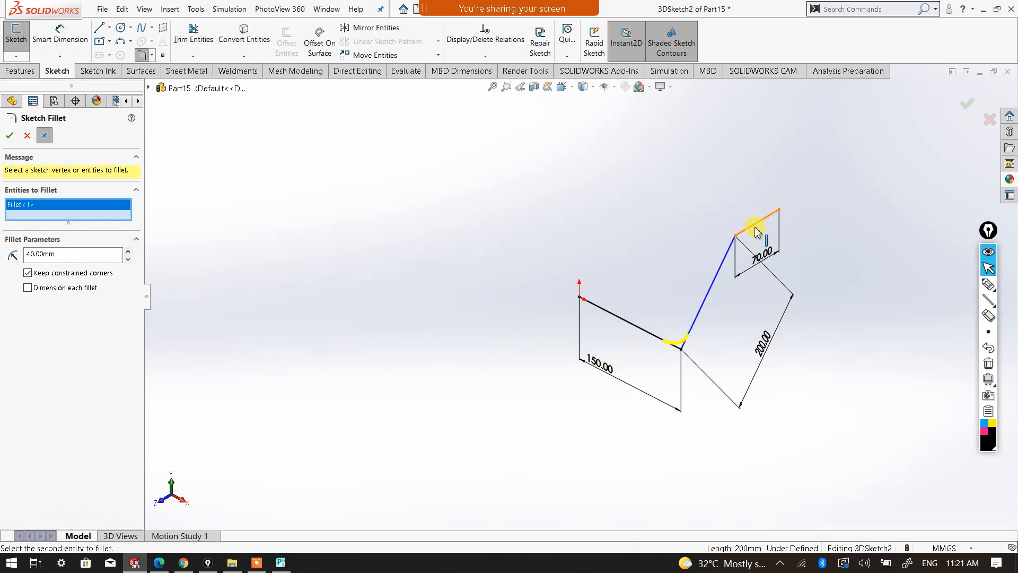
{"action": "left_click", "coordinate": [756, 232]}
{"action": "left_click", "coordinate": [727, 253]}
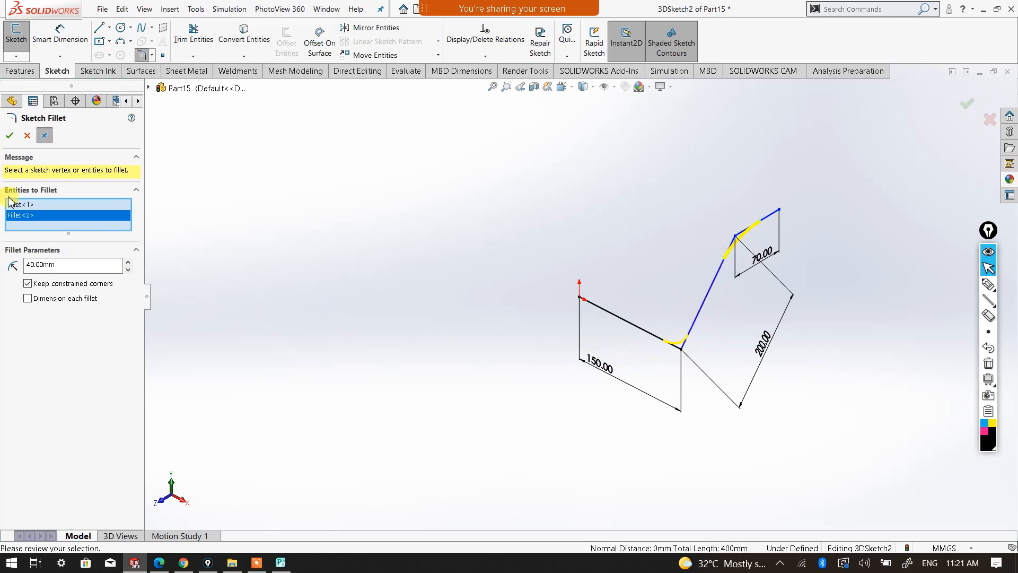
{"action": "left_click", "coordinate": [9, 137]}
{"action": "middle_click_drag", "start_coordinate": [493, 312], "coordinate": [569, 303]}
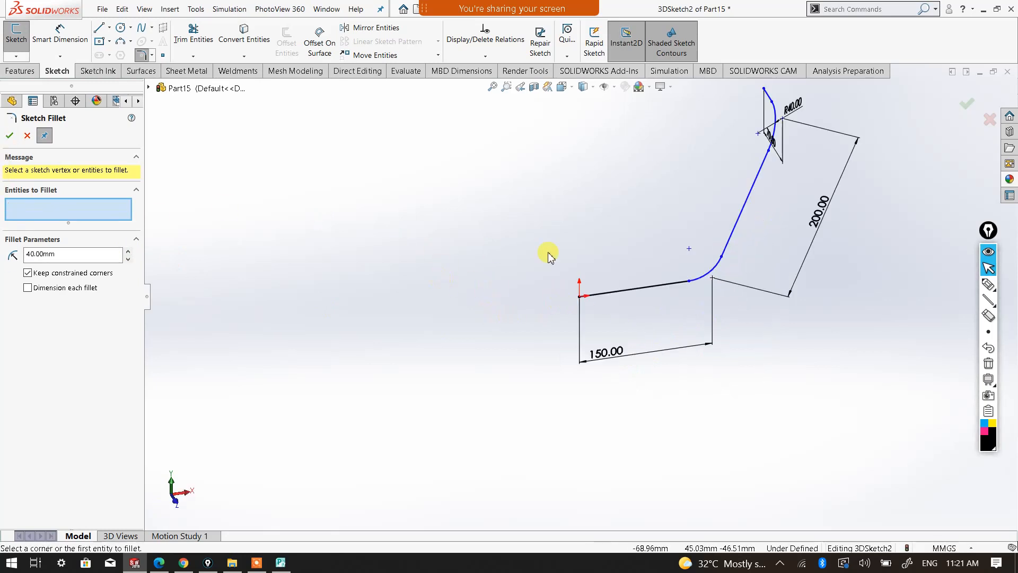
{"action": "middle_click_drag", "start_coordinate": [484, 269], "coordinate": [466, 268]}
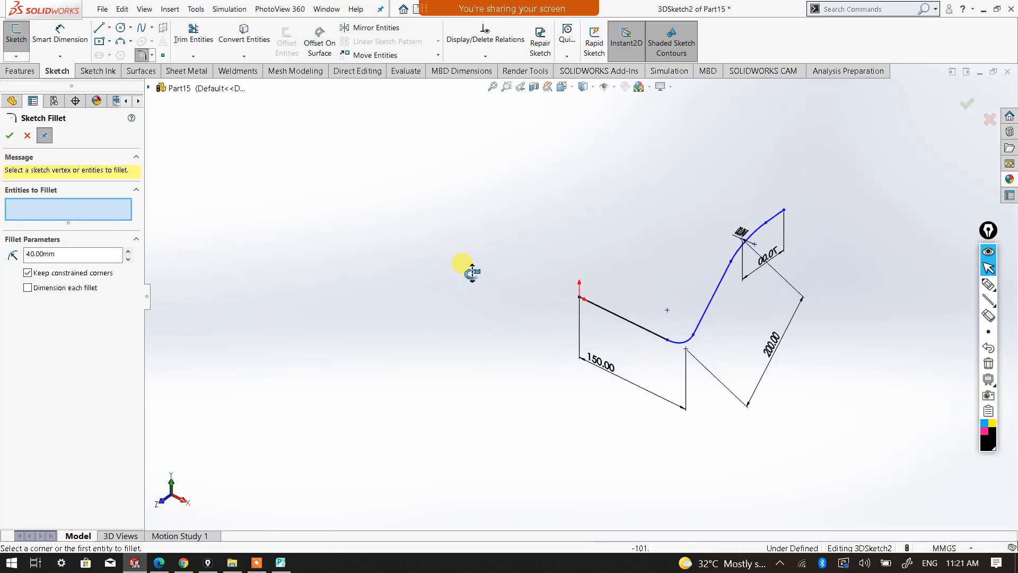
{"action": "left_click", "coordinate": [12, 137]}
{"action": "left_click", "coordinate": [966, 110]}
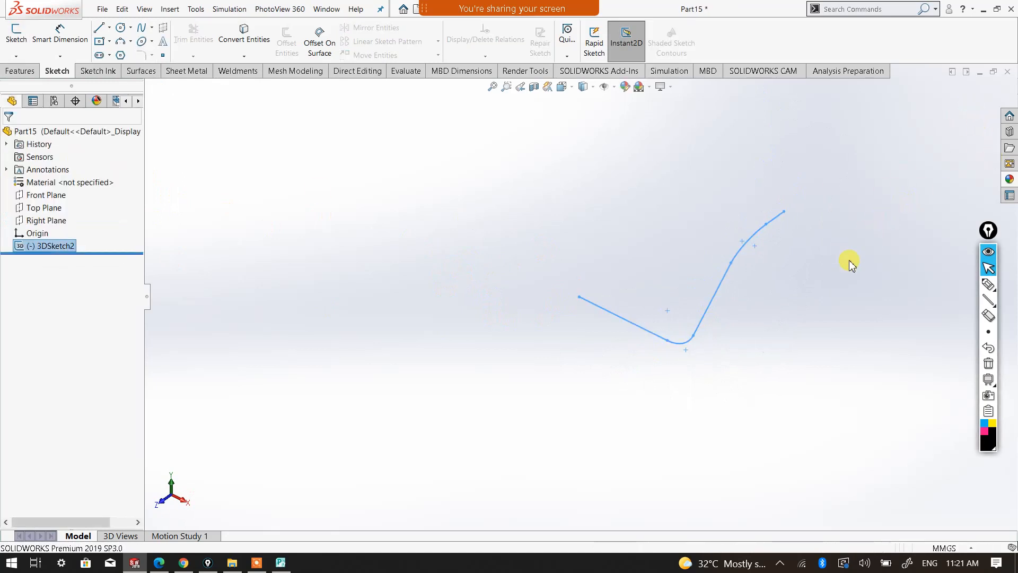
Start a new sketch on the Right Plane, viewed normal to the plane.
{"action": "left_click", "coordinate": [58, 220]}
{"action": "middle_click_drag", "start_coordinate": [432, 318], "coordinate": [462, 329]}
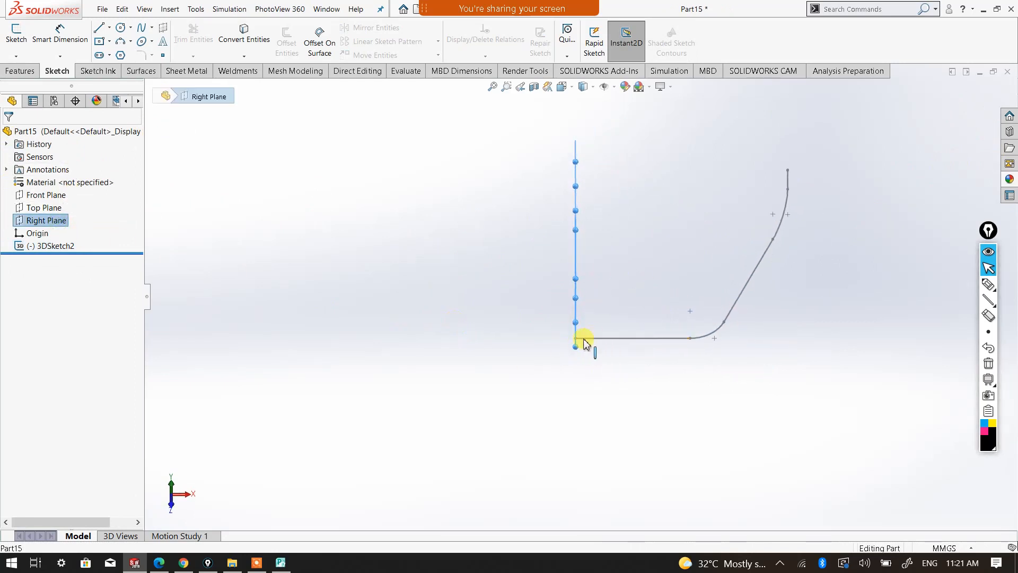
{"action": "middle_click_drag", "start_coordinate": [582, 359], "coordinate": [556, 363]}
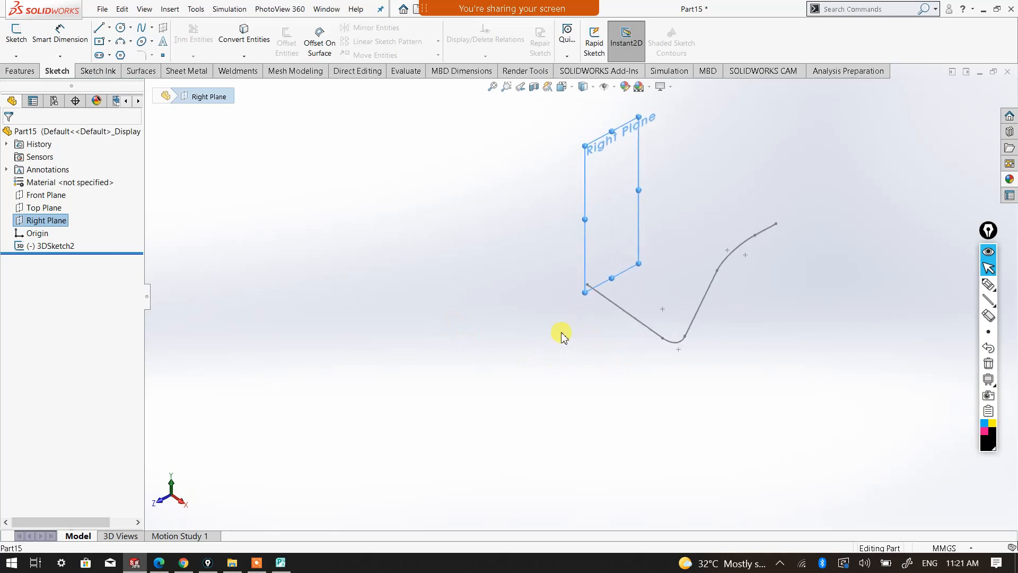
{"action": "left_click", "coordinate": [16, 33]}
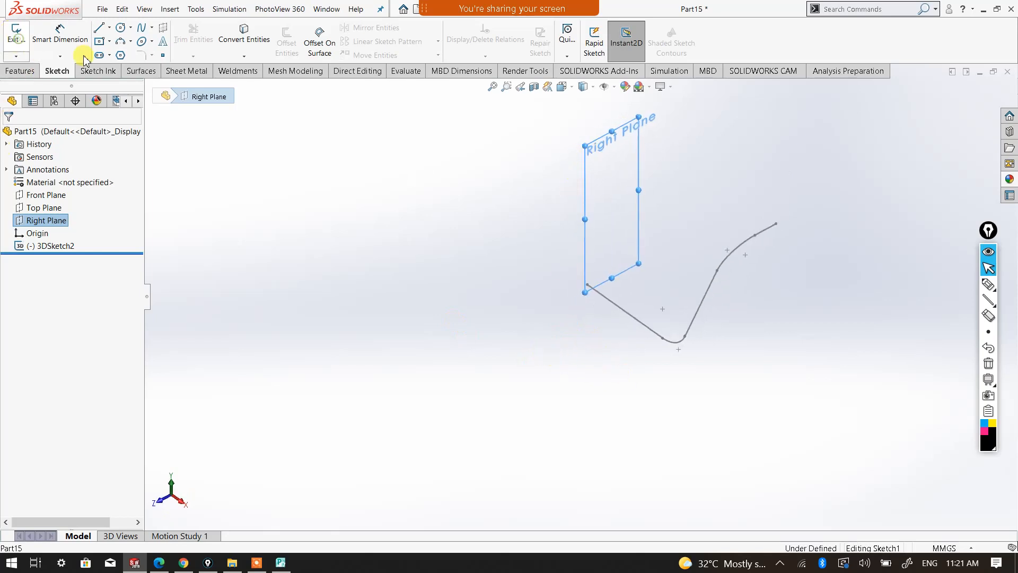
{"action": "left_click", "coordinate": [563, 87]}
{"action": "left_click", "coordinate": [617, 147]}
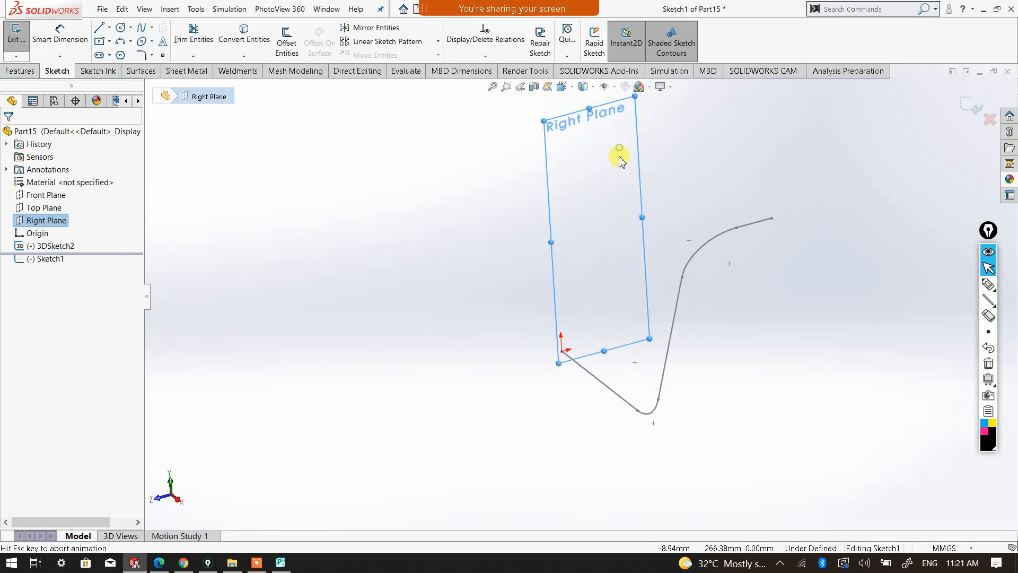
{"action": "left_click", "coordinate": [596, 480]}
{"action": "scroll", "coordinate": [595, 481], "scroll_direction": "up", "scroll_amount": 3}
{"action": "scroll", "coordinate": [573, 460], "scroll_direction": "down", "scroll_amount": 1}
Sketch a circle about 20 mm in diameter centred on the origin at the start of the path.
{"action": "left_click", "coordinate": [119, 28]}
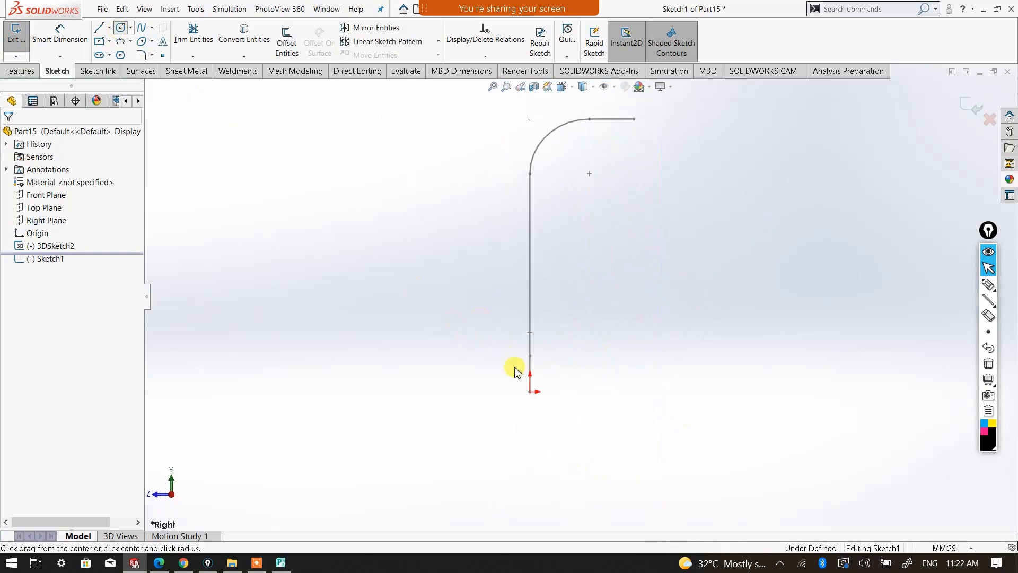
{"action": "left_click", "coordinate": [530, 392]}
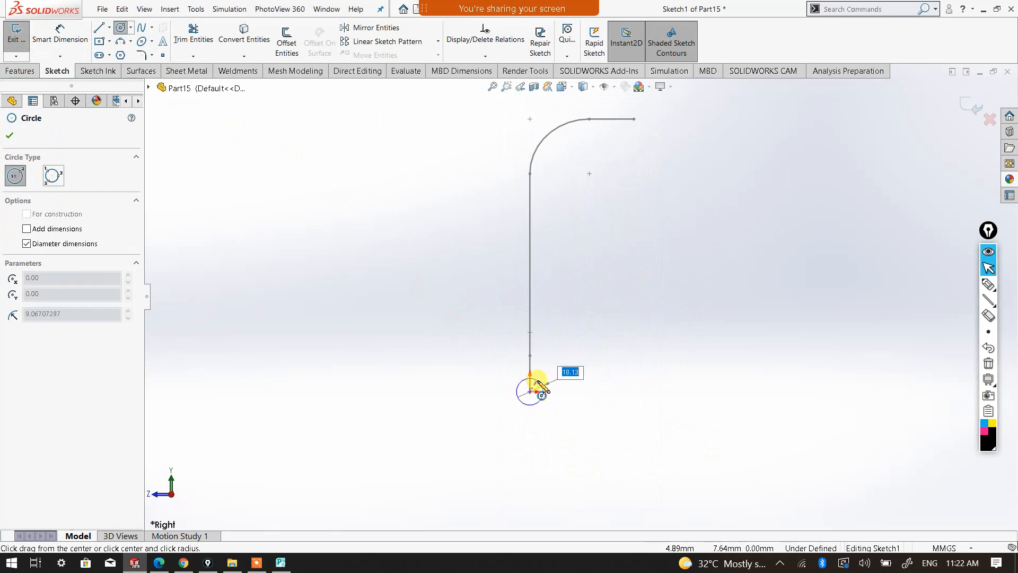
{"action": "left_click", "coordinate": [540, 381]}
{"action": "right_click", "coordinate": [578, 365]}
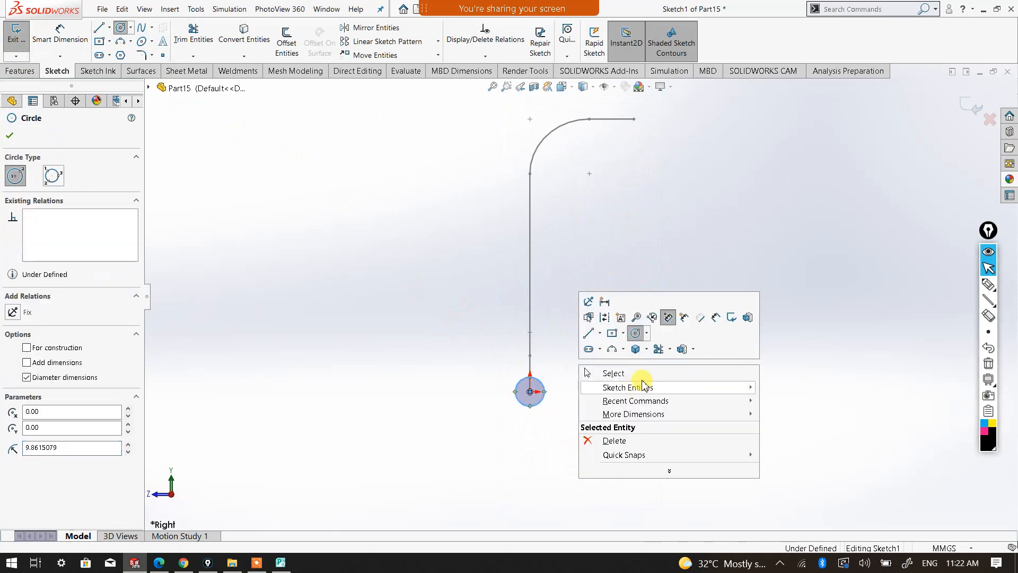
{"action": "left_click", "coordinate": [620, 374]}
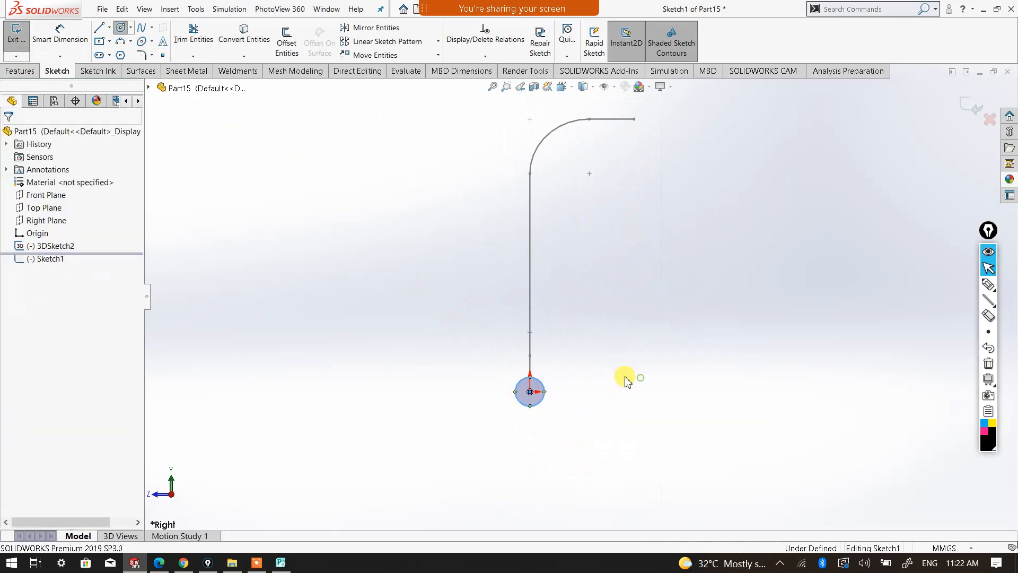
Set the diameter of the circle at the origin to 16 mm with a dimension.
{"action": "left_click", "coordinate": [21, 72]}
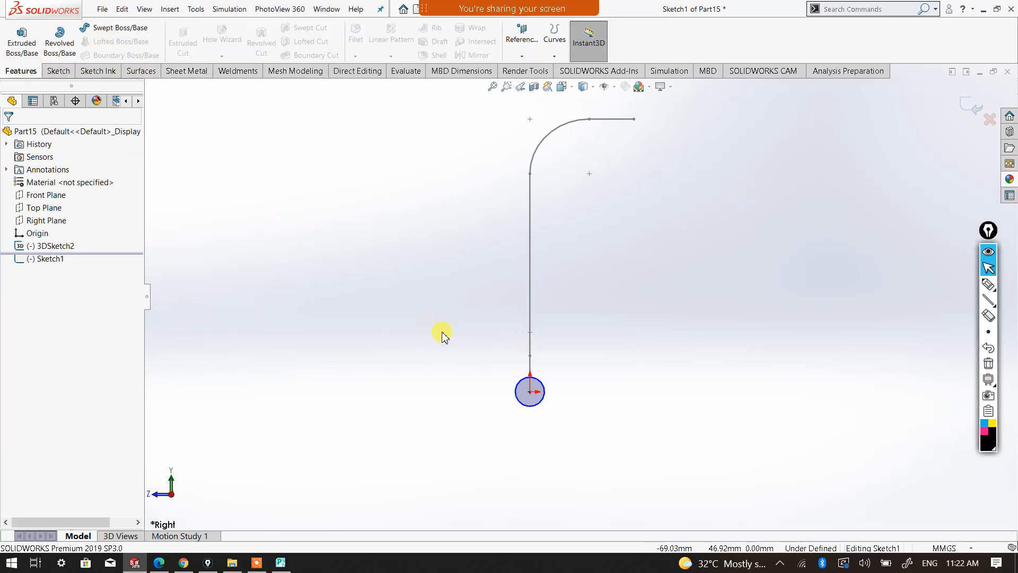
{"action": "middle_click_drag", "start_coordinate": [443, 334], "coordinate": [474, 366]}
{"action": "left_click", "coordinate": [59, 72]}
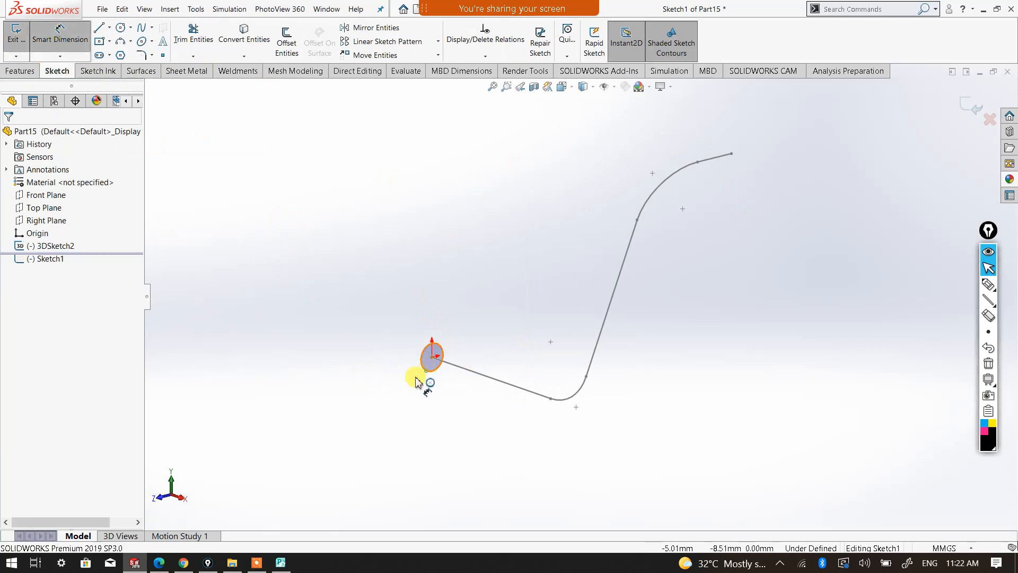
{"action": "left_click", "coordinate": [386, 419]}
{"action": "left_click", "coordinate": [390, 408]}
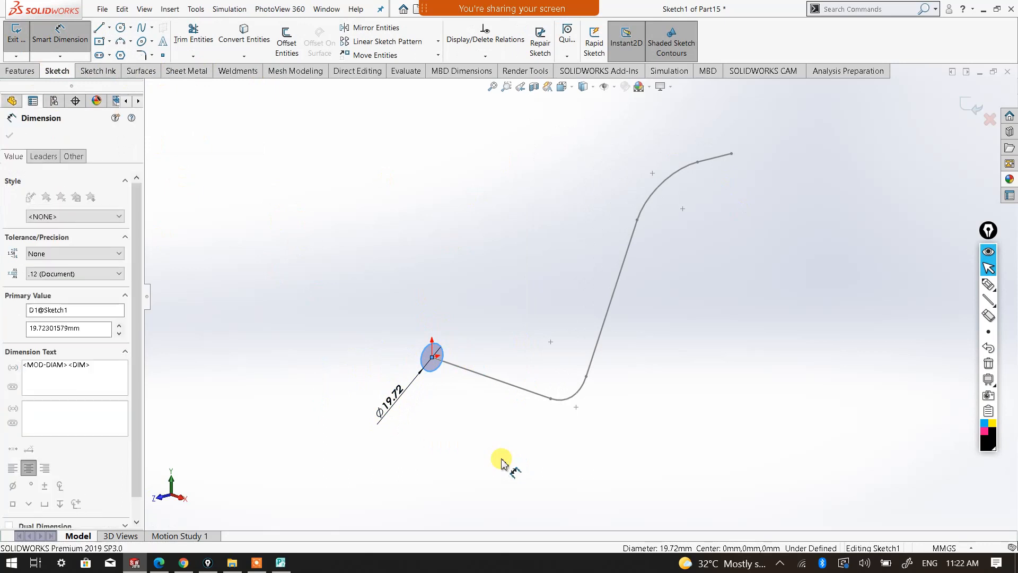
{"action": "type", "text": "16"}
{"action": "key", "text": "Return"}
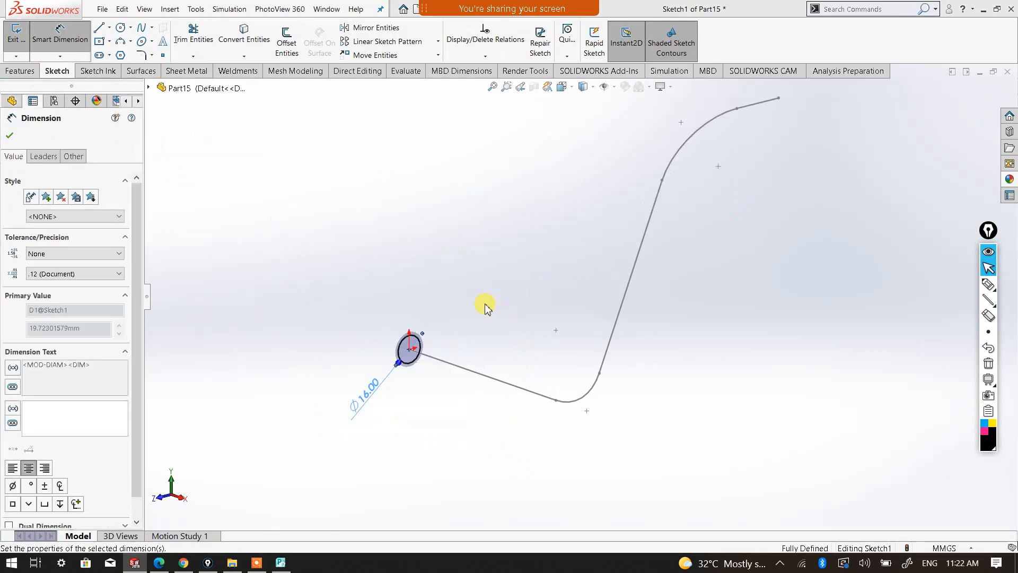
{"action": "right_click", "coordinate": [325, 245]}
{"action": "left_click", "coordinate": [342, 270]}
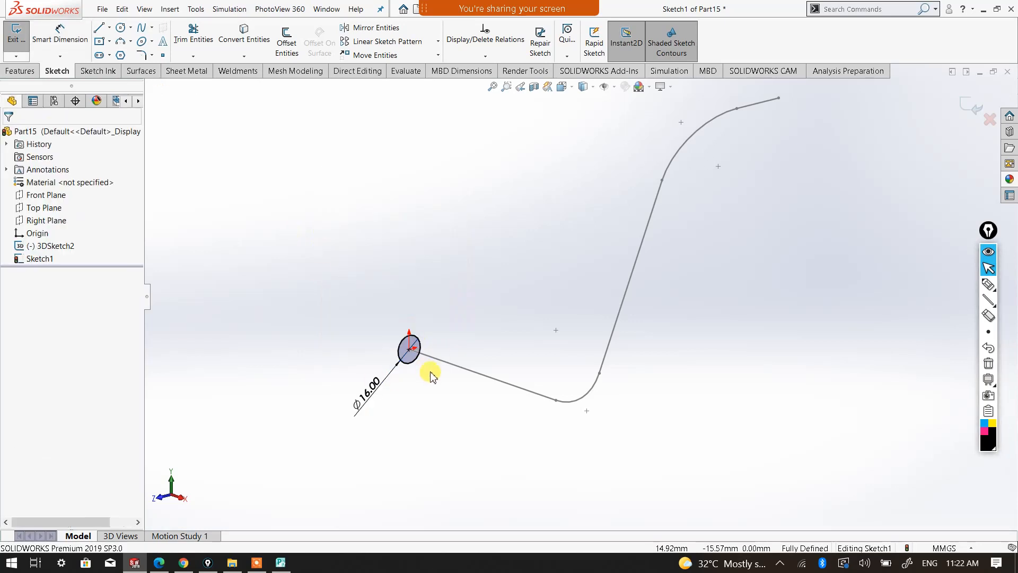
{"action": "scroll", "coordinate": [447, 381], "scroll_direction": "up", "scroll_amount": 1}
{"action": "middle_click_drag", "start_coordinate": [455, 382], "coordinate": [459, 396]}
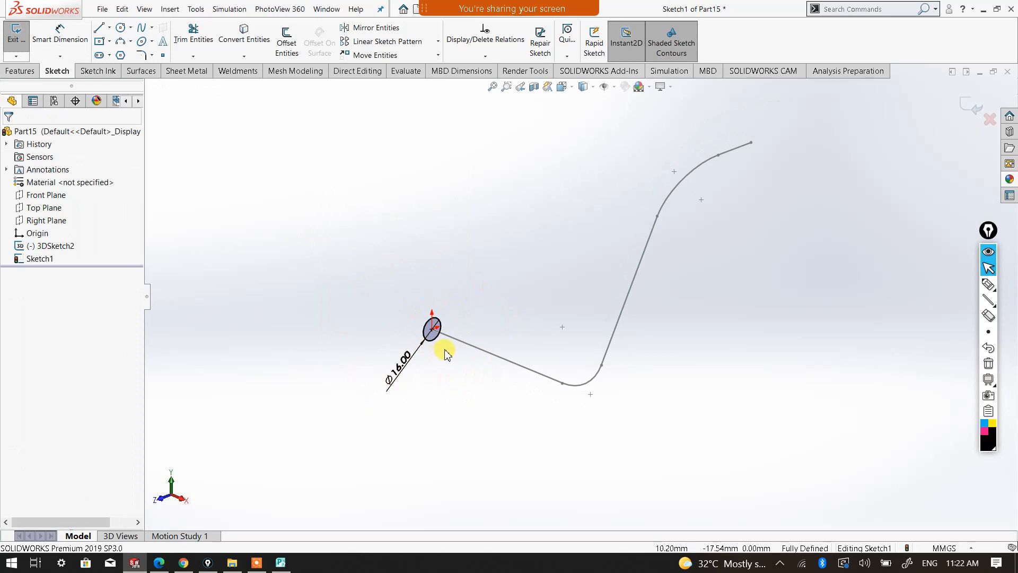
Close the circle sketch and sweep the 16 mm circle along the filleted 3D sketch path into a solid tube.
{"action": "left_click", "coordinate": [968, 112]}
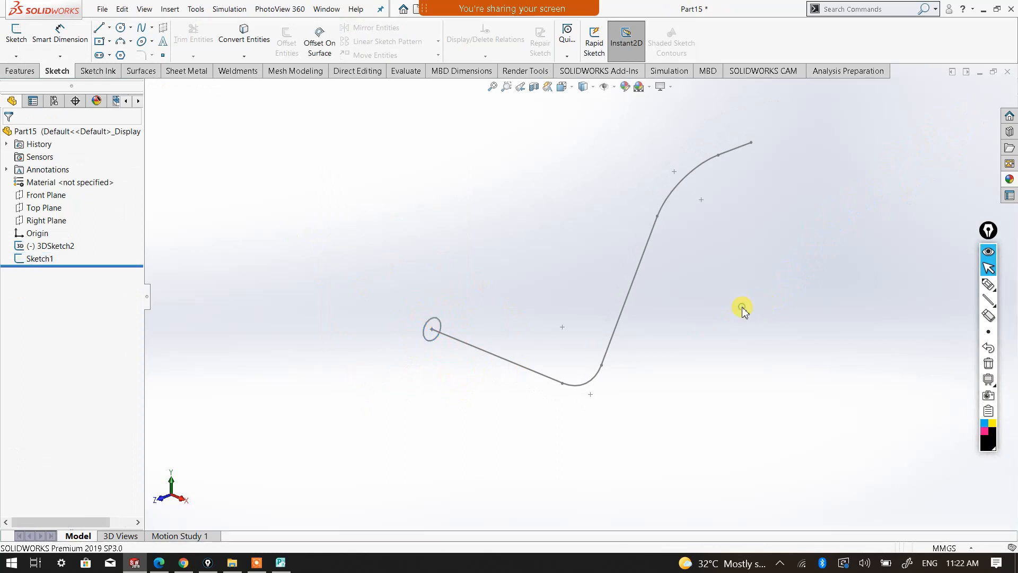
{"action": "scroll", "coordinate": [725, 222], "scroll_direction": "up", "scroll_amount": 1}
{"action": "scroll", "coordinate": [706, 224], "scroll_direction": "down", "scroll_amount": 1}
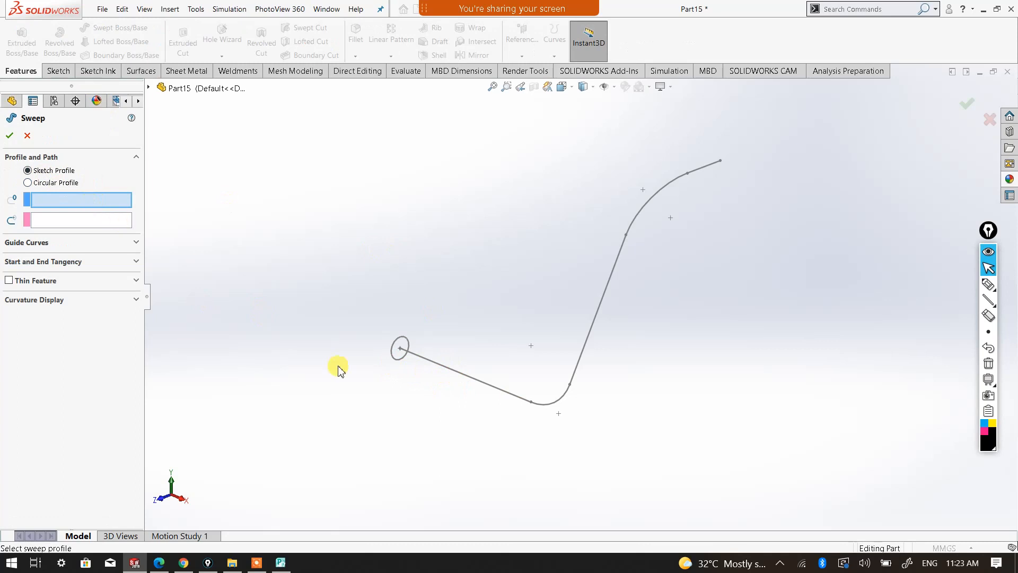
{"action": "left_click", "coordinate": [402, 362]}
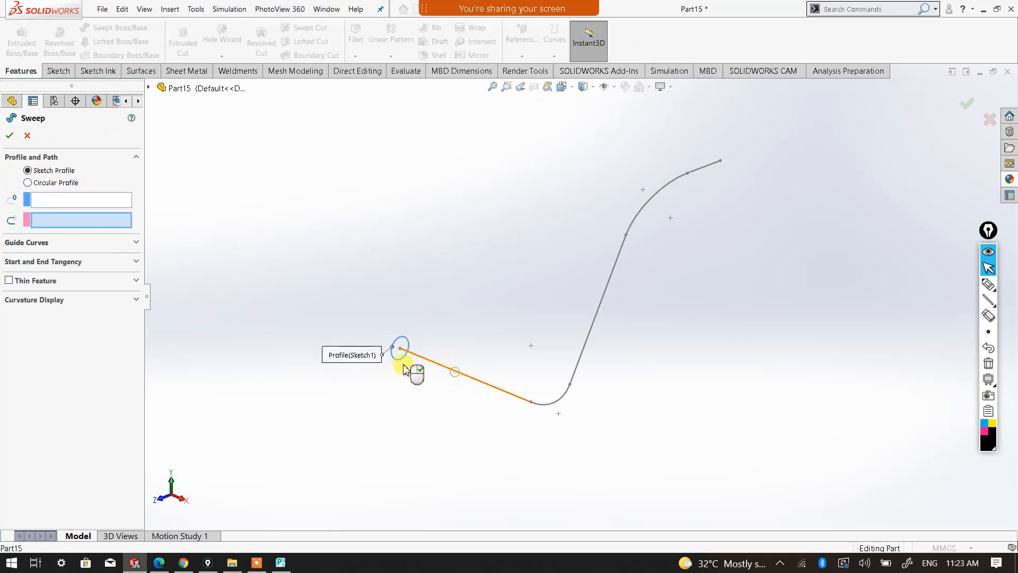
{"action": "left_click", "coordinate": [430, 362]}
{"action": "left_click", "coordinate": [12, 137]}
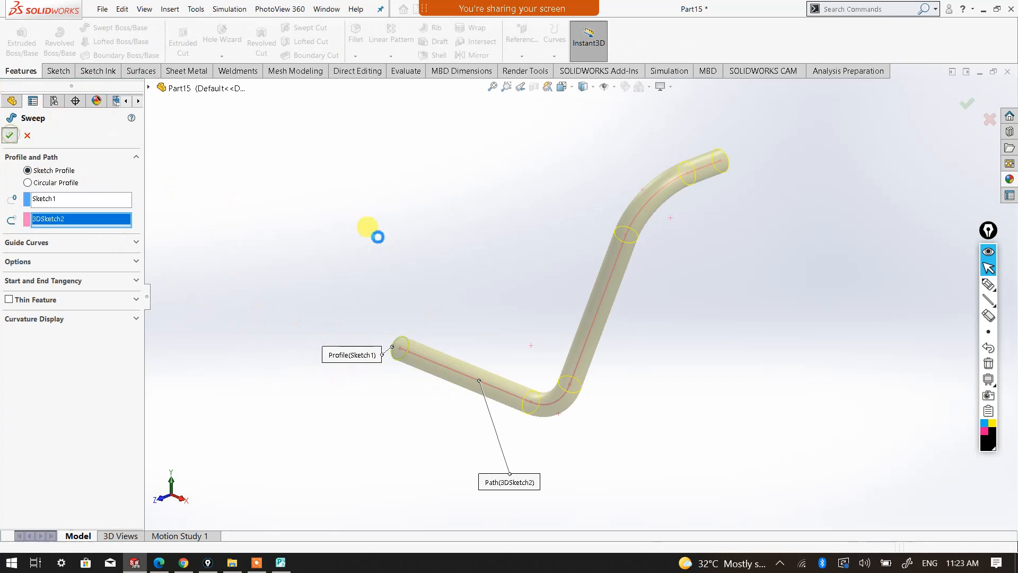
{"action": "middle_click_drag", "start_coordinate": [467, 287], "coordinate": [434, 272]}
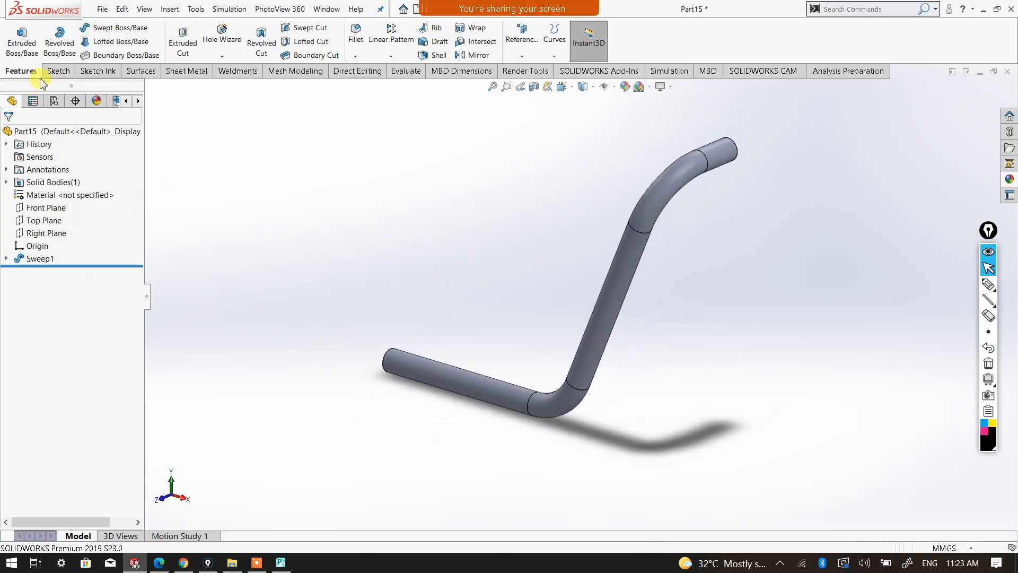
Apply a red colour appearance to the whole part.
{"action": "right_click", "coordinate": [46, 137]}
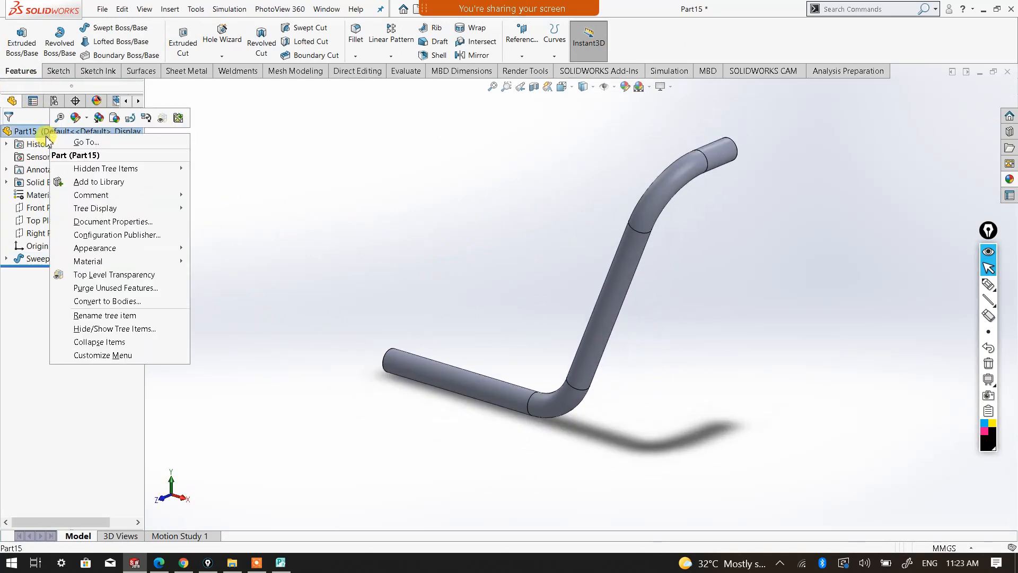
{"action": "left_click", "coordinate": [85, 121]}
{"action": "left_click", "coordinate": [108, 144]}
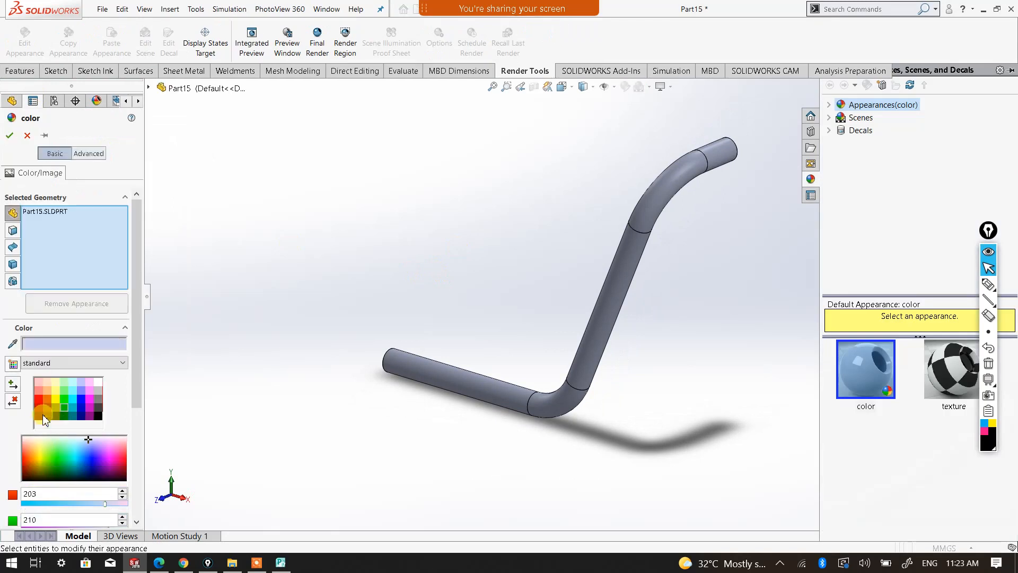
{"action": "left_click", "coordinate": [41, 399]}
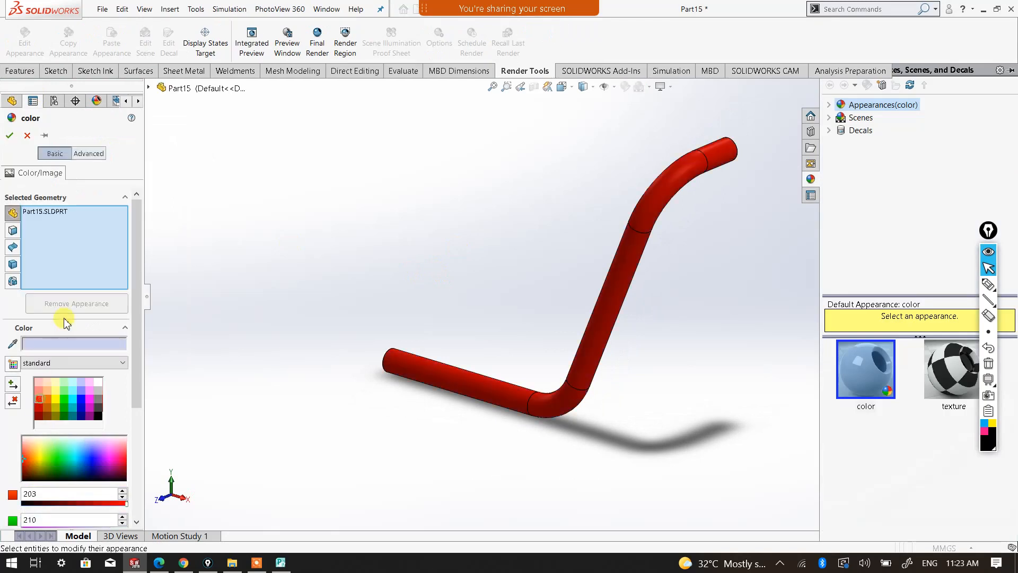
{"action": "left_click", "coordinate": [10, 135]}
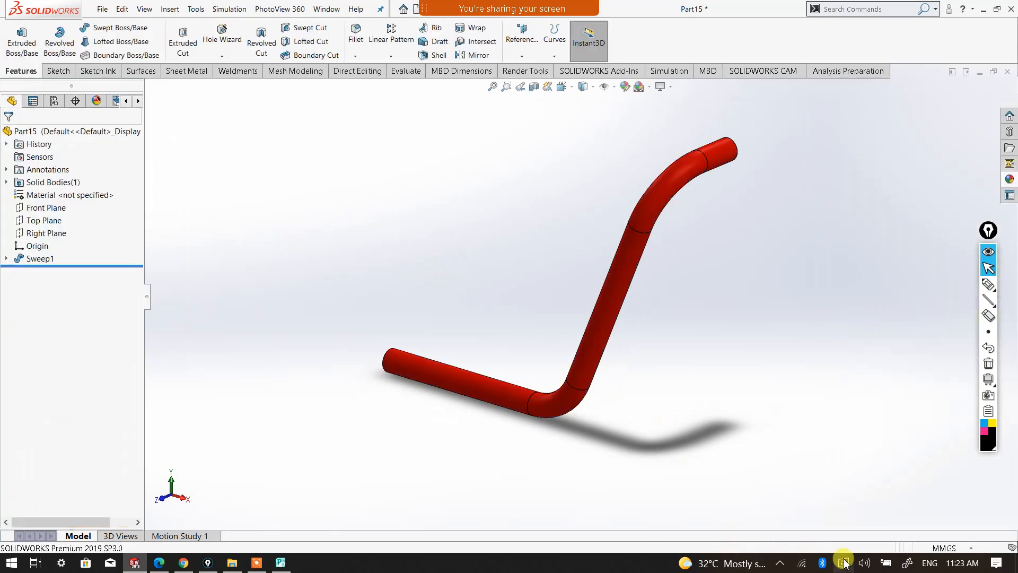
{"action": "left_click", "coordinate": [266, 564]}
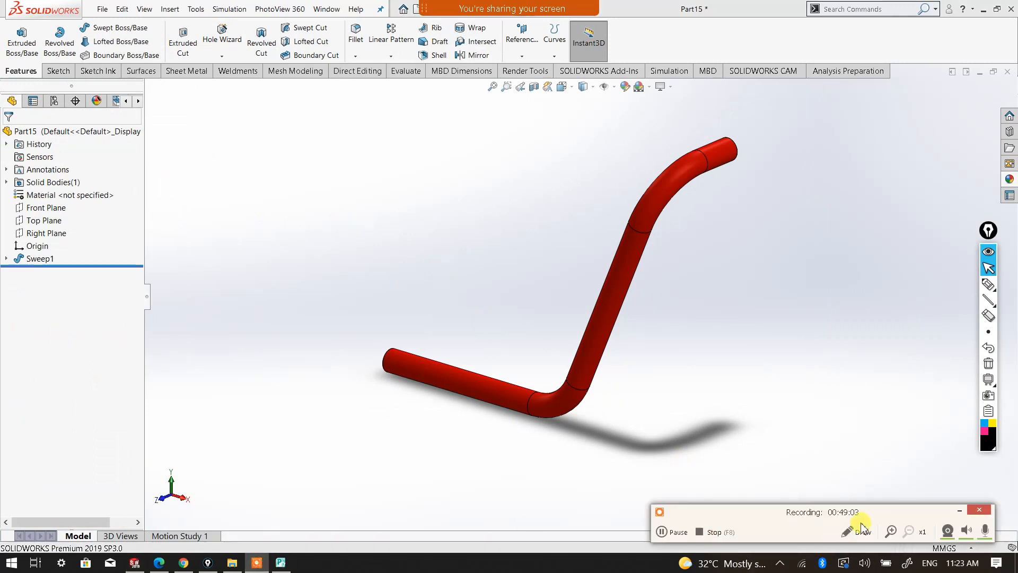
{"action": "left_click", "coordinate": [957, 512]}
Mirror the sweep feature about the end face of the tube's short upper segment.
{"action": "scroll", "coordinate": [705, 240], "scroll_direction": "up", "scroll_amount": 2}
{"action": "middle_click_drag", "start_coordinate": [656, 249], "coordinate": [696, 244]}
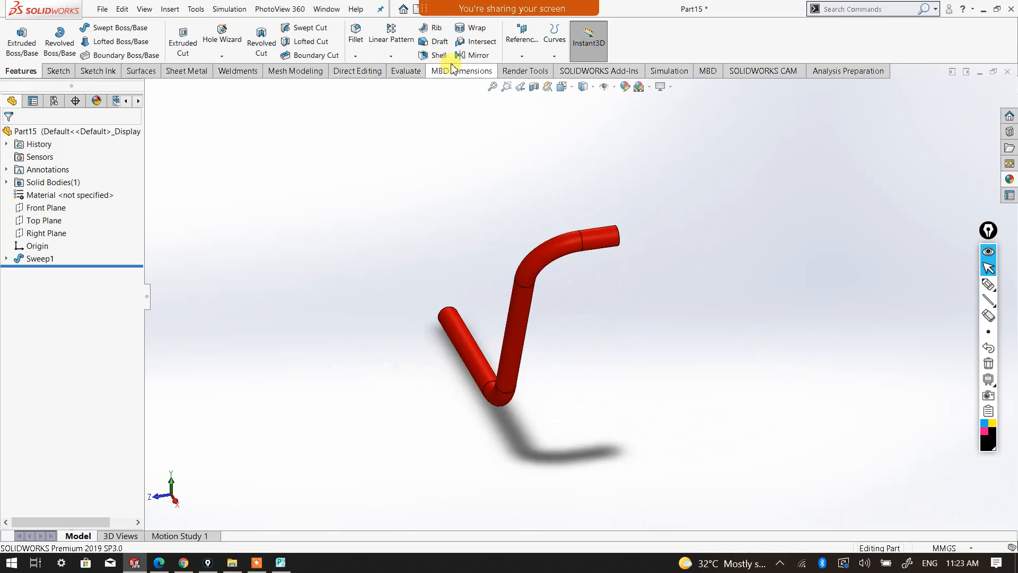
{"action": "left_click", "coordinate": [474, 55]}
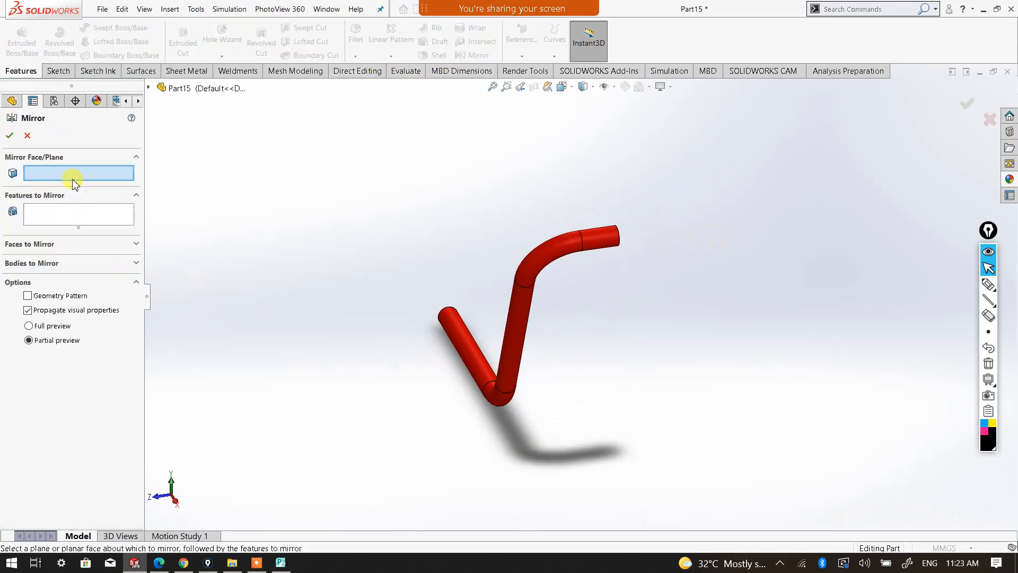
{"action": "middle_click_drag", "start_coordinate": [497, 261], "coordinate": [423, 273]}
{"action": "scroll", "coordinate": [472, 240], "scroll_direction": "down", "scroll_amount": 3}
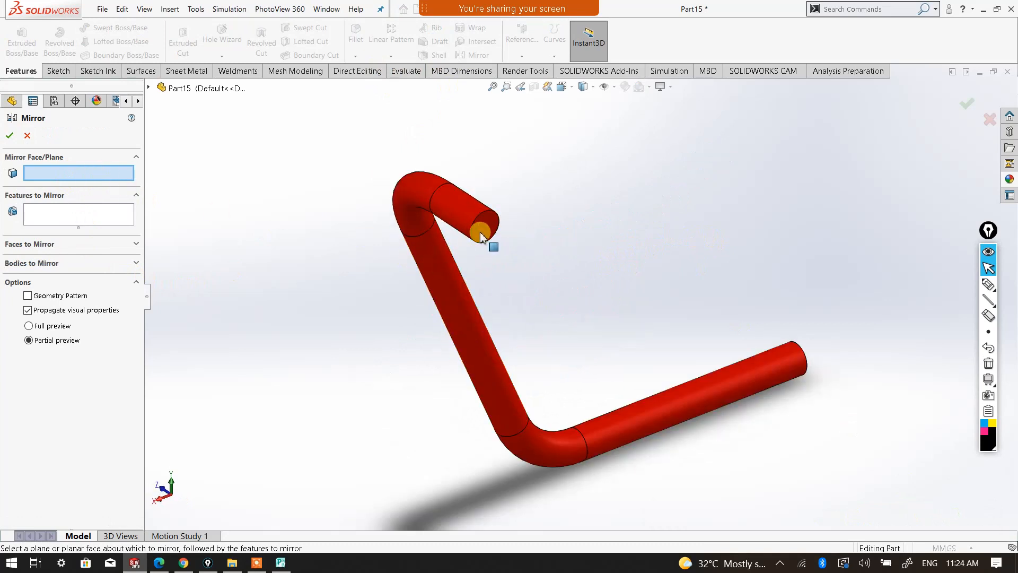
{"action": "left_click", "coordinate": [481, 234]}
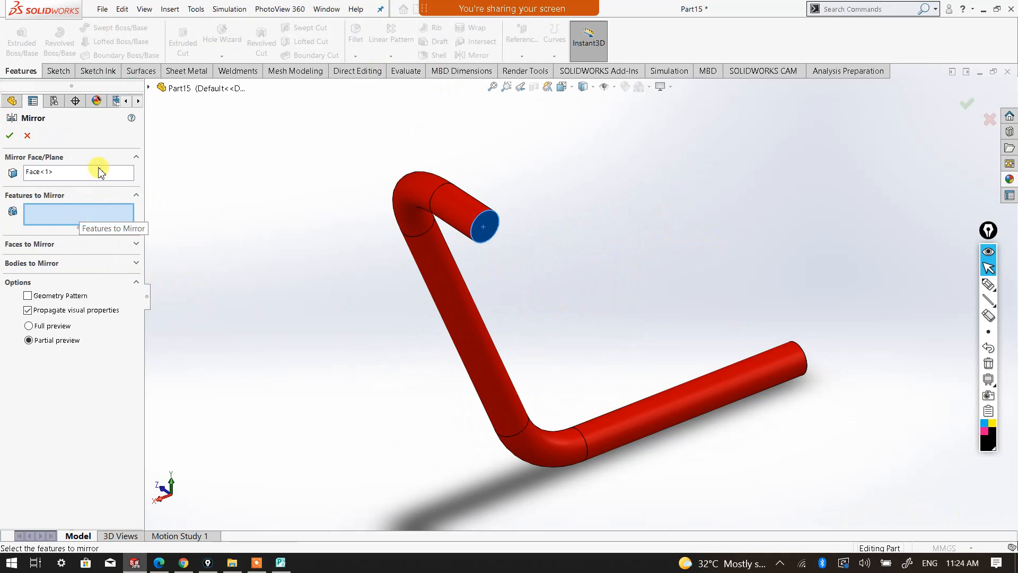
{"action": "left_click", "coordinate": [148, 88]}
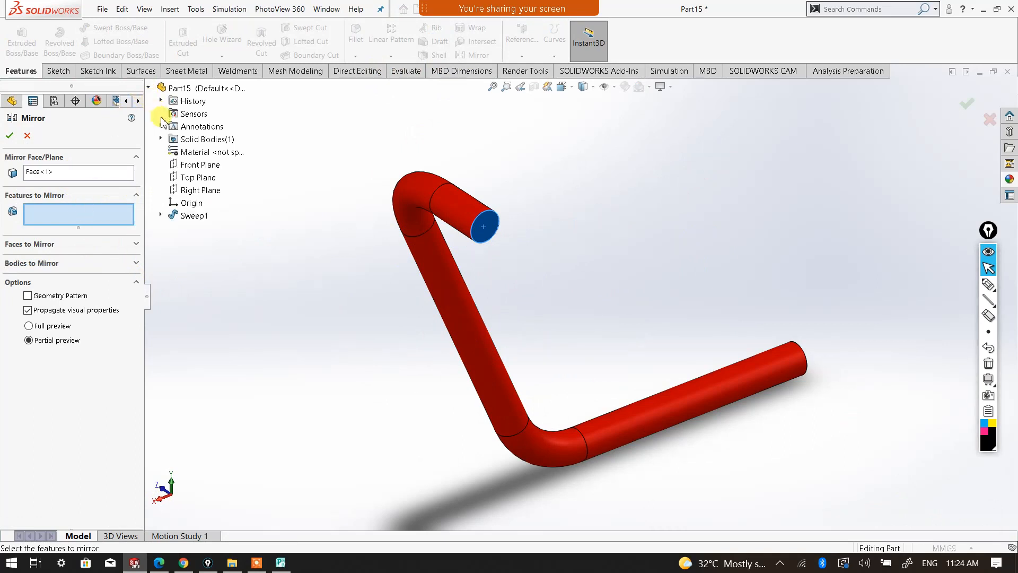
{"action": "left_click", "coordinate": [189, 218]}
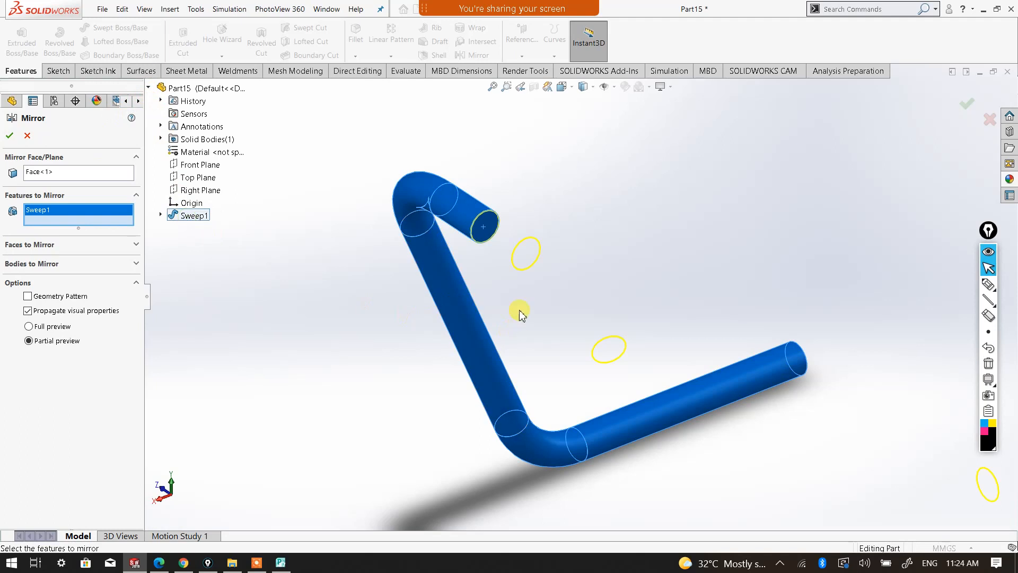
{"action": "scroll", "coordinate": [475, 309], "scroll_direction": "up", "scroll_amount": 3}
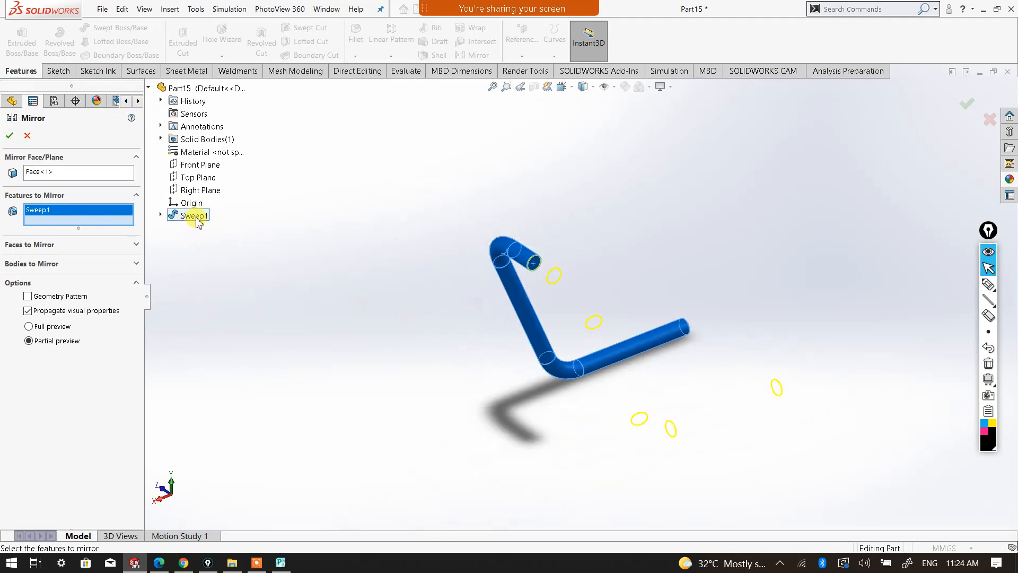
{"action": "middle_click_drag", "start_coordinate": [359, 313], "coordinate": [541, 368]}
{"action": "left_click", "coordinate": [12, 136]}
{"action": "middle_click_drag", "start_coordinate": [629, 401], "coordinate": [698, 337]}
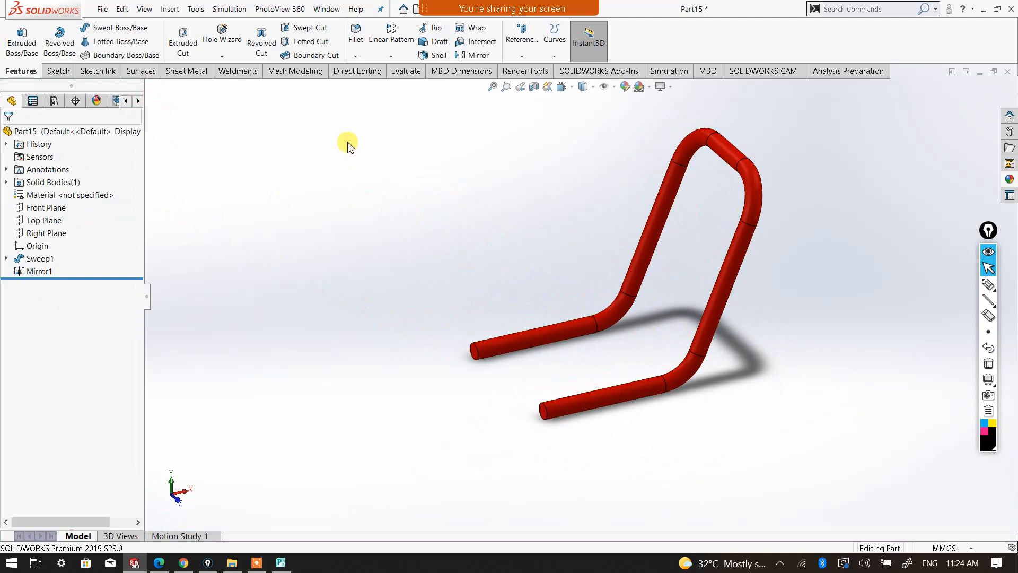
Start a second Mirror feature with the Right Plane as its mirror plane.
{"action": "left_click", "coordinate": [472, 55]}
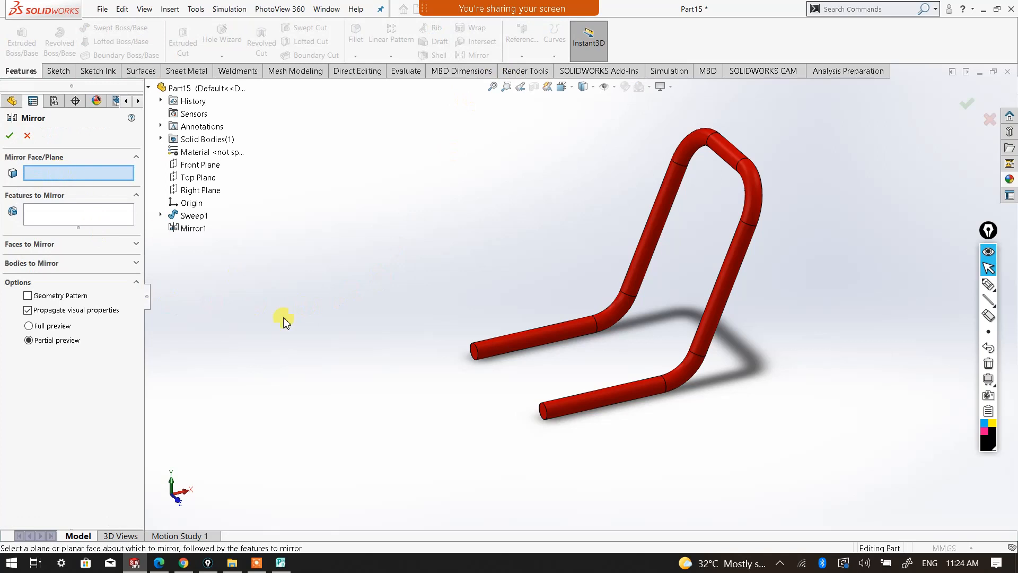
{"action": "scroll", "coordinate": [508, 398], "scroll_direction": "down", "scroll_amount": 3}
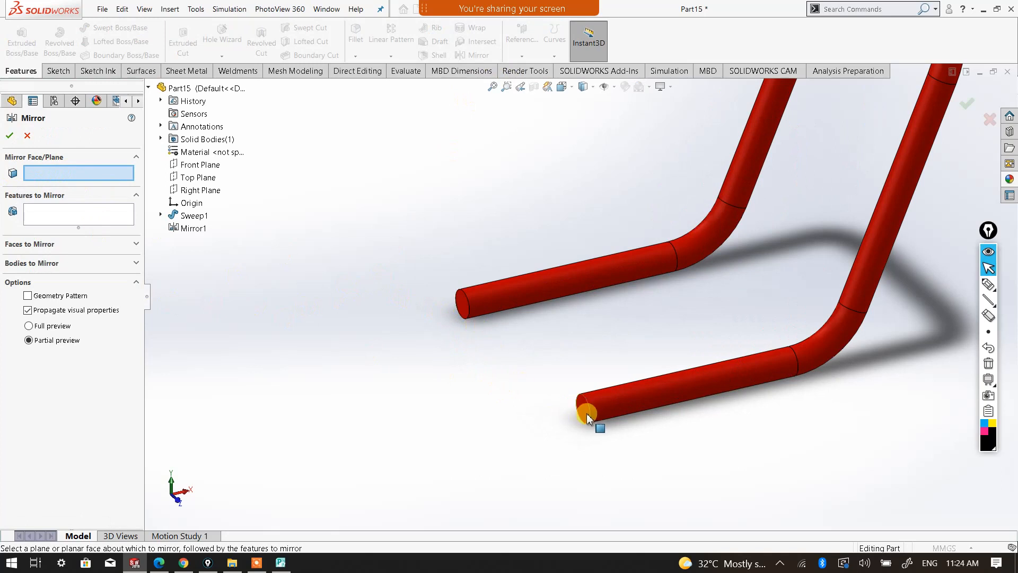
{"action": "middle_click_drag", "start_coordinate": [629, 341], "coordinate": [621, 348]}
{"action": "middle_click_drag", "start_coordinate": [610, 397], "coordinate": [591, 432]}
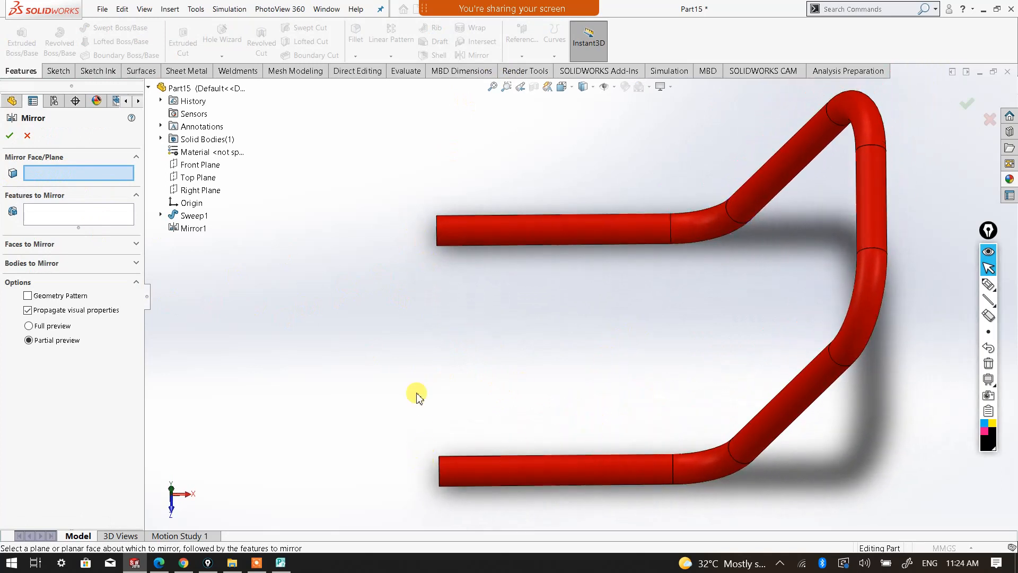
{"action": "middle_click_drag", "start_coordinate": [559, 391], "coordinate": [530, 375]}
{"action": "scroll", "coordinate": [530, 375], "scroll_direction": "up", "scroll_amount": 6}
{"action": "scroll", "coordinate": [554, 353], "scroll_direction": "down", "scroll_amount": 5}
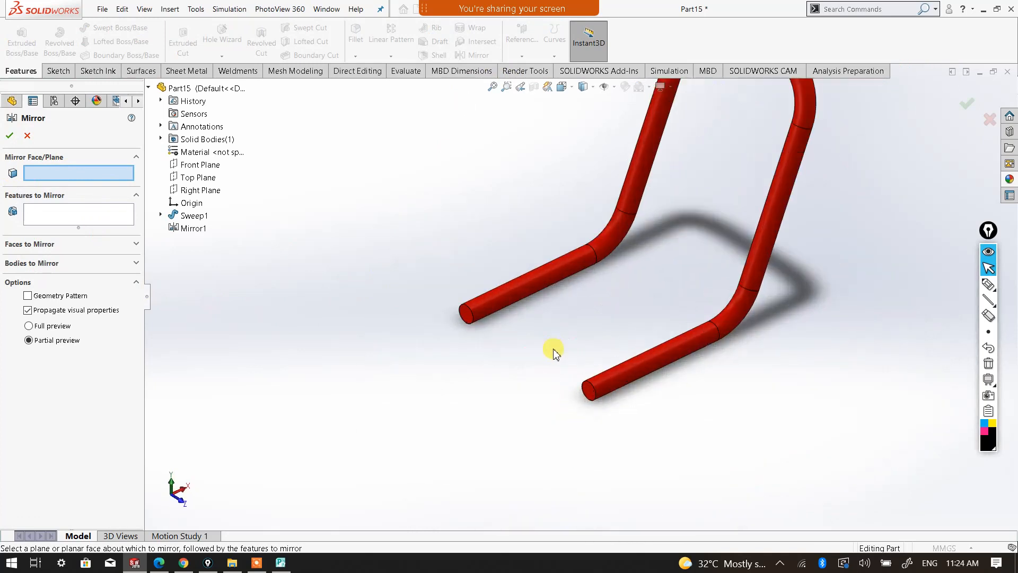
{"action": "left_click", "coordinate": [203, 196]}
{"action": "middle_click_drag", "start_coordinate": [511, 330], "coordinate": [444, 387]}
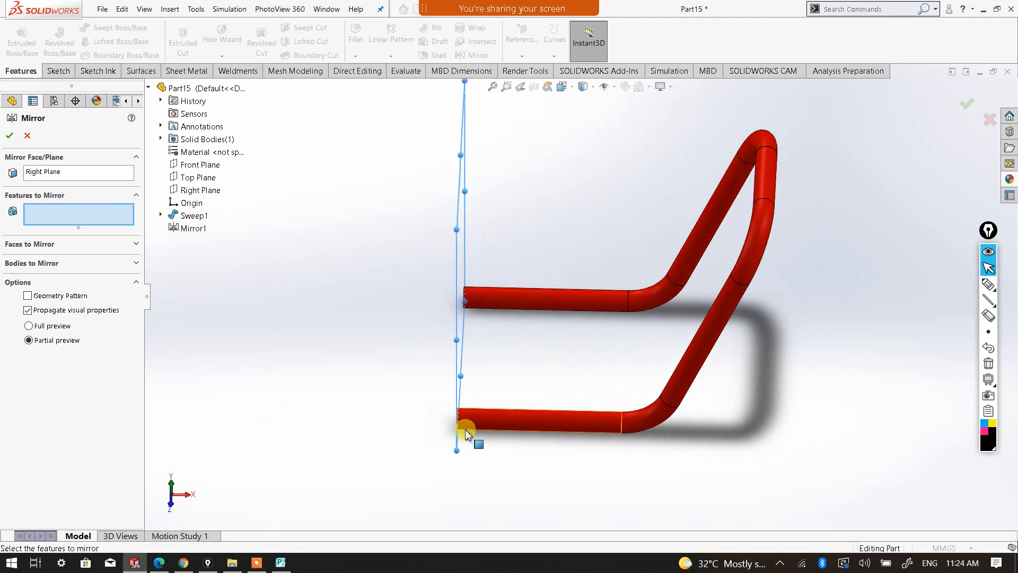
{"action": "scroll", "coordinate": [462, 426], "scroll_direction": "down", "scroll_amount": 3}
{"action": "middle_click_drag", "start_coordinate": [530, 394], "coordinate": [380, 351]}
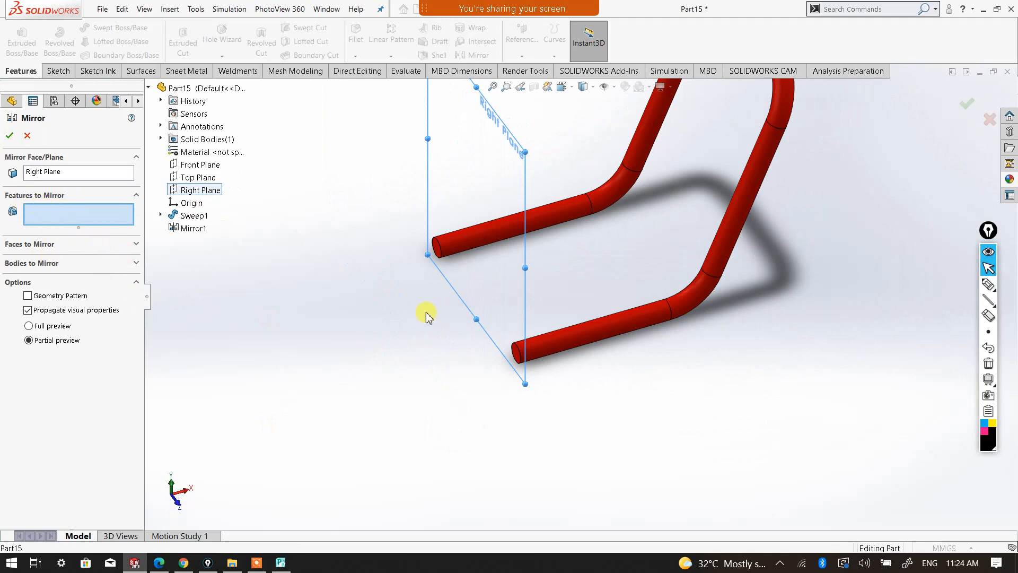
Mirror the entire tube body, rather than features, about the Right Plane with solids merged.
{"action": "scroll", "coordinate": [513, 314], "scroll_direction": "up", "scroll_amount": 3}
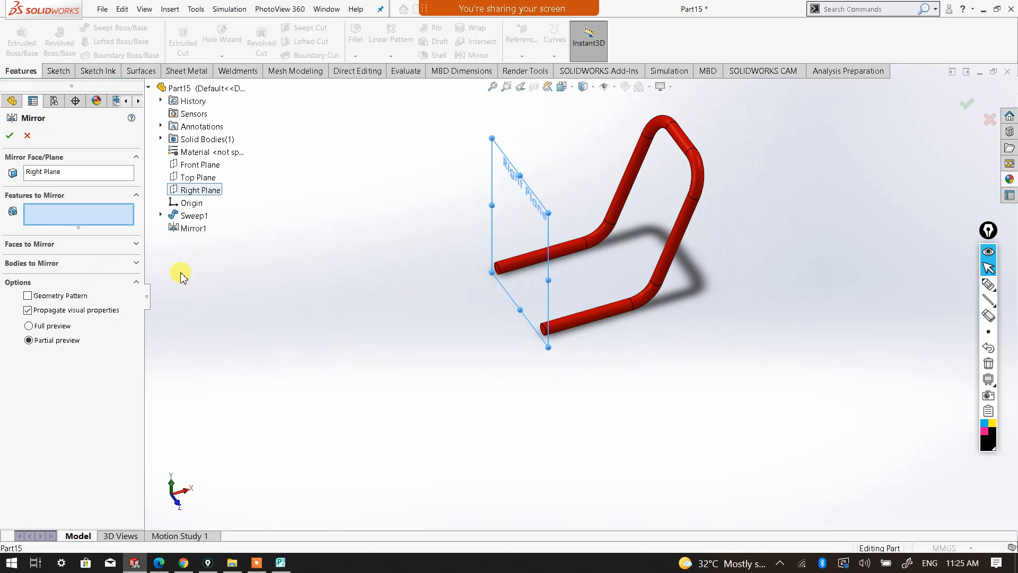
{"action": "left_click", "coordinate": [136, 264]}
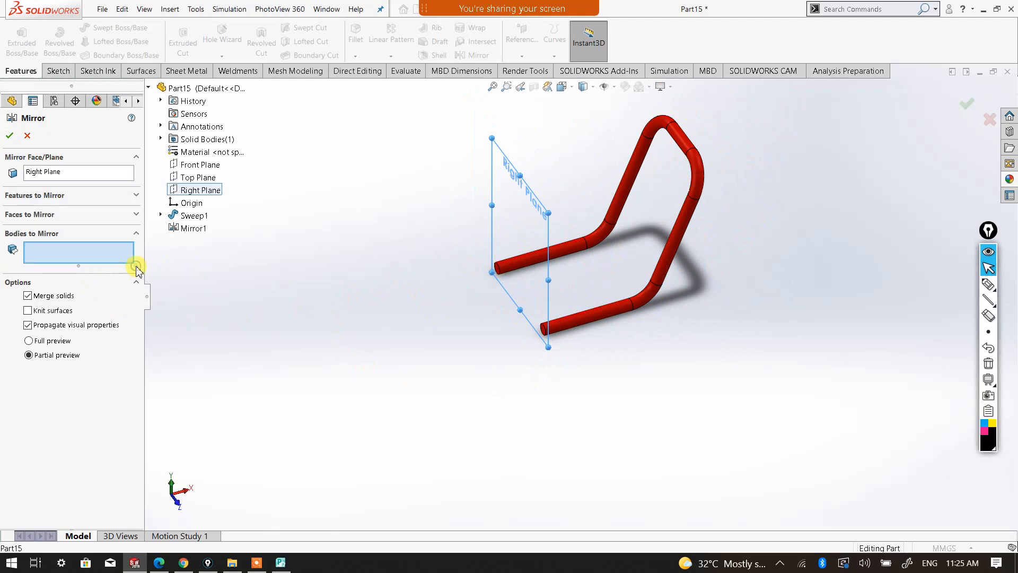
{"action": "left_click", "coordinate": [77, 197]}
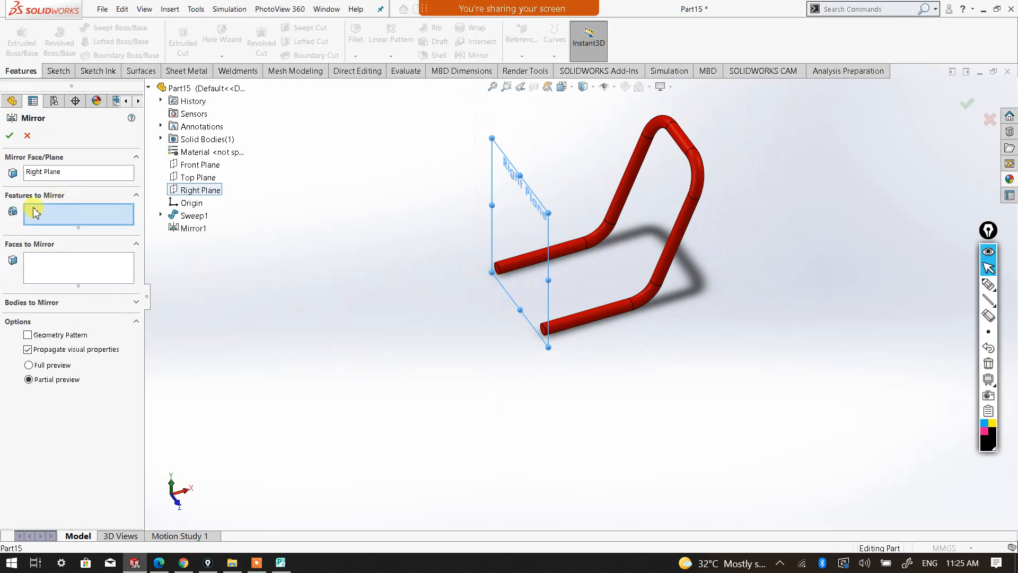
{"action": "left_click", "coordinate": [71, 307]}
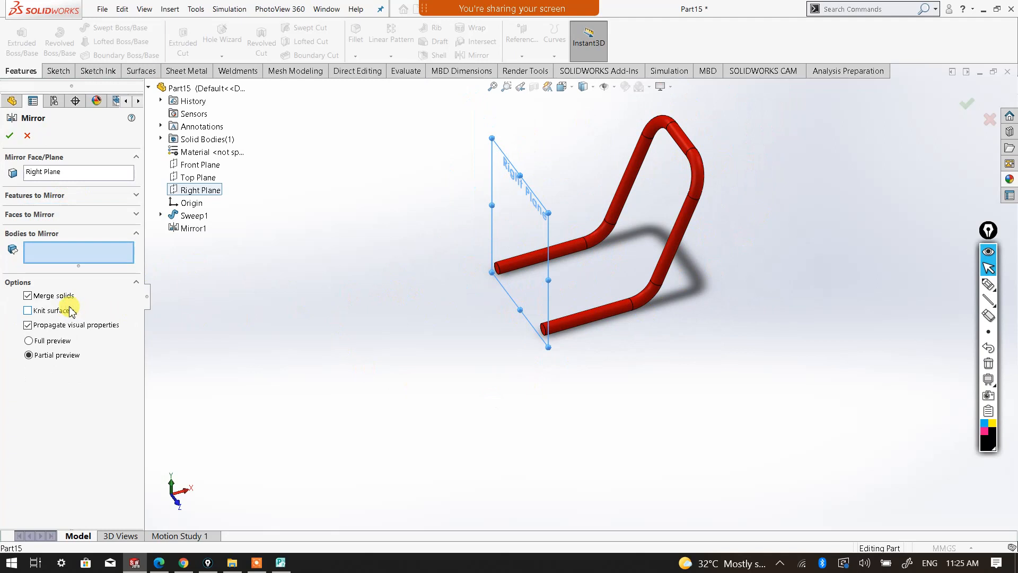
{"action": "left_click", "coordinate": [685, 223]}
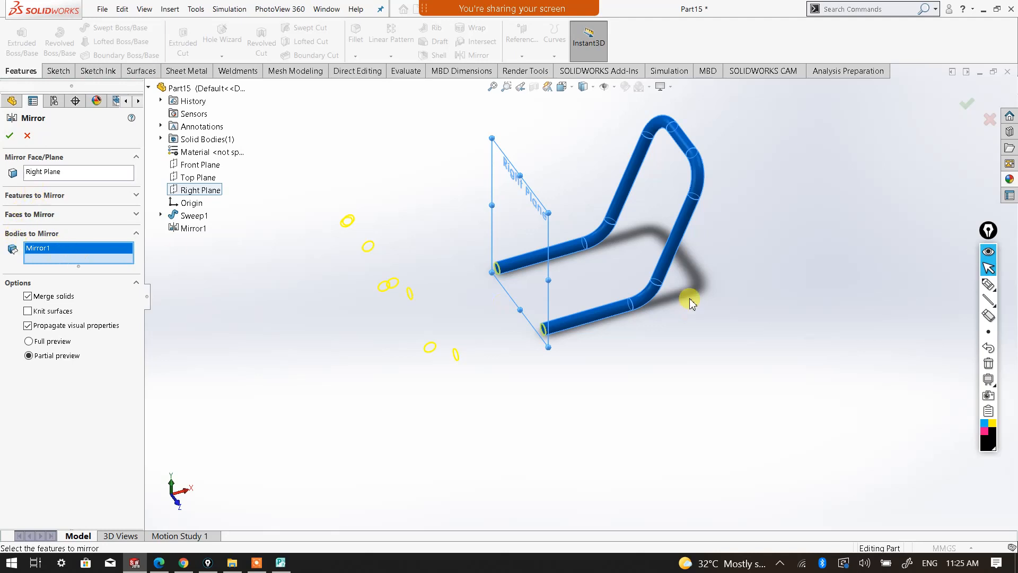
{"action": "left_click", "coordinate": [11, 138]}
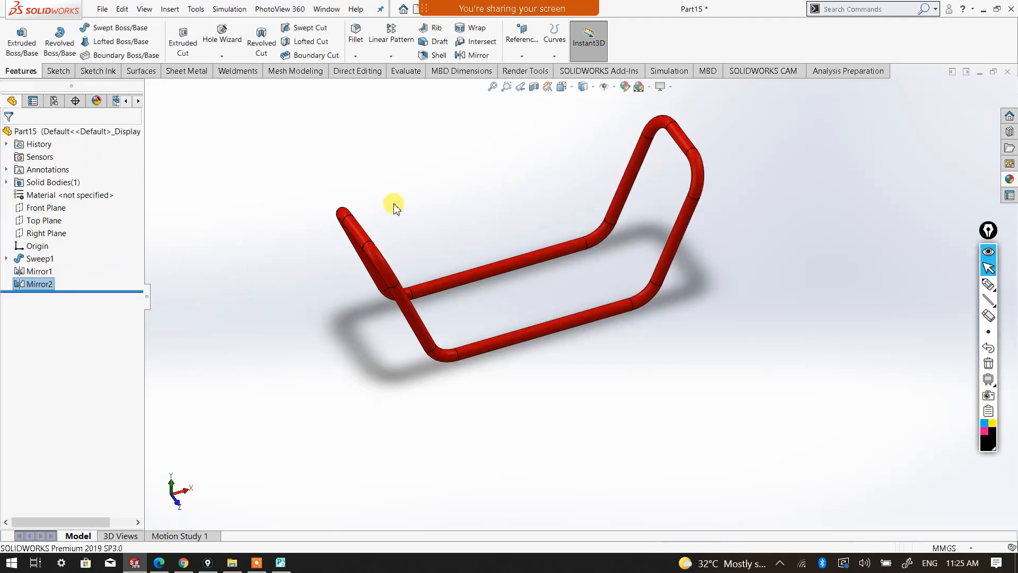
Start a new sketch on the Front Plane.
{"action": "left_click", "coordinate": [586, 368]}
{"action": "middle_click_drag", "start_coordinate": [586, 368], "coordinate": [506, 333]}
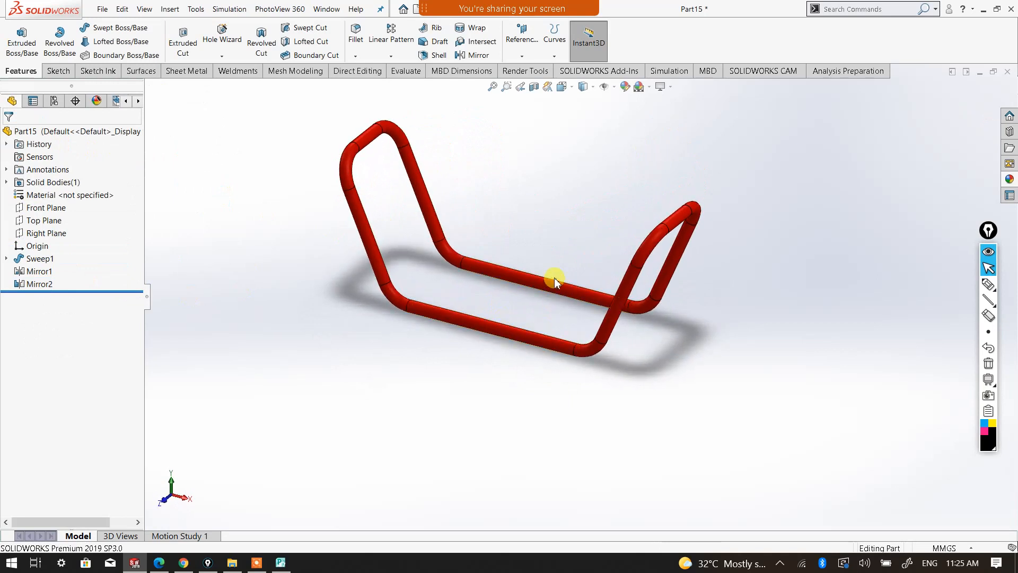
{"action": "scroll", "coordinate": [541, 261], "scroll_direction": "down", "scroll_amount": 4}
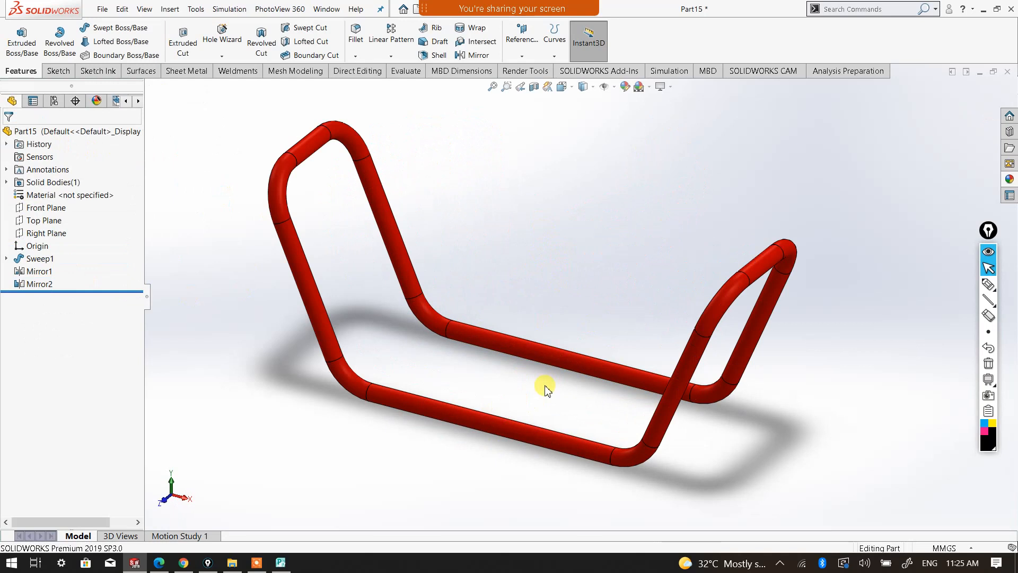
{"action": "scroll", "coordinate": [572, 361], "scroll_direction": "up", "scroll_amount": 2}
{"action": "scroll", "coordinate": [570, 360], "scroll_direction": "up", "scroll_amount": 2}
{"action": "middle_click_drag", "start_coordinate": [573, 375], "coordinate": [541, 393]}
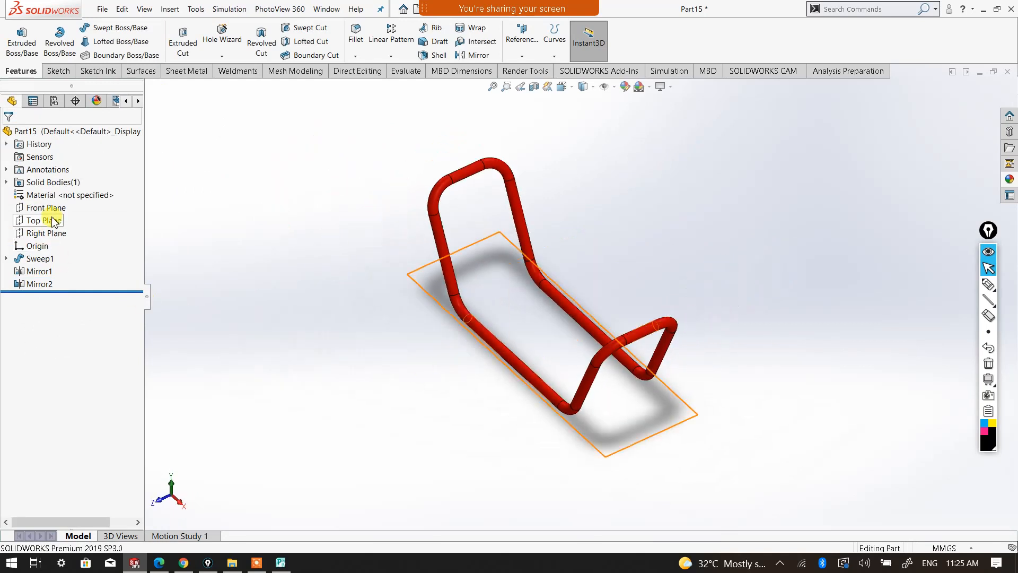
{"action": "left_click", "coordinate": [53, 211]}
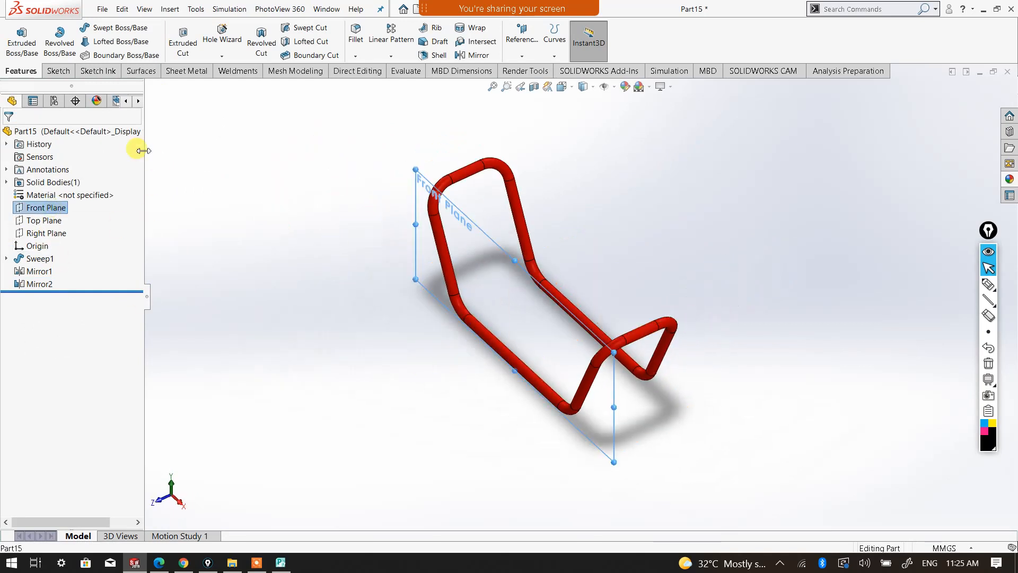
{"action": "left_click", "coordinate": [59, 70]}
{"action": "left_click", "coordinate": [18, 41]}
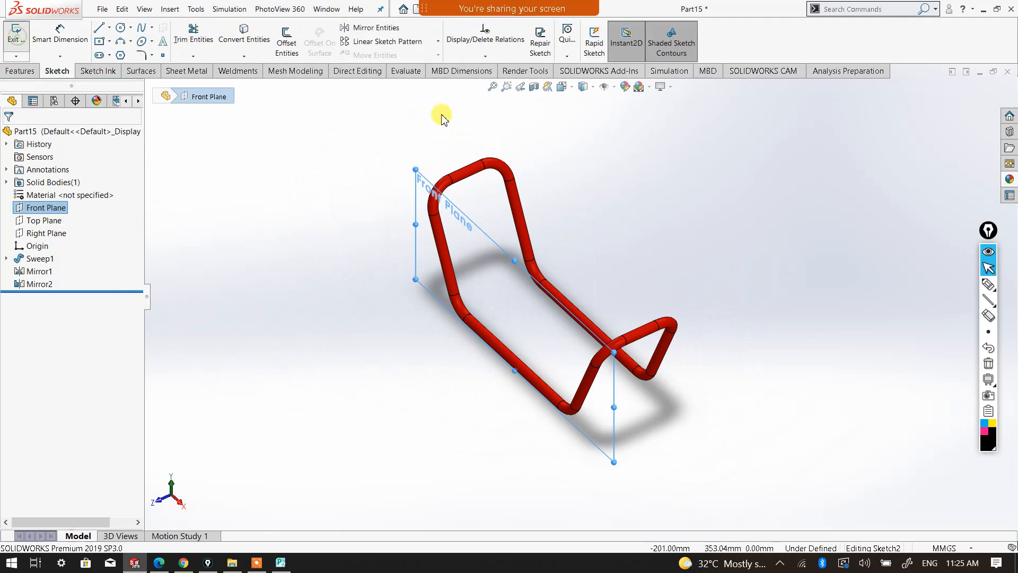
Sketch a circle of about 8 mm radius centred on the origin in the Front Plane sketch.
{"action": "left_click", "coordinate": [563, 87]}
{"action": "left_click", "coordinate": [621, 148]}
{"action": "left_click", "coordinate": [571, 301]}
{"action": "left_click", "coordinate": [122, 30]}
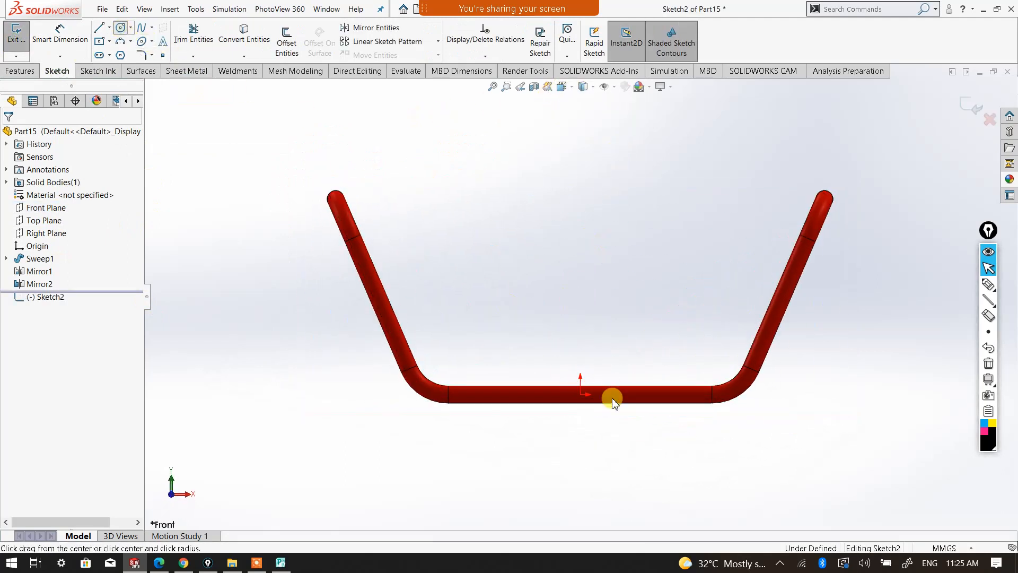
{"action": "scroll", "coordinate": [571, 371], "scroll_direction": "down", "scroll_amount": 5}
{"action": "left_click_drag", "start_coordinate": [560, 334], "coordinate": [587, 316]}
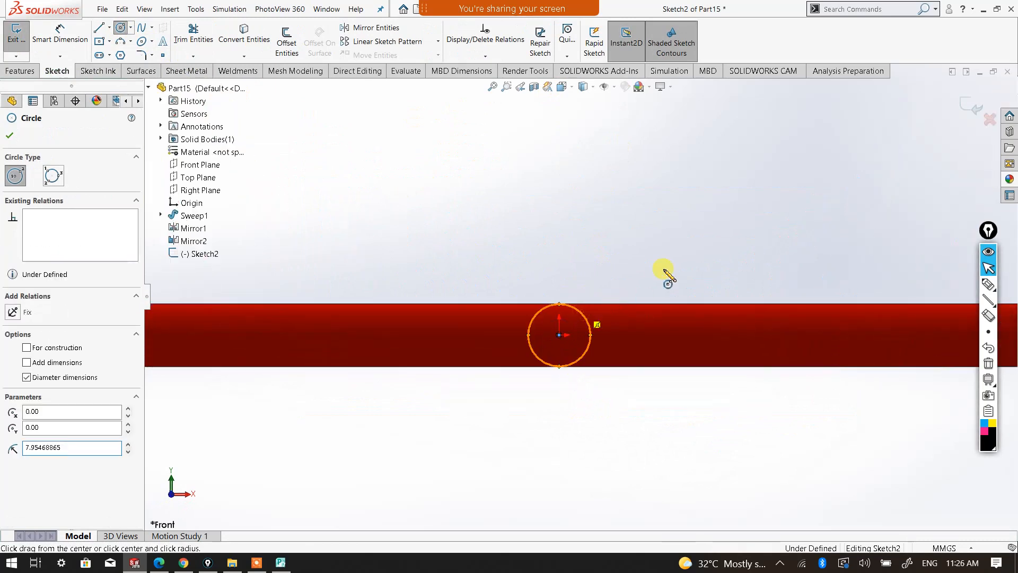
Dimension the circle's diameter and set it to 16 mm.
{"action": "right_click", "coordinate": [587, 310]}
{"action": "left_click", "coordinate": [709, 250]}
{"action": "left_click", "coordinate": [586, 316]}
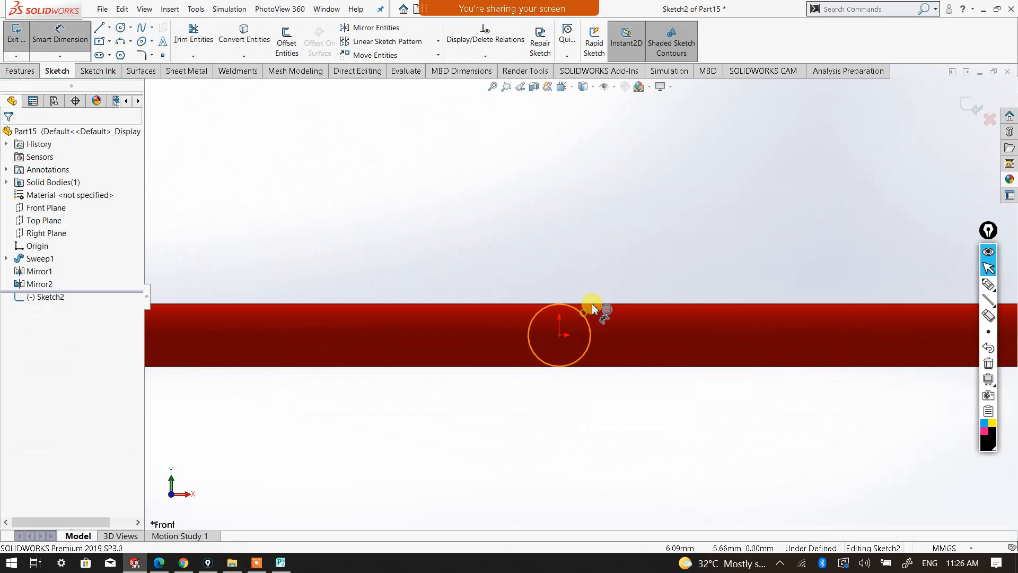
{"action": "left_click", "coordinate": [645, 246]}
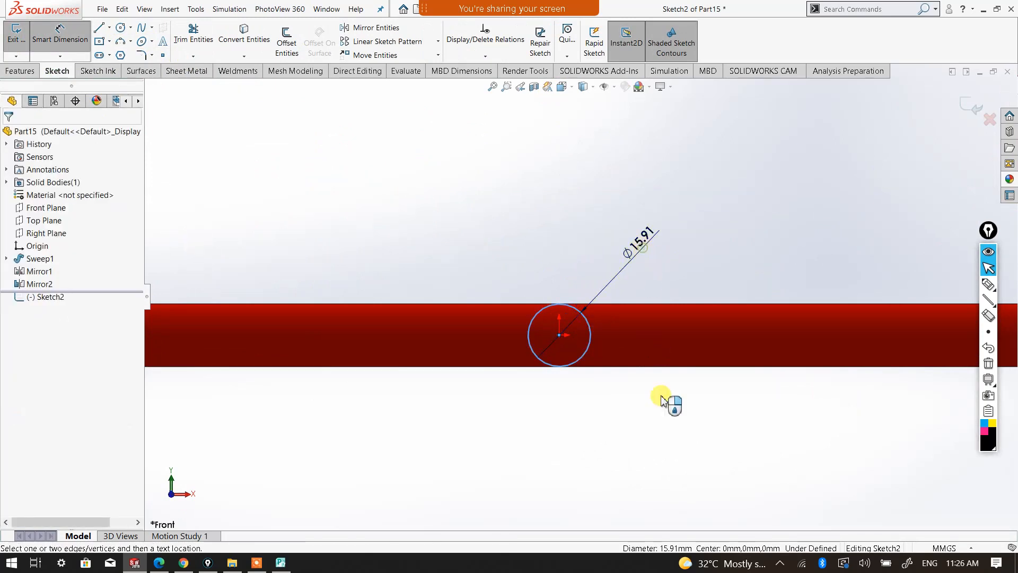
{"action": "left_click", "coordinate": [651, 457]}
{"action": "type", "text": "16"}
{"action": "key", "text": "Return"}
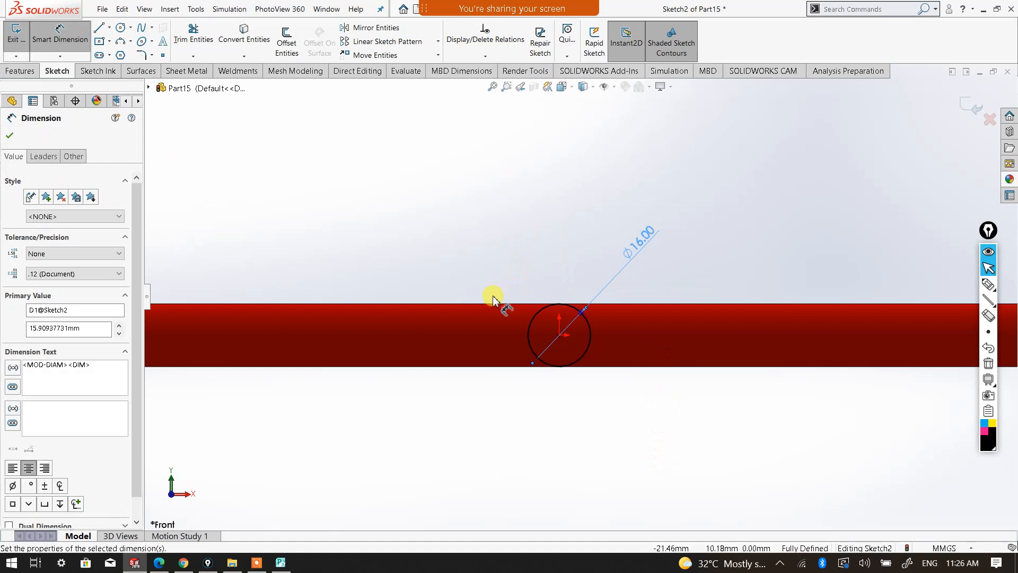
{"action": "scroll", "coordinate": [492, 295], "scroll_direction": "up", "scroll_amount": 2}
{"action": "left_click", "coordinate": [9, 136]}
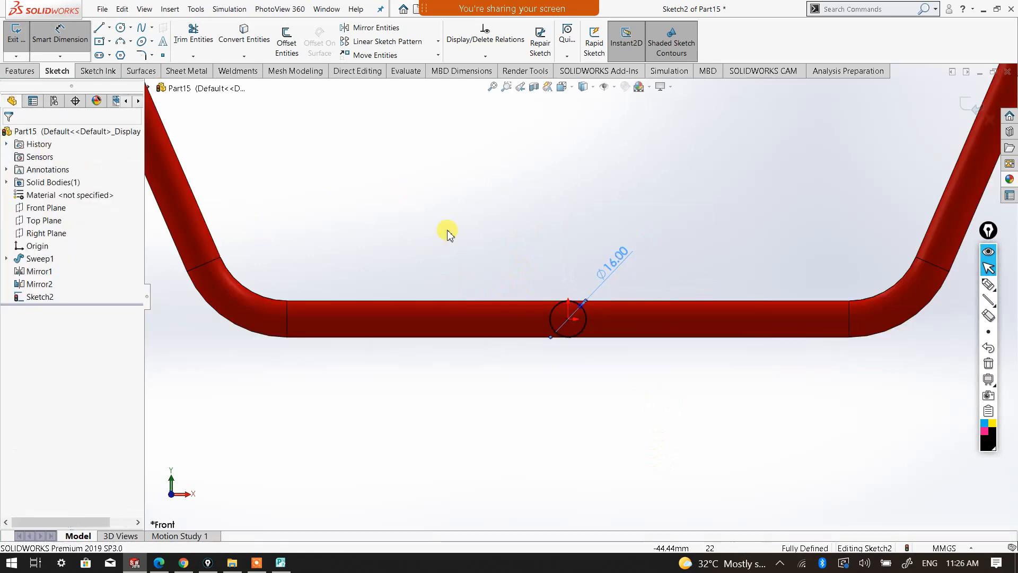
{"action": "scroll", "coordinate": [598, 321], "scroll_direction": "down", "scroll_amount": 2}
{"action": "key", "text": "Escape"}
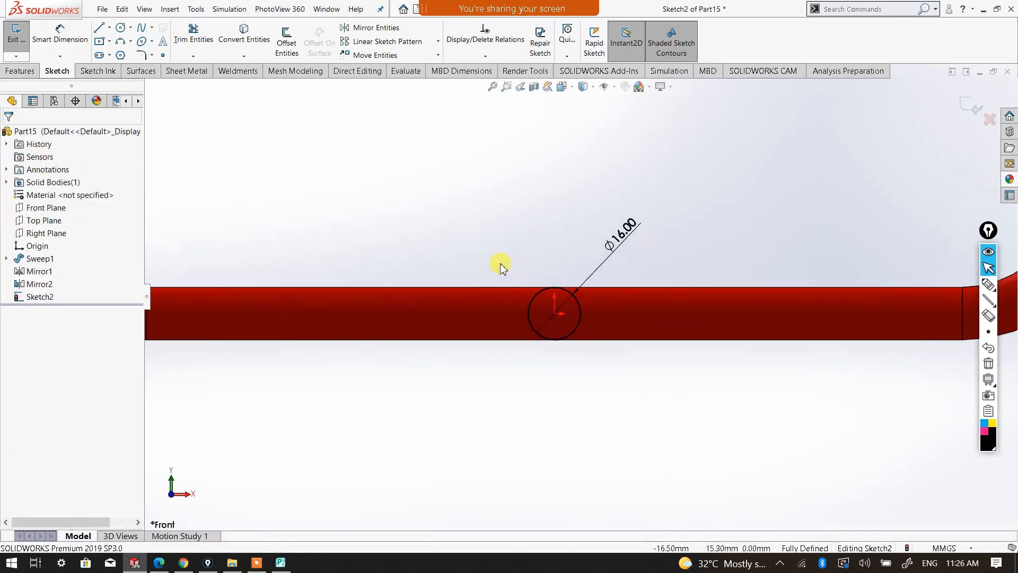
Extrude the circle as a merged boss up to the surface of the opposite straight lower tube, forming a crossbar.
{"action": "scroll", "coordinate": [502, 265], "scroll_direction": "up", "scroll_amount": 3}
{"action": "key", "text": "ctrl+7"}
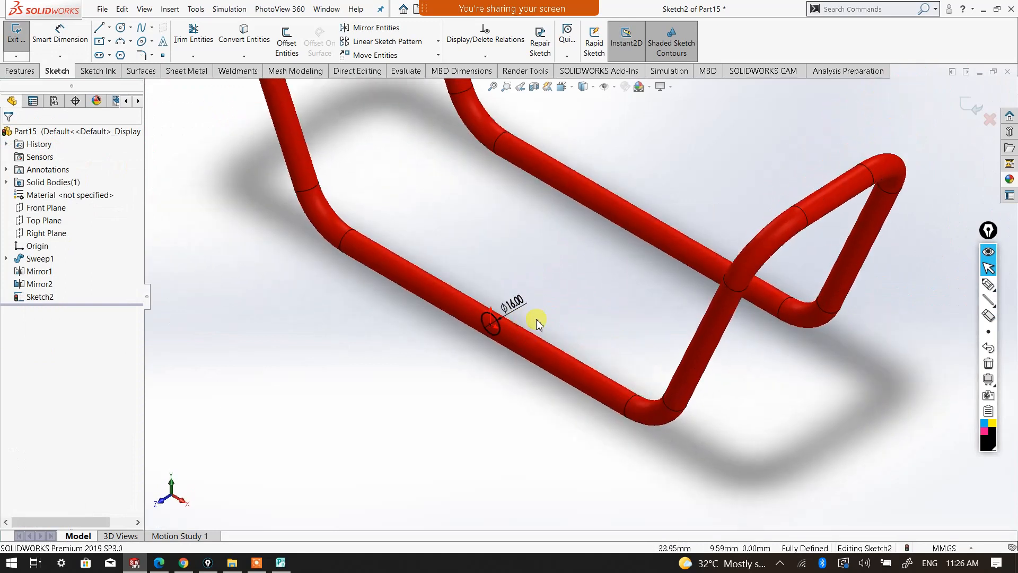
{"action": "left_click", "coordinate": [21, 72]}
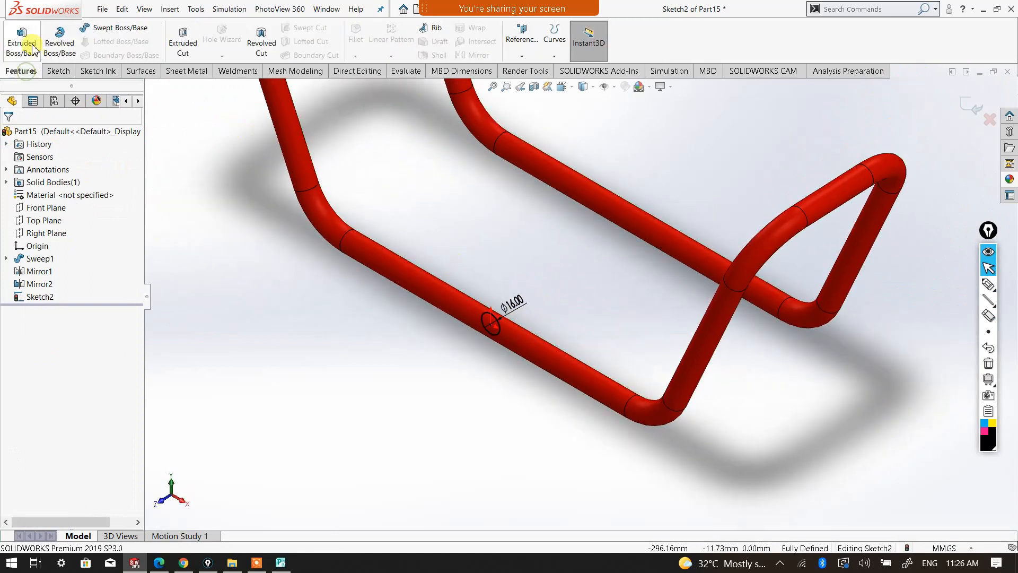
{"action": "left_click", "coordinate": [32, 45]}
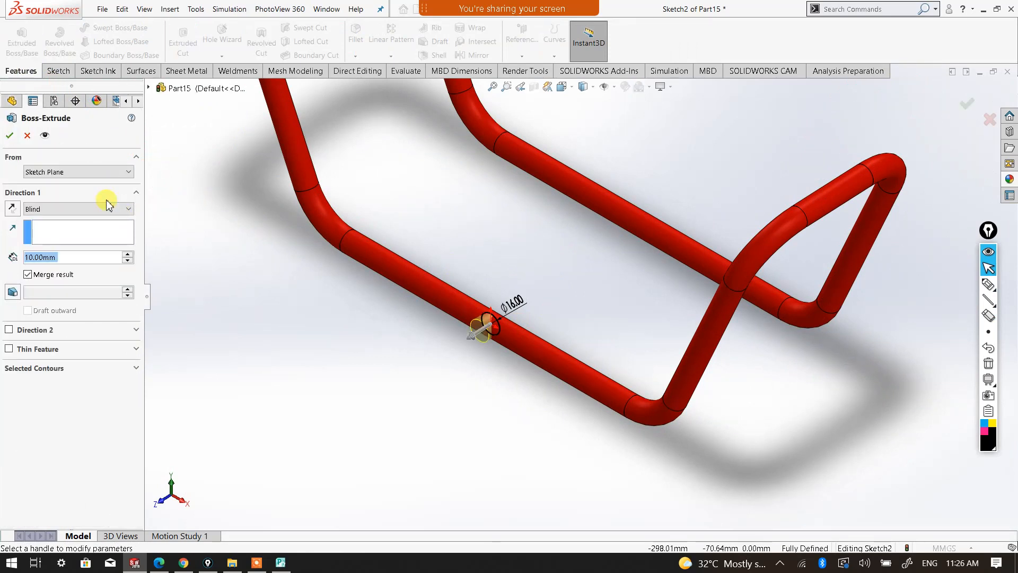
{"action": "left_click", "coordinate": [100, 209]}
{"action": "left_click", "coordinate": [83, 248]}
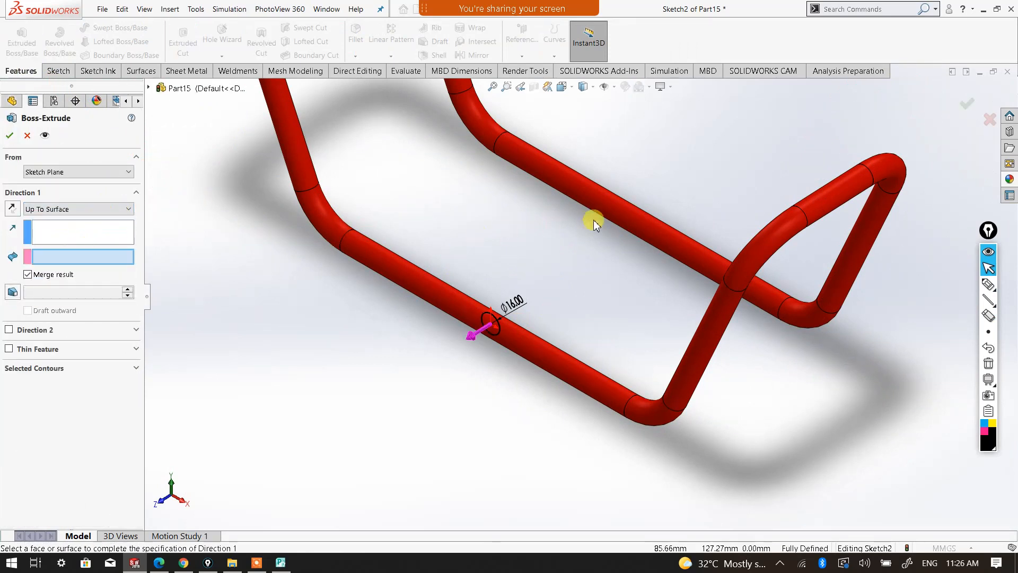
{"action": "left_click", "coordinate": [608, 212]}
{"action": "left_click", "coordinate": [9, 137]}
{"action": "left_click", "coordinate": [366, 374]}
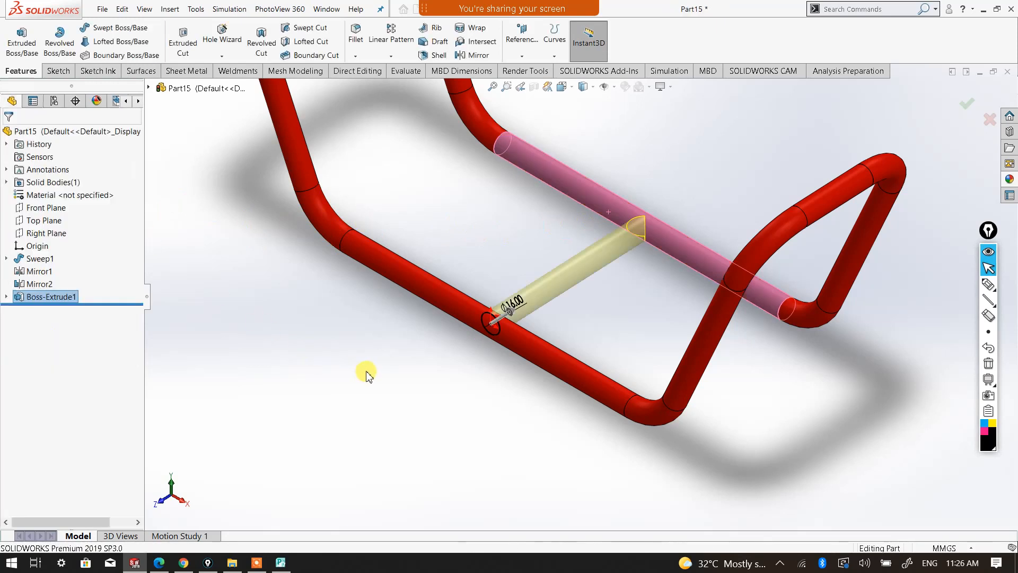
Linearly pattern the crossbar extrusion normal to the Right Plane with 30 mm spacing and 5 instances.
{"action": "middle_click_drag", "start_coordinate": [514, 387], "coordinate": [564, 338]}
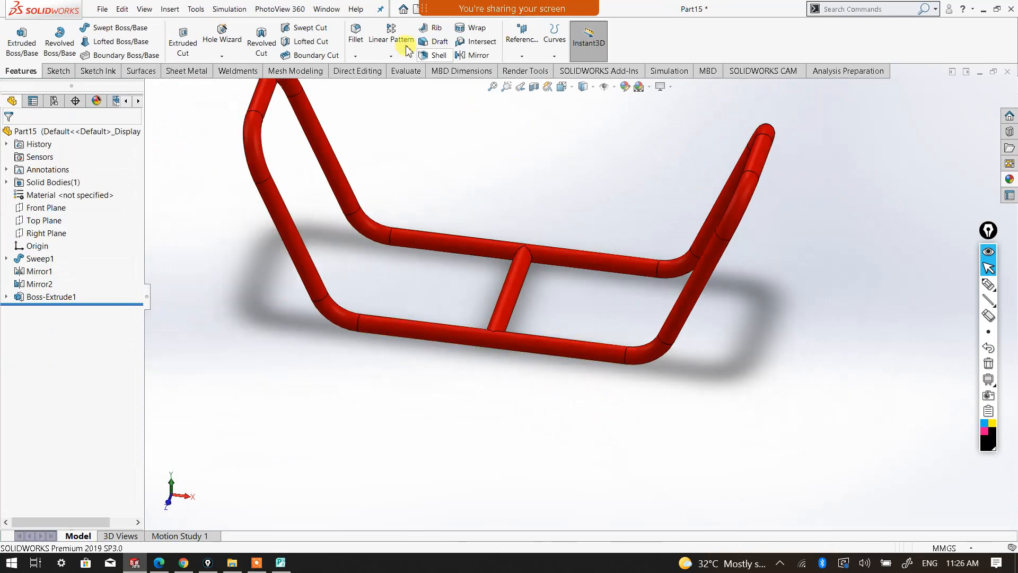
{"action": "left_click", "coordinate": [389, 37]}
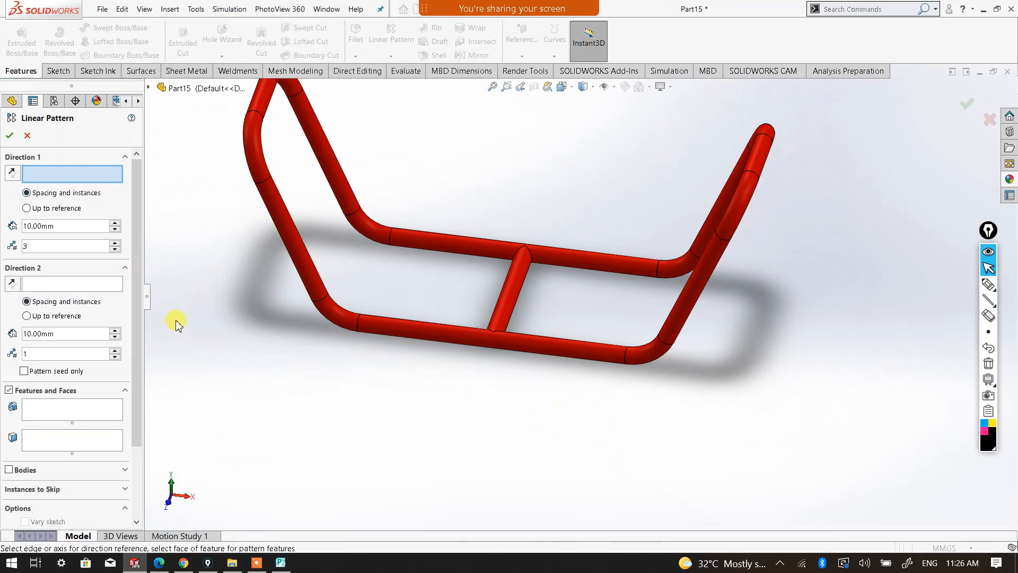
{"action": "left_click", "coordinate": [149, 87]}
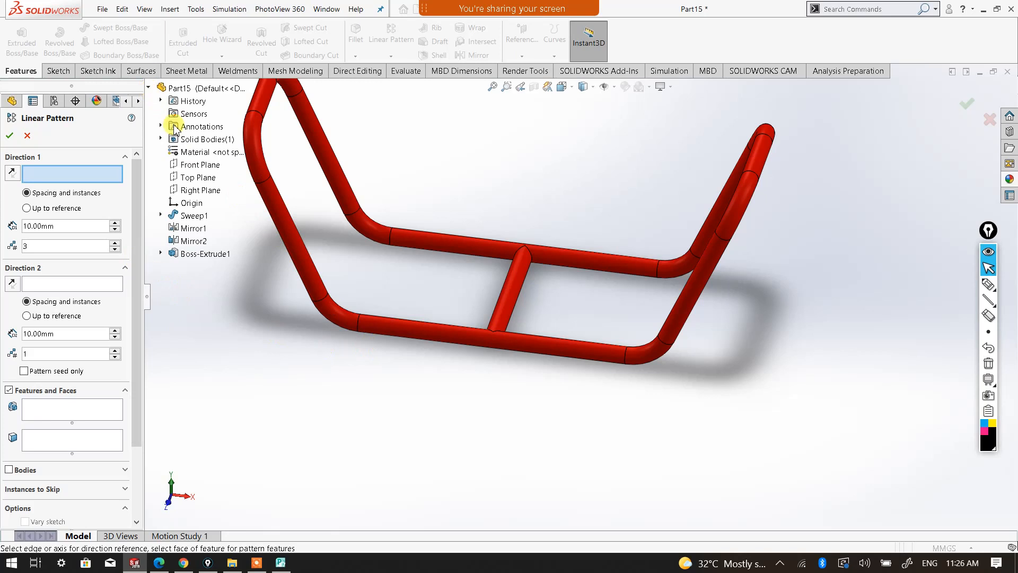
{"action": "left_click", "coordinate": [189, 189]}
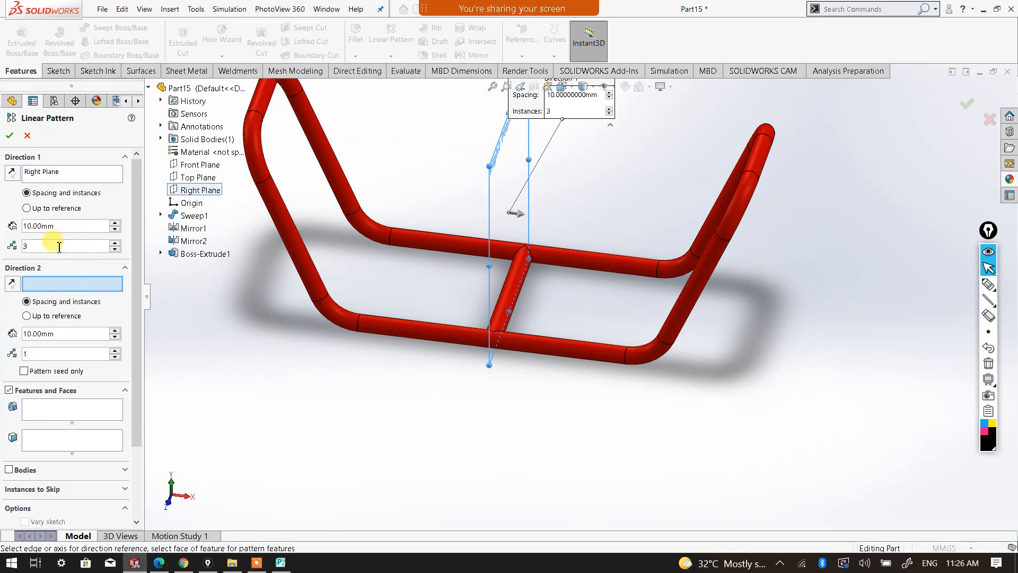
{"action": "left_click", "coordinate": [71, 410]}
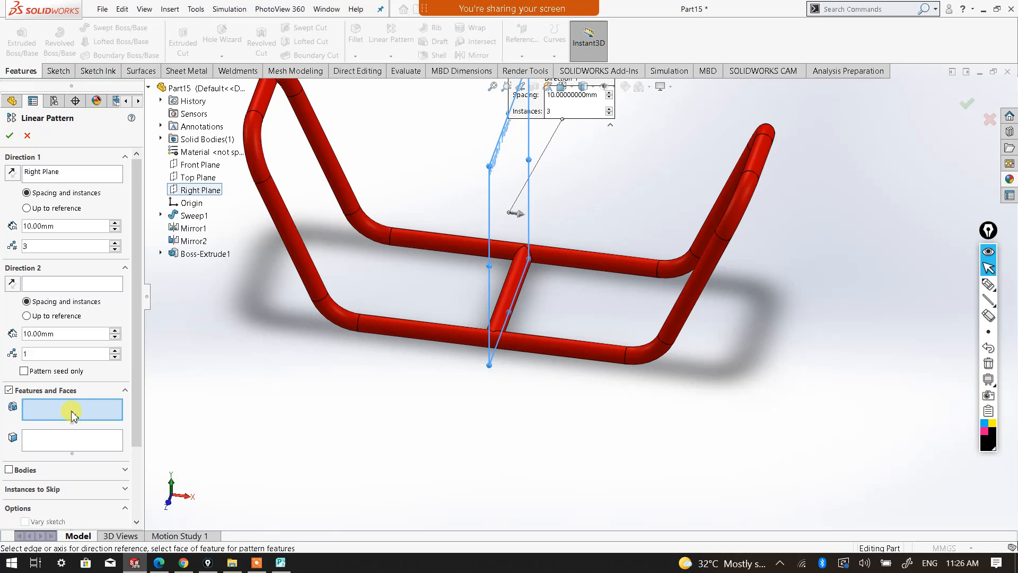
{"action": "left_click", "coordinate": [203, 253]}
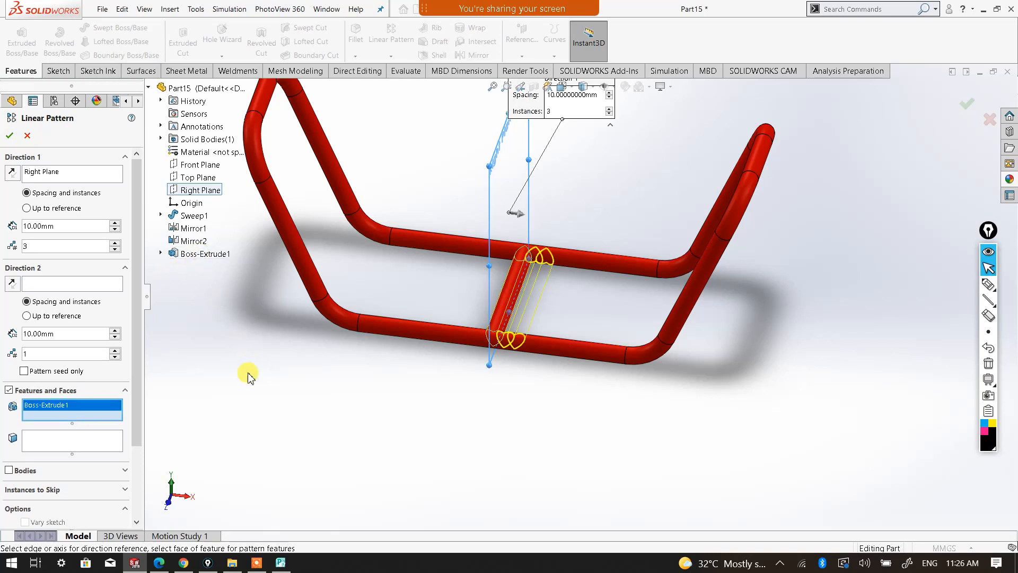
{"action": "left_click", "coordinate": [117, 224]}
{"action": "left_click", "coordinate": [117, 224]}
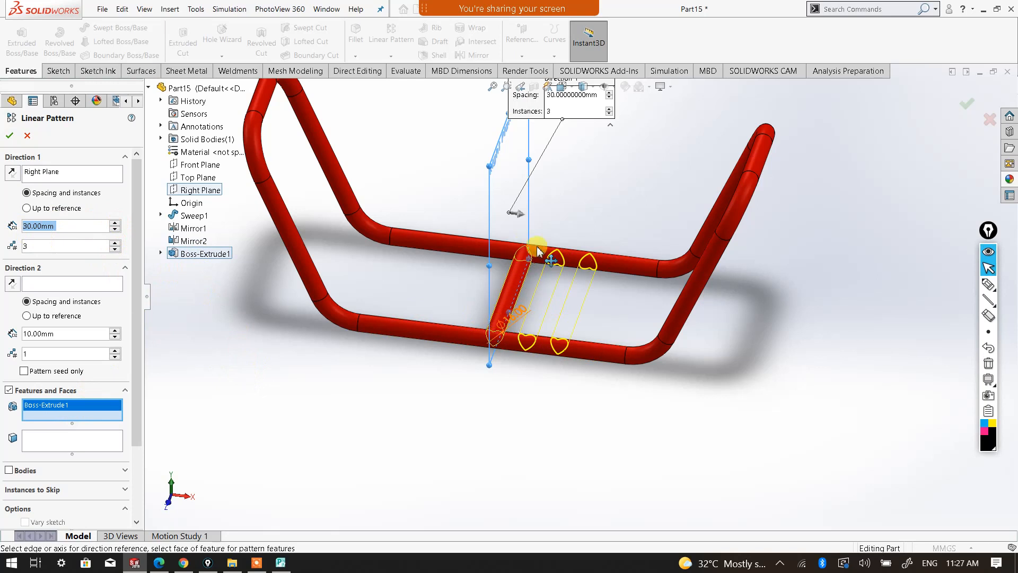
{"action": "left_click", "coordinate": [114, 242]}
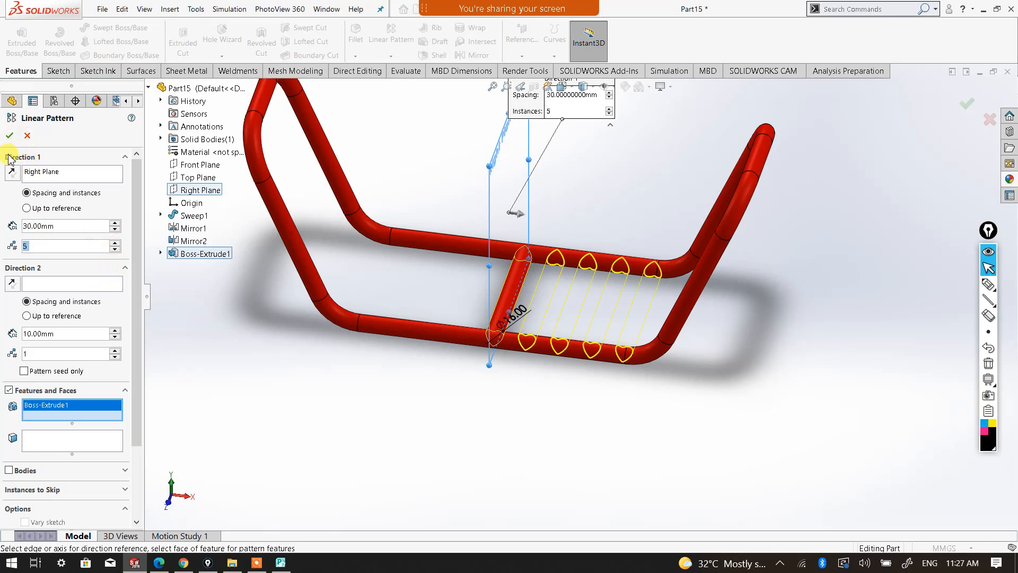
{"action": "left_click", "coordinate": [6, 134]}
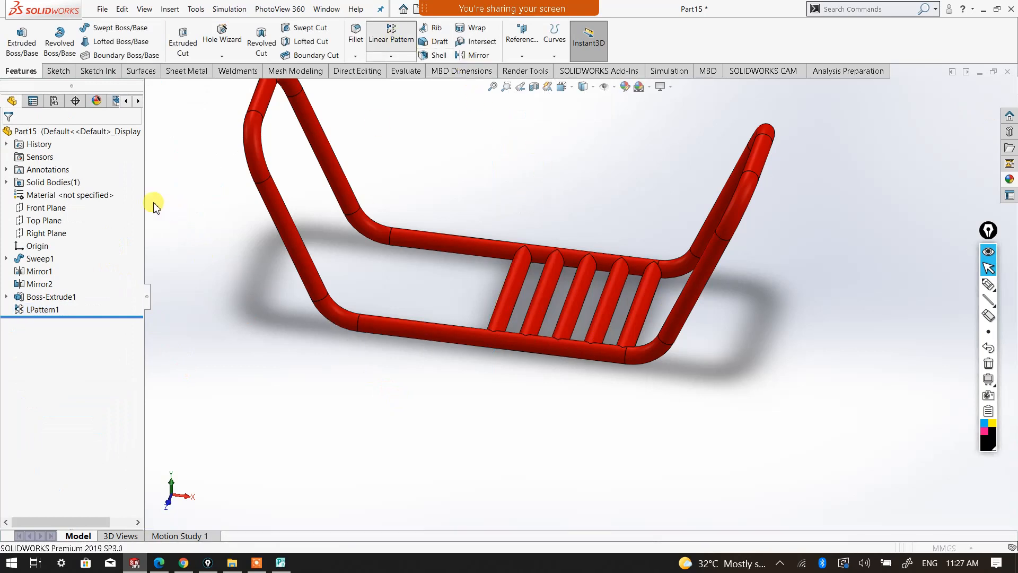
Linearly pattern the crossbar pattern in the reversed Right Plane direction with 30 mm spacing and 5 instances.
{"action": "key", "text": "Return"}
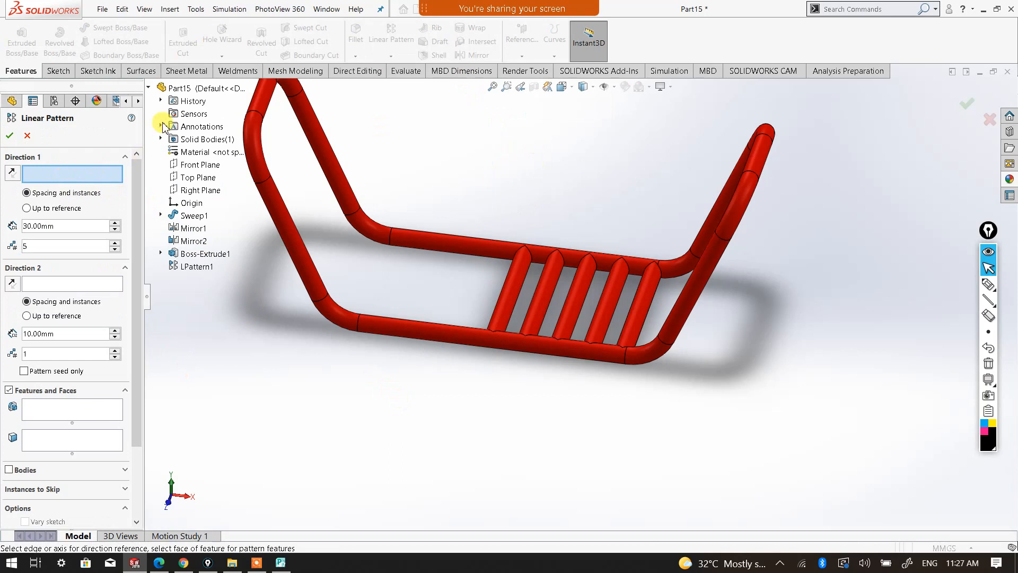
{"action": "left_click", "coordinate": [194, 191]}
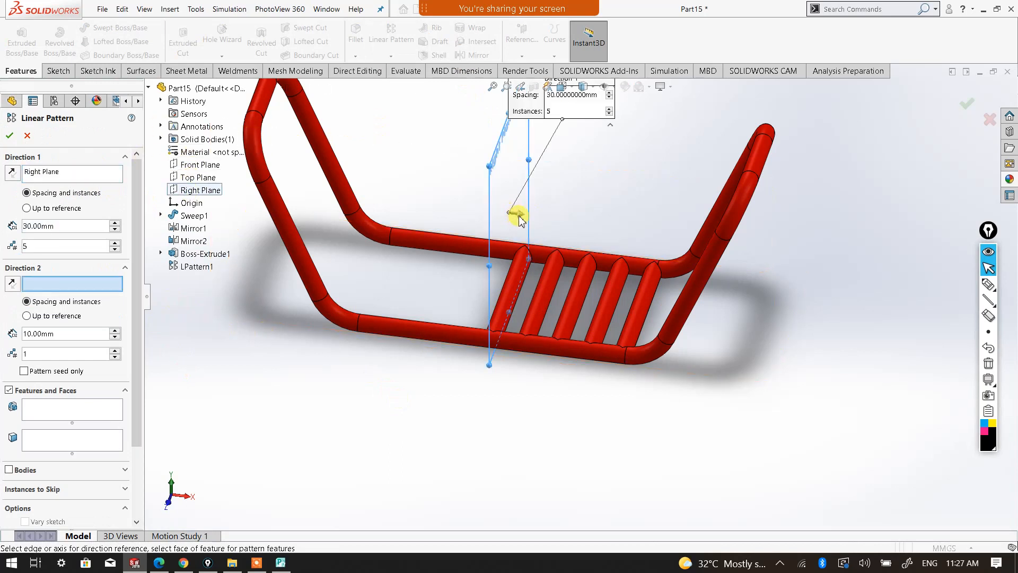
{"action": "scroll", "coordinate": [522, 227], "scroll_direction": "down", "scroll_amount": 2}
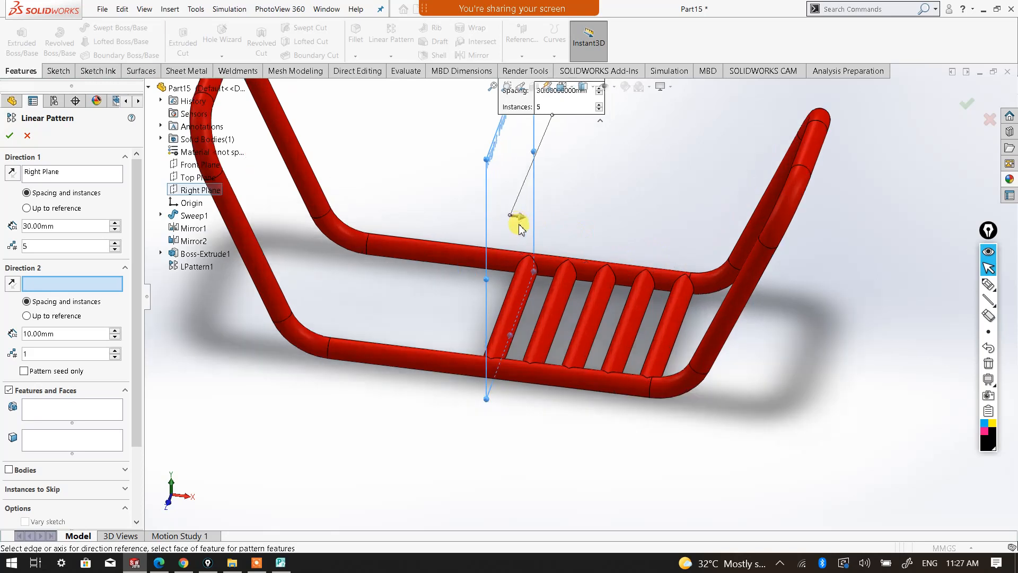
{"action": "left_click", "coordinate": [12, 173]}
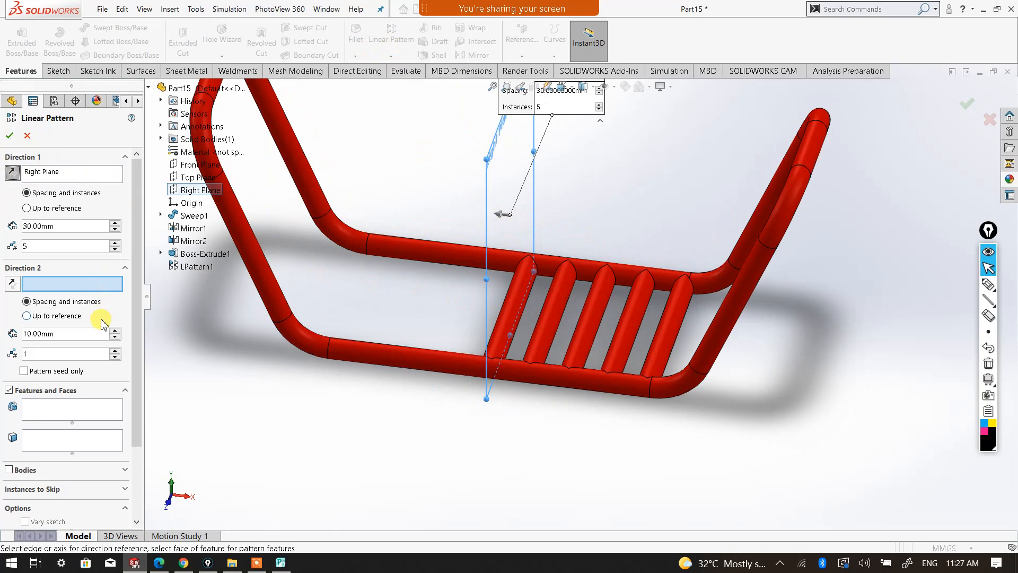
{"action": "left_click", "coordinate": [66, 410]}
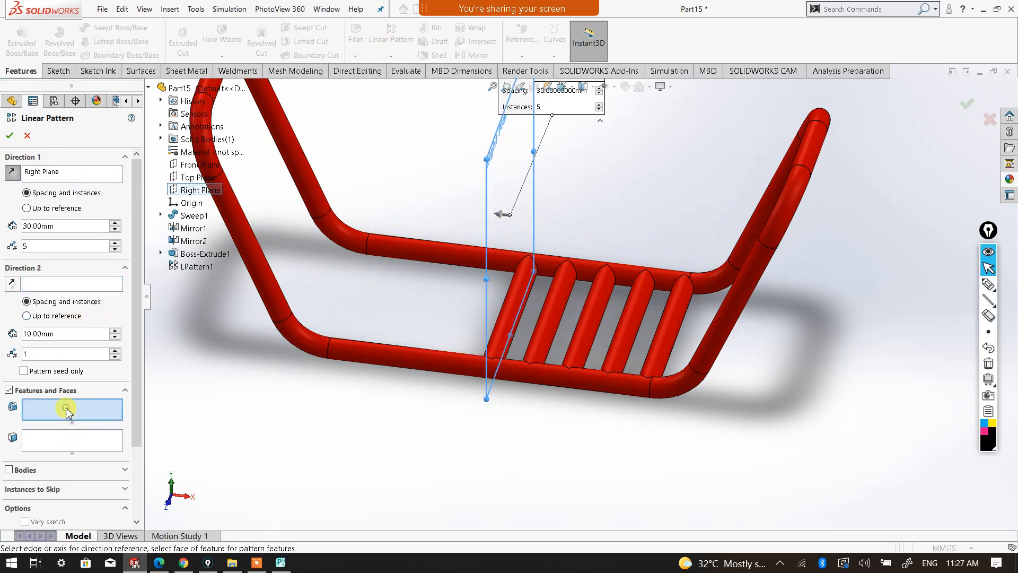
{"action": "left_click", "coordinate": [192, 267]}
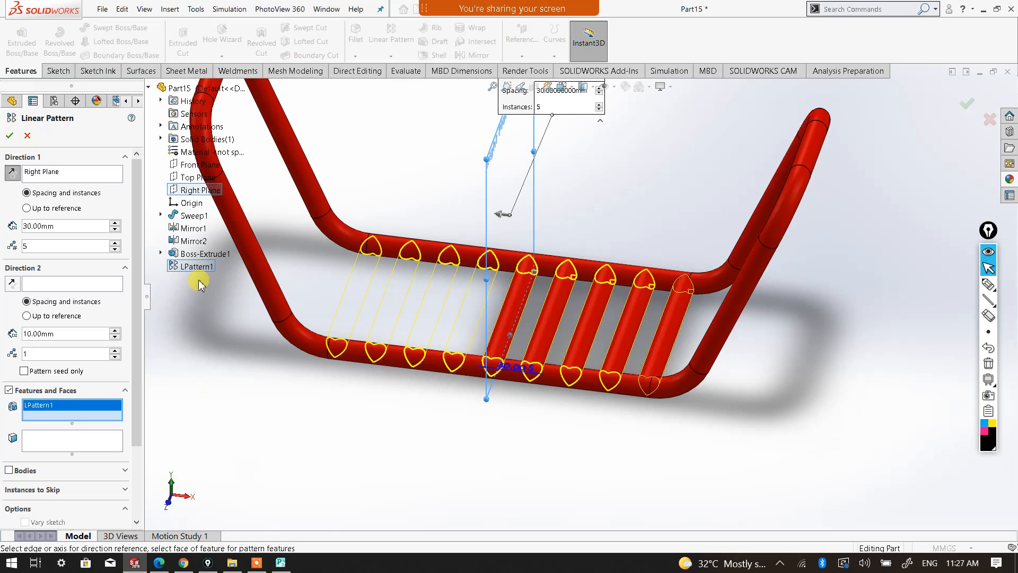
{"action": "left_click", "coordinate": [9, 136]}
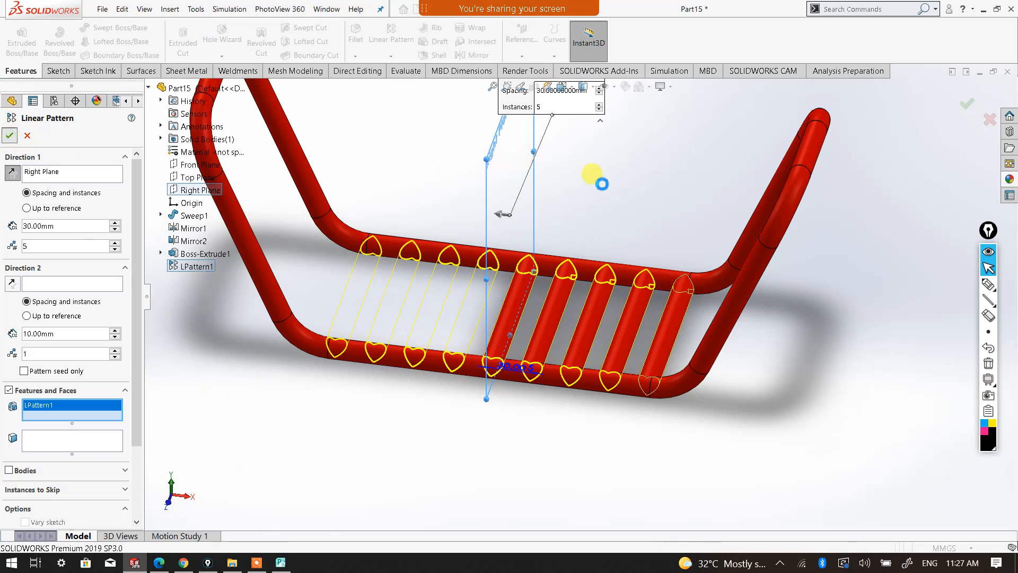
{"action": "scroll", "coordinate": [611, 188], "scroll_direction": "up", "scroll_amount": 3}
{"action": "middle_click_drag", "start_coordinate": [589, 223], "coordinate": [743, 216]}
{"action": "scroll", "coordinate": [523, 192], "scroll_direction": "down", "scroll_amount": 2}
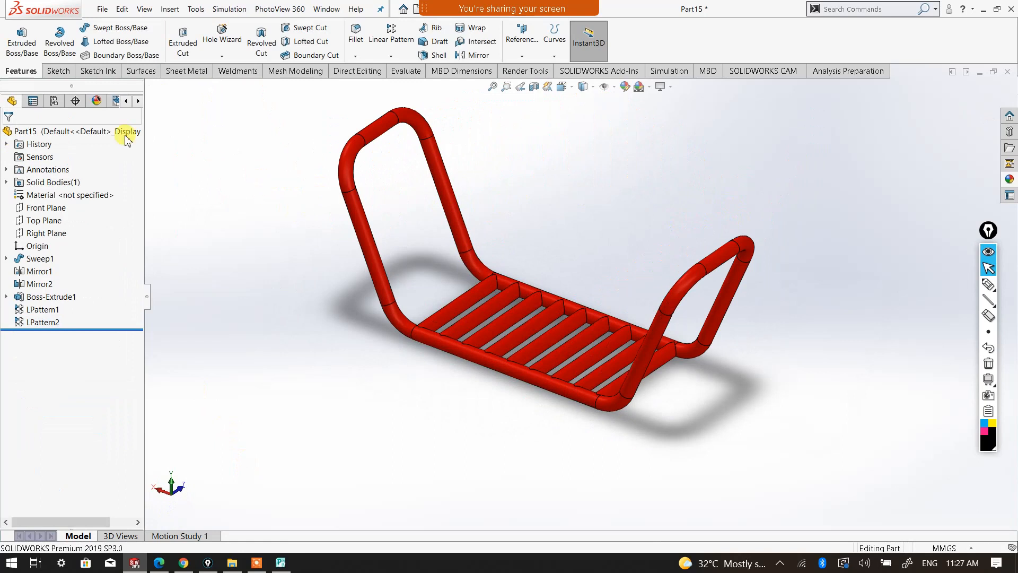
{"action": "left_click", "coordinate": [57, 70]}
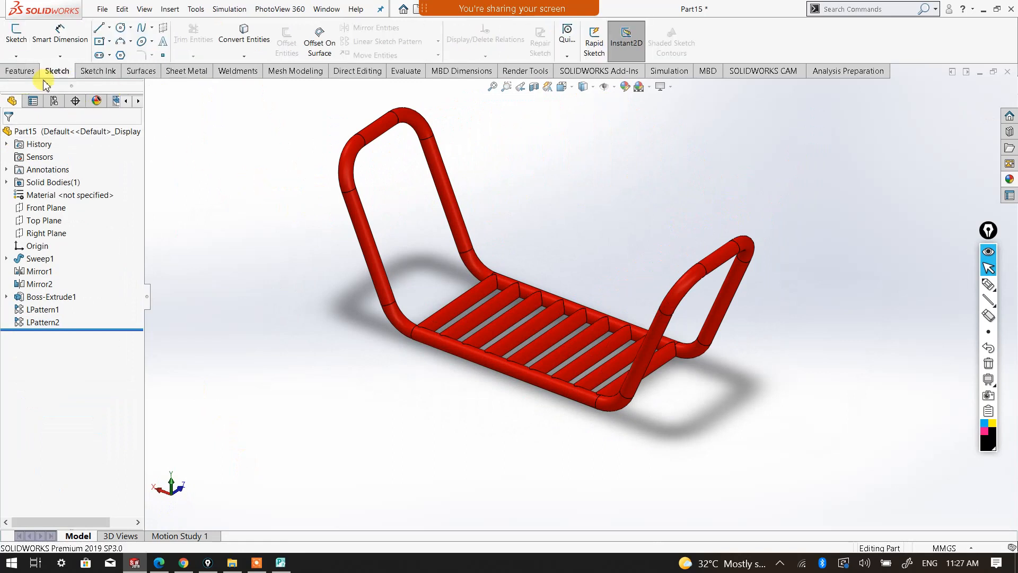
{"action": "left_click", "coordinate": [20, 70]}
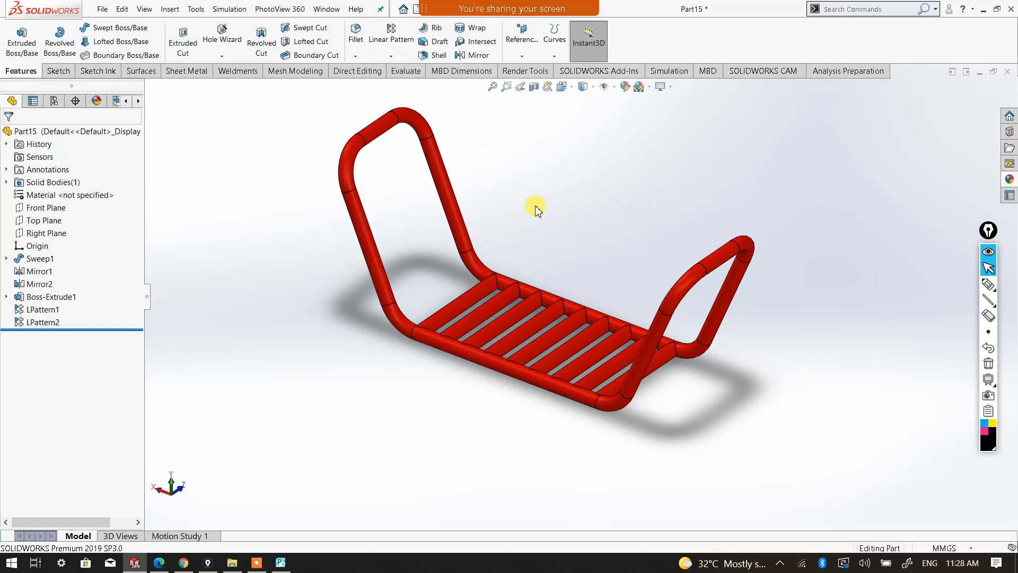
{"action": "scroll", "coordinate": [536, 206], "scroll_direction": "down", "scroll_amount": 1}
{"action": "scroll", "coordinate": [534, 208], "scroll_direction": "up", "scroll_amount": 1}
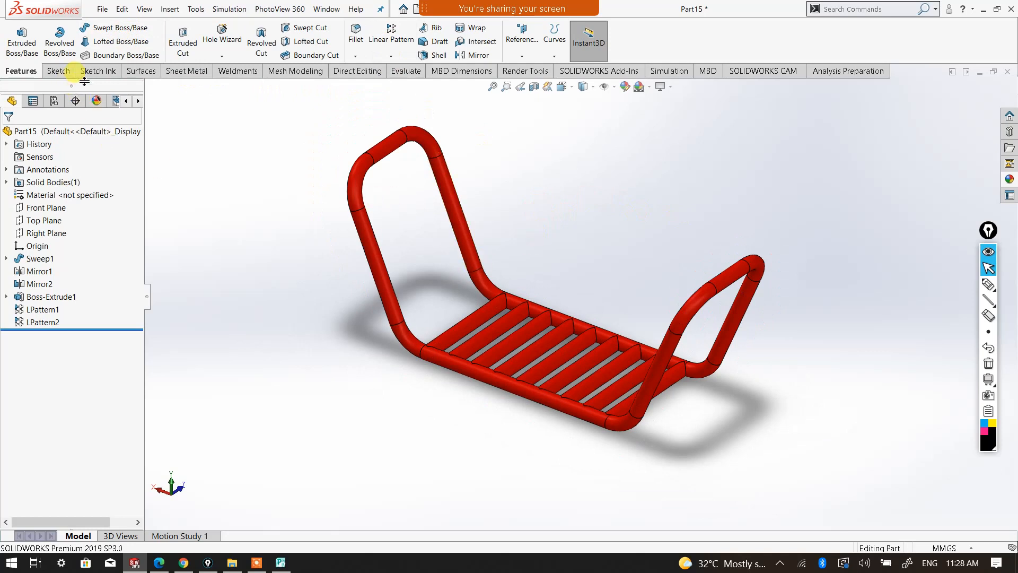
{"action": "left_click", "coordinate": [59, 70]}
{"action": "left_click", "coordinate": [20, 57]}
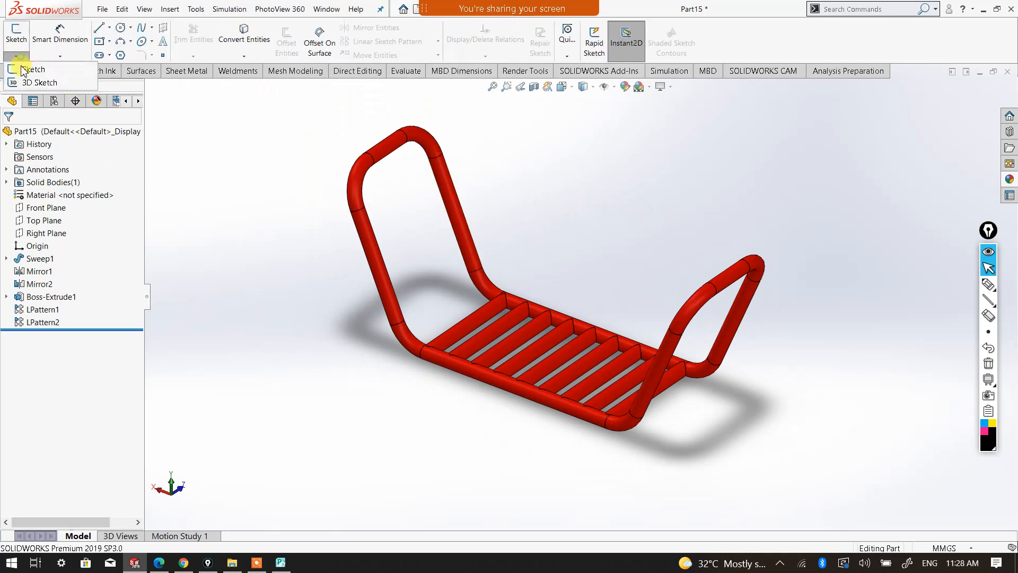
{"action": "left_click", "coordinate": [477, 201]}
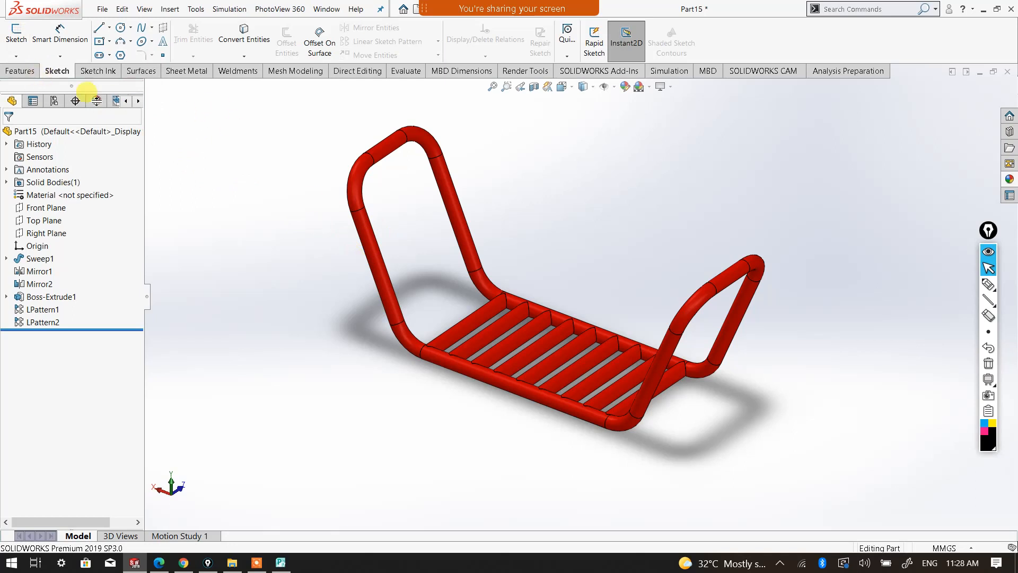
{"action": "left_click", "coordinate": [16, 57]}
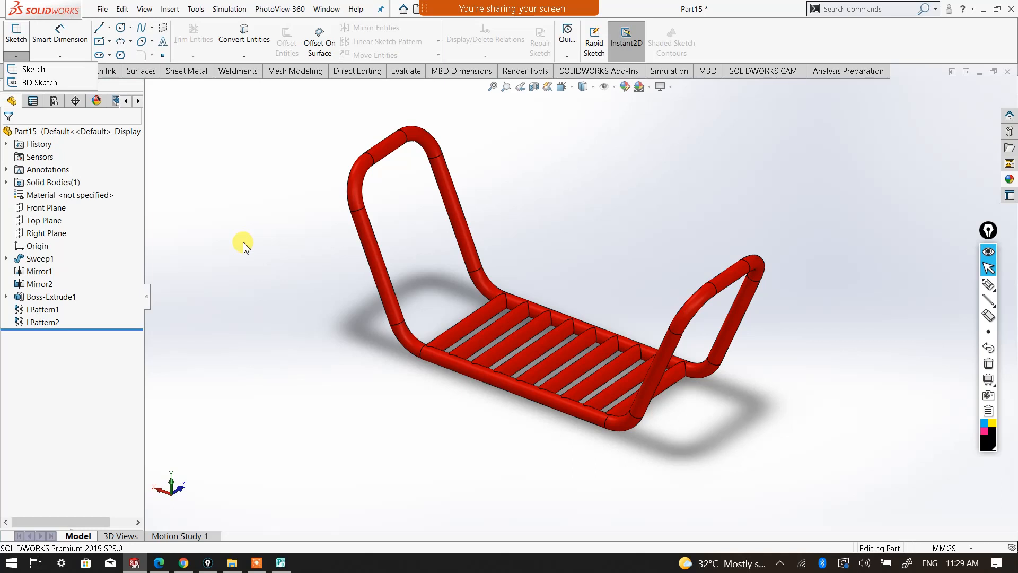
{"action": "left_click", "coordinate": [693, 236]}
{"action": "scroll", "coordinate": [580, 266], "scroll_direction": "up", "scroll_amount": 2}
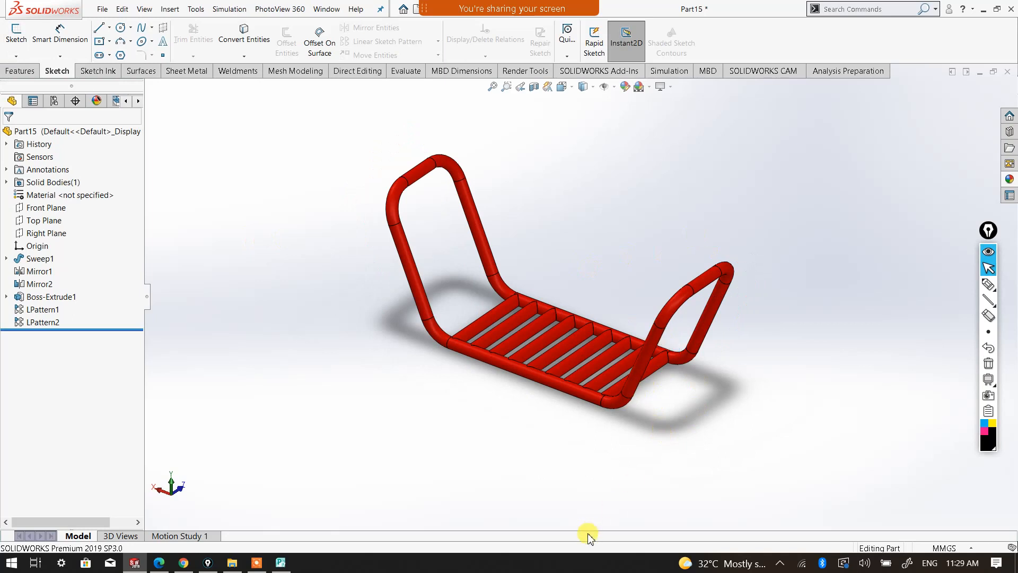
{"action": "left_click", "coordinate": [256, 562]}
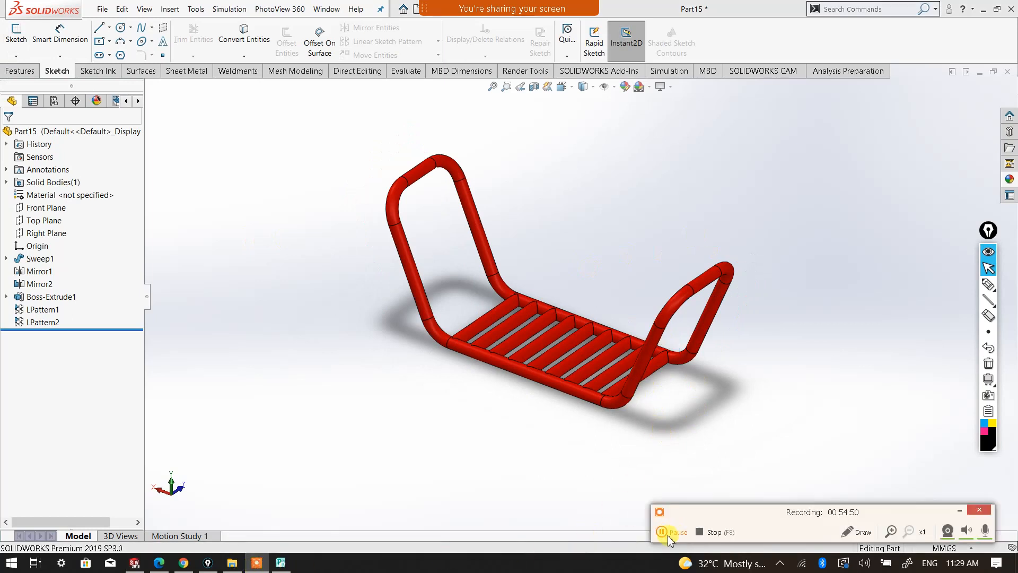